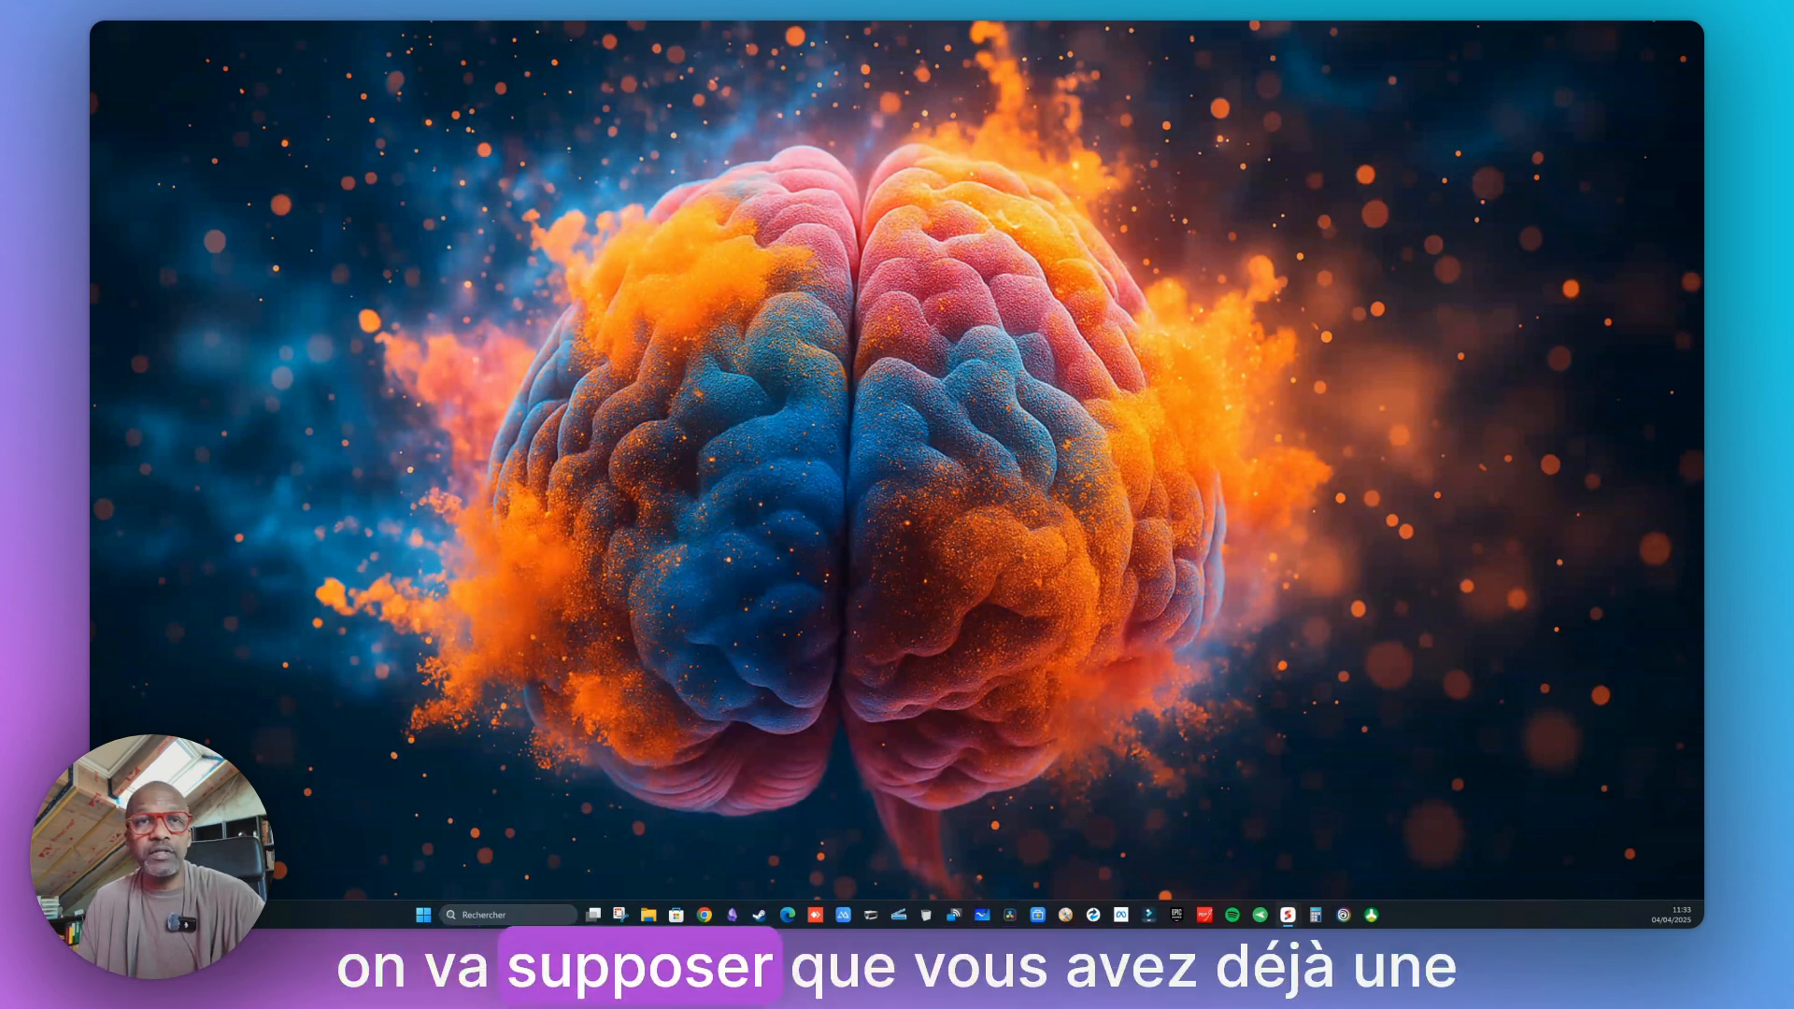
Launch the Numericus browser shortcut from the desktop and reposition the browser window
{"action": "left_click_drag", "start_coordinate": [1518, 797], "coordinate": [1409, 856]}
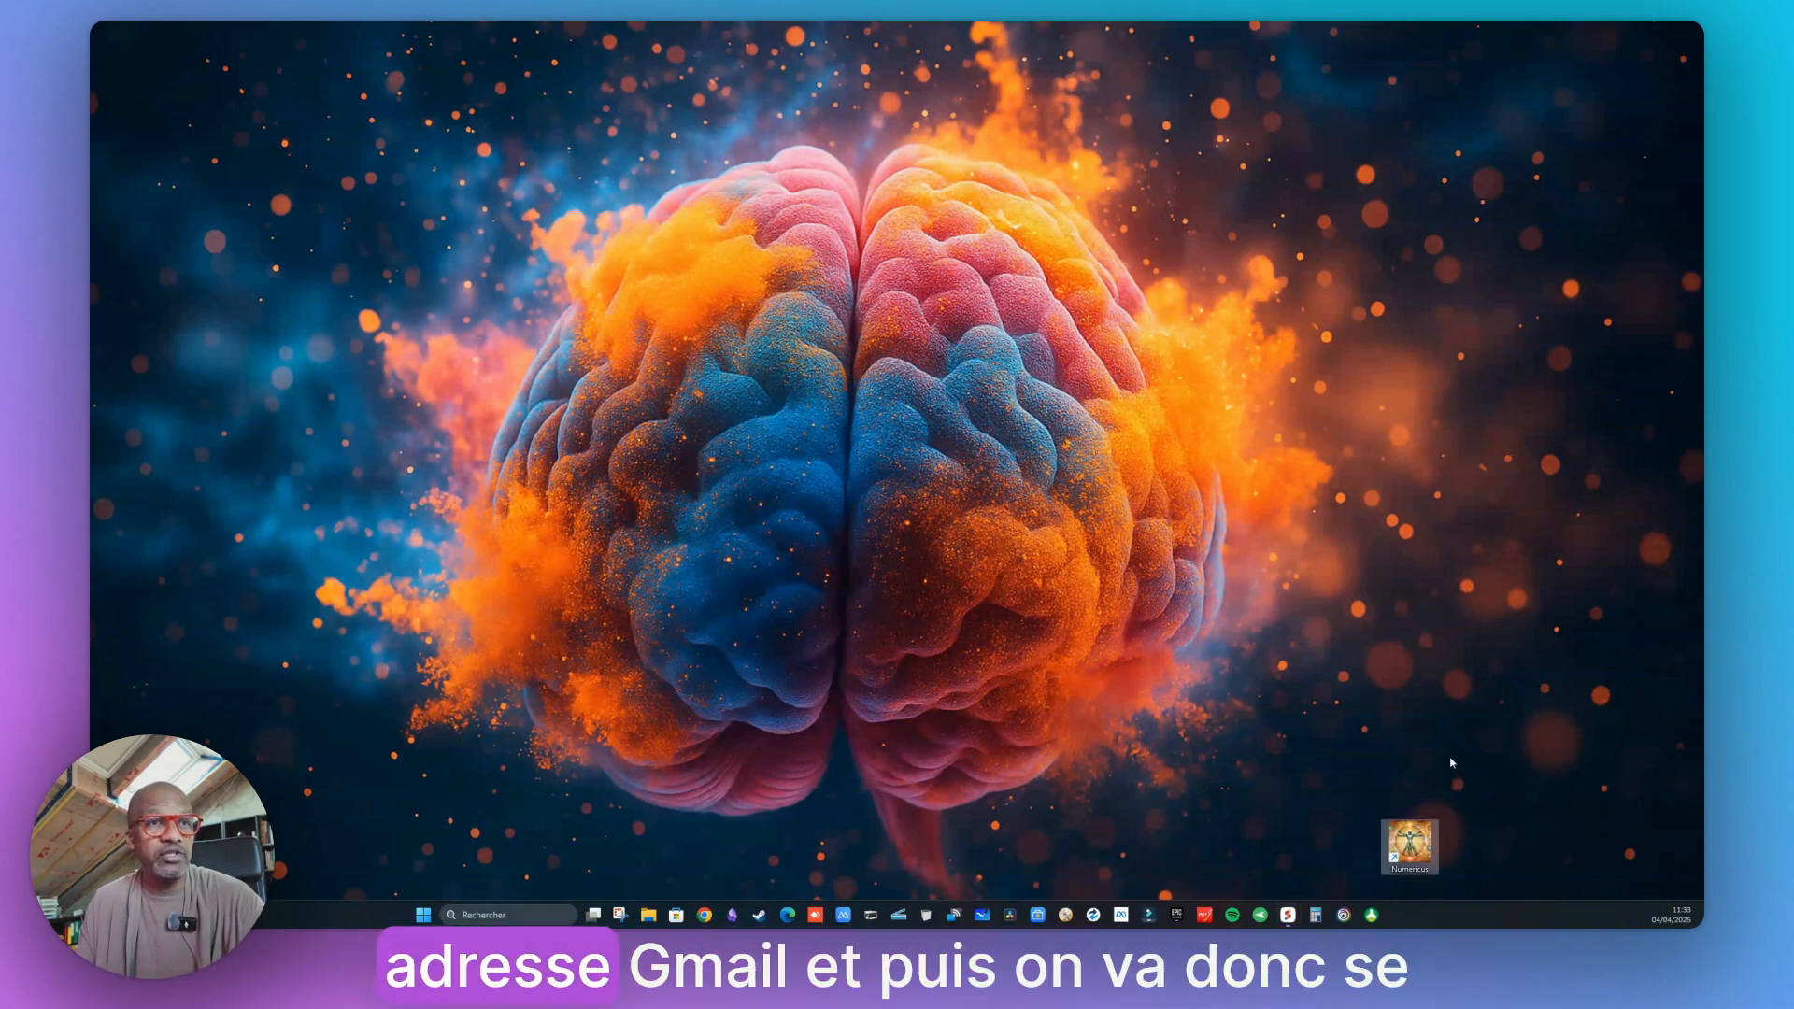
{"action": "double_click", "coordinate": [1409, 845]}
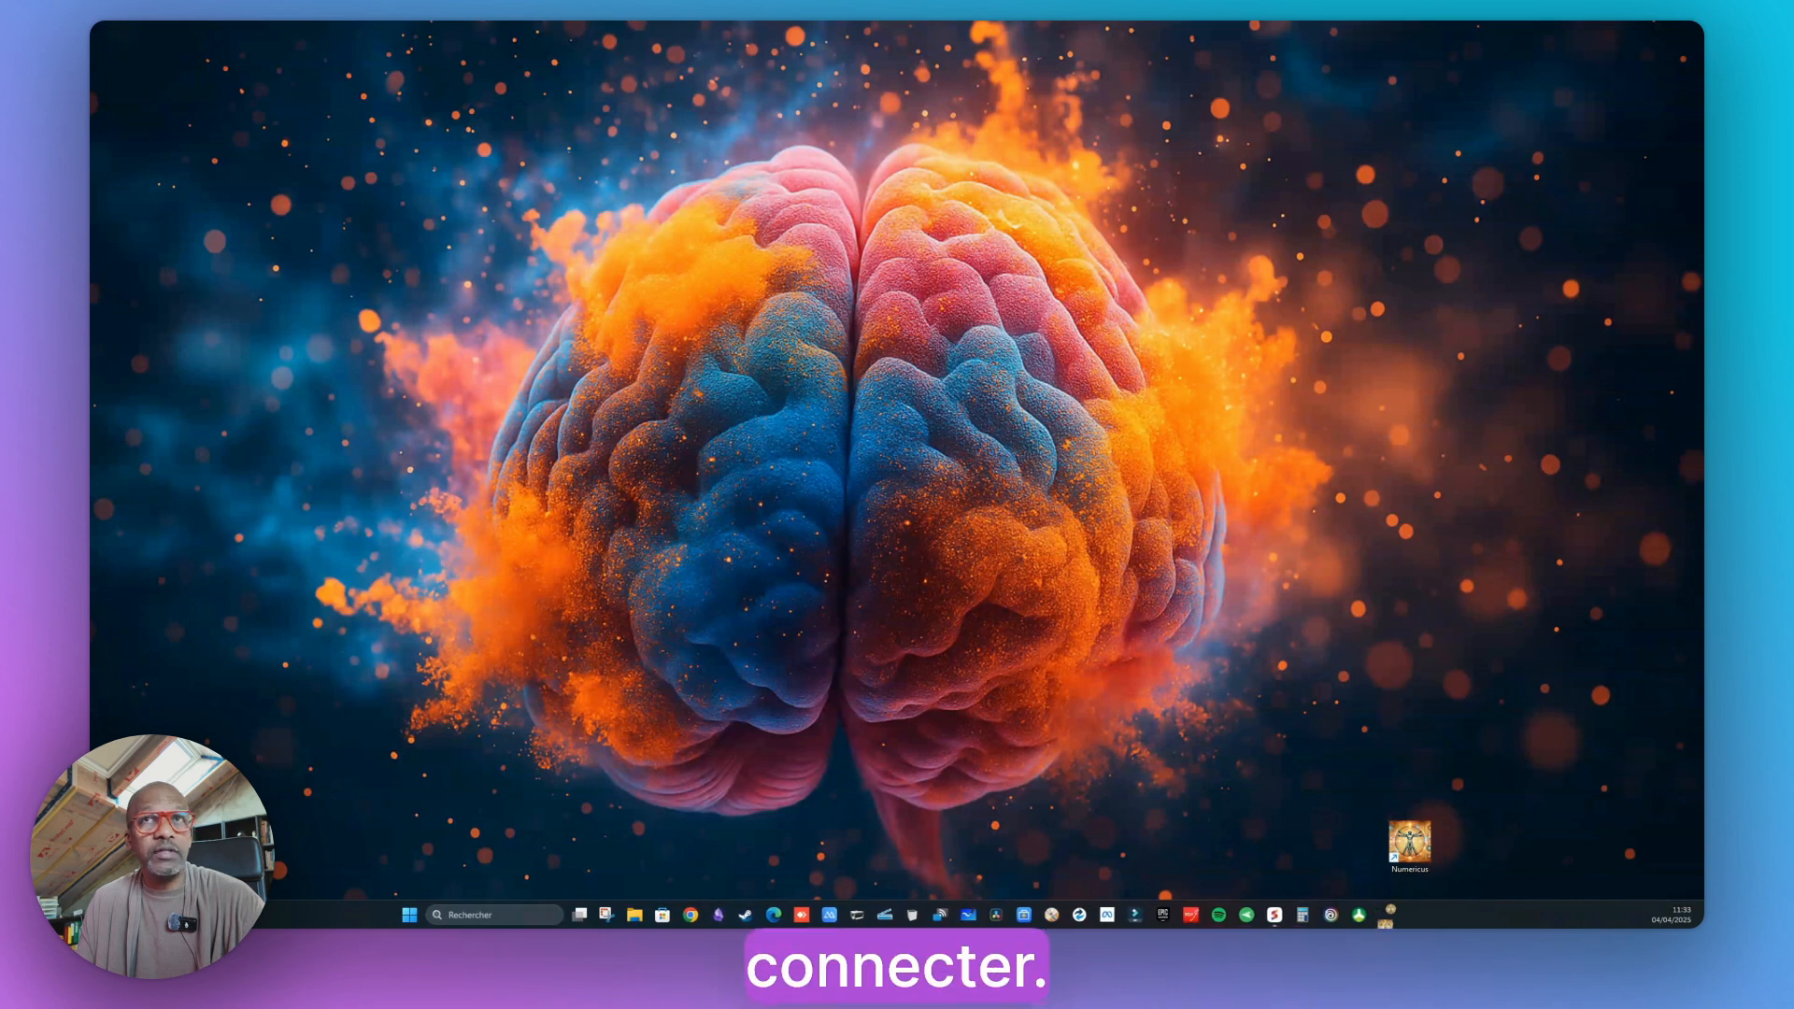
{"action": "left_click_drag", "start_coordinate": [1190, 253], "coordinate": [832, 105]}
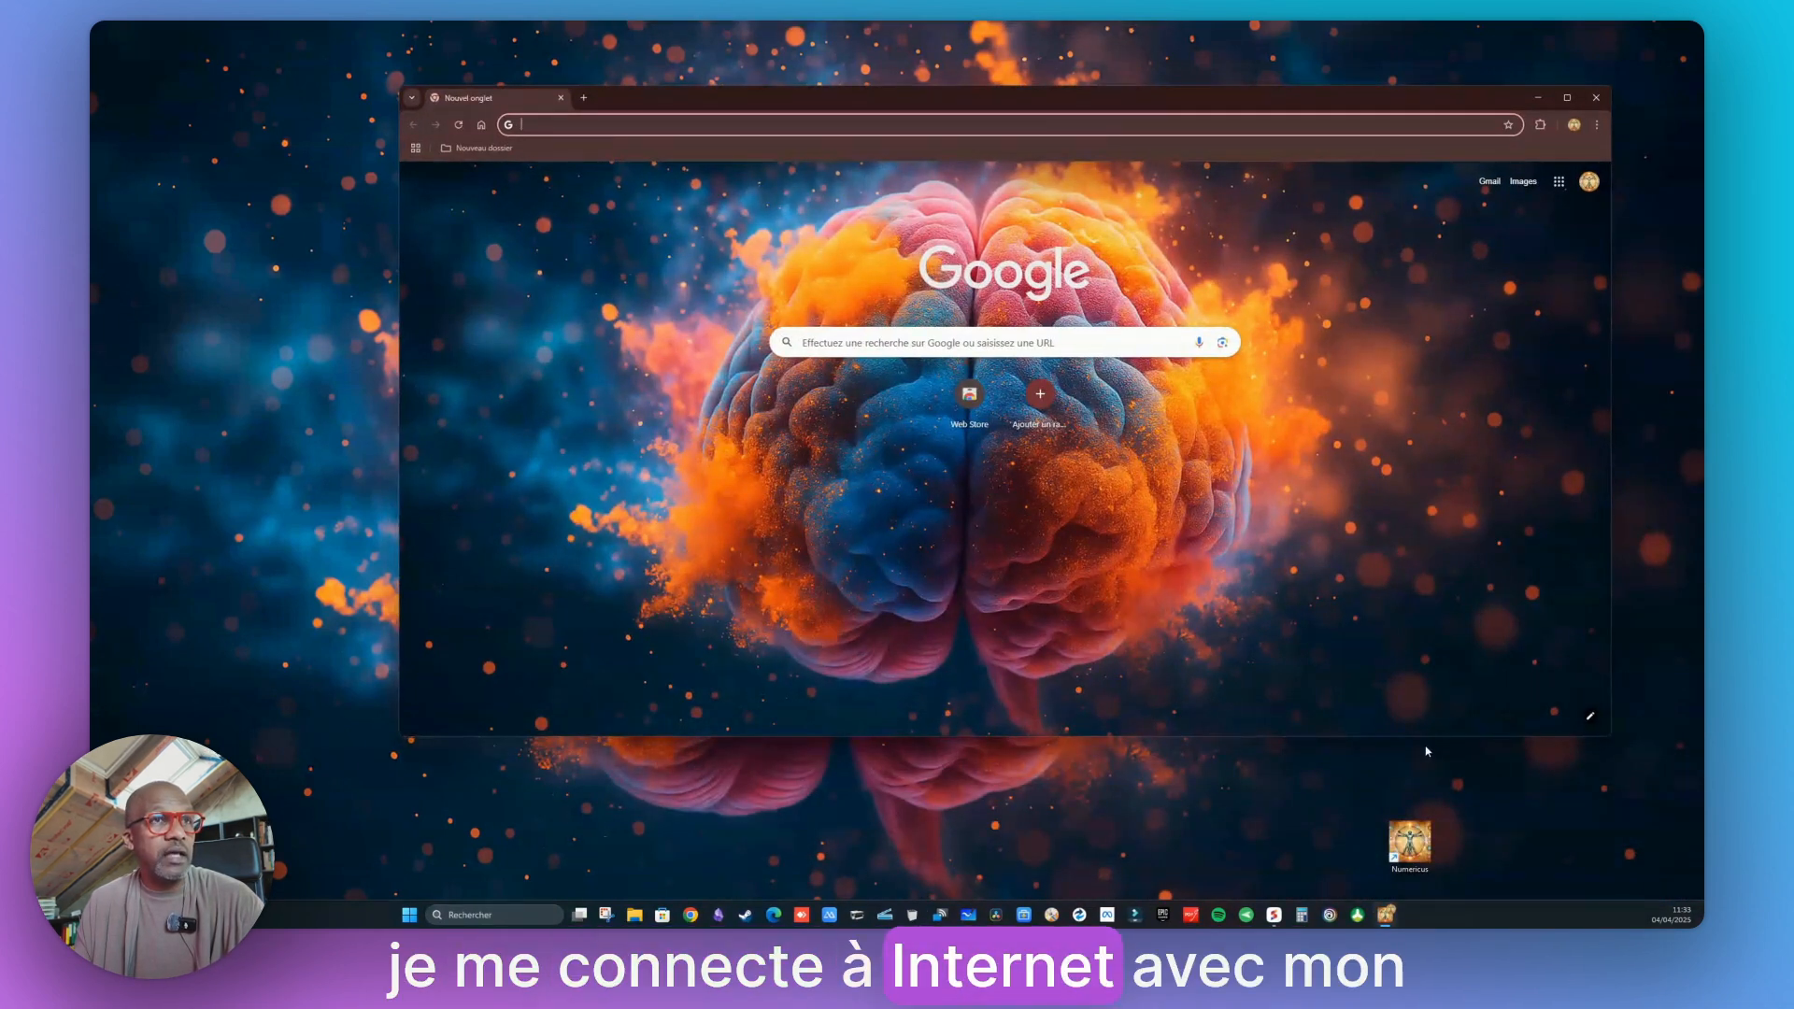
Open Google Calendar from the Google apps menu after checking the signed-in account, and maximize the browser window
{"action": "left_click", "coordinate": [1589, 181]}
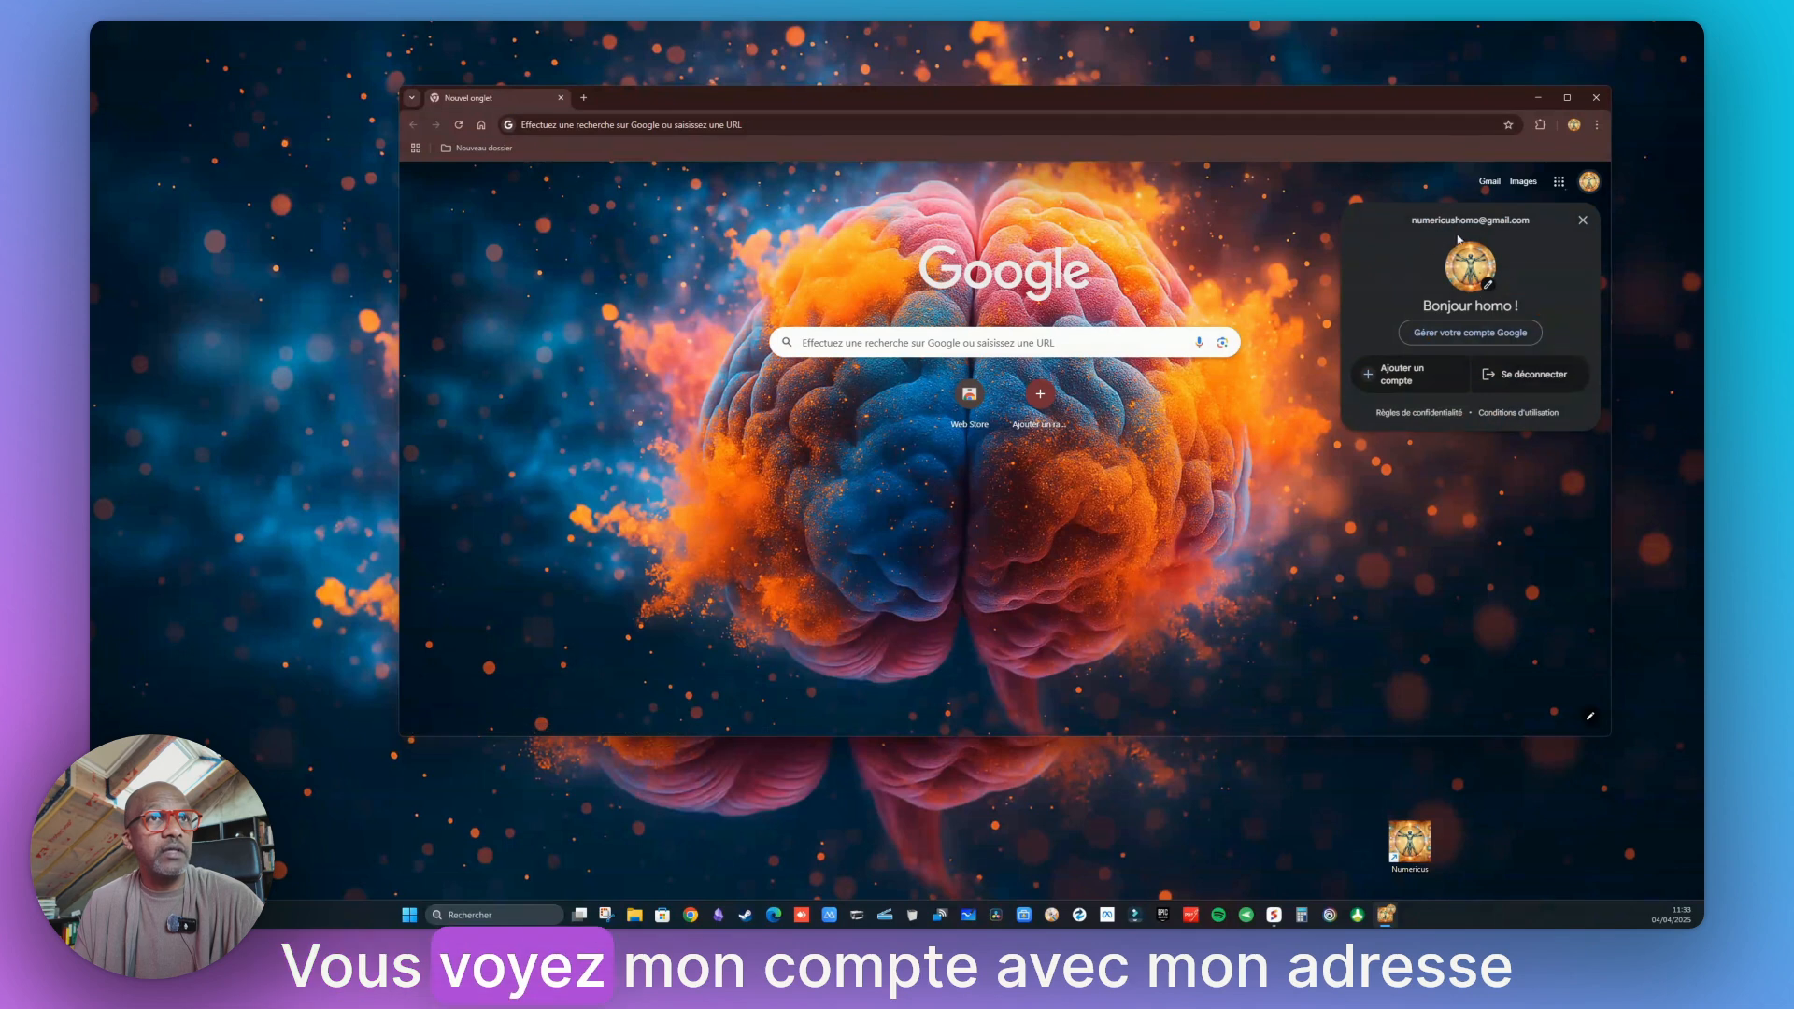
{"action": "left_click", "coordinate": [1492, 619]}
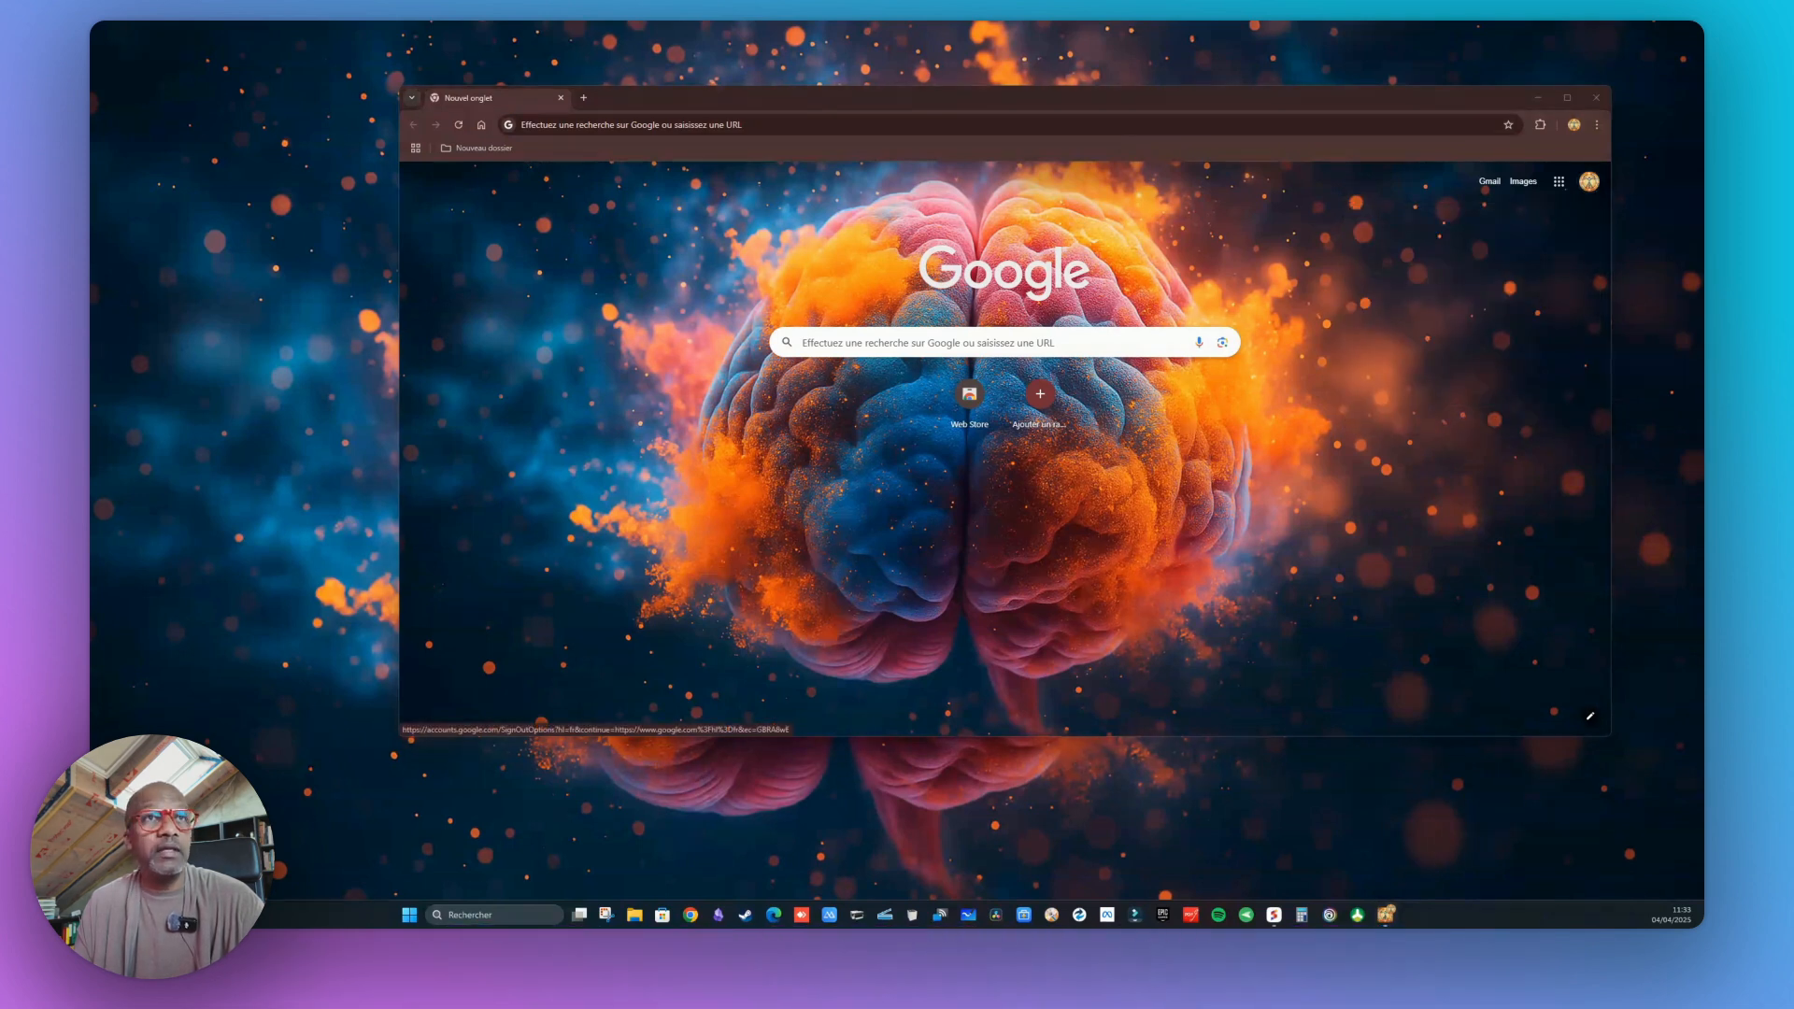
{"action": "left_click", "coordinate": [1558, 182]}
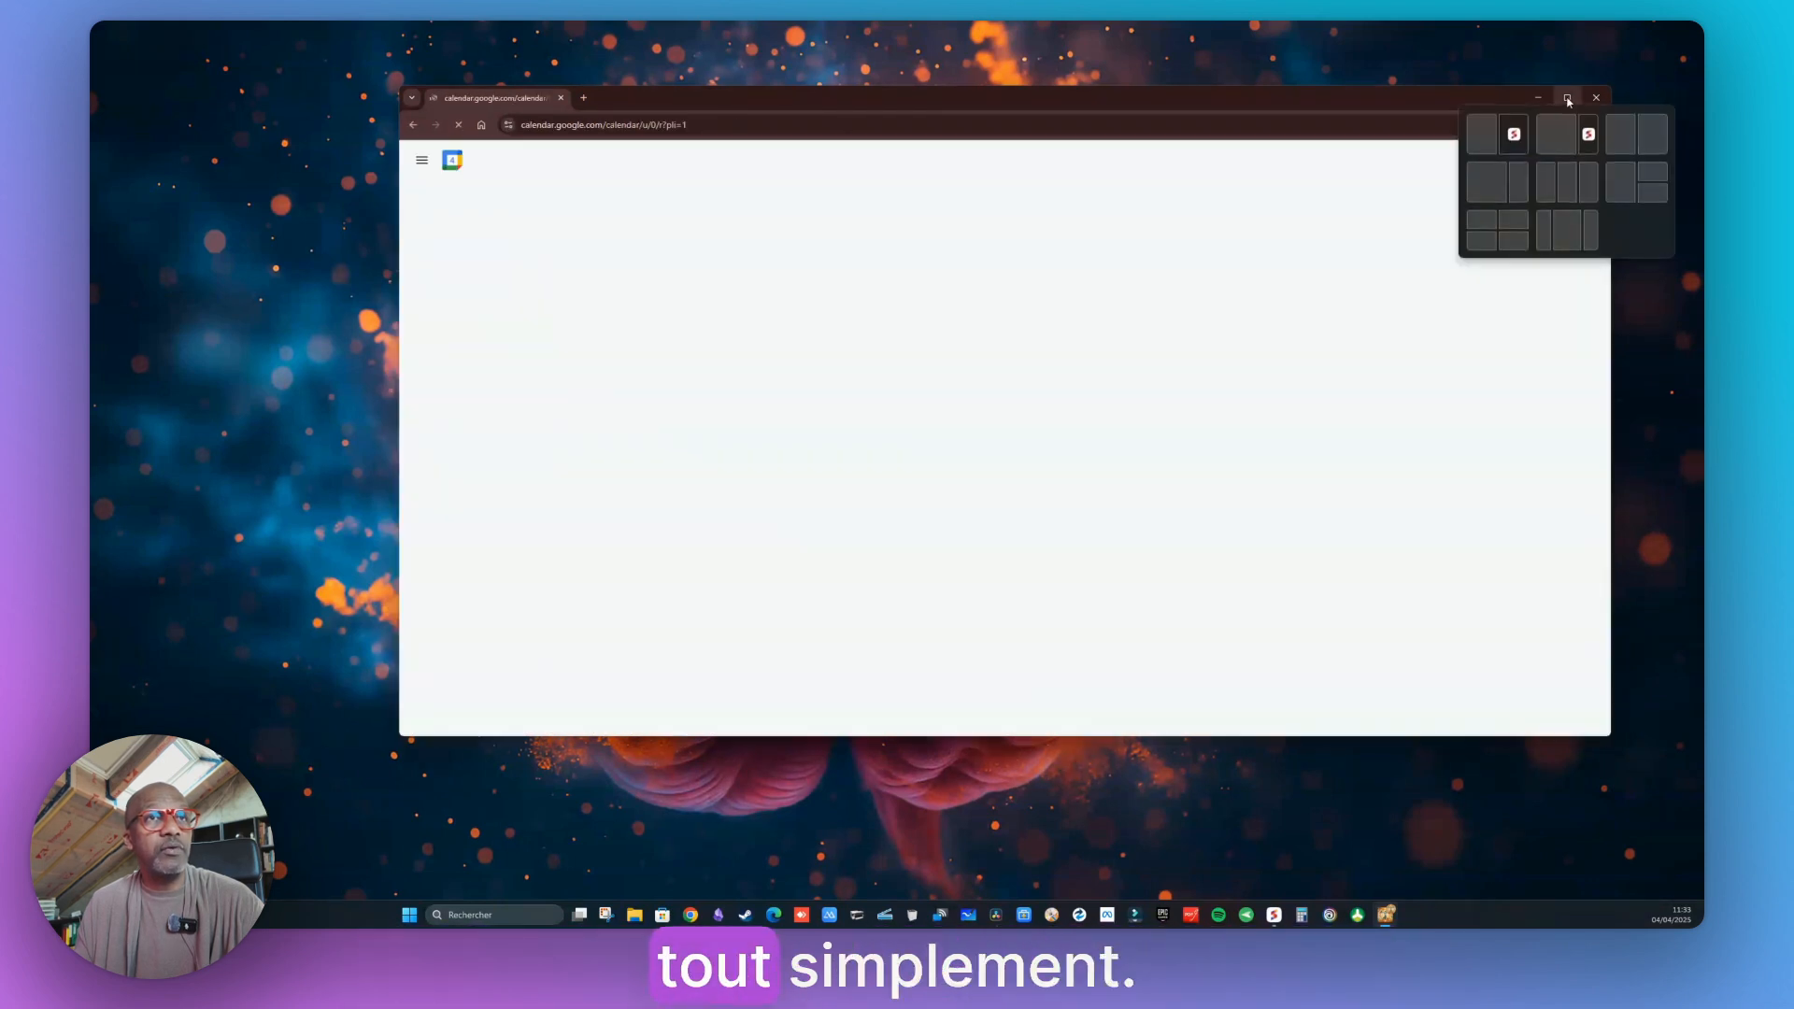
{"action": "left_click", "coordinate": [1568, 98]}
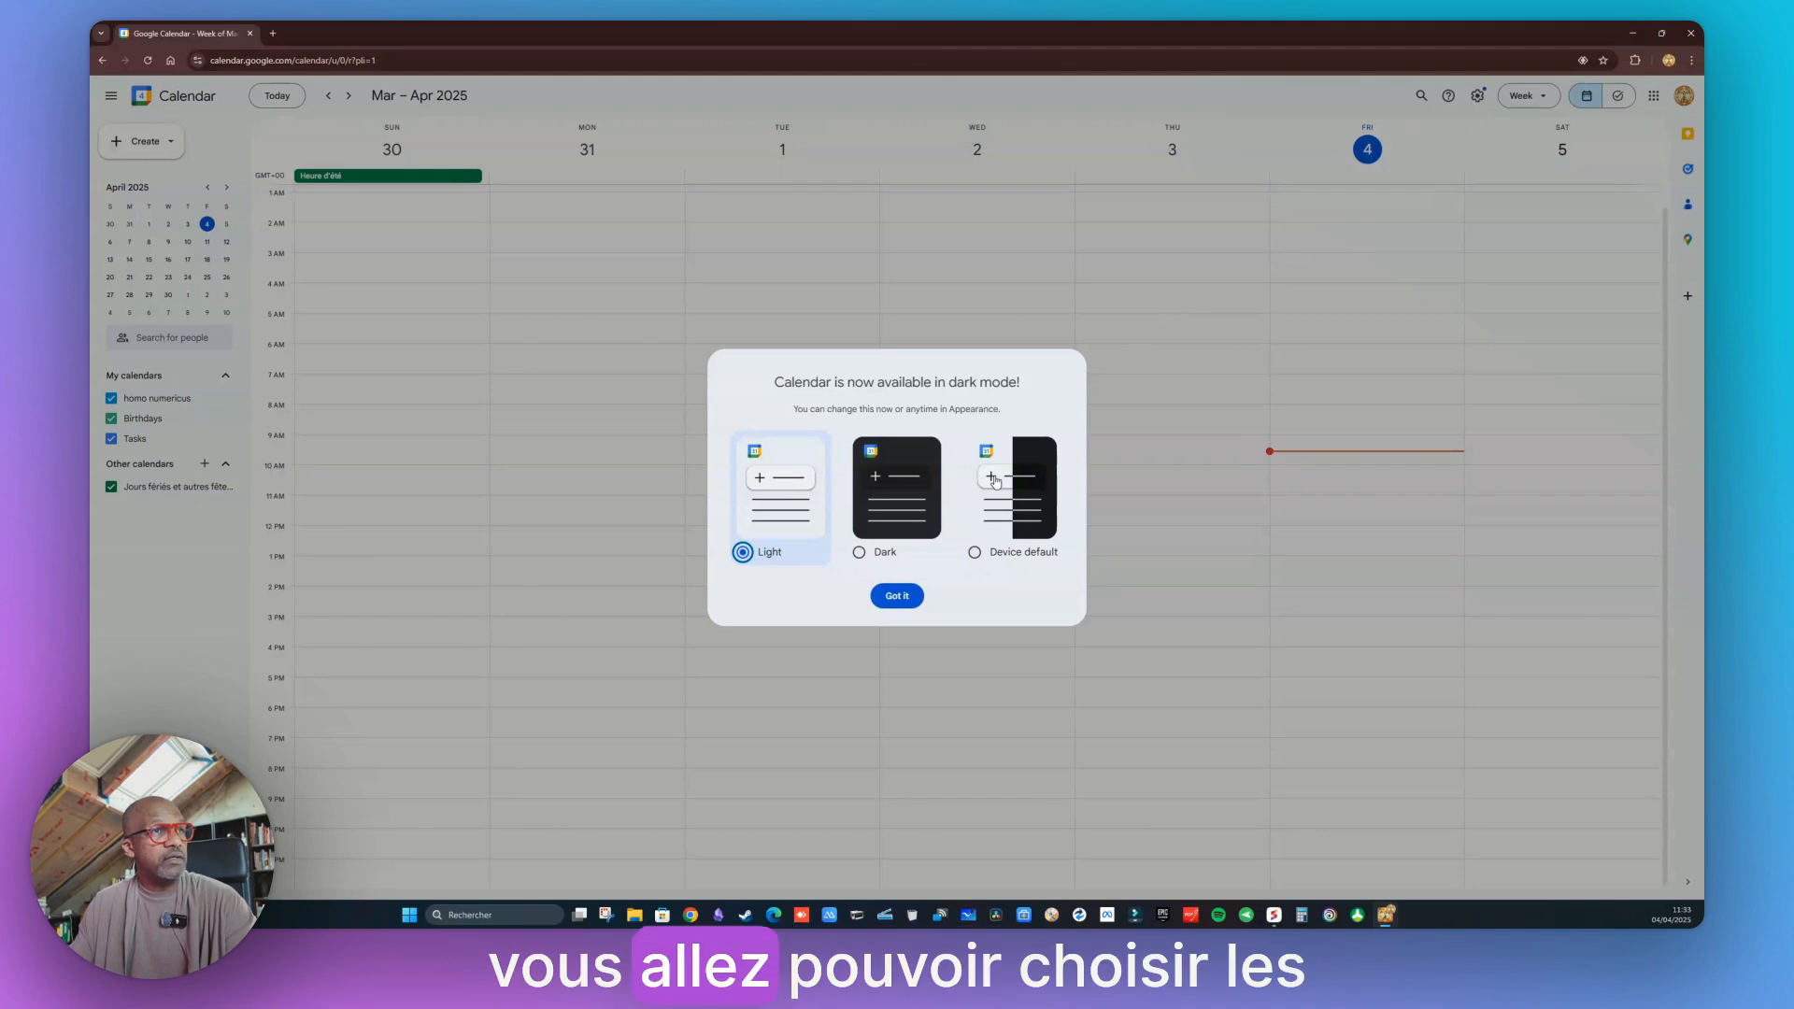
Keep the Light theme in the dark-mode announcement and dismiss it
{"action": "left_click", "coordinate": [925, 519]}
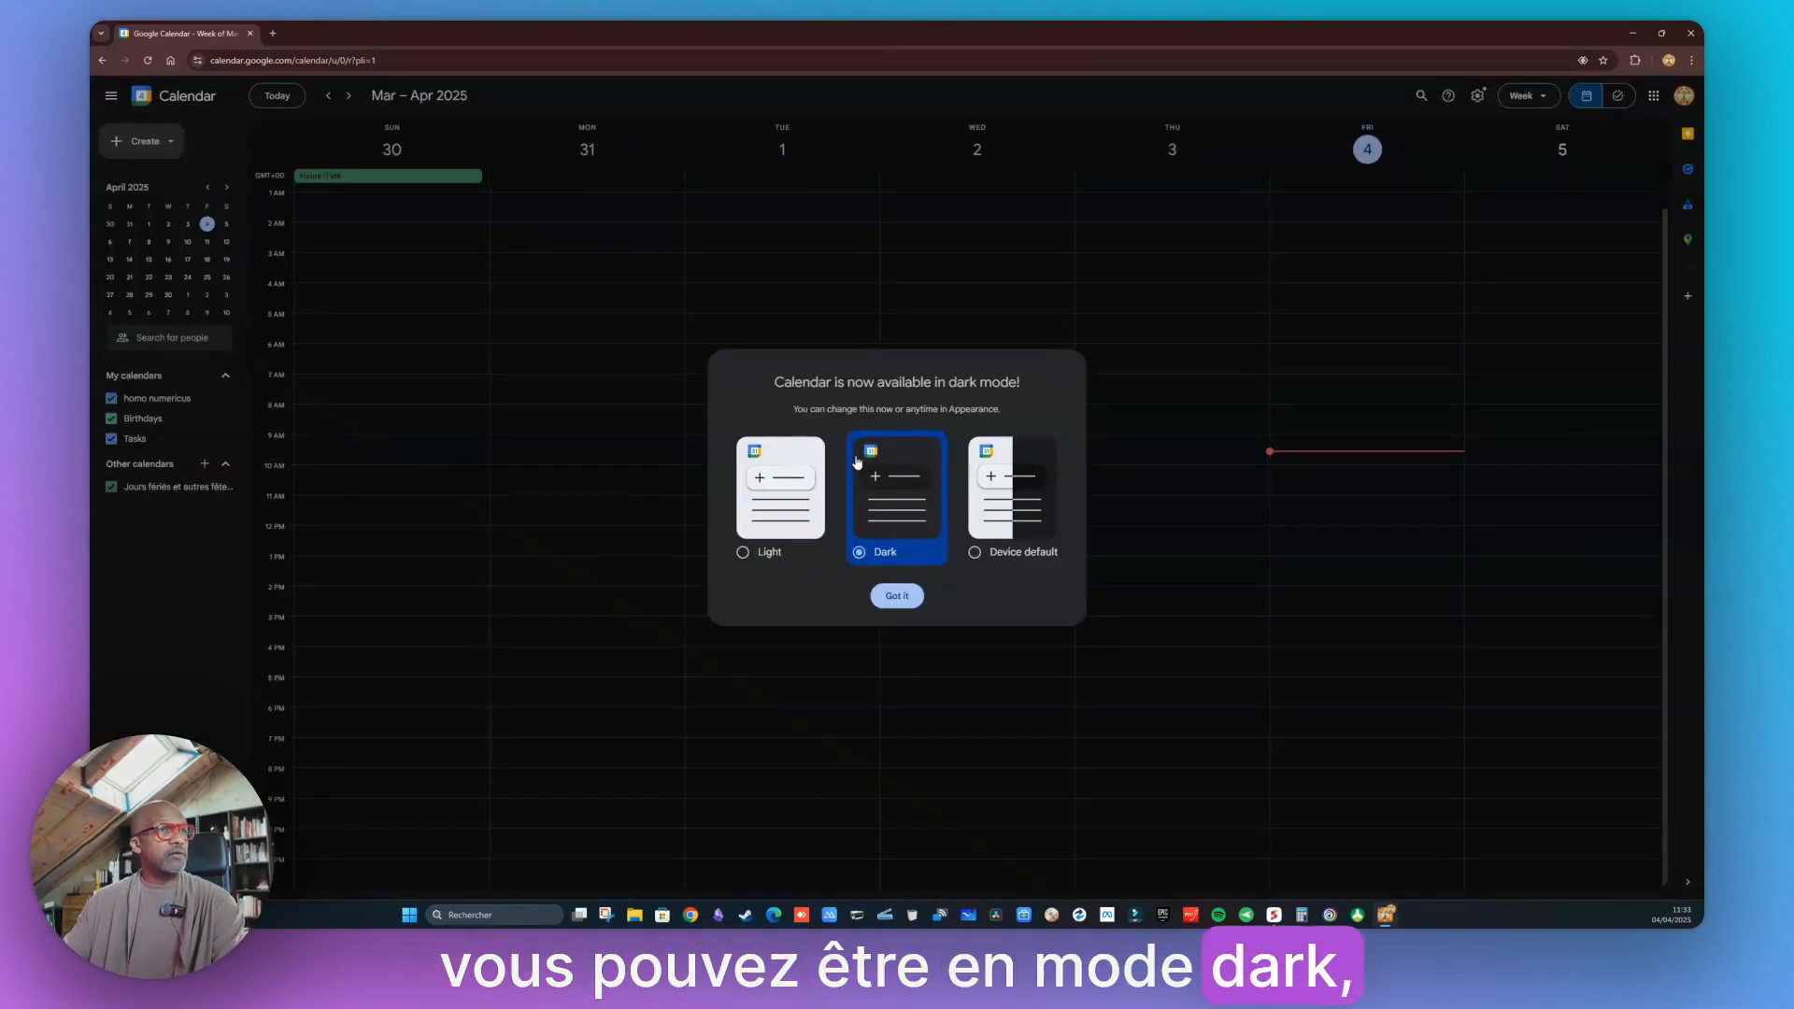
{"action": "key", "text": "Left"}
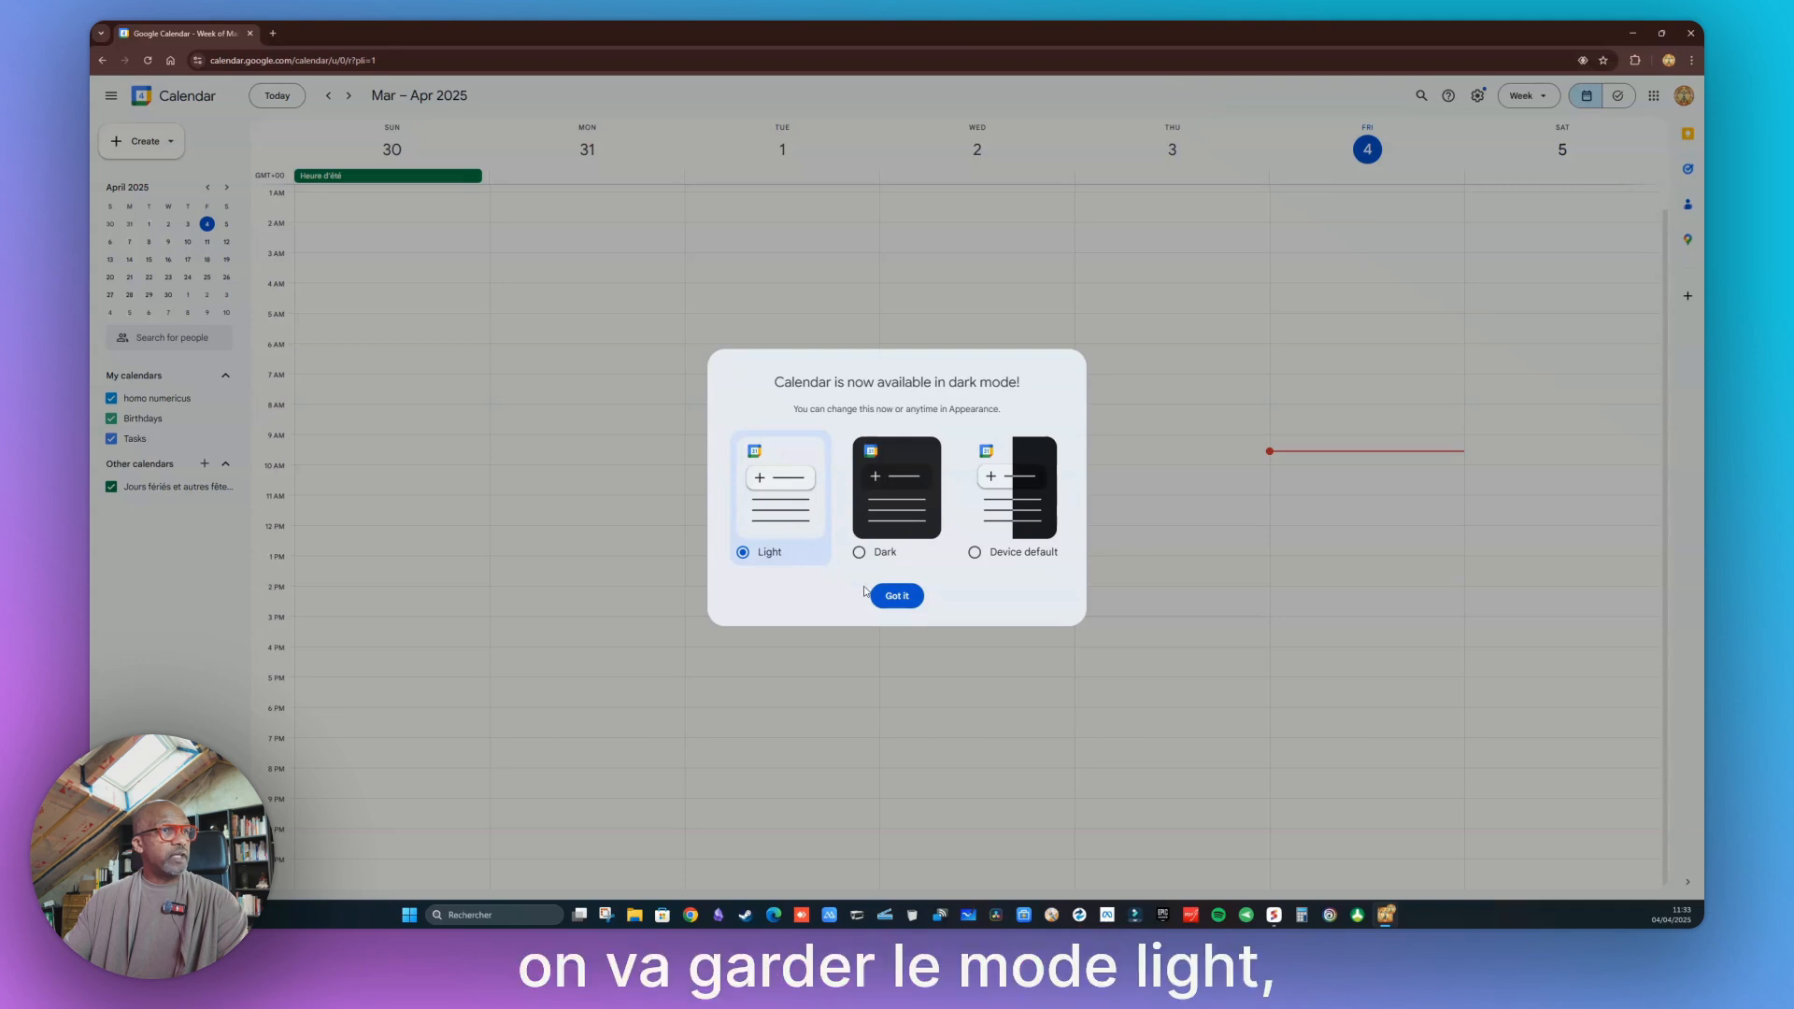
{"action": "left_click", "coordinate": [903, 599]}
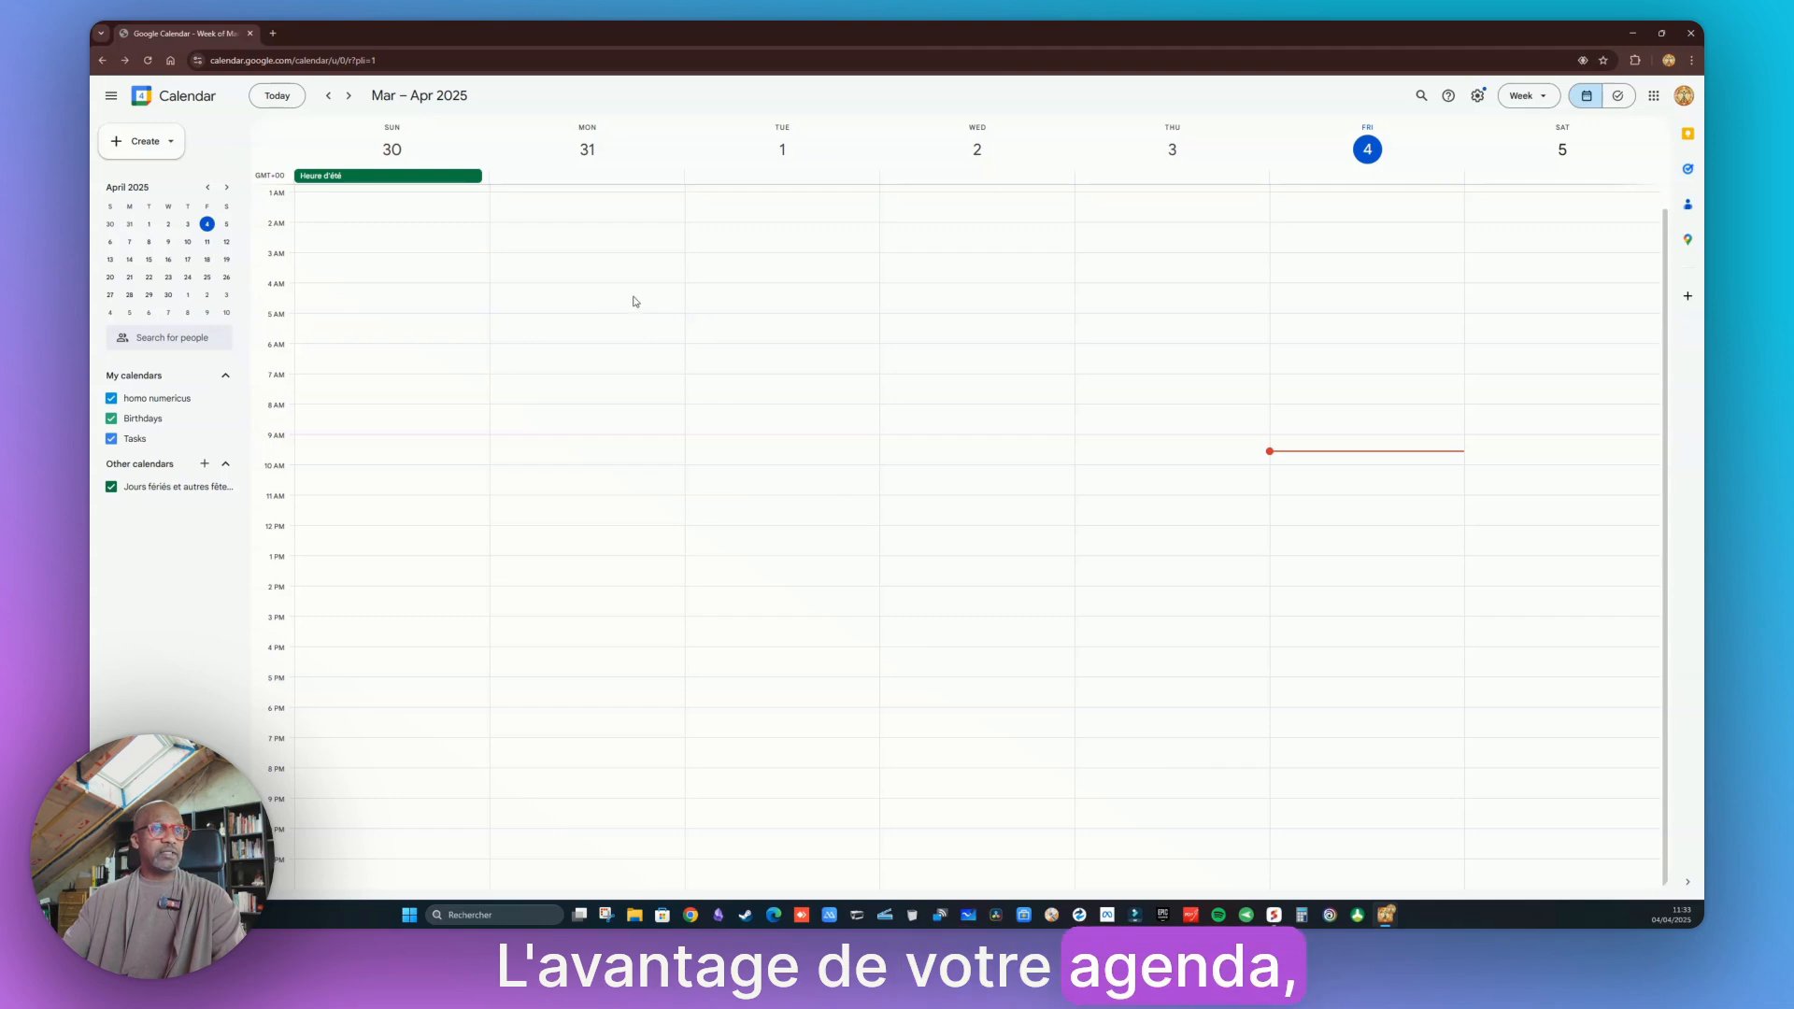
Review the signed-in Google account in the account menu
{"action": "left_click", "coordinate": [1683, 98]}
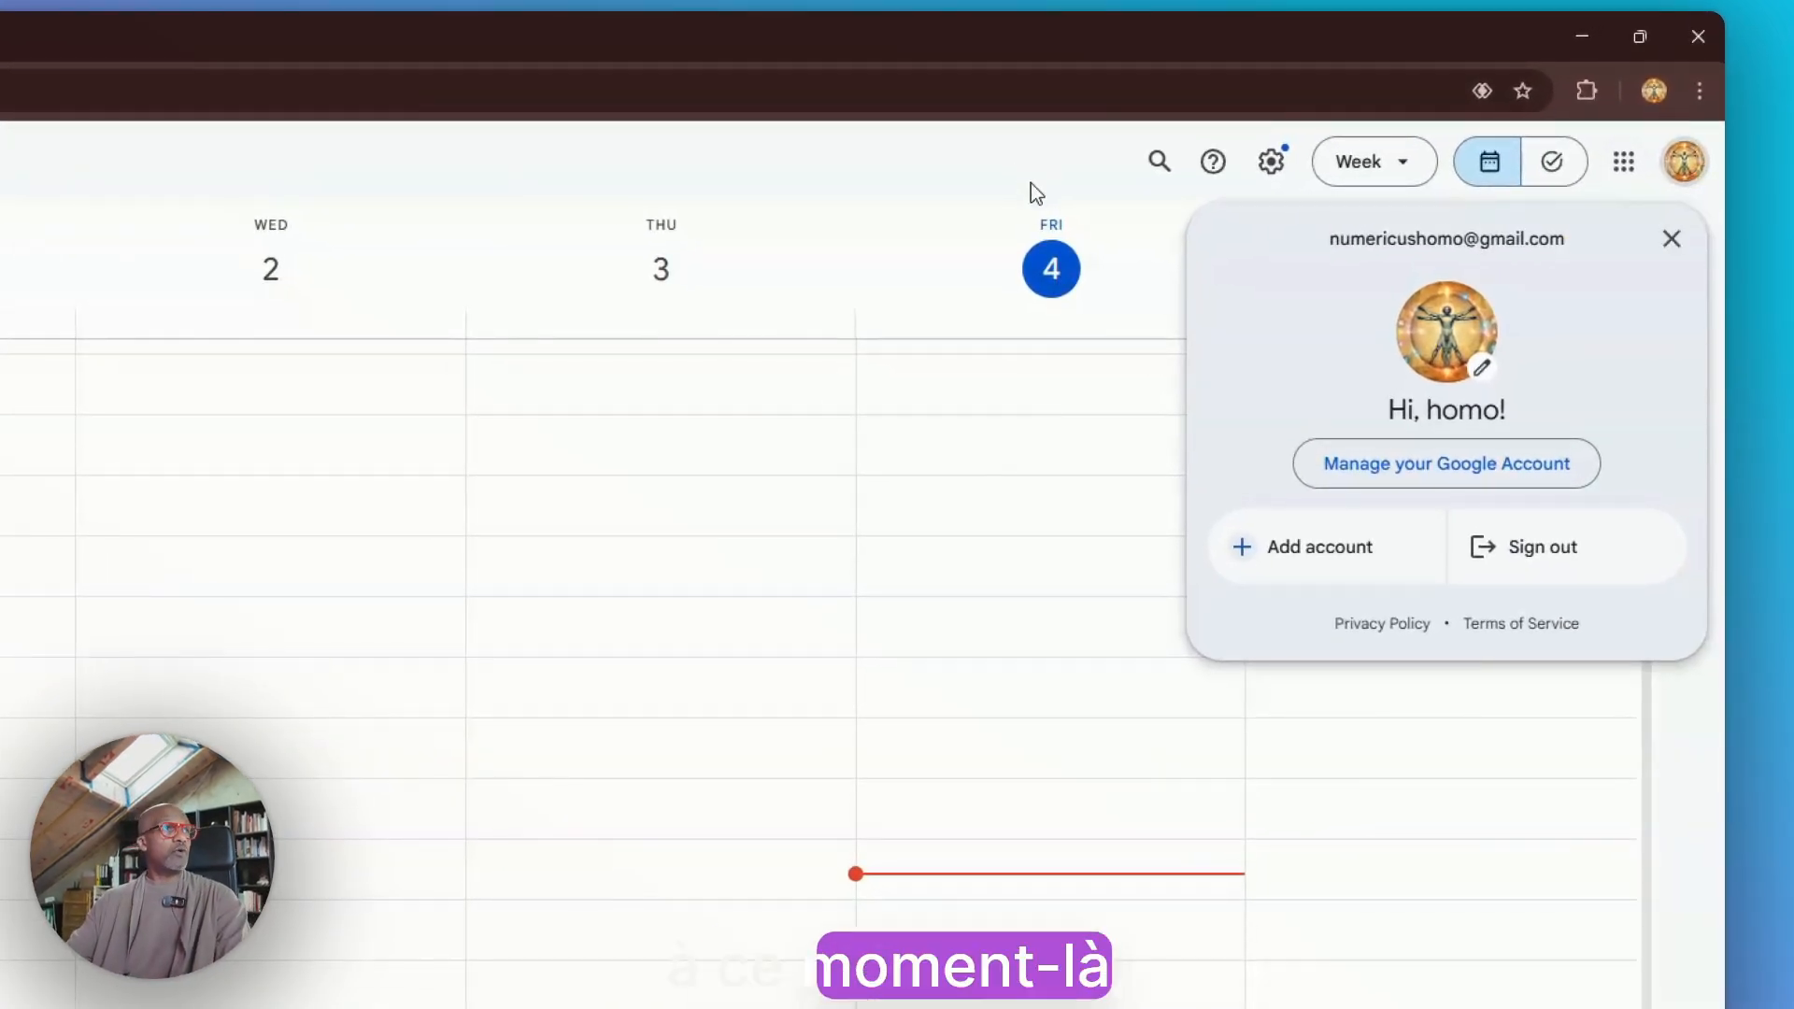
{"action": "left_click", "coordinate": [1028, 135]}
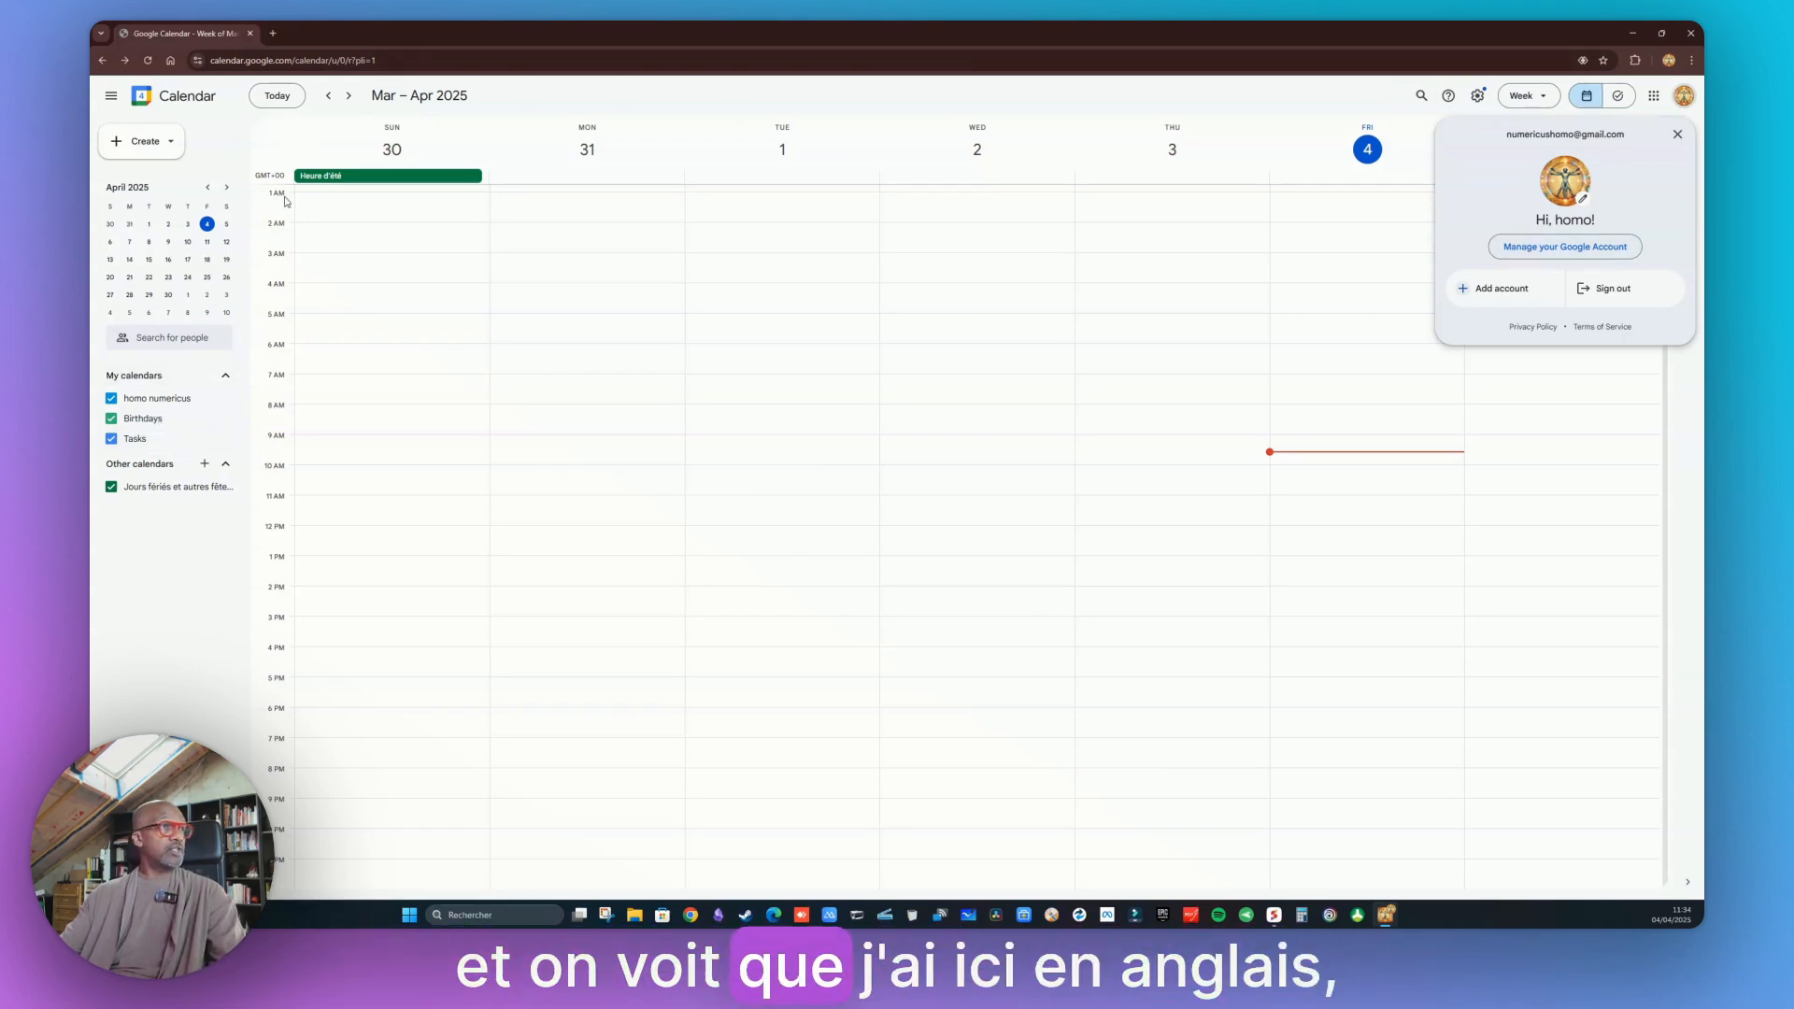
{"action": "left_click", "coordinate": [576, 100]}
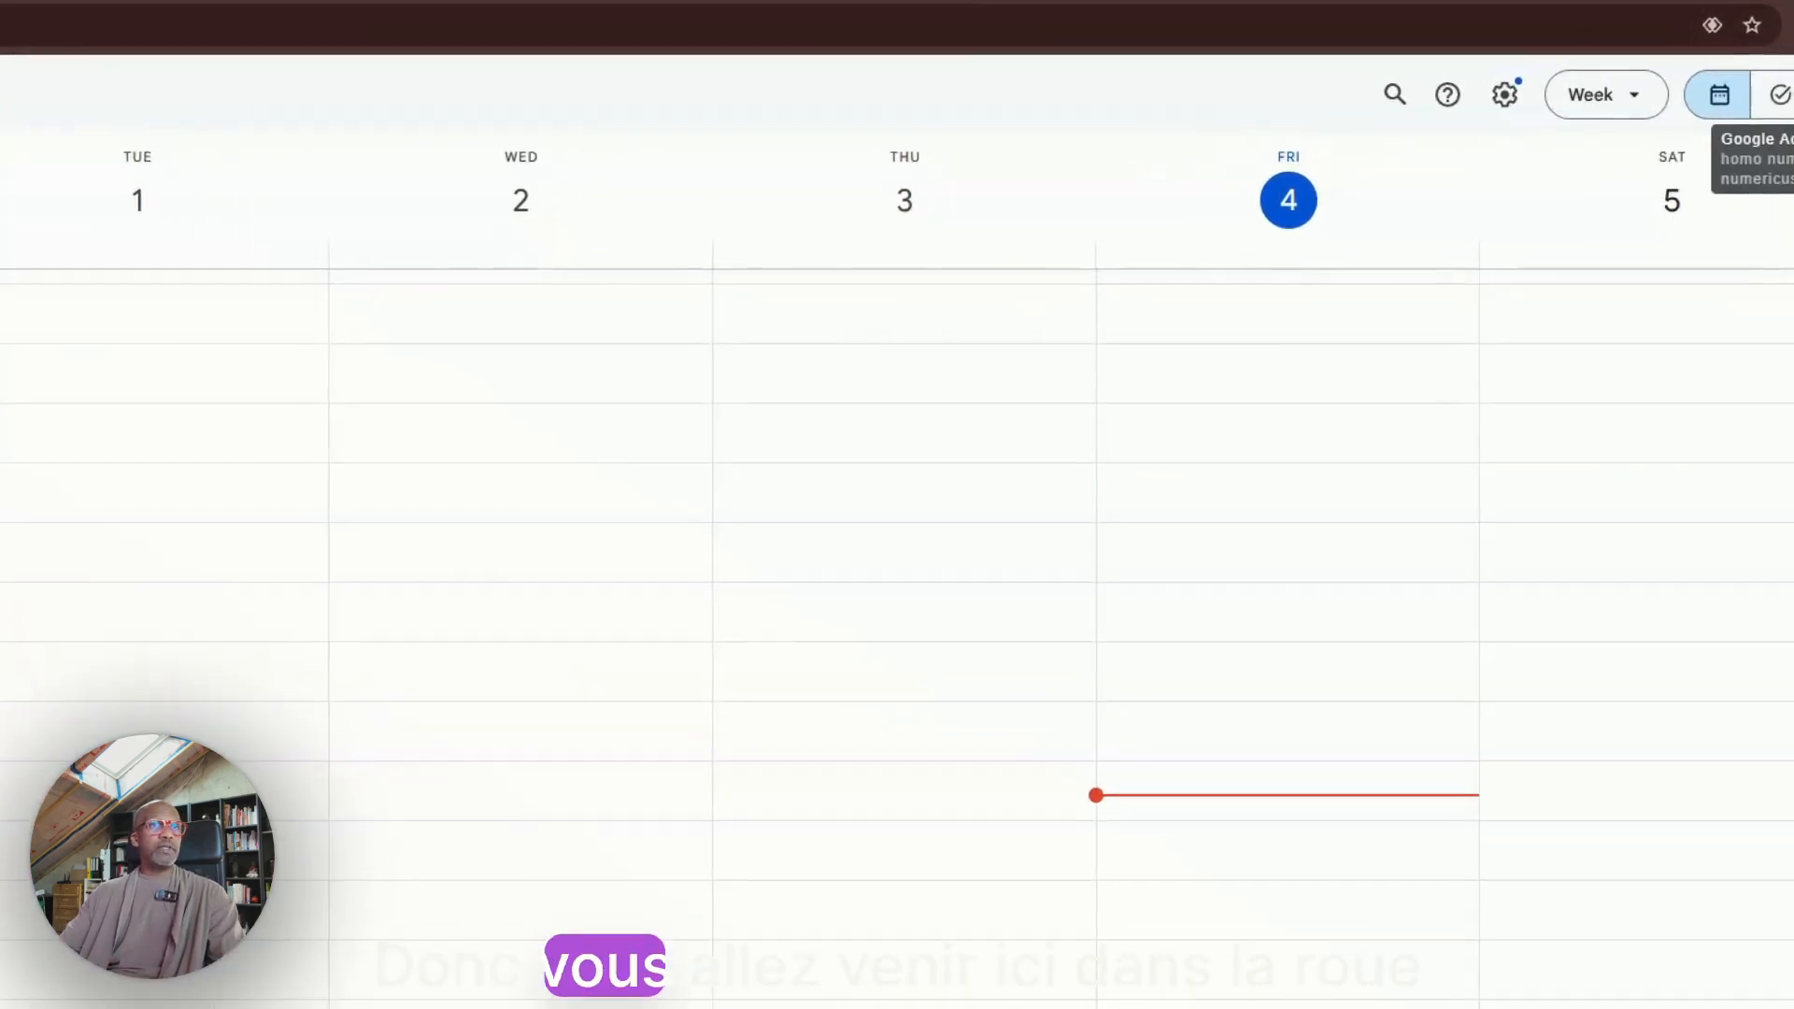
Open Calendar Settings and set the language to Français
{"action": "left_click", "coordinate": [1504, 96]}
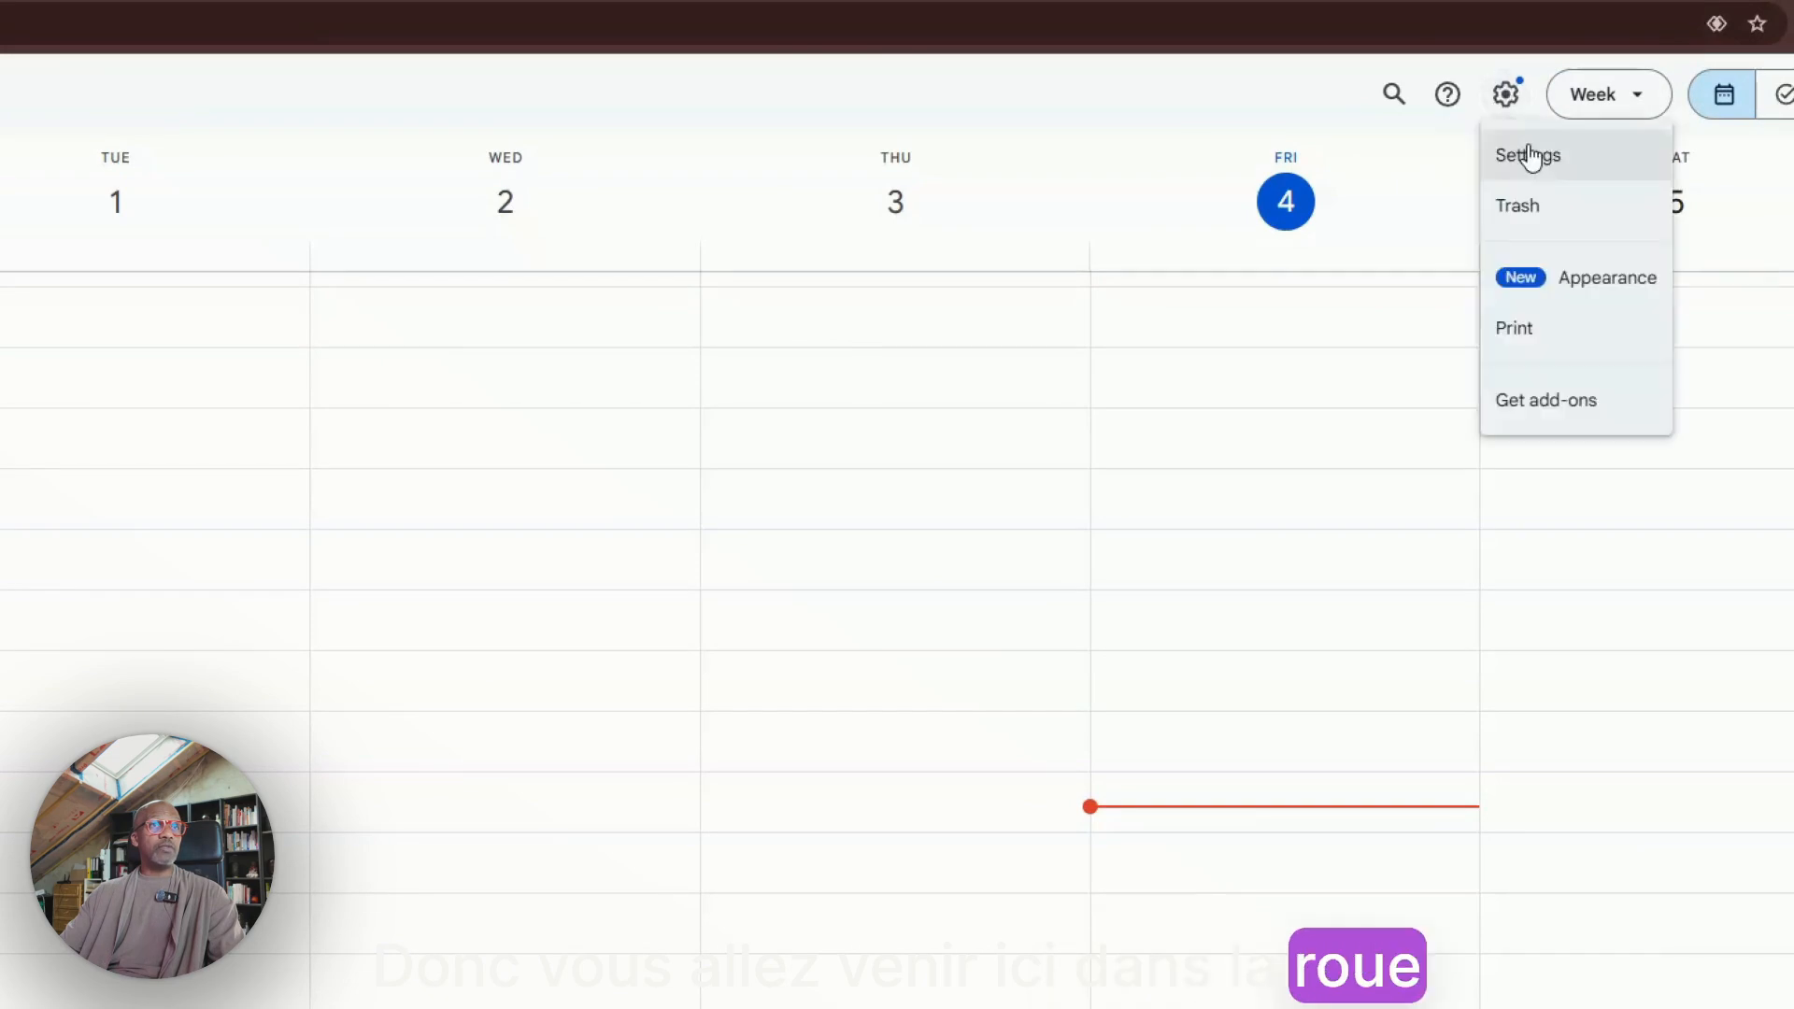
{"action": "left_click", "coordinate": [1492, 134]}
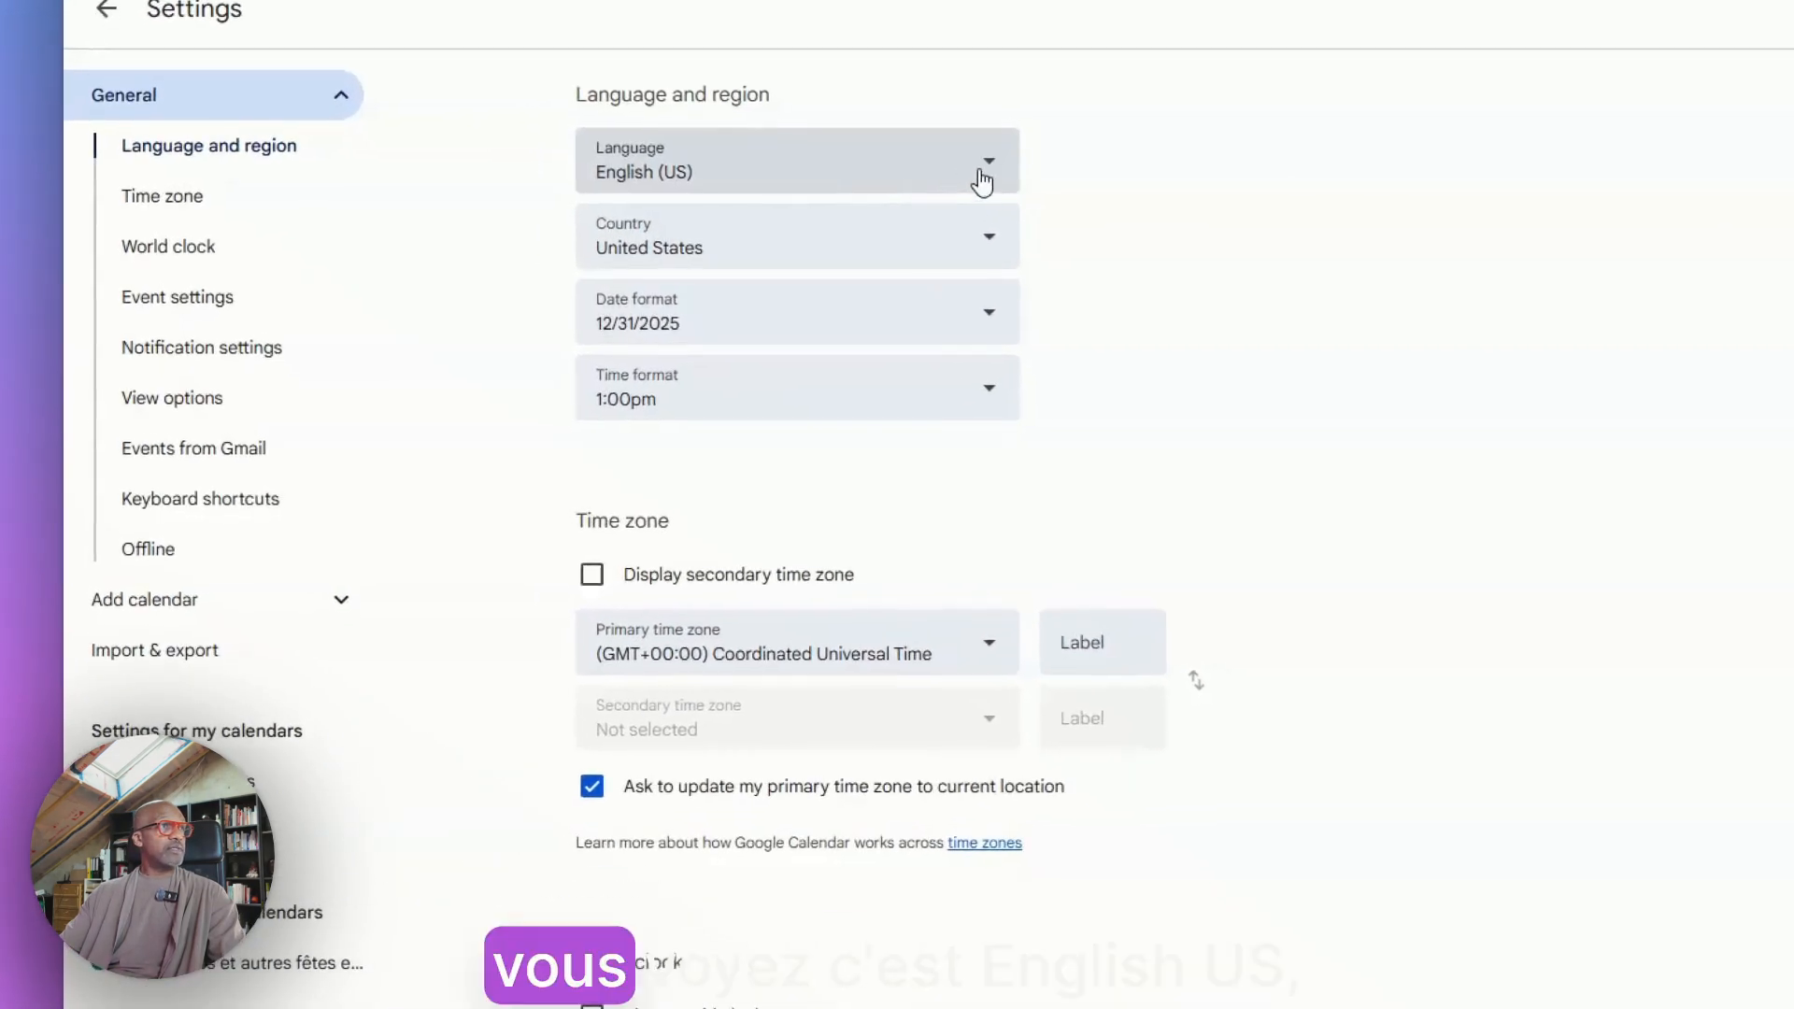
{"action": "left_click", "coordinate": [994, 168]}
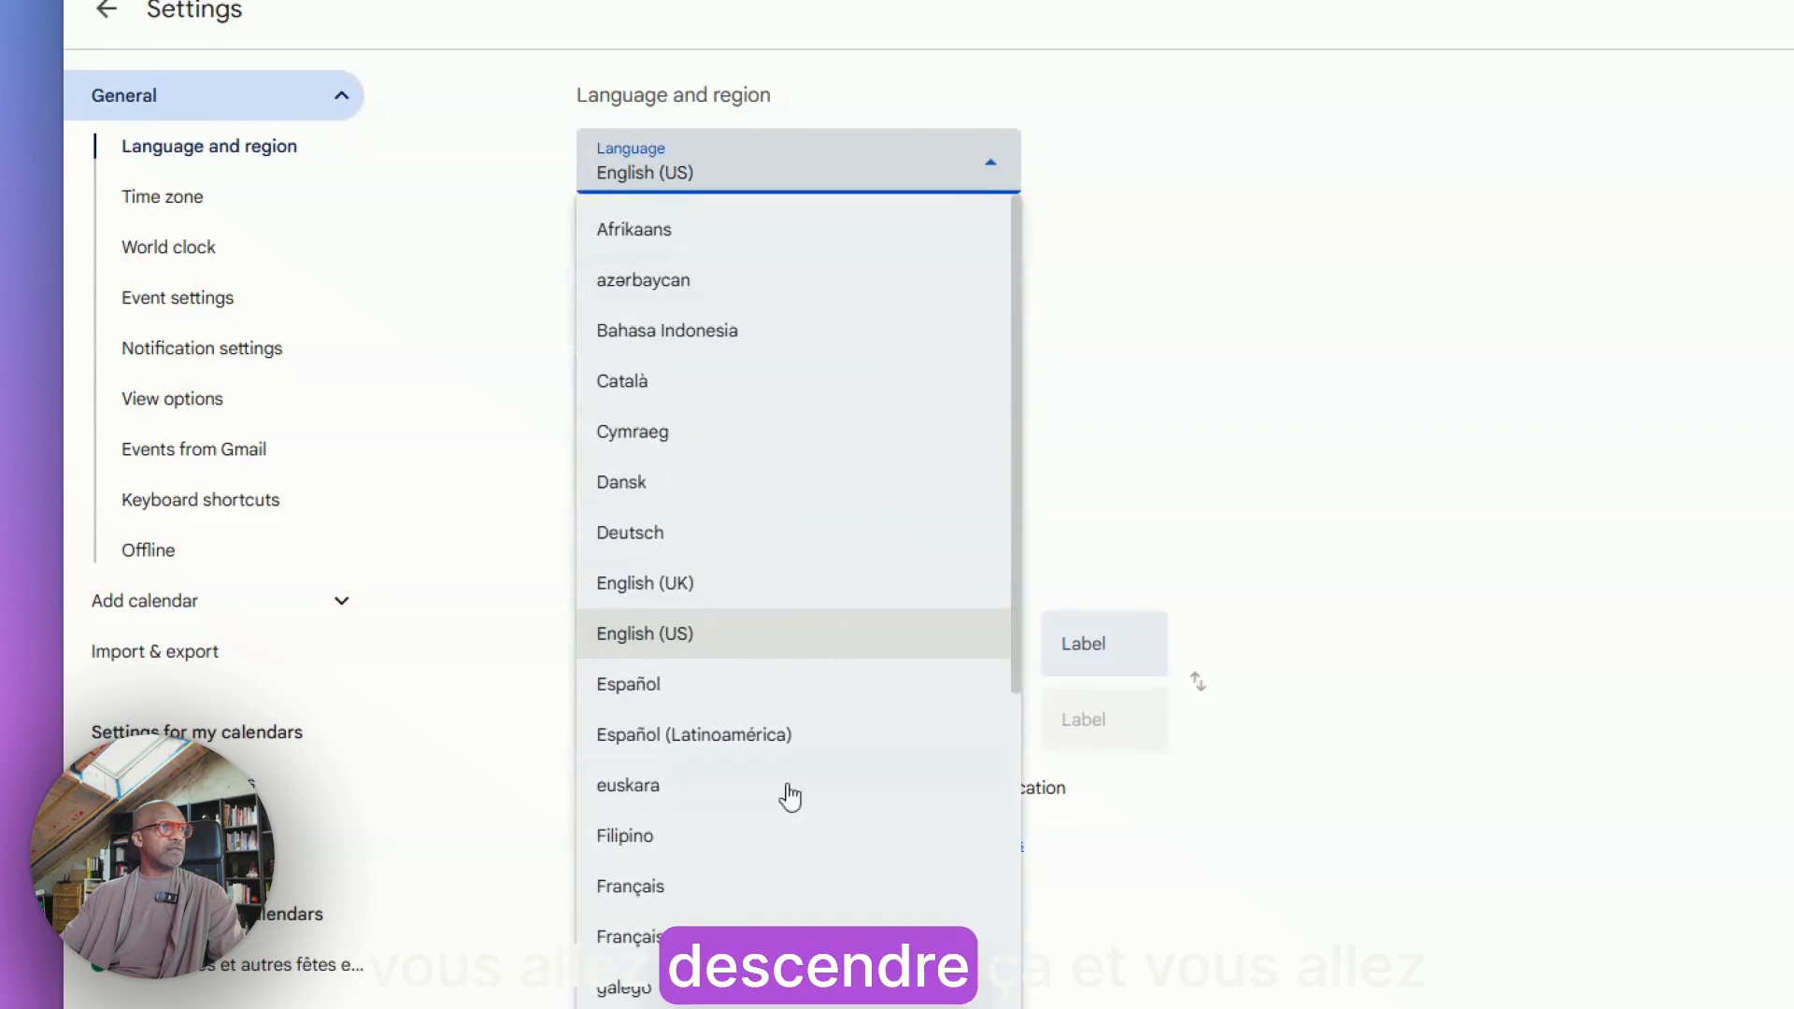
{"action": "scroll", "coordinate": [720, 991], "scroll_direction": "down", "scroll_amount": 15}
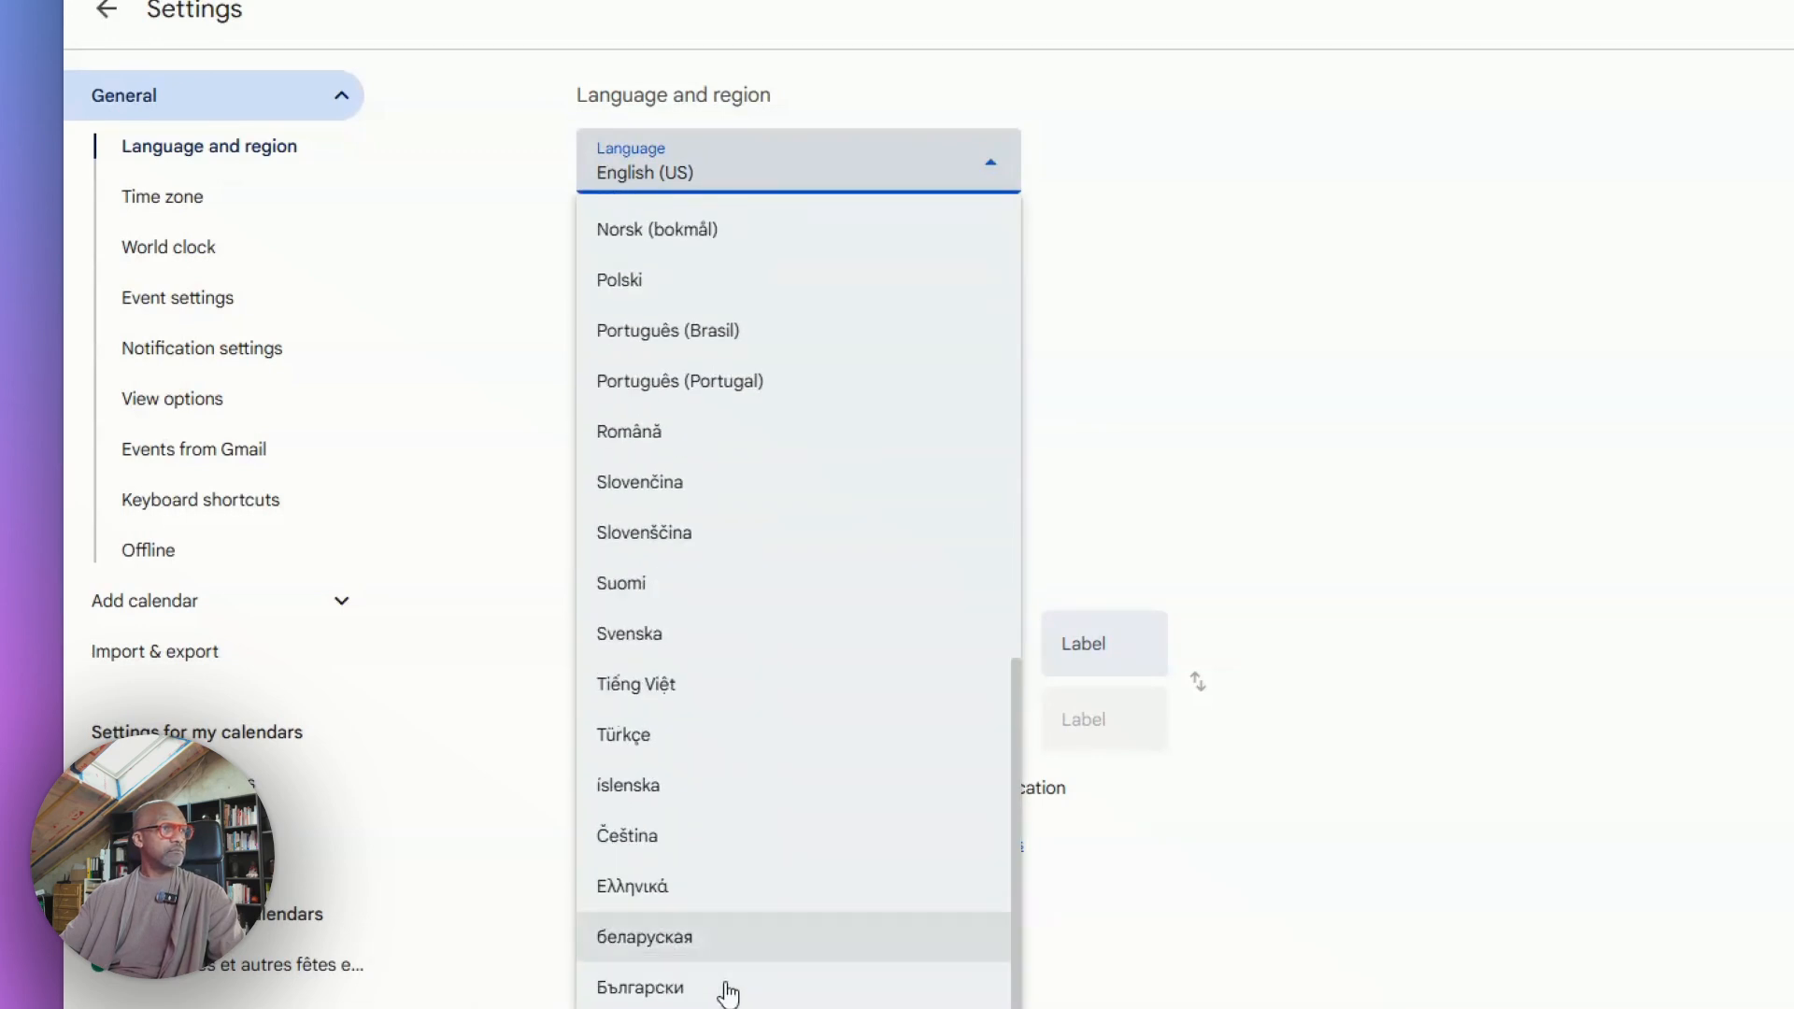
{"action": "scroll", "coordinate": [760, 869], "scroll_direction": "up", "scroll_amount": 5}
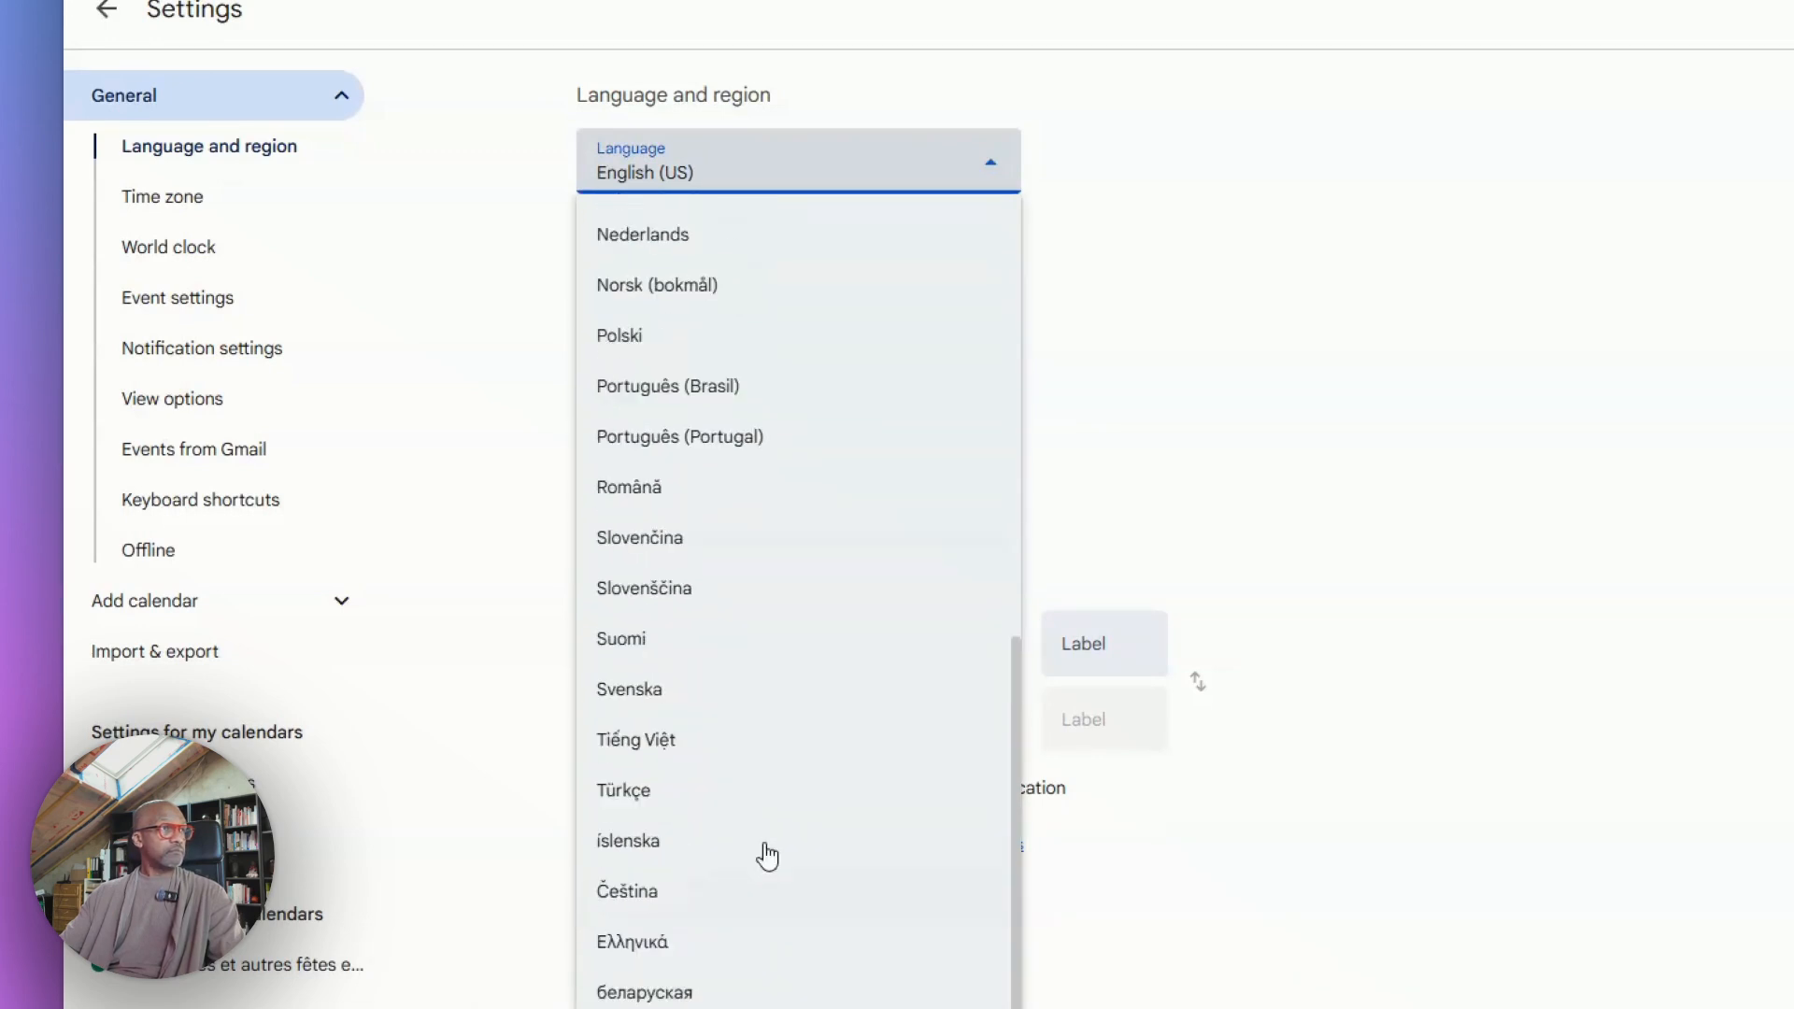
{"action": "scroll", "coordinate": [768, 853], "scroll_direction": "up", "scroll_amount": 5}
{"action": "left_click", "coordinate": [664, 509]}
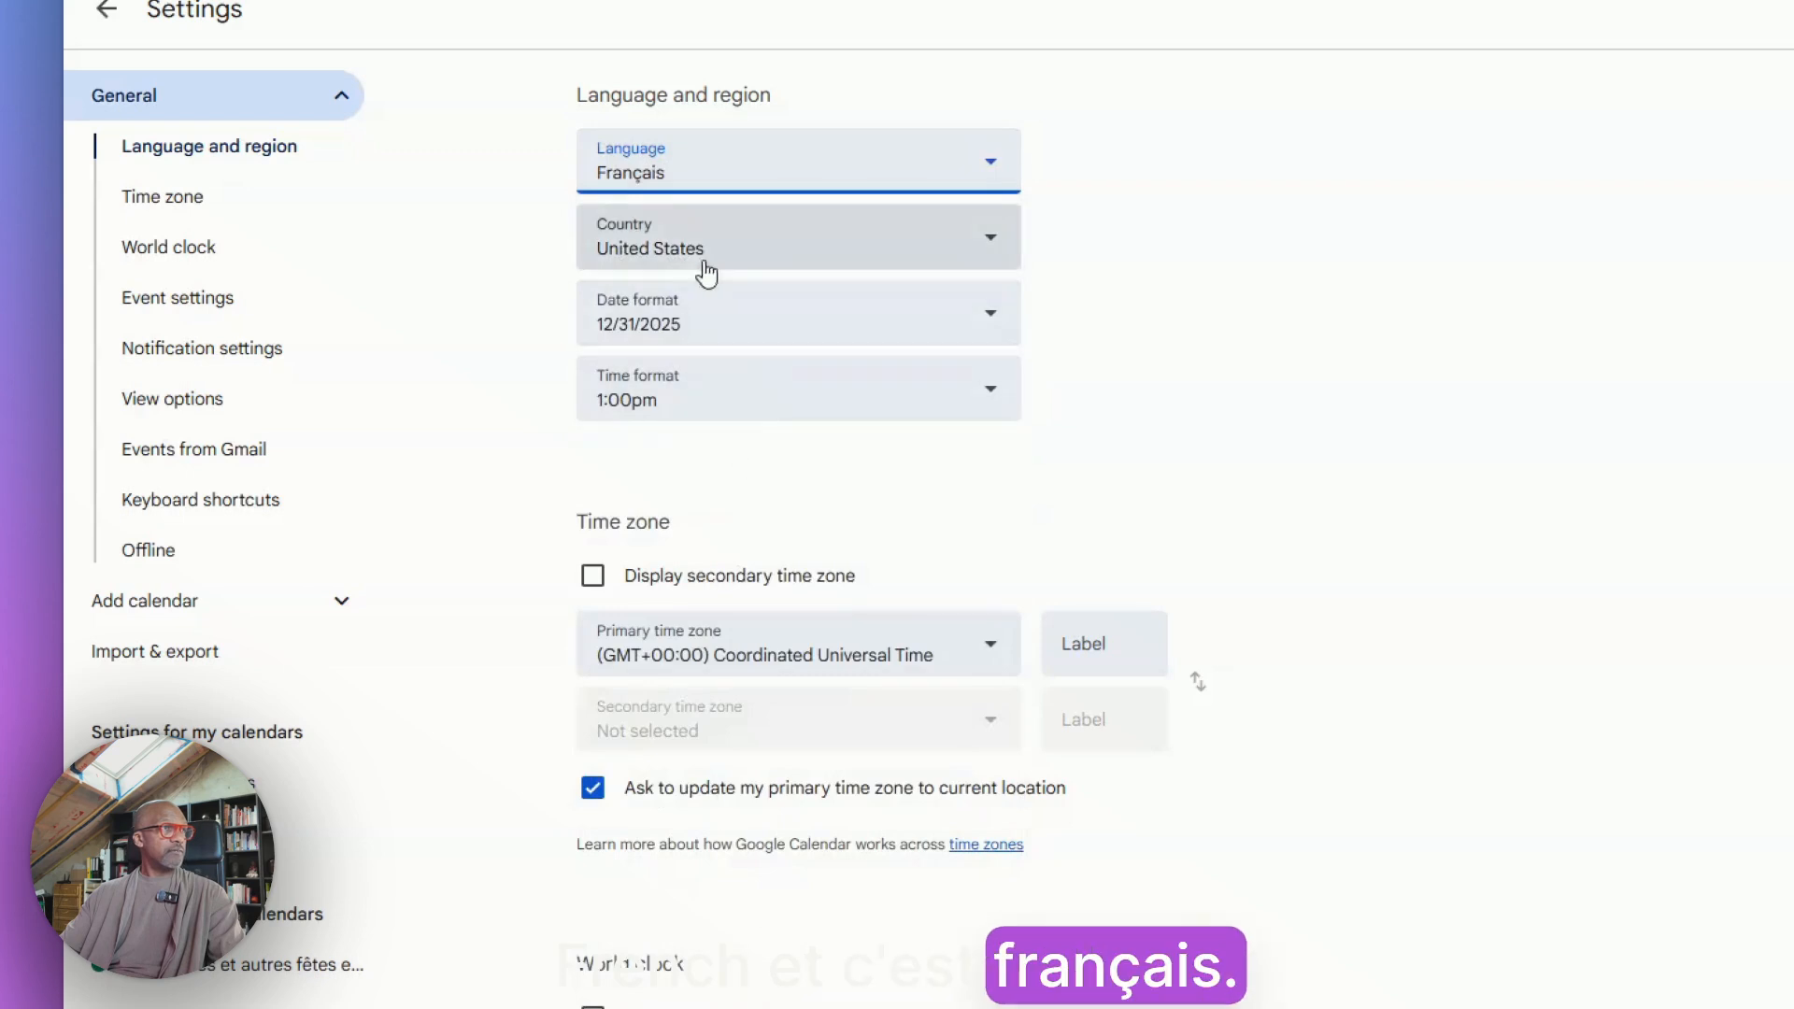
Set the country to France and the time format to 13:00
{"action": "left_click", "coordinate": [984, 240]}
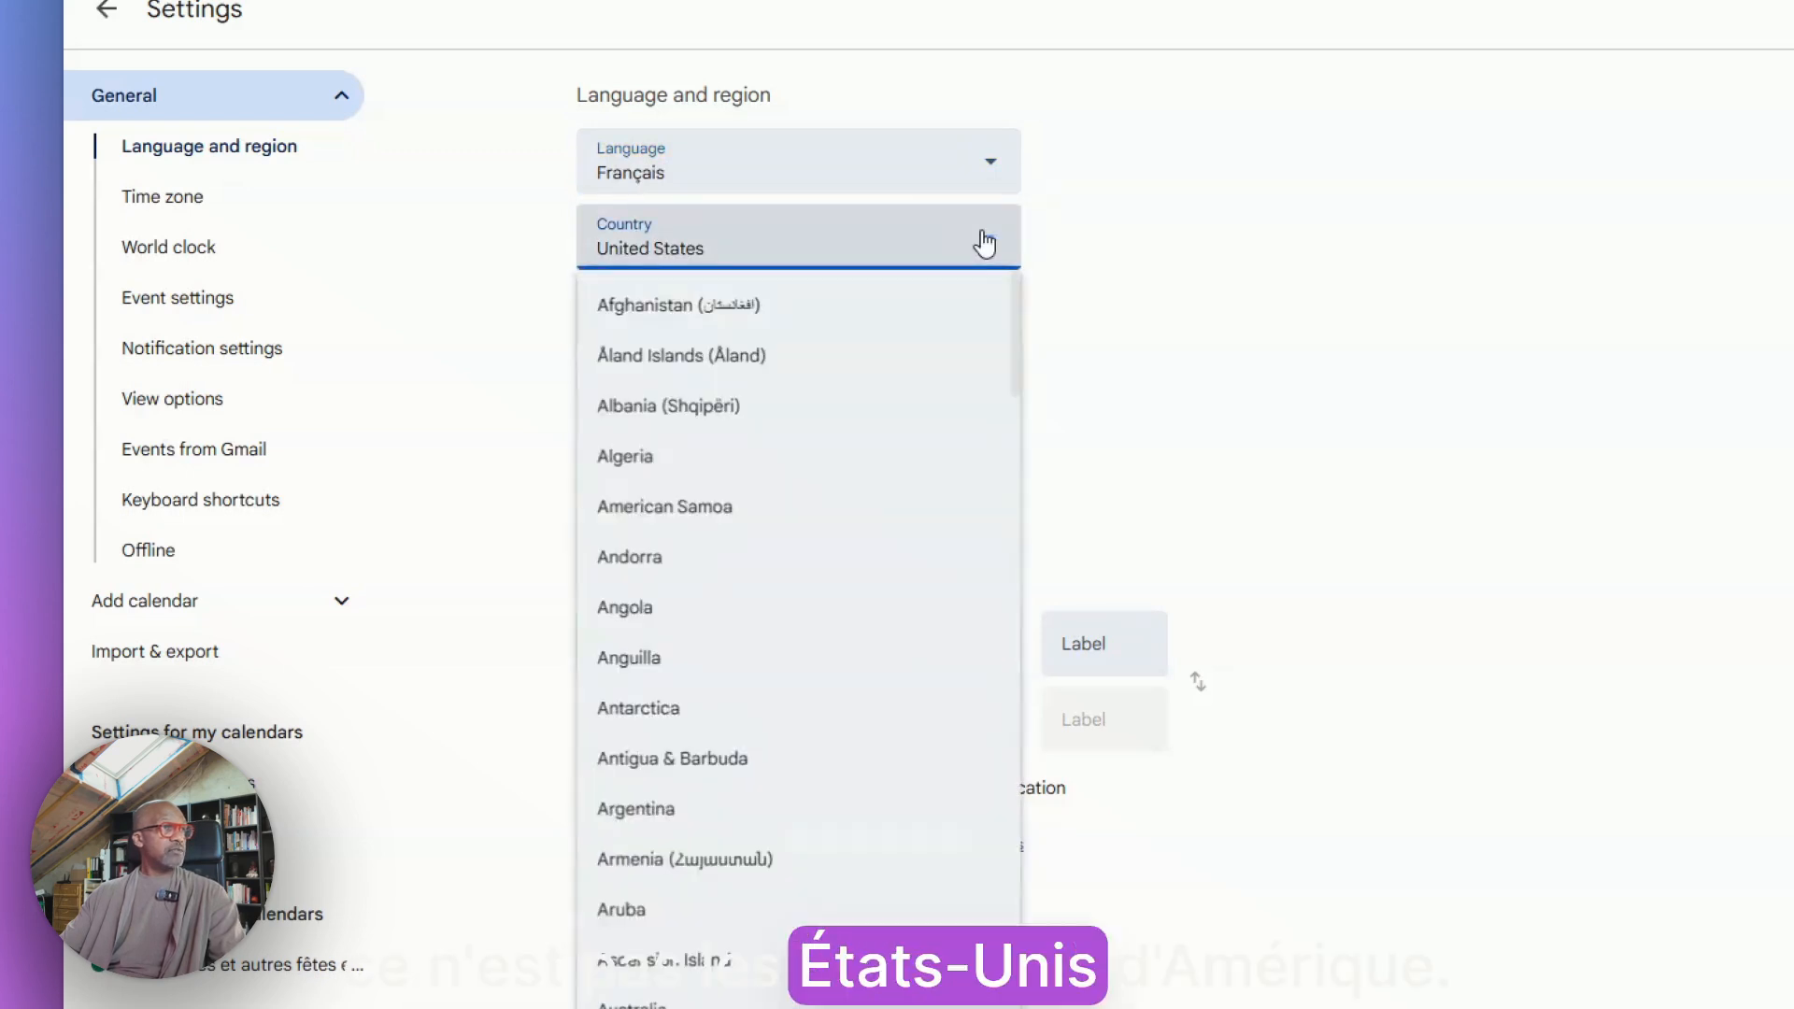
{"action": "scroll", "coordinate": [766, 655], "scroll_direction": "up", "scroll_amount": 20}
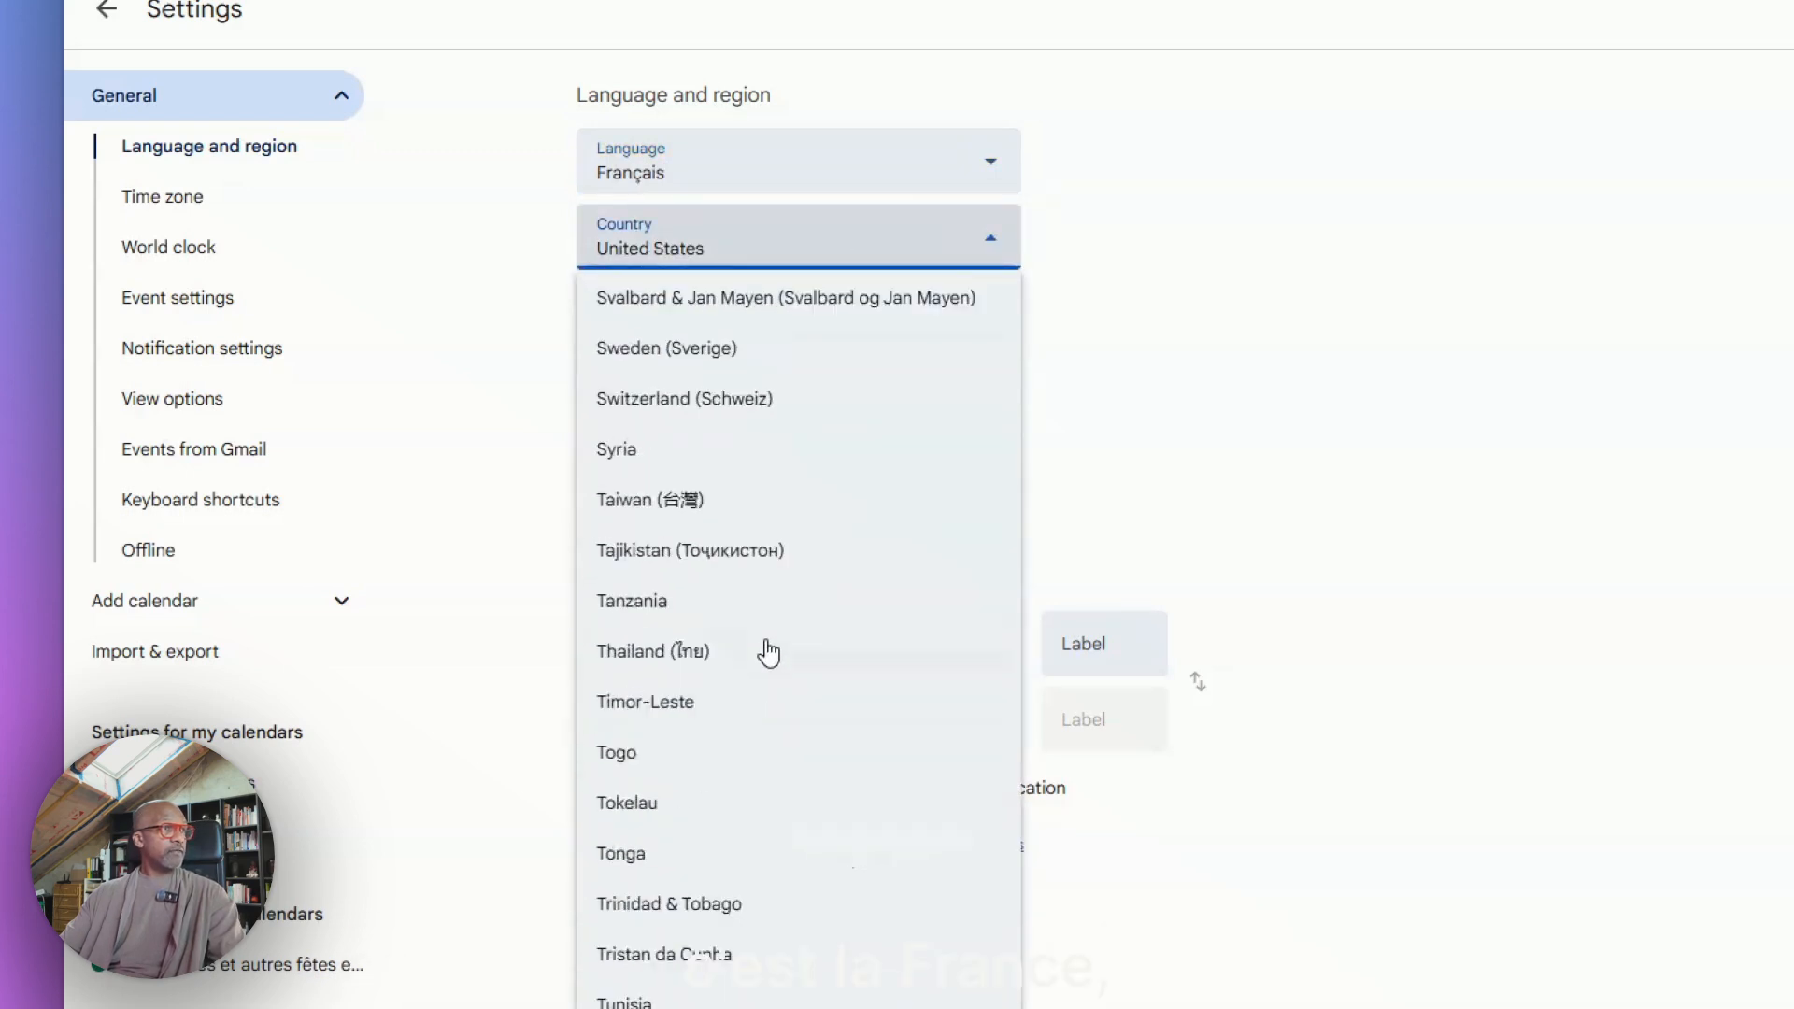
{"action": "scroll", "coordinate": [743, 618], "scroll_direction": "up", "scroll_amount": 15}
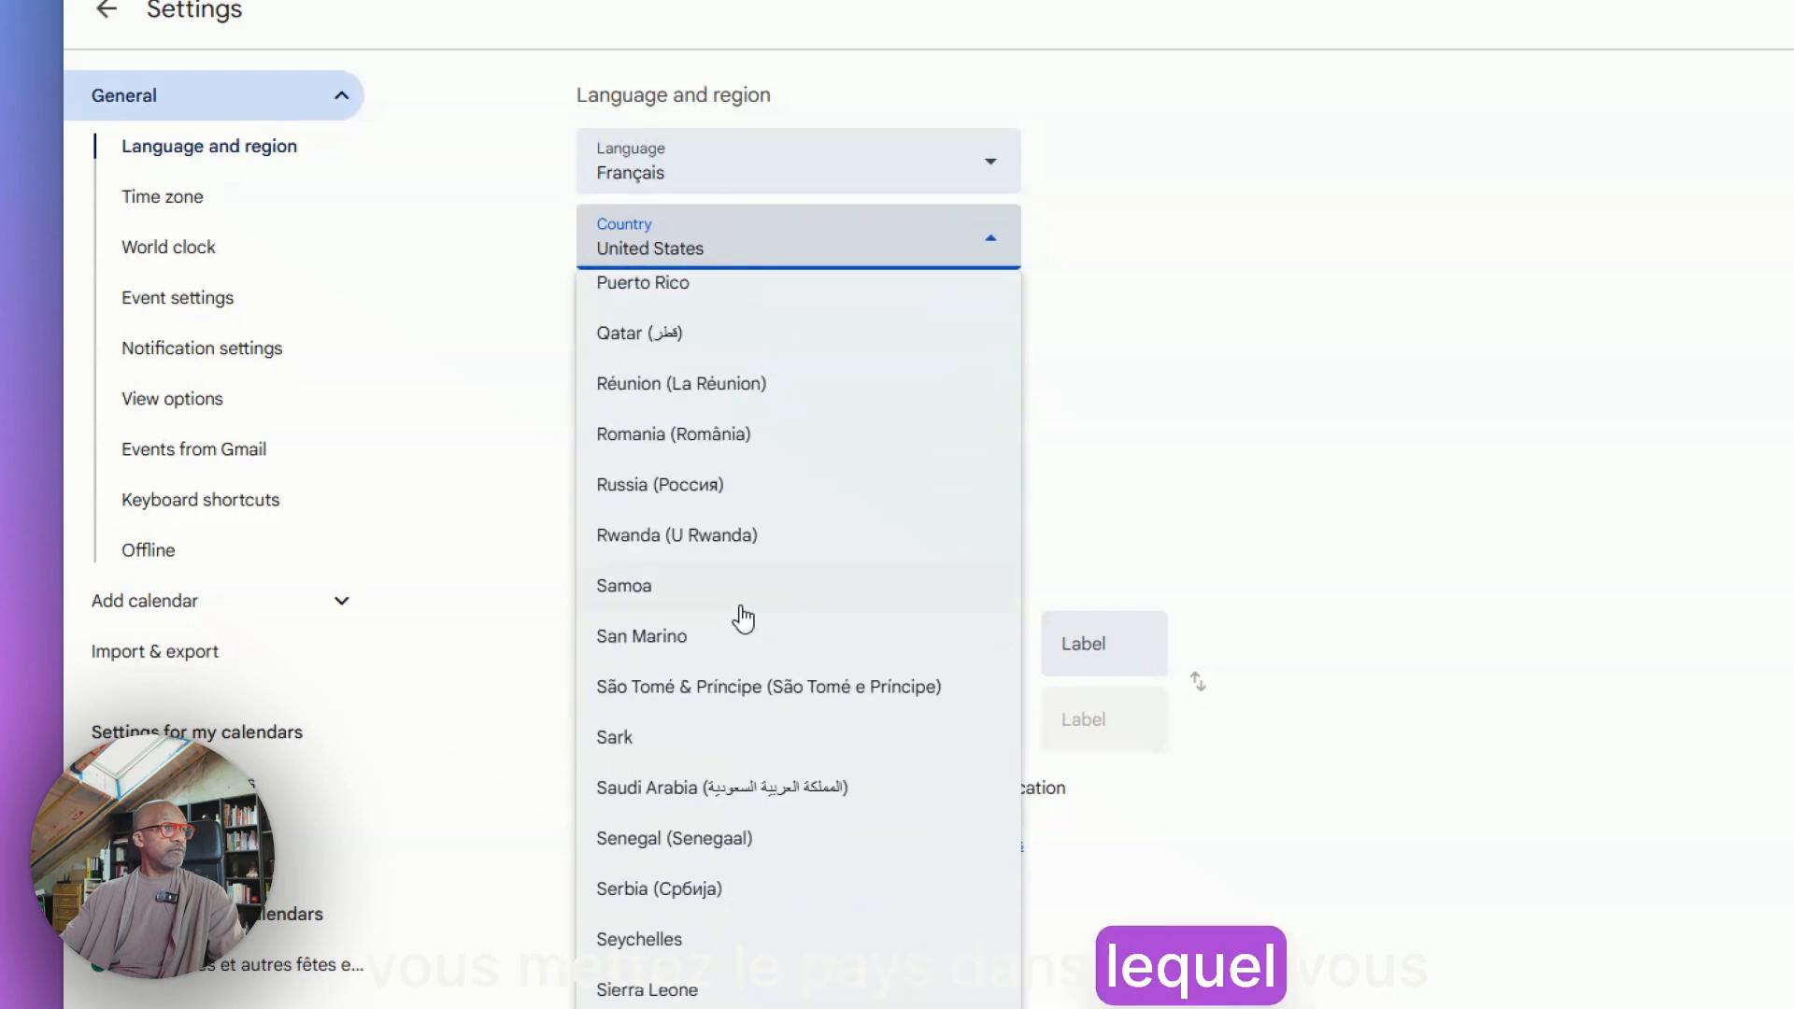
{"action": "scroll", "coordinate": [744, 618], "scroll_direction": "up", "scroll_amount": 20}
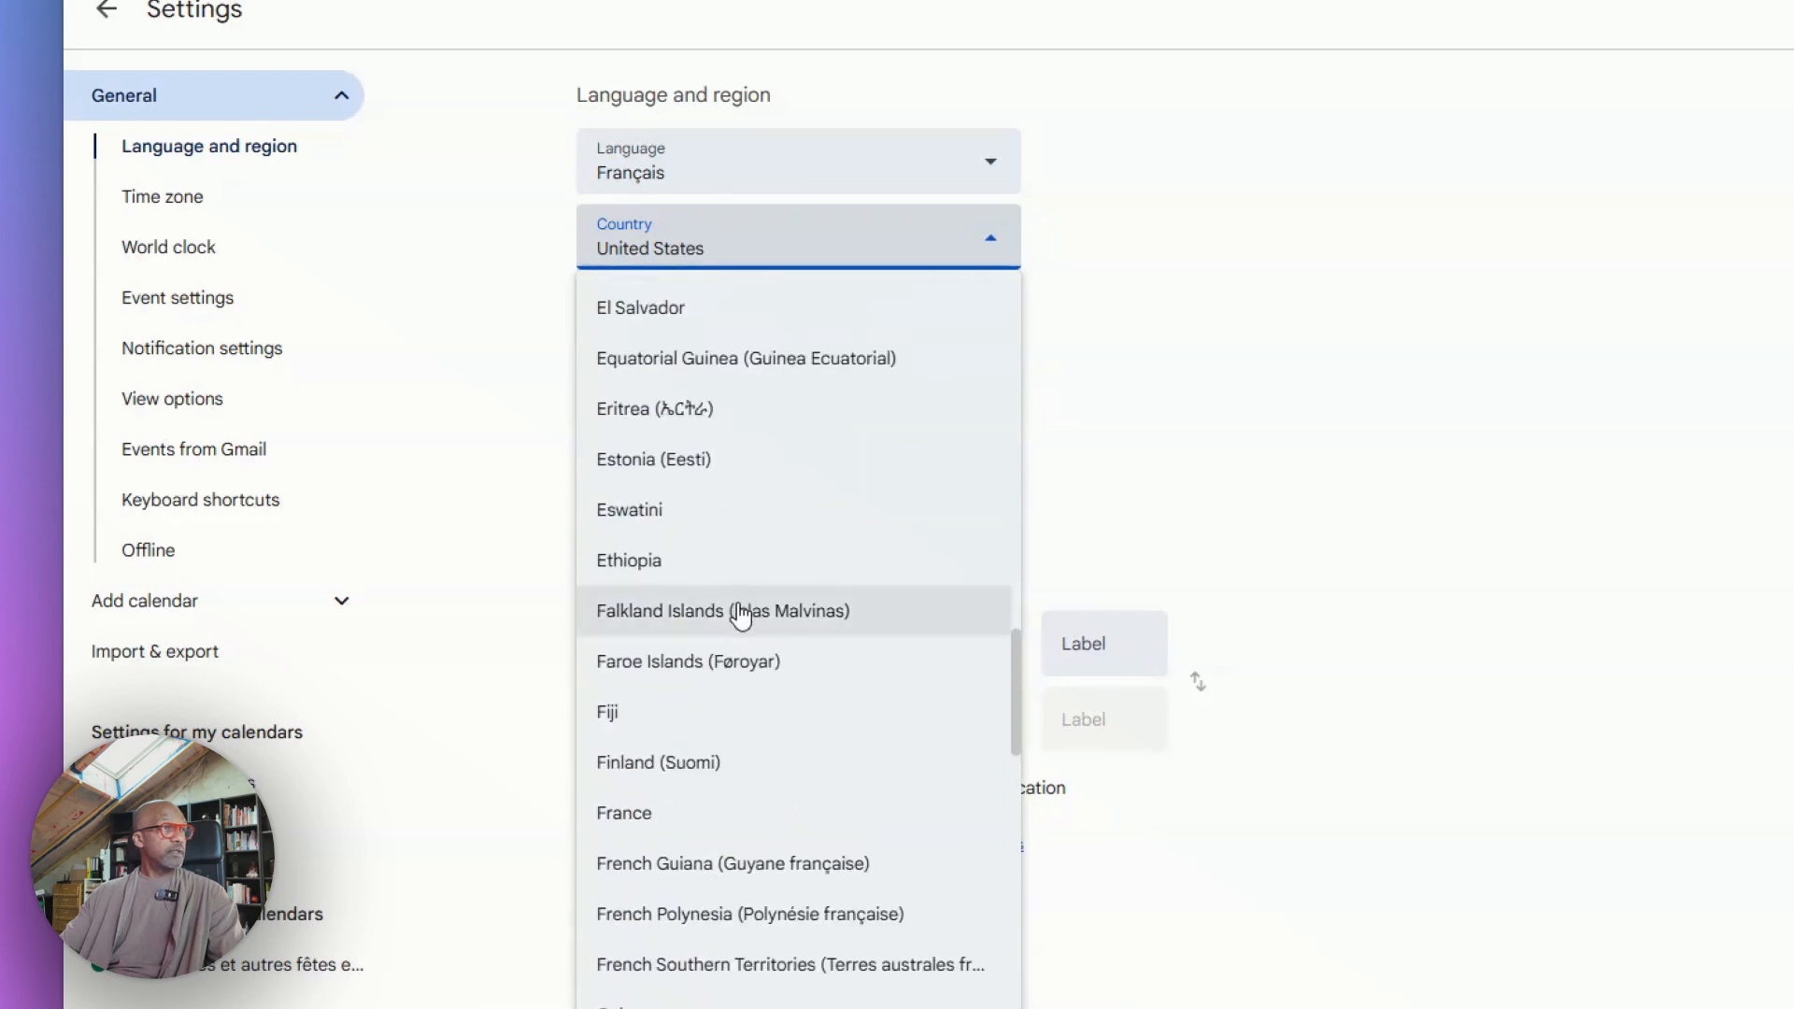
{"action": "left_click", "coordinate": [643, 820]}
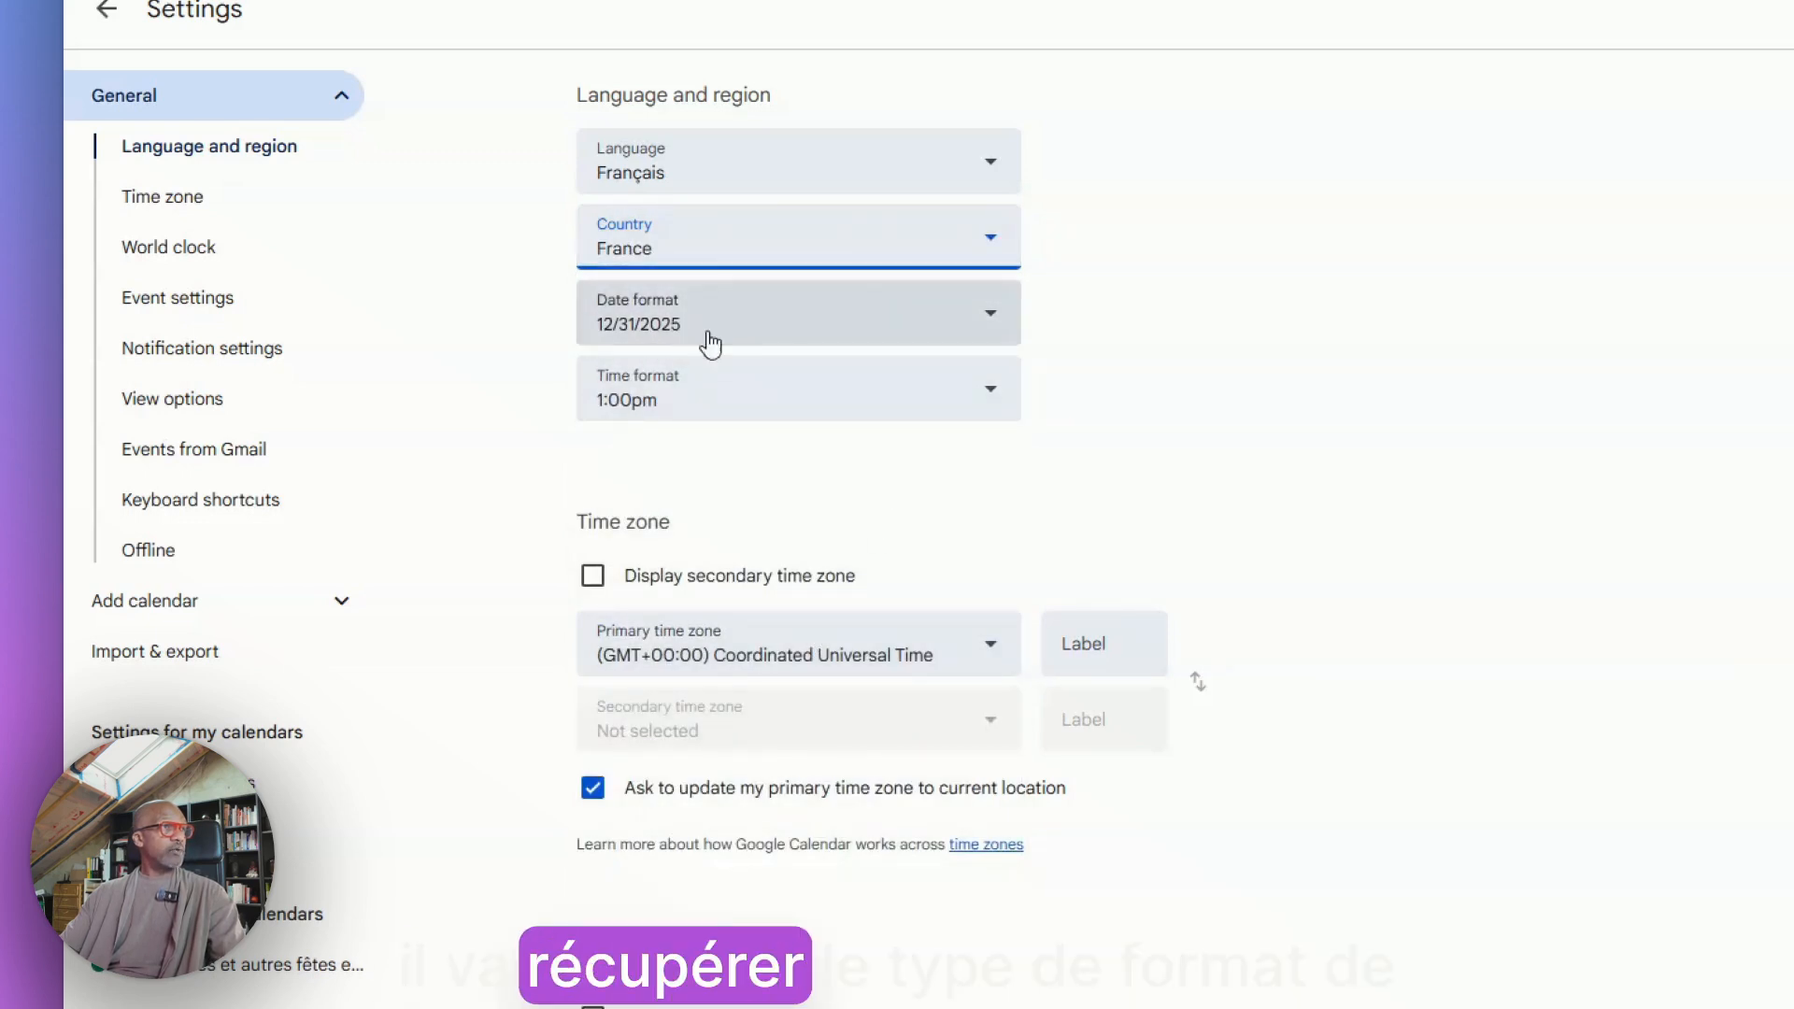
{"action": "left_click", "coordinate": [997, 398]}
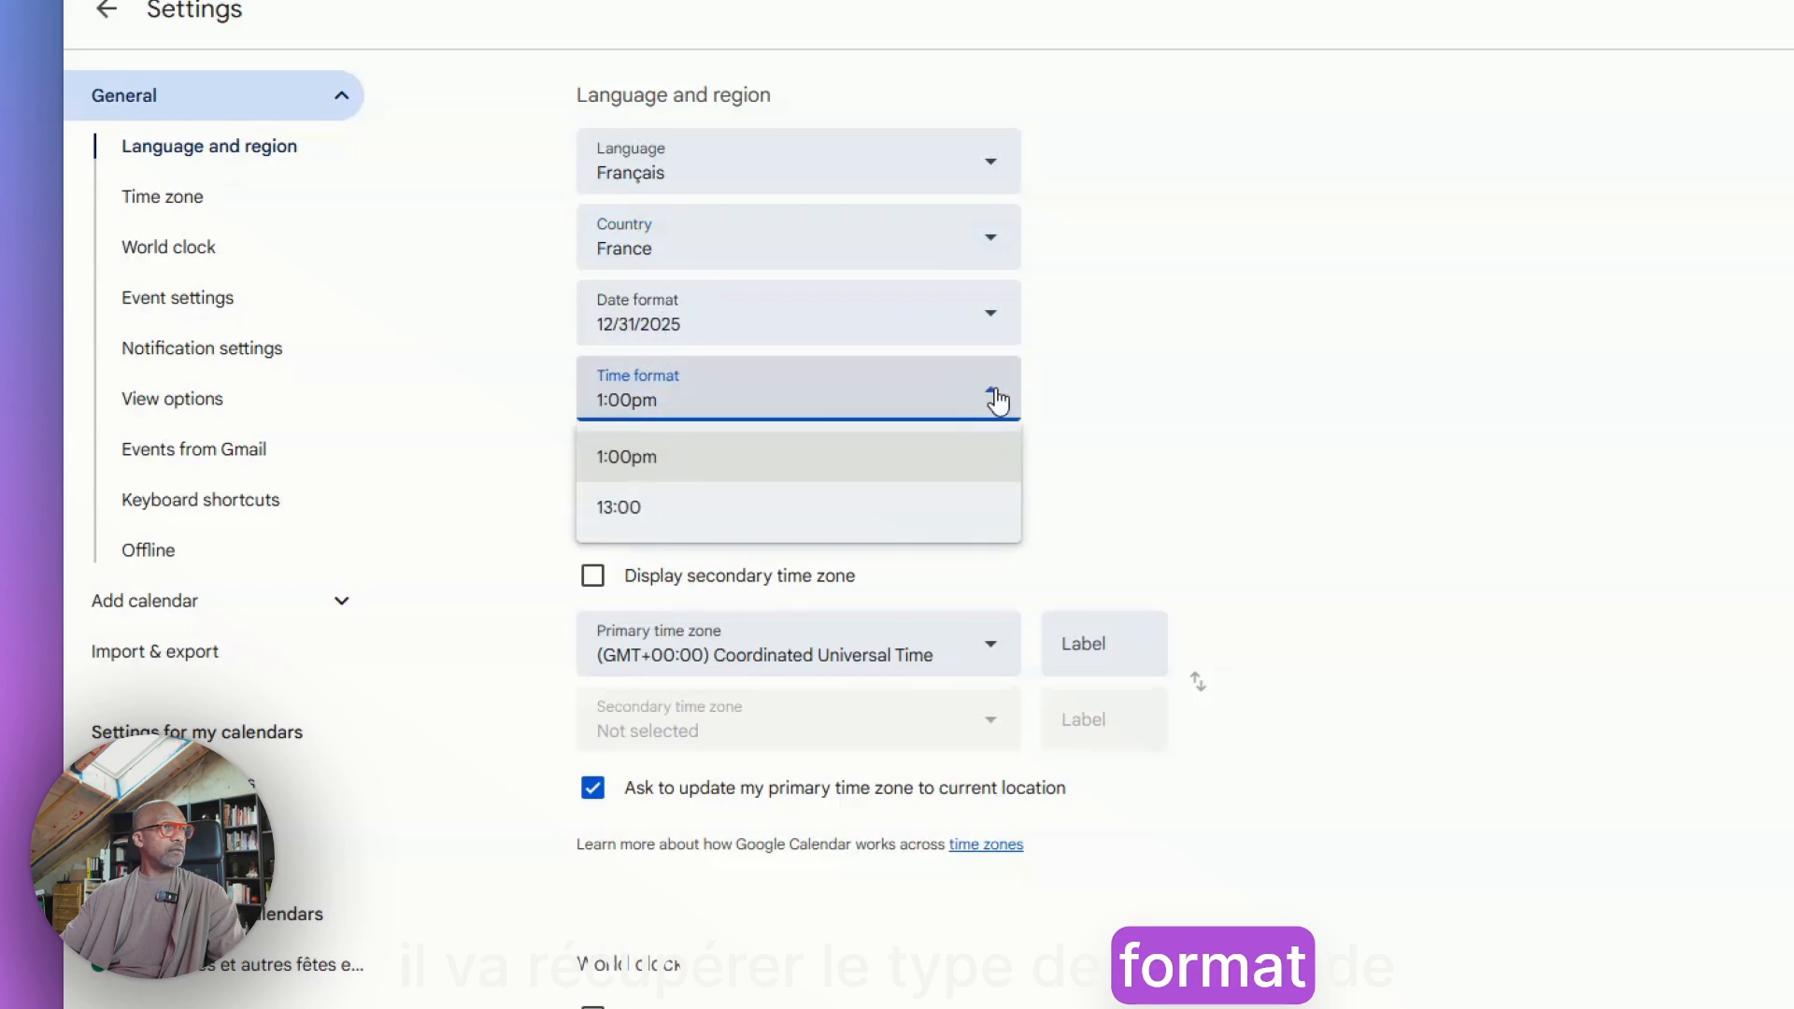
{"action": "left_click", "coordinate": [624, 512]}
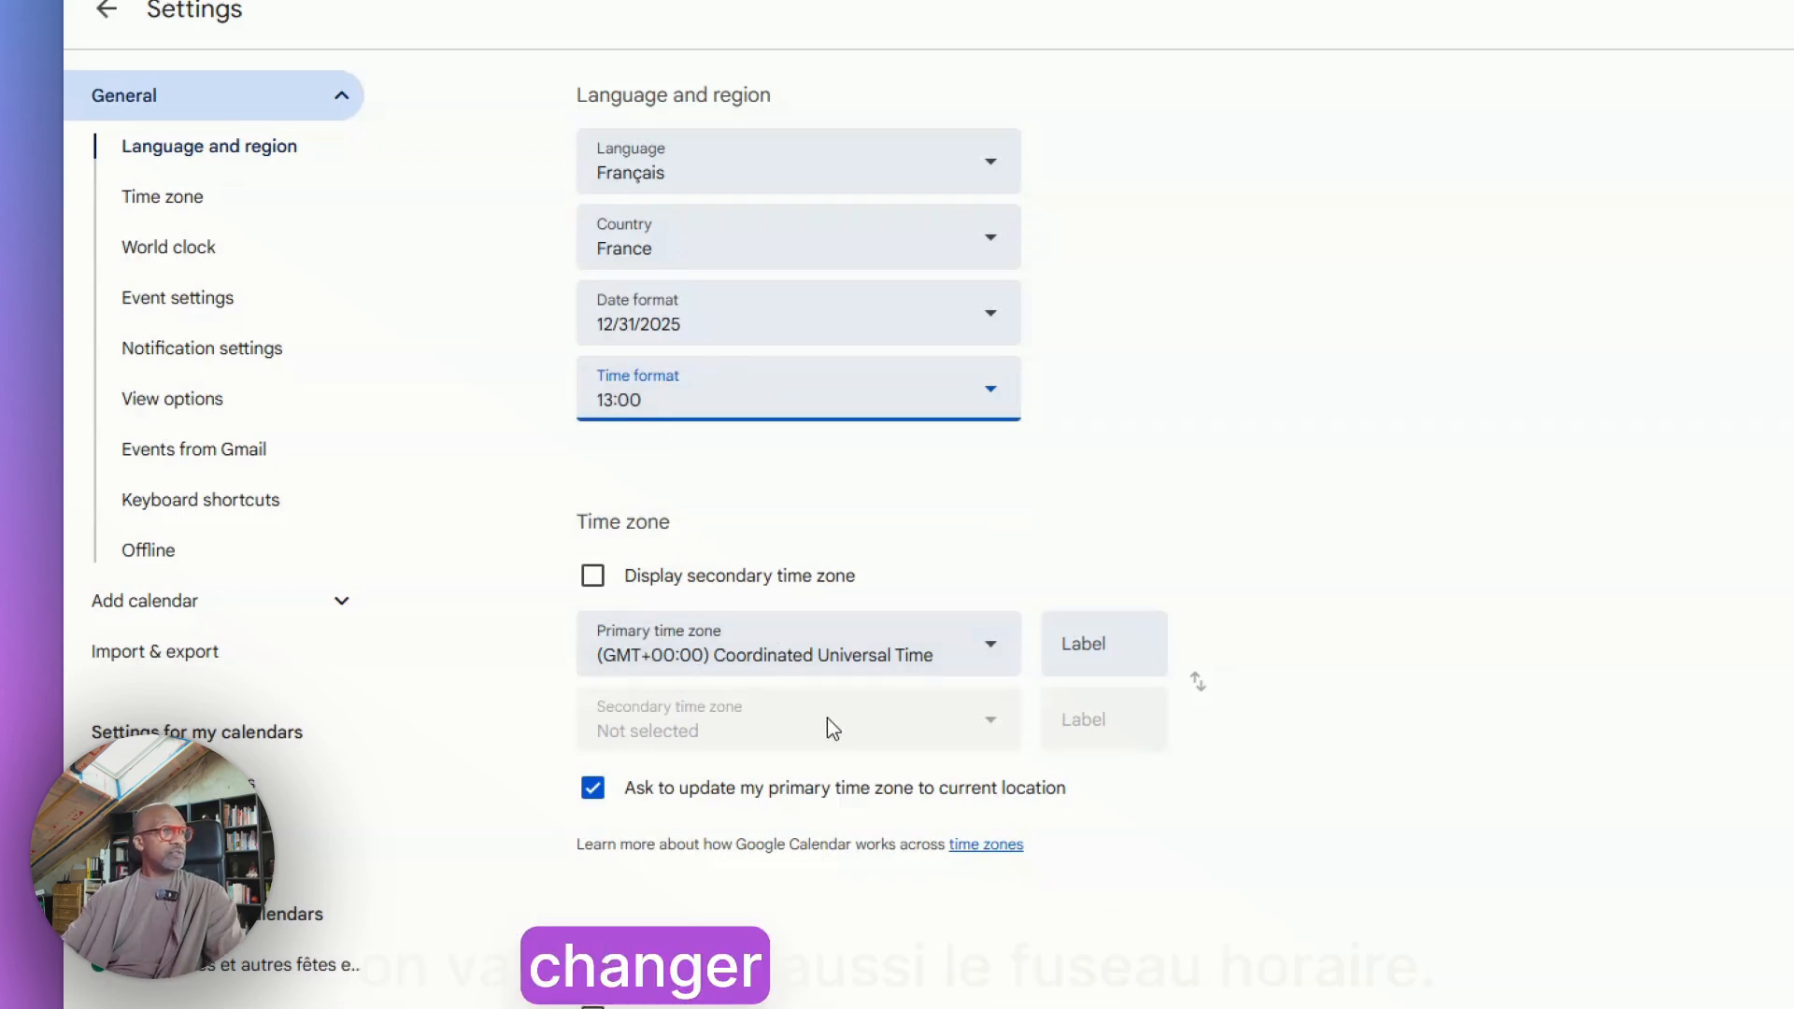
Set the primary time zone to (GMT+01:00) Western European Time - Lisbon
{"action": "left_click", "coordinate": [992, 657]}
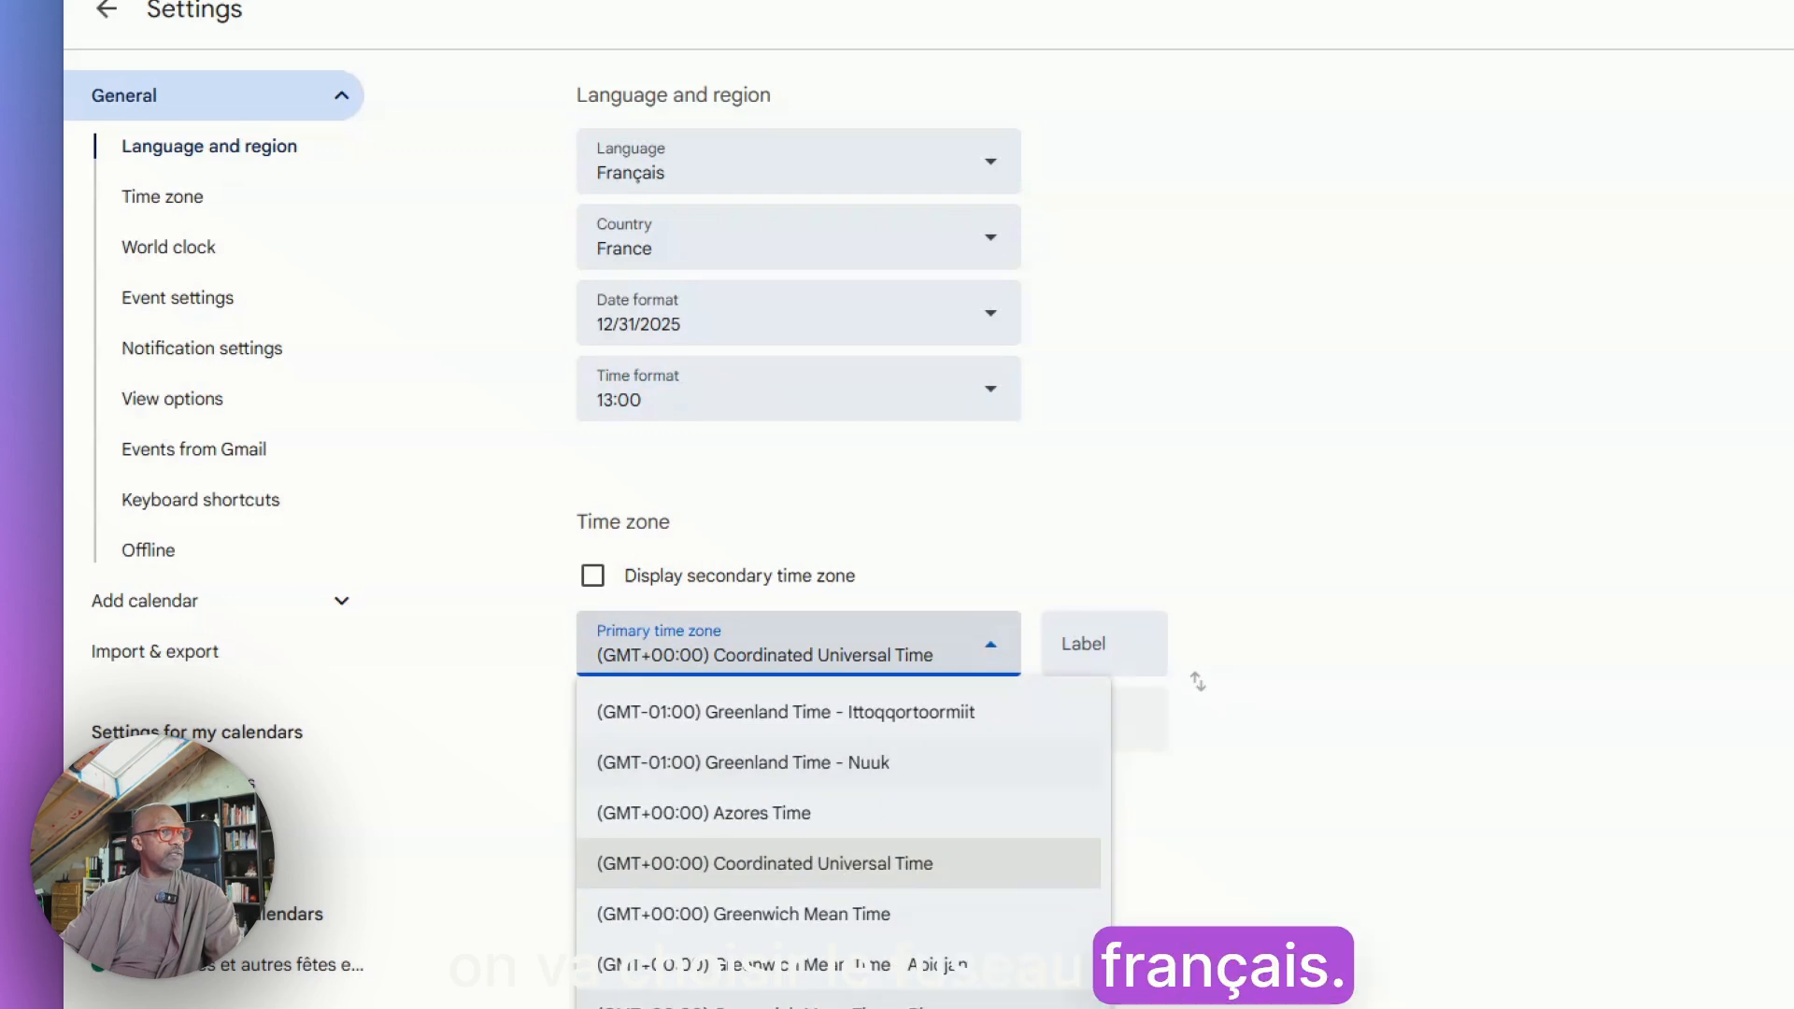
{"action": "scroll", "coordinate": [839, 835], "scroll_direction": "down", "scroll_amount": 5}
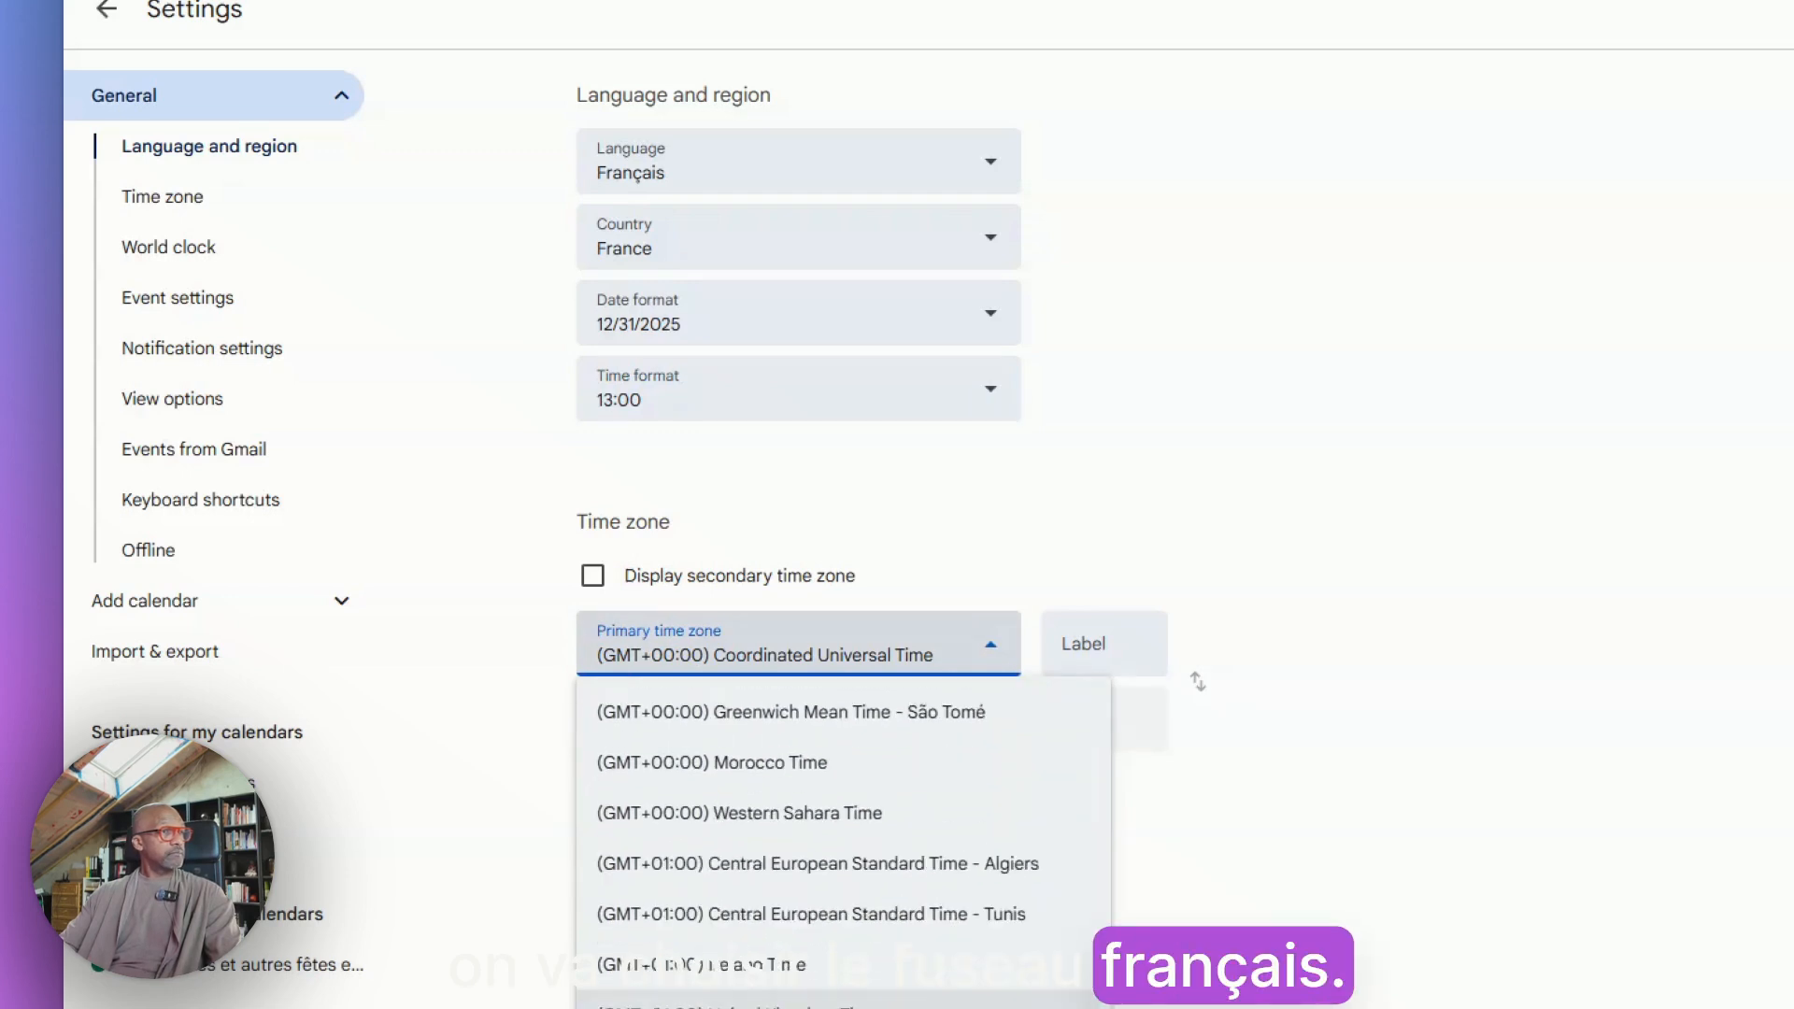
{"action": "scroll", "coordinate": [721, 873], "scroll_direction": "up", "scroll_amount": 5}
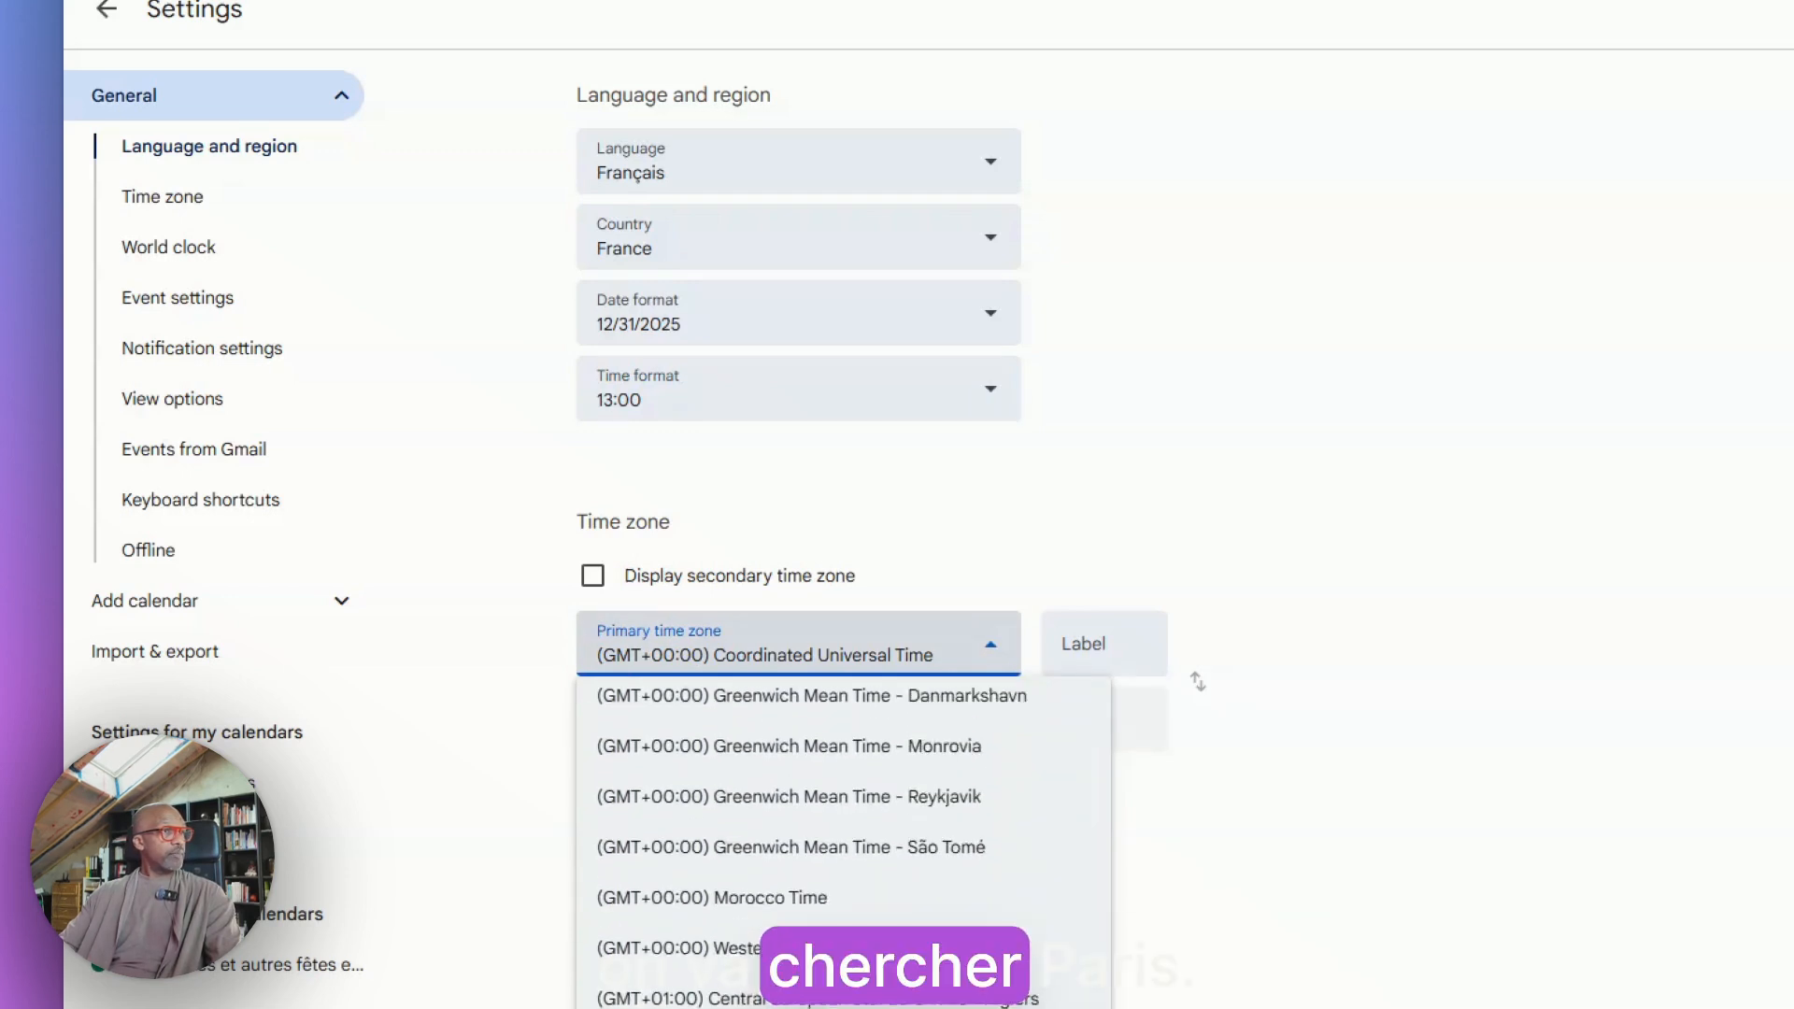
{"action": "scroll", "coordinate": [721, 873], "scroll_direction": "down", "scroll_amount": 5}
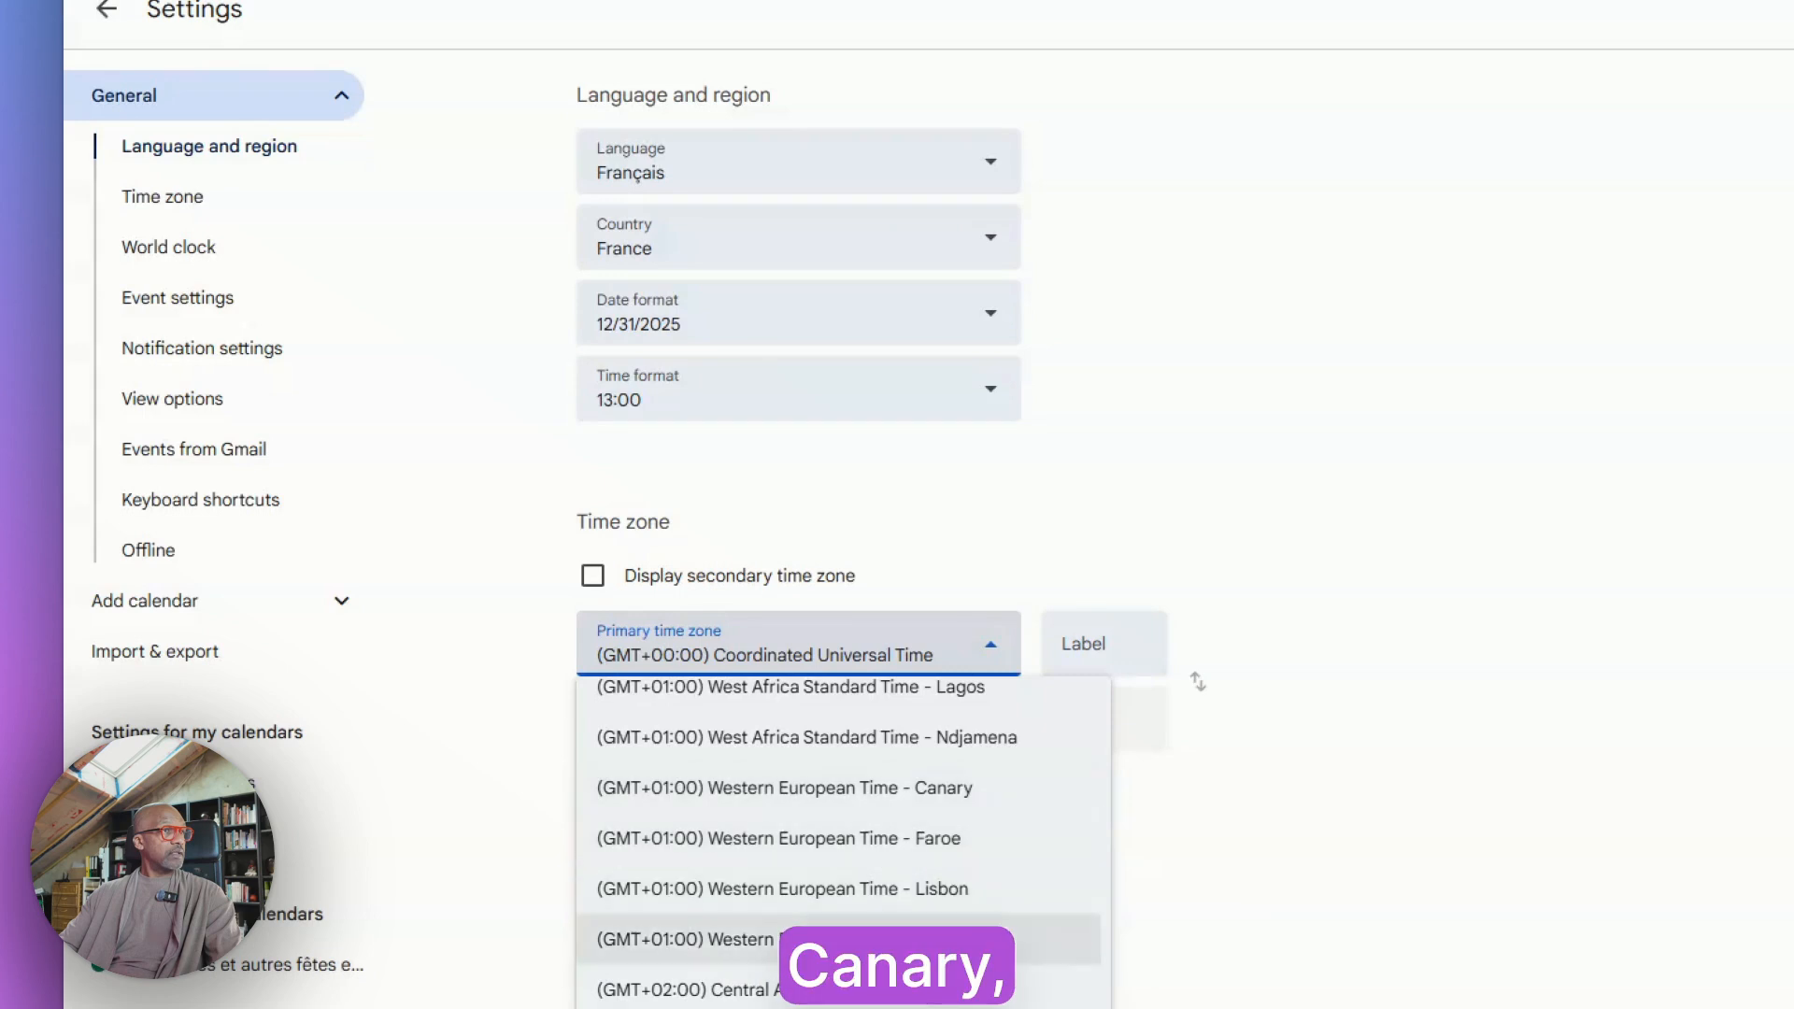
{"action": "scroll", "coordinate": [845, 939], "scroll_direction": "up", "scroll_amount": 3}
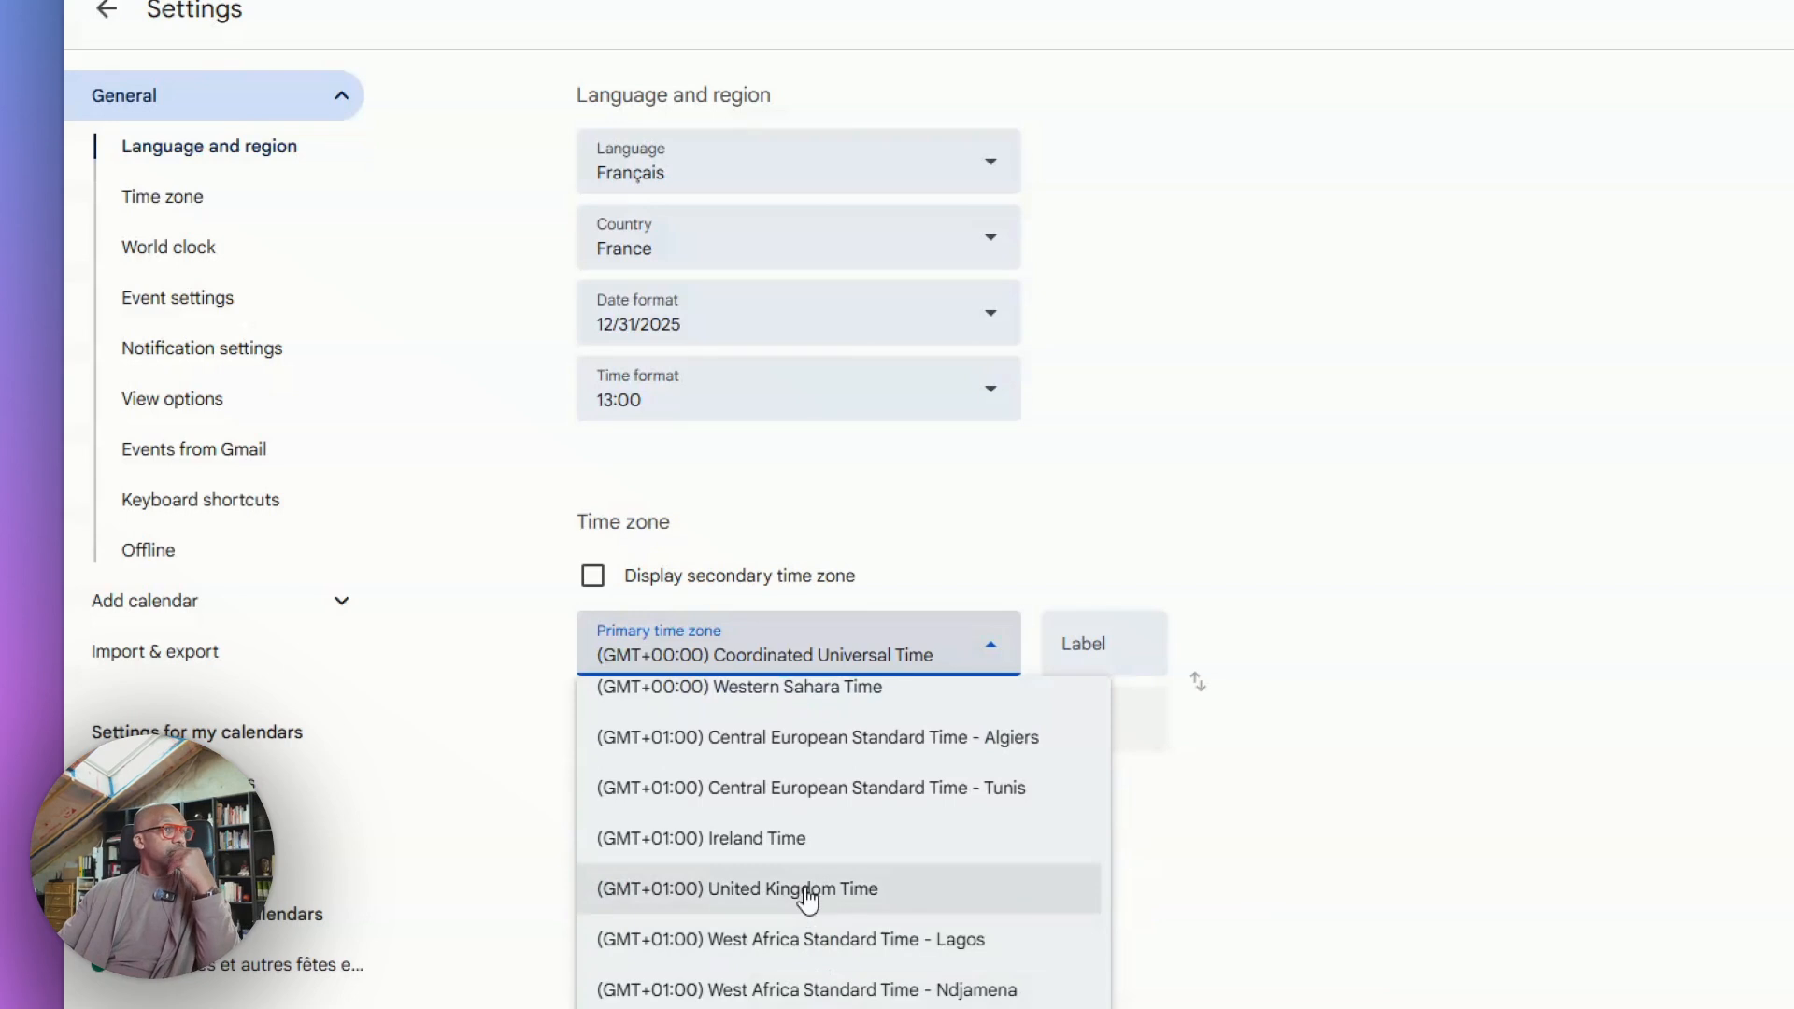
{"action": "scroll", "coordinate": [799, 818], "scroll_direction": "up", "scroll_amount": 2}
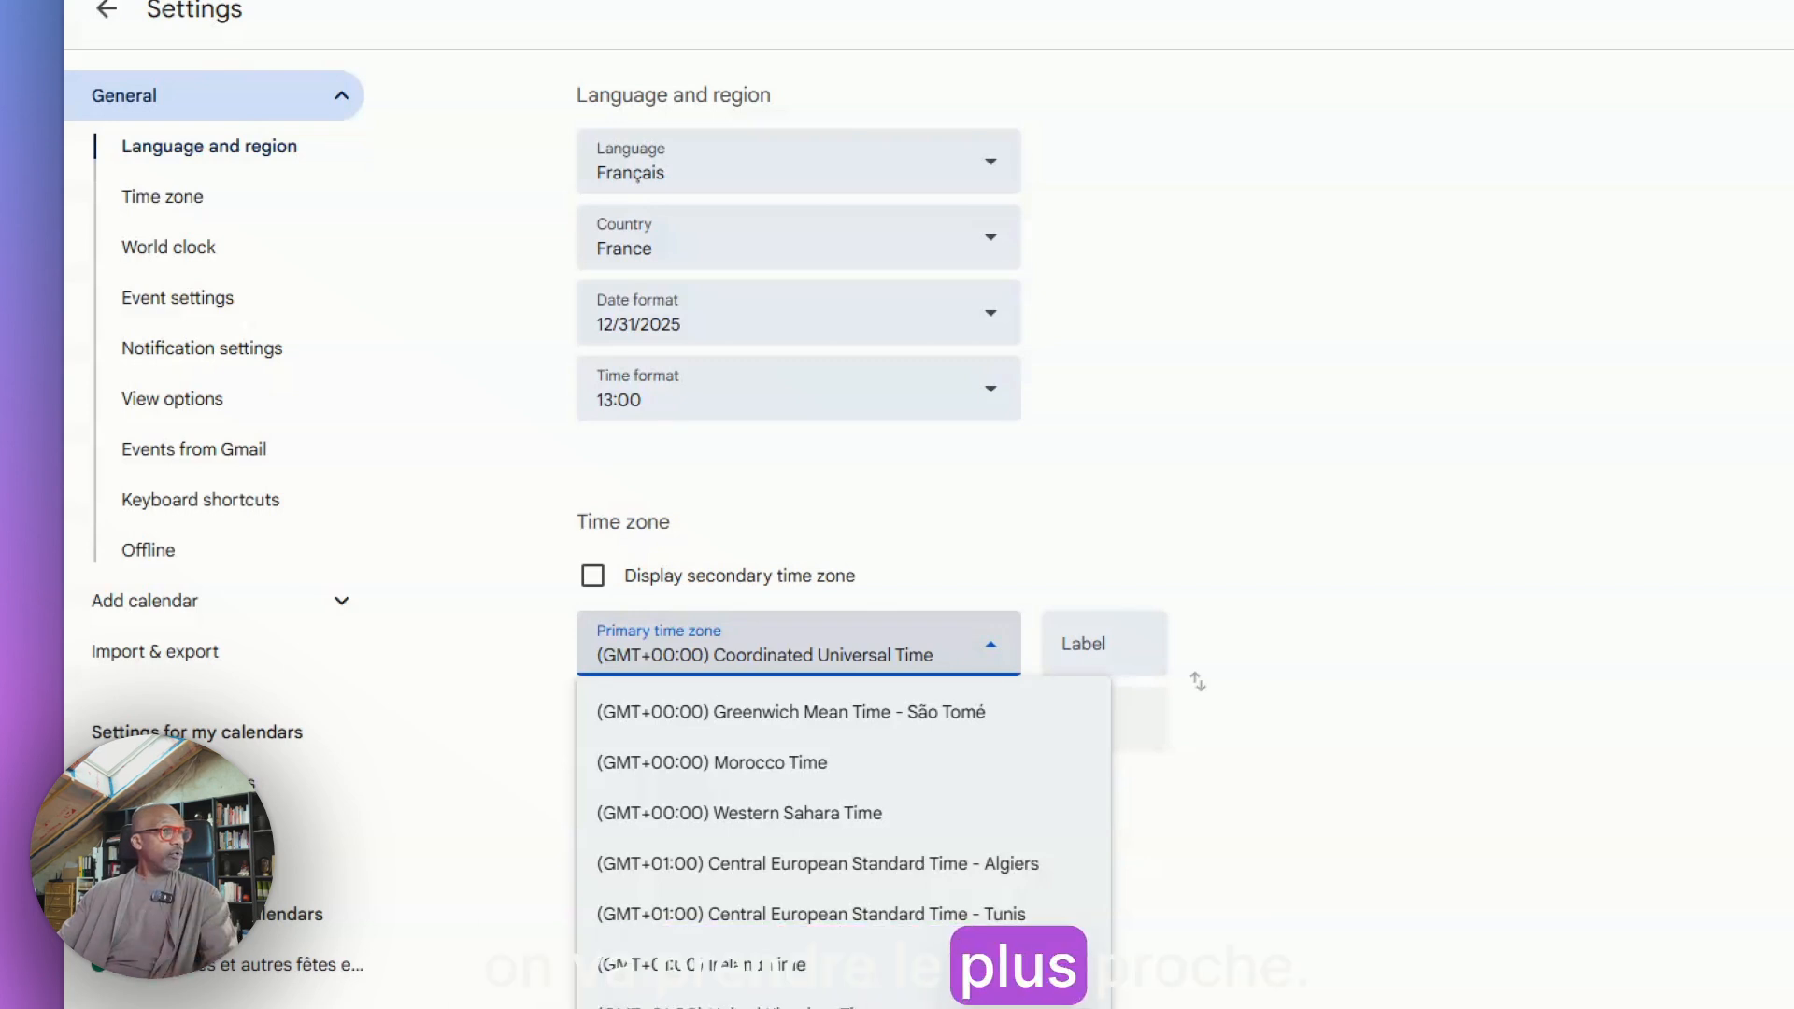
{"action": "left_click", "coordinate": [852, 1006]}
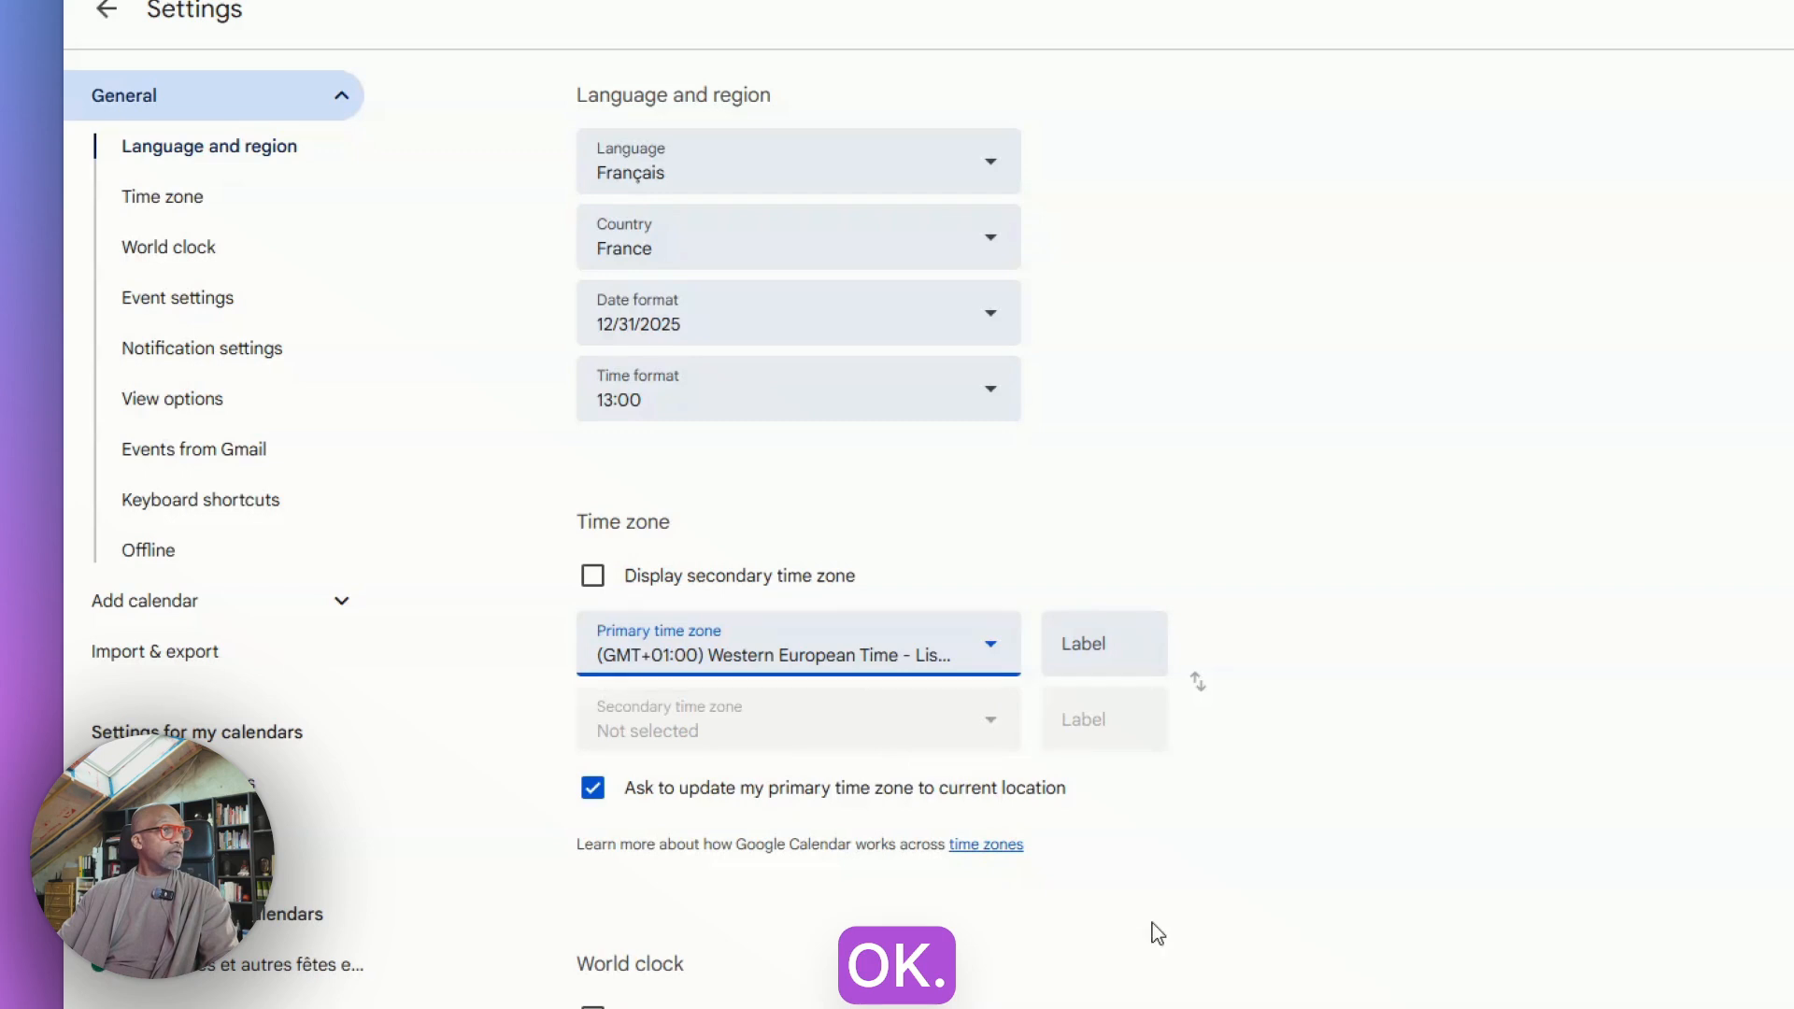
{"action": "scroll", "coordinate": [1157, 933], "scroll_direction": "down", "scroll_amount": 15}
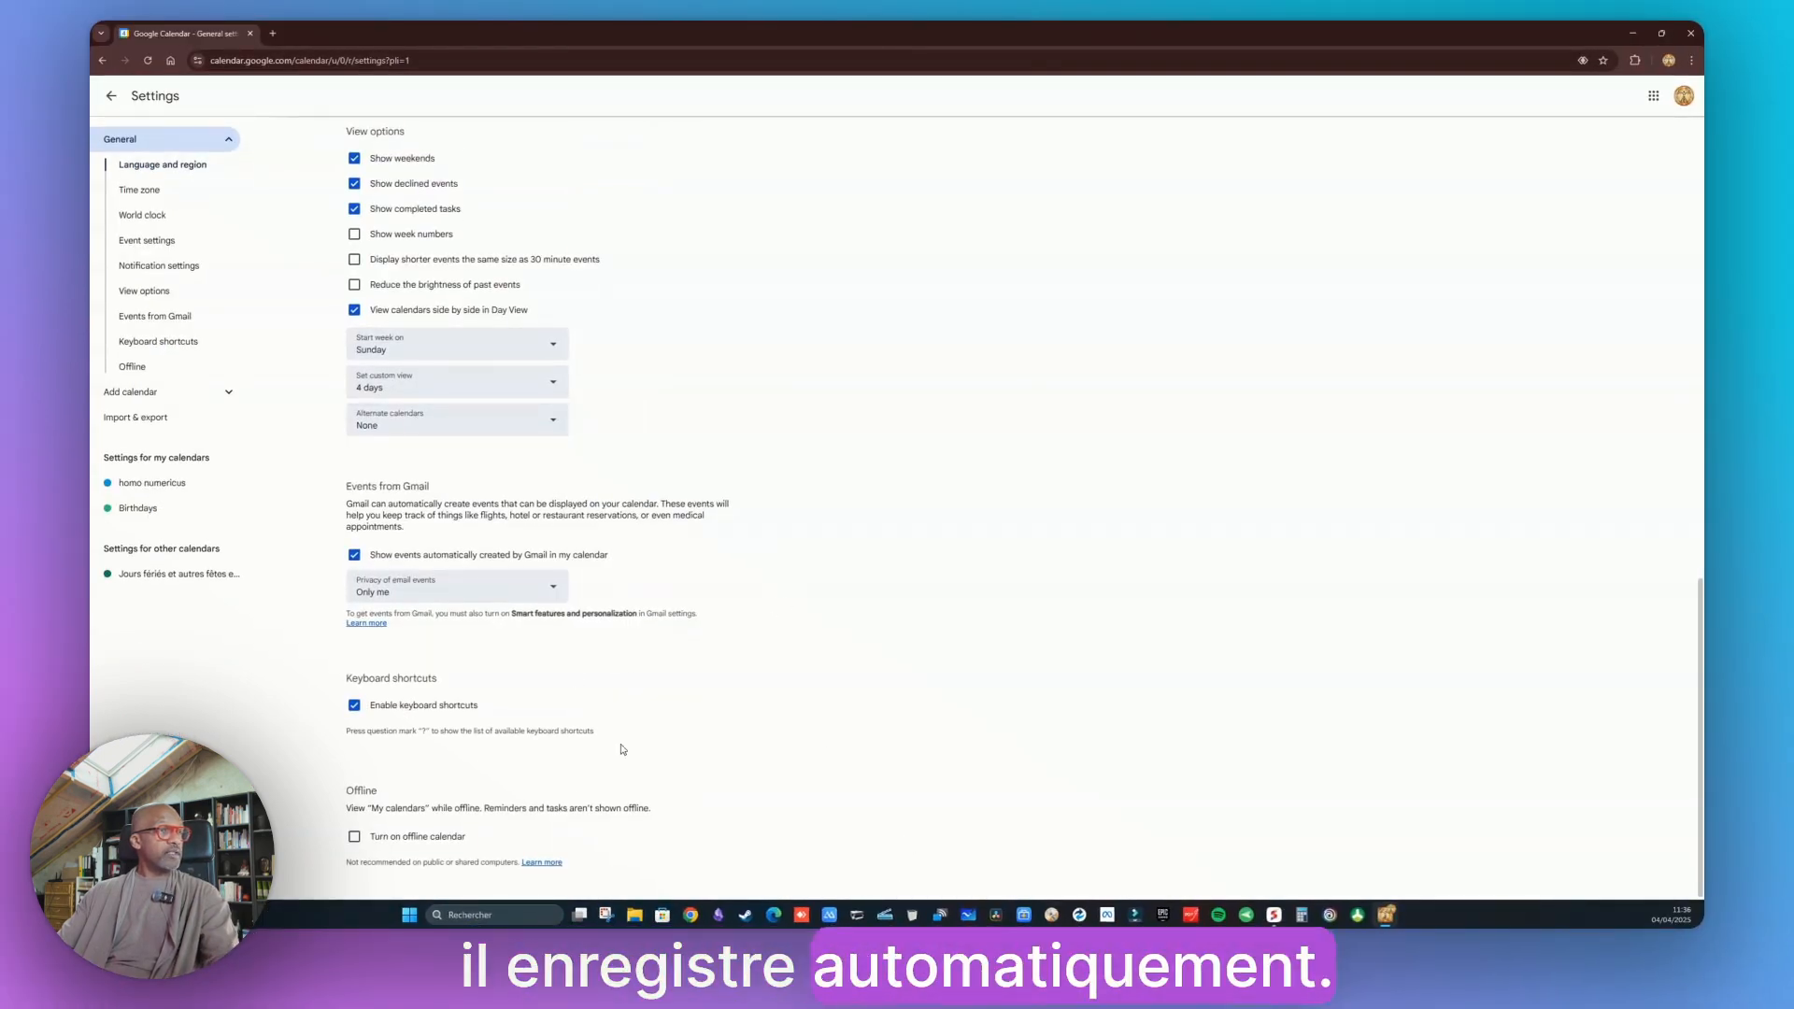
{"action": "scroll", "coordinate": [679, 607], "scroll_direction": "up", "scroll_amount": 3}
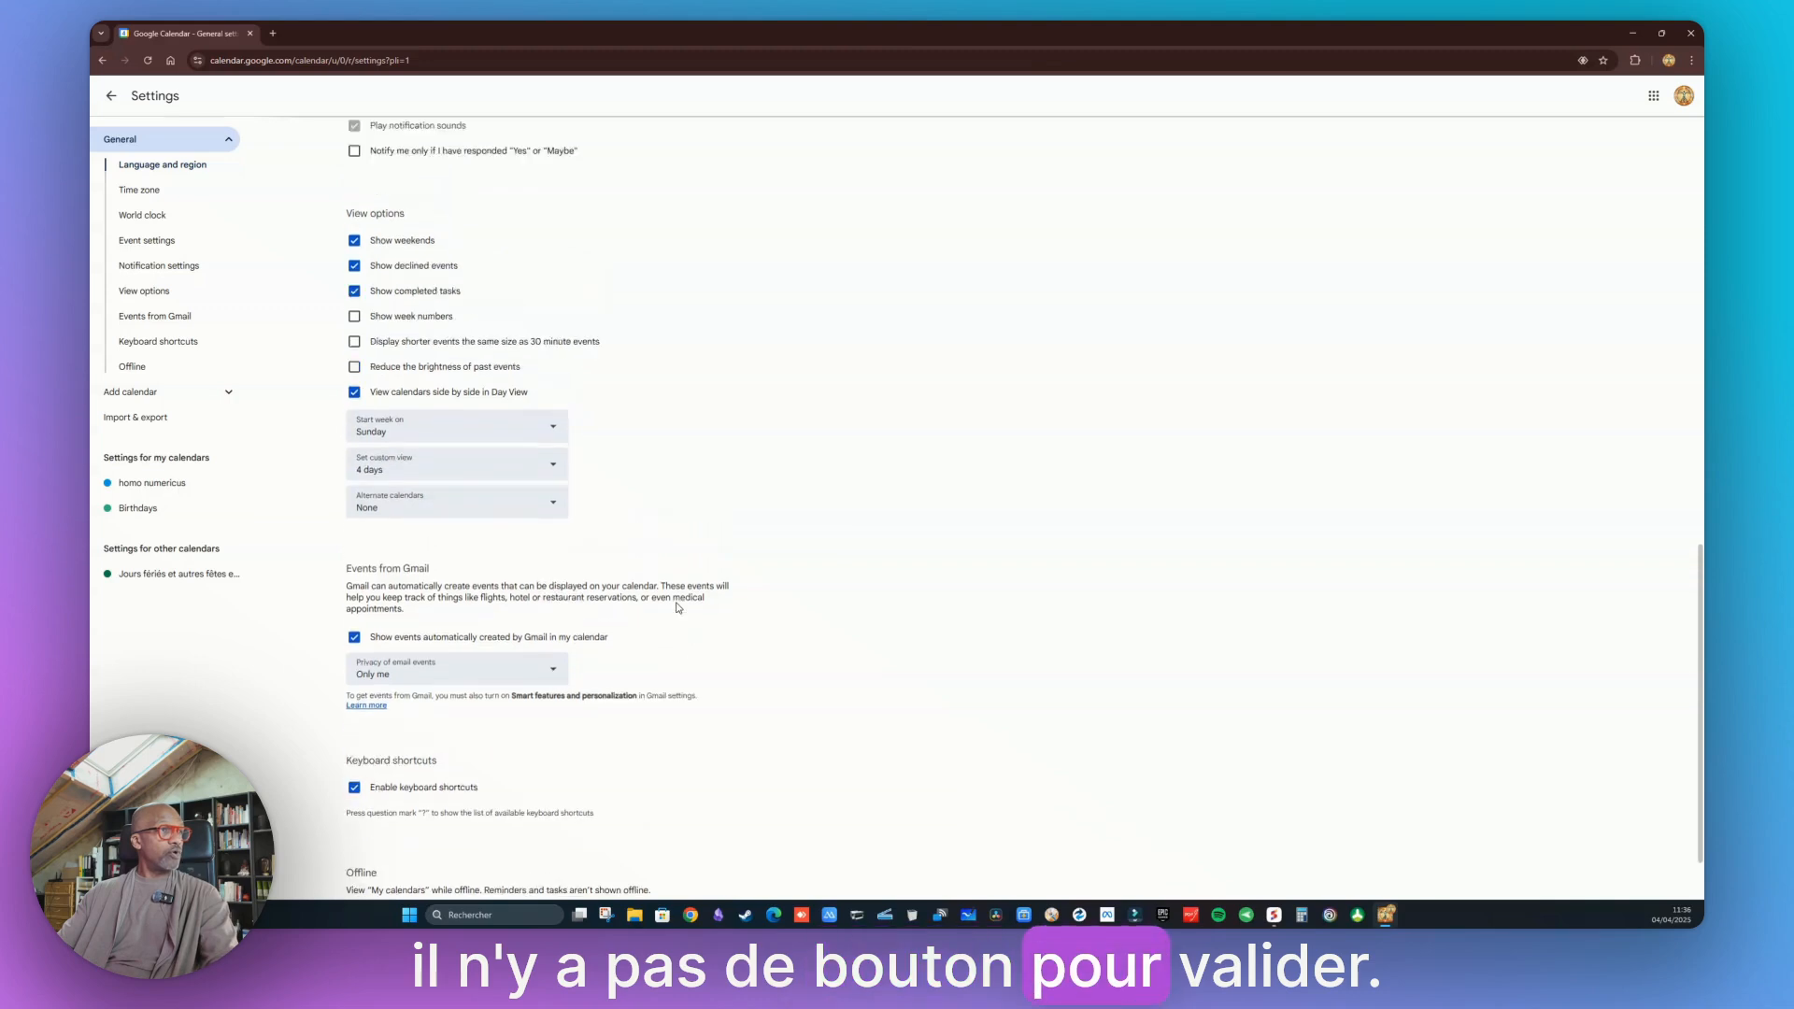
Leave Settings and accept switching the time zone to (GMT+02:00) Heure d'Europe centrale - Paris
{"action": "scroll", "coordinate": [665, 595], "scroll_direction": "up", "scroll_amount": 3}
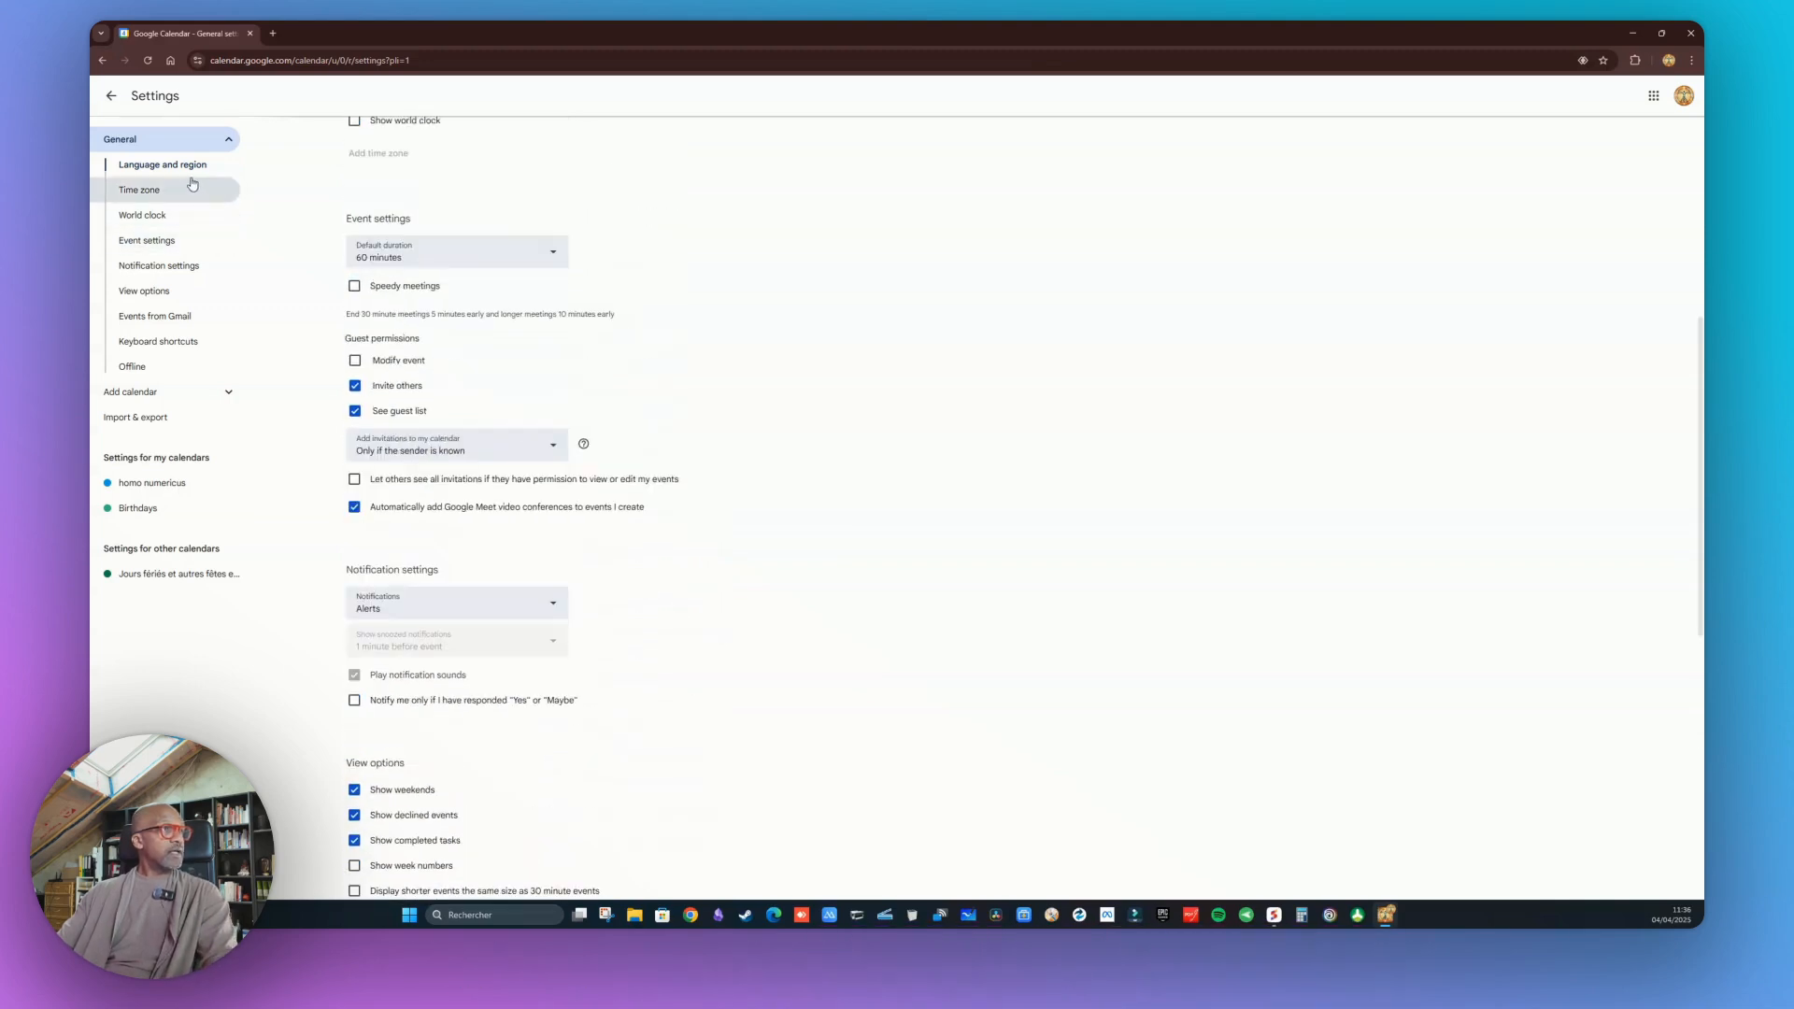
{"action": "left_click", "coordinate": [111, 96]}
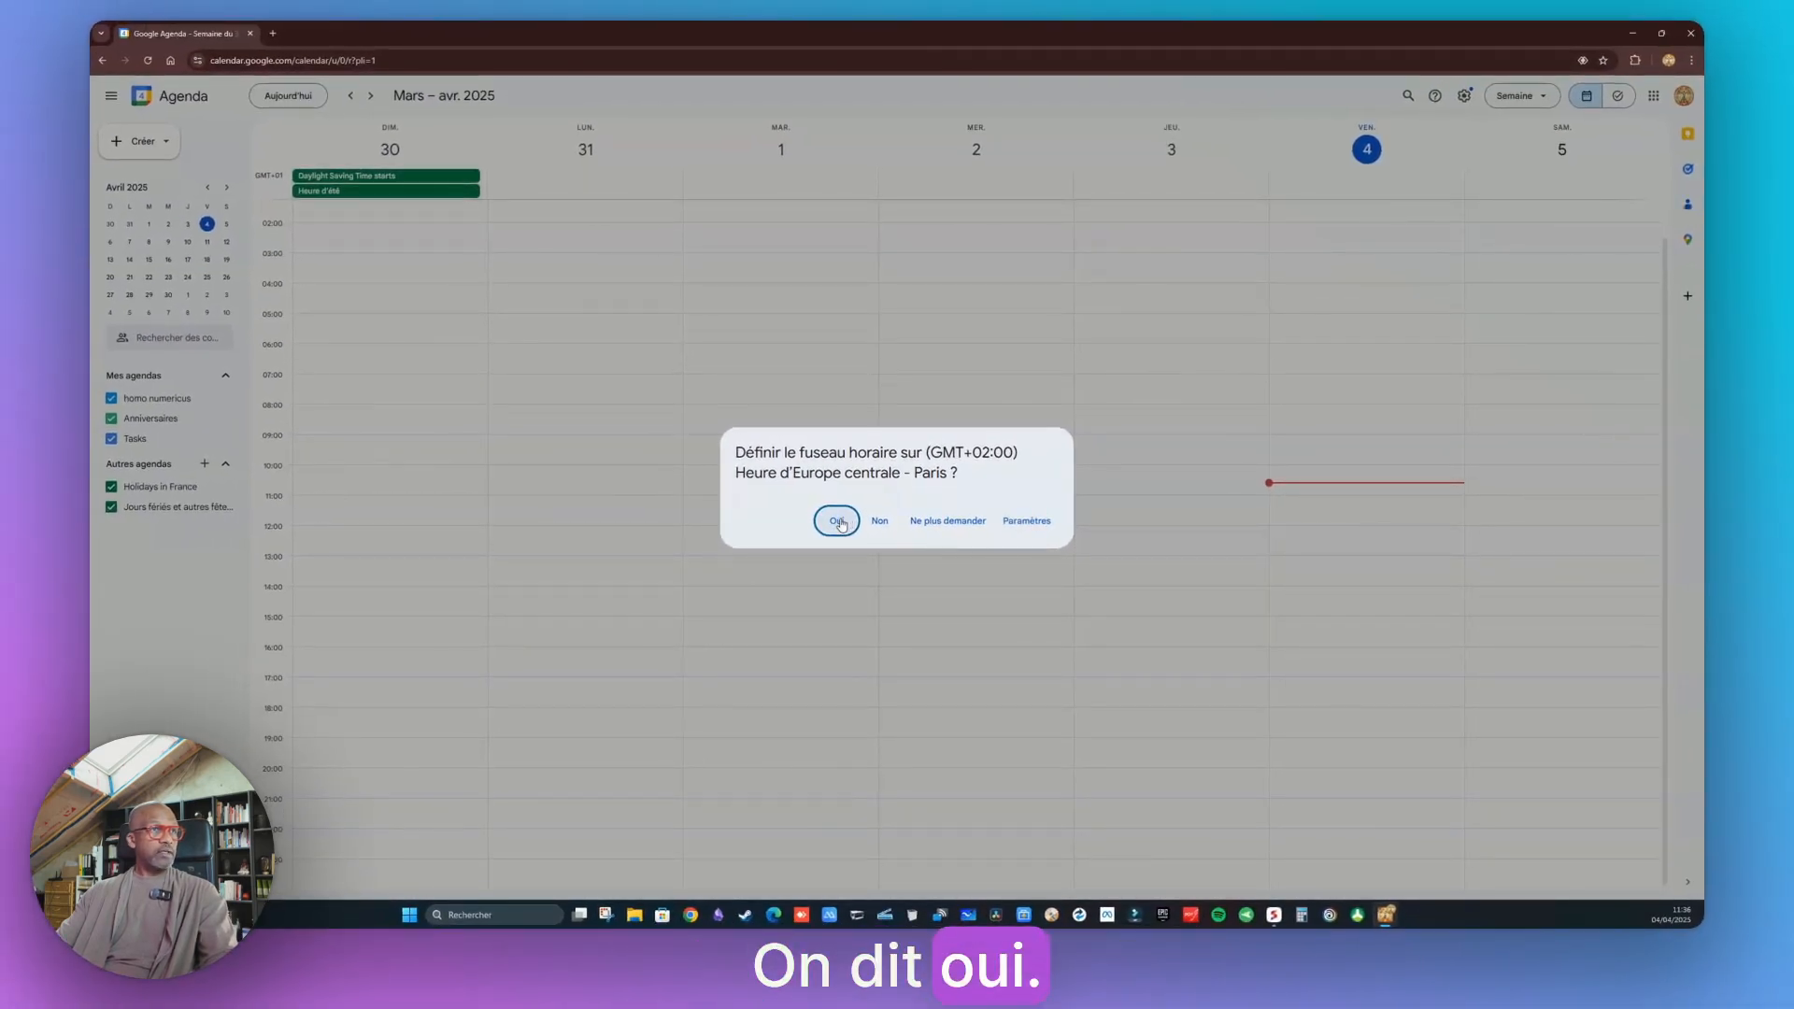
{"action": "left_click", "coordinate": [838, 521]}
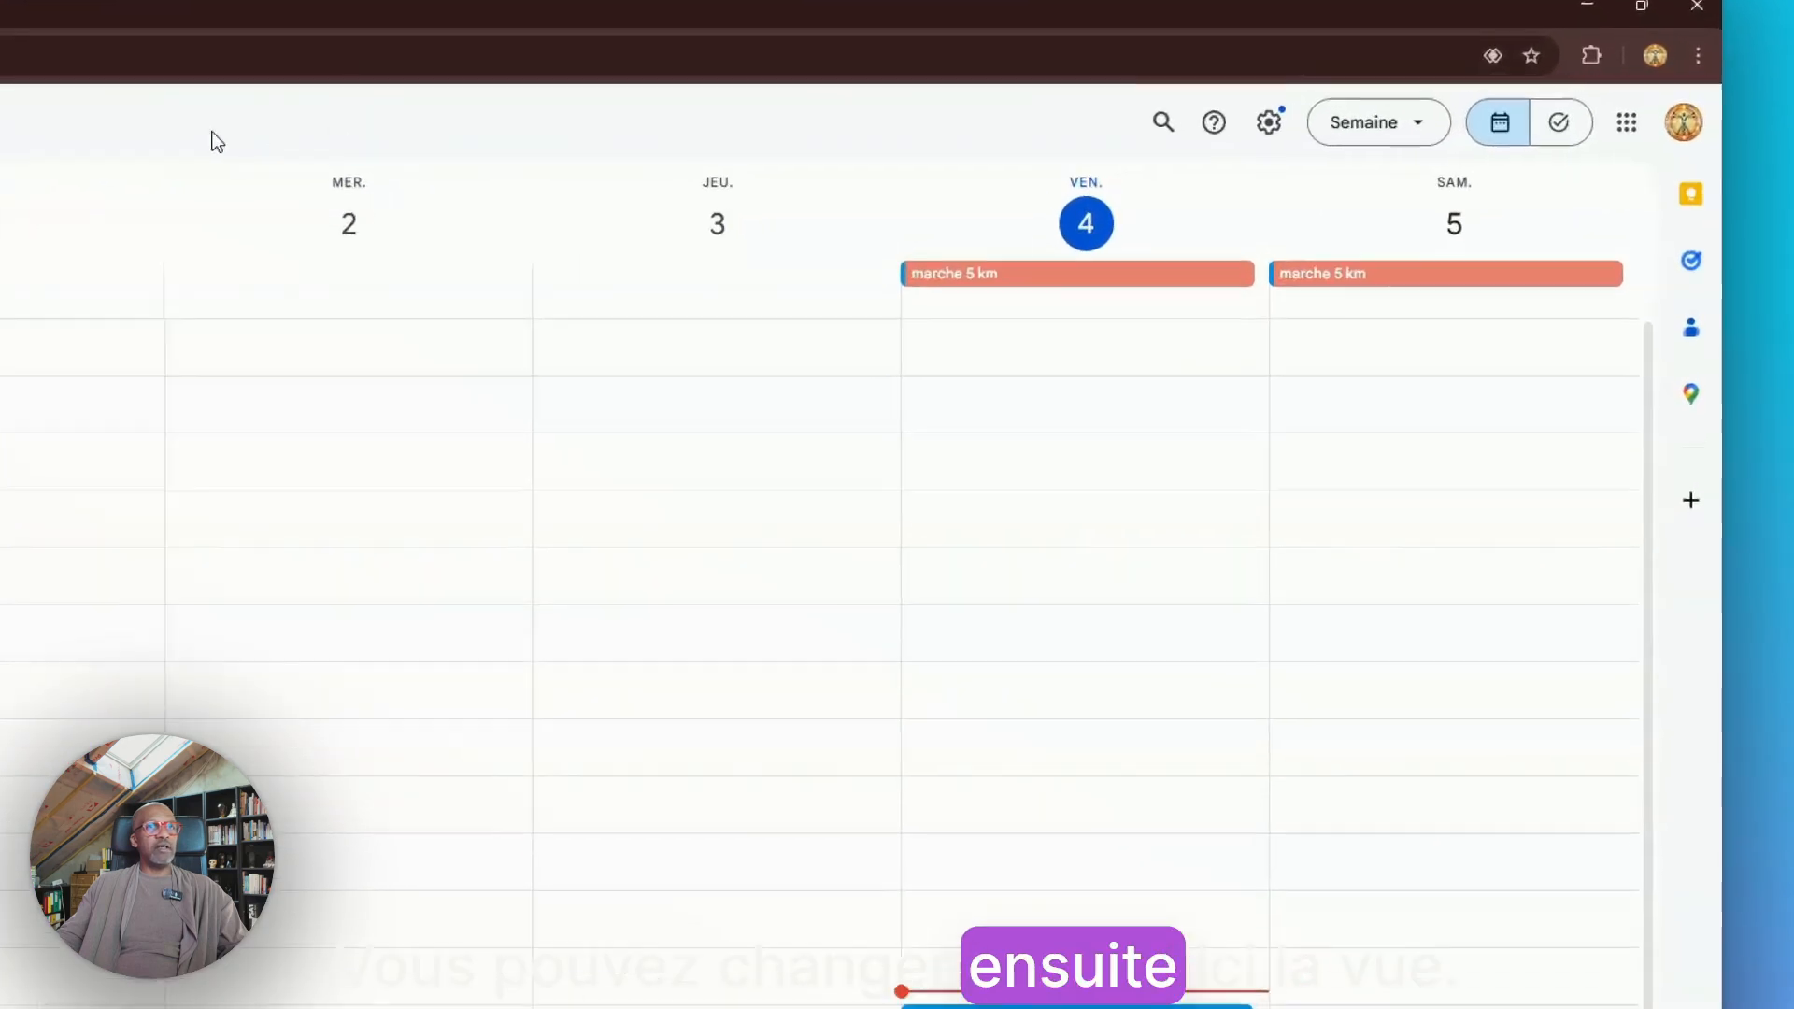
Switch the calendar view to Jour, then to Mois
{"action": "left_click", "coordinate": [1418, 125]}
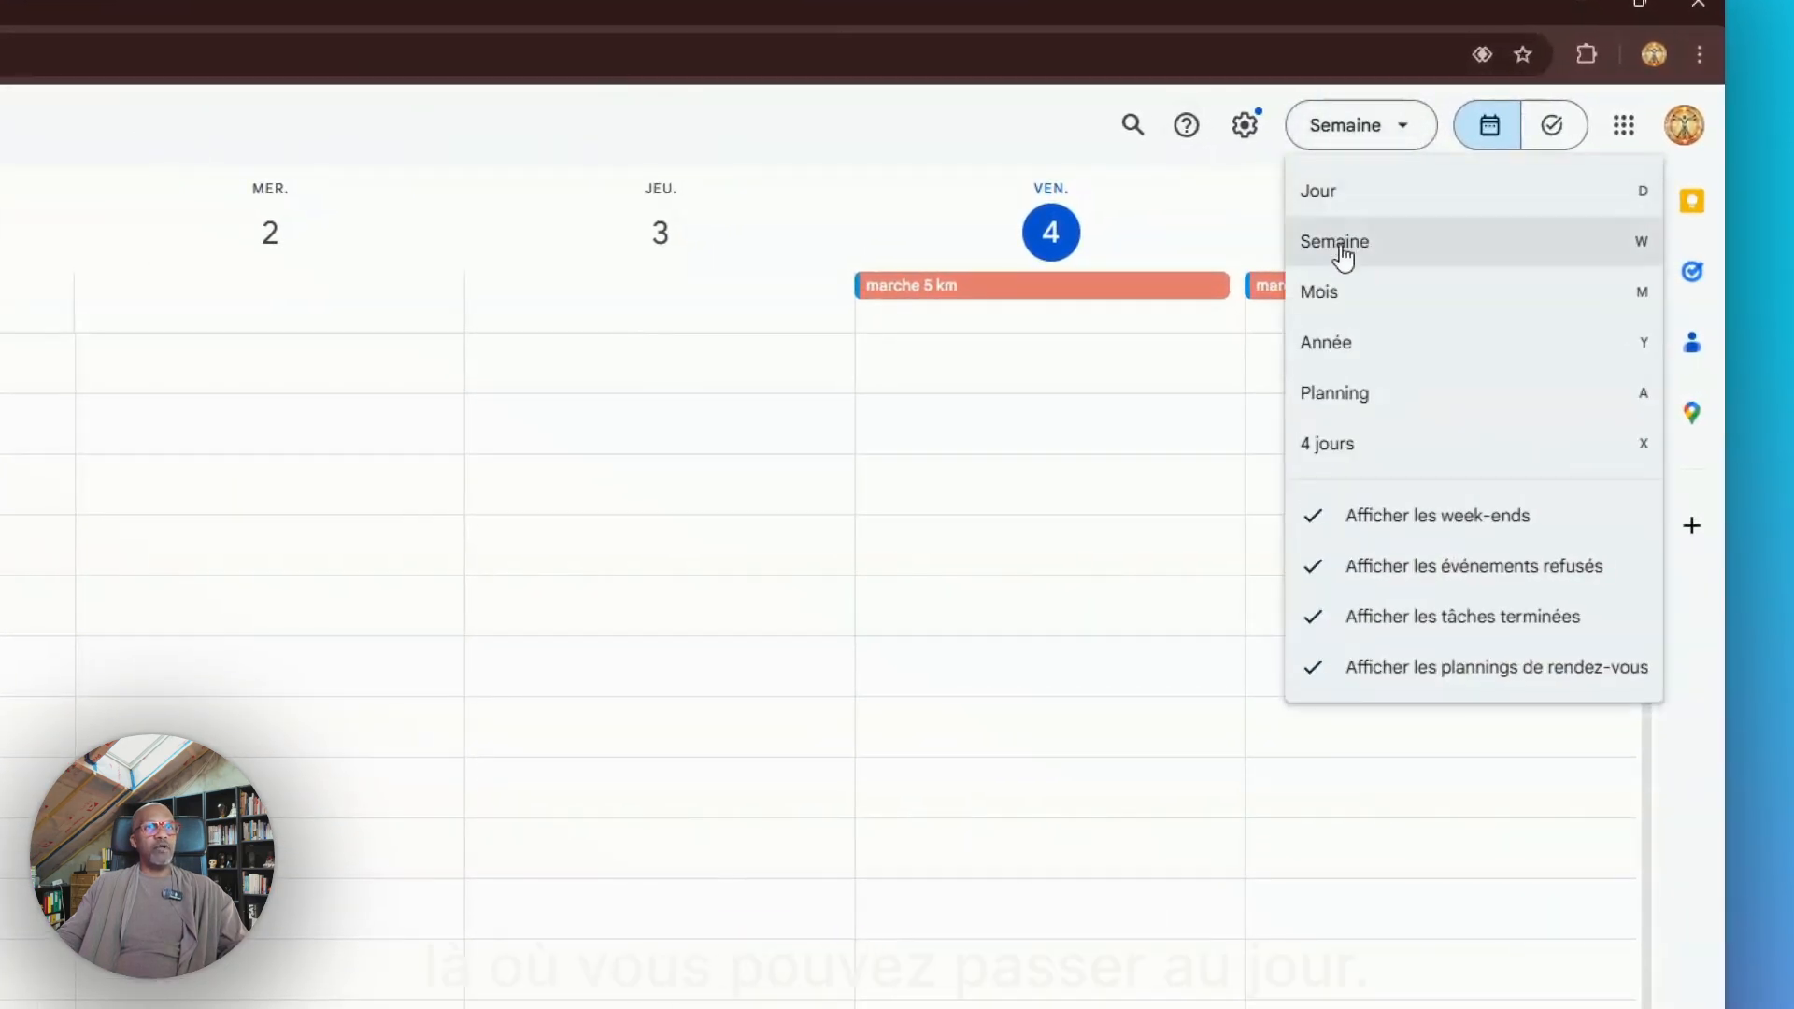
{"action": "left_click", "coordinate": [1327, 192]}
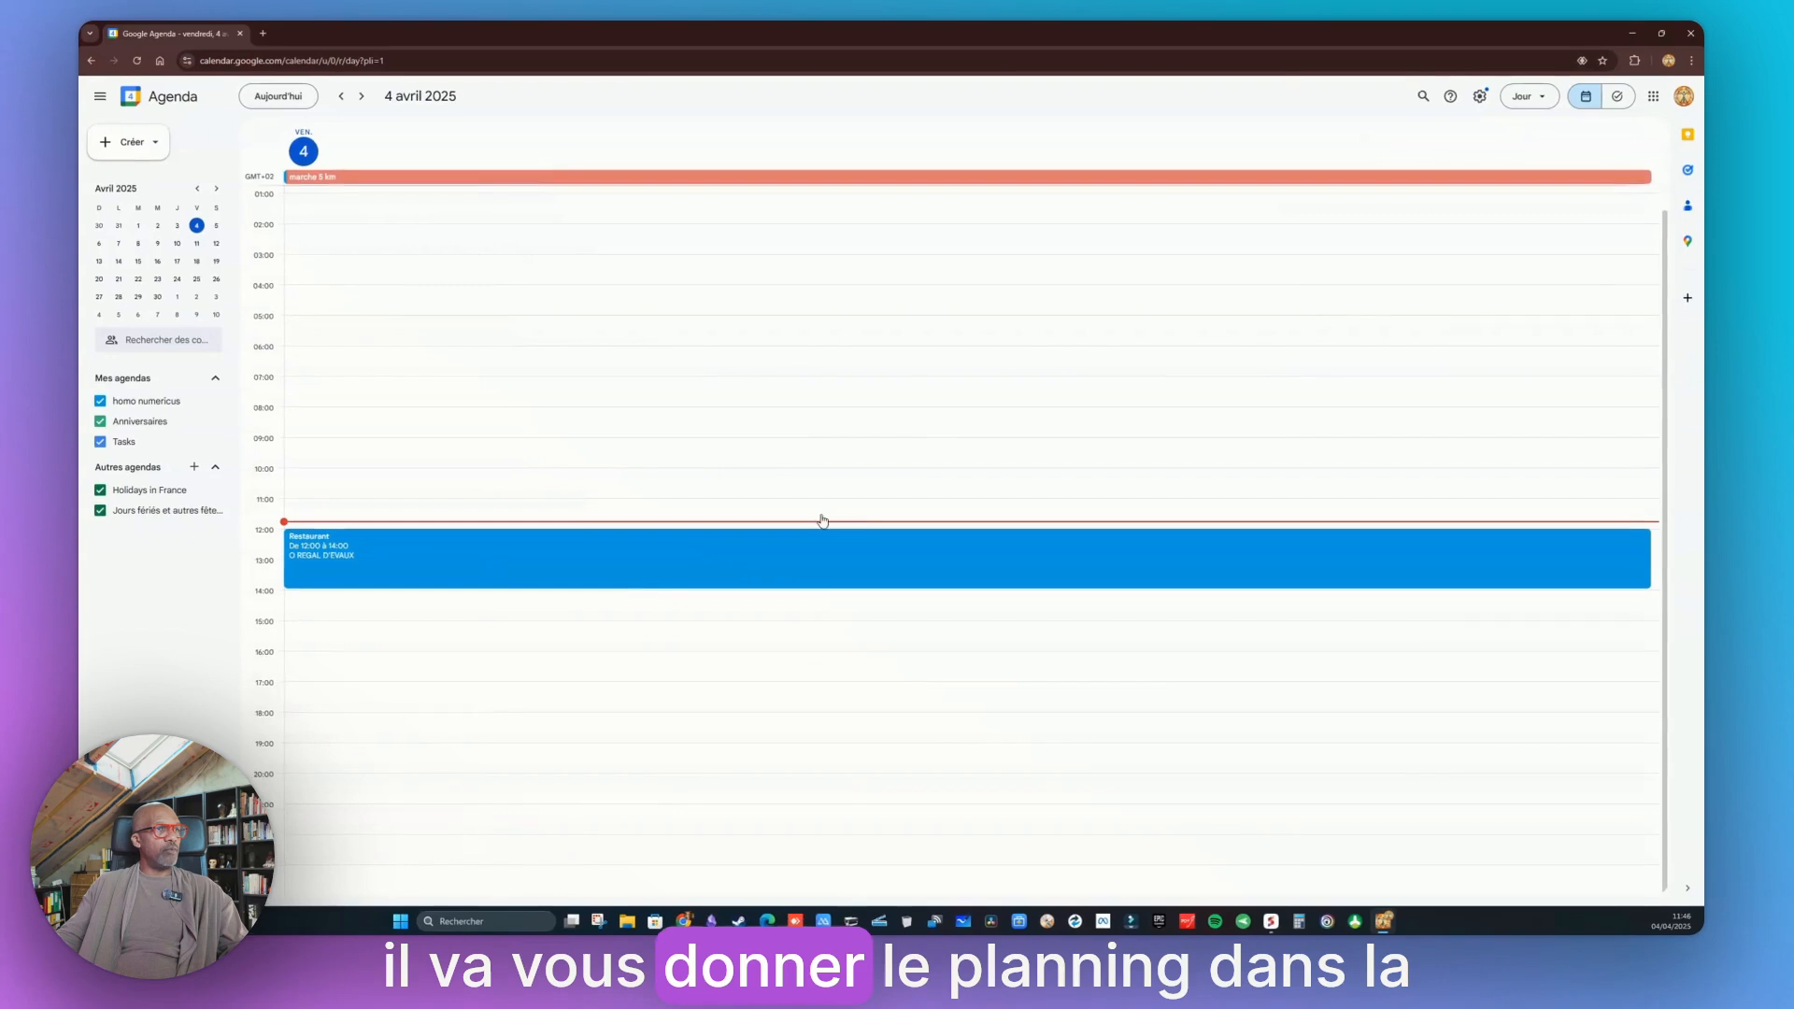
{"action": "left_click", "coordinate": [1544, 100]}
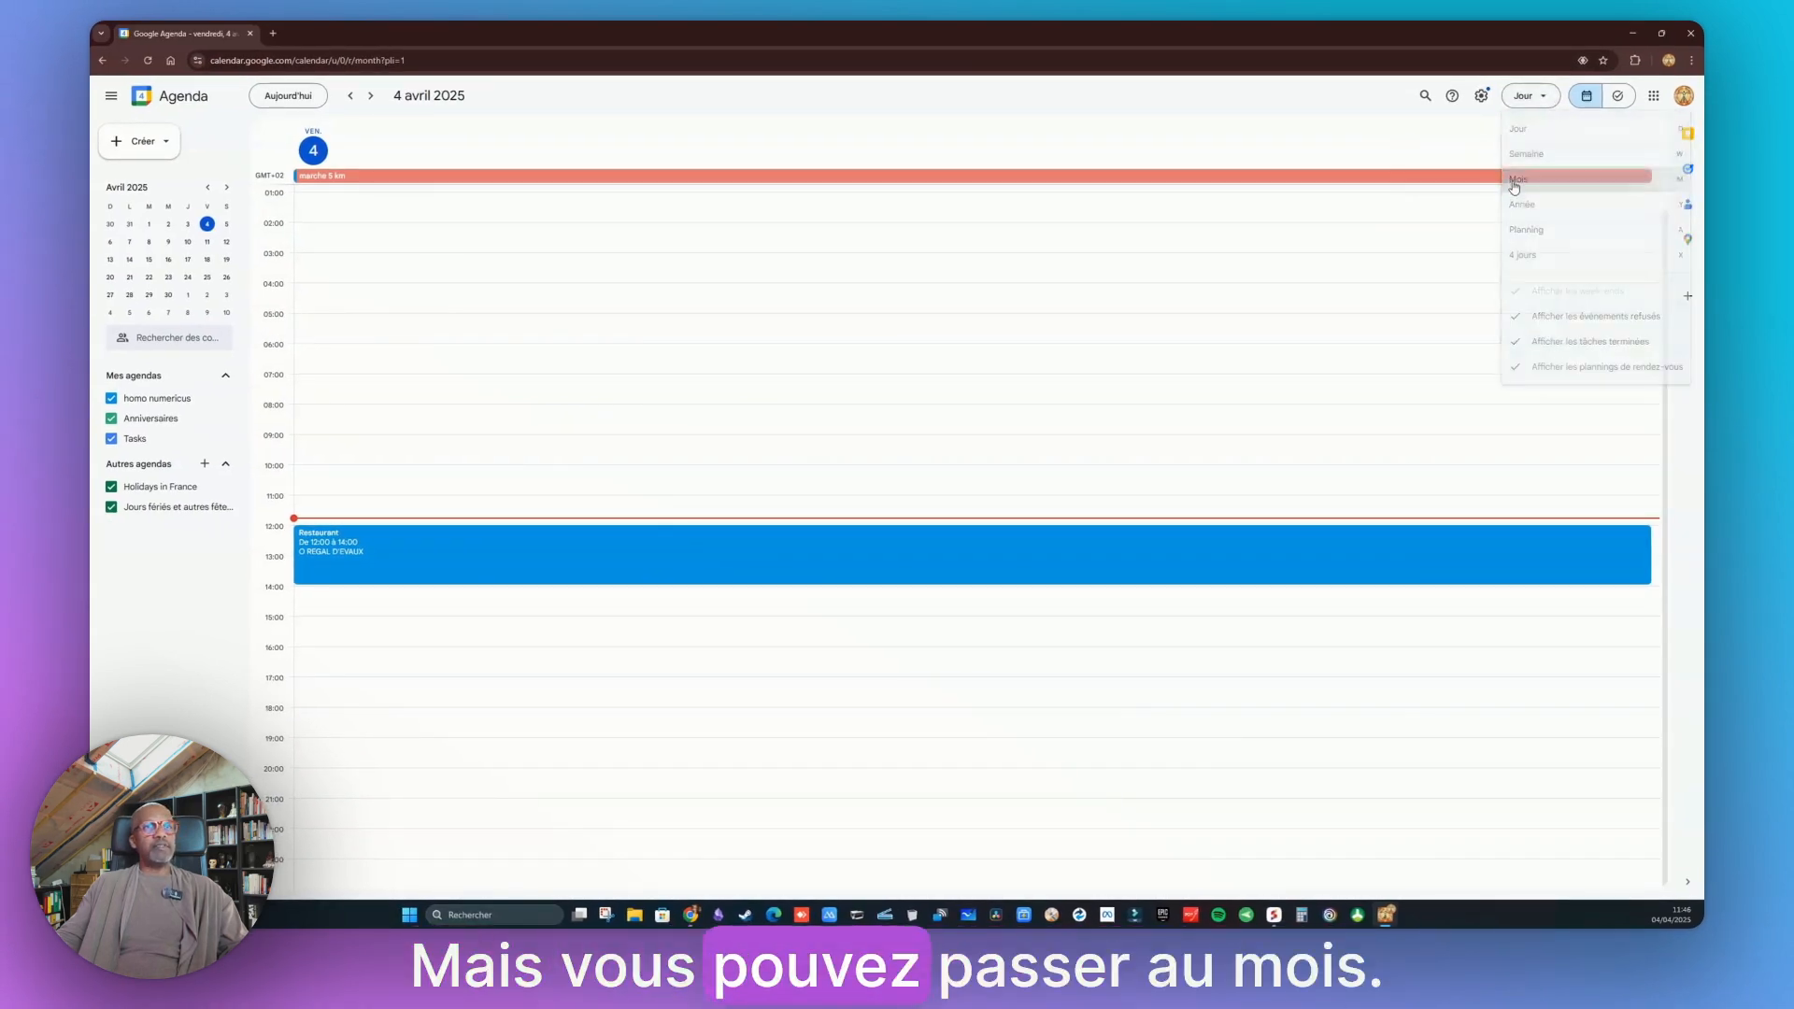
{"action": "left_click", "coordinate": [1516, 181]}
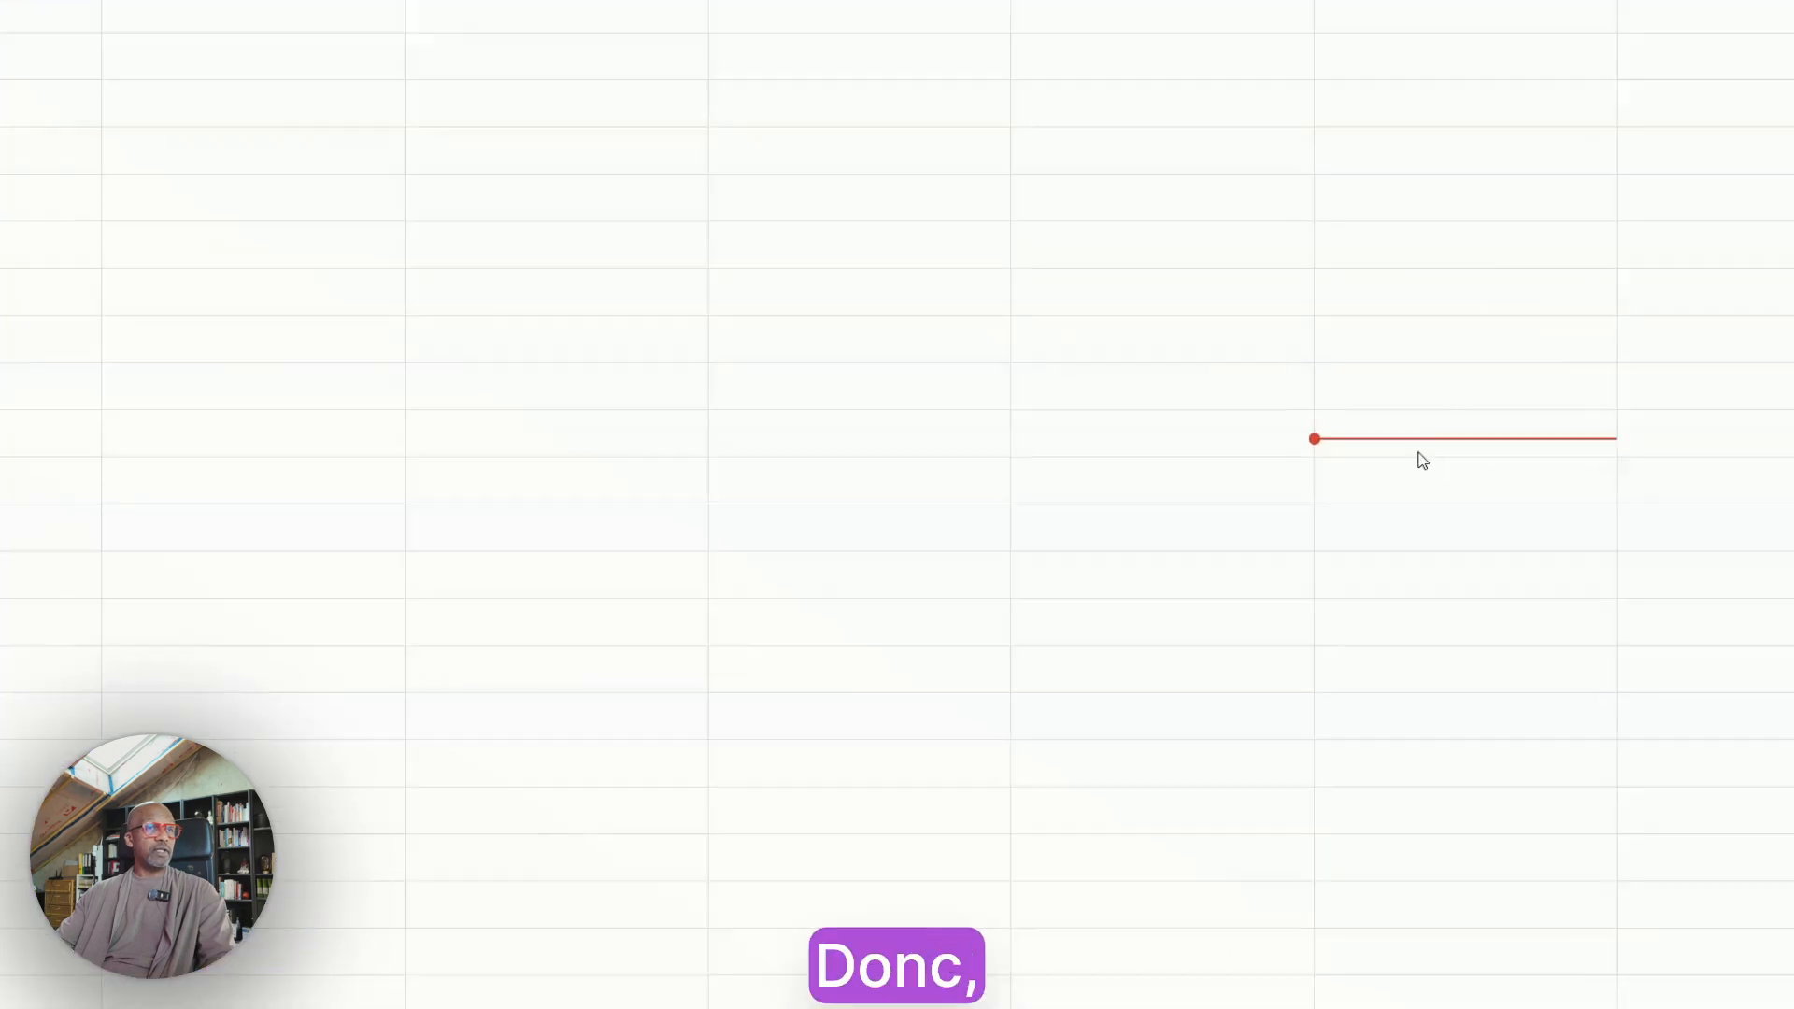
Create an event titled Restaurant on Friday 4 April from 12:00 to 13:30
{"action": "left_click", "coordinate": [1466, 422]}
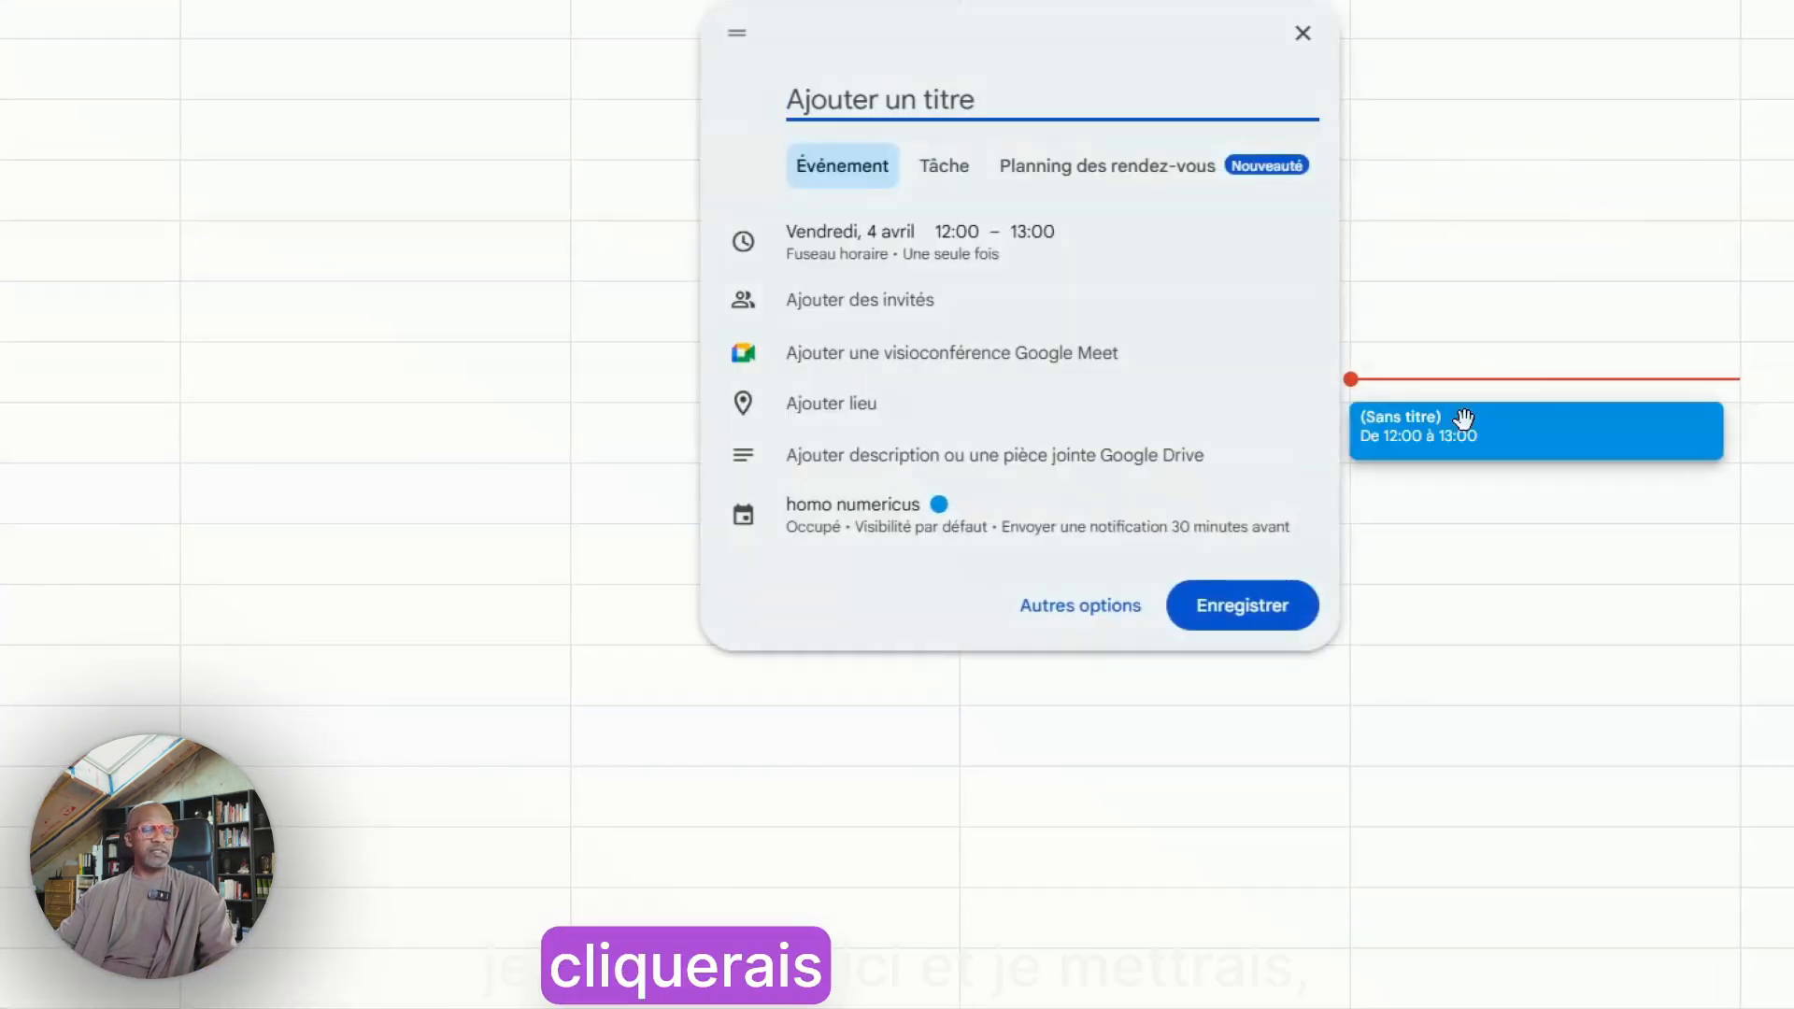
{"action": "type", "text": "Restaurant"}
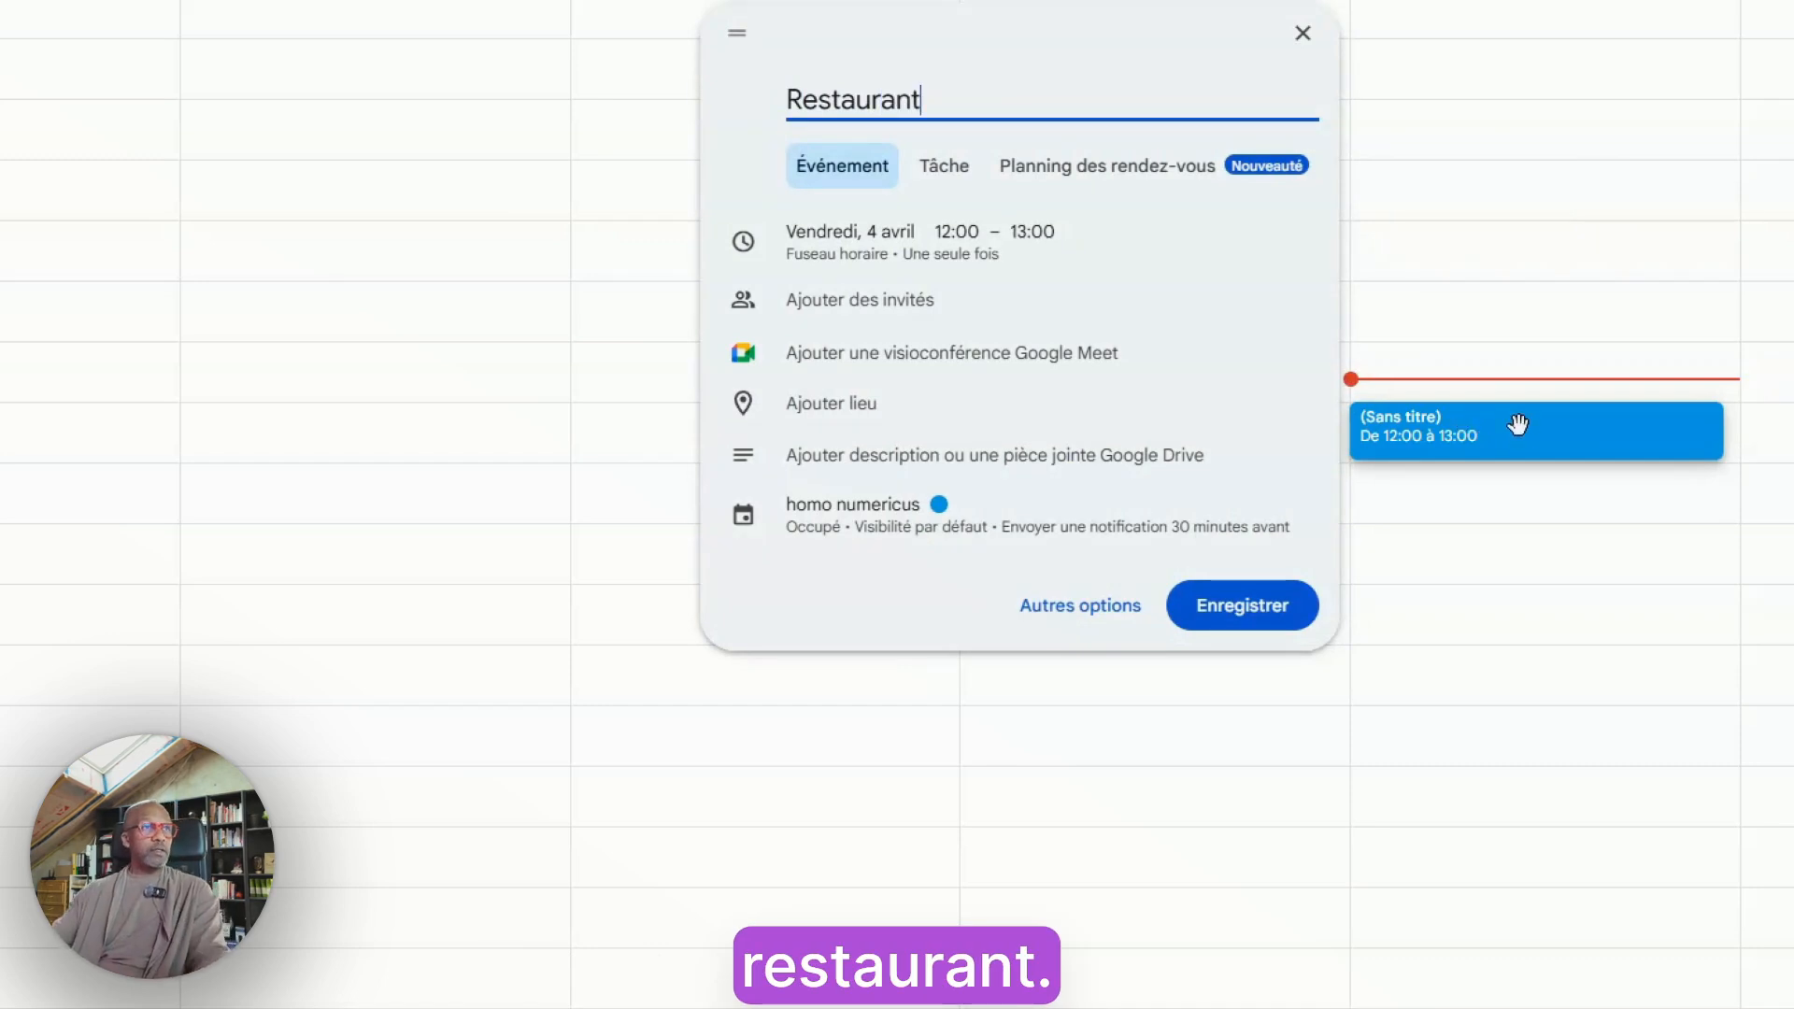
{"action": "left_click", "coordinate": [1035, 232]}
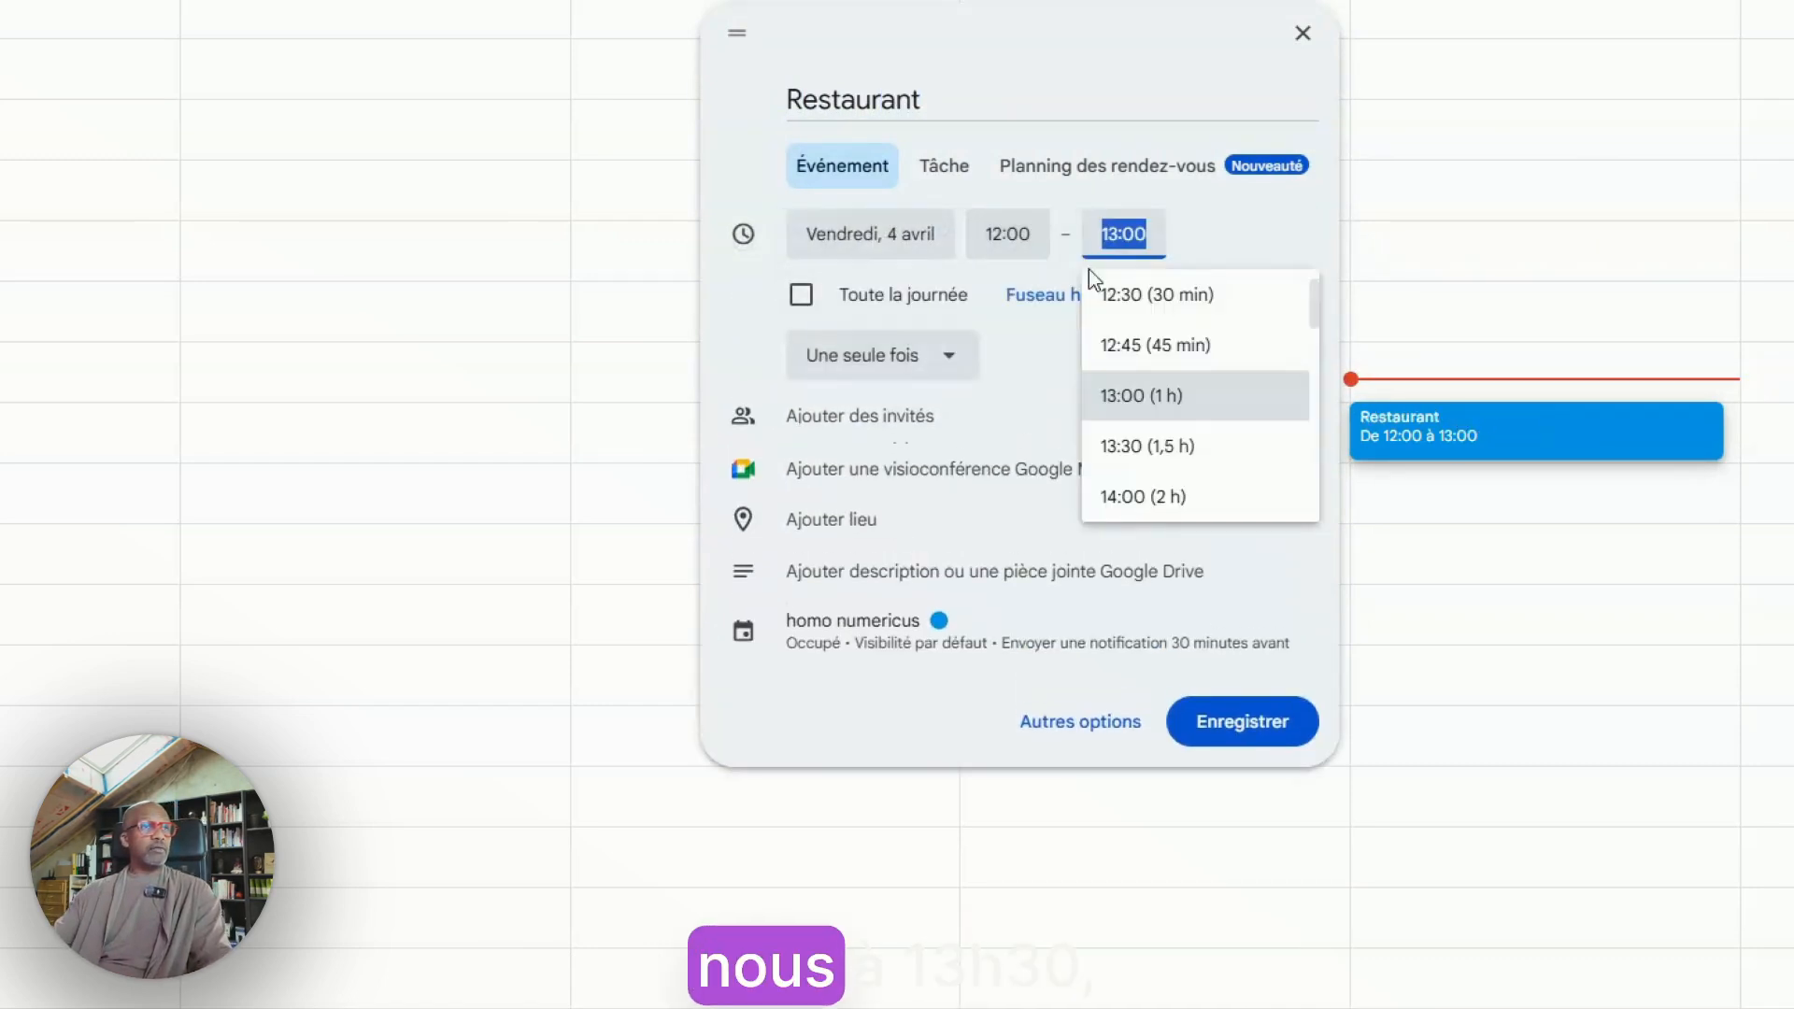
{"action": "left_click", "coordinate": [1166, 448]}
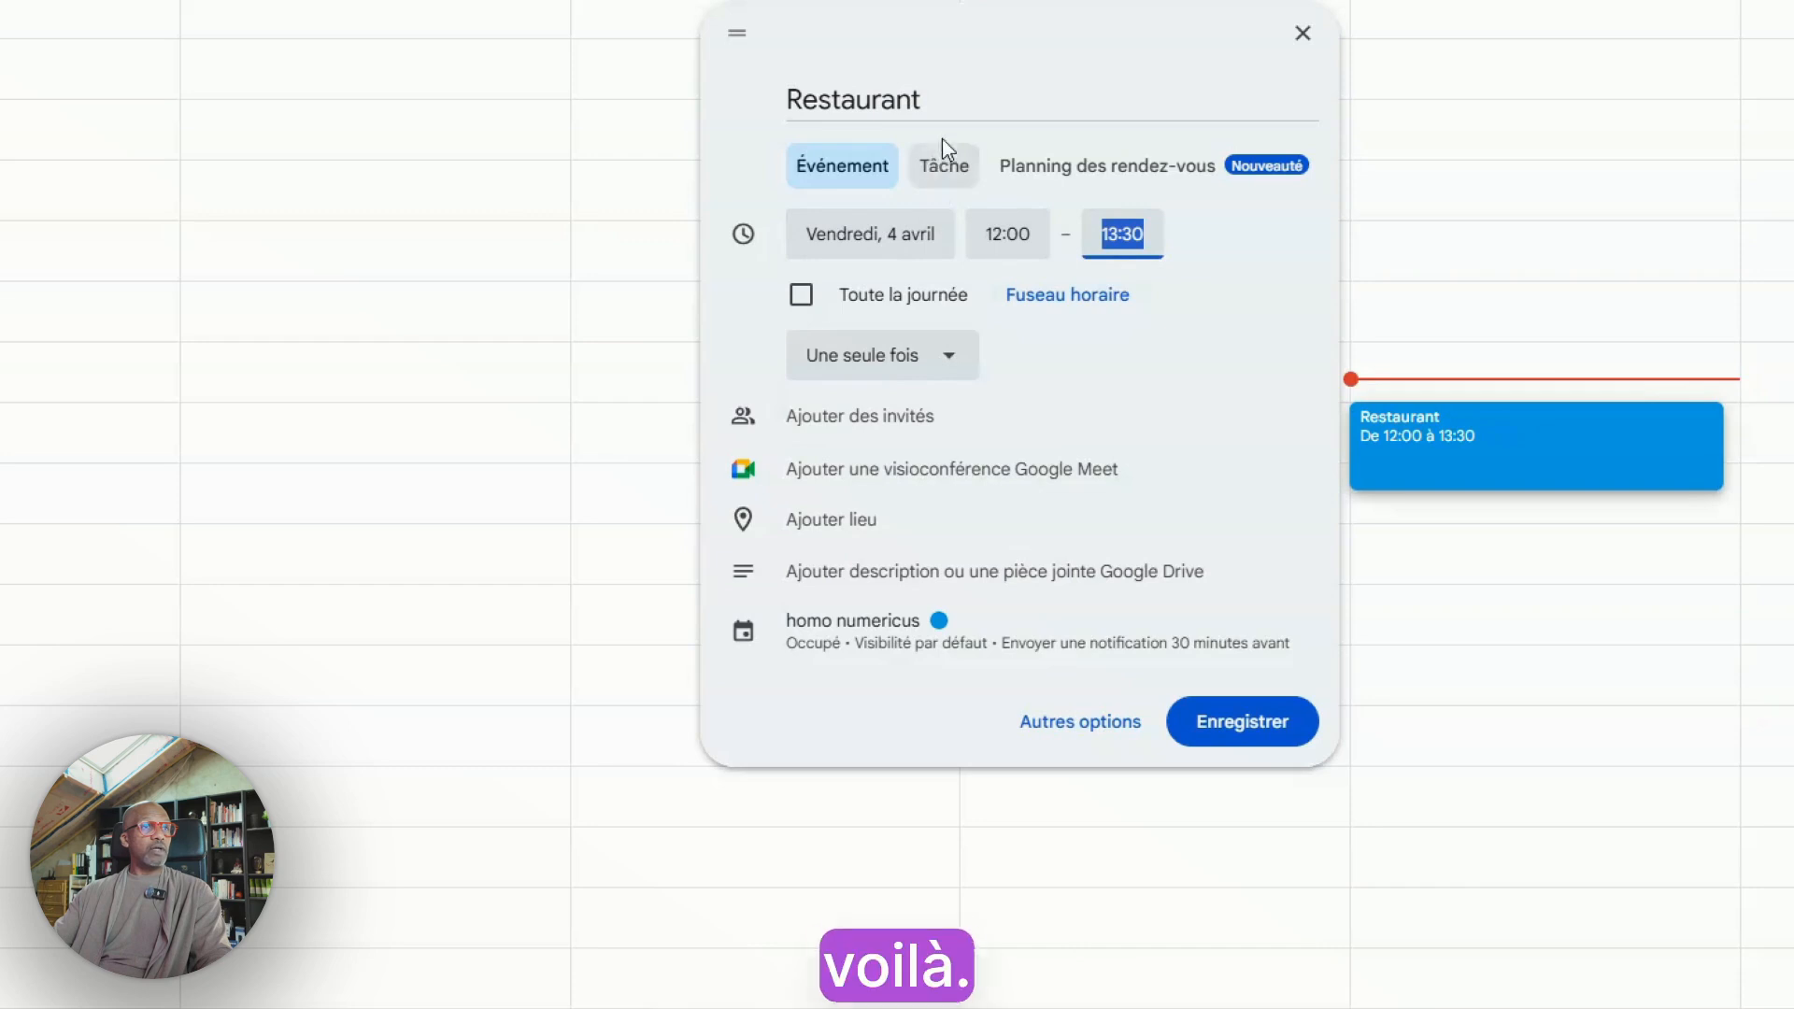
Set the event location by searching khebab evaux les bains and choosing O REGAL D'EVAUX
{"action": "left_click", "coordinate": [846, 520]}
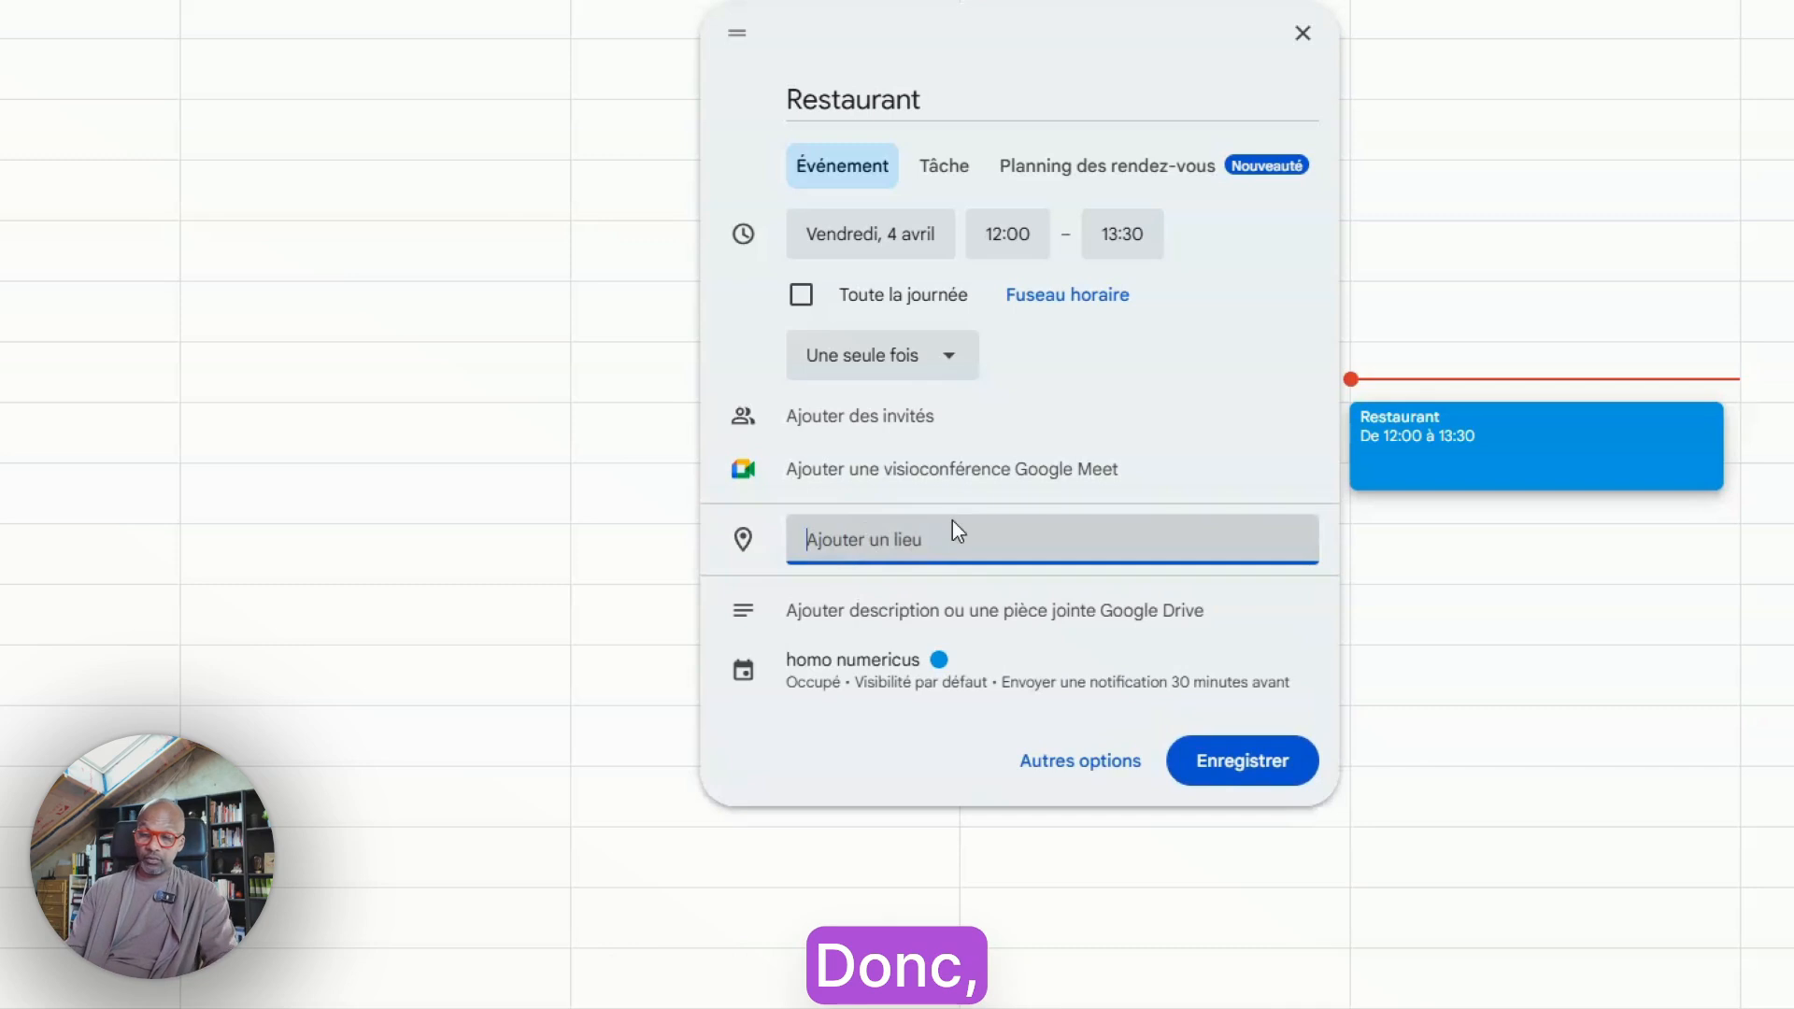
{"action": "type", "text": "ke"}
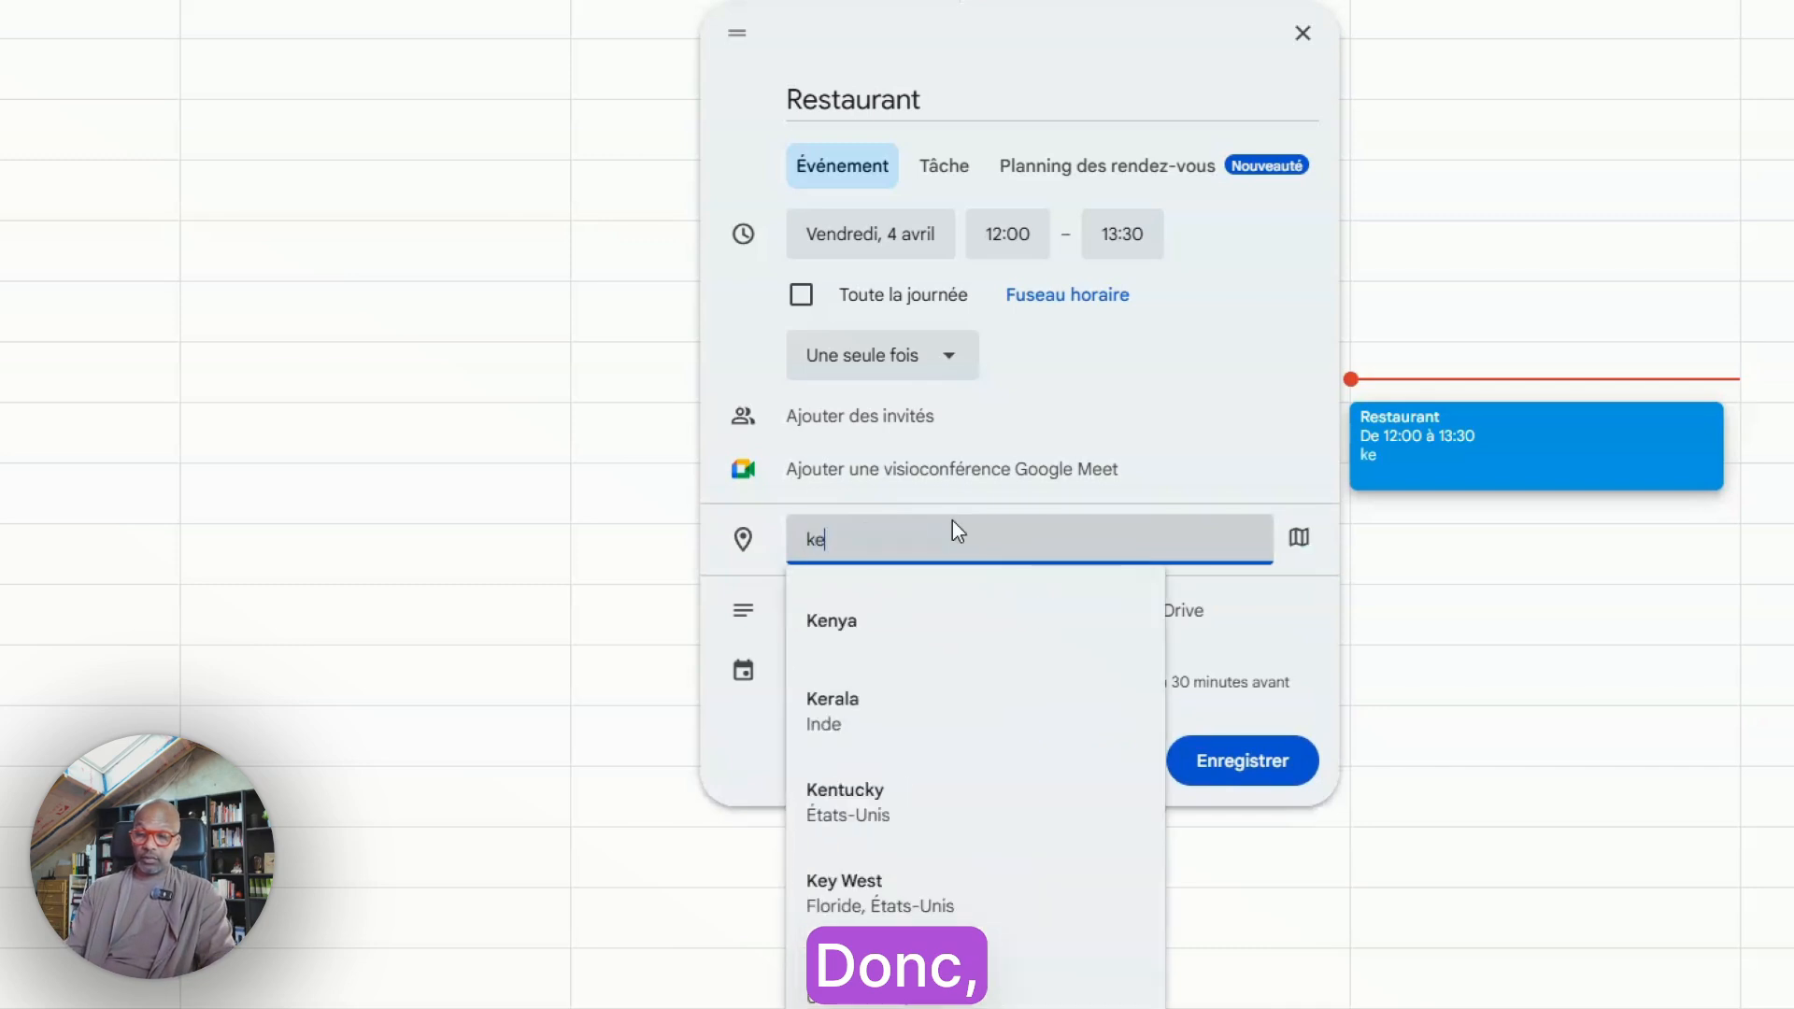
{"action": "type", "text": "h"}
{"action": "key", "text": "BackSpace"}
{"action": "type", "text": "h"}
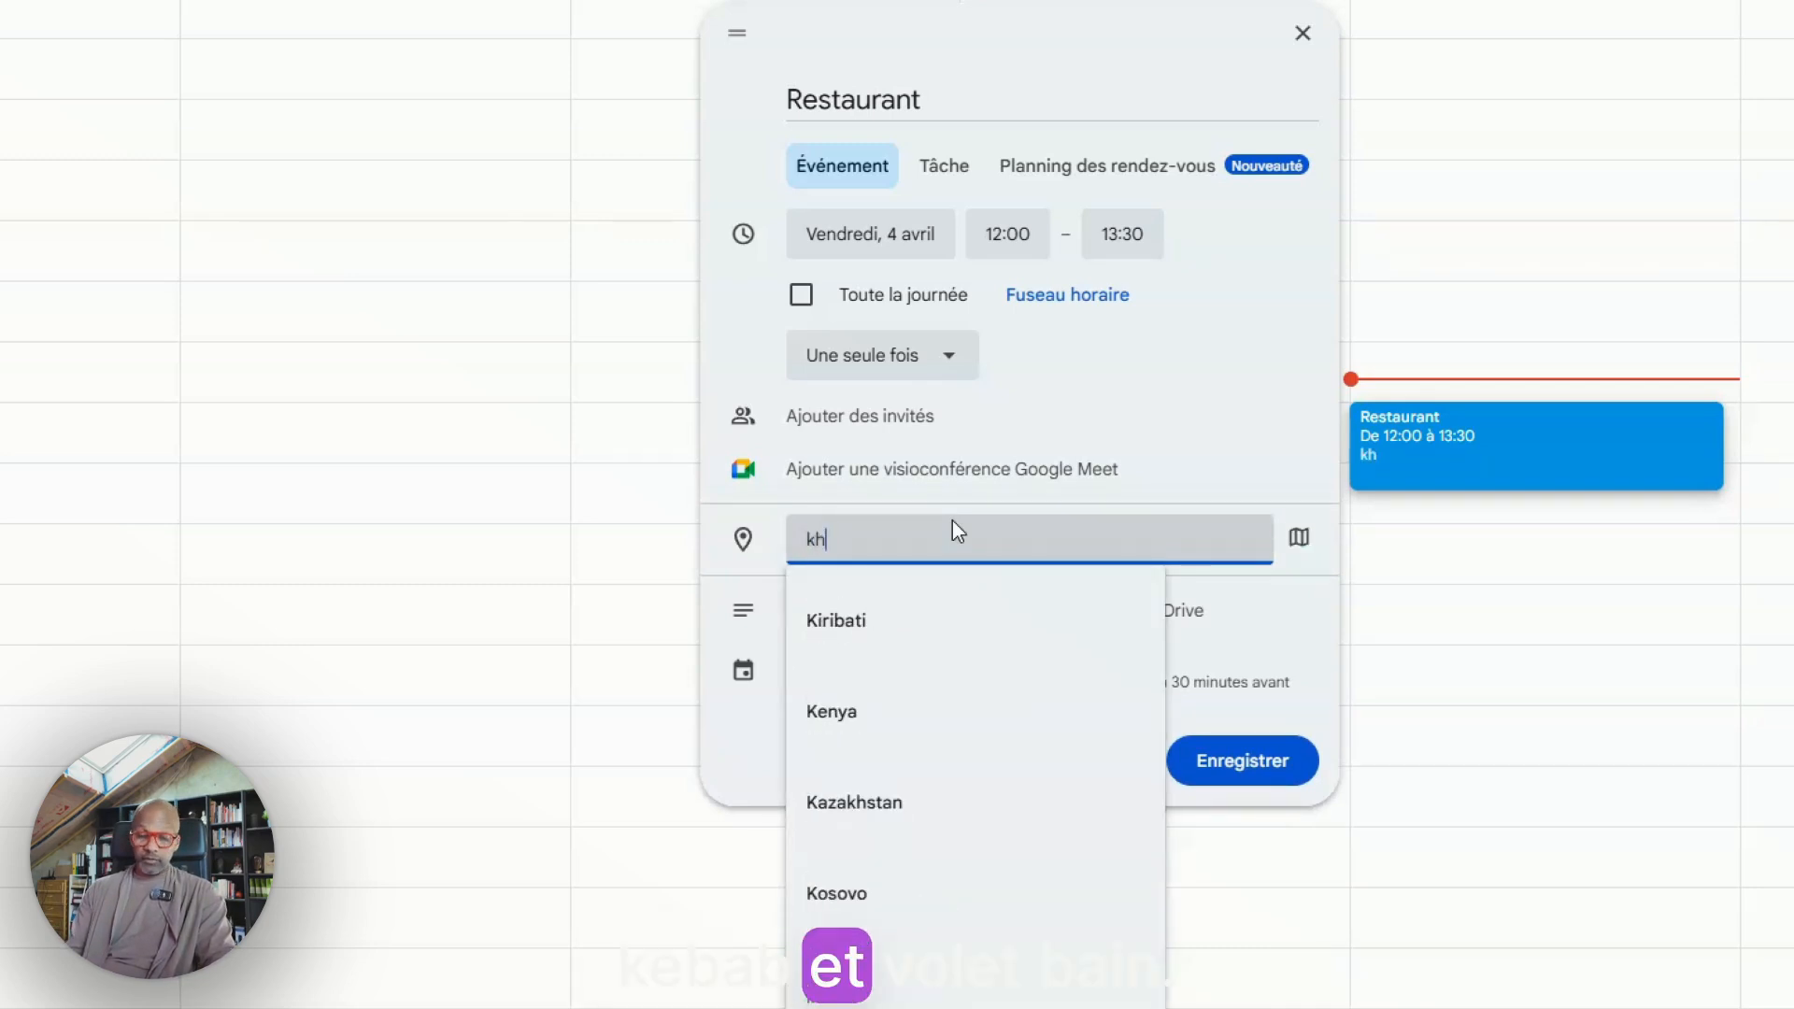
{"action": "type", "text": "ebab "}
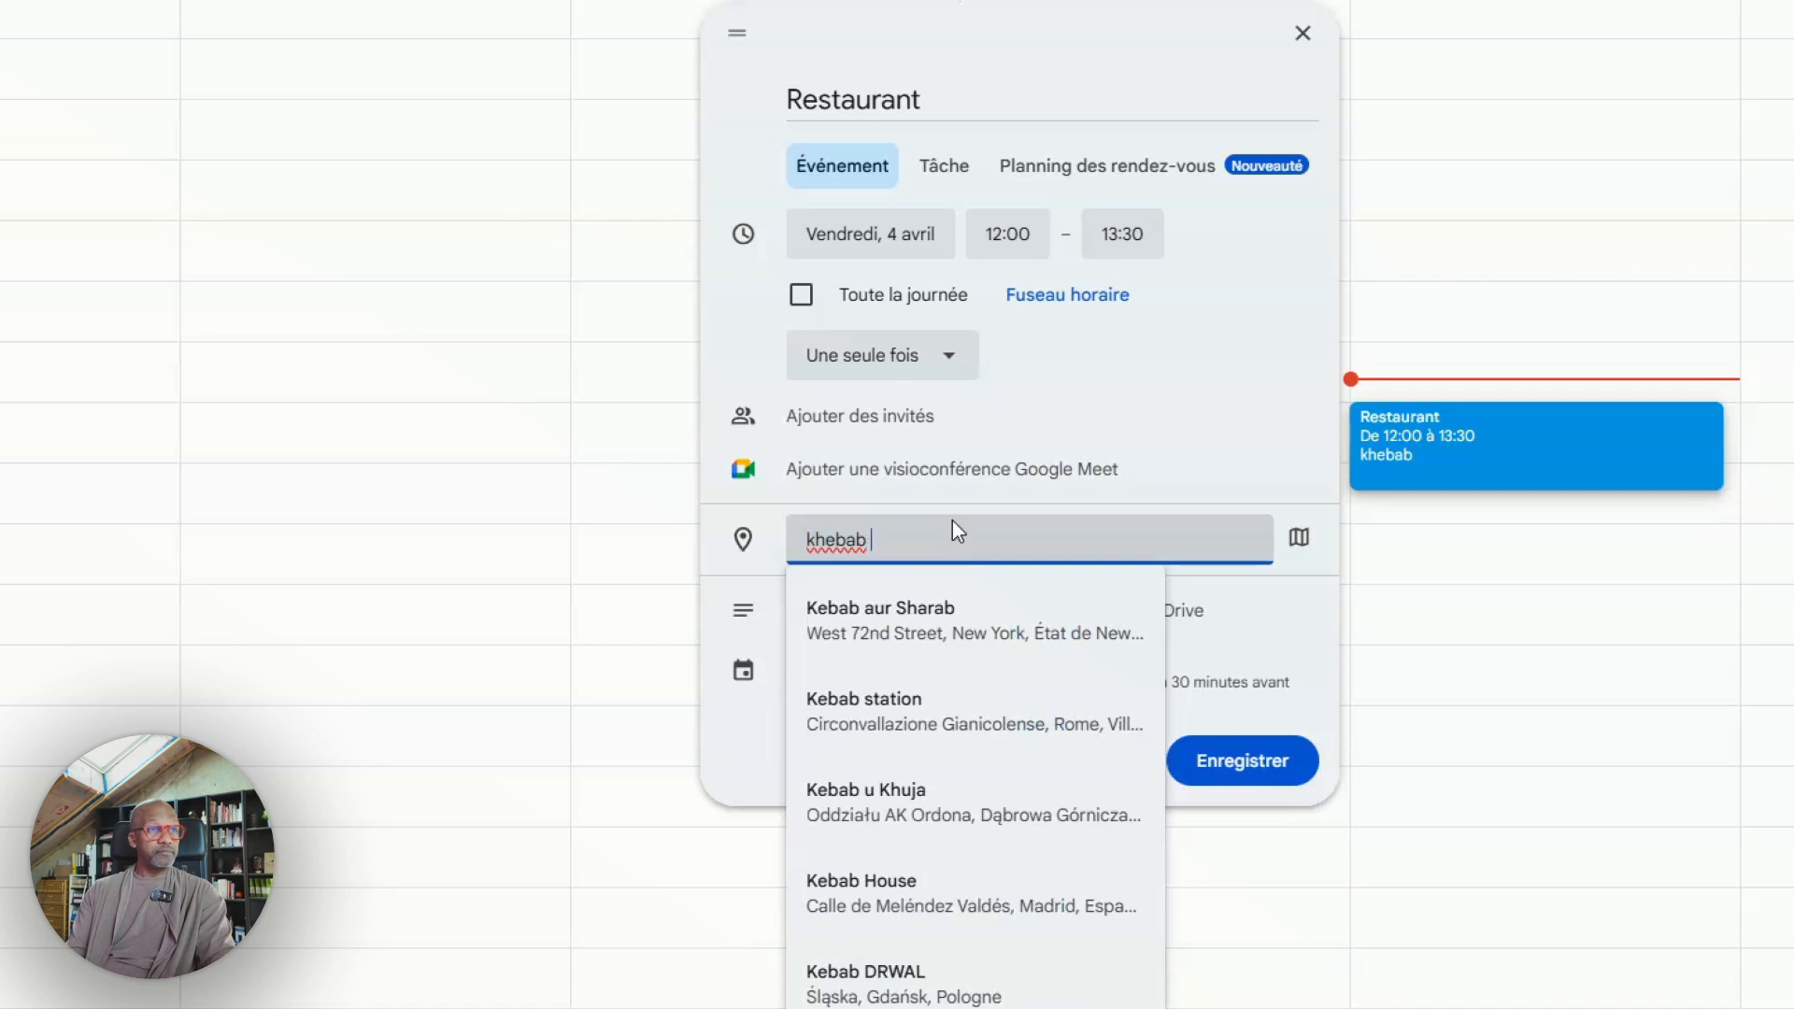
{"action": "type", "text": "evaux le"}
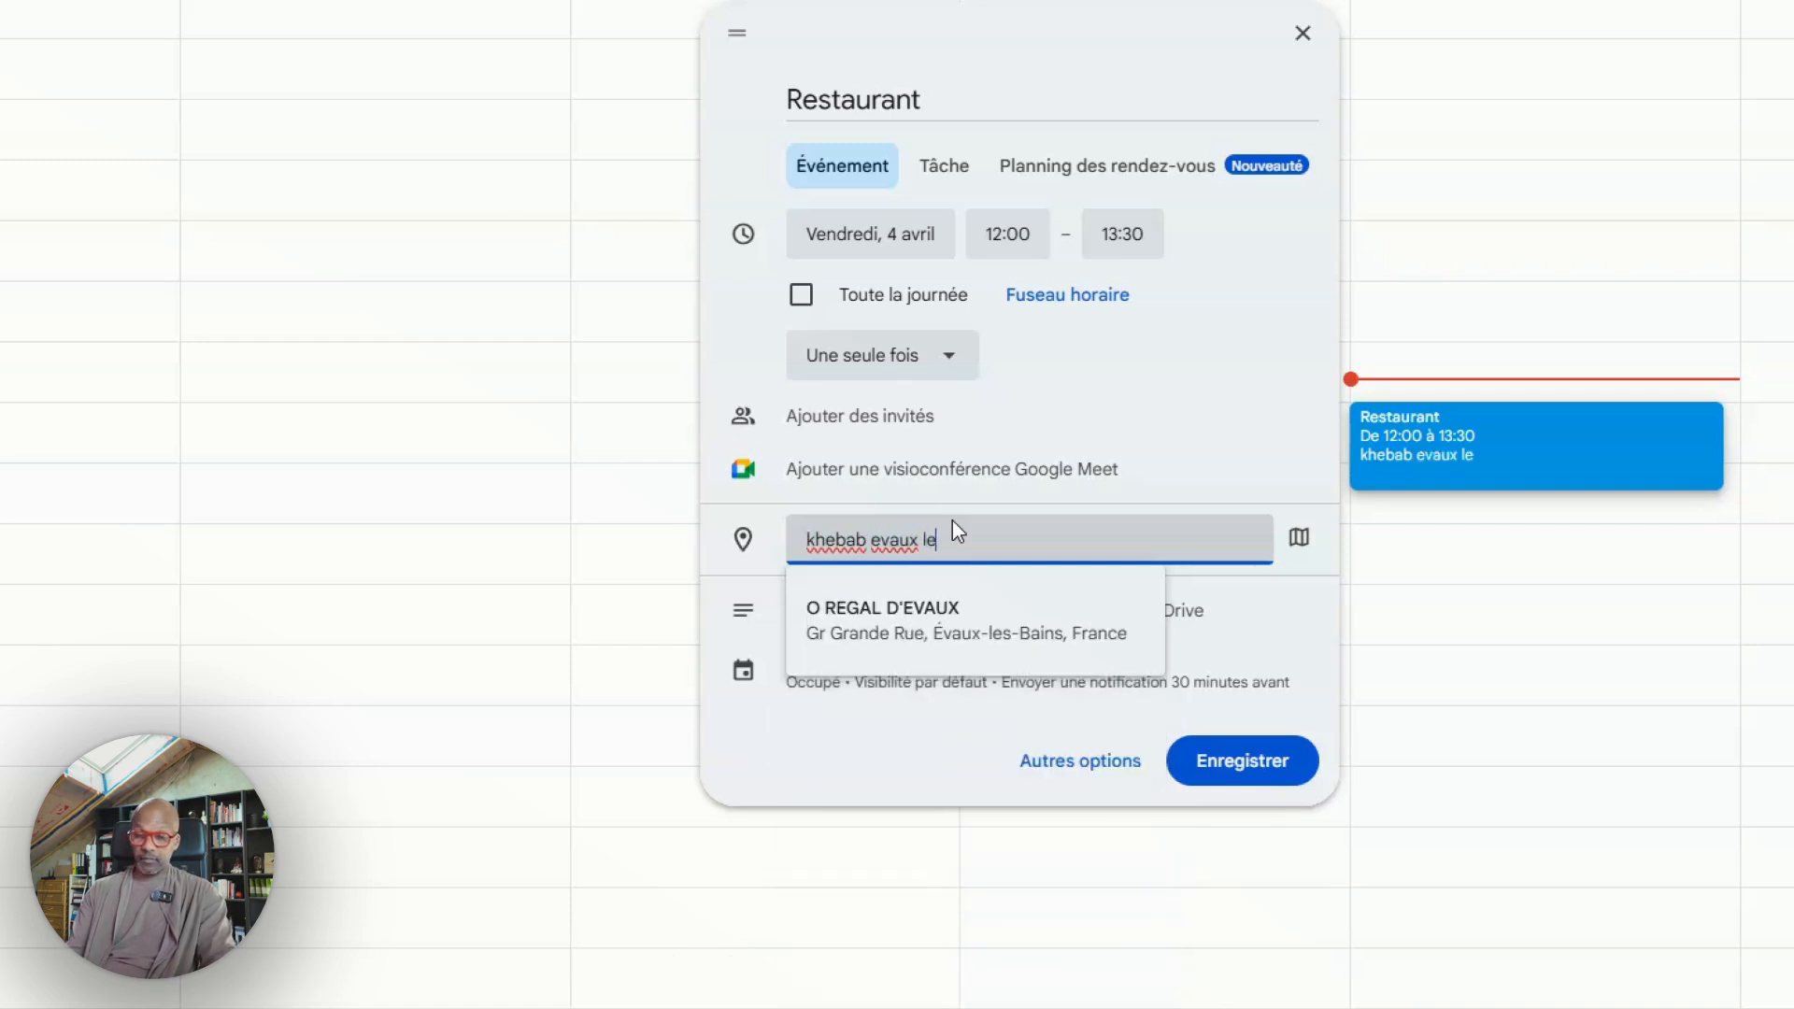
{"action": "type", "text": "s bains"}
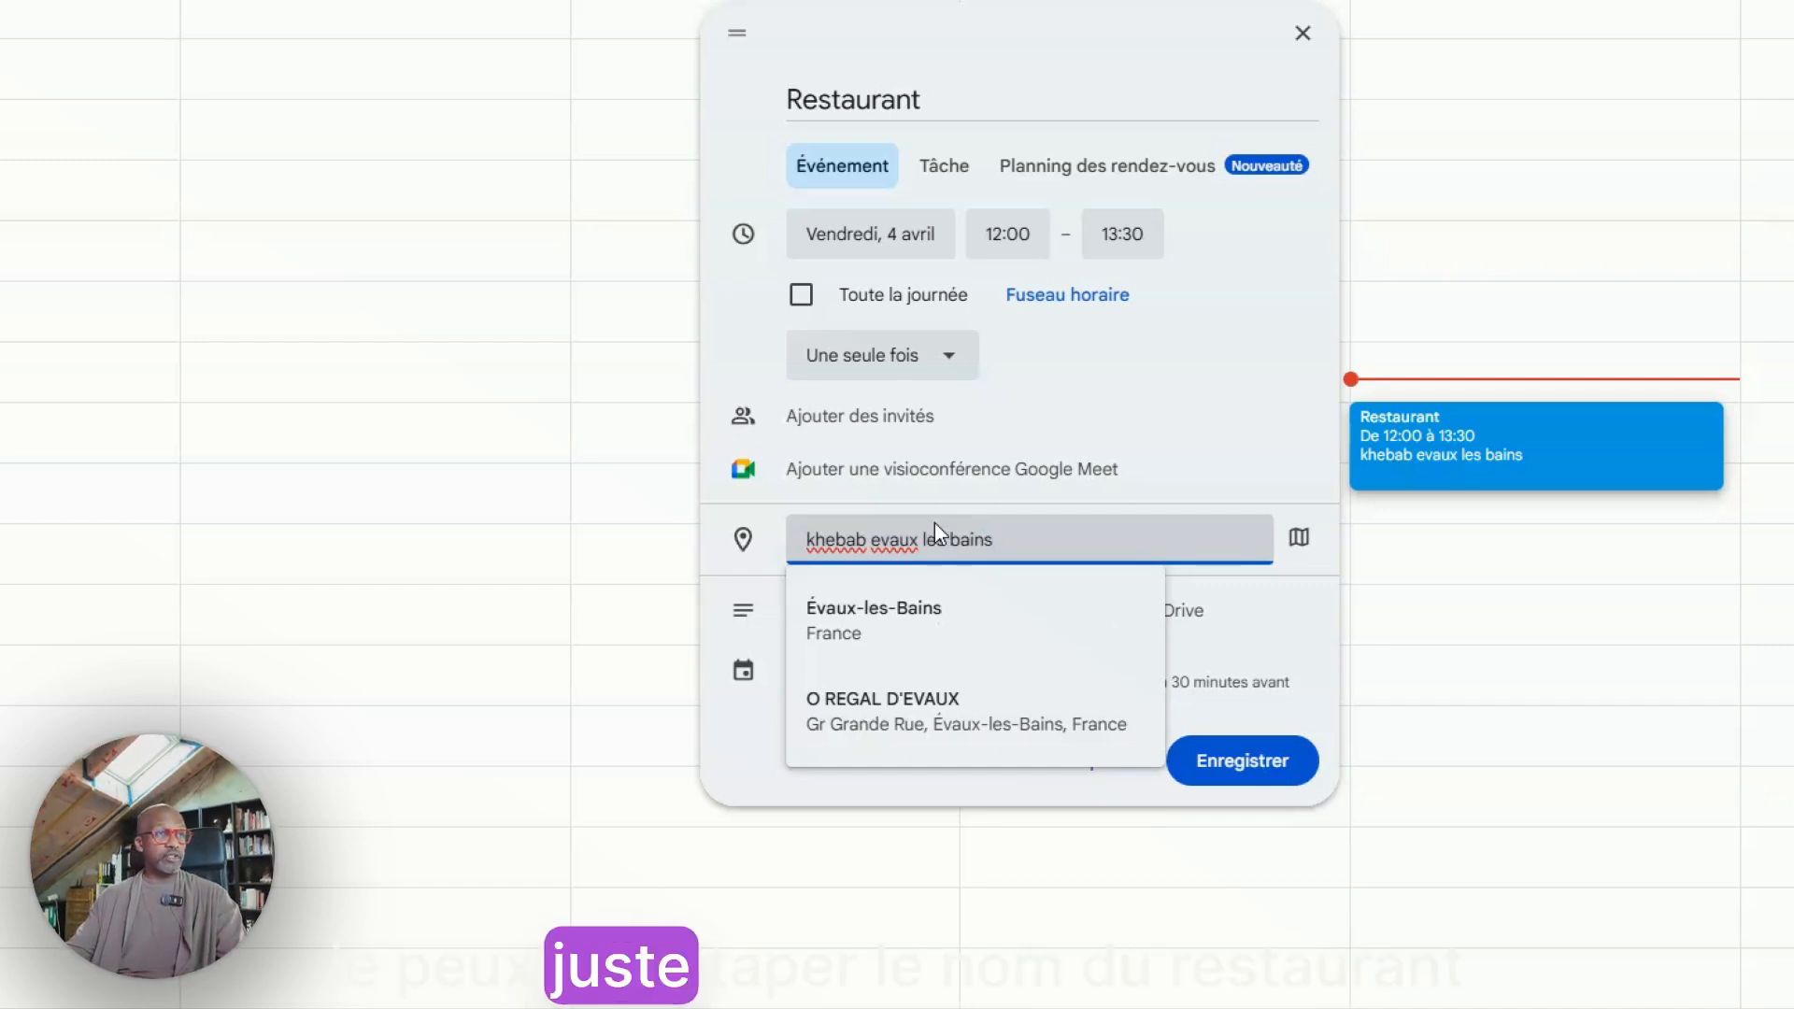
{"action": "left_click", "coordinate": [897, 726]}
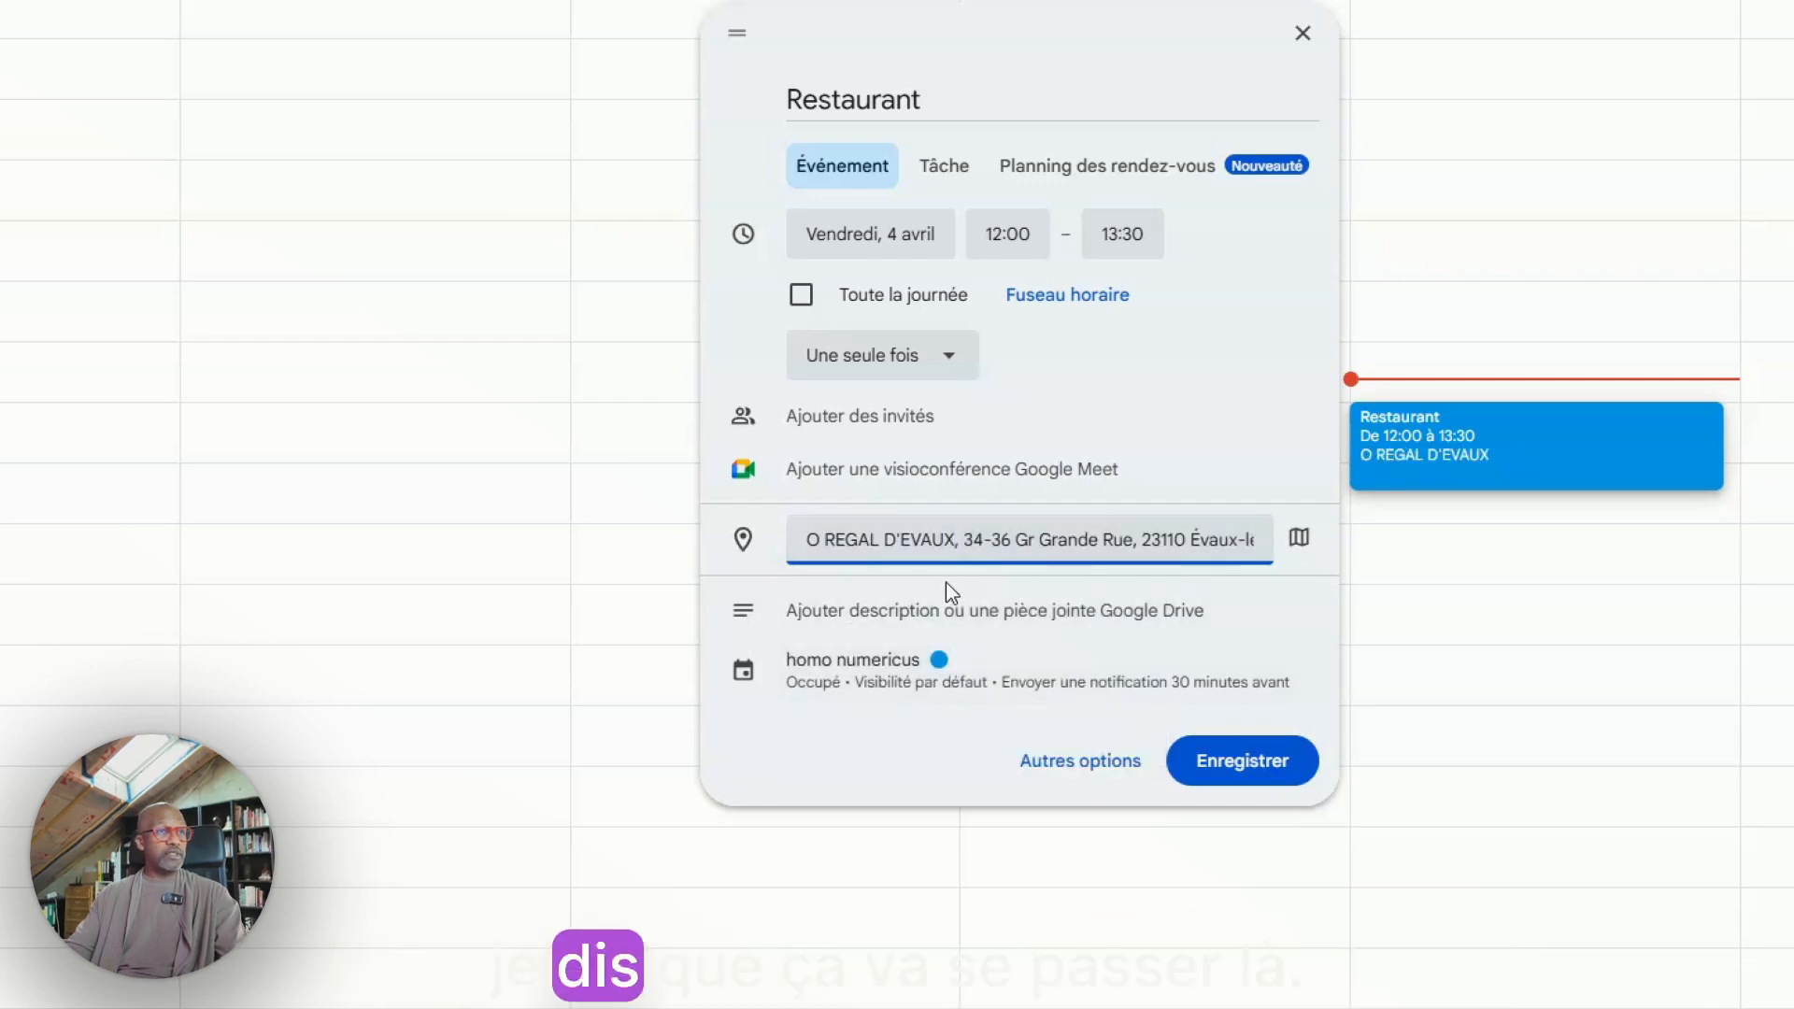
Try to add a guest by entering only their first name
{"action": "left_click", "coordinate": [927, 423]}
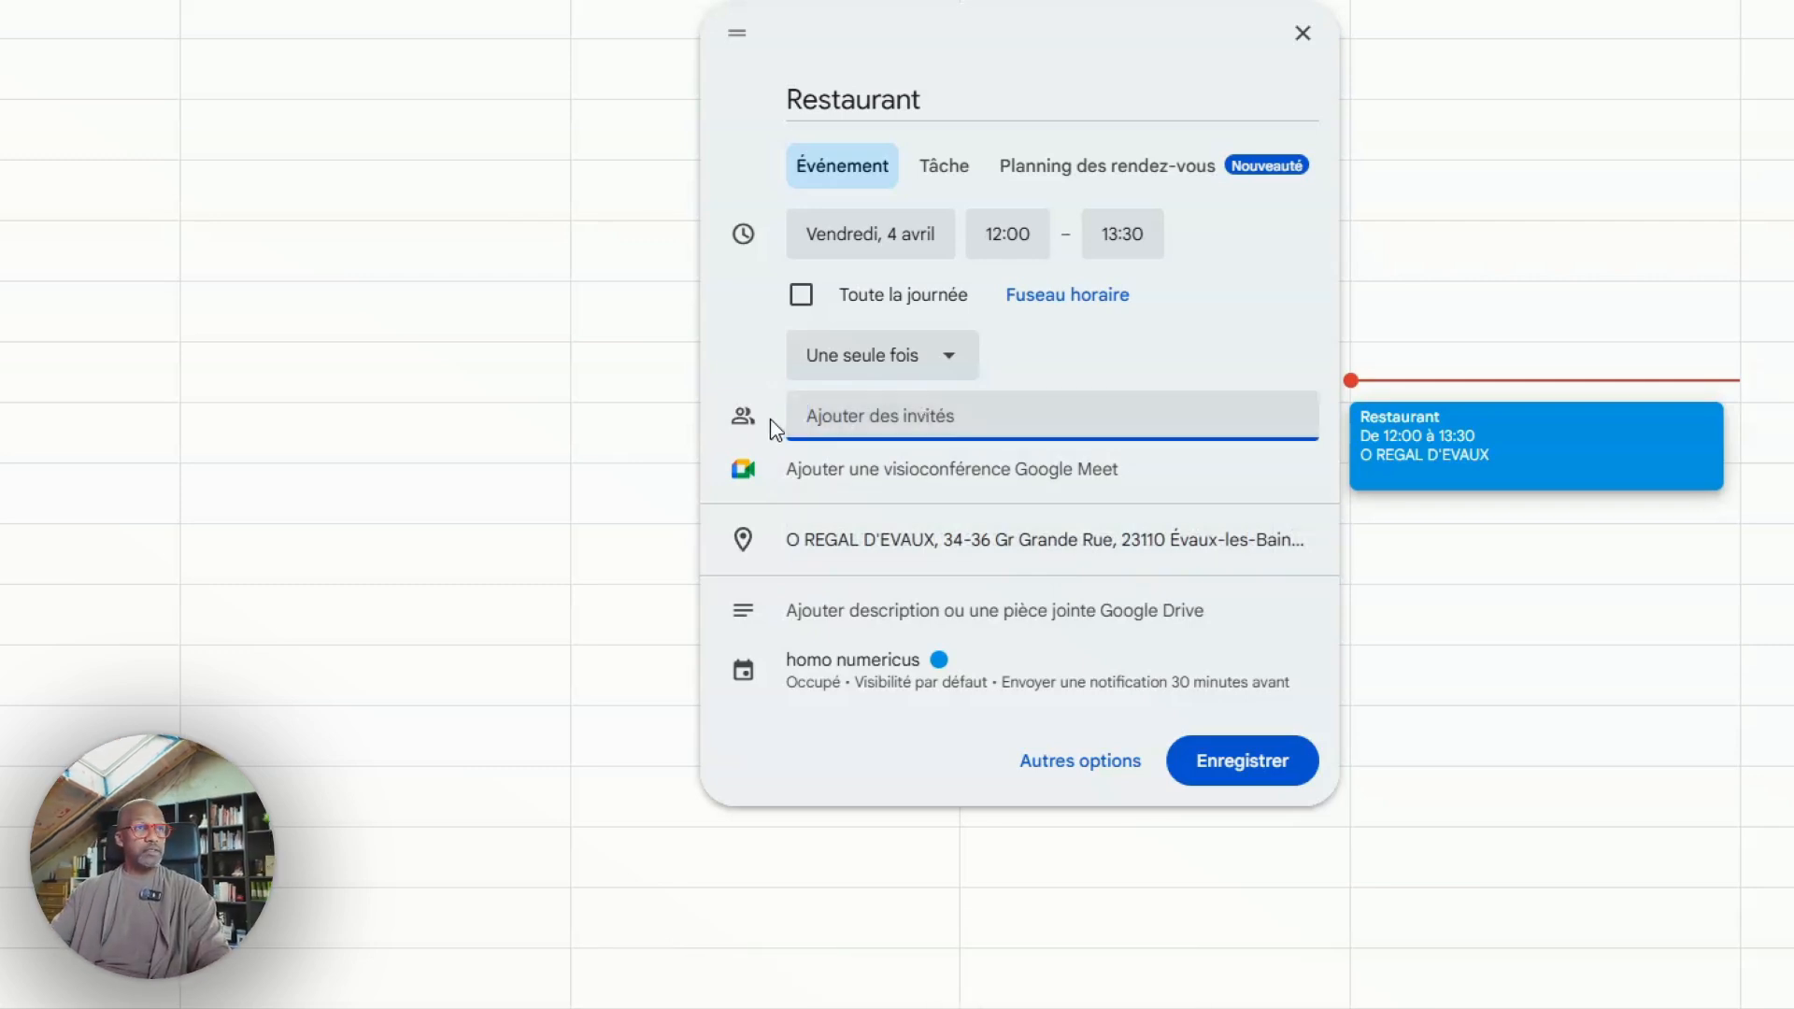
{"action": "left_click", "coordinate": [737, 417]}
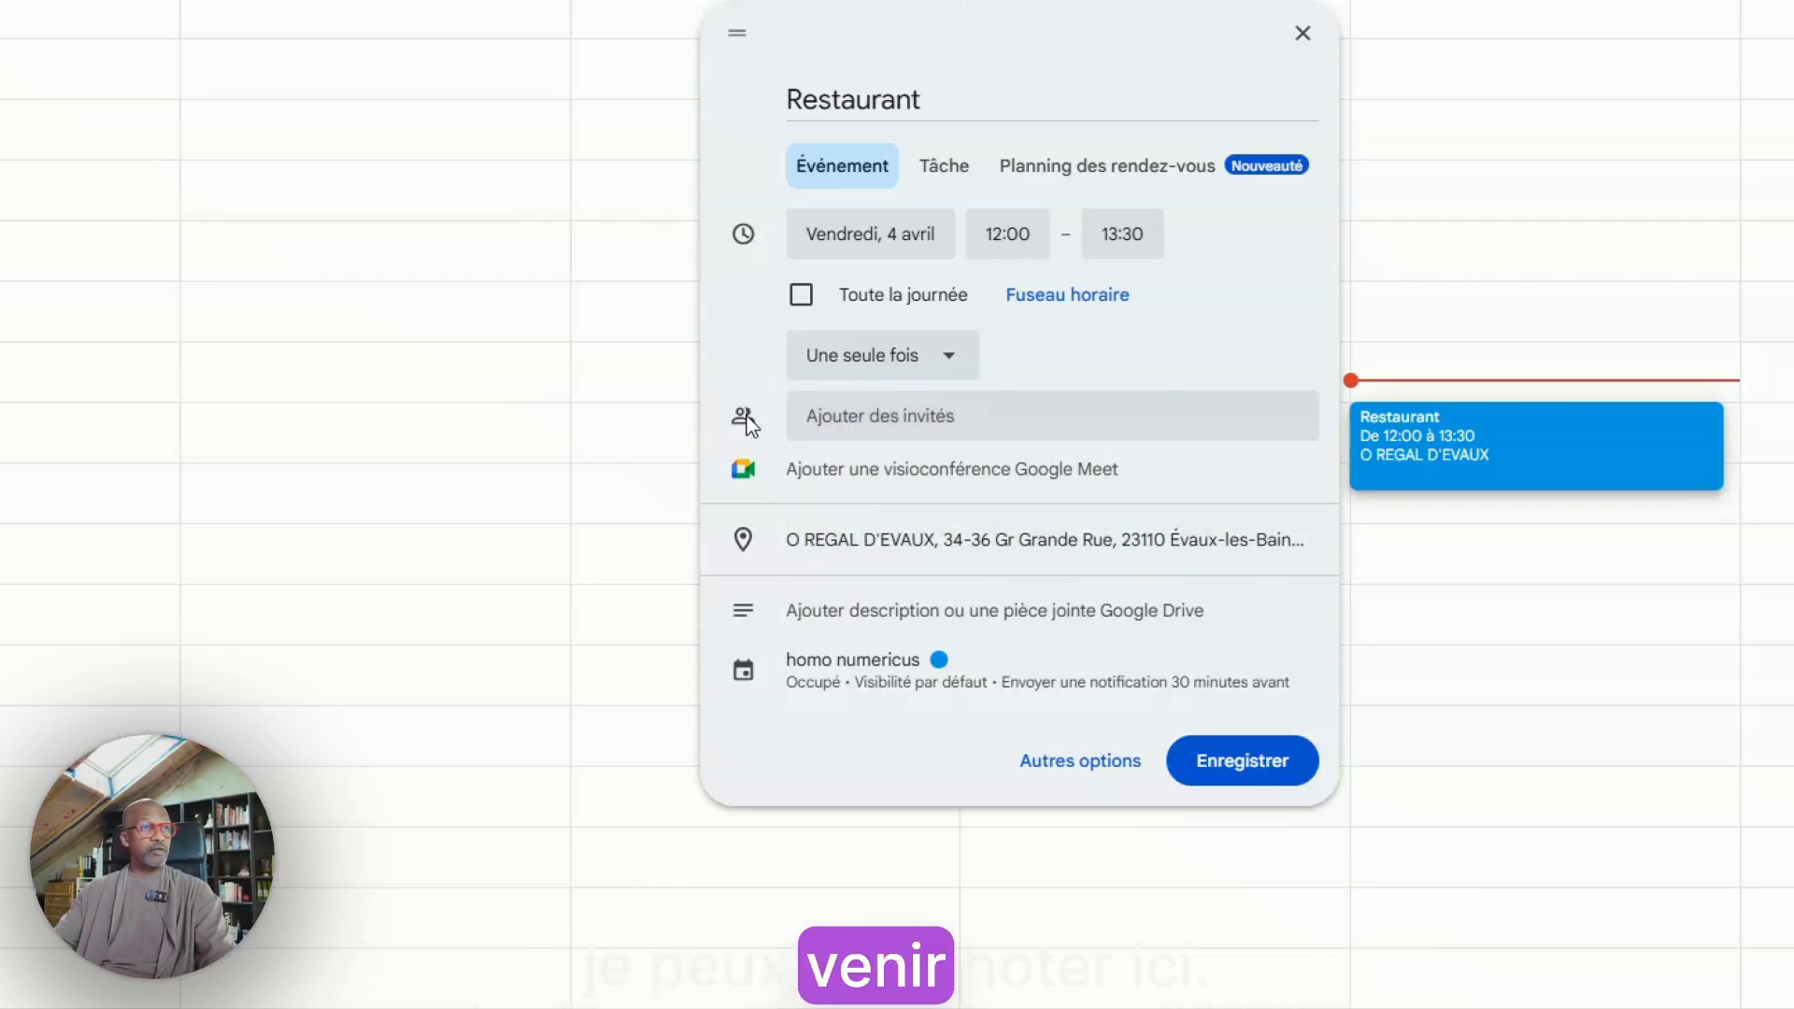
{"action": "type", "text": "Anne"}
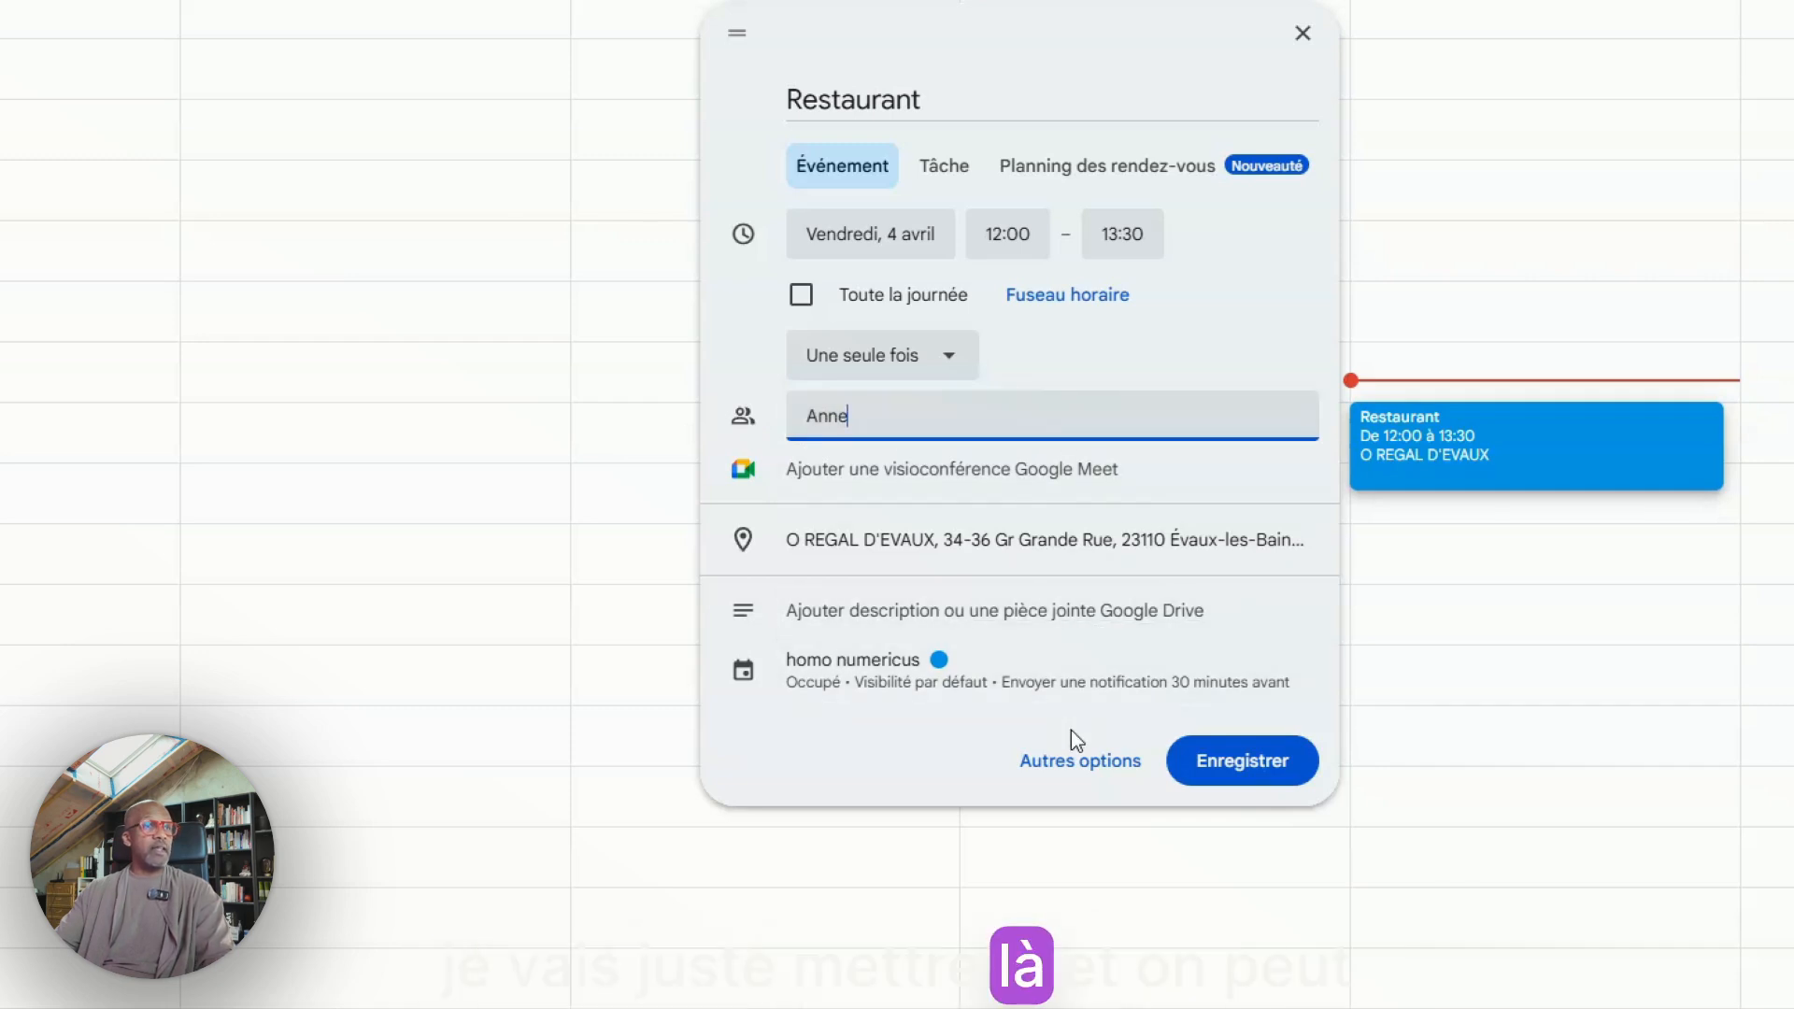
Add the description Rendez-vous pour parler du site internet to the event
{"action": "left_click", "coordinate": [825, 620]}
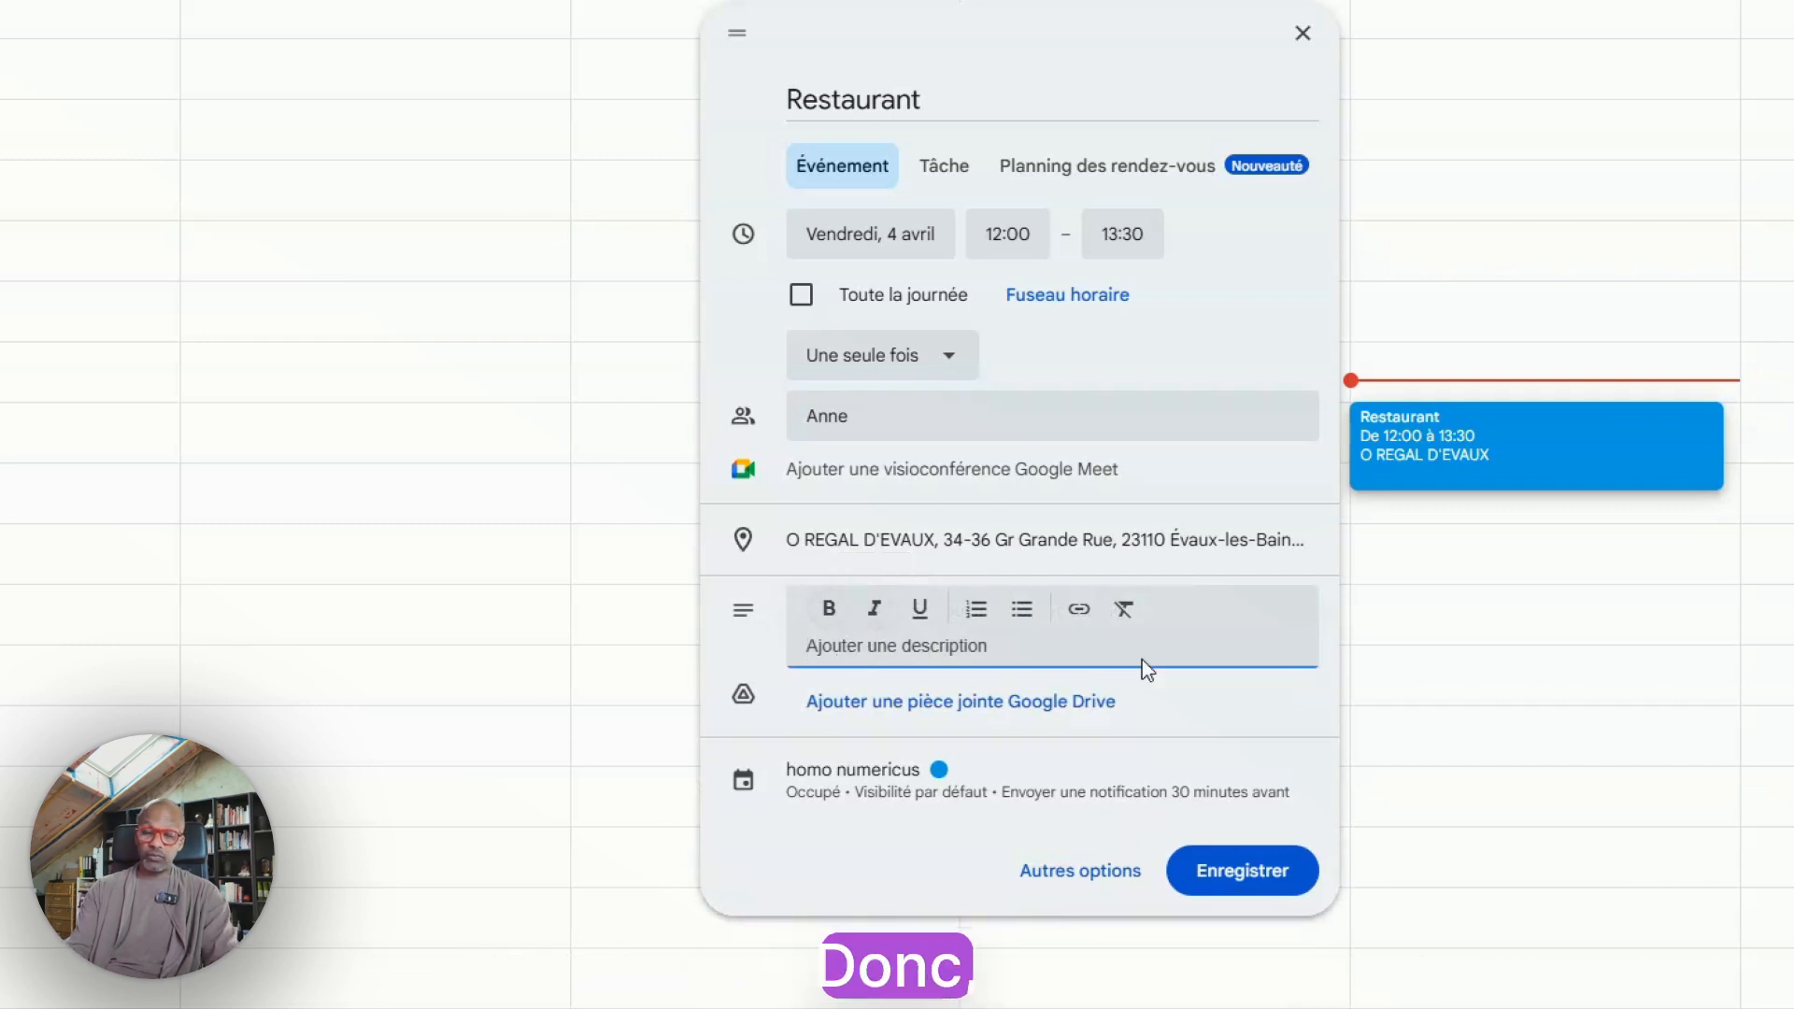
{"action": "type", "text": "Rendez-v"}
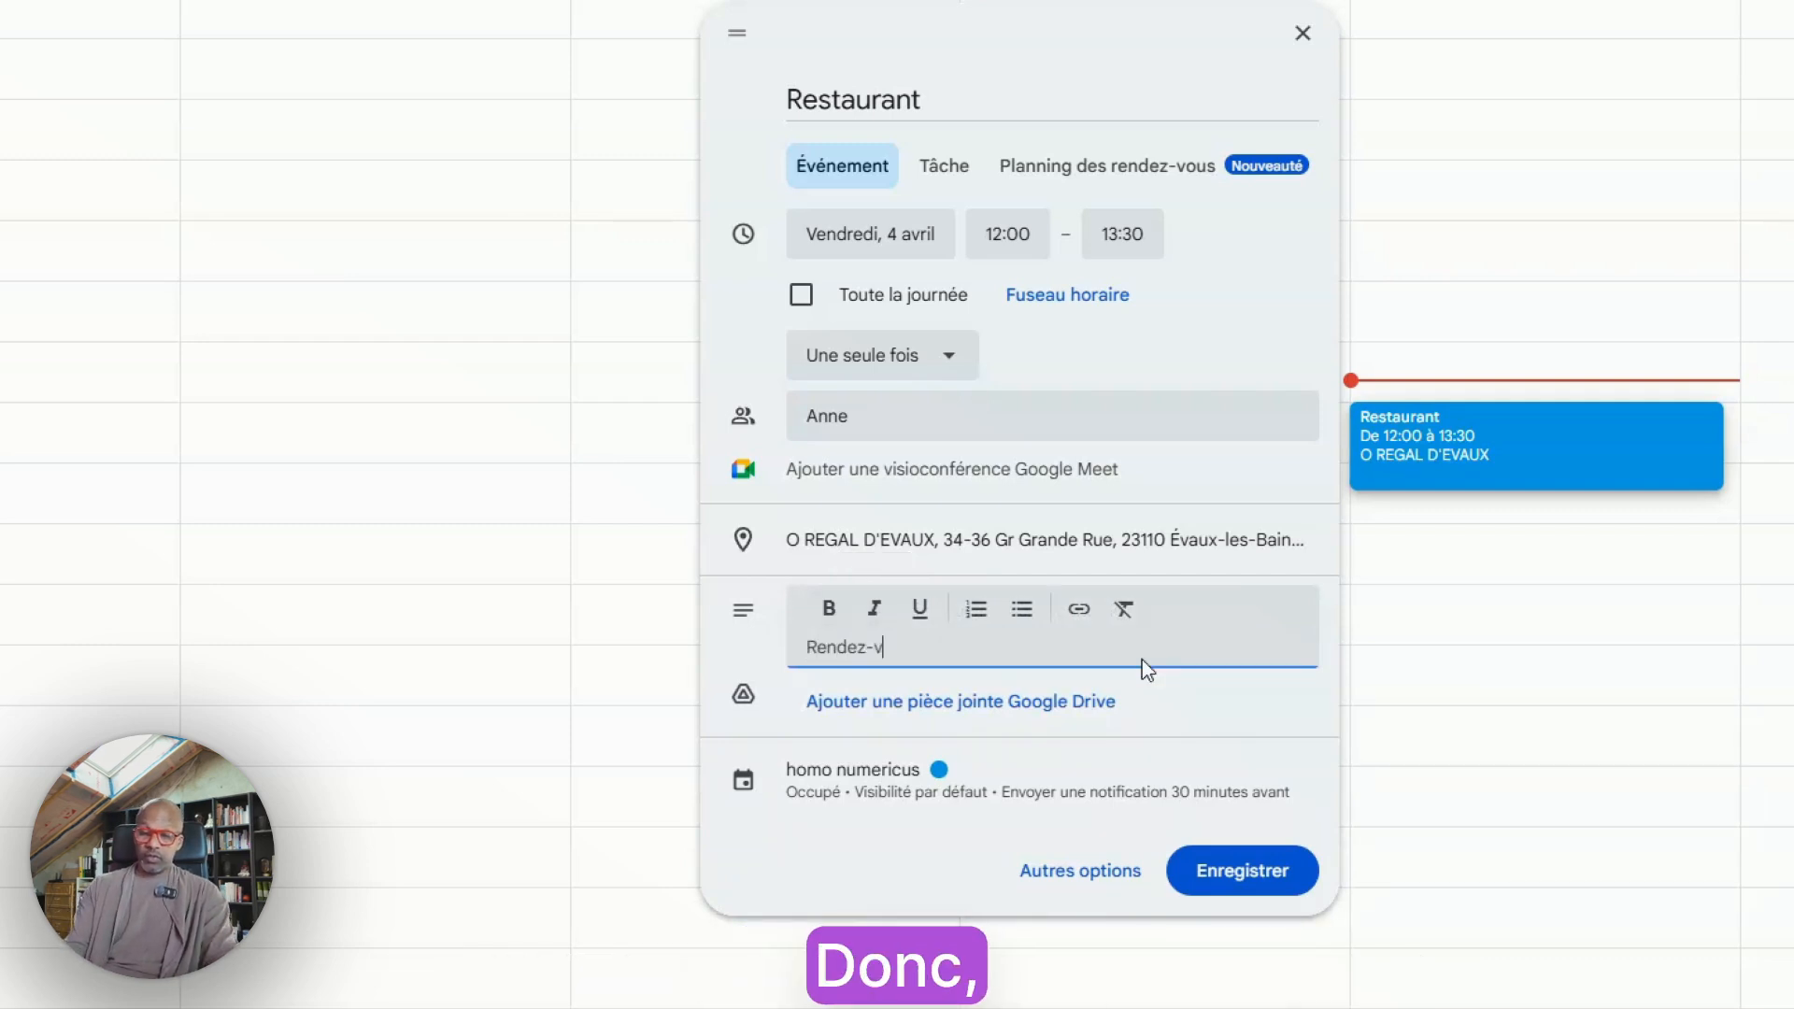
{"action": "type", "text": "ous pour parl"}
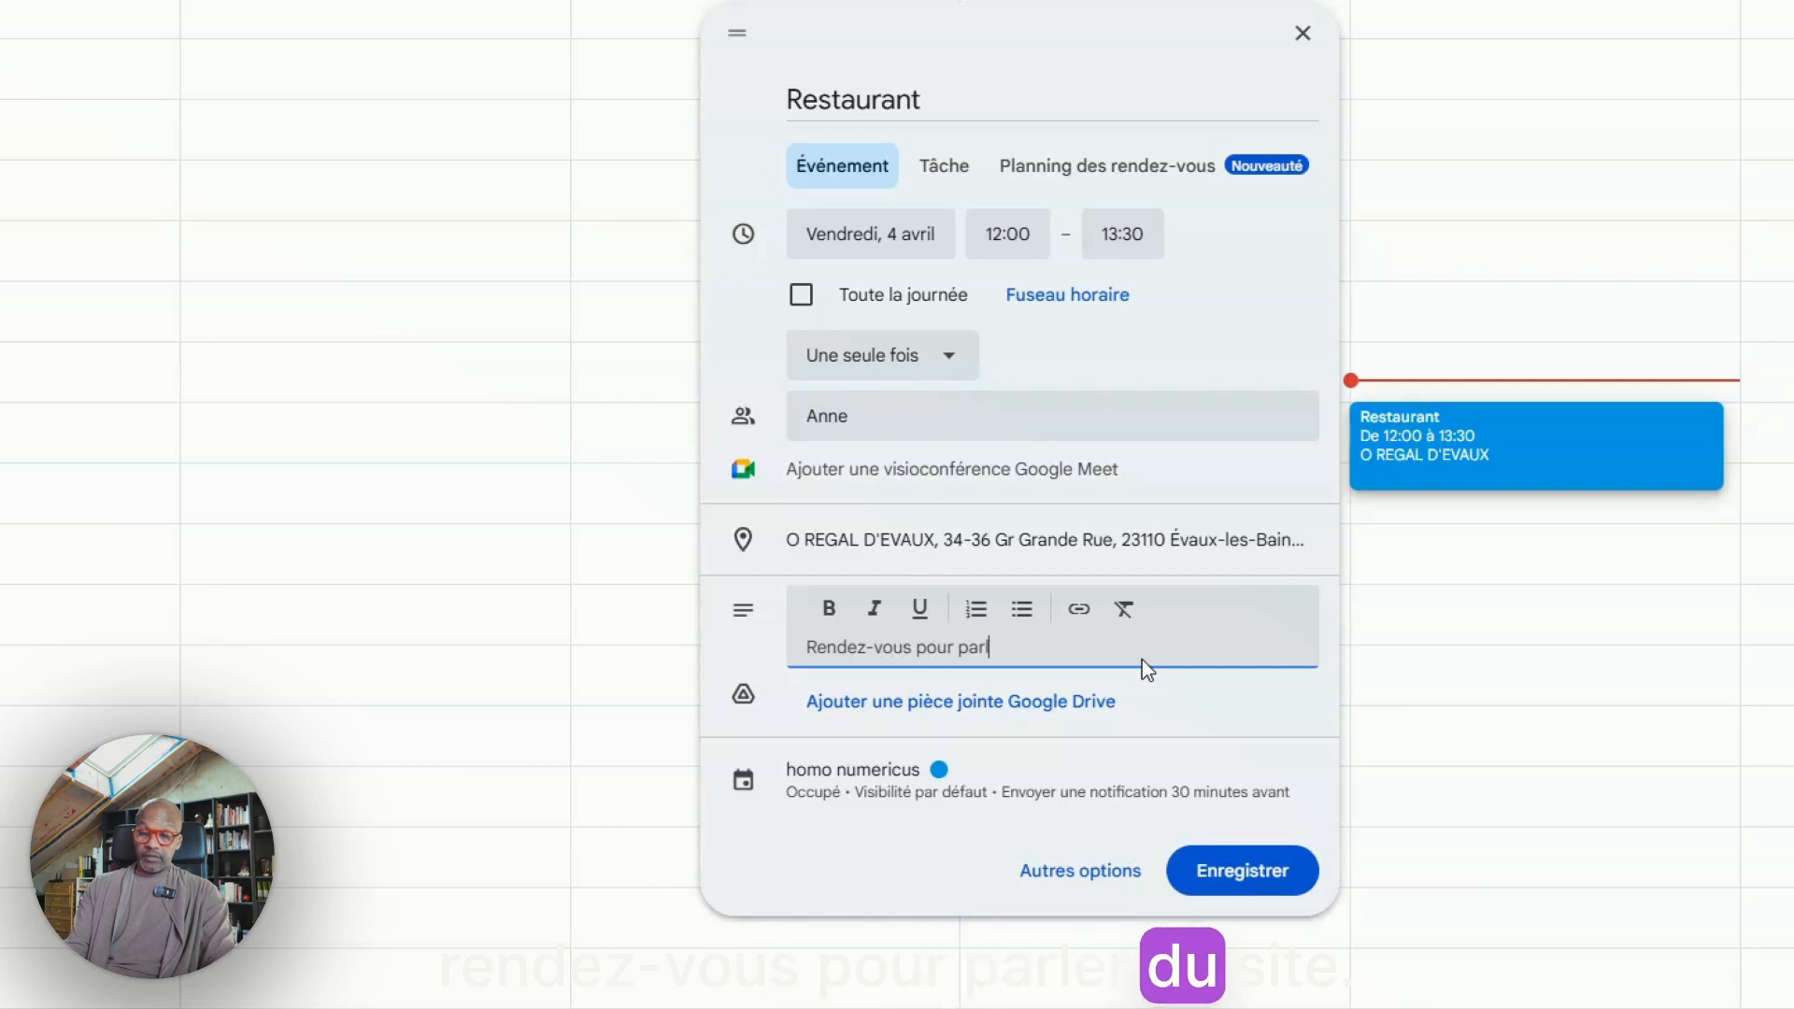
{"action": "type", "text": "er du site in"}
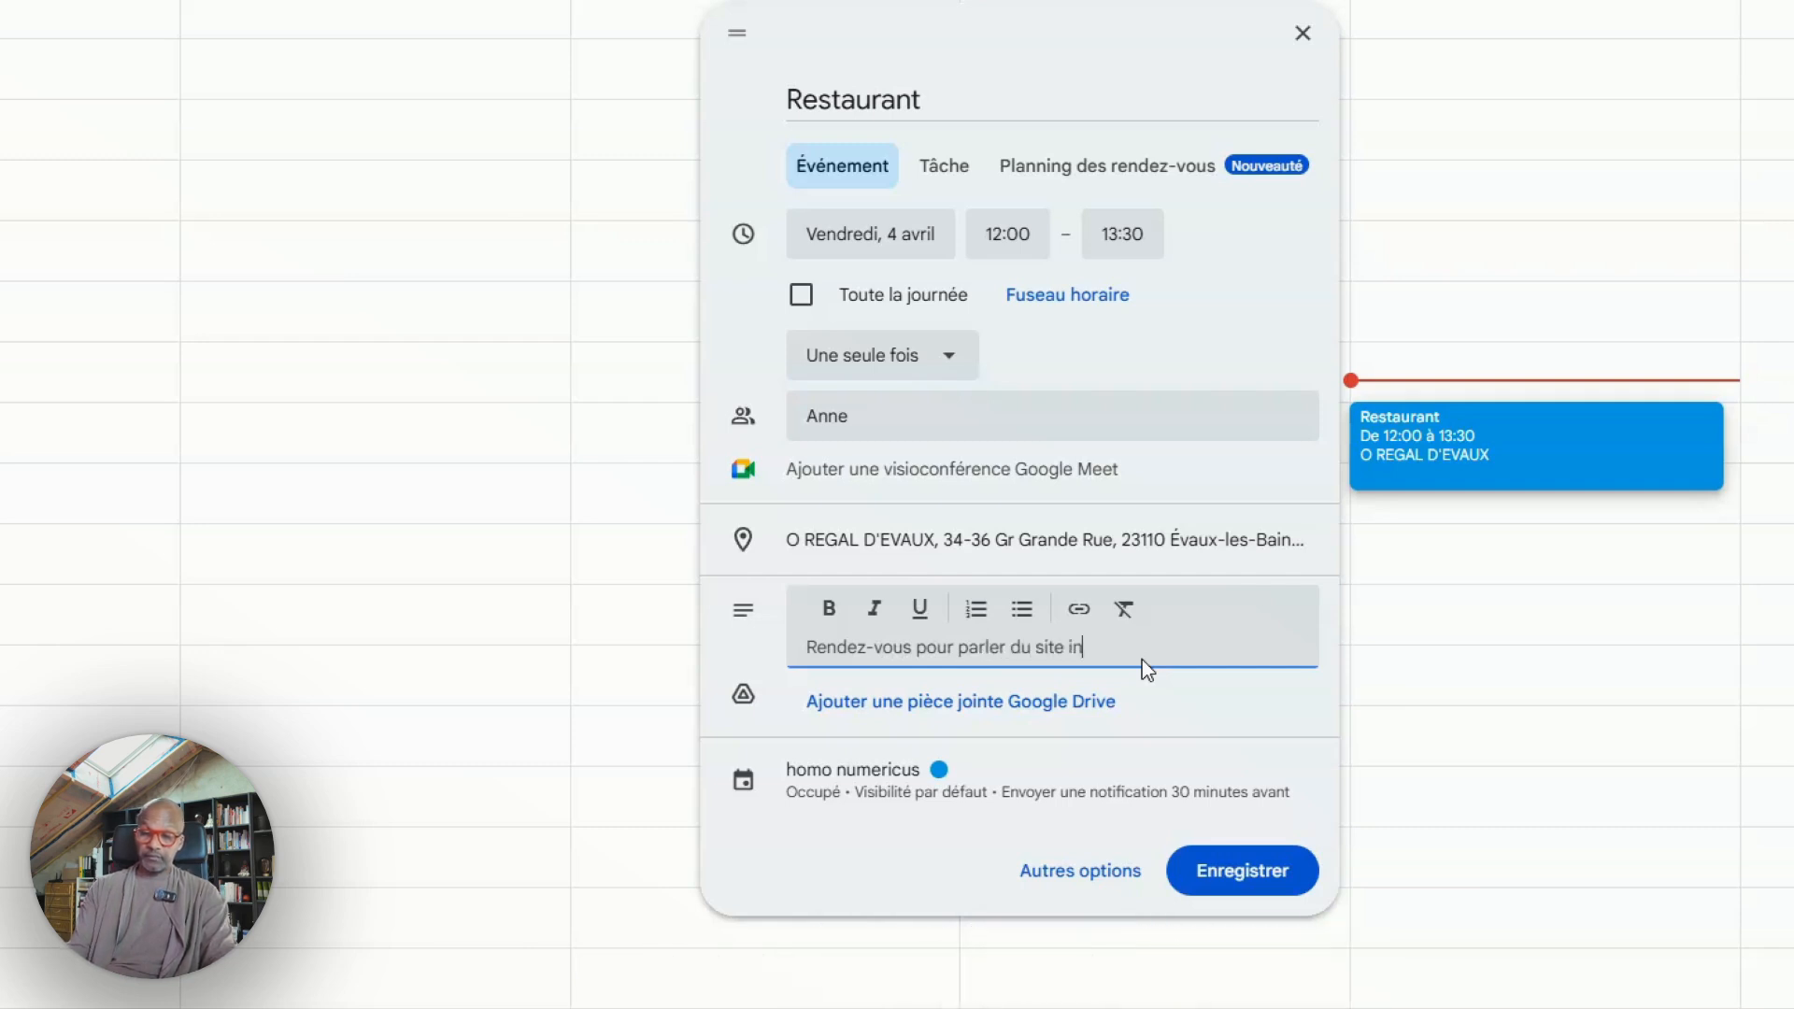
{"action": "type", "text": "ternet"}
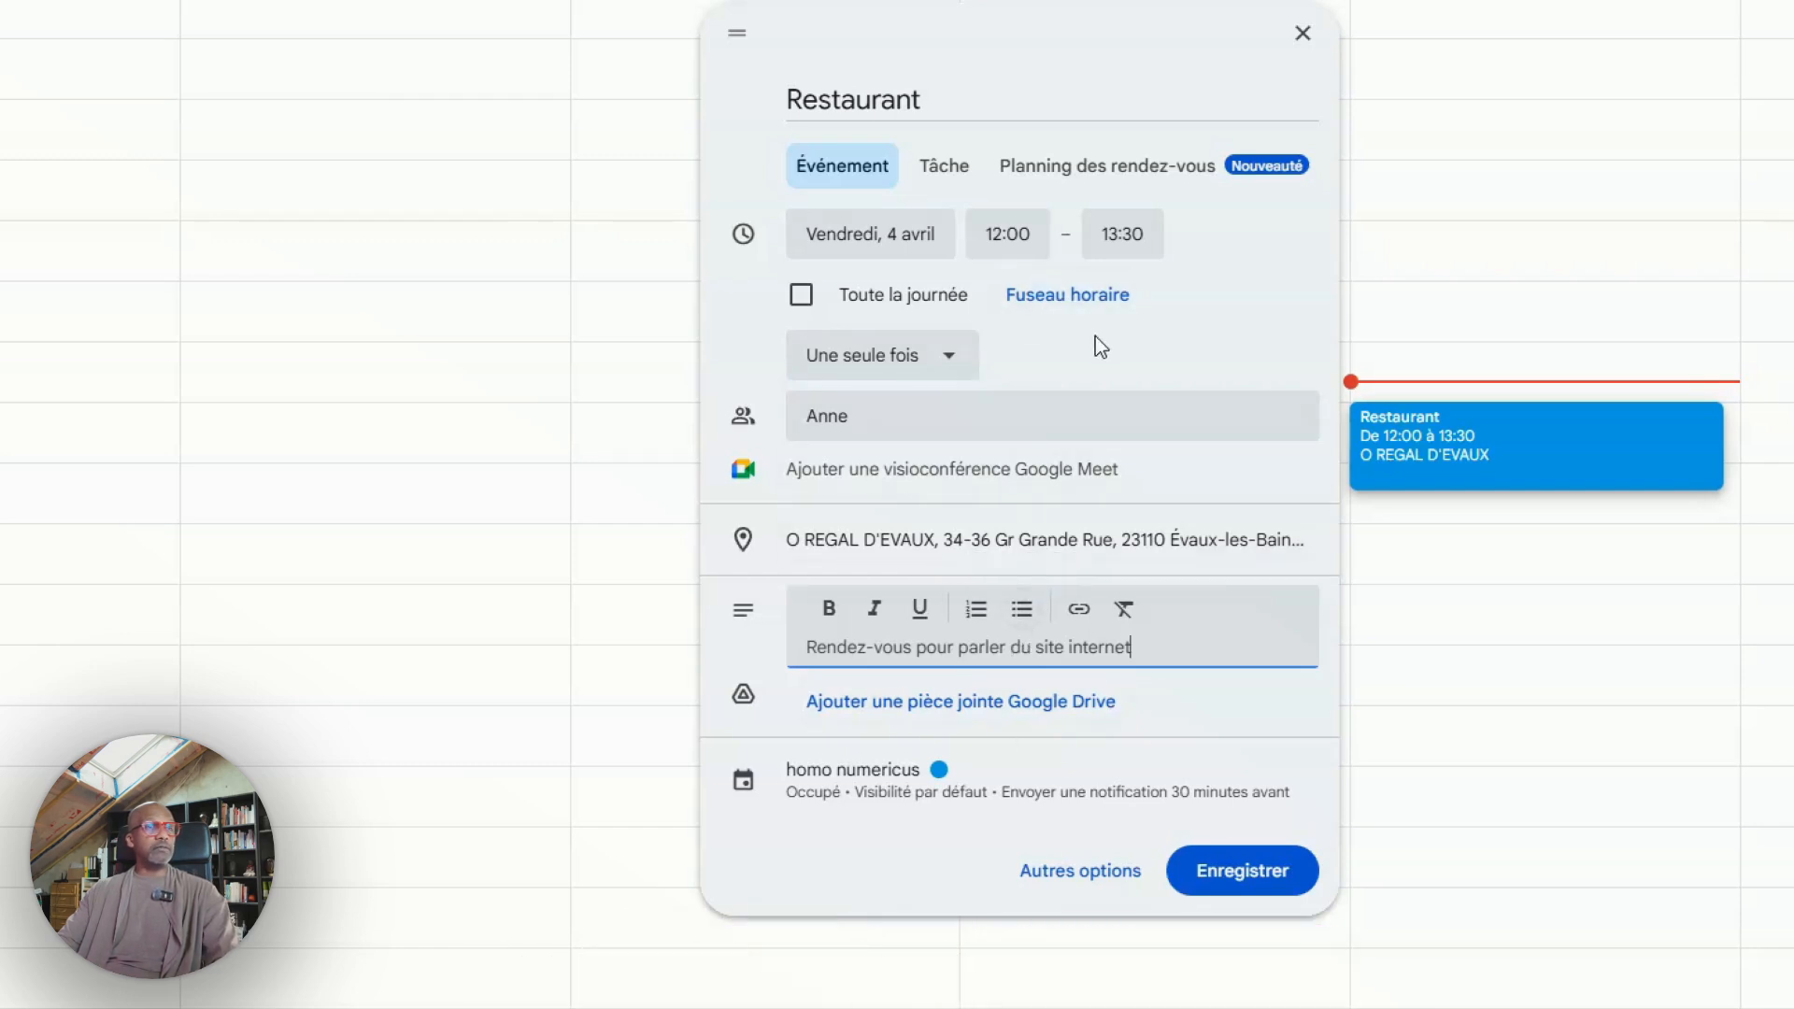
Replace the invalid guest entry with the guest's e-mail address and acknowledge the Google Meet notice
{"action": "left_click", "coordinate": [1229, 874]}
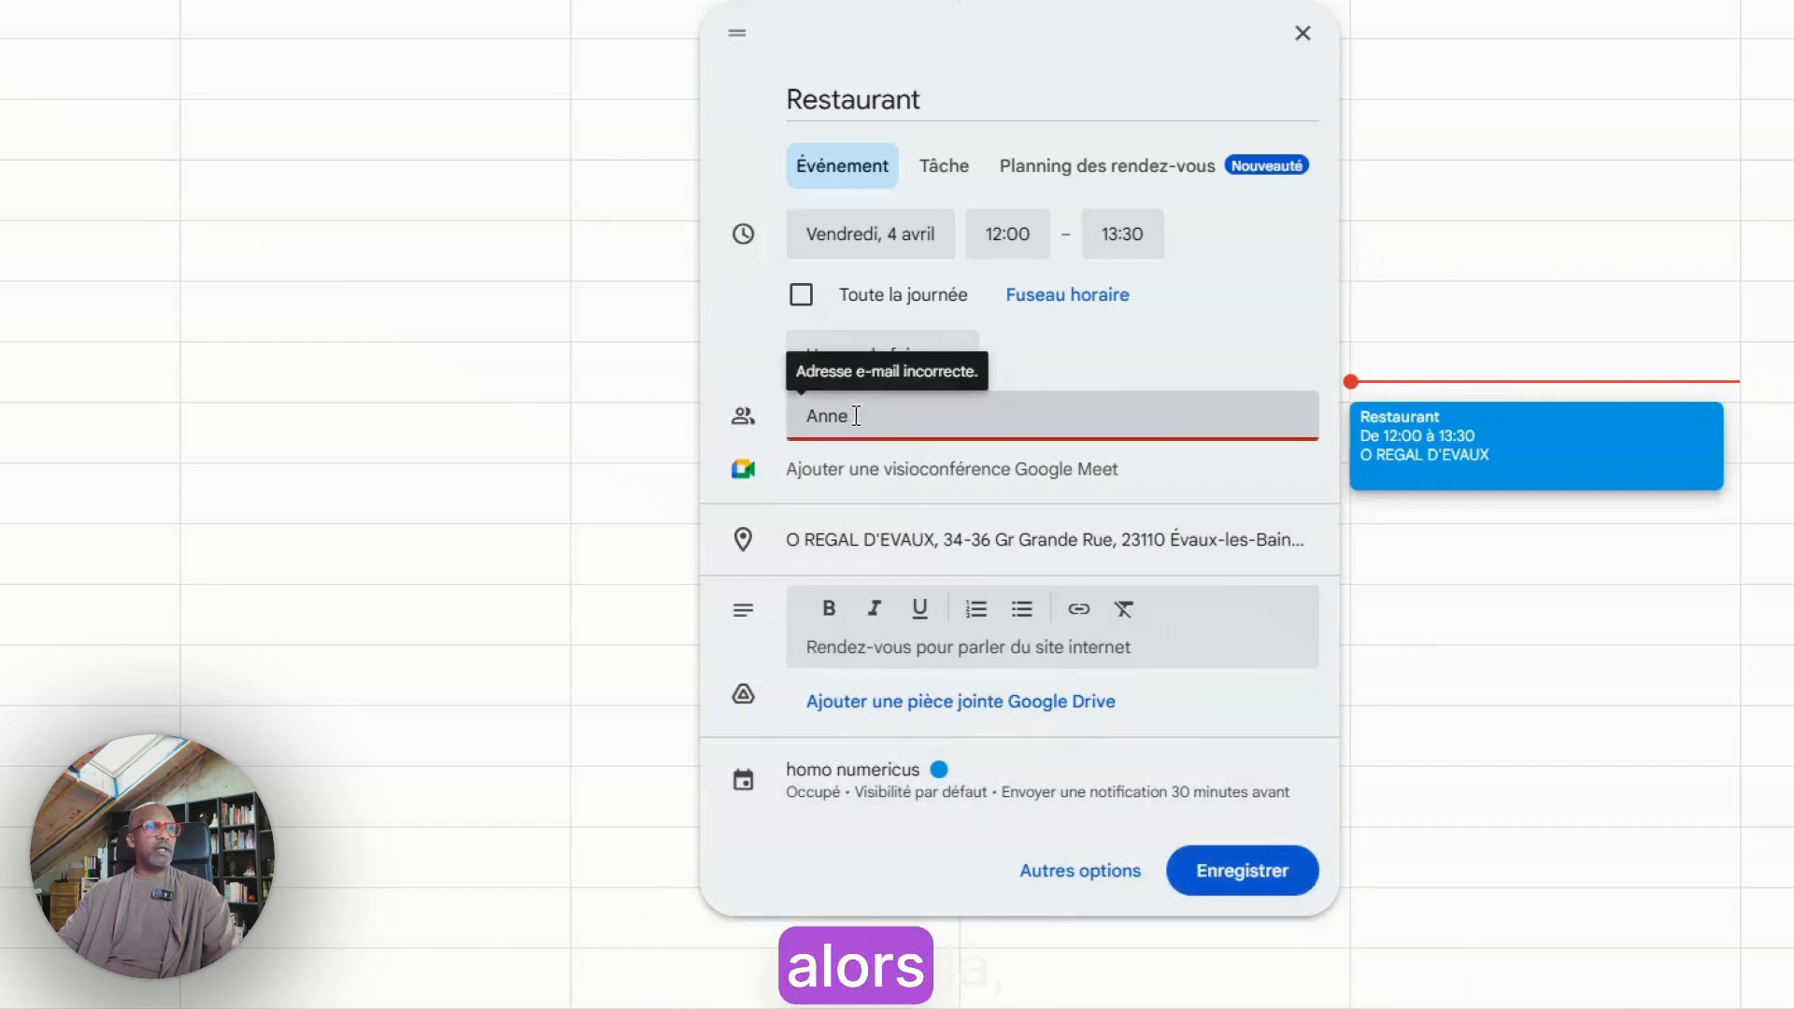
{"action": "left_click_drag", "start_coordinate": [855, 416], "coordinate": [799, 413]}
{"action": "key", "text": "BackSpace"}
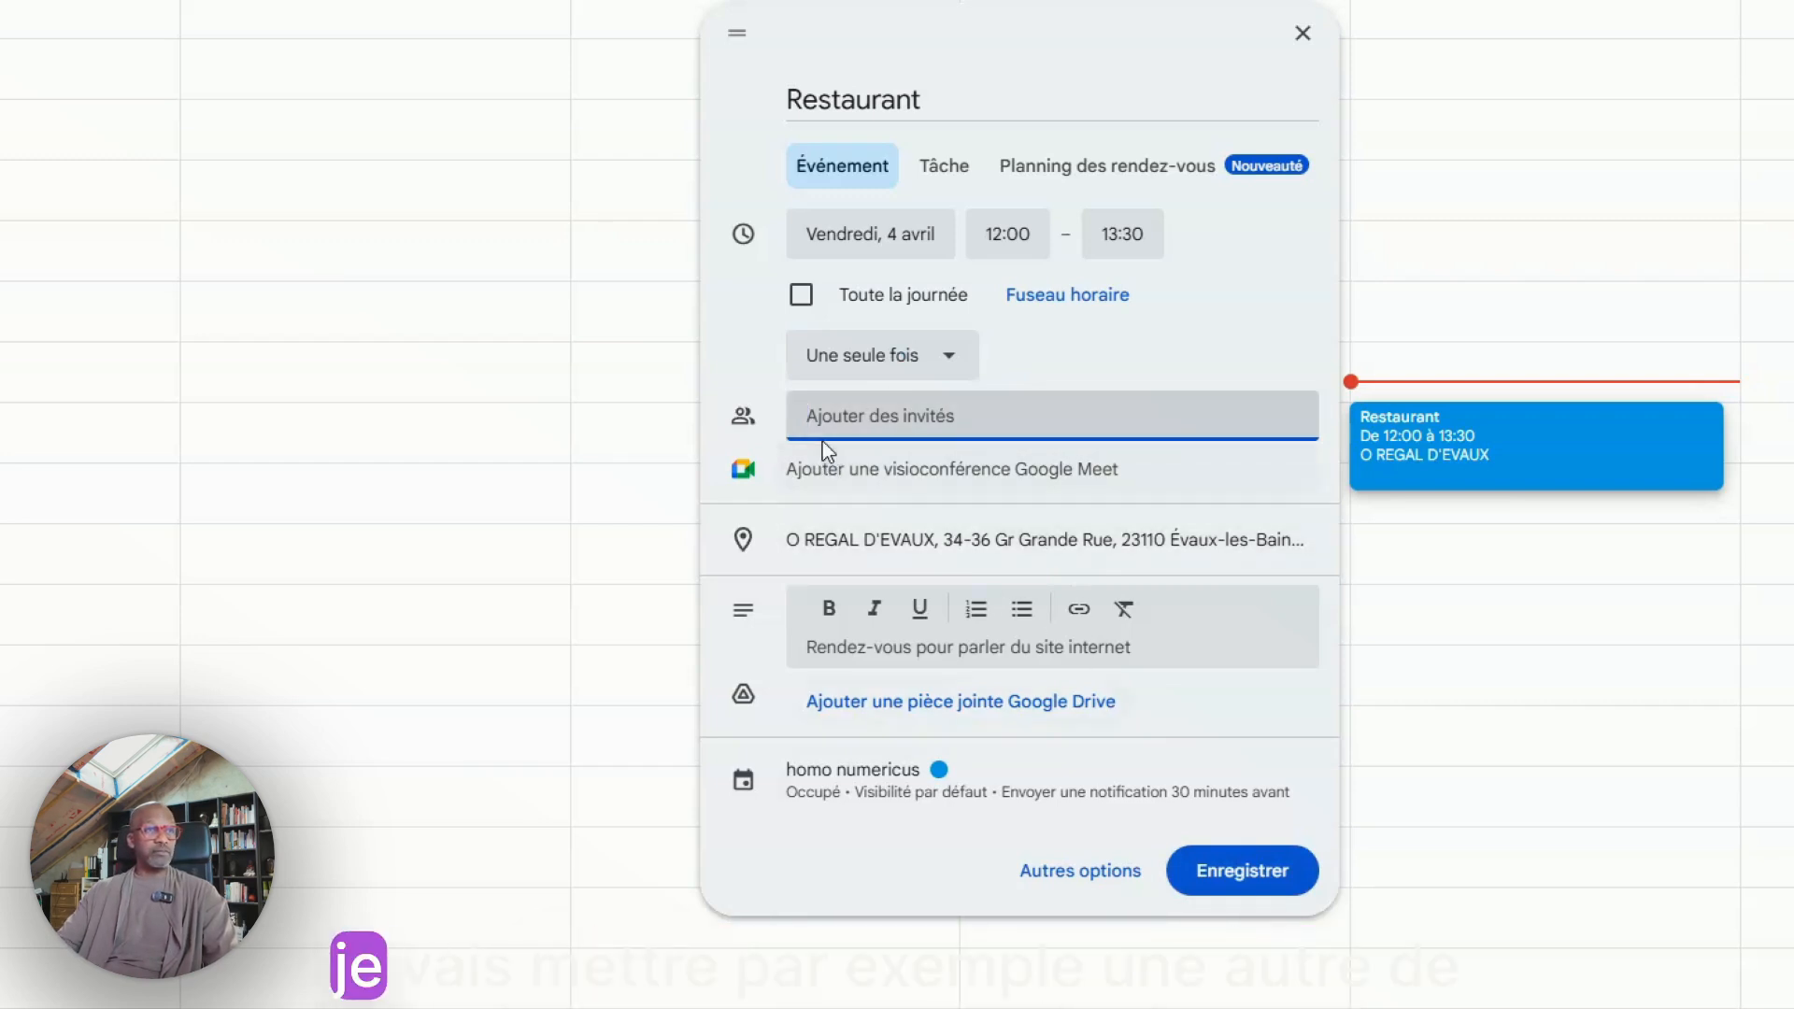
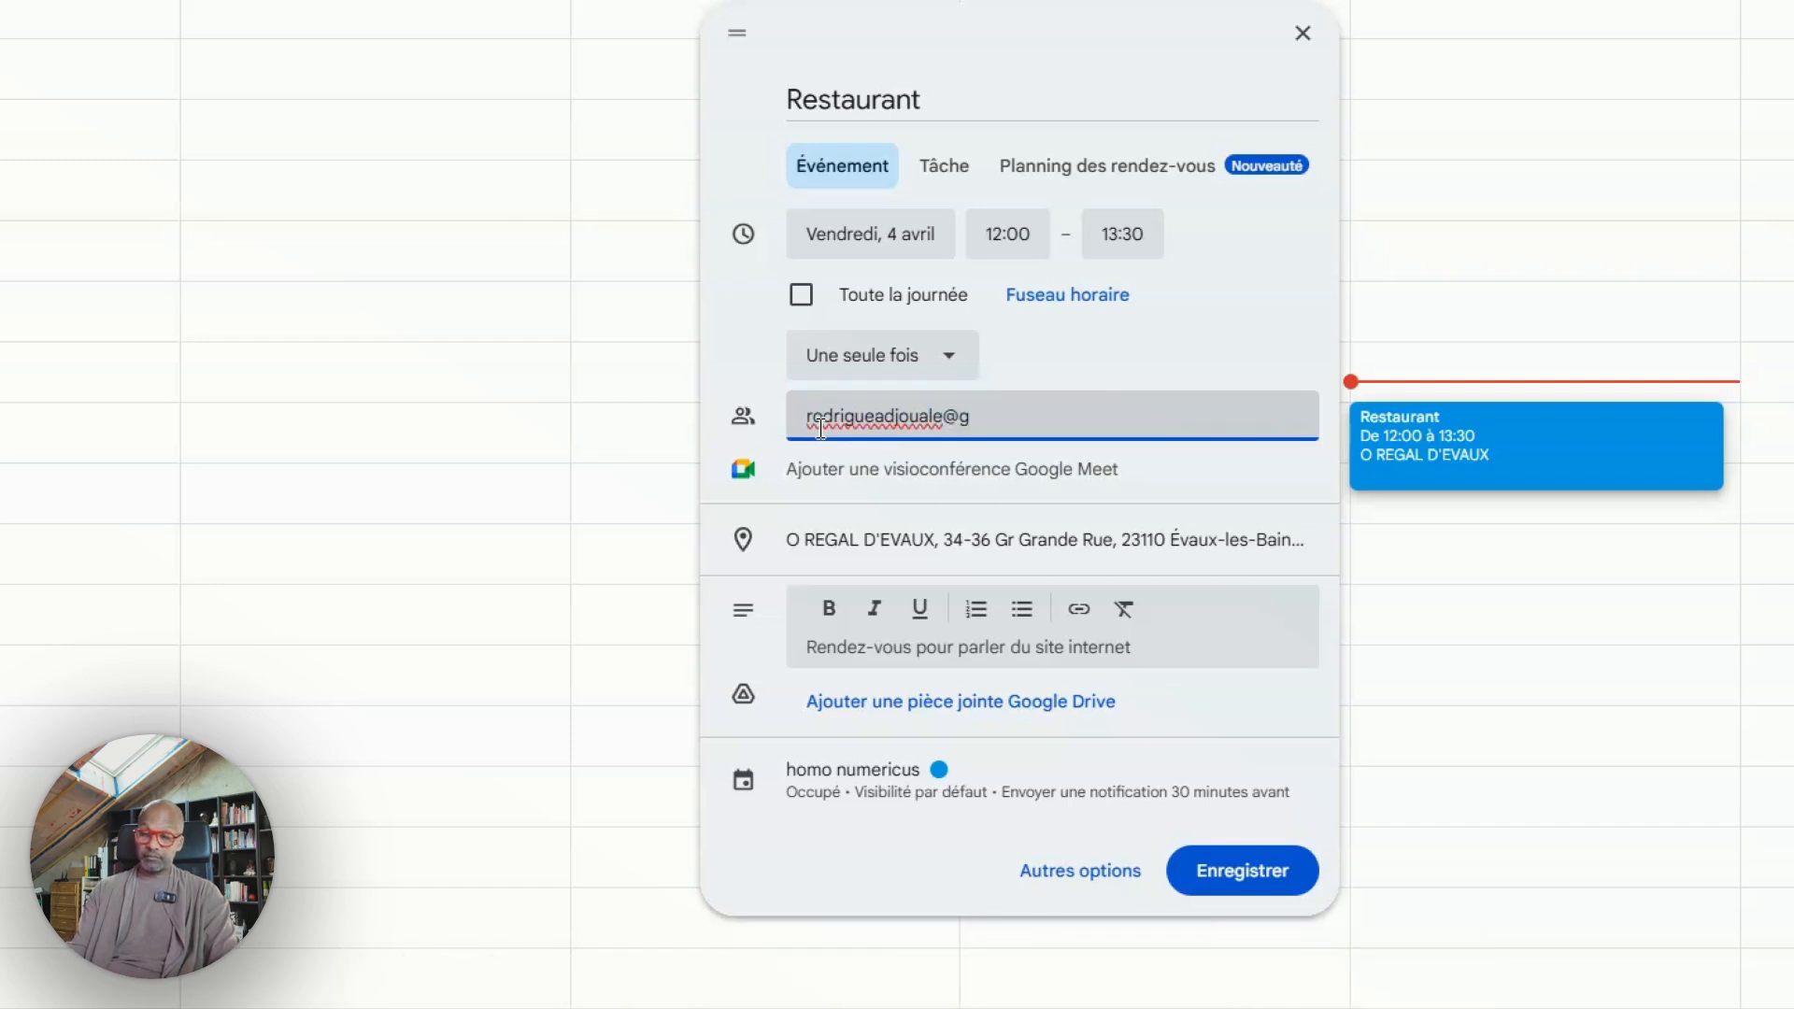
{"action": "left_click", "coordinate": [883, 500]}
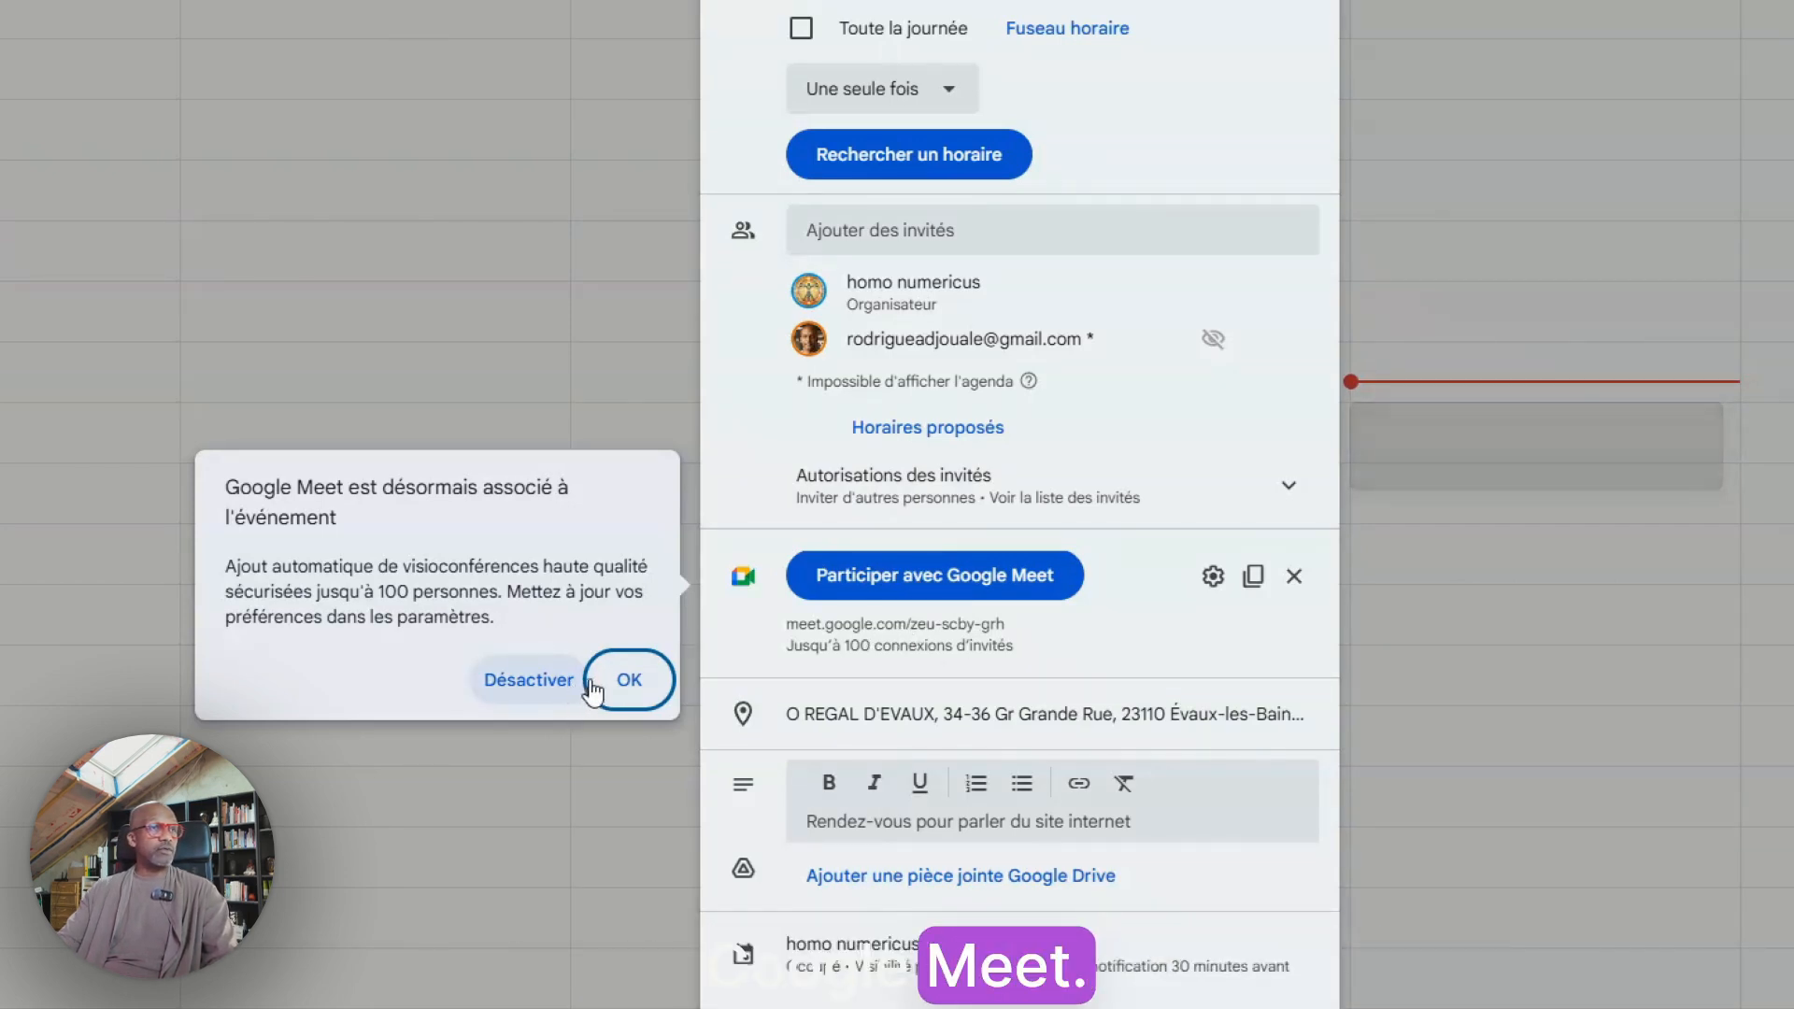
{"action": "left_click", "coordinate": [624, 681]}
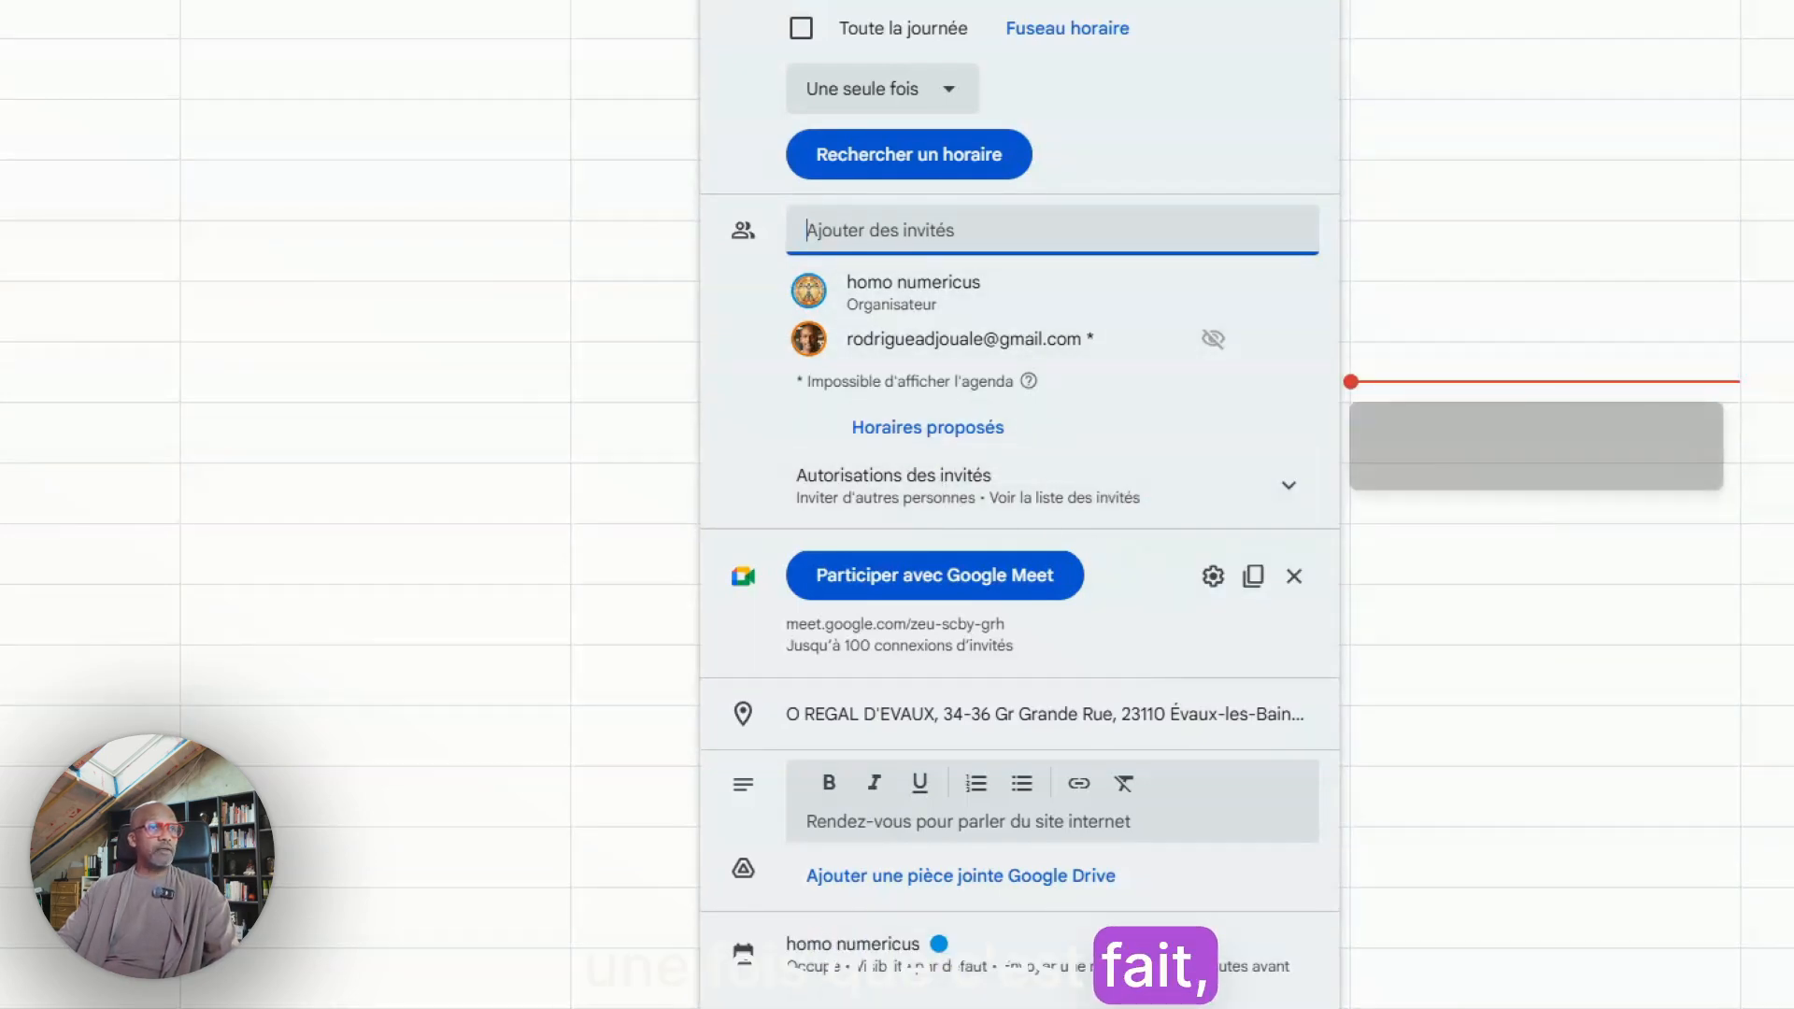
Save the event, send the invitation e-mails, and switch to Gmail to view the received invitation
{"action": "left_click", "coordinate": [1235, 992]}
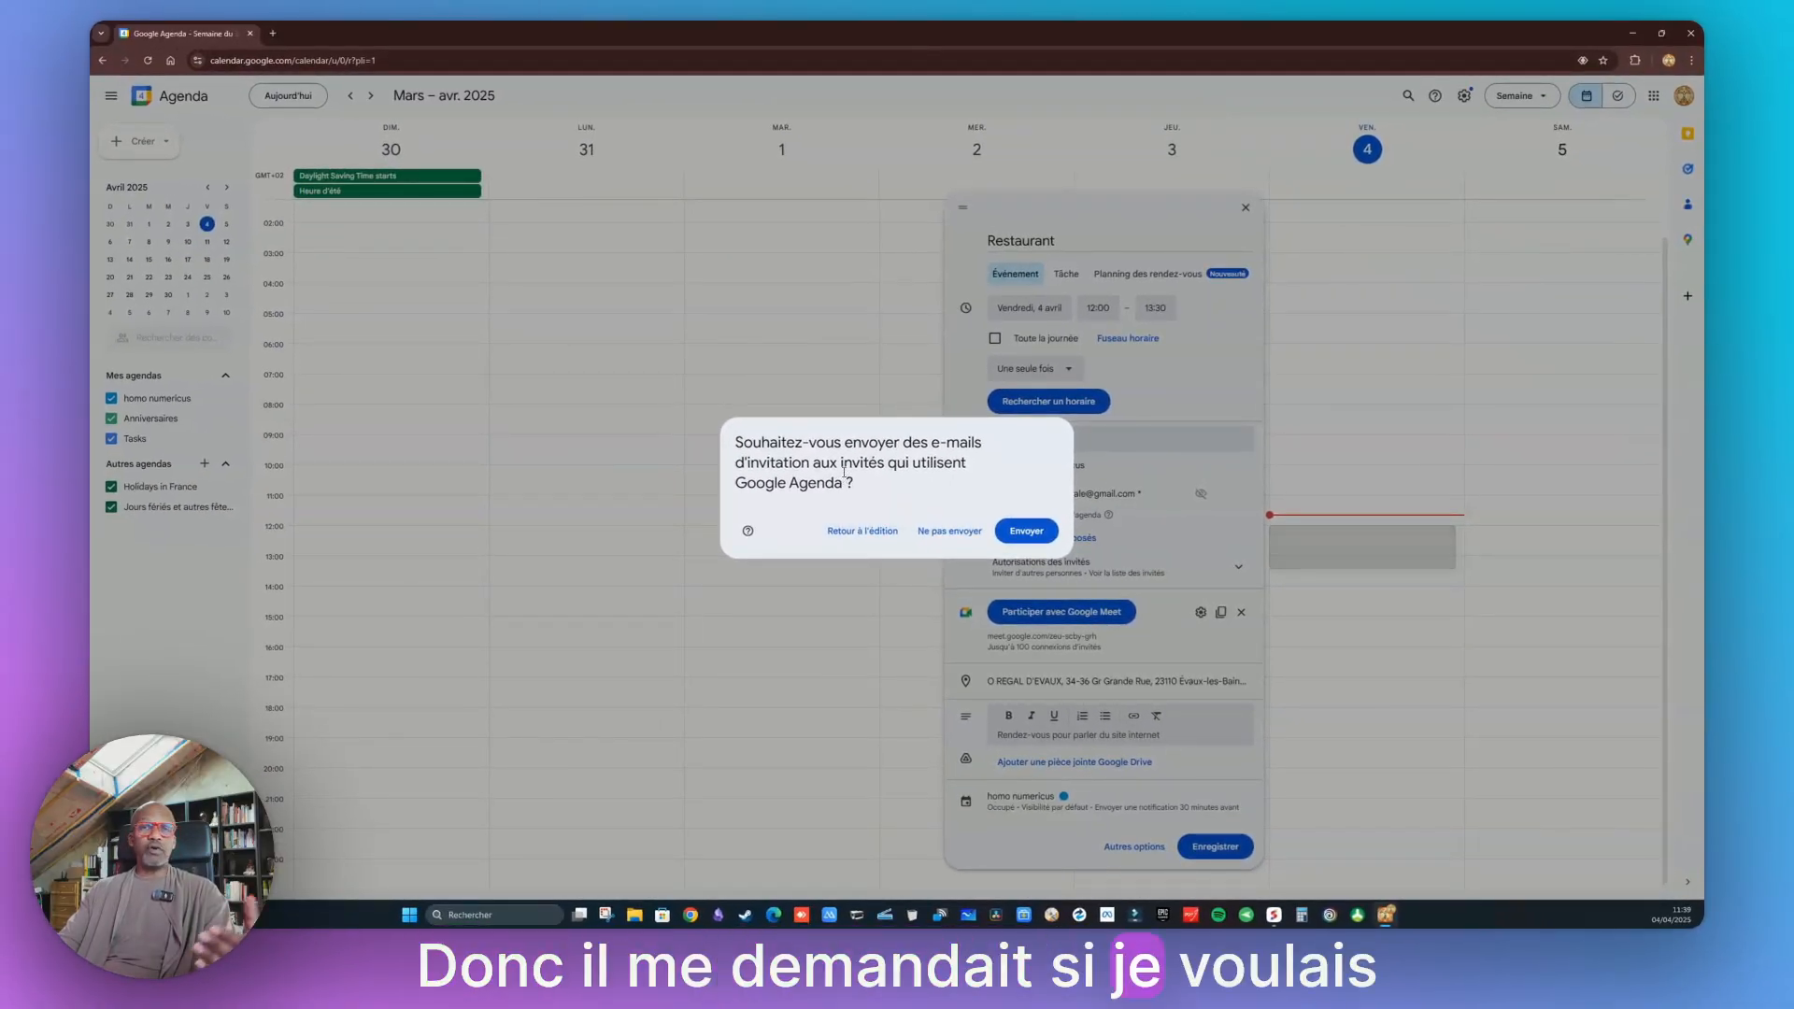
{"action": "left_click", "coordinate": [1025, 531]}
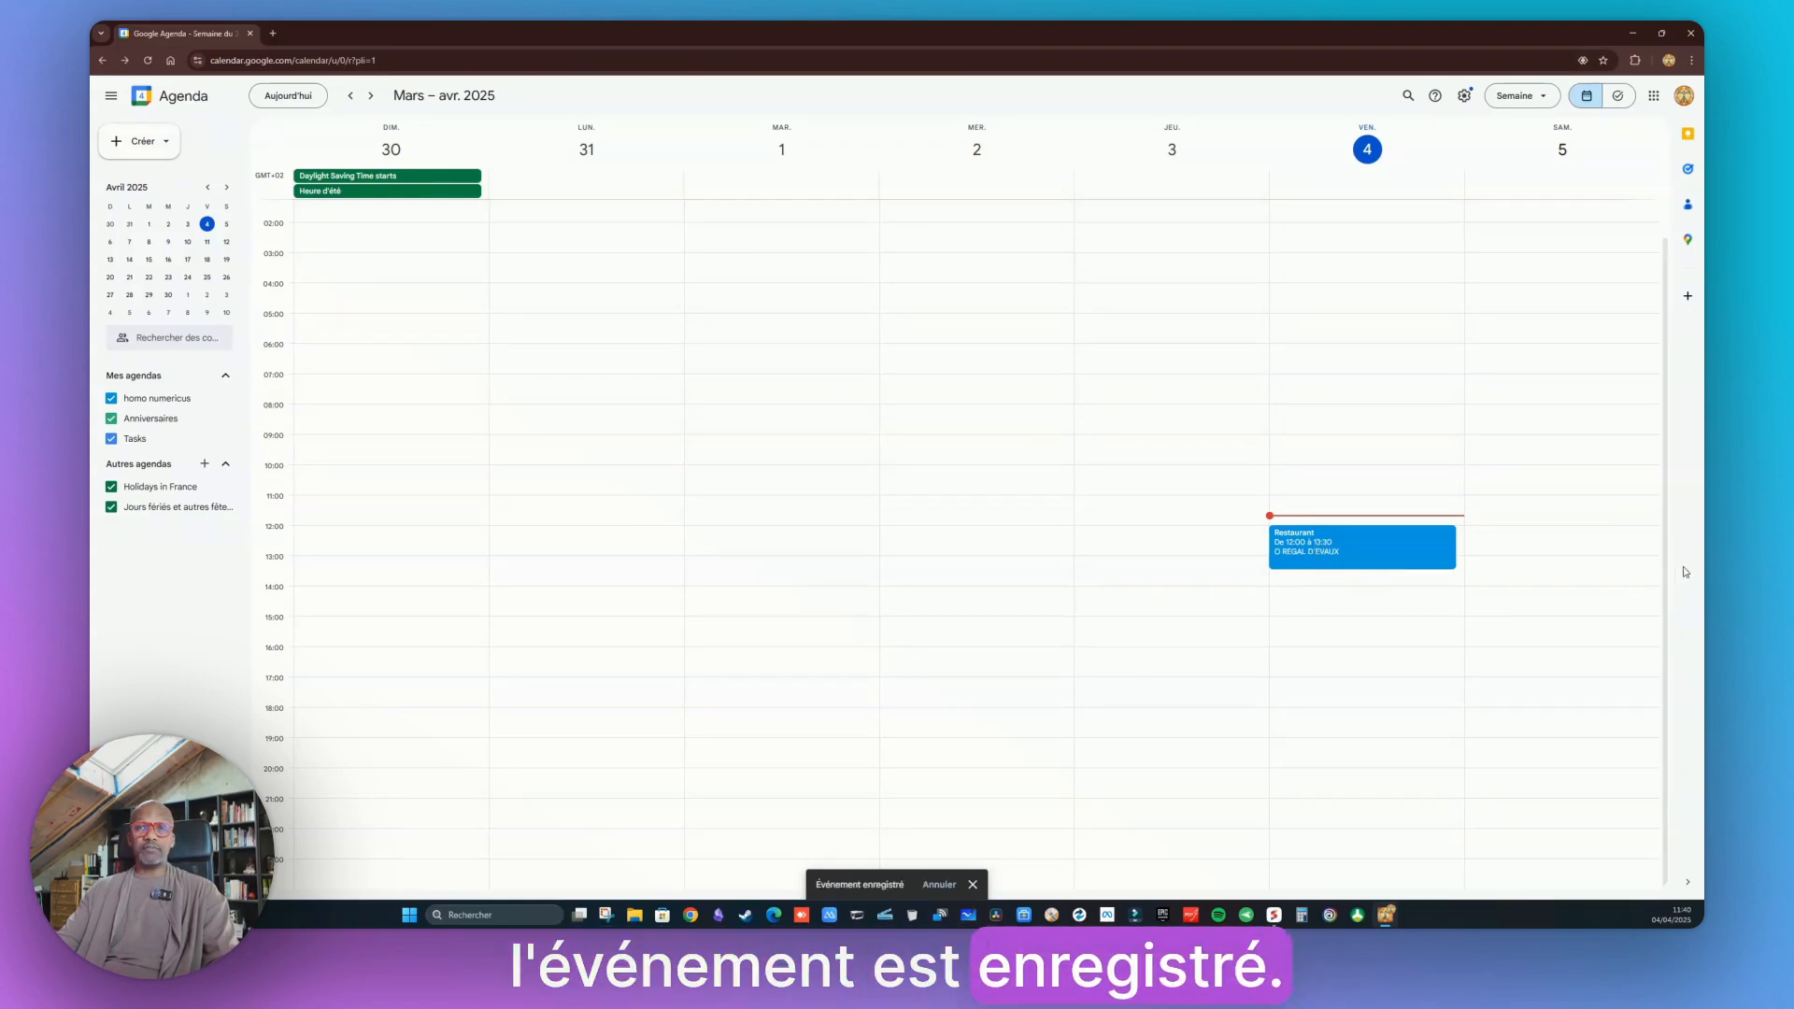
{"action": "key", "text": "alt+Tab"}
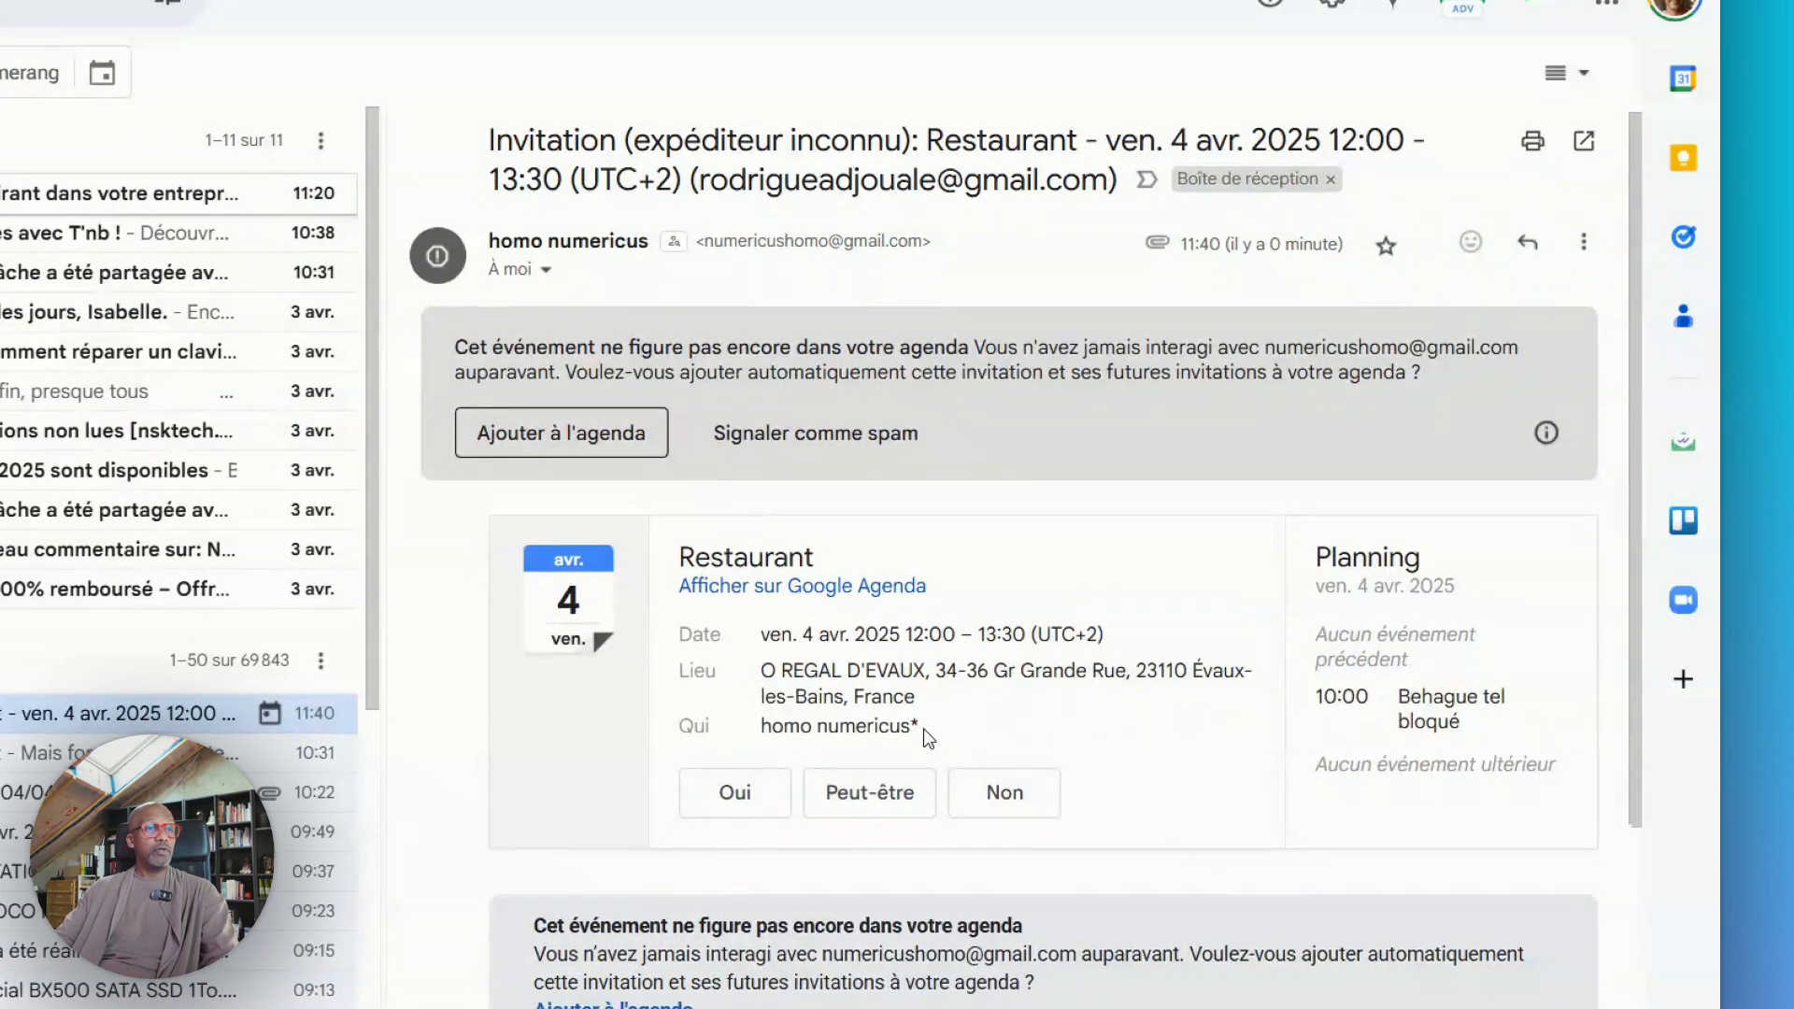
Answer Maybe to the restaurant invitation received in Gmail
{"action": "scroll", "coordinate": [923, 727], "scroll_direction": "down", "scroll_amount": 5}
{"action": "scroll", "coordinate": [925, 730], "scroll_direction": "up", "scroll_amount": 3}
{"action": "scroll", "coordinate": [928, 733], "scroll_direction": "up", "scroll_amount": 3}
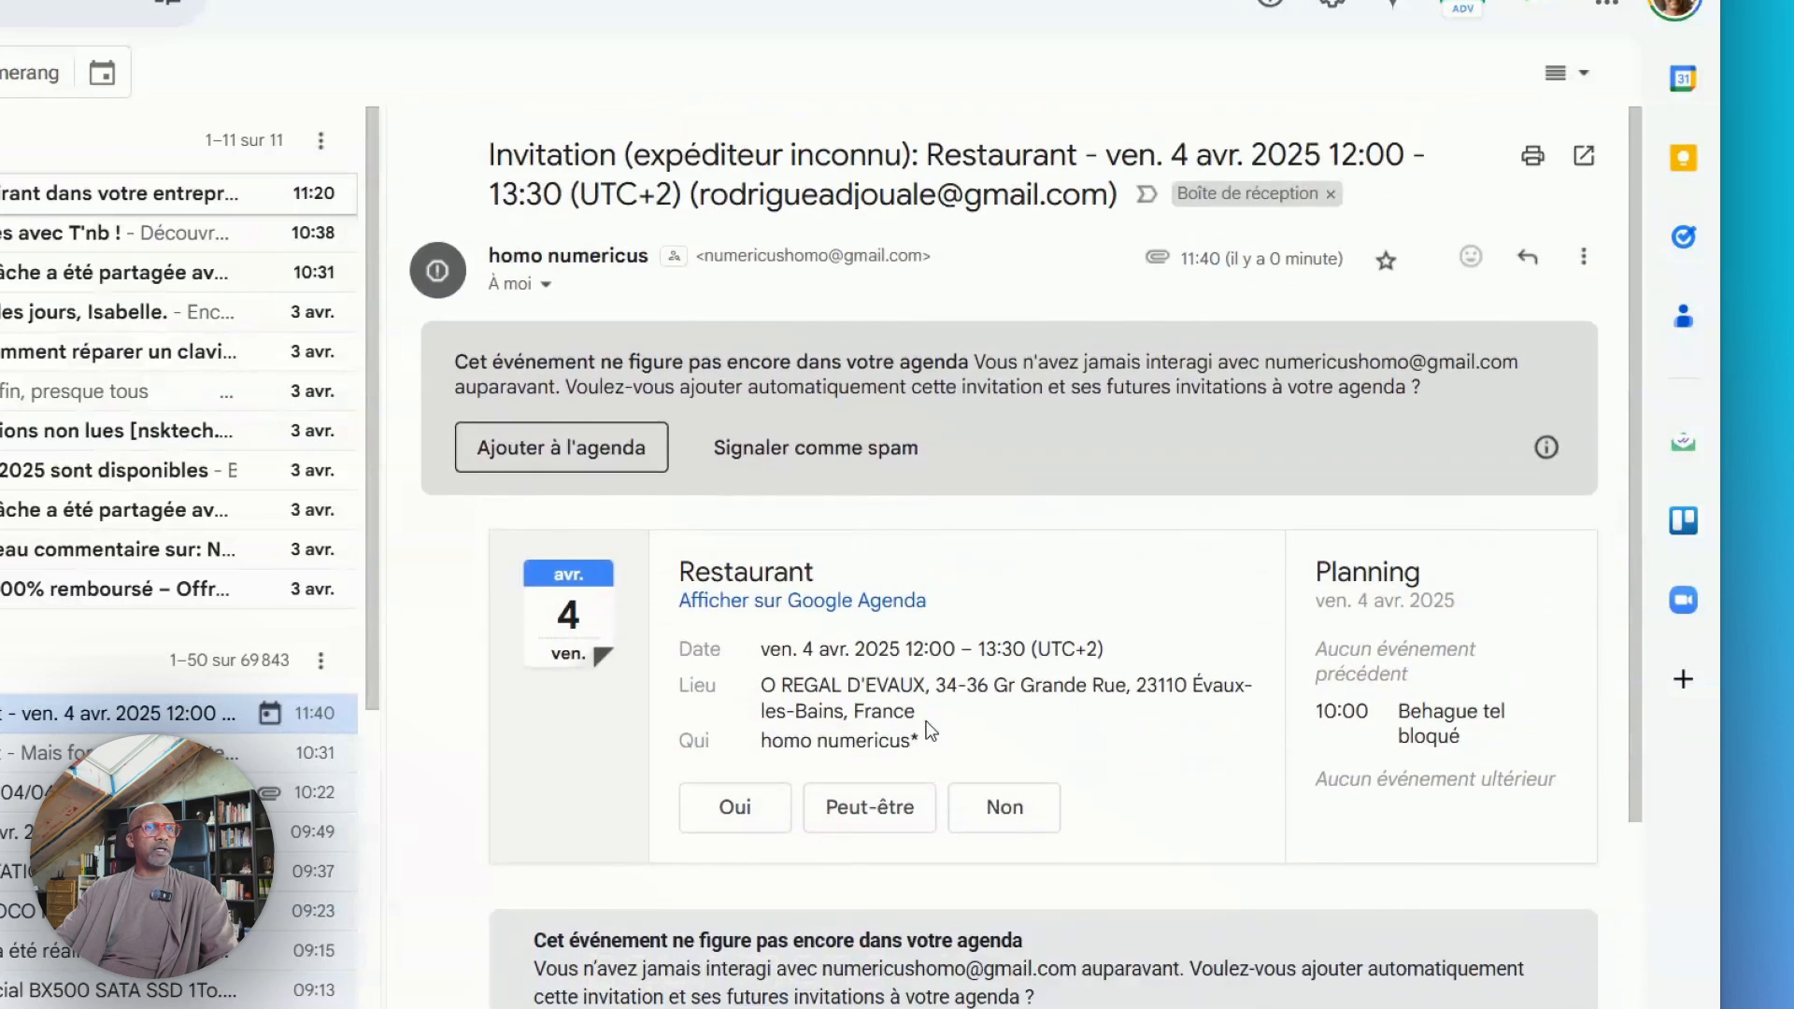
{"action": "left_click", "coordinate": [874, 803]}
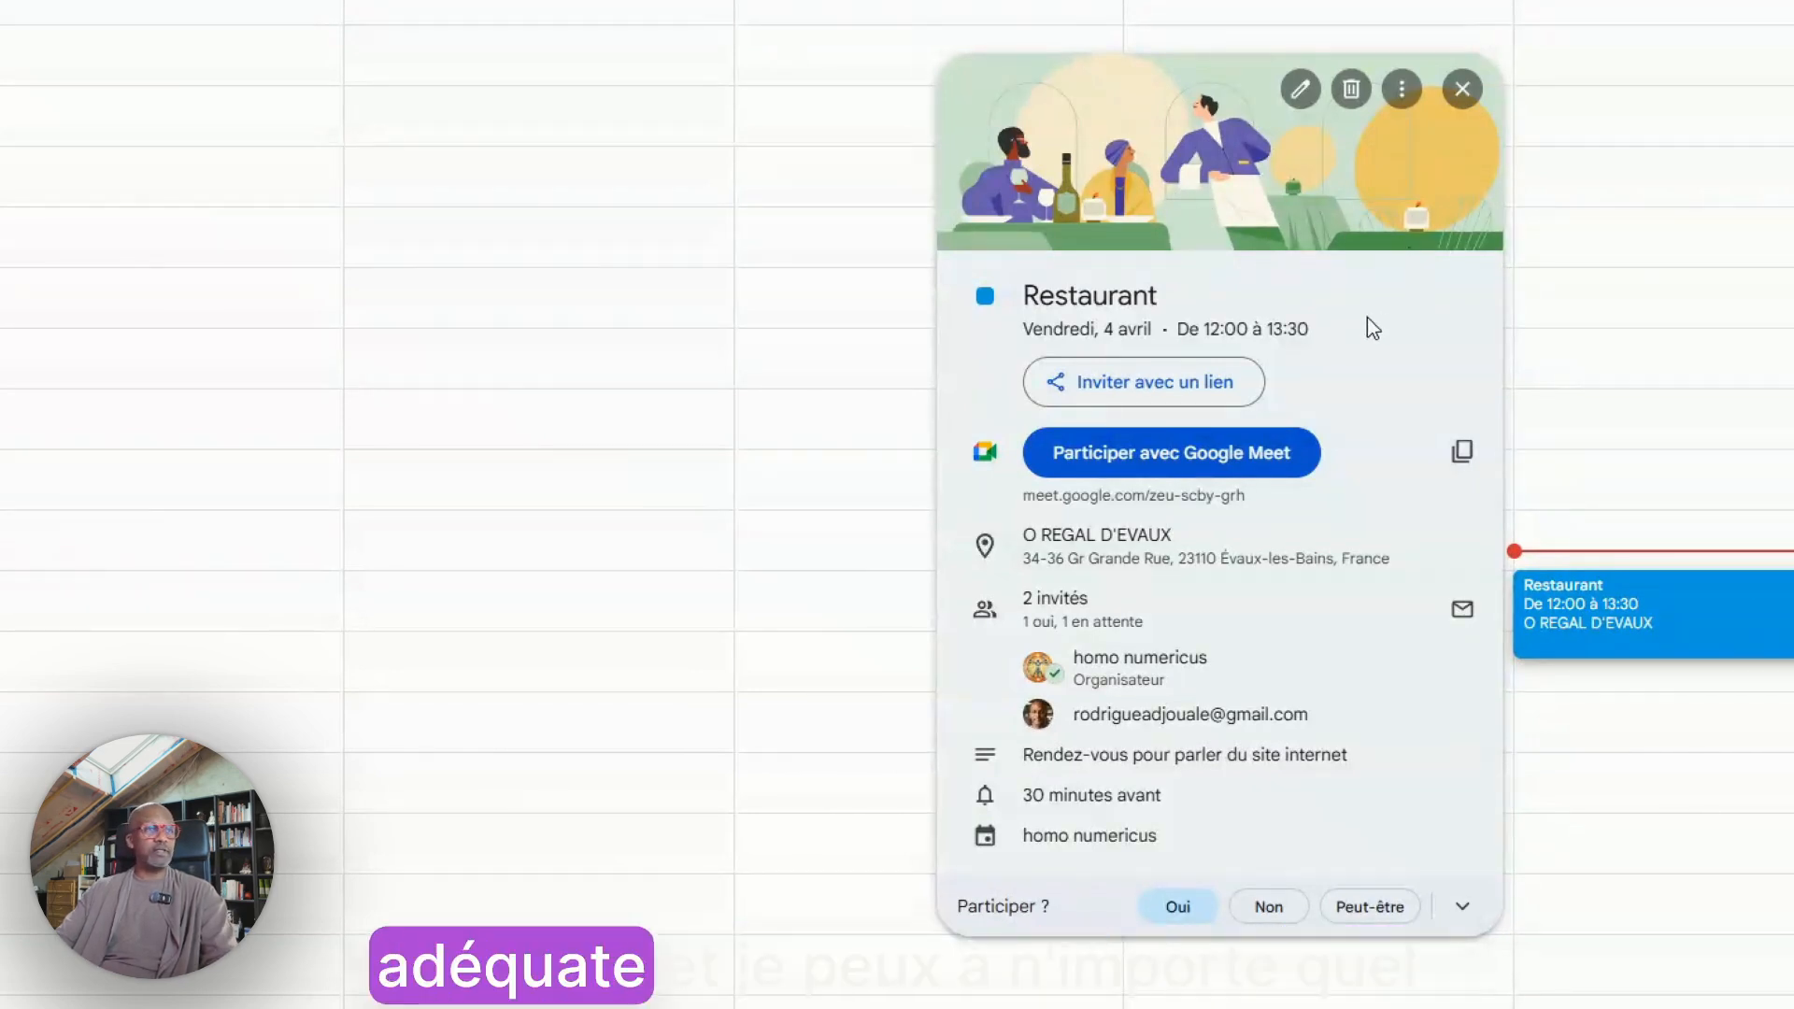
Open the Restaurant event for editing and add the description line penser à apporter l'ordinateur portable pour la demo
{"action": "left_click", "coordinate": [1300, 90]}
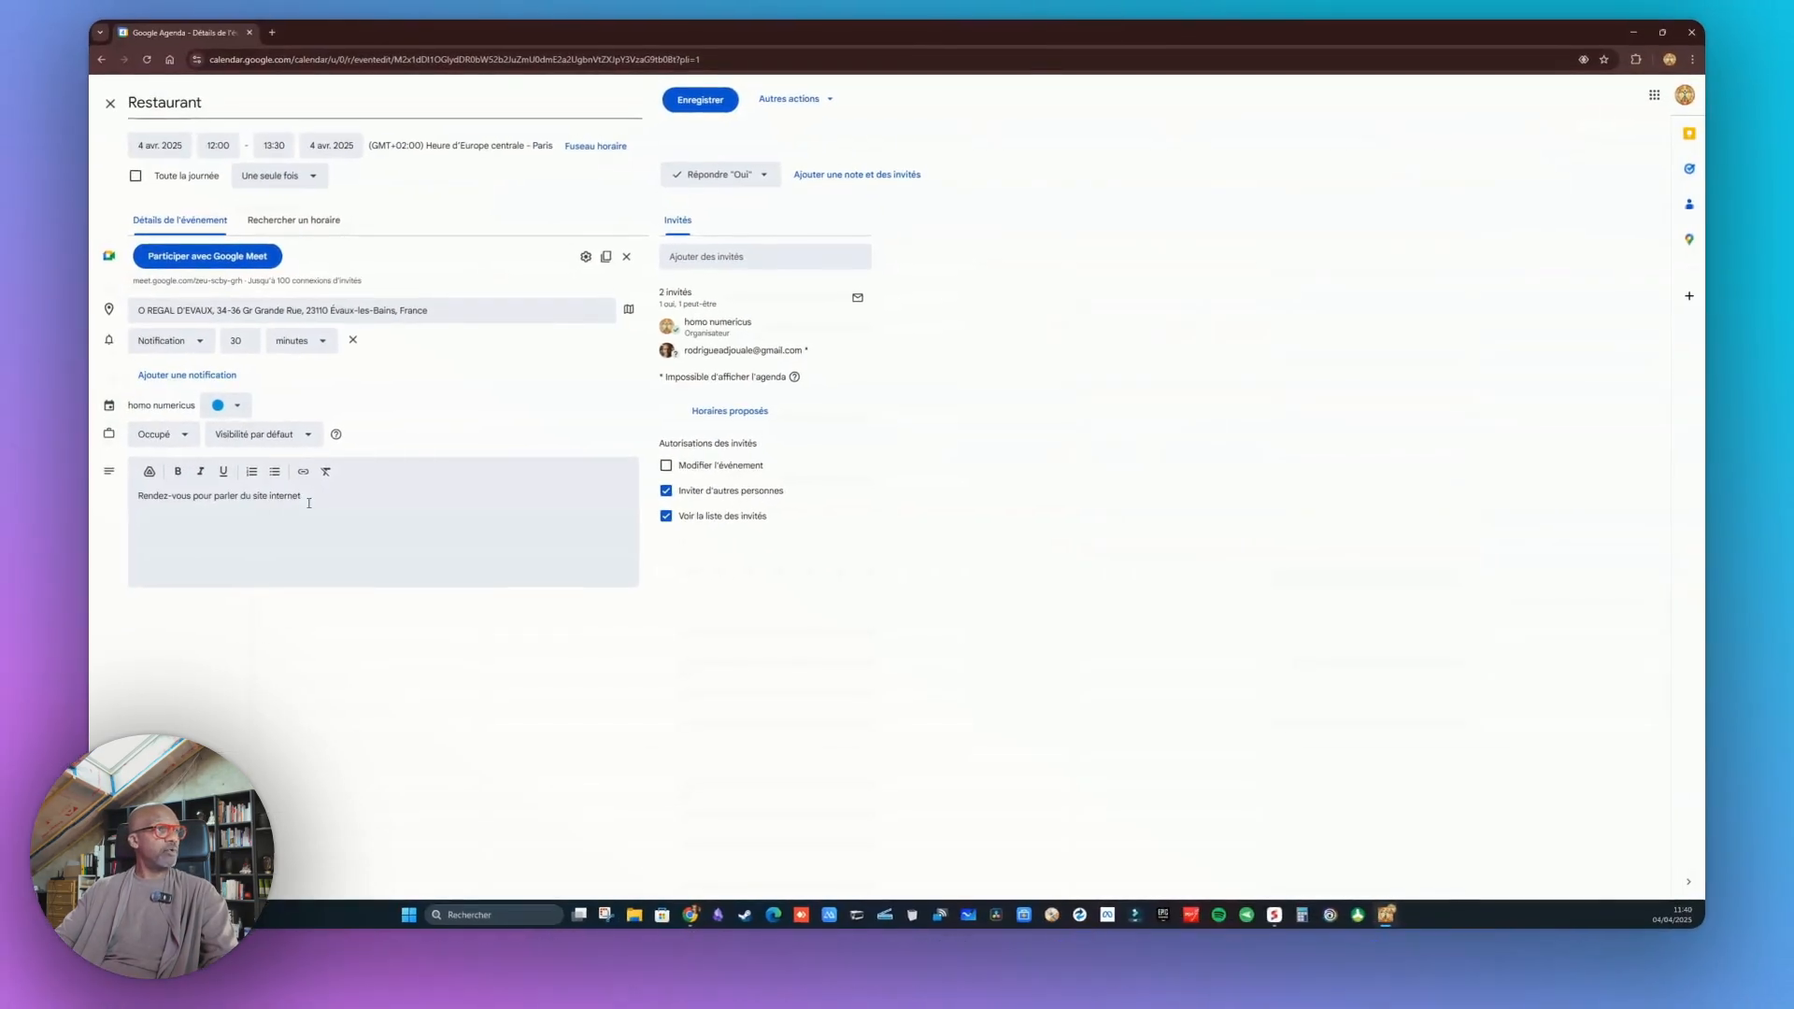
{"action": "left_click", "coordinate": [312, 502]}
{"action": "type", "text": "pens"}
{"action": "type", "text": "er à appo"}
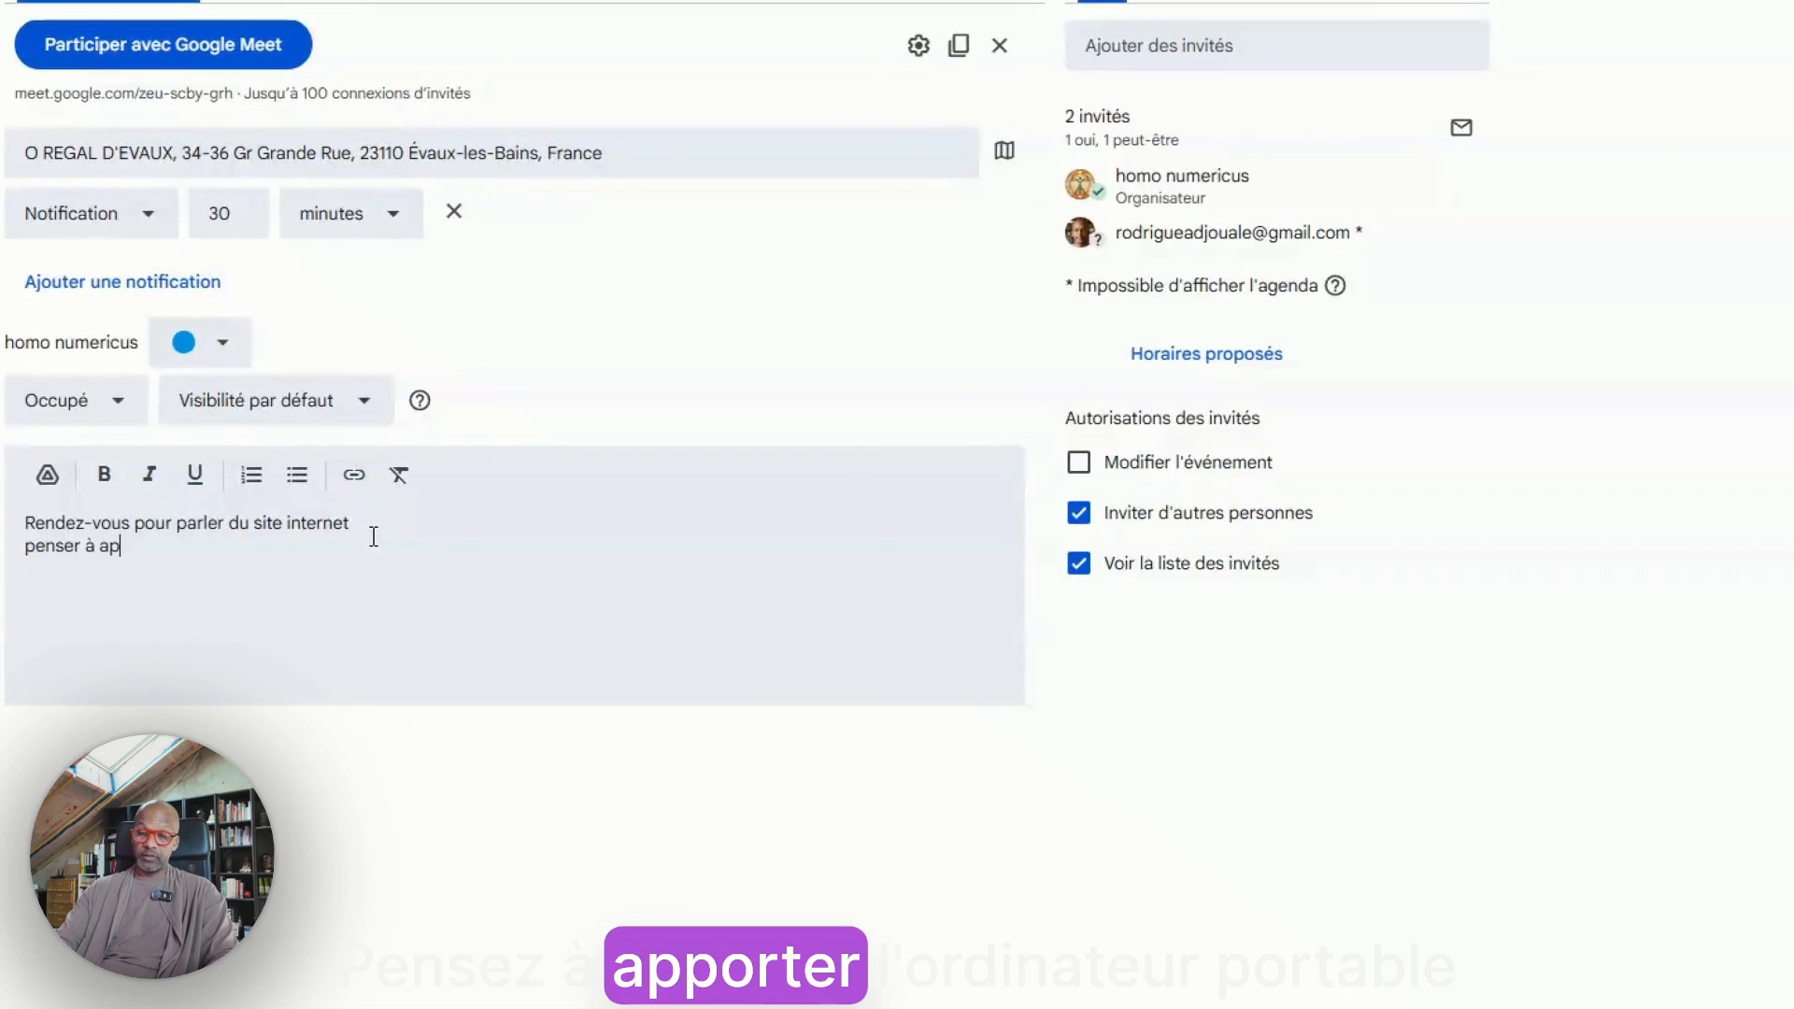
{"action": "type", "text": "rter l'"}
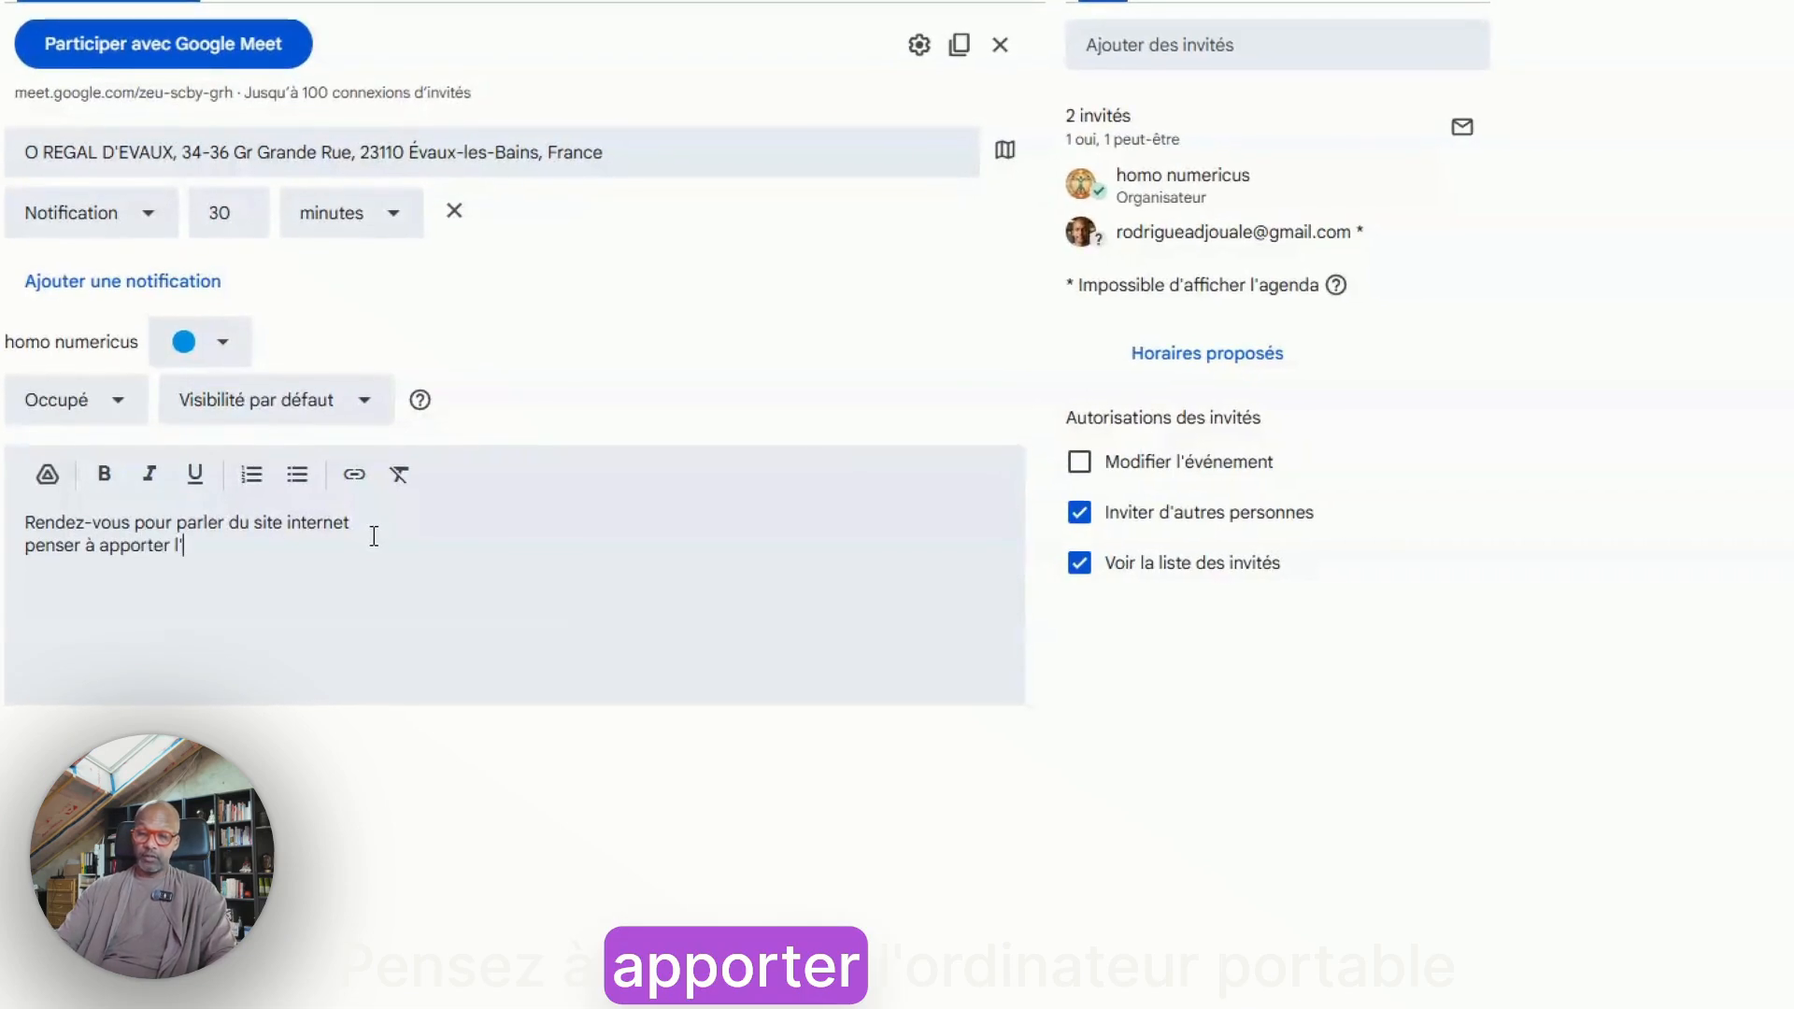
{"action": "type", "text": "ordinateur p"}
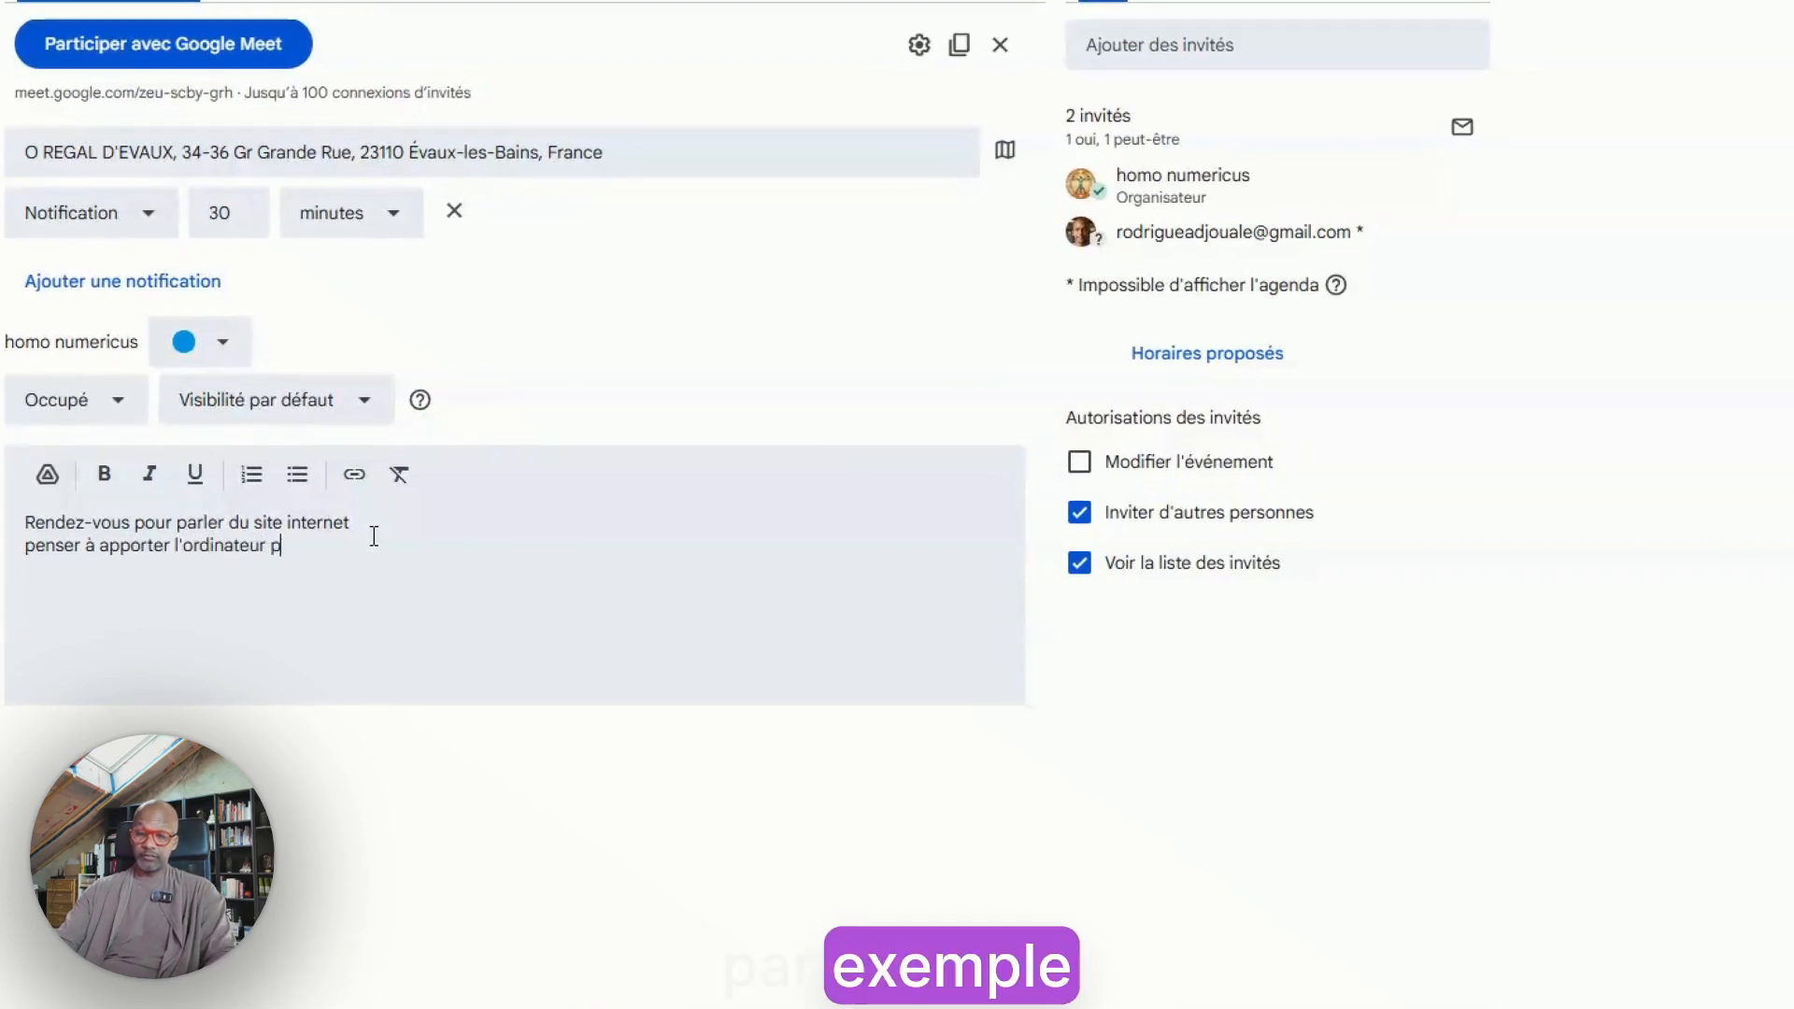
{"action": "type", "text": "ortable pour la demo"}
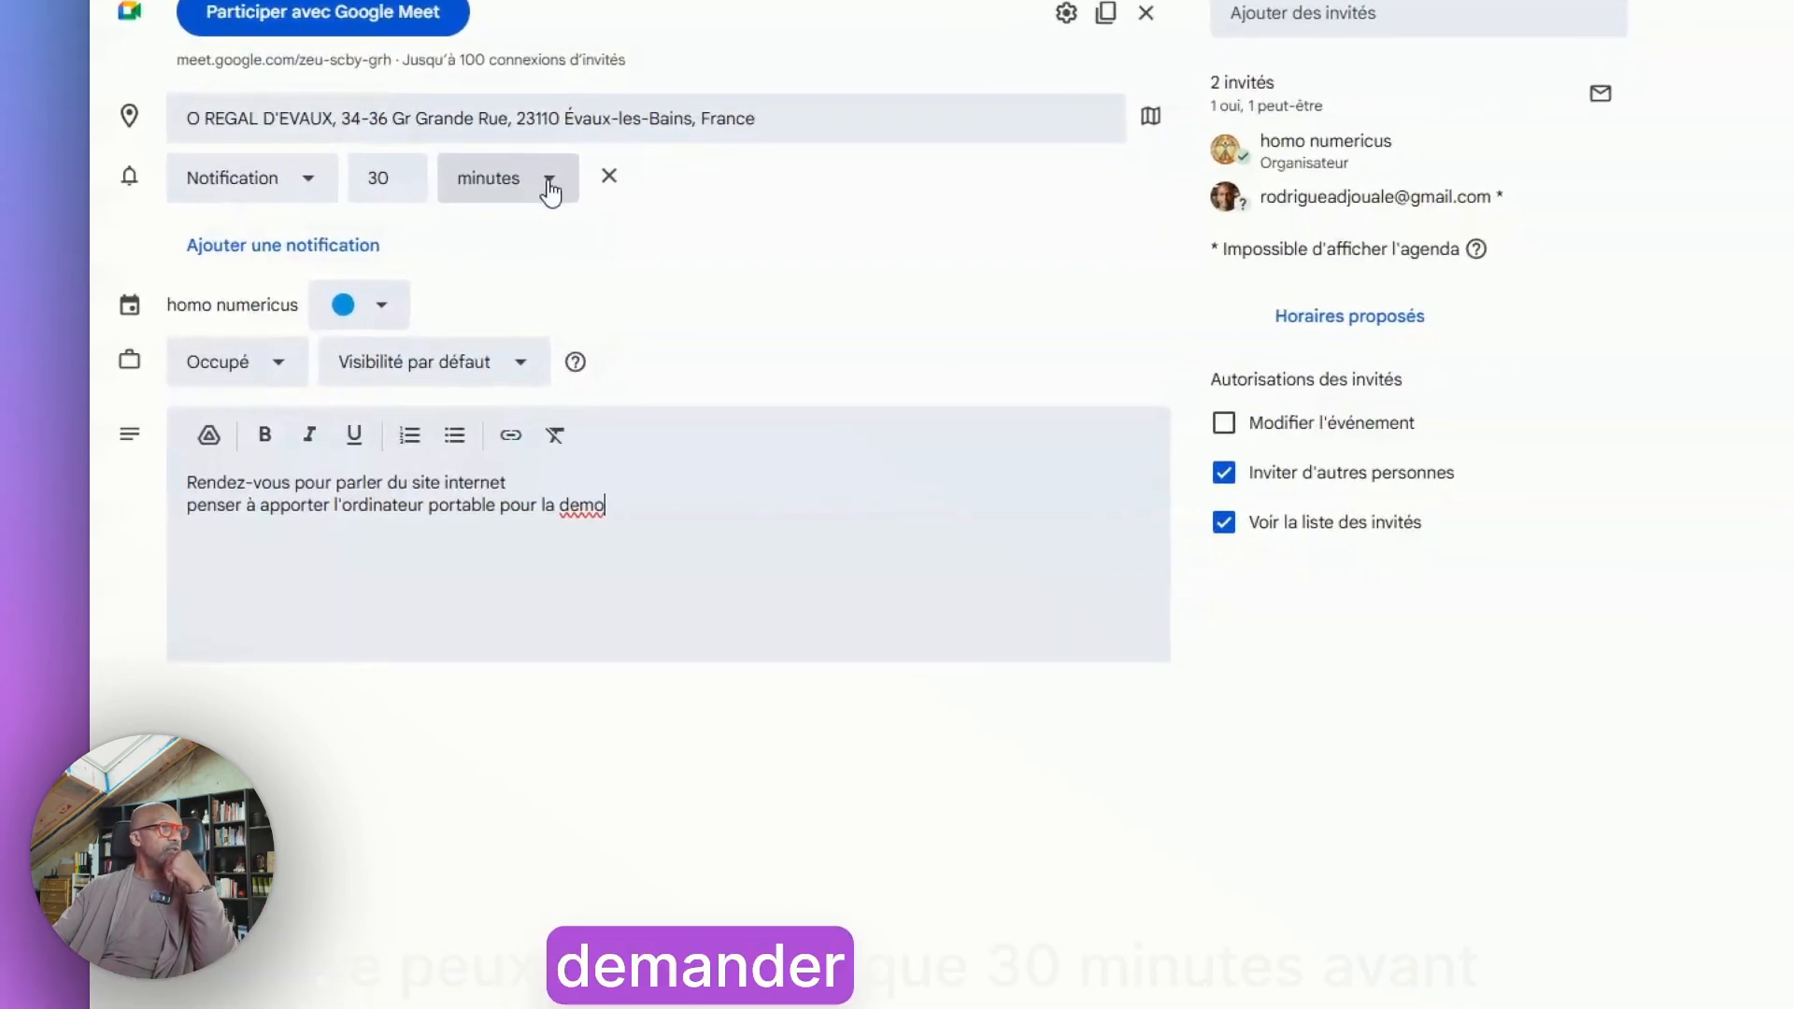
Replace the 30-minute reminder with a 10-minute notification and save the event without sending update e-mails
{"action": "left_click", "coordinate": [550, 179]}
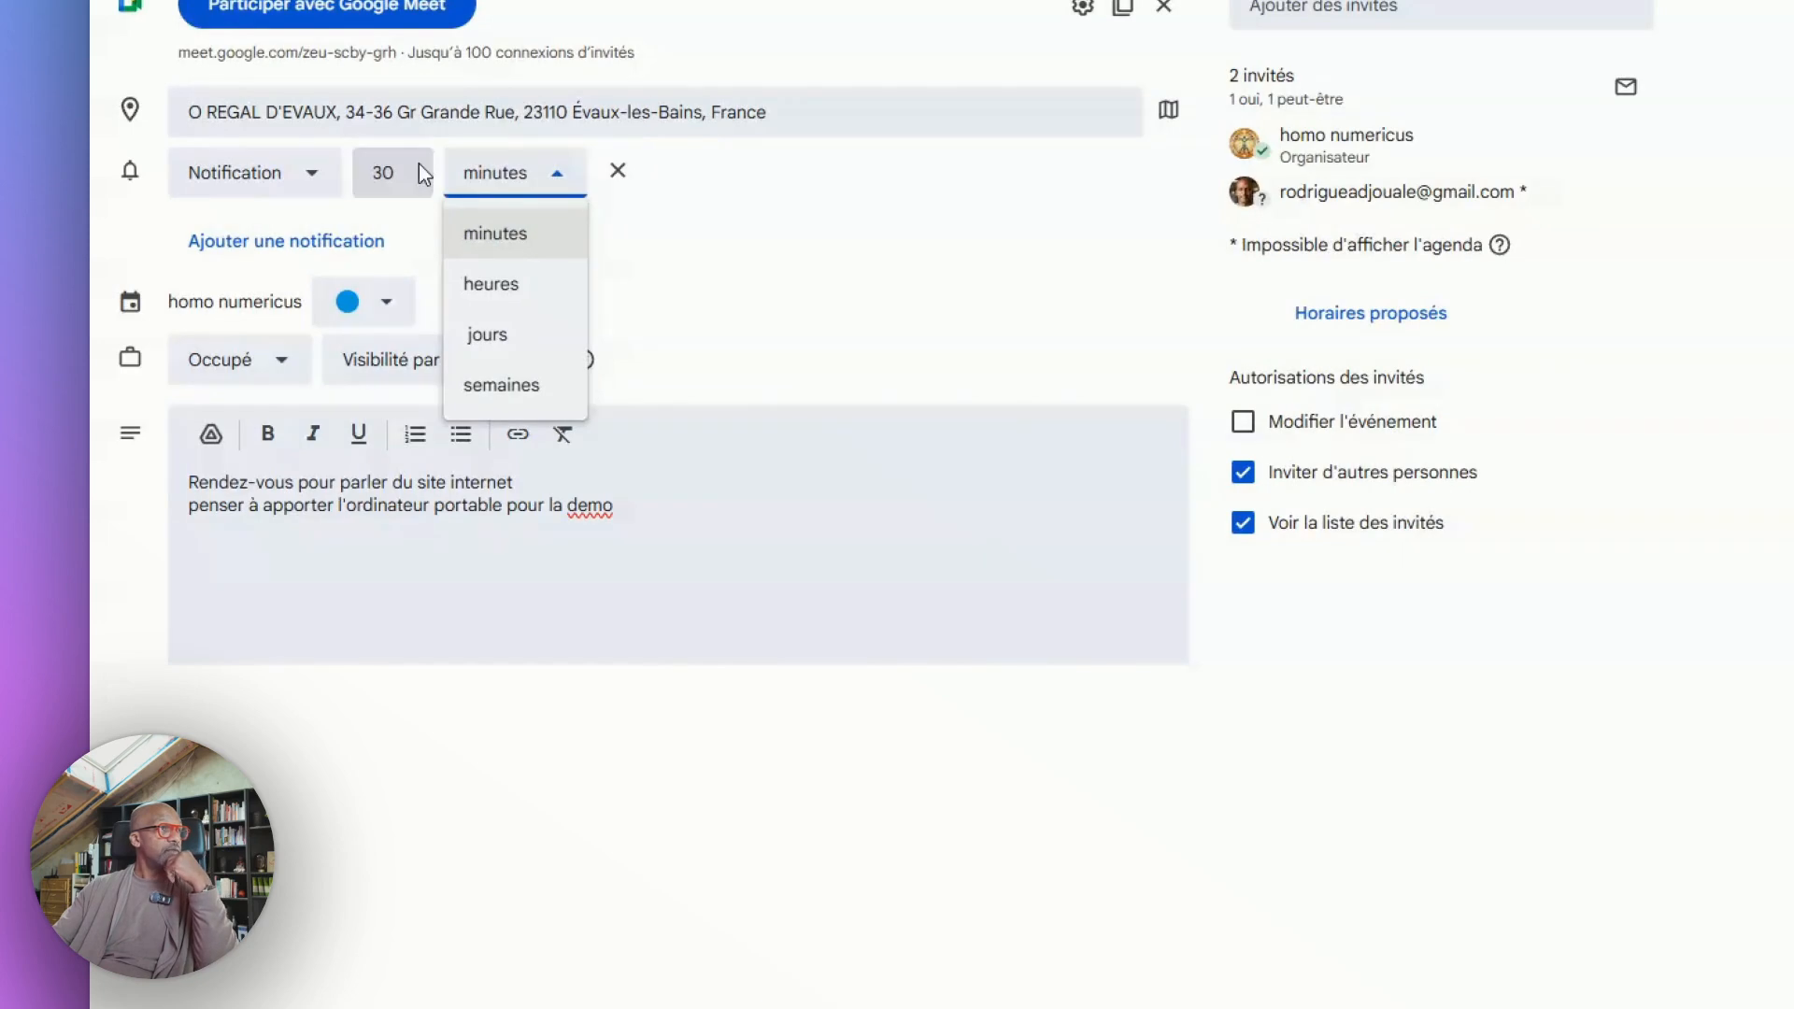
{"action": "left_click", "coordinate": [619, 171]}
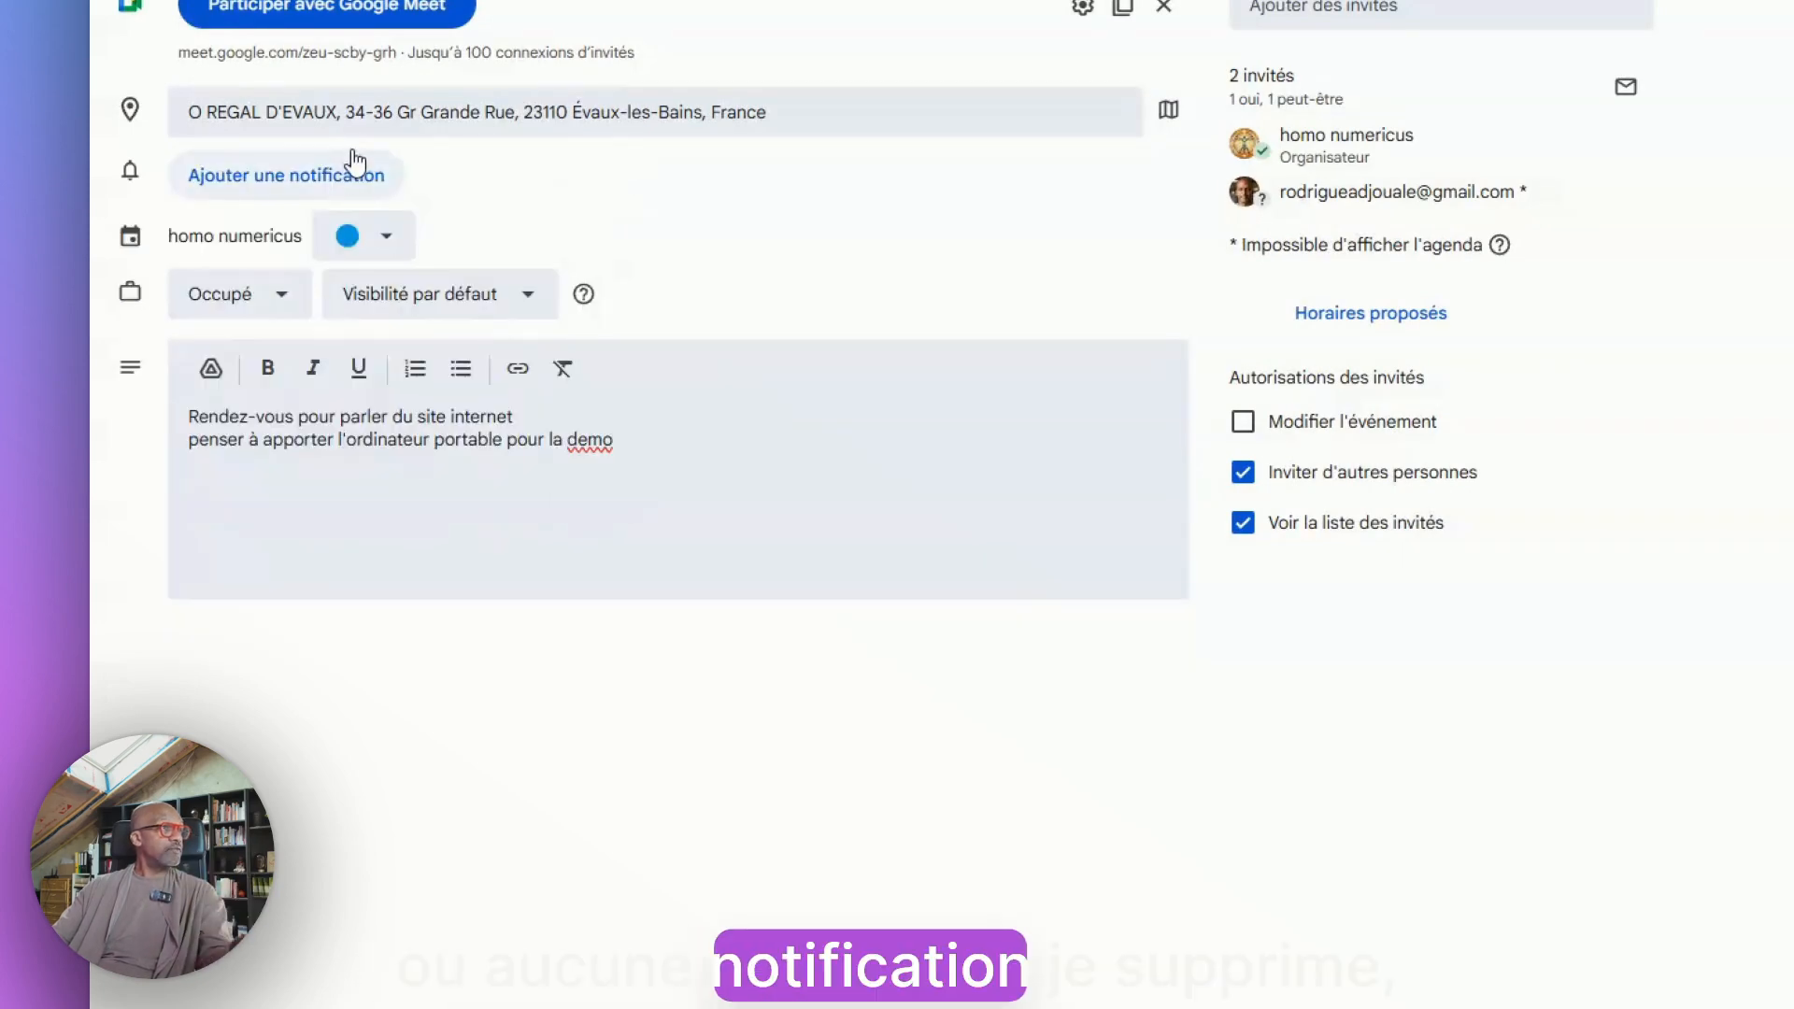
{"action": "left_click", "coordinate": [324, 184]}
{"action": "left_click", "coordinate": [297, 189]}
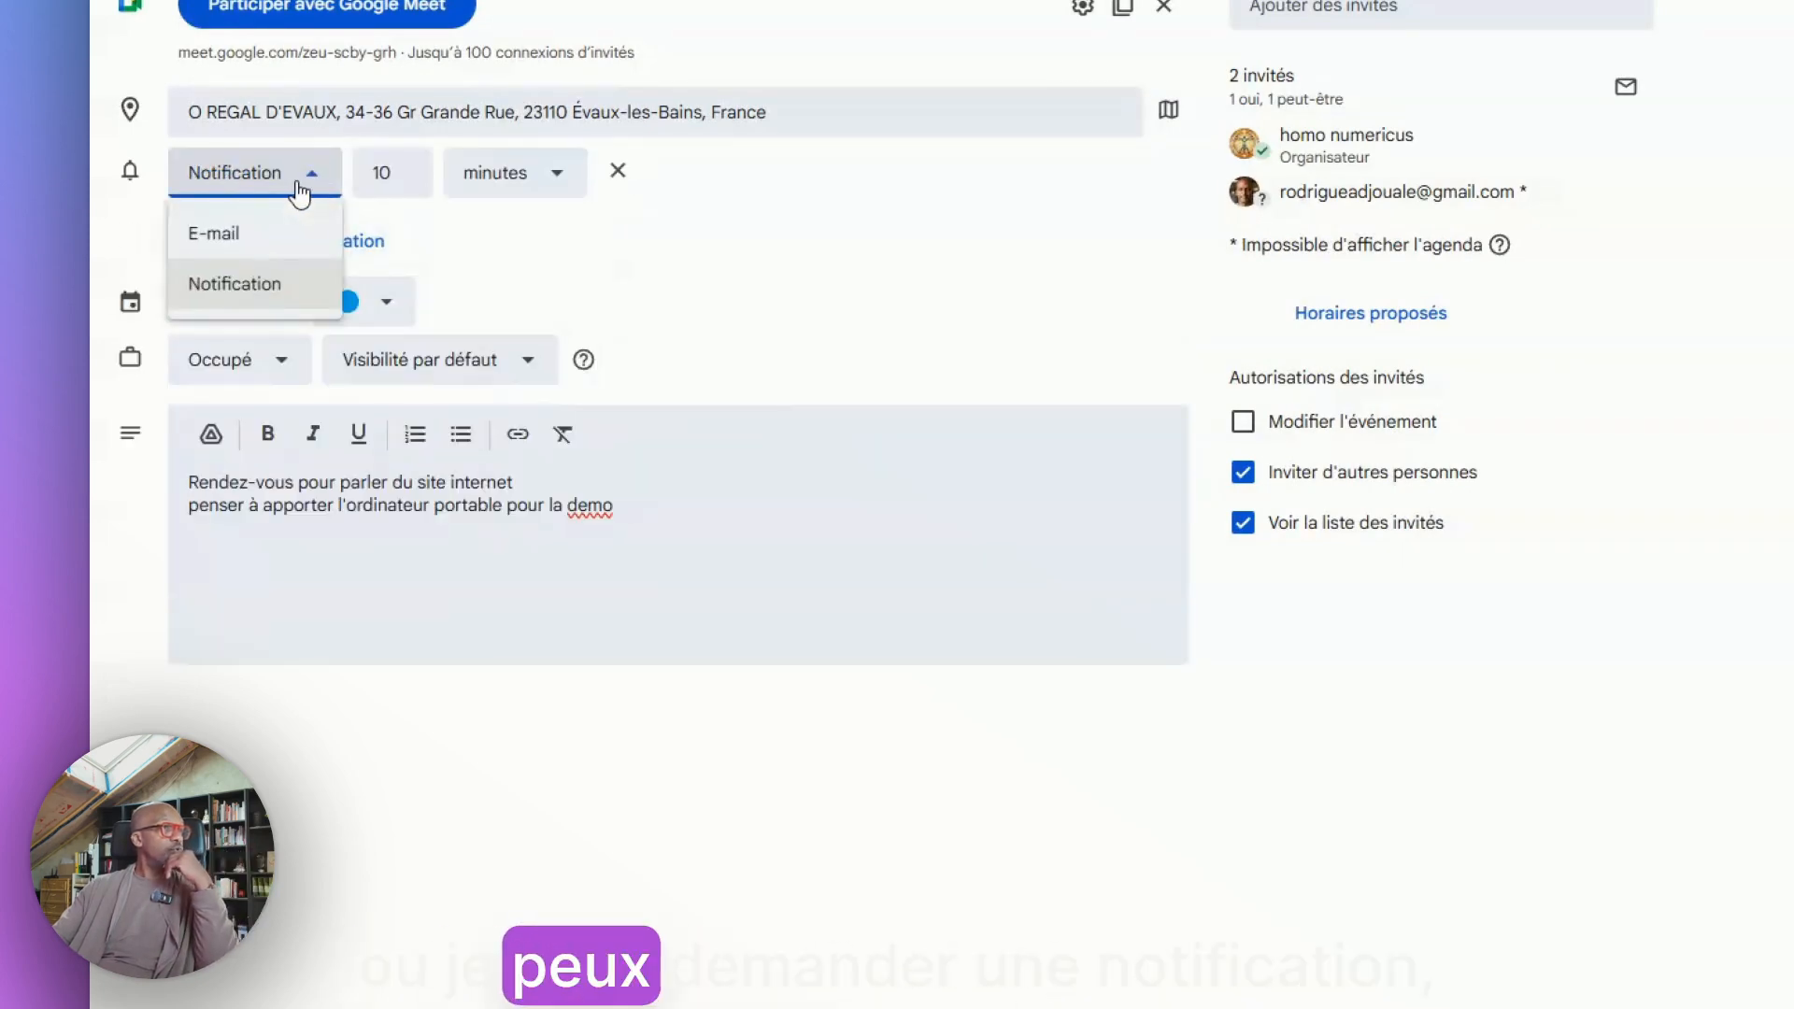
{"action": "left_click", "coordinate": [407, 165]}
{"action": "left_click", "coordinate": [404, 183]}
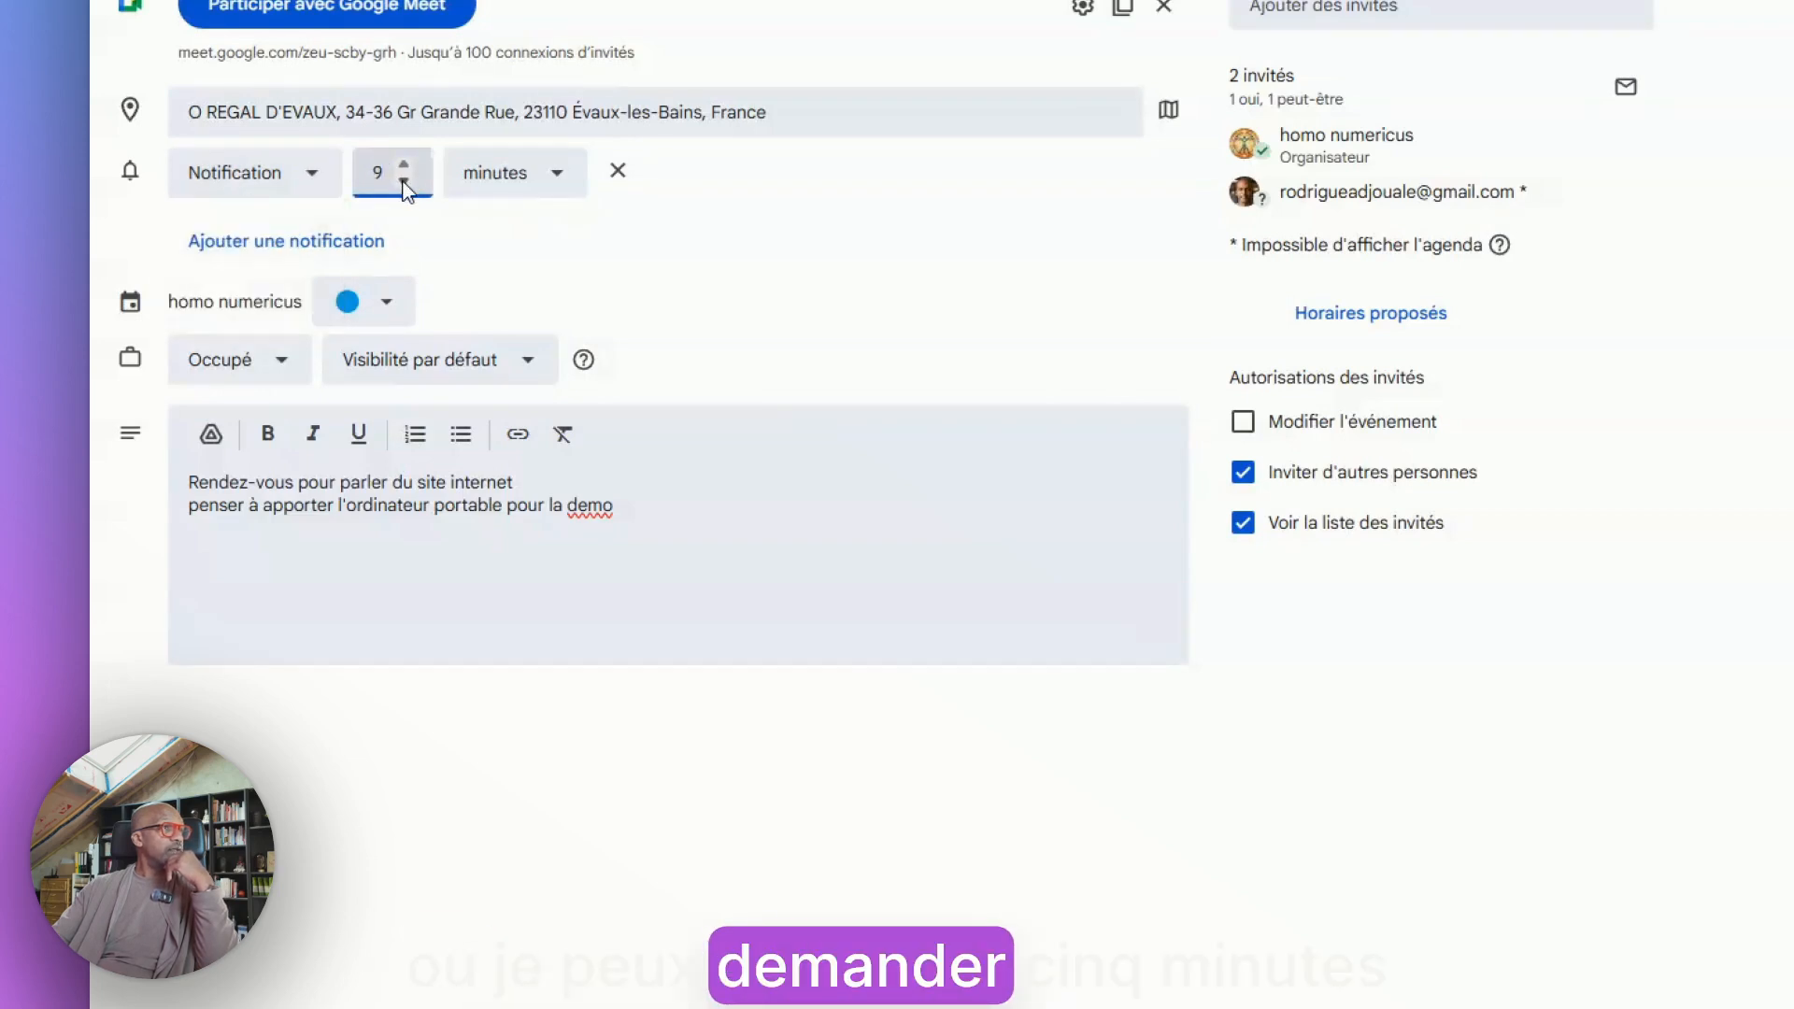
{"action": "left_click", "coordinate": [405, 164]}
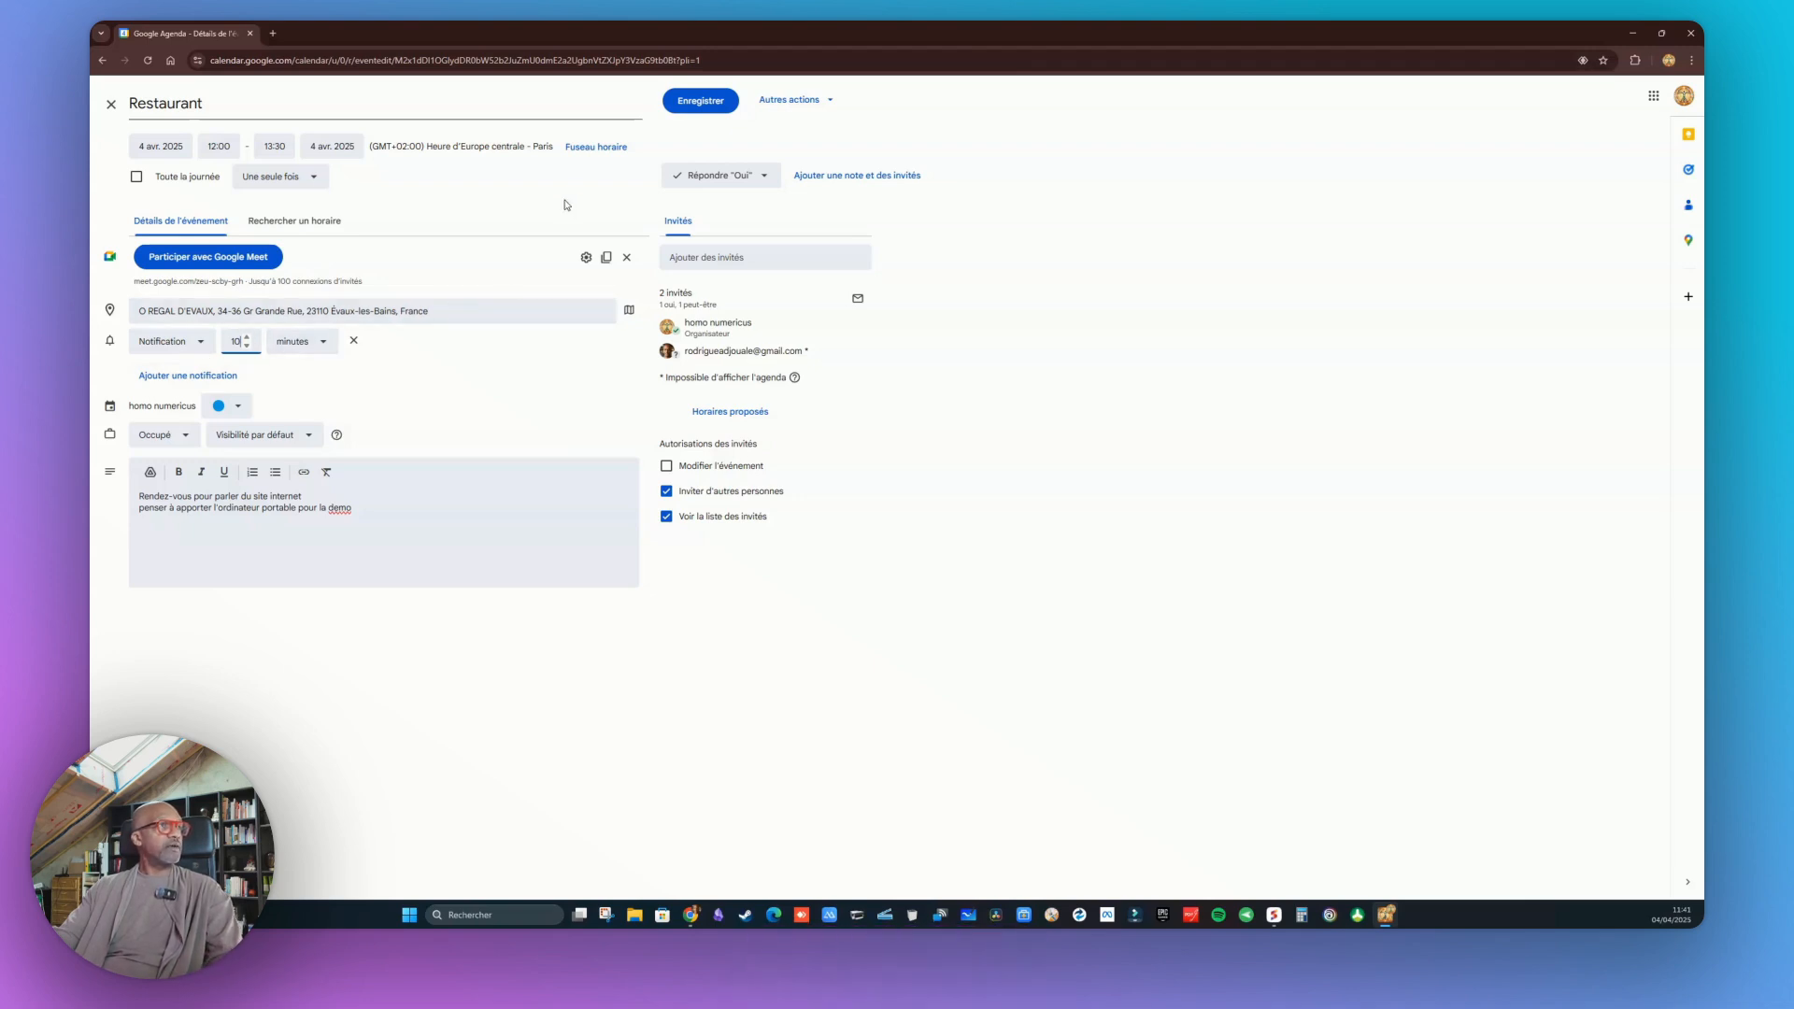
{"action": "left_click", "coordinate": [700, 100]}
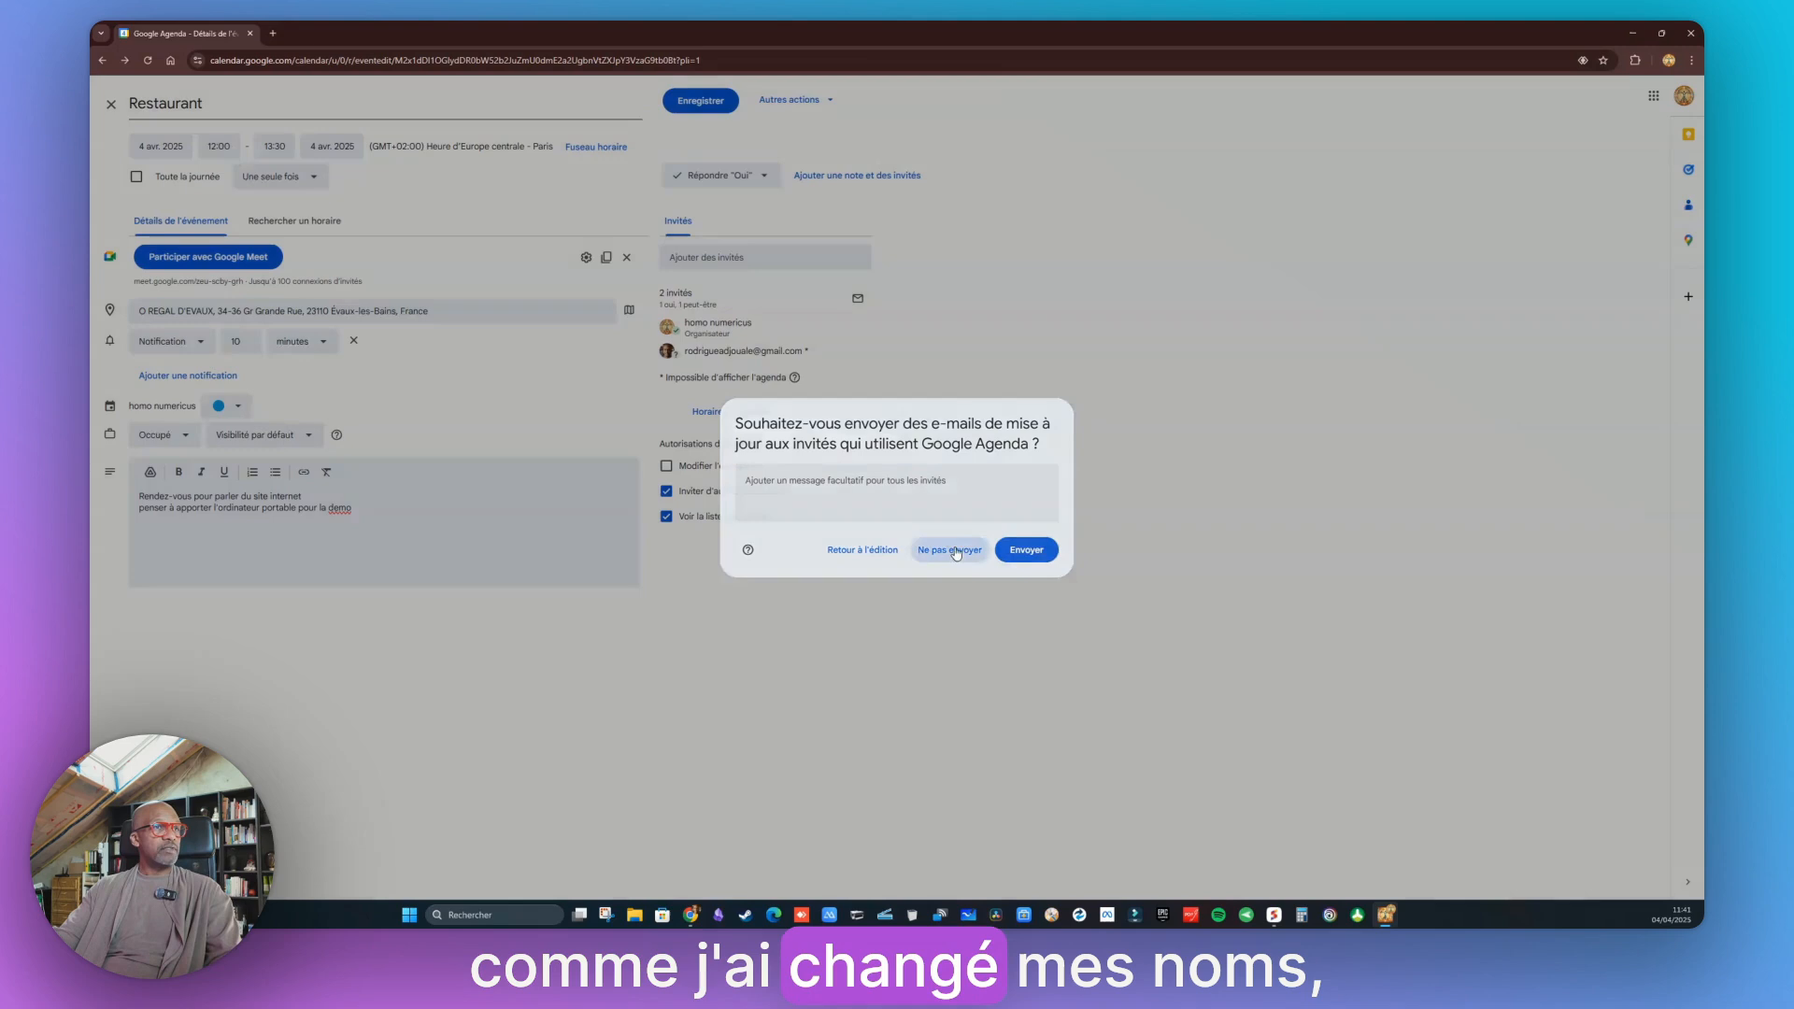
{"action": "left_click", "coordinate": [949, 549]}
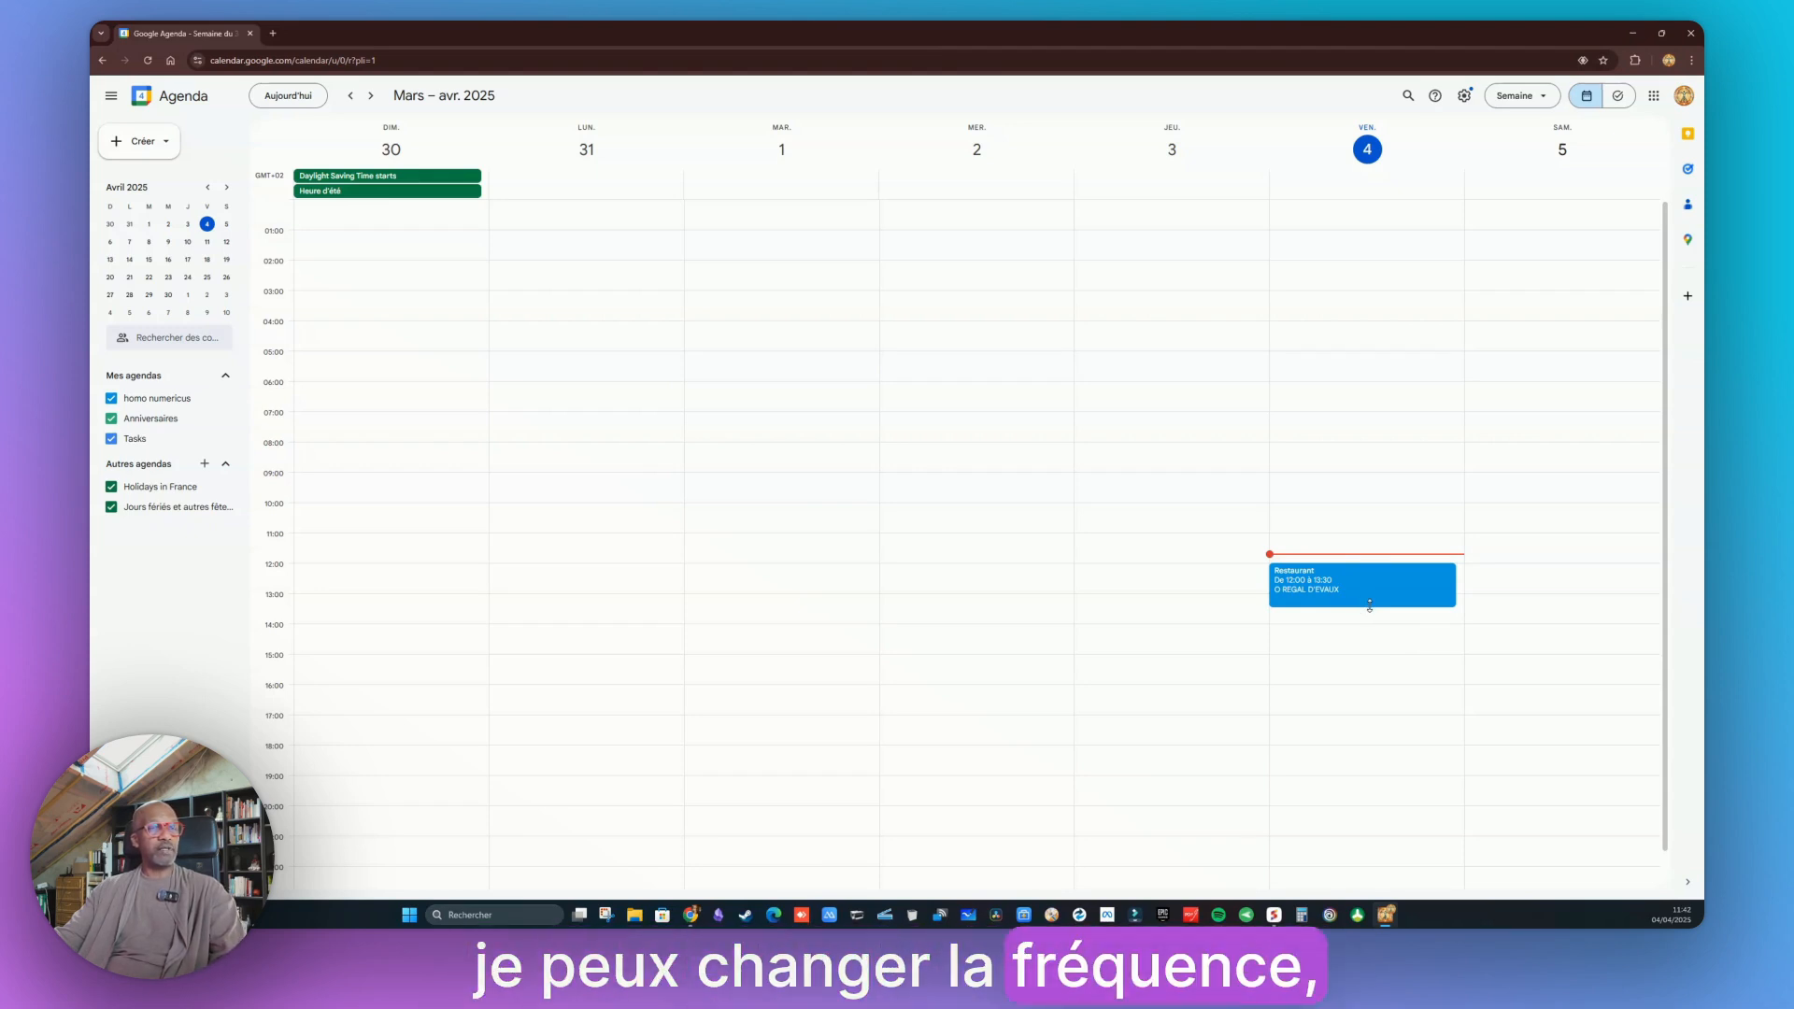
Extend the Restaurant event to end at 14:00 and send the update e-mails to guests
{"action": "left_click_drag", "start_coordinate": [1369, 606], "coordinate": [1438, 650]}
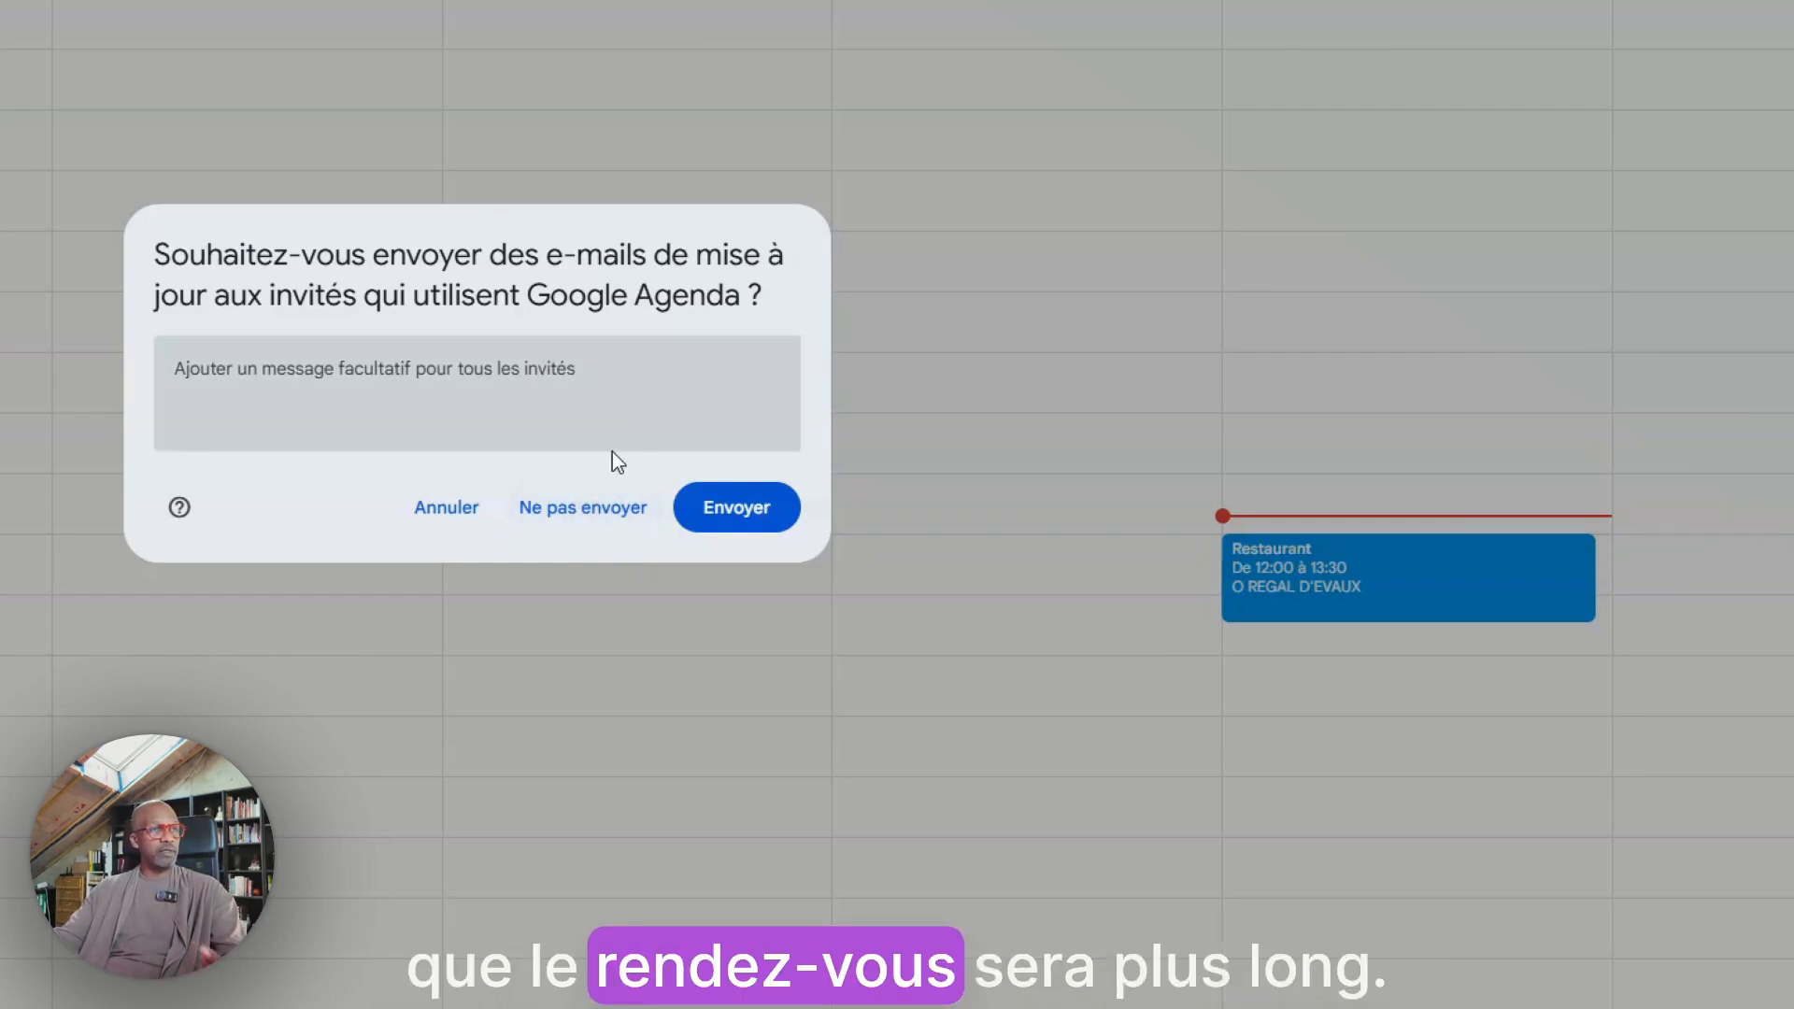
{"action": "left_click", "coordinate": [728, 516]}
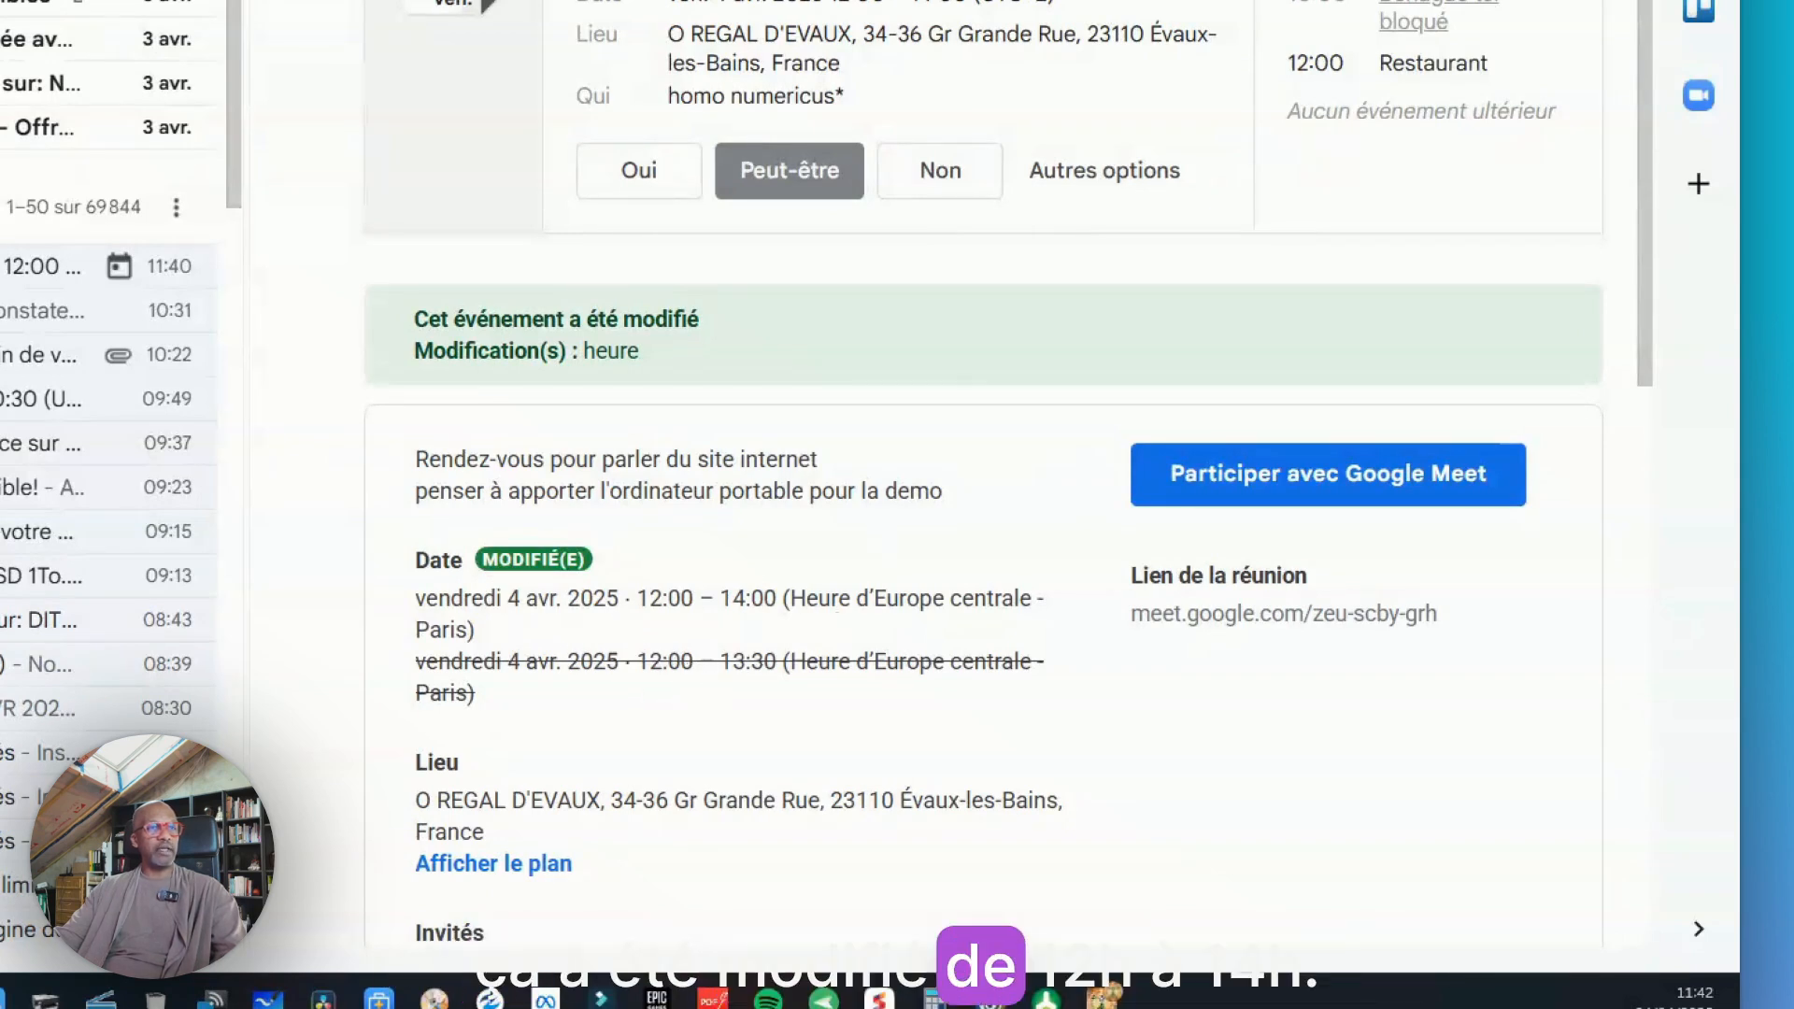
Start a new event titled marche 5 km on Friday 4 April and open its full options
{"action": "key", "text": "ctrl+Tab"}
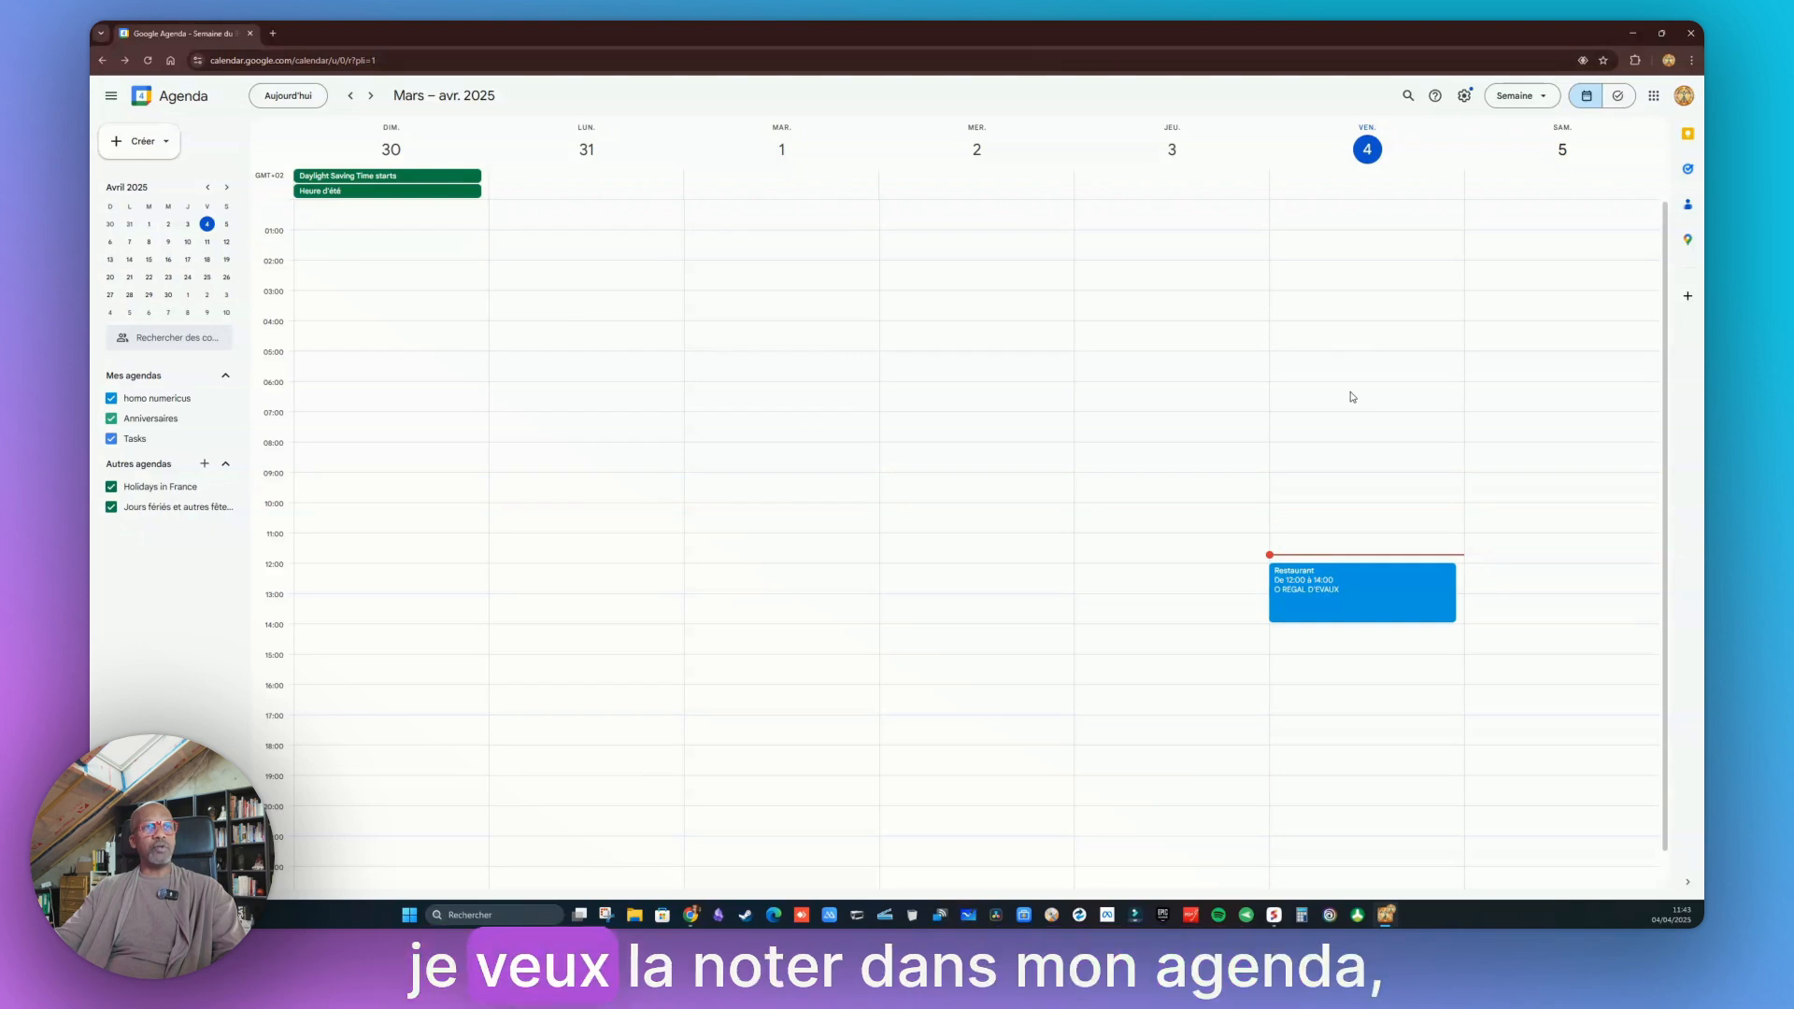
{"action": "left_click", "coordinate": [1350, 396]}
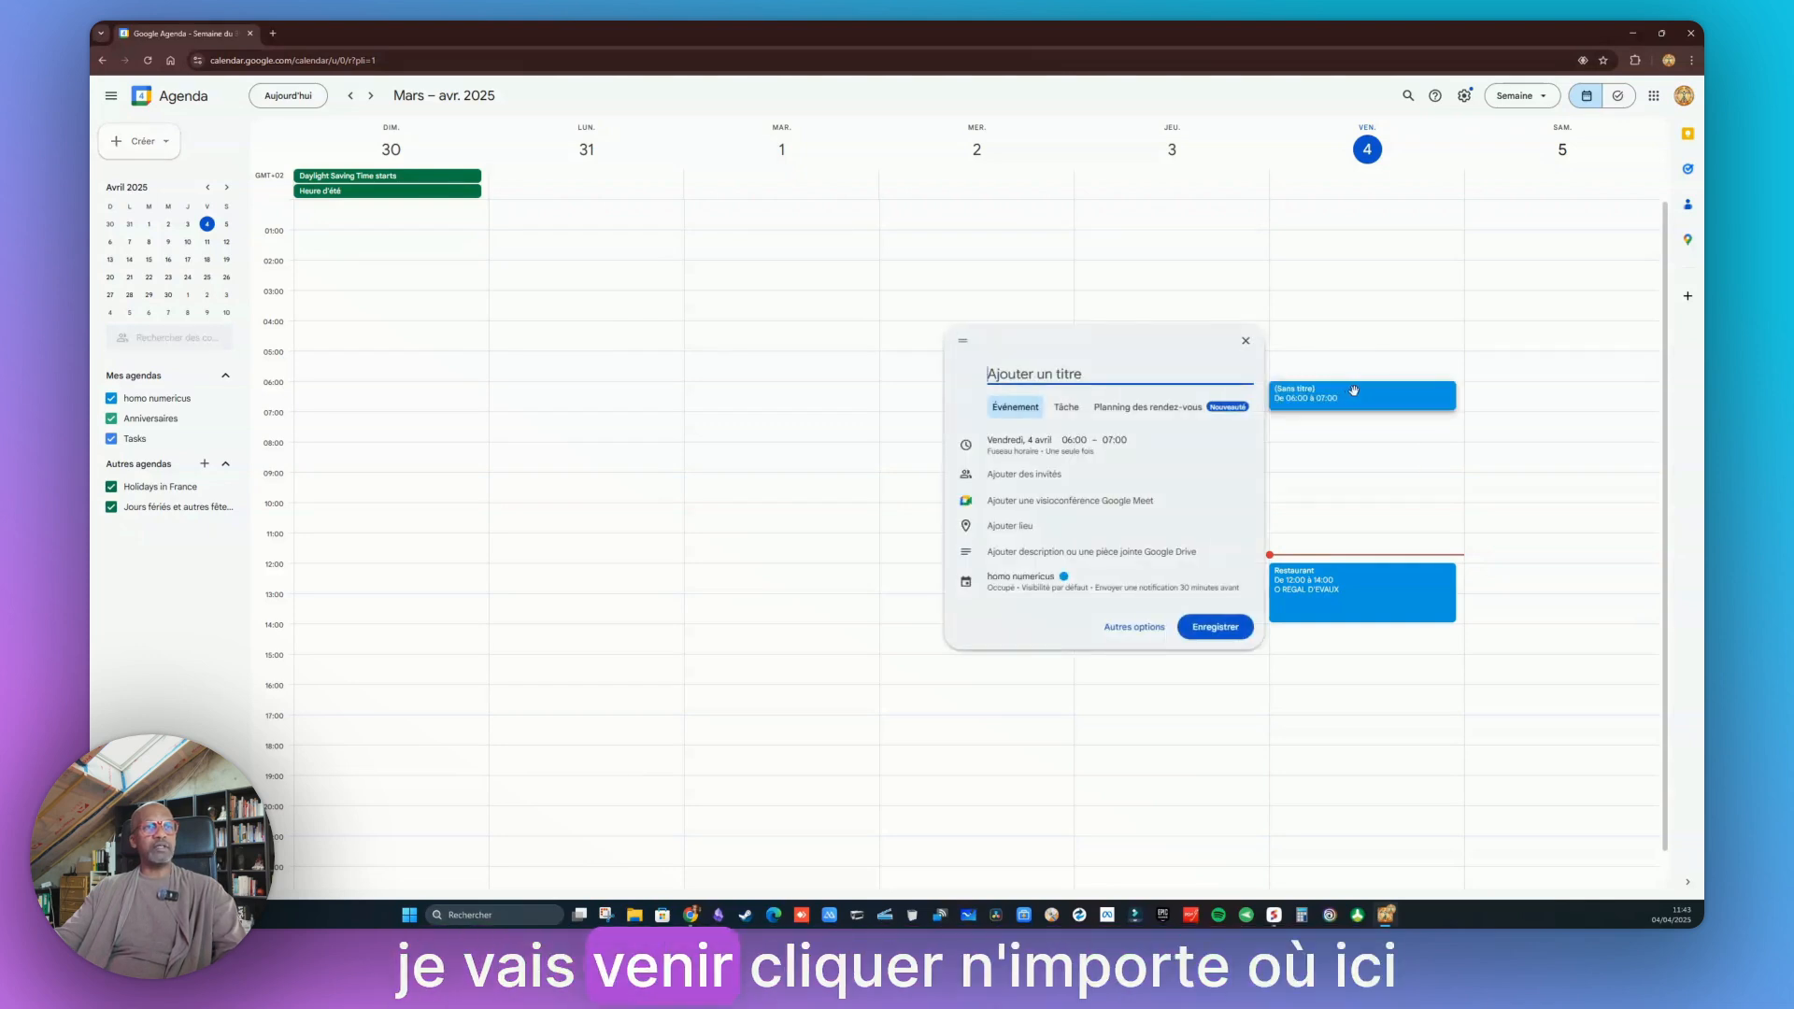
{"action": "type", "text": "m"}
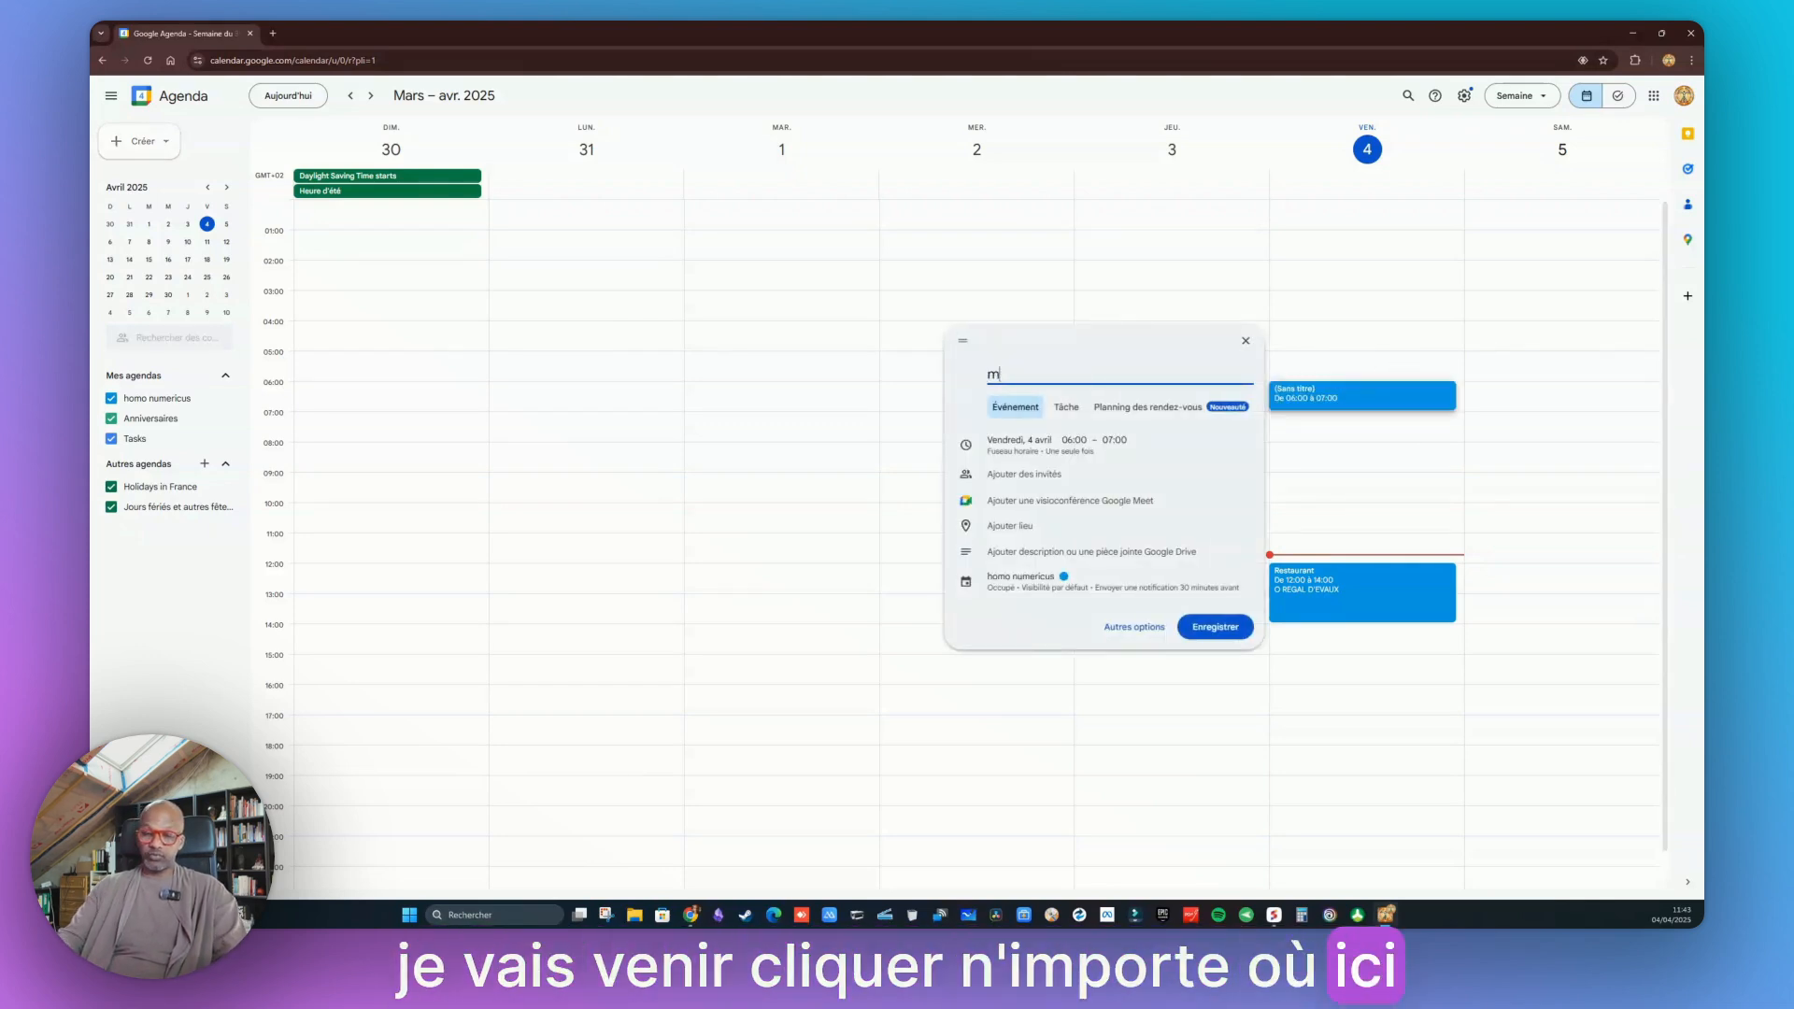
{"action": "type", "text": "arche 5  km"}
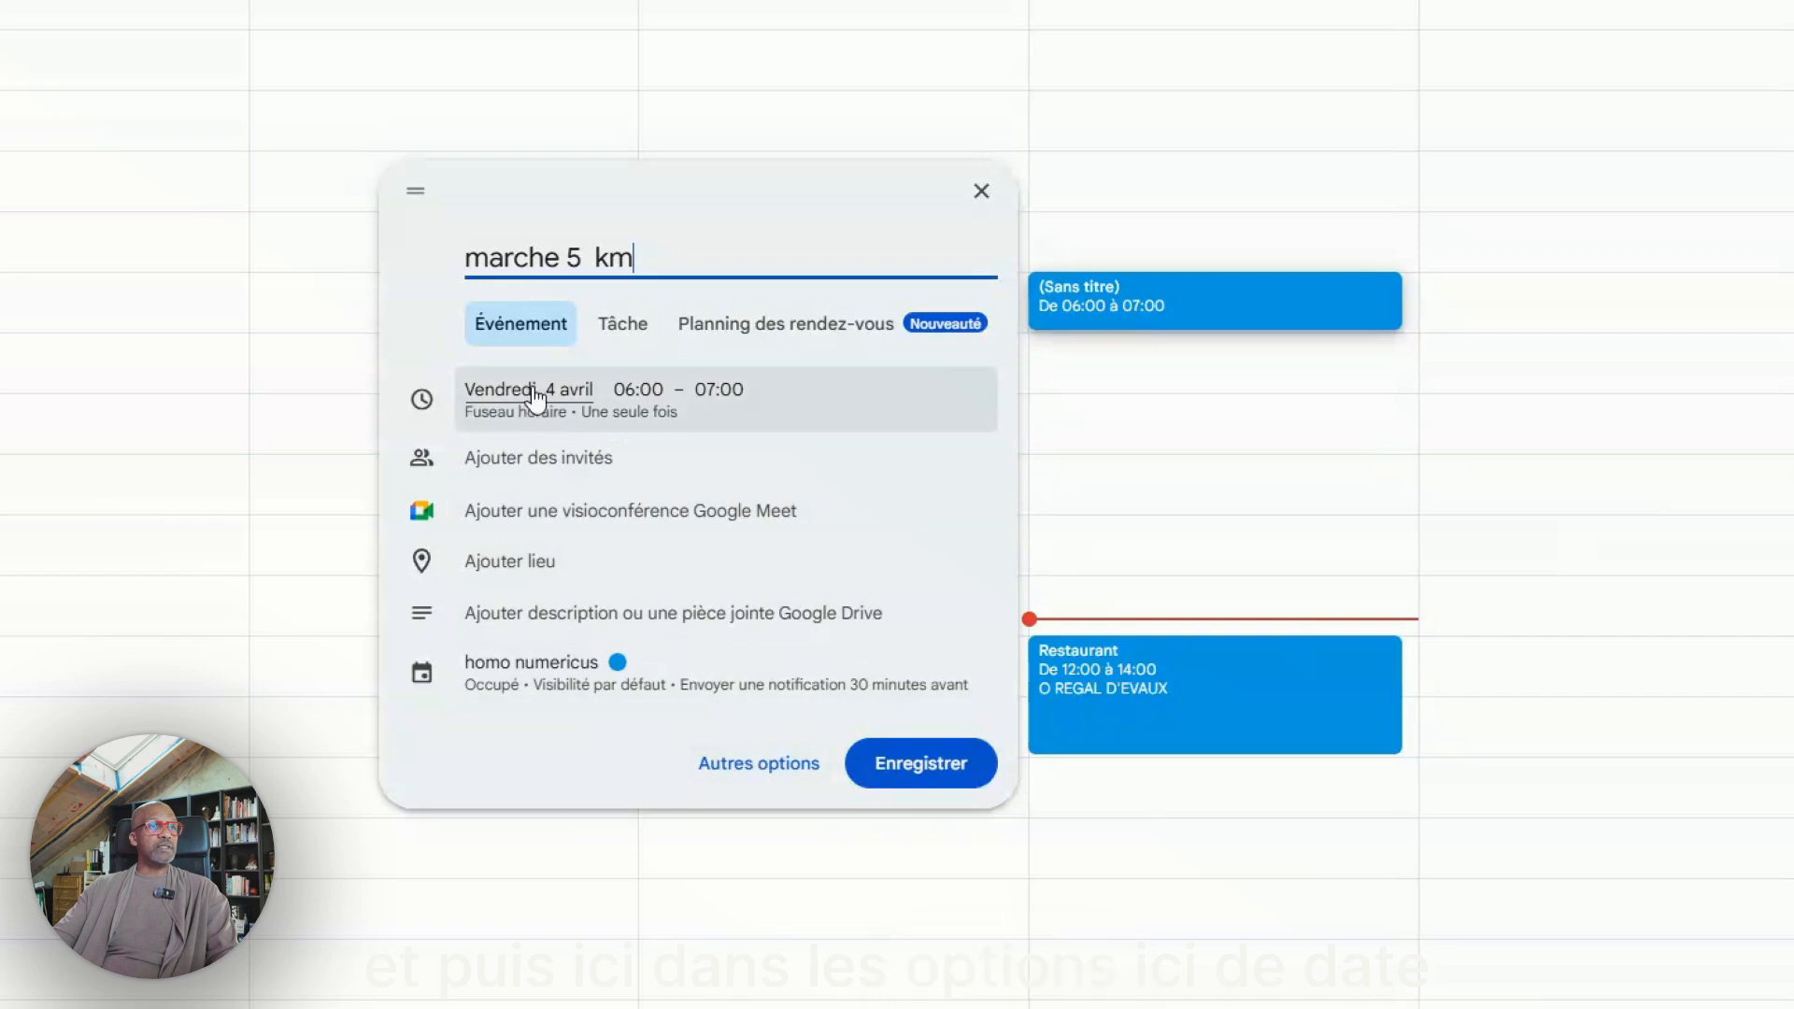
{"action": "left_click", "coordinate": [752, 763]}
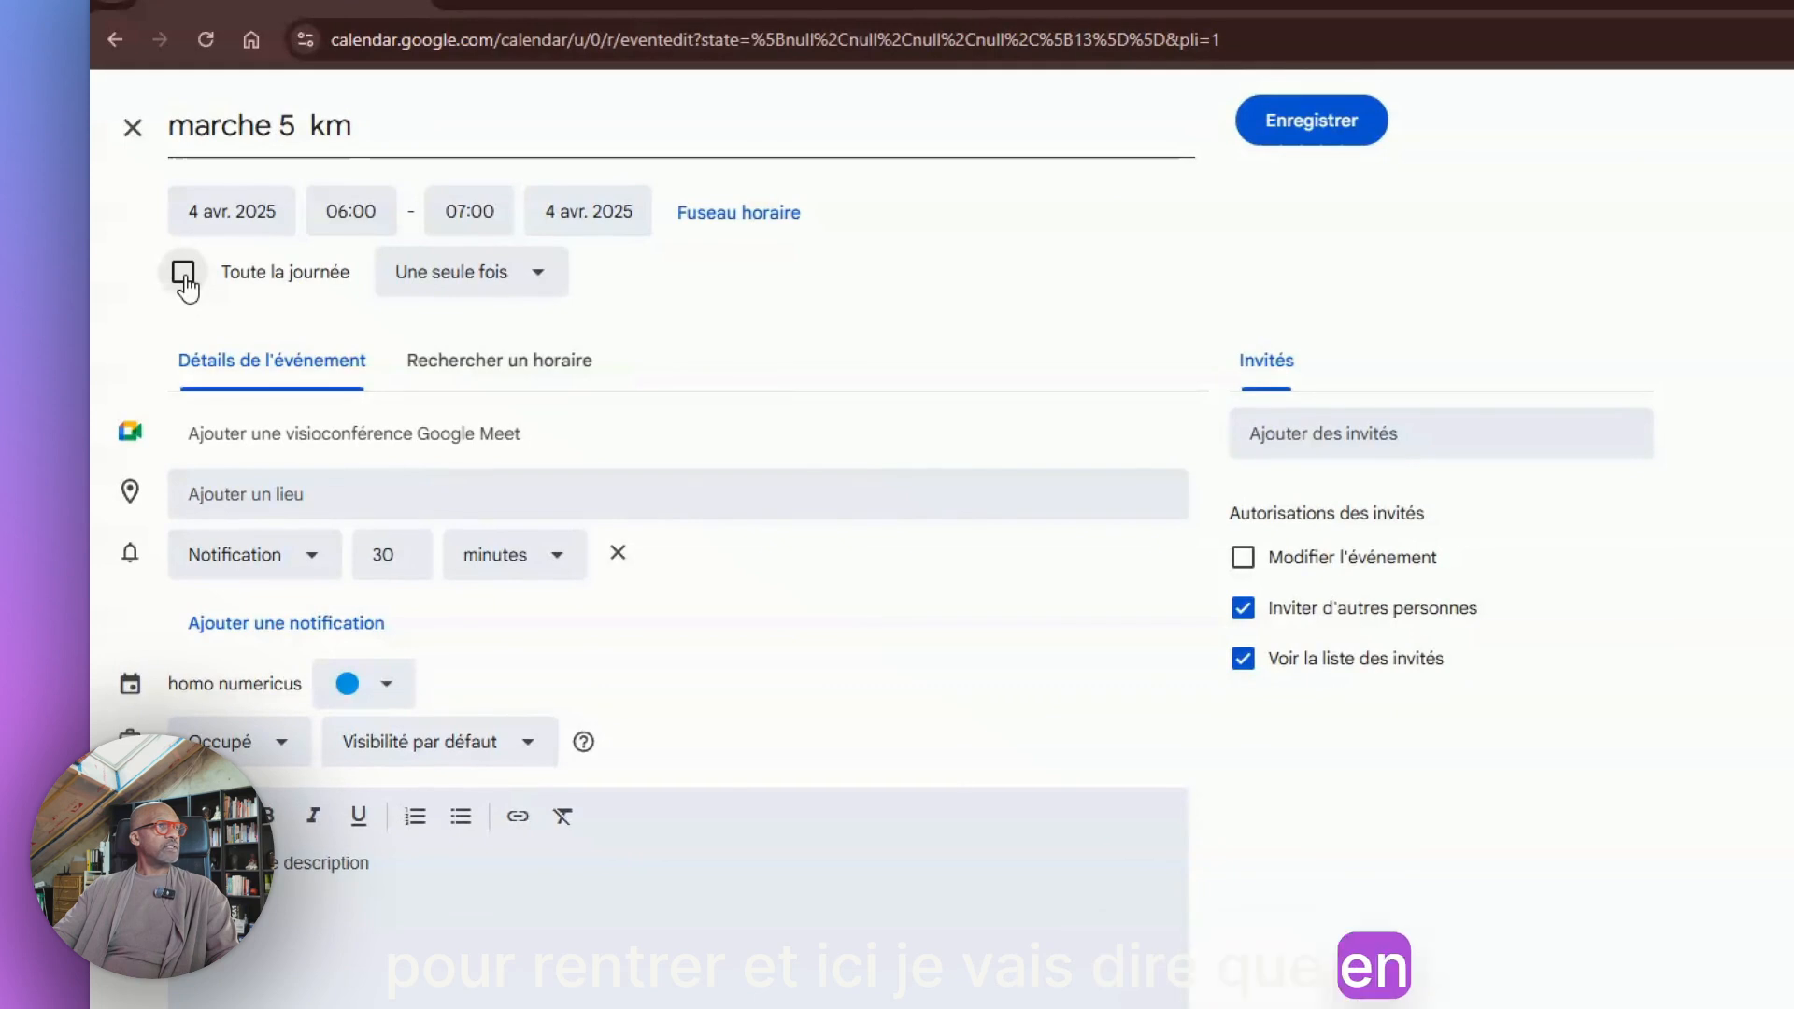
Make the marche 5 km event all-day and set it to repeat every day
{"action": "left_click", "coordinate": [185, 279]}
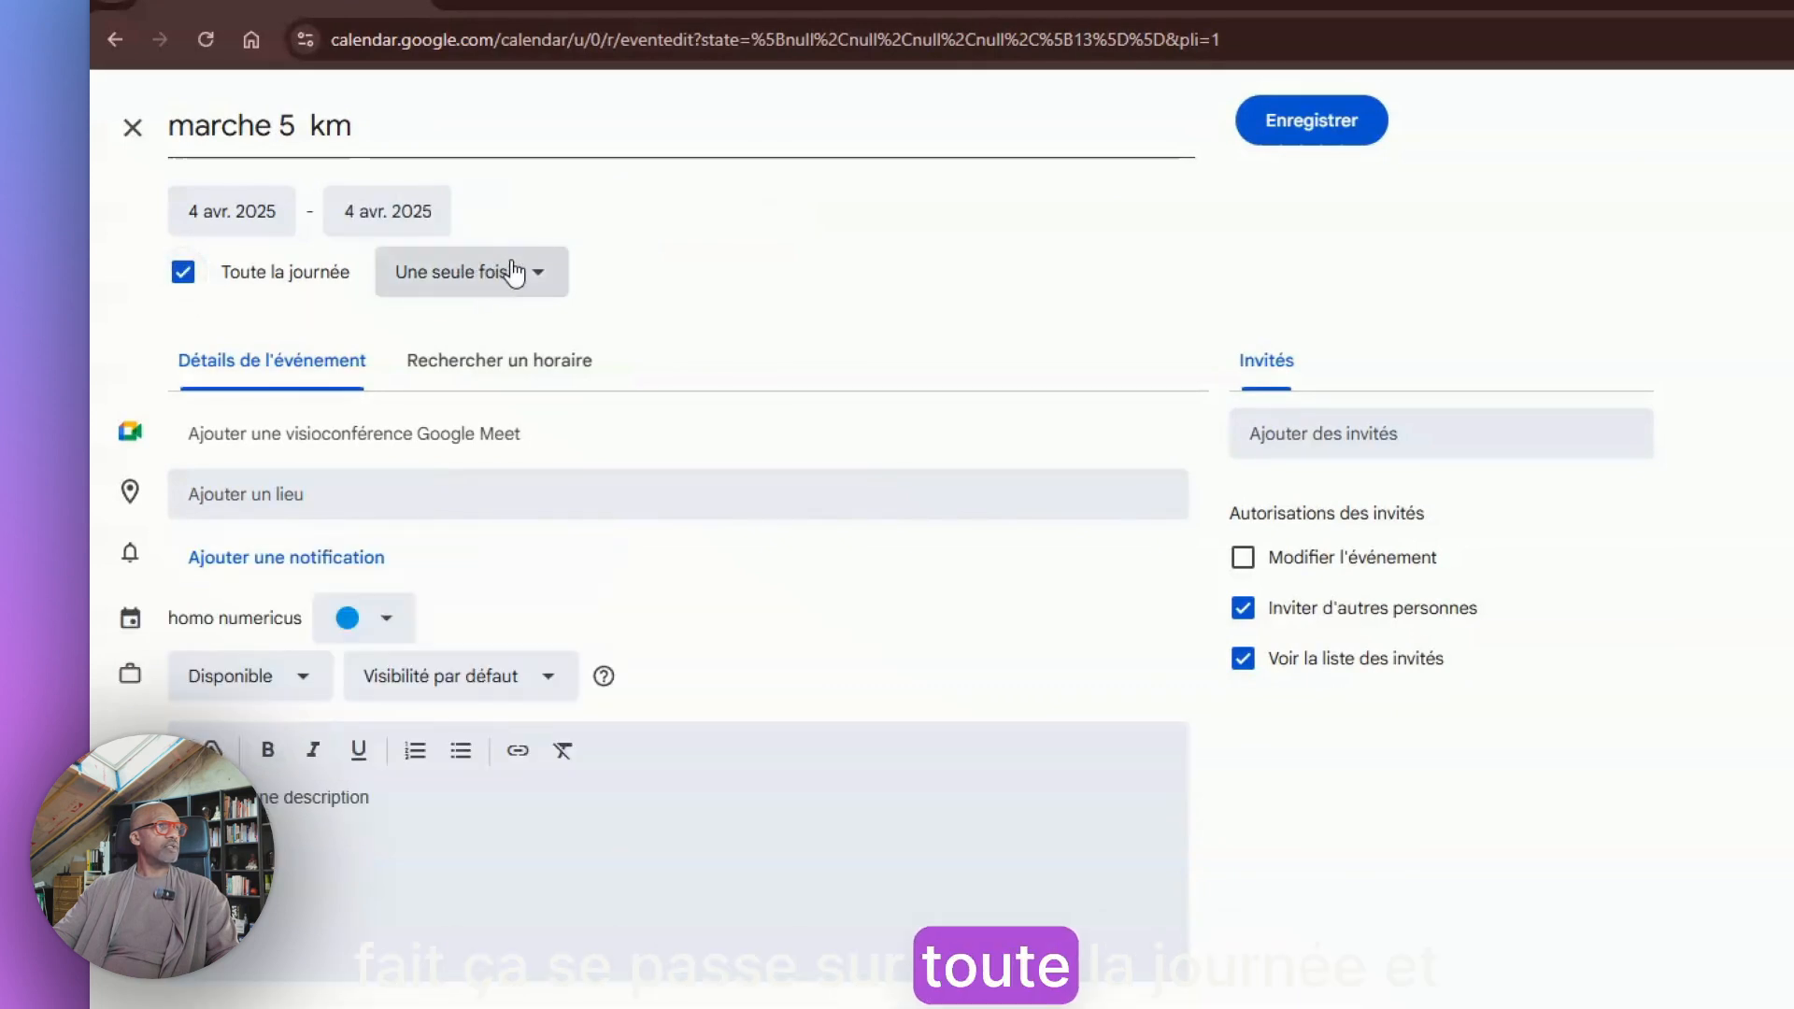
{"action": "left_click", "coordinate": [539, 280]}
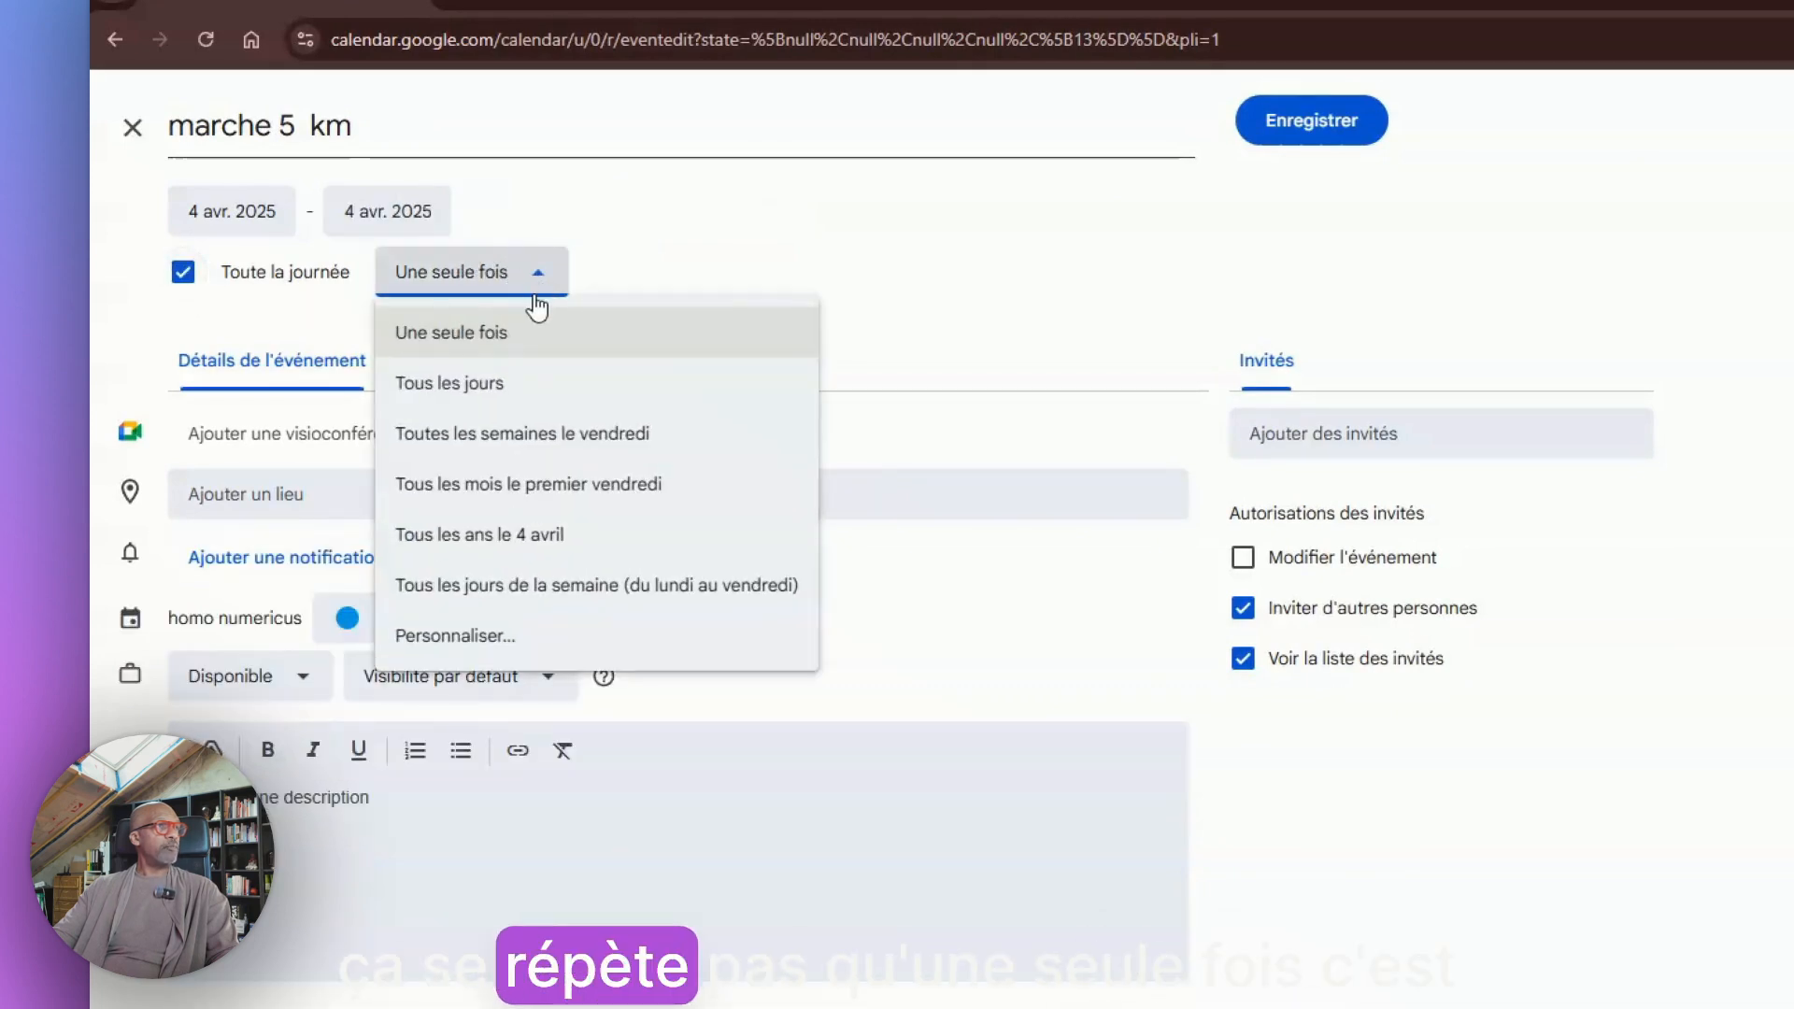
{"action": "left_click", "coordinate": [486, 377]}
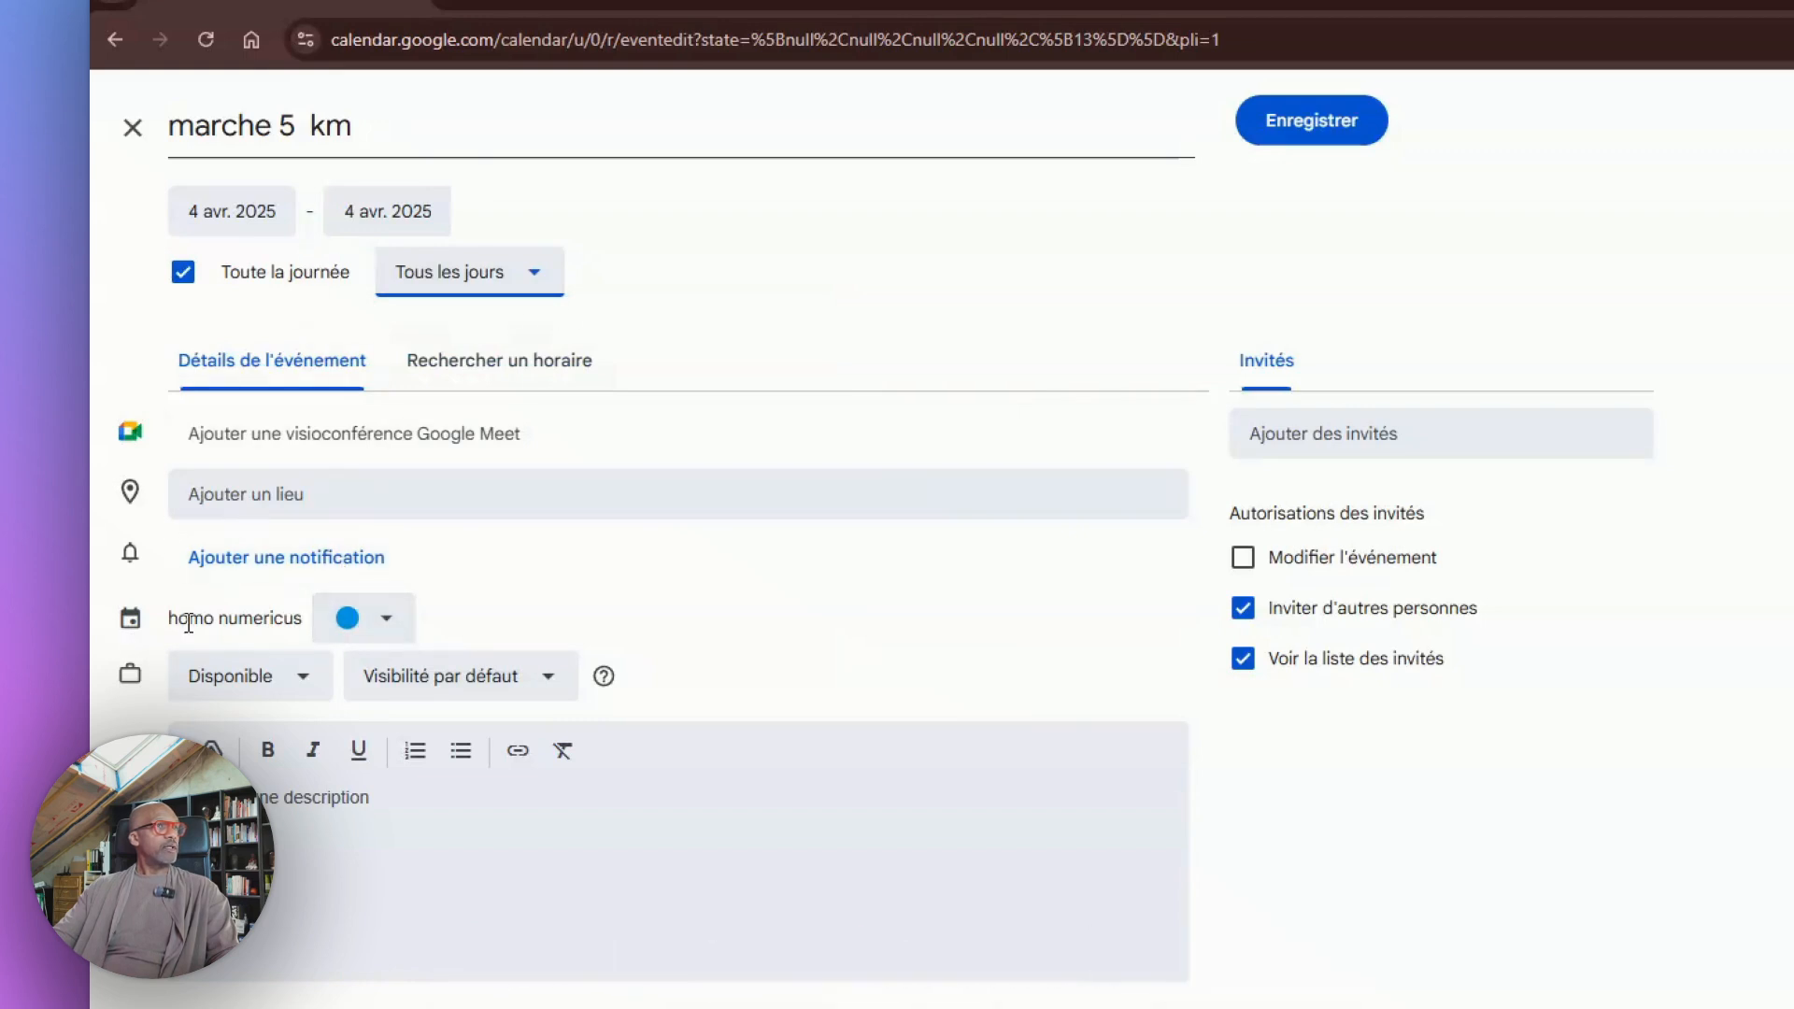
Set the event colour to Flamant rose and save it
{"action": "left_click", "coordinate": [389, 624]}
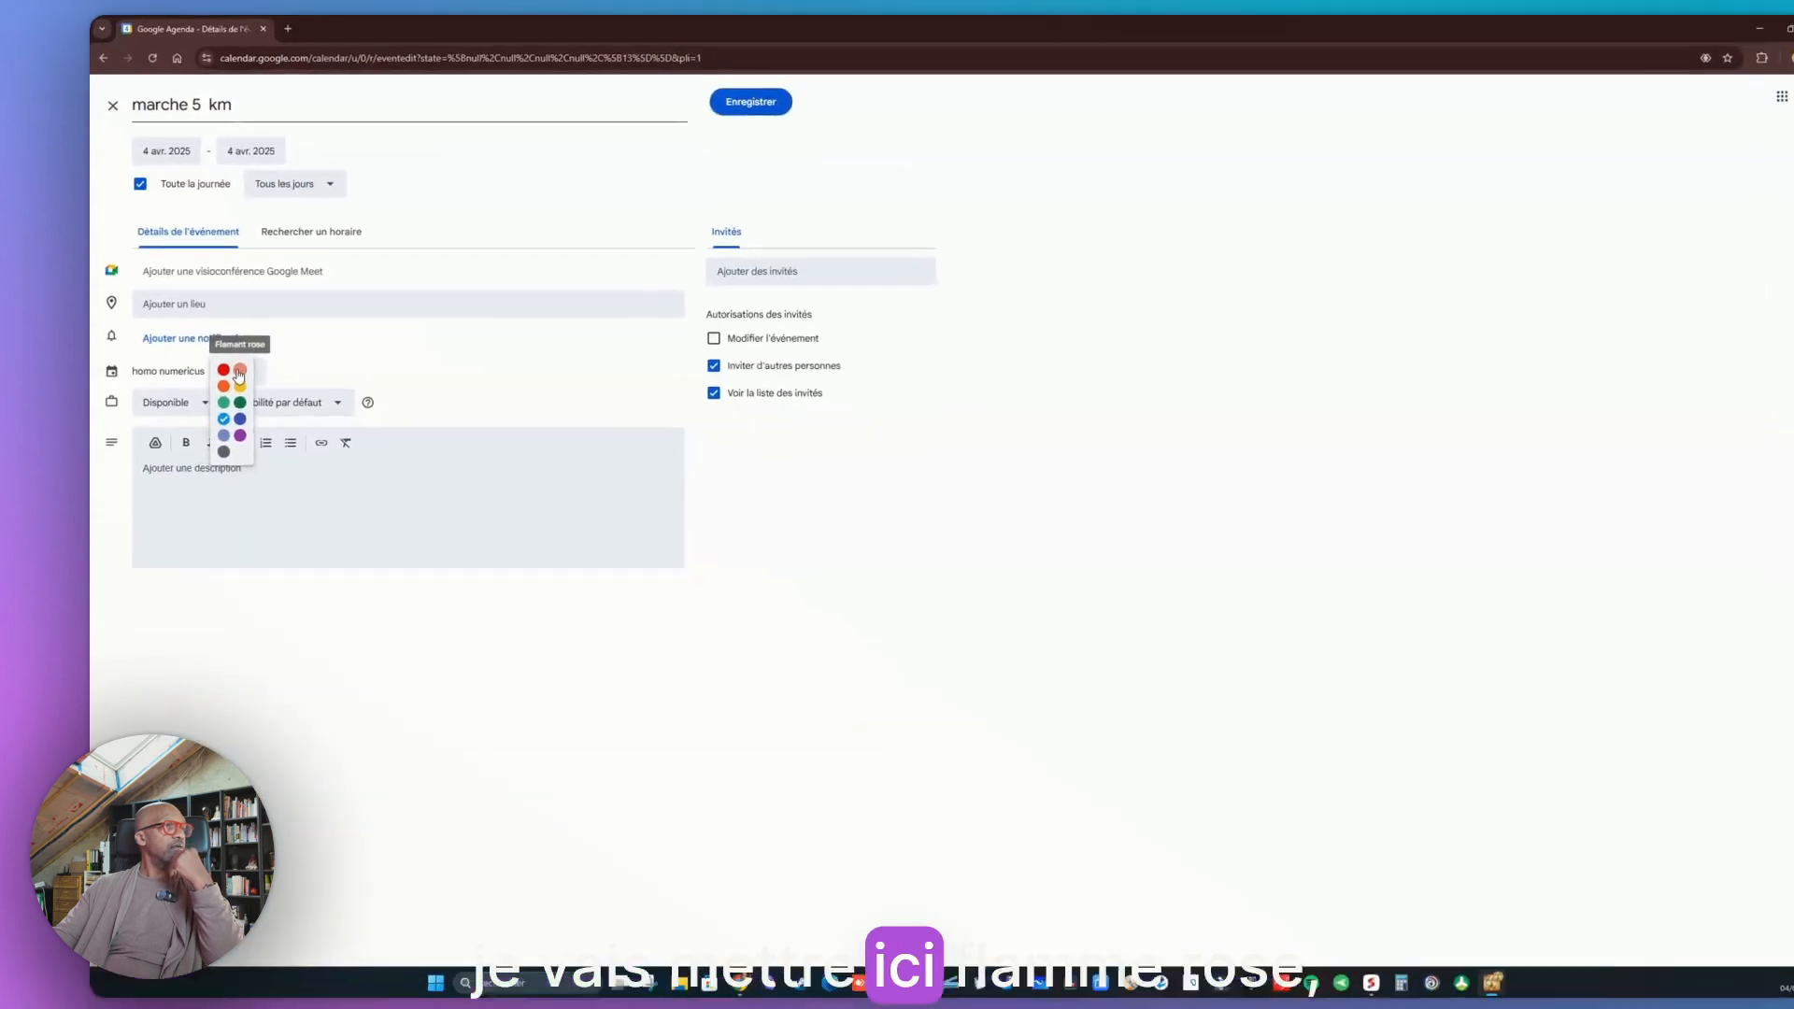
{"action": "left_click", "coordinate": [356, 599]}
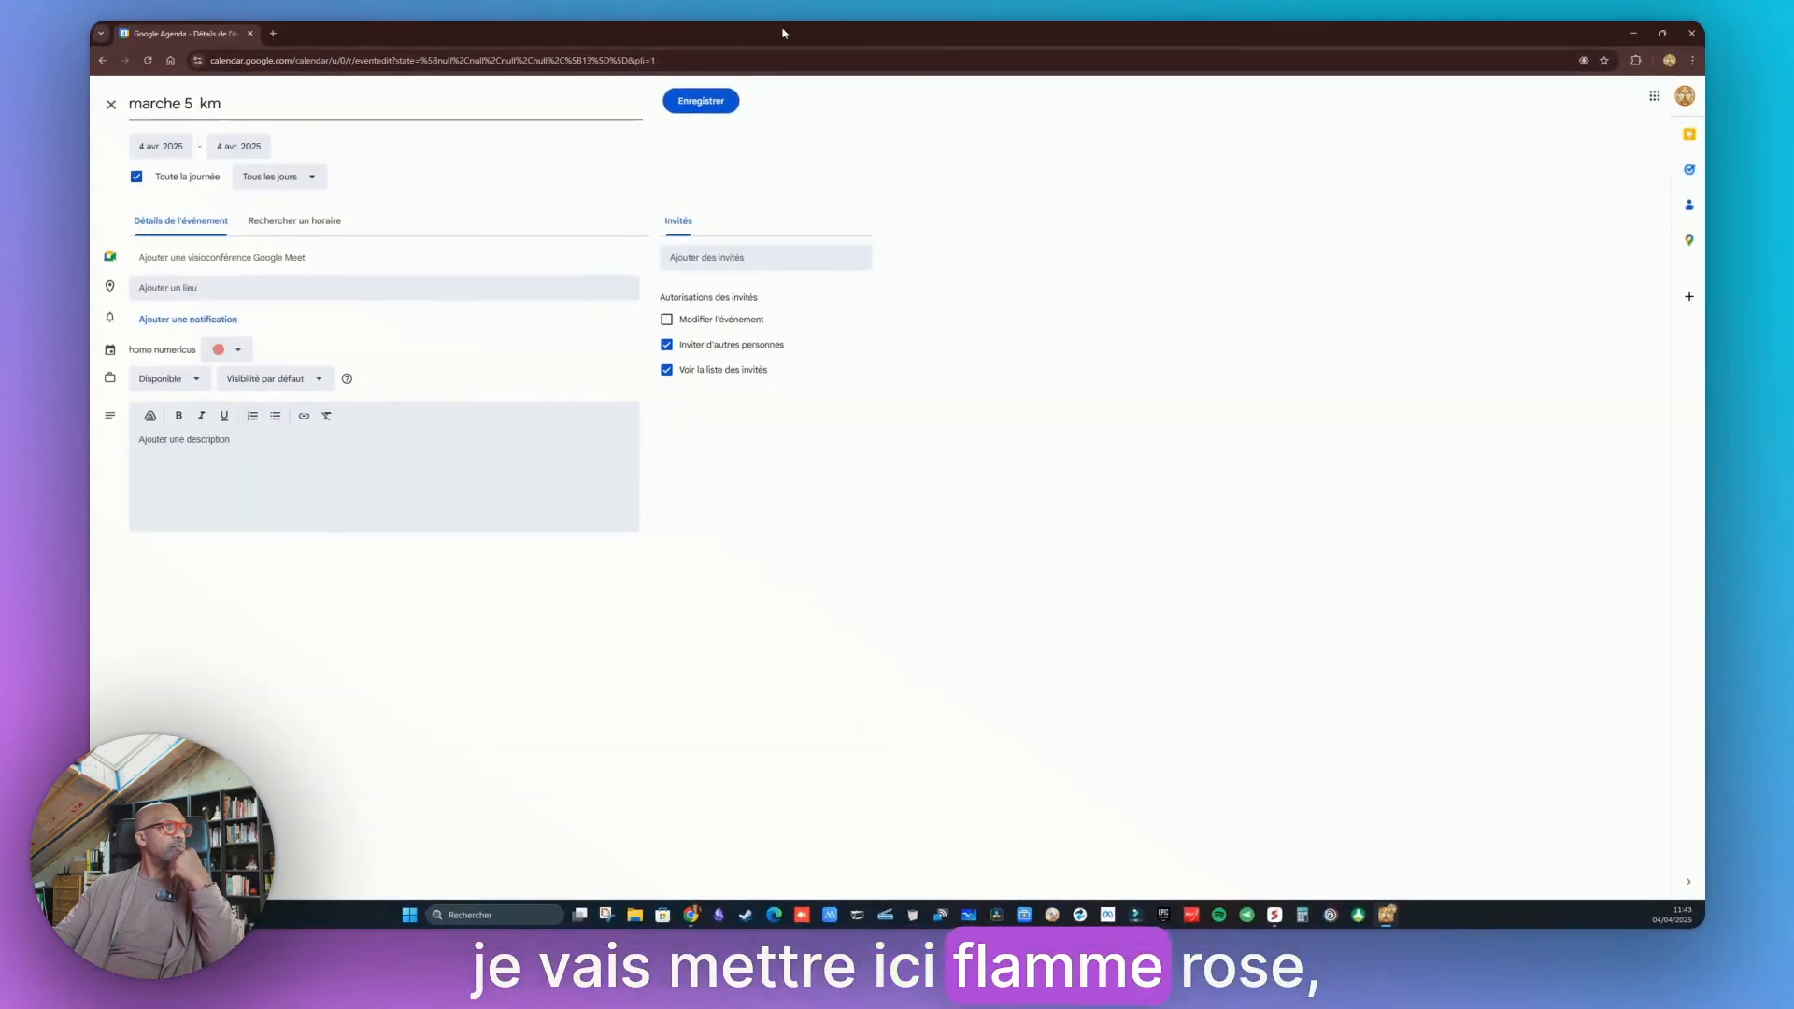
{"action": "left_click", "coordinate": [703, 101]}
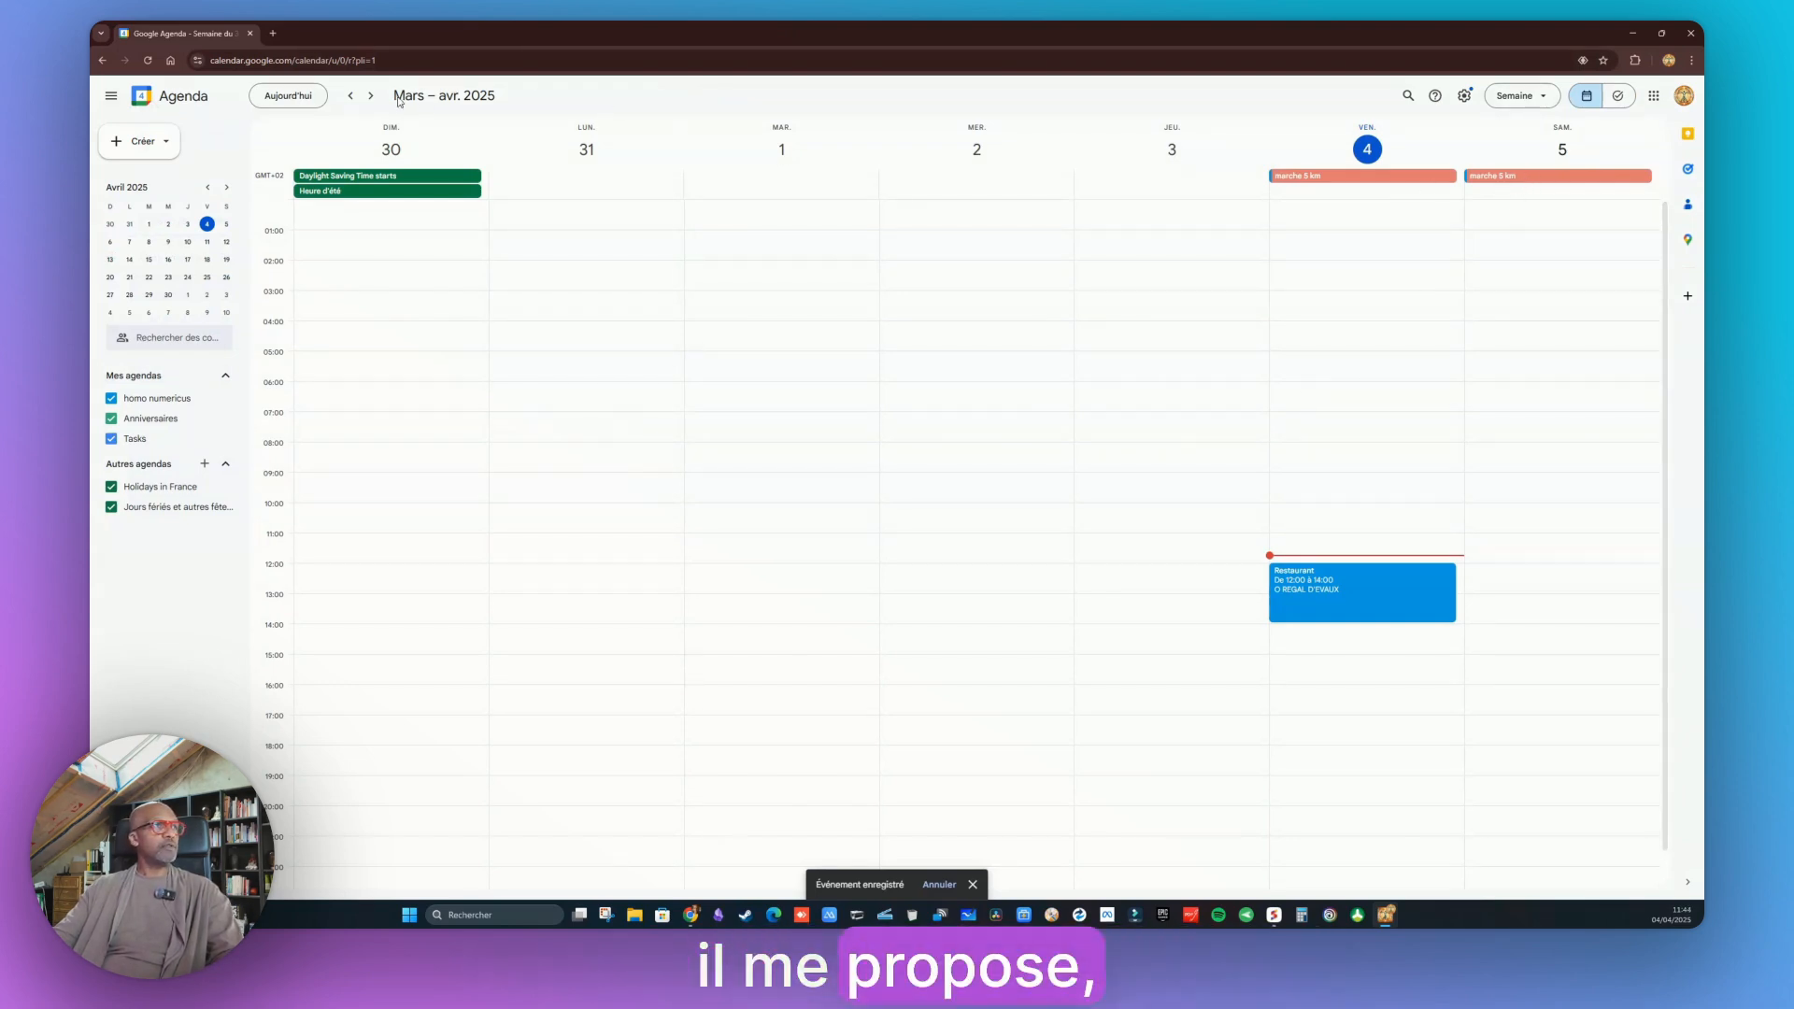
Browse between this week and the next to check the repeating walk events
{"action": "left_click", "coordinate": [371, 95]}
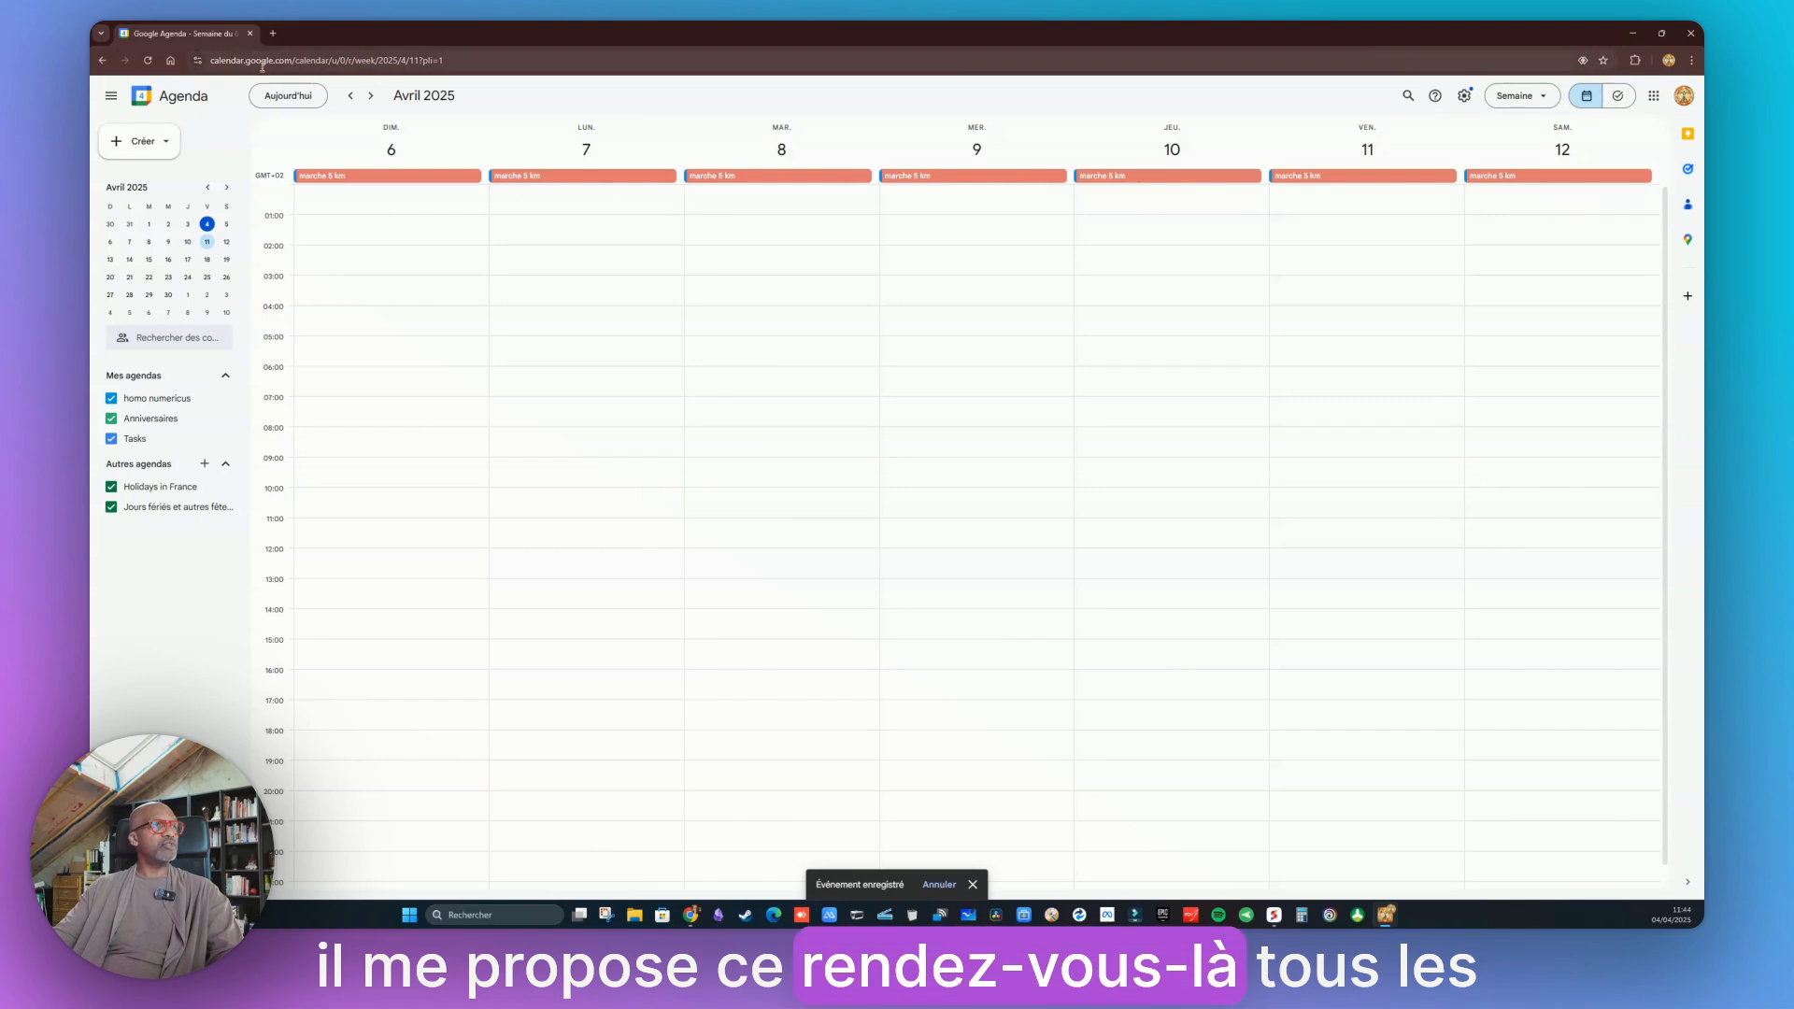
{"action": "left_click", "coordinate": [326, 99]}
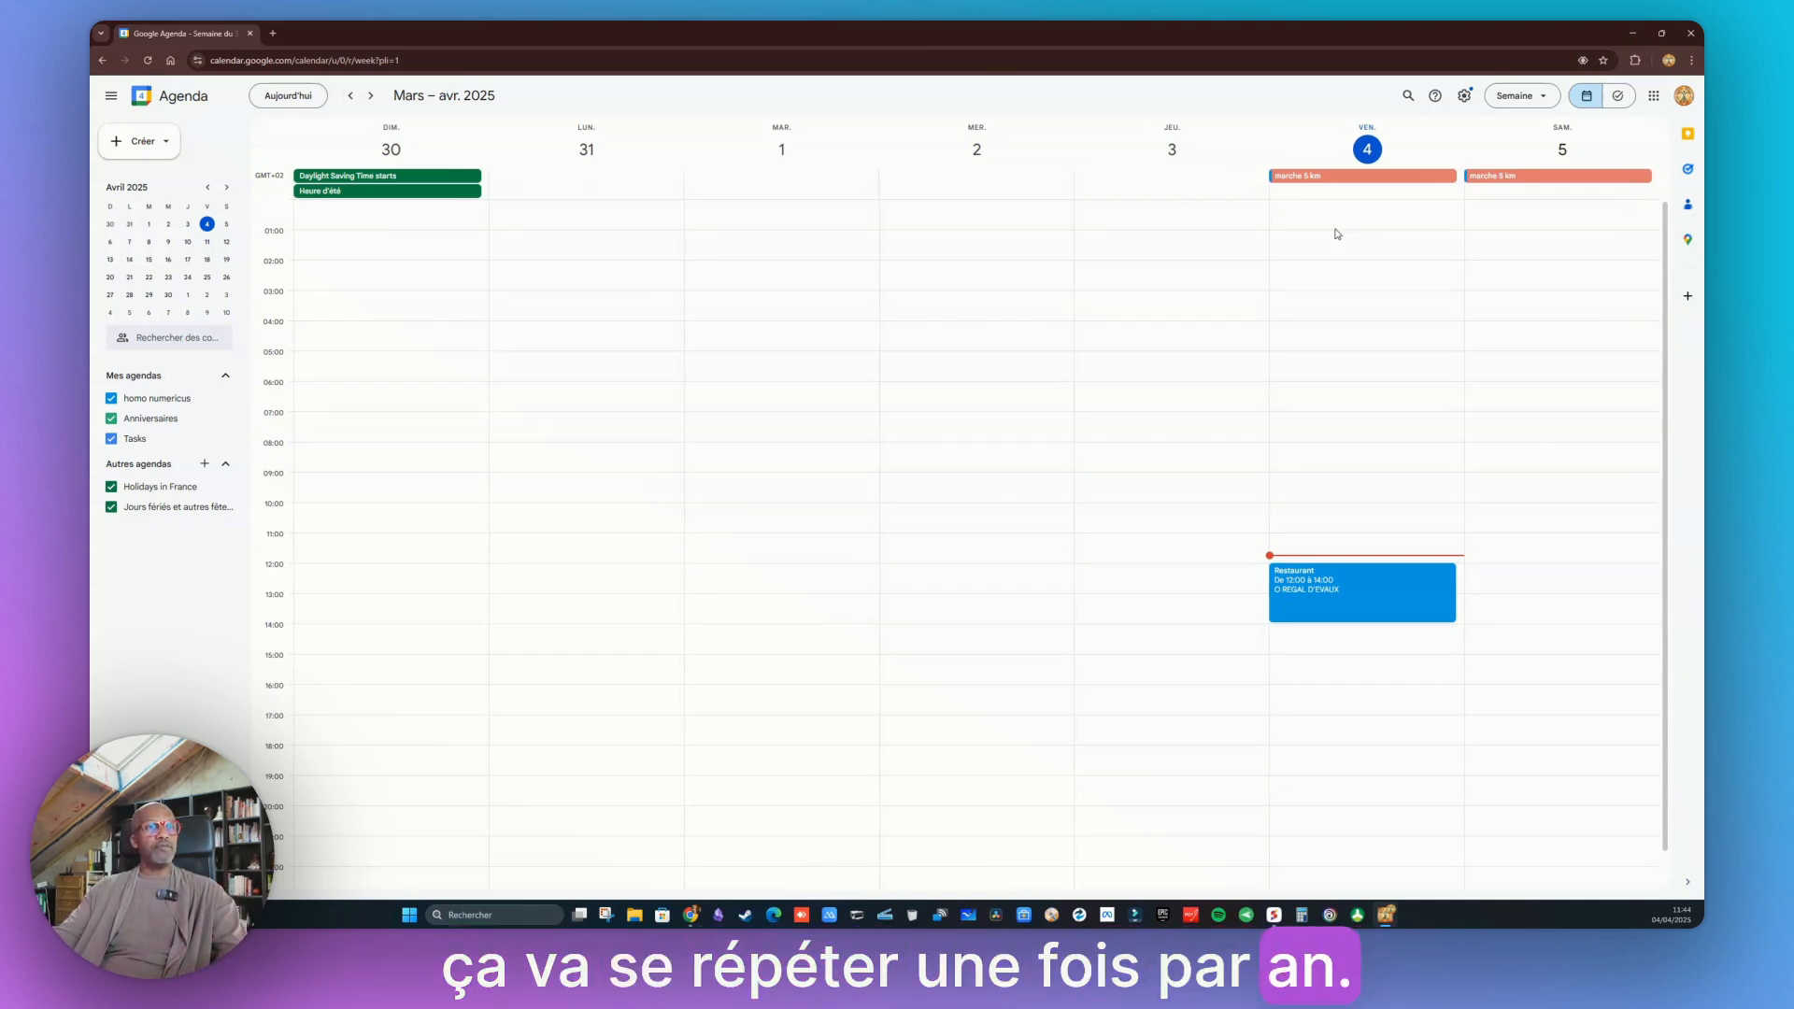
{"action": "left_click", "coordinate": [371, 95]}
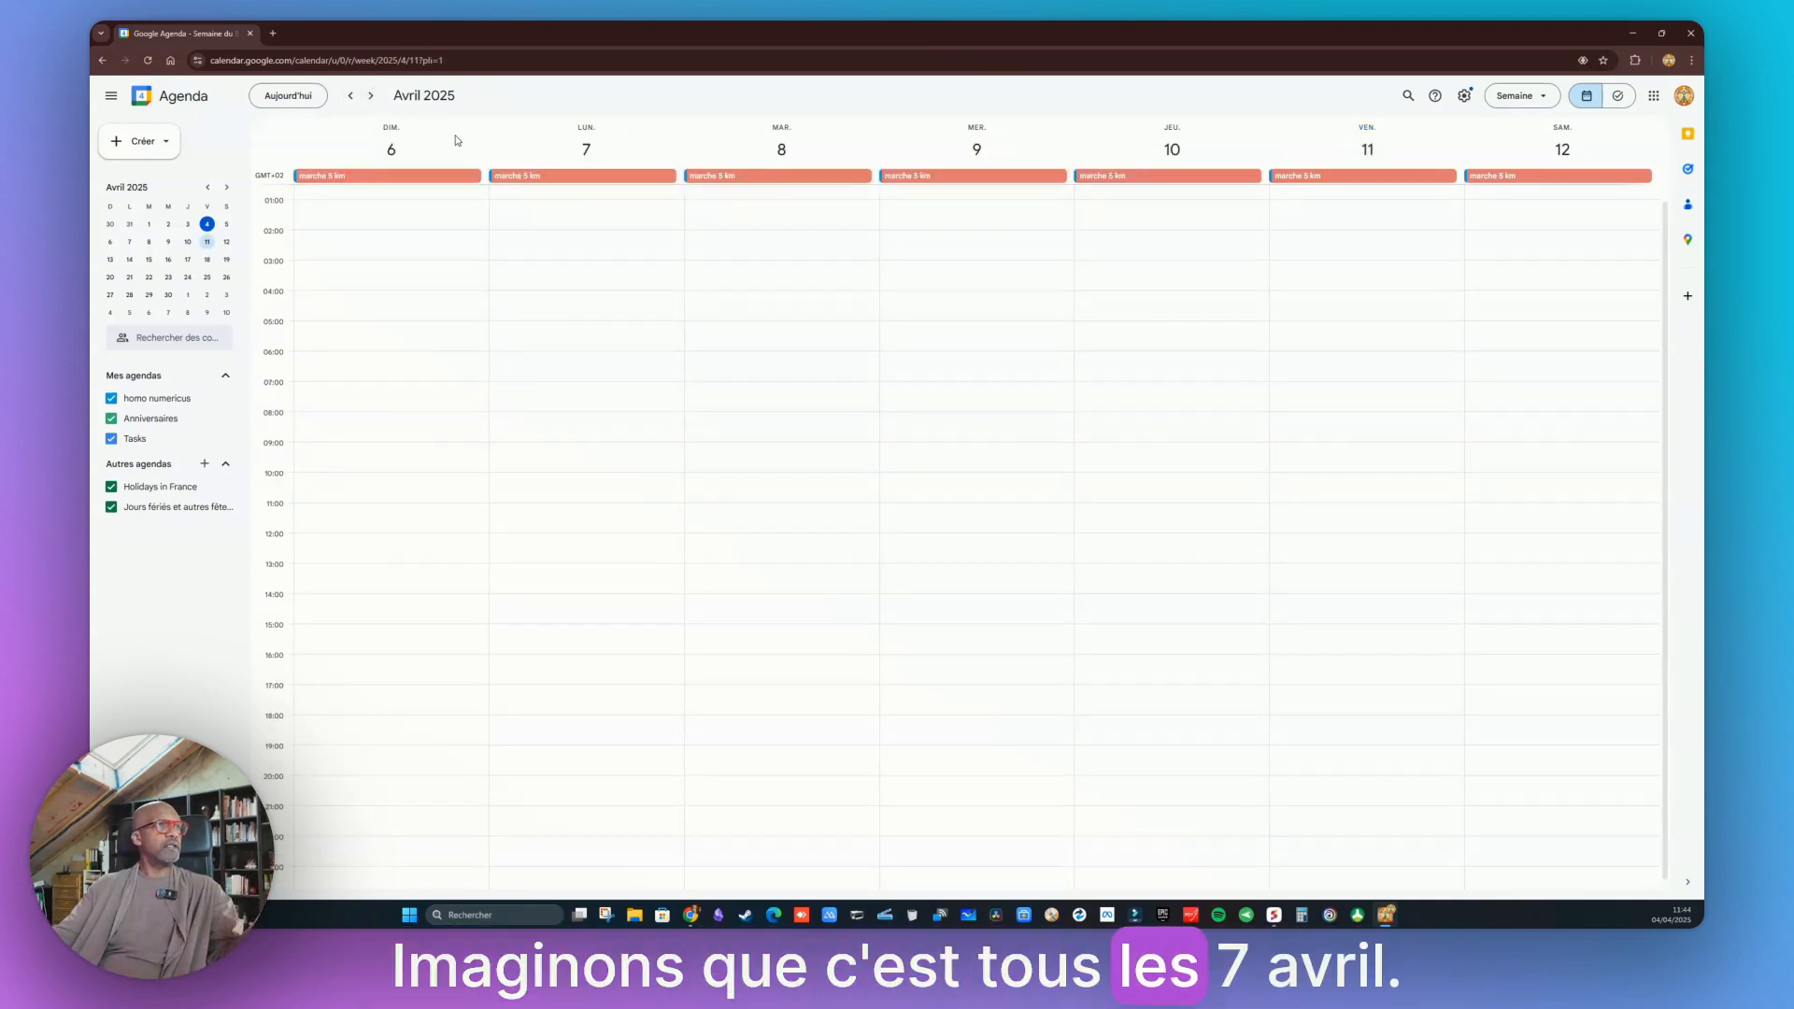
Start a new event on Monday 7 April titled Anniv plus the birthday person's first name, and open its full options
{"action": "left_click", "coordinate": [565, 211]}
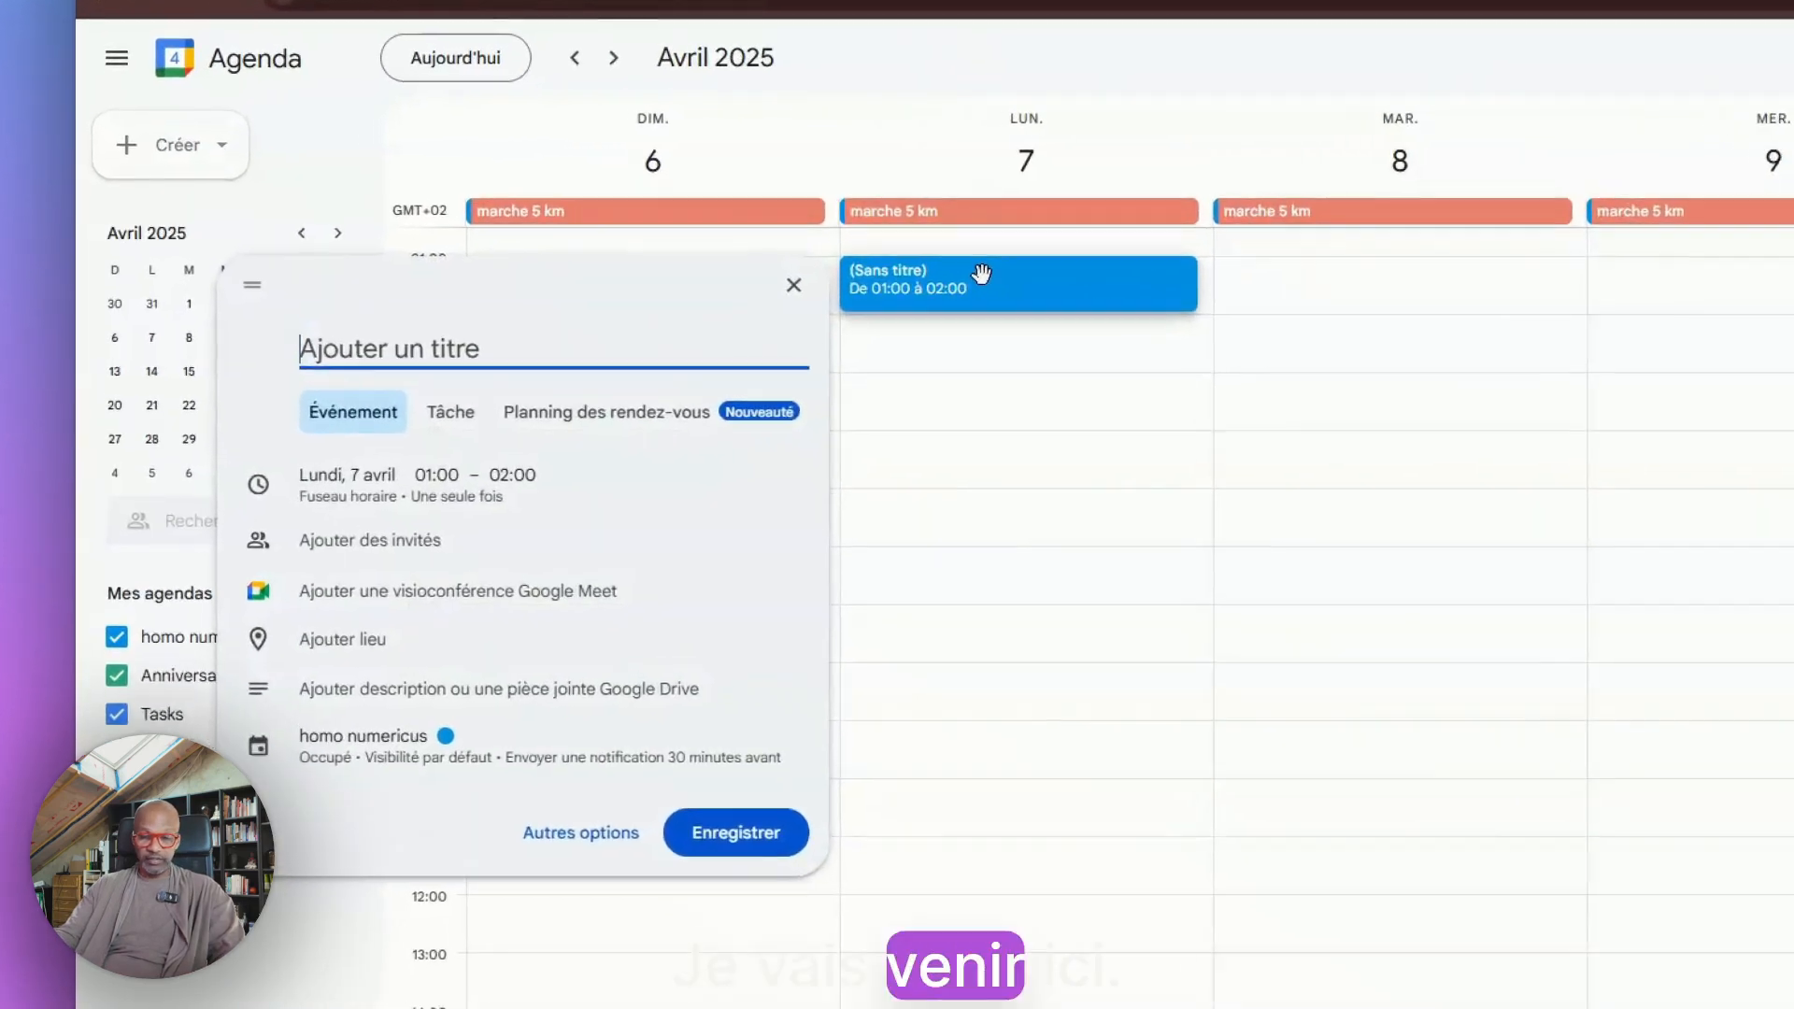
{"action": "type", "text": "Anniv So"}
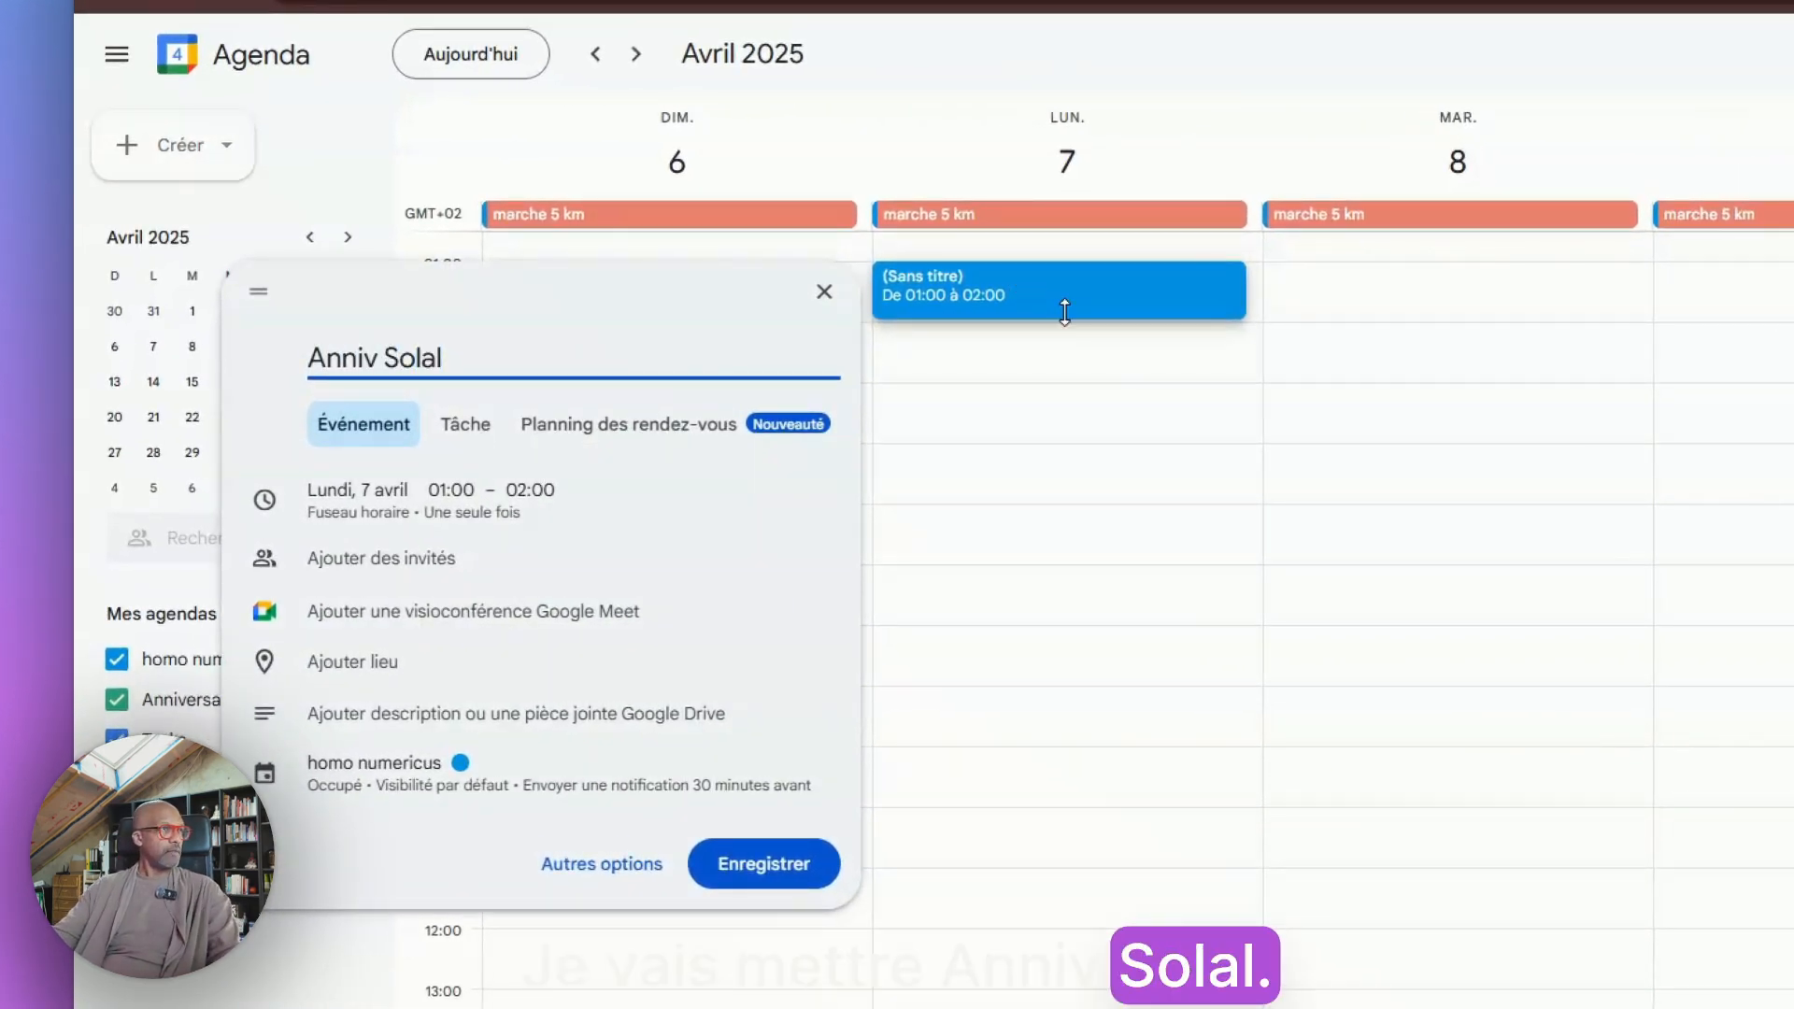
{"action": "type", "text": "lal"}
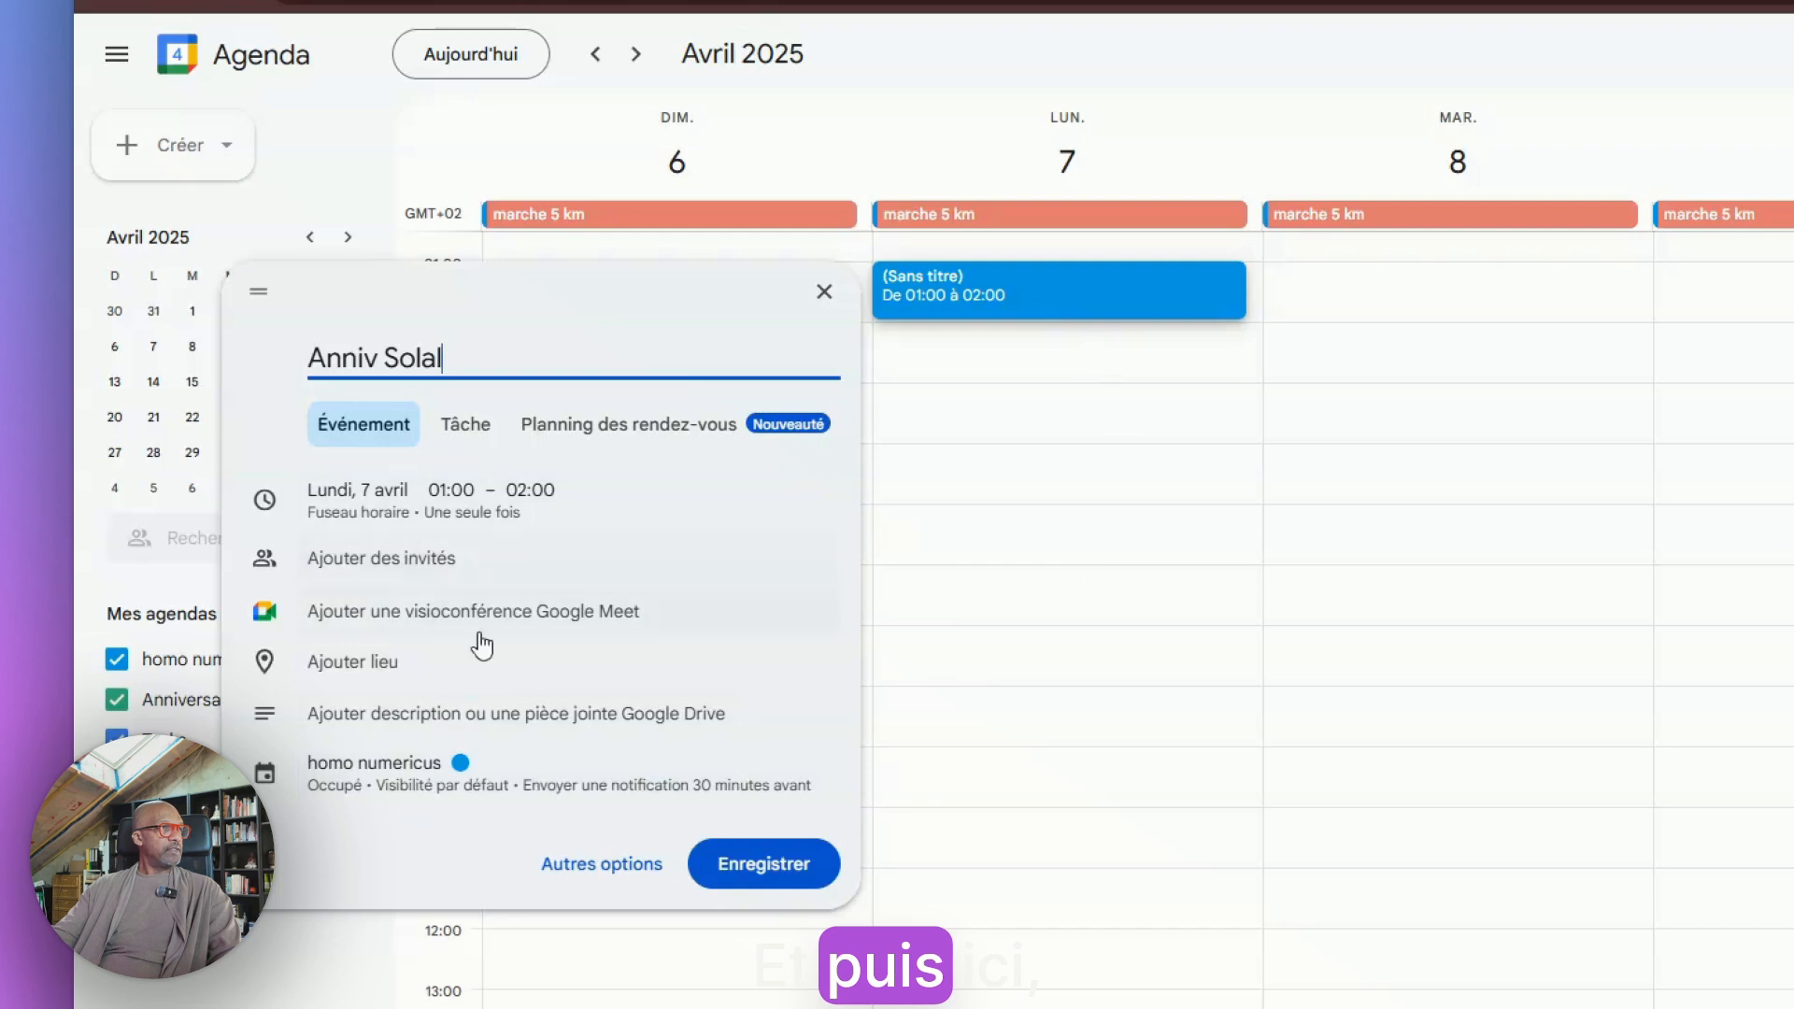
{"action": "left_click", "coordinate": [587, 869]}
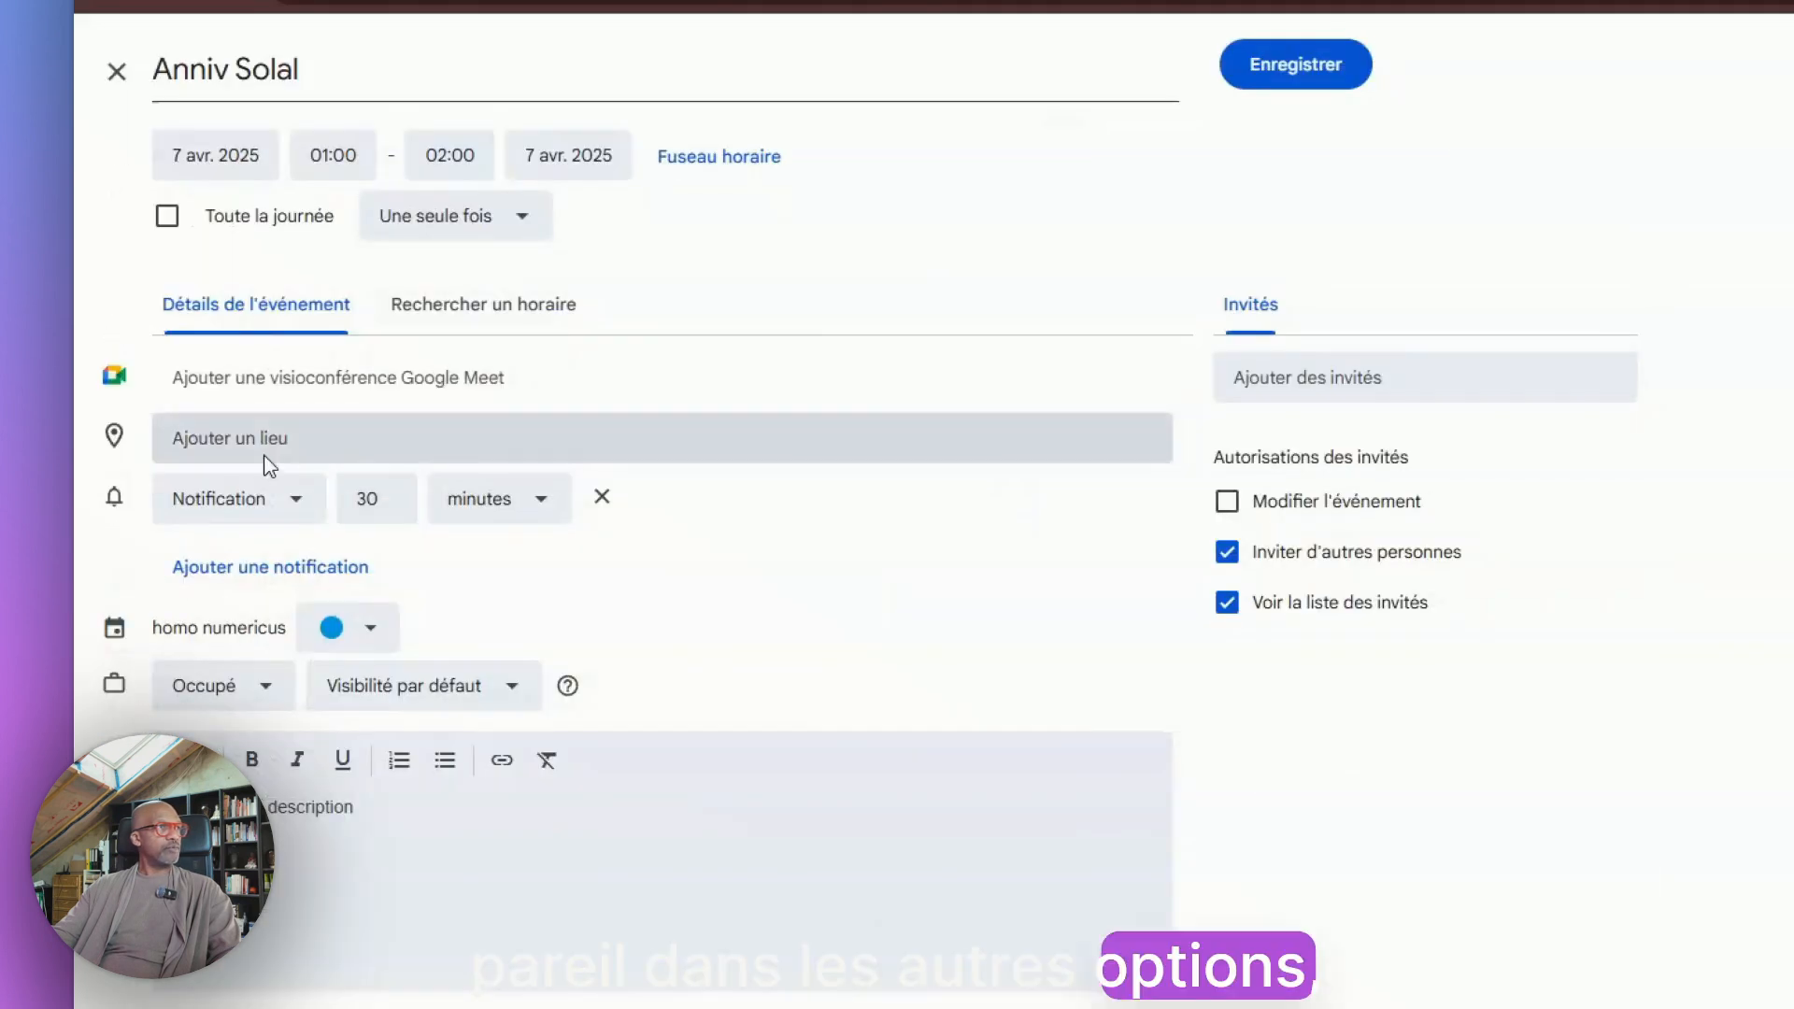
Make the birthday event all-day, set it to repeat every year on 7 April, and save it
{"action": "left_click", "coordinate": [165, 215]}
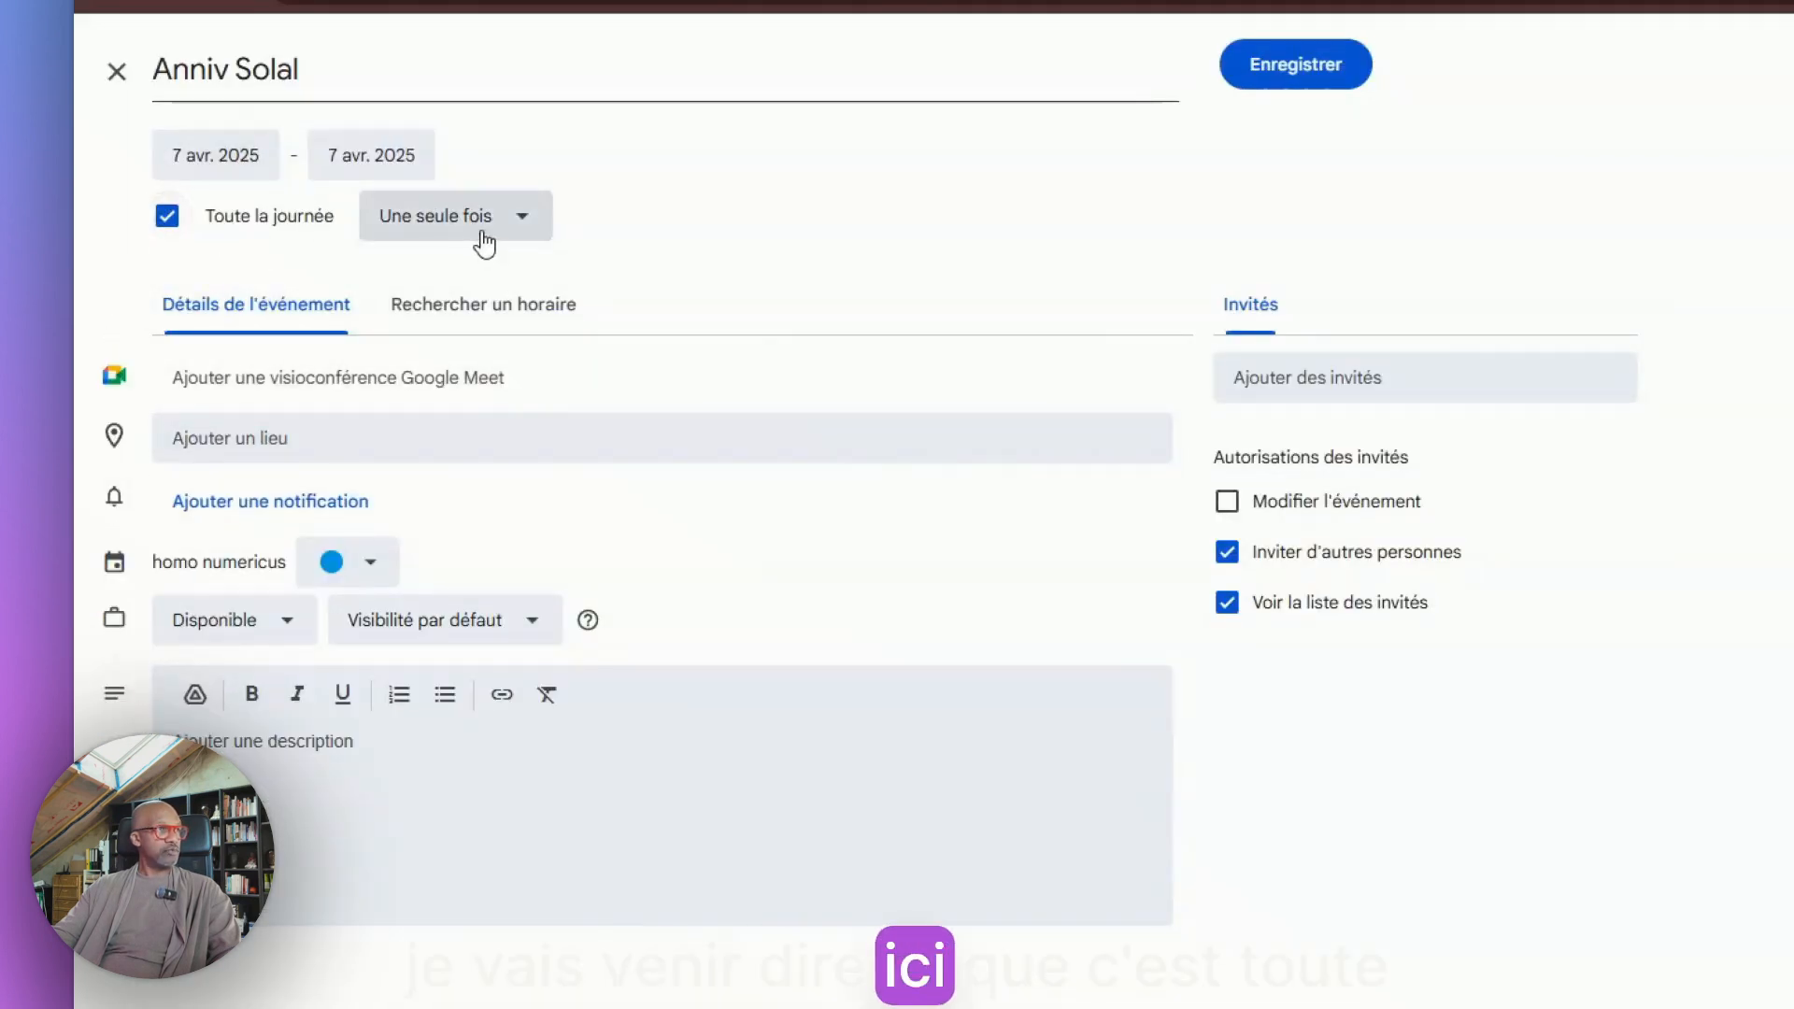
{"action": "left_click", "coordinate": [518, 224]}
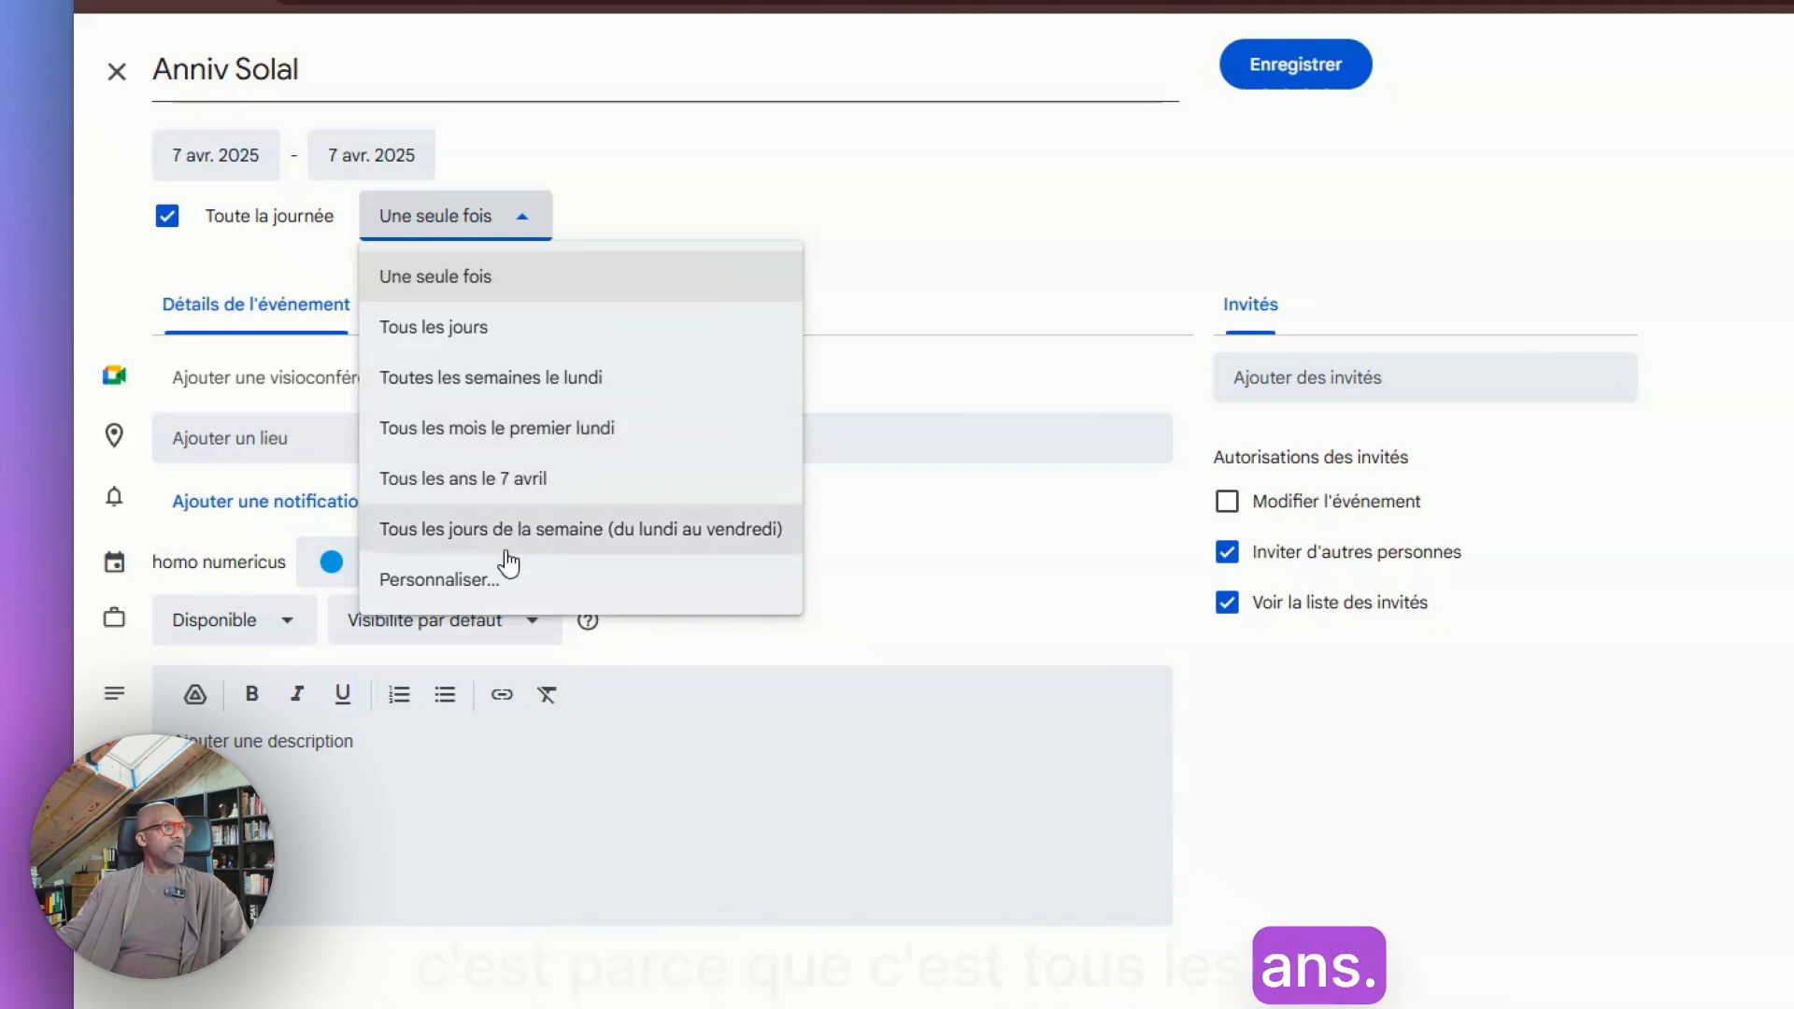
{"action": "left_click", "coordinate": [443, 584]}
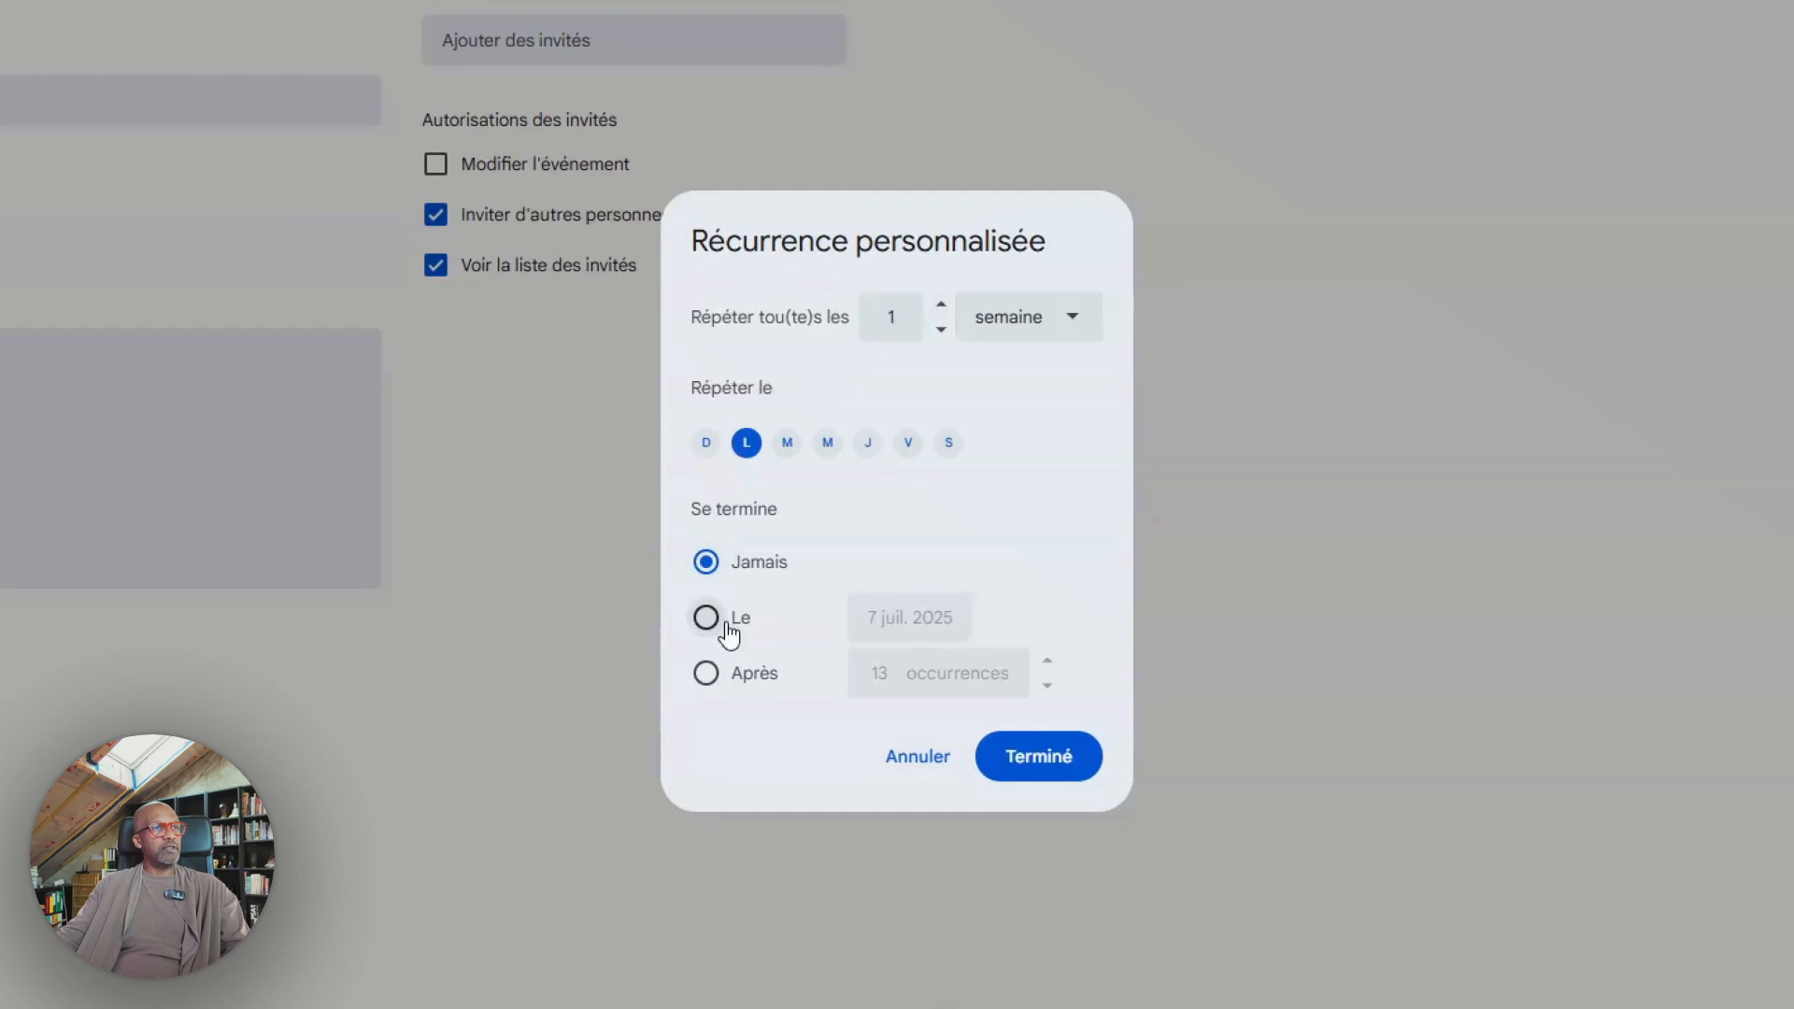
{"action": "left_click", "coordinate": [897, 767]}
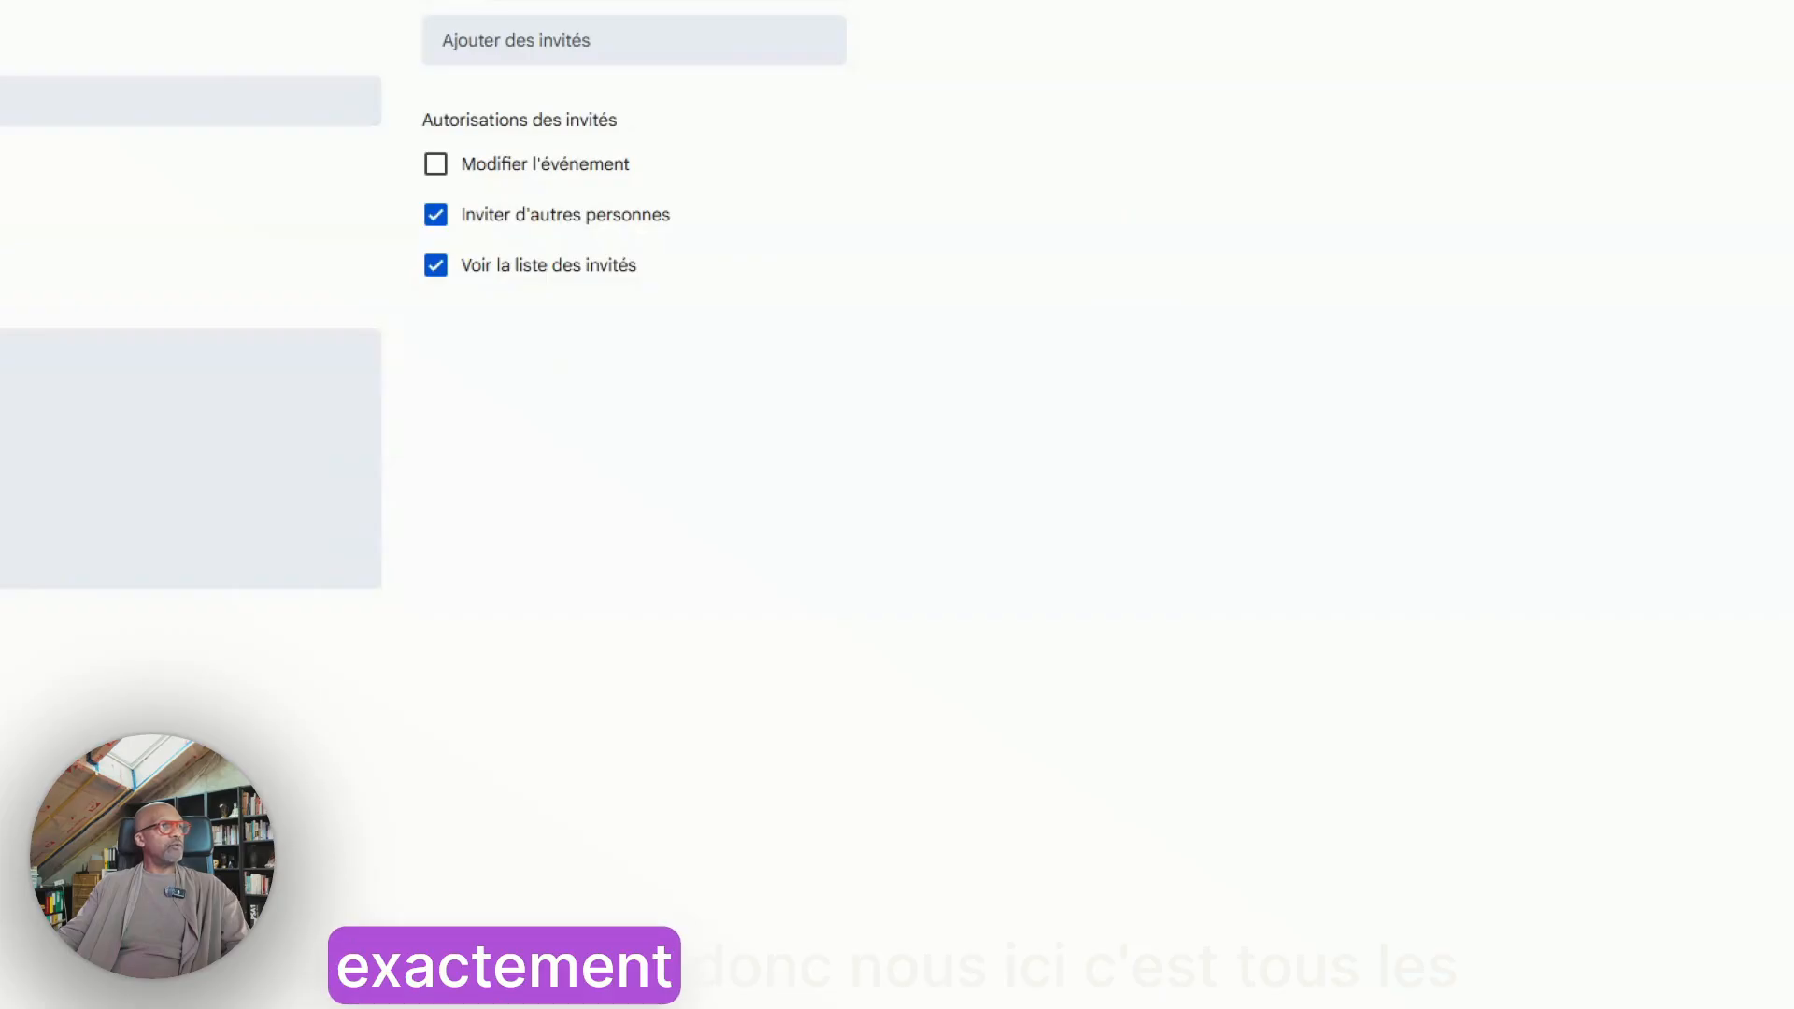
{"action": "left_click", "coordinate": [225, 149]}
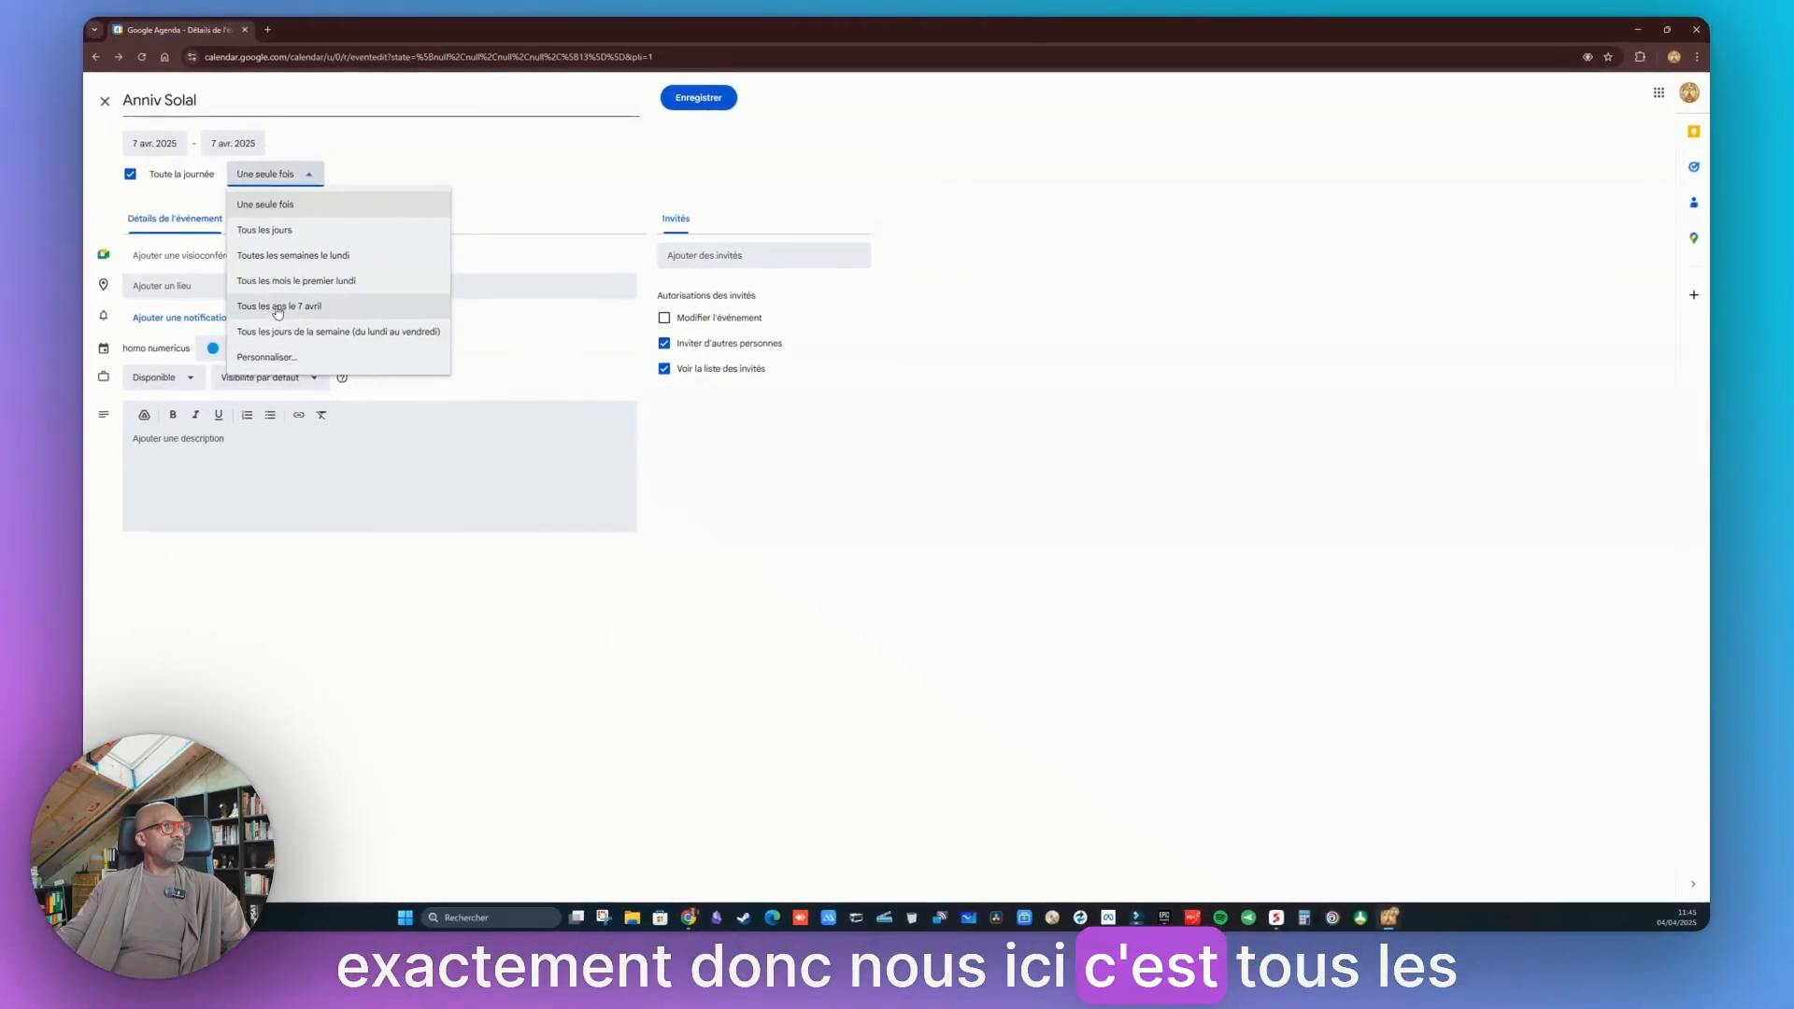
{"action": "left_click", "coordinate": [229, 293]}
{"action": "left_click", "coordinate": [689, 106]}
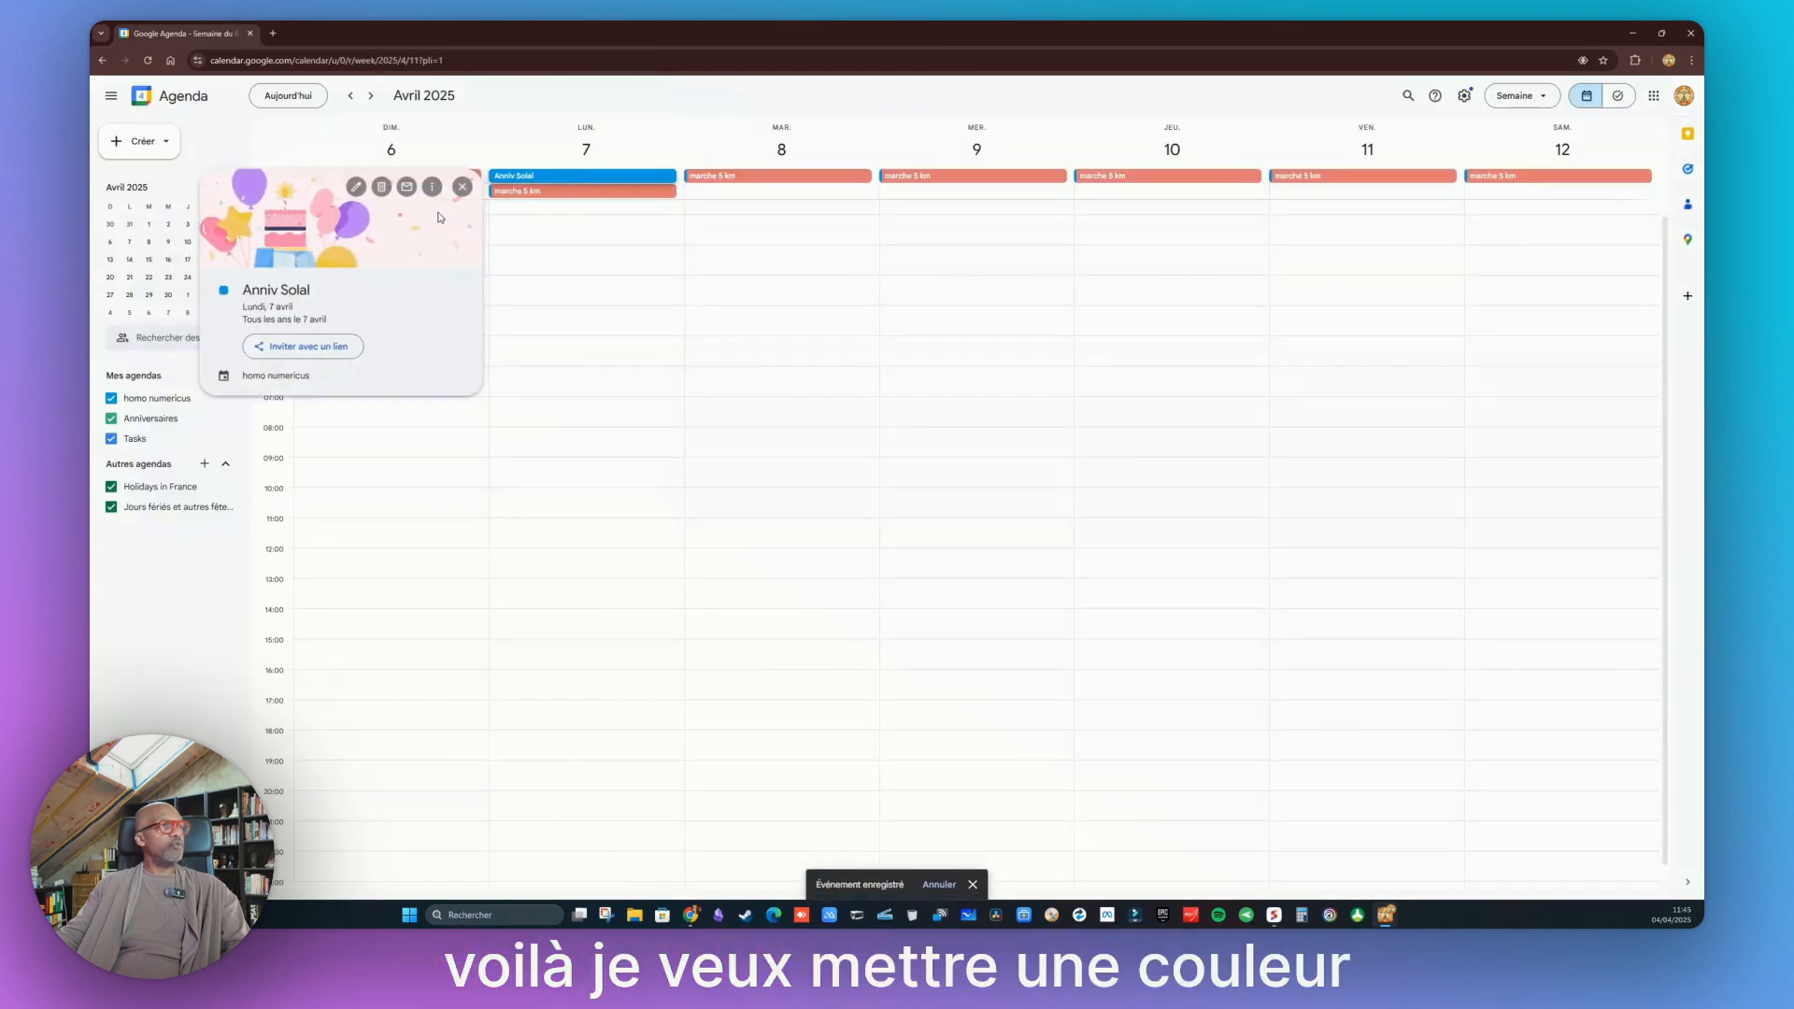
Edit the birthday event, change its colour to yellow, and save it for this and all following events
{"action": "left_click", "coordinate": [361, 187]}
{"action": "left_click", "coordinate": [232, 350]}
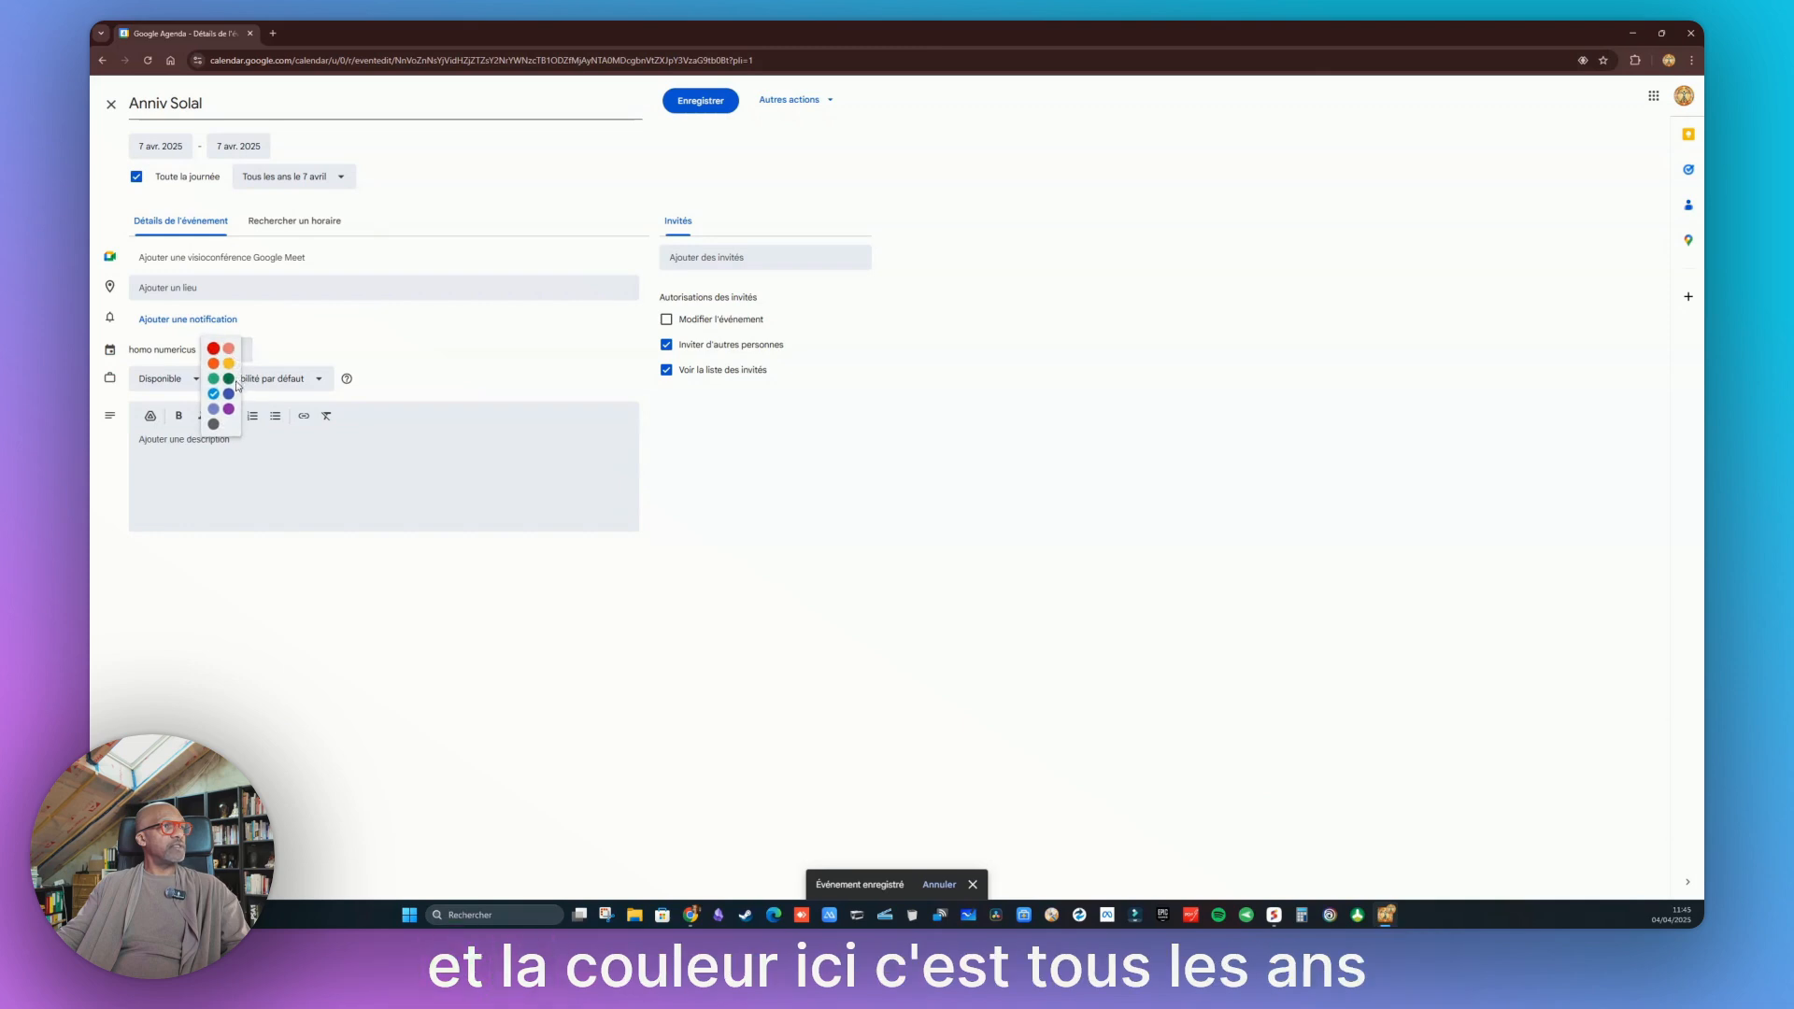
{"action": "left_click", "coordinate": [701, 113]}
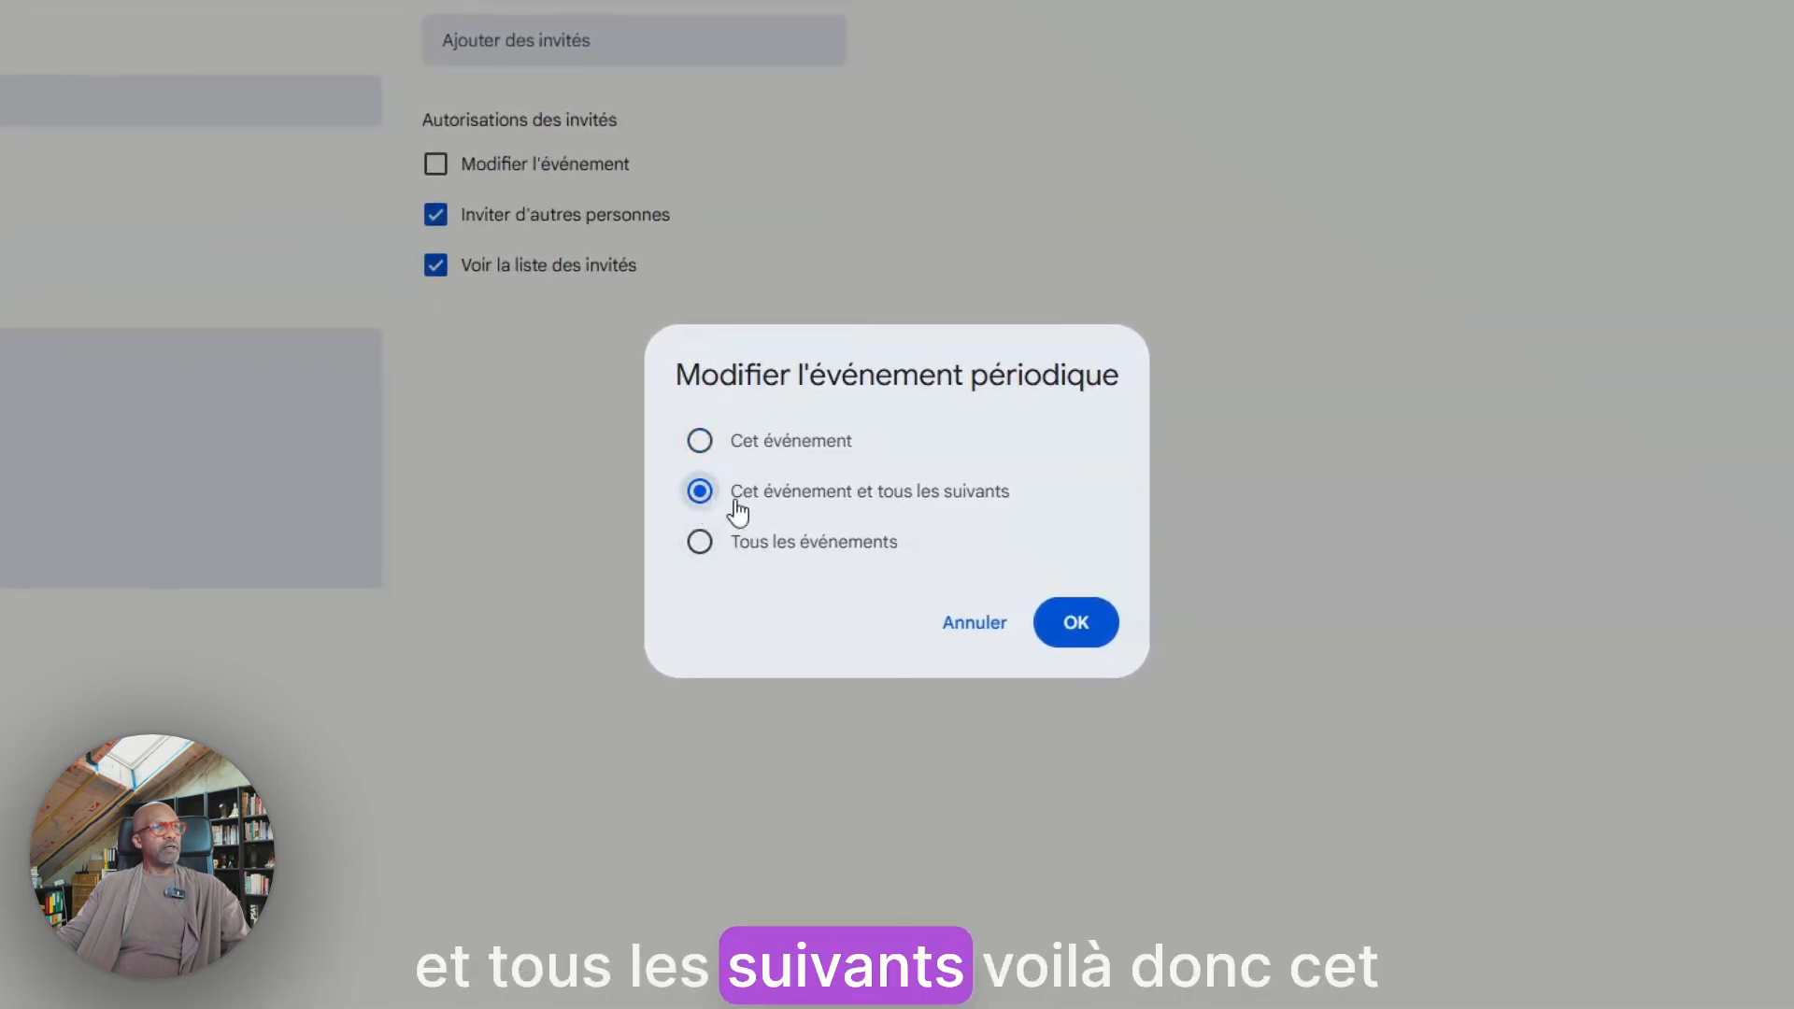
{"action": "left_click", "coordinate": [1076, 620]}
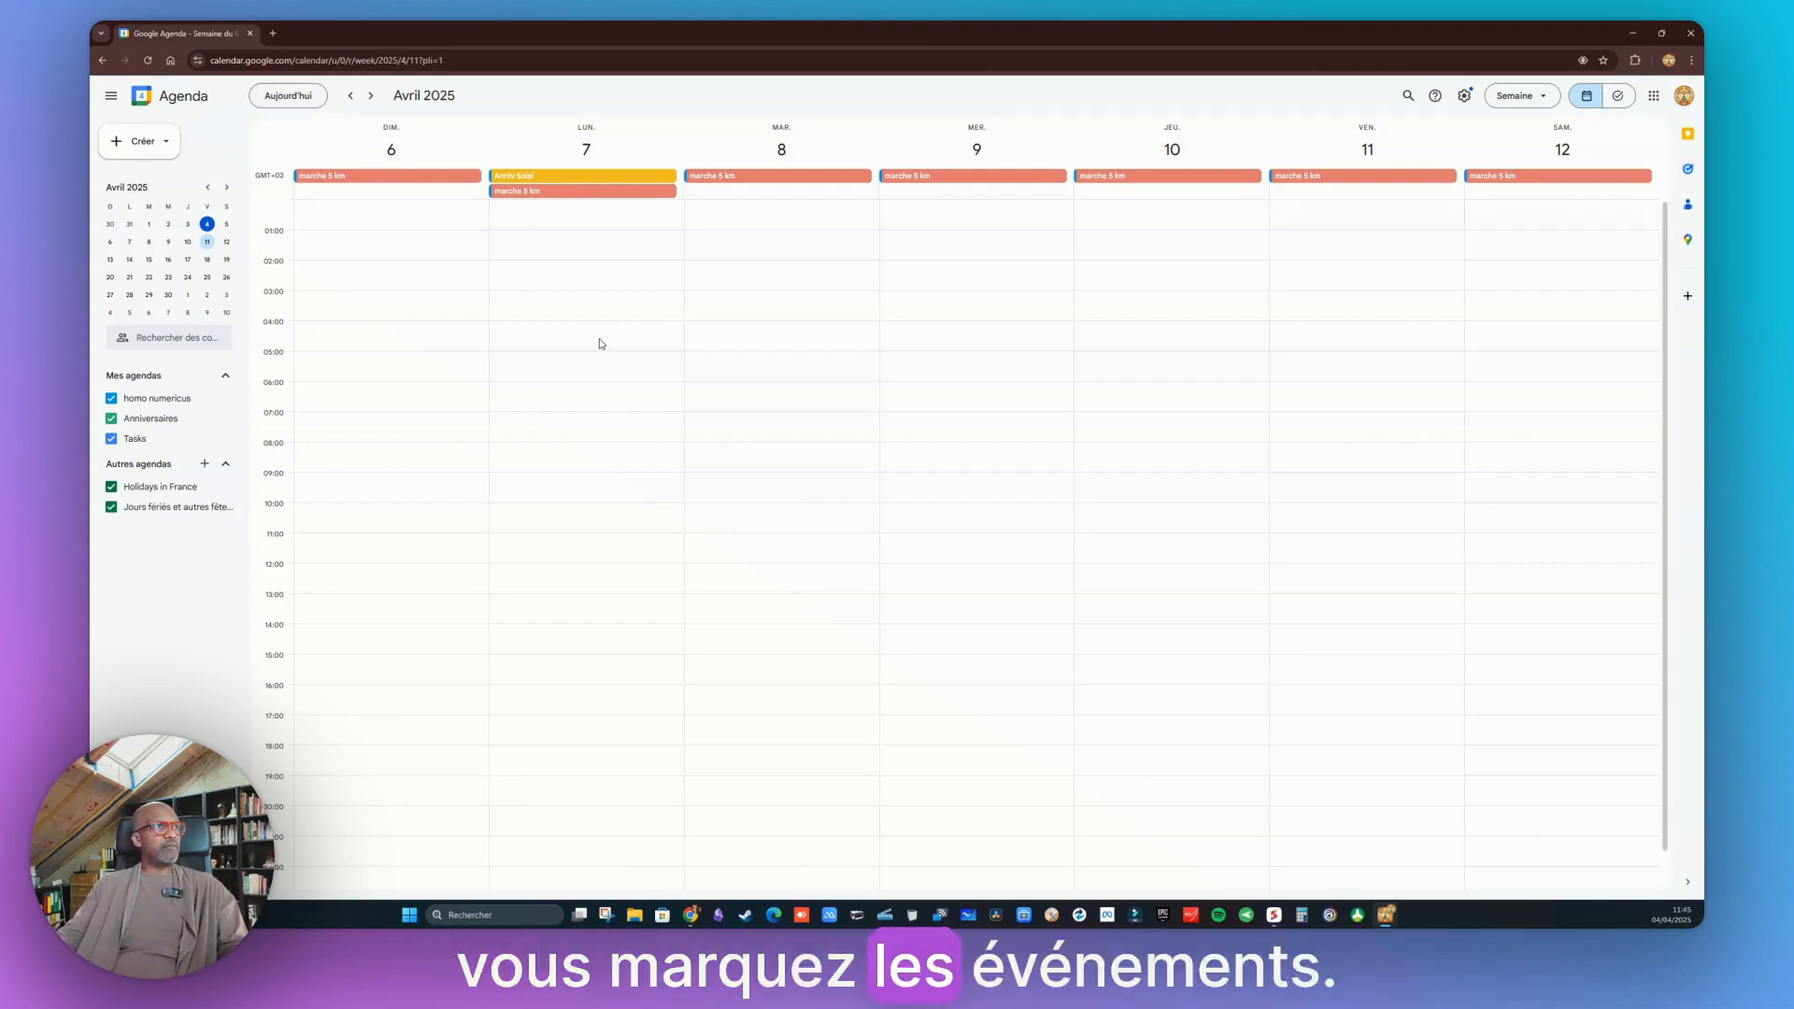
Return to today's week and switch the calendar to month view
{"action": "left_click", "coordinate": [290, 97]}
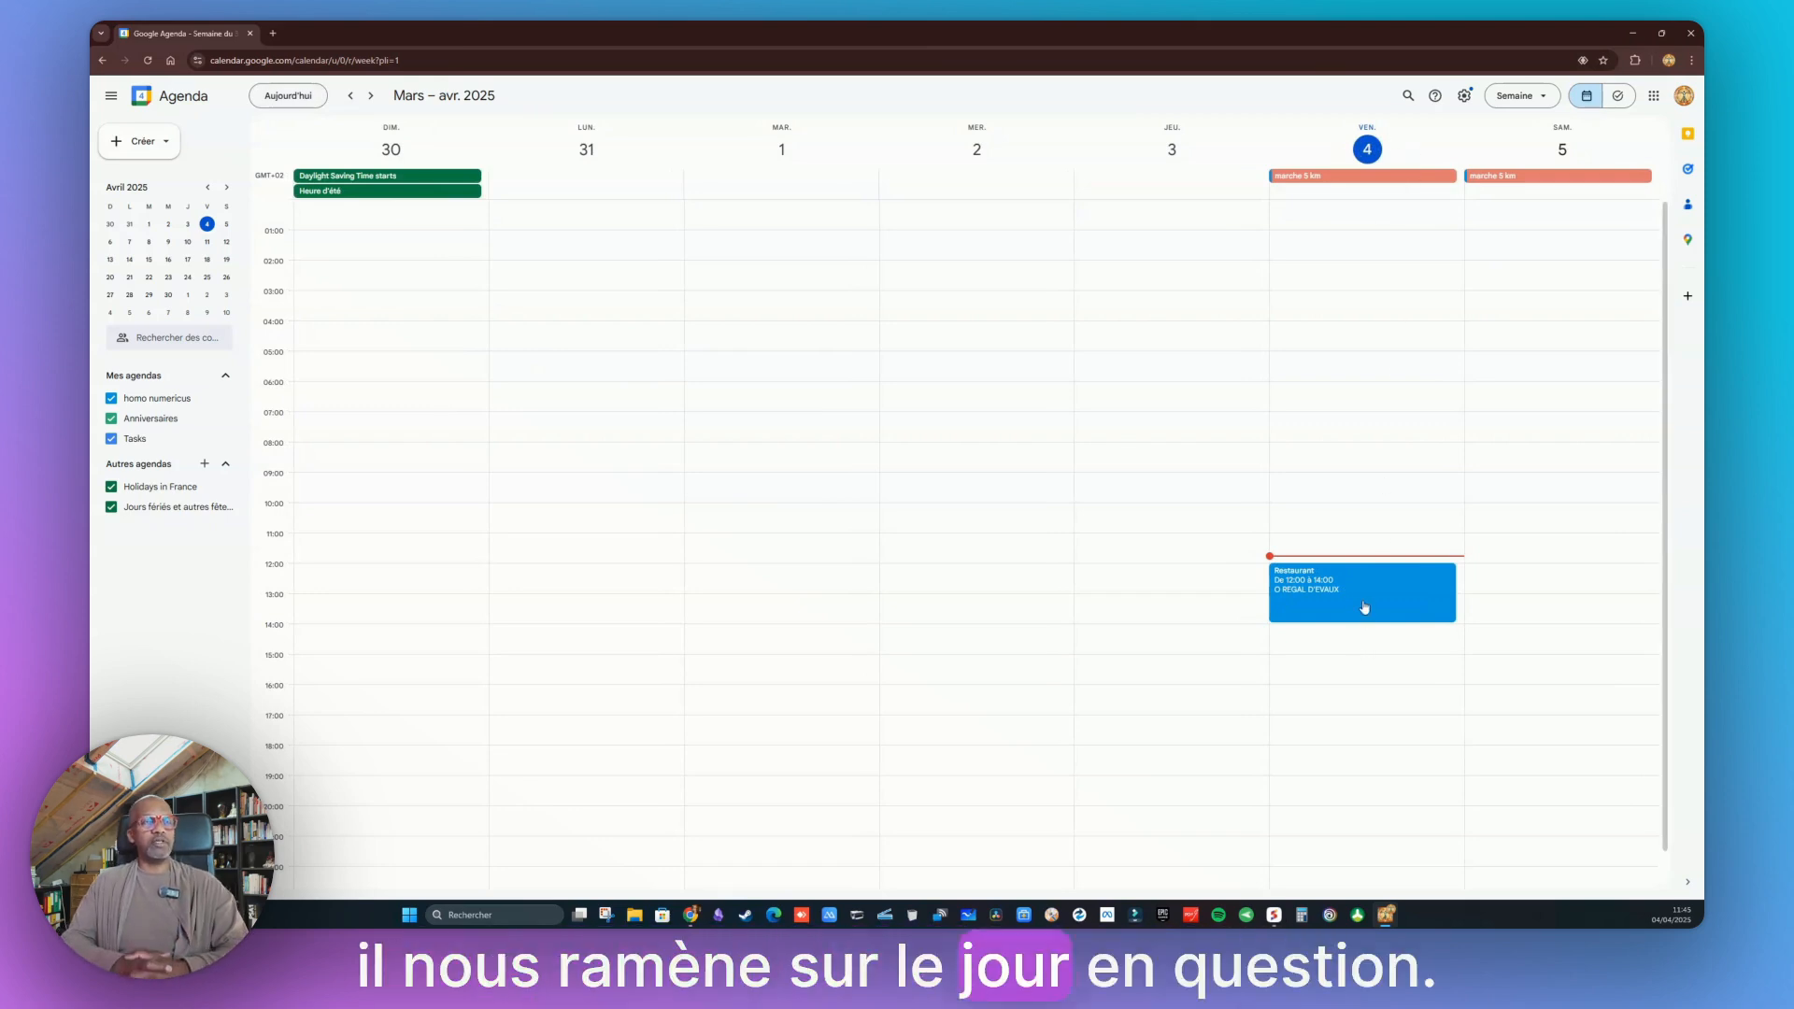
{"action": "key", "text": "m"}
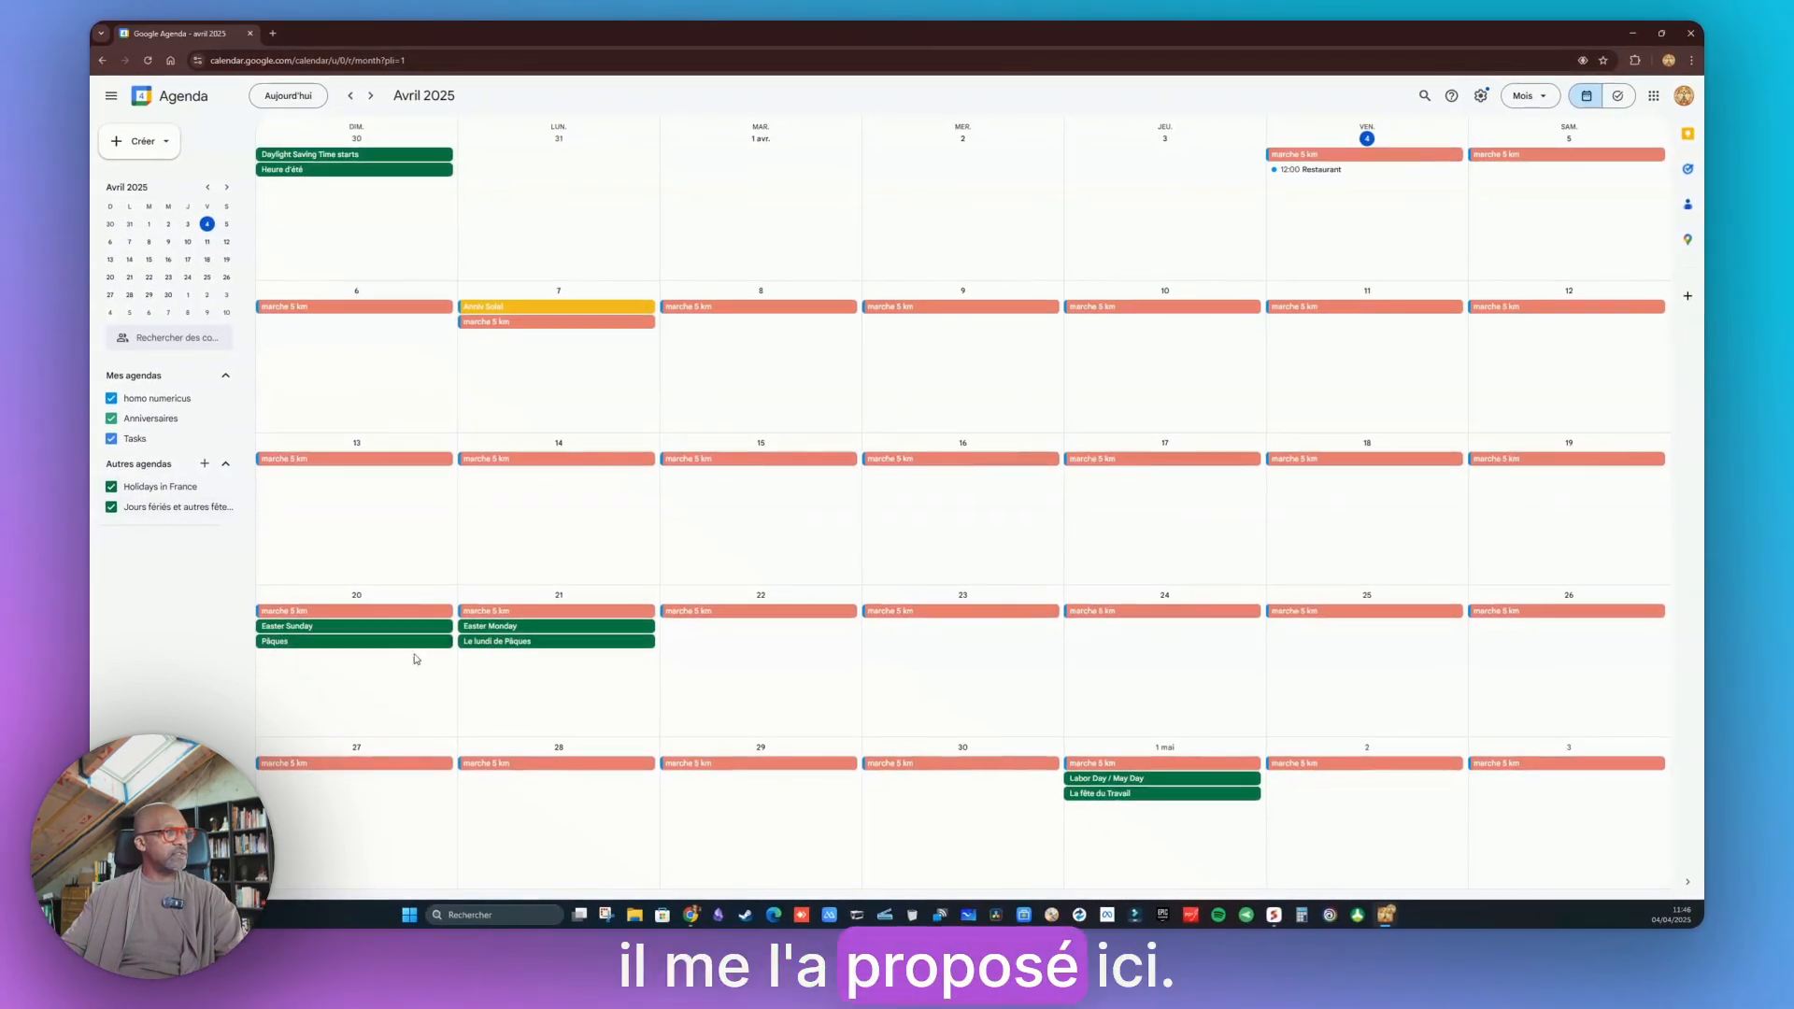
Hide the Holidays in France calendar and look at the options for adding other calendars
{"action": "left_click", "coordinate": [110, 487]}
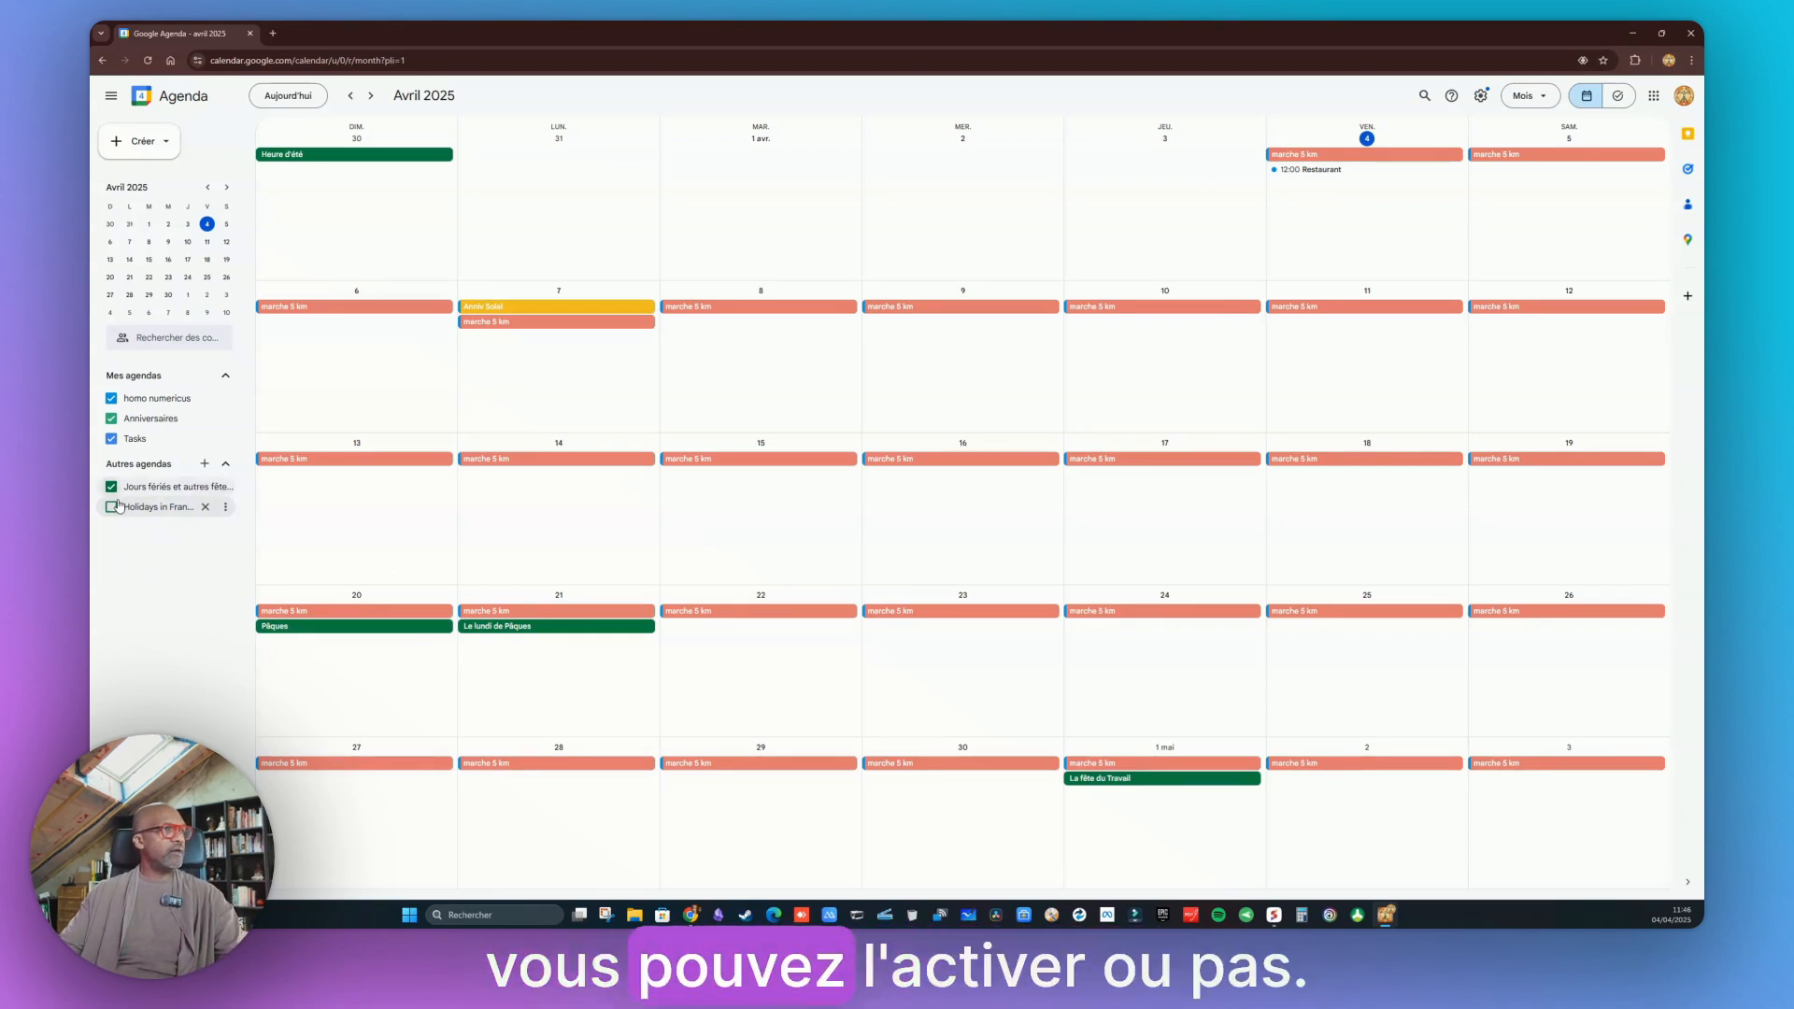
{"action": "left_click", "coordinate": [204, 466]}
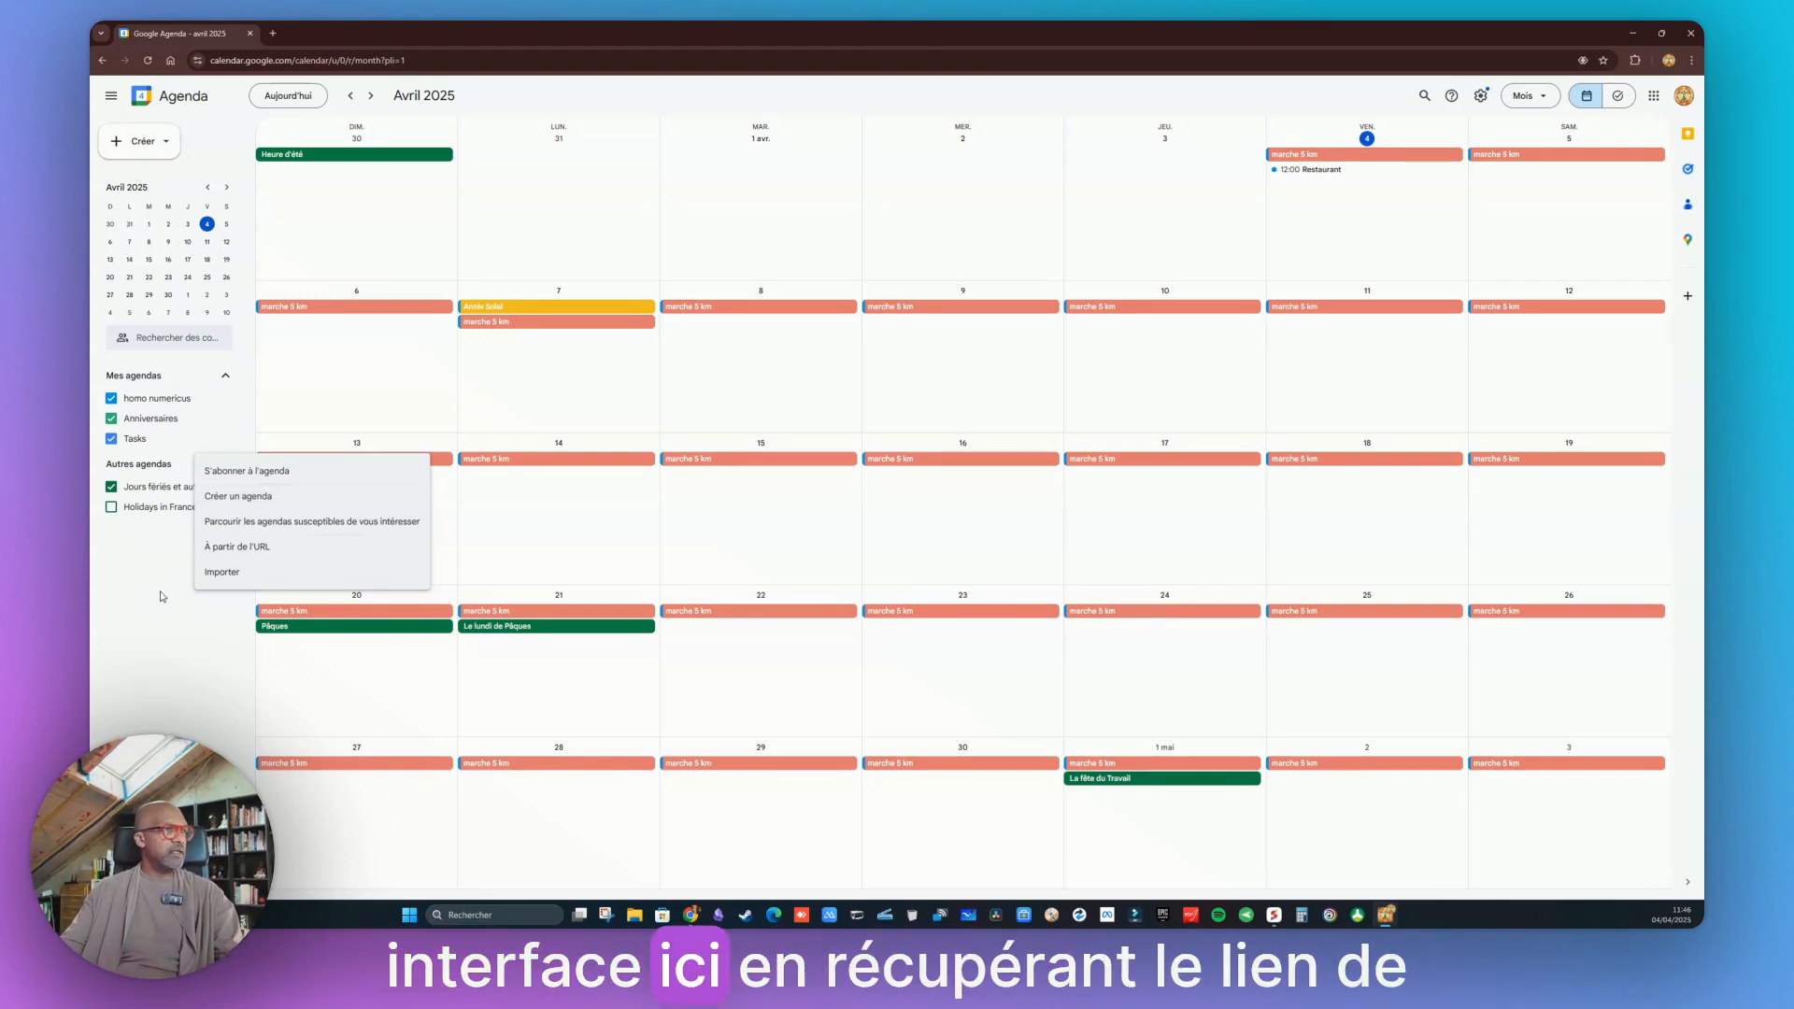
{"action": "left_click", "coordinate": [132, 684]}
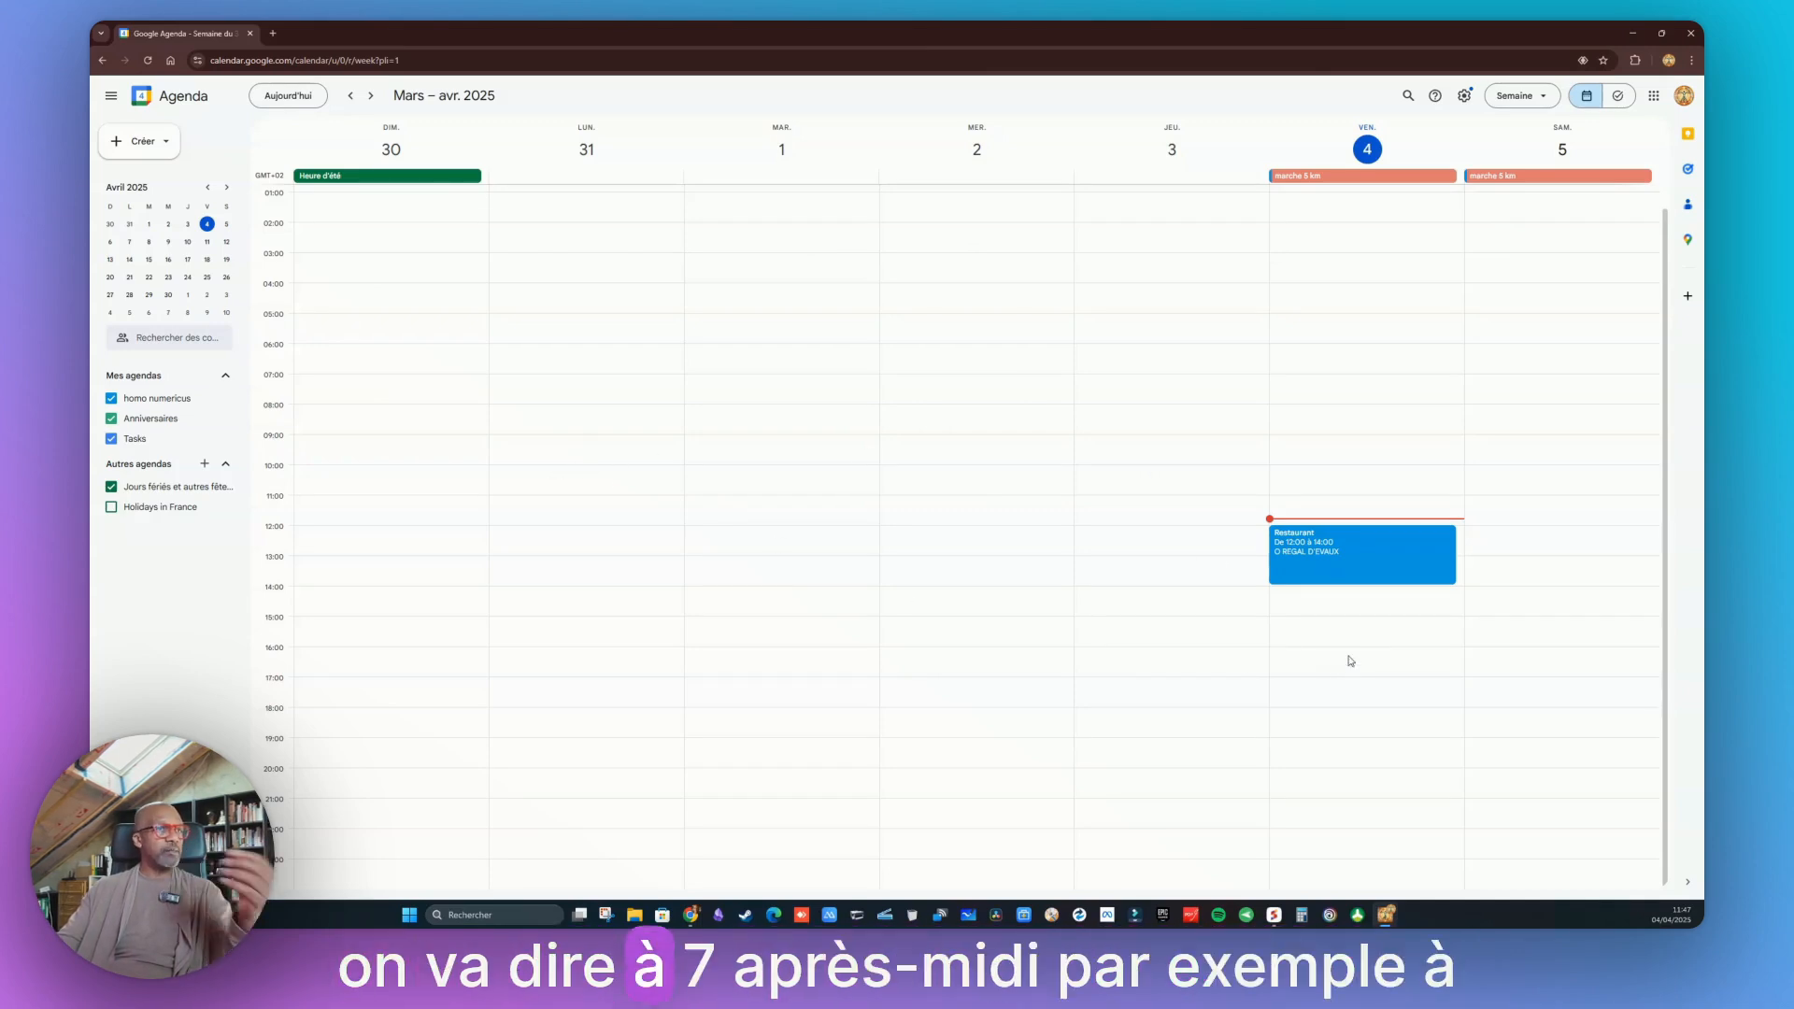
Create a task on Friday 4 April at 15:00 titled Réparation PC followed by the client's name
{"action": "left_click", "coordinate": [1277, 625]}
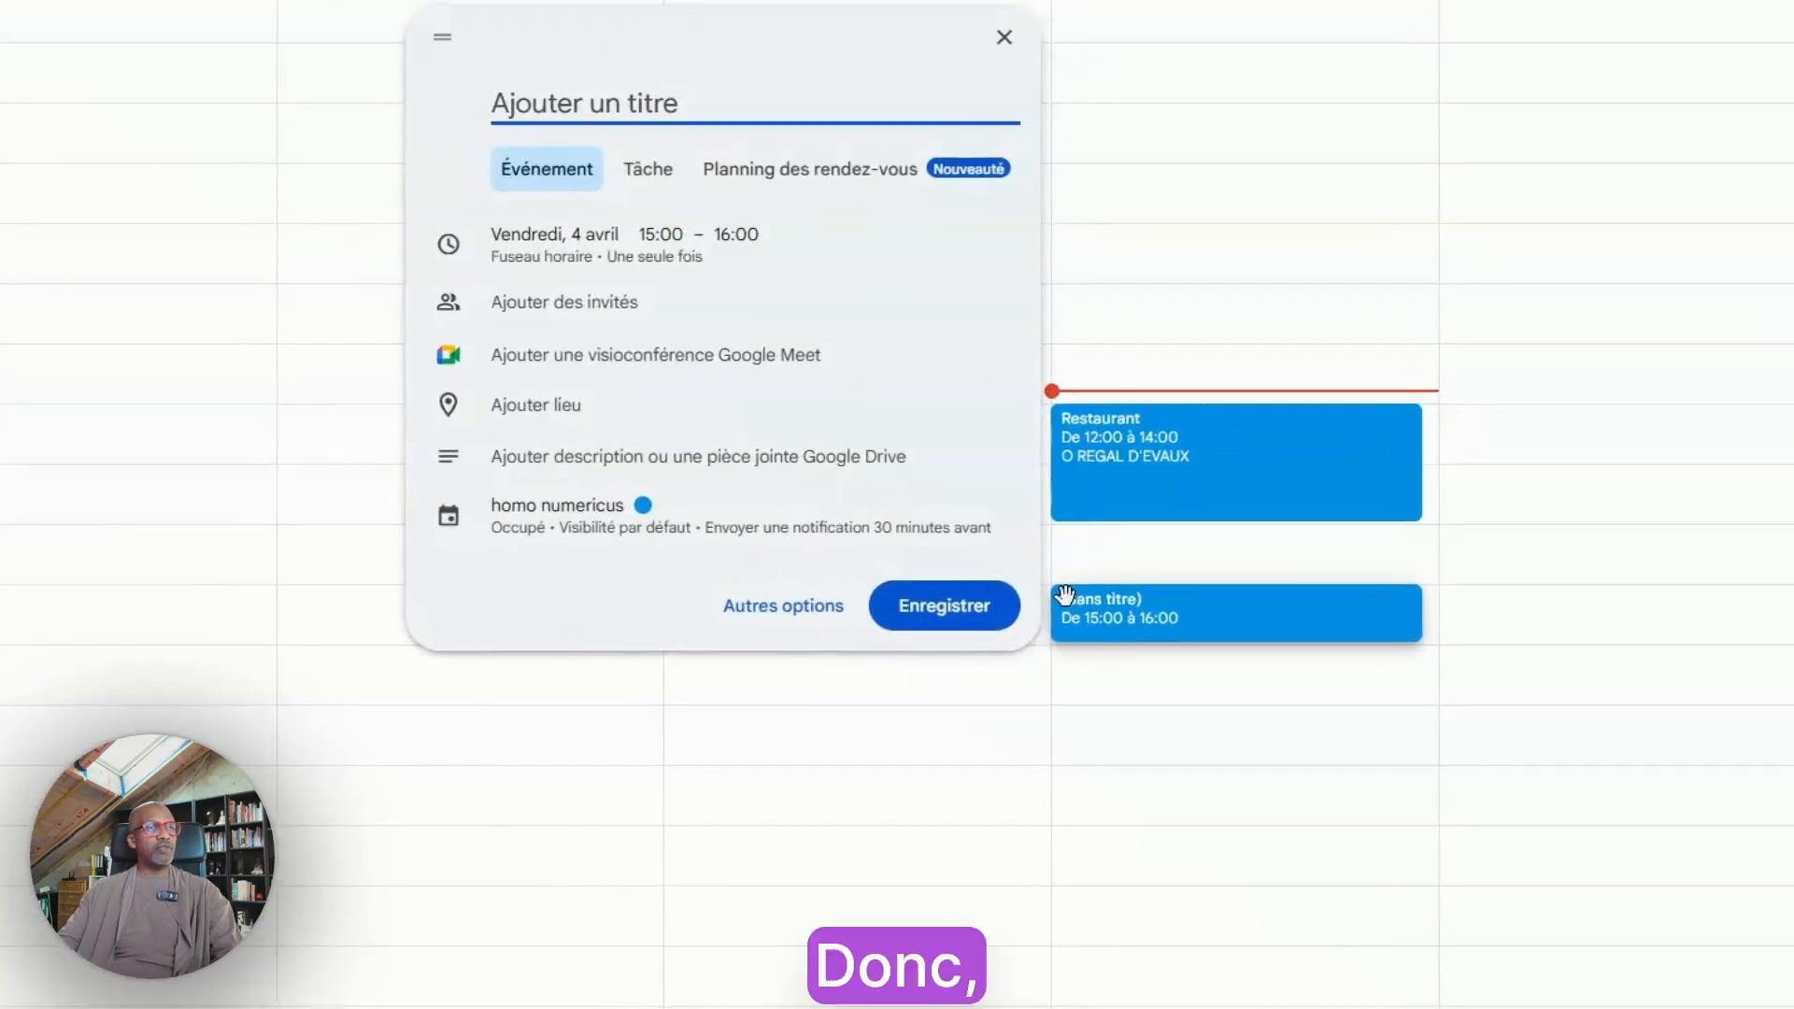
{"action": "left_click", "coordinate": [638, 172]}
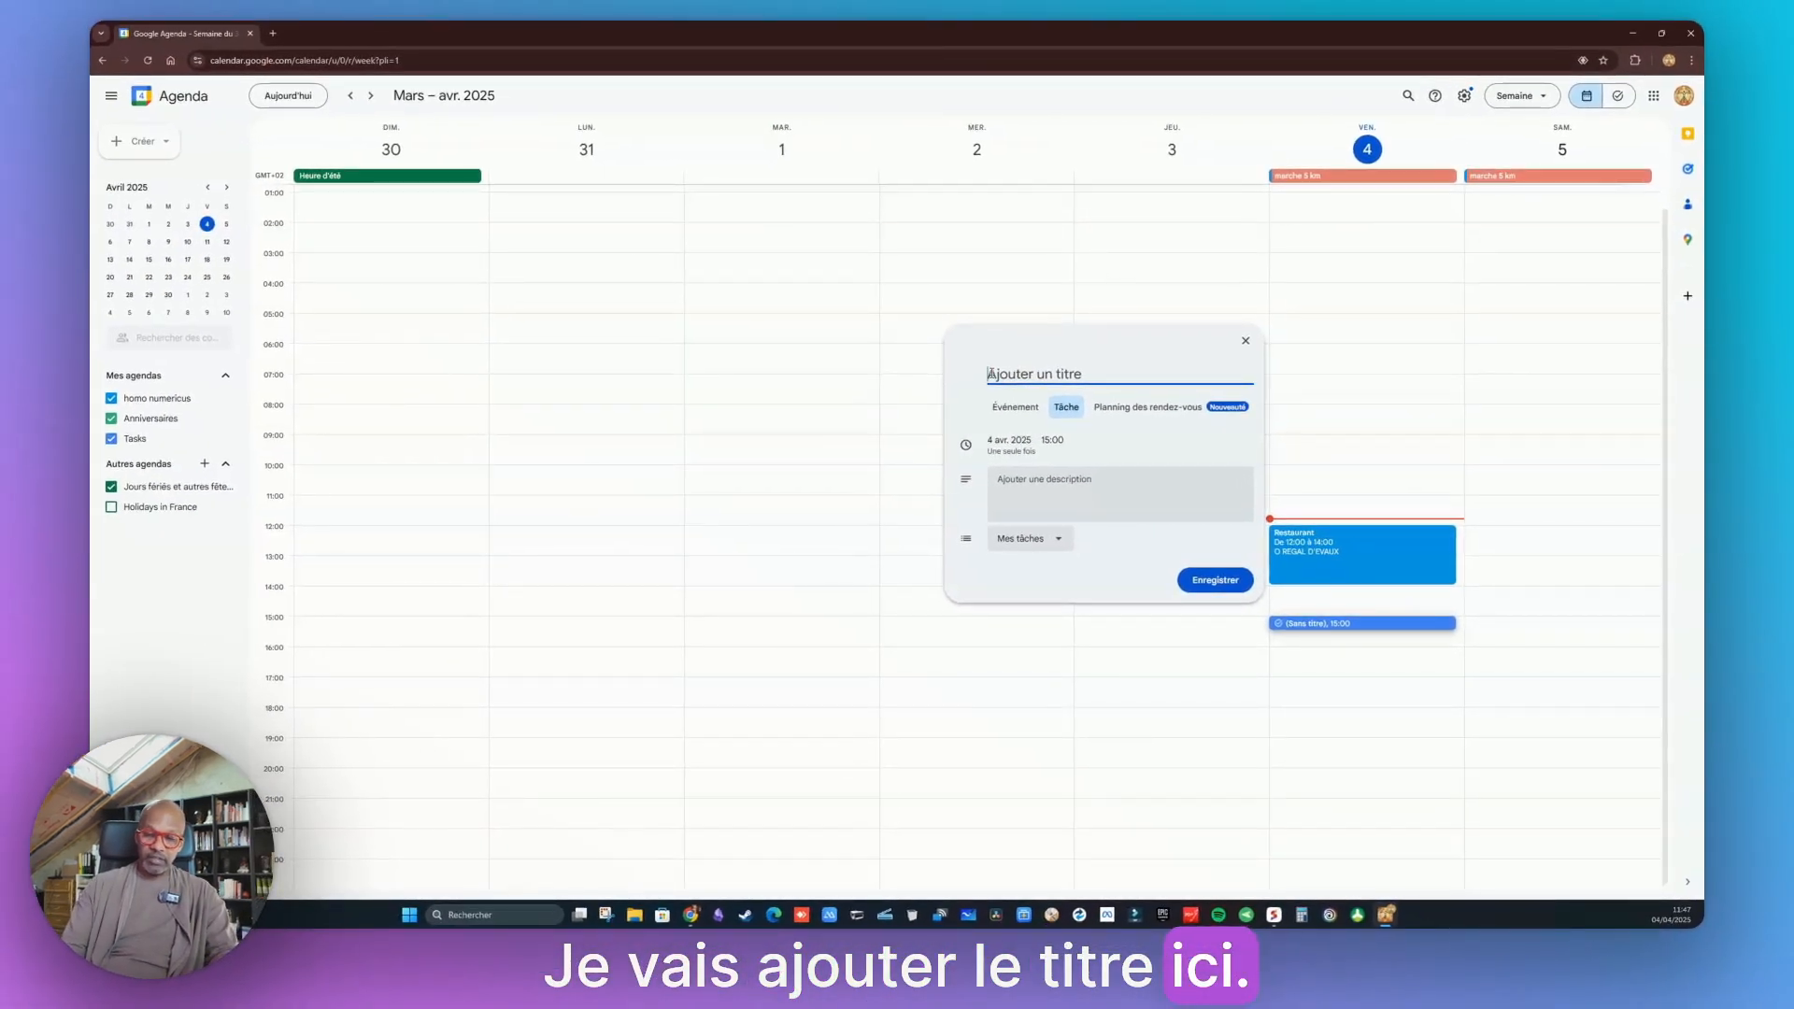
{"action": "type", "text": "Réparat"}
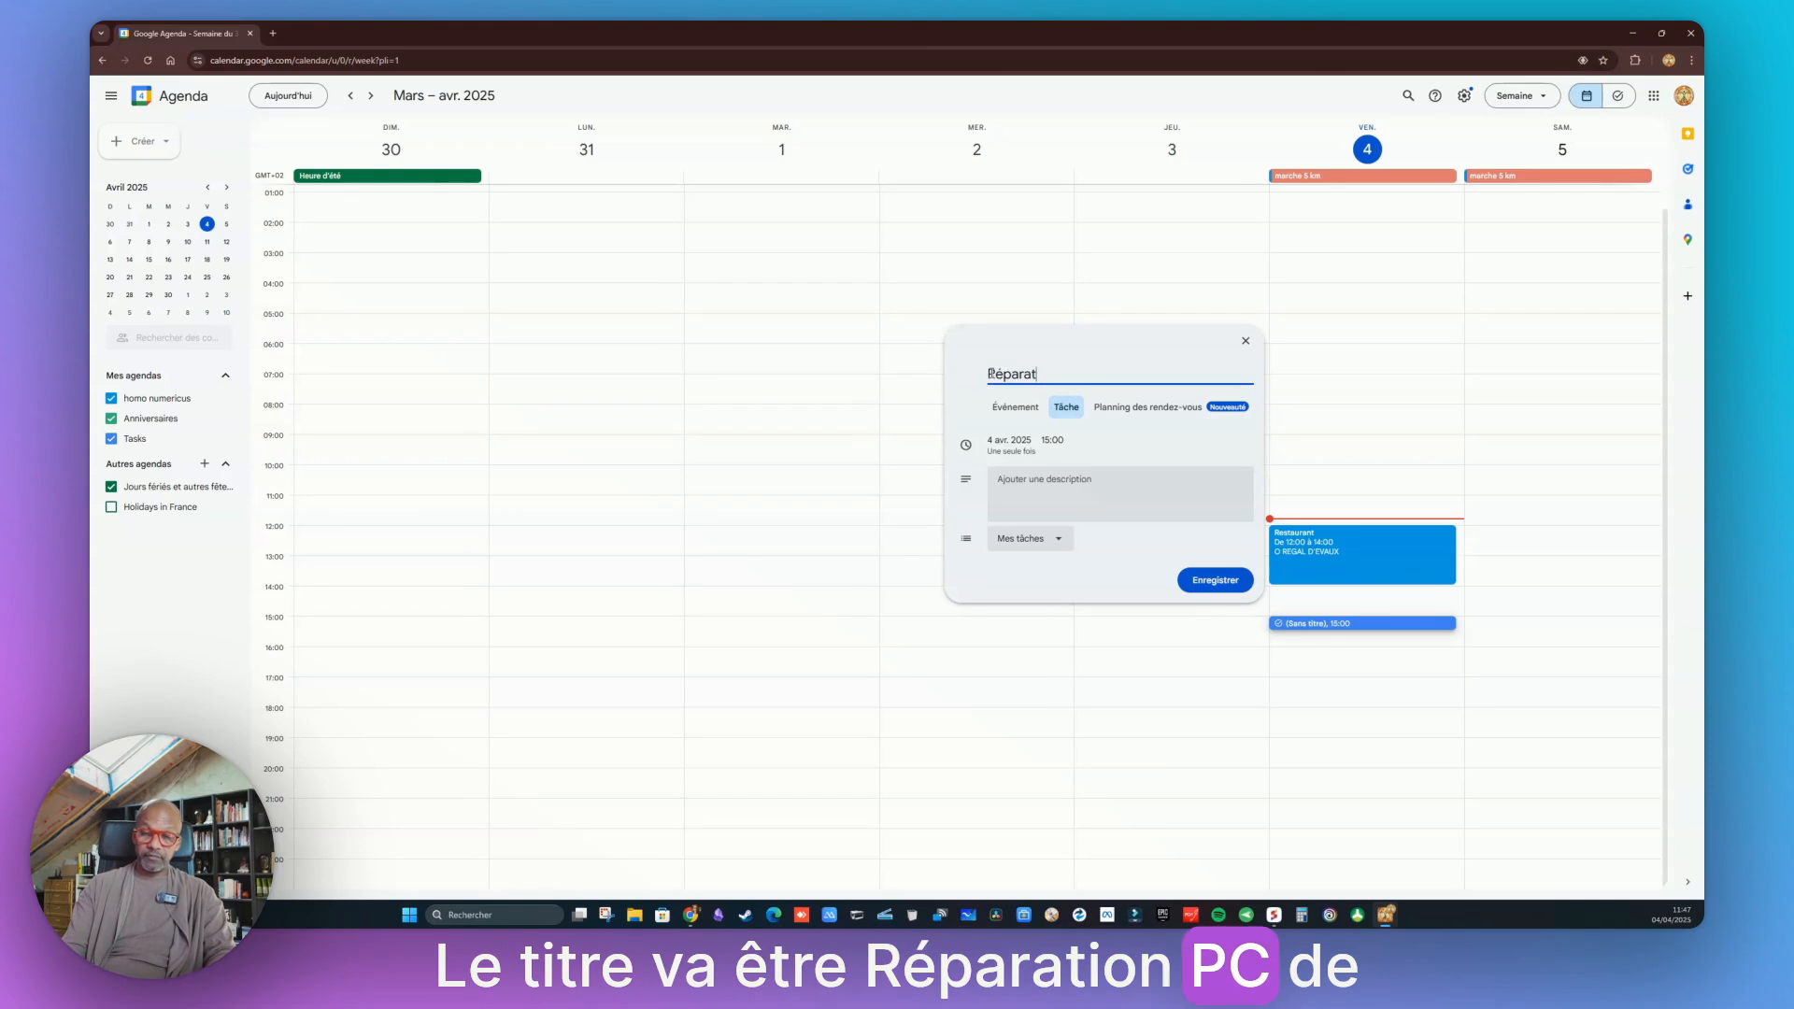
{"action": "type", "text": "ion PC M. Dupont"}
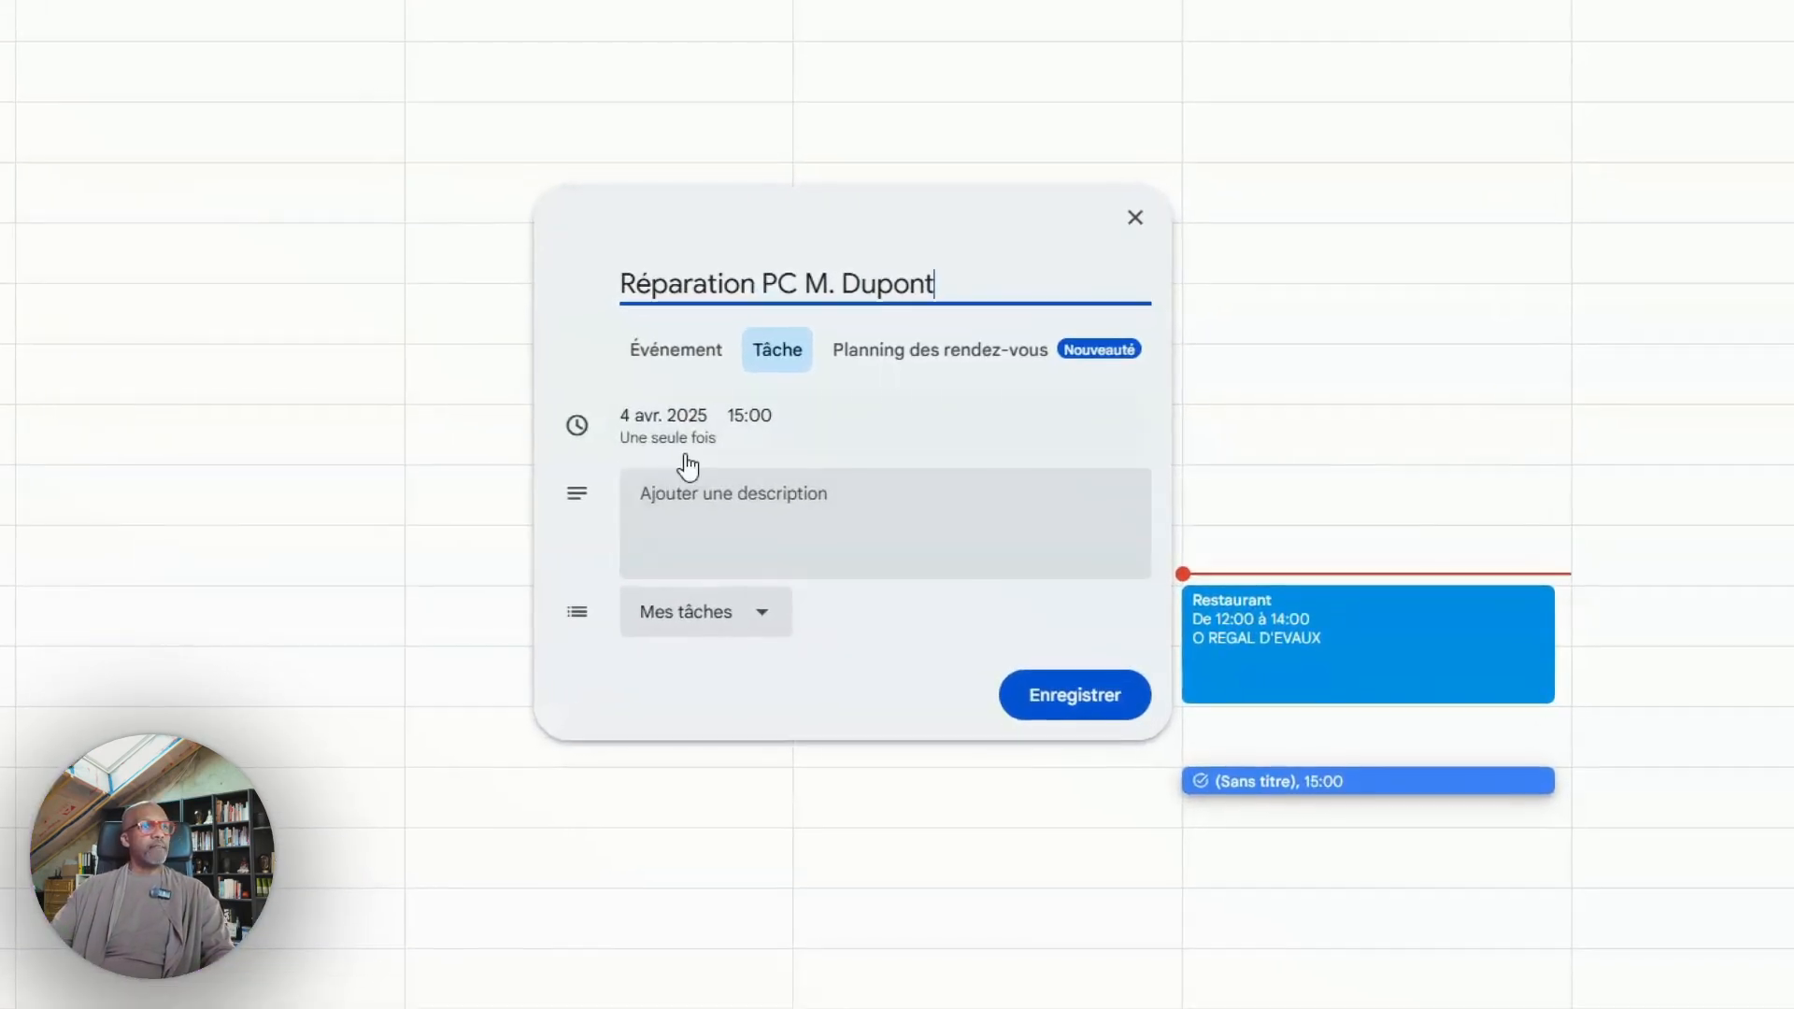
Give the task the description Réparation d'un pc portable asus qui ne démarre and save it
{"action": "left_click", "coordinate": [692, 626]}
{"action": "left_click", "coordinate": [673, 518]}
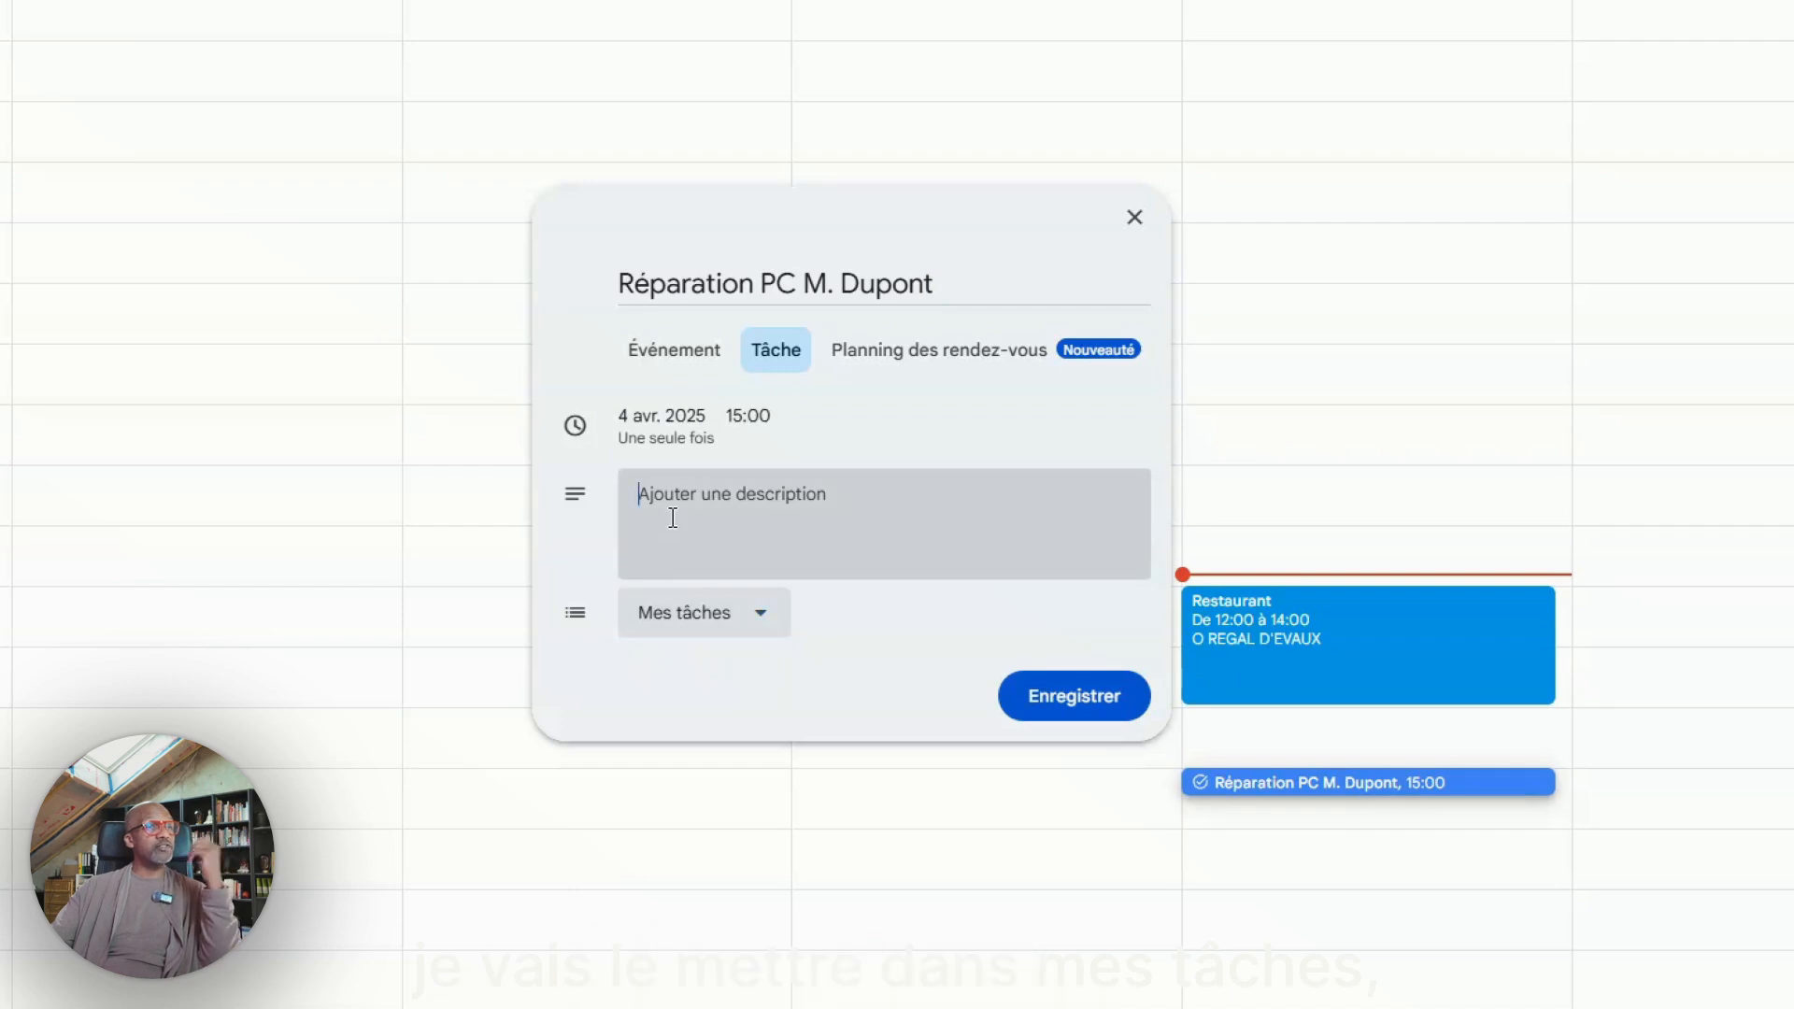
{"action": "type", "text": "Répa"}
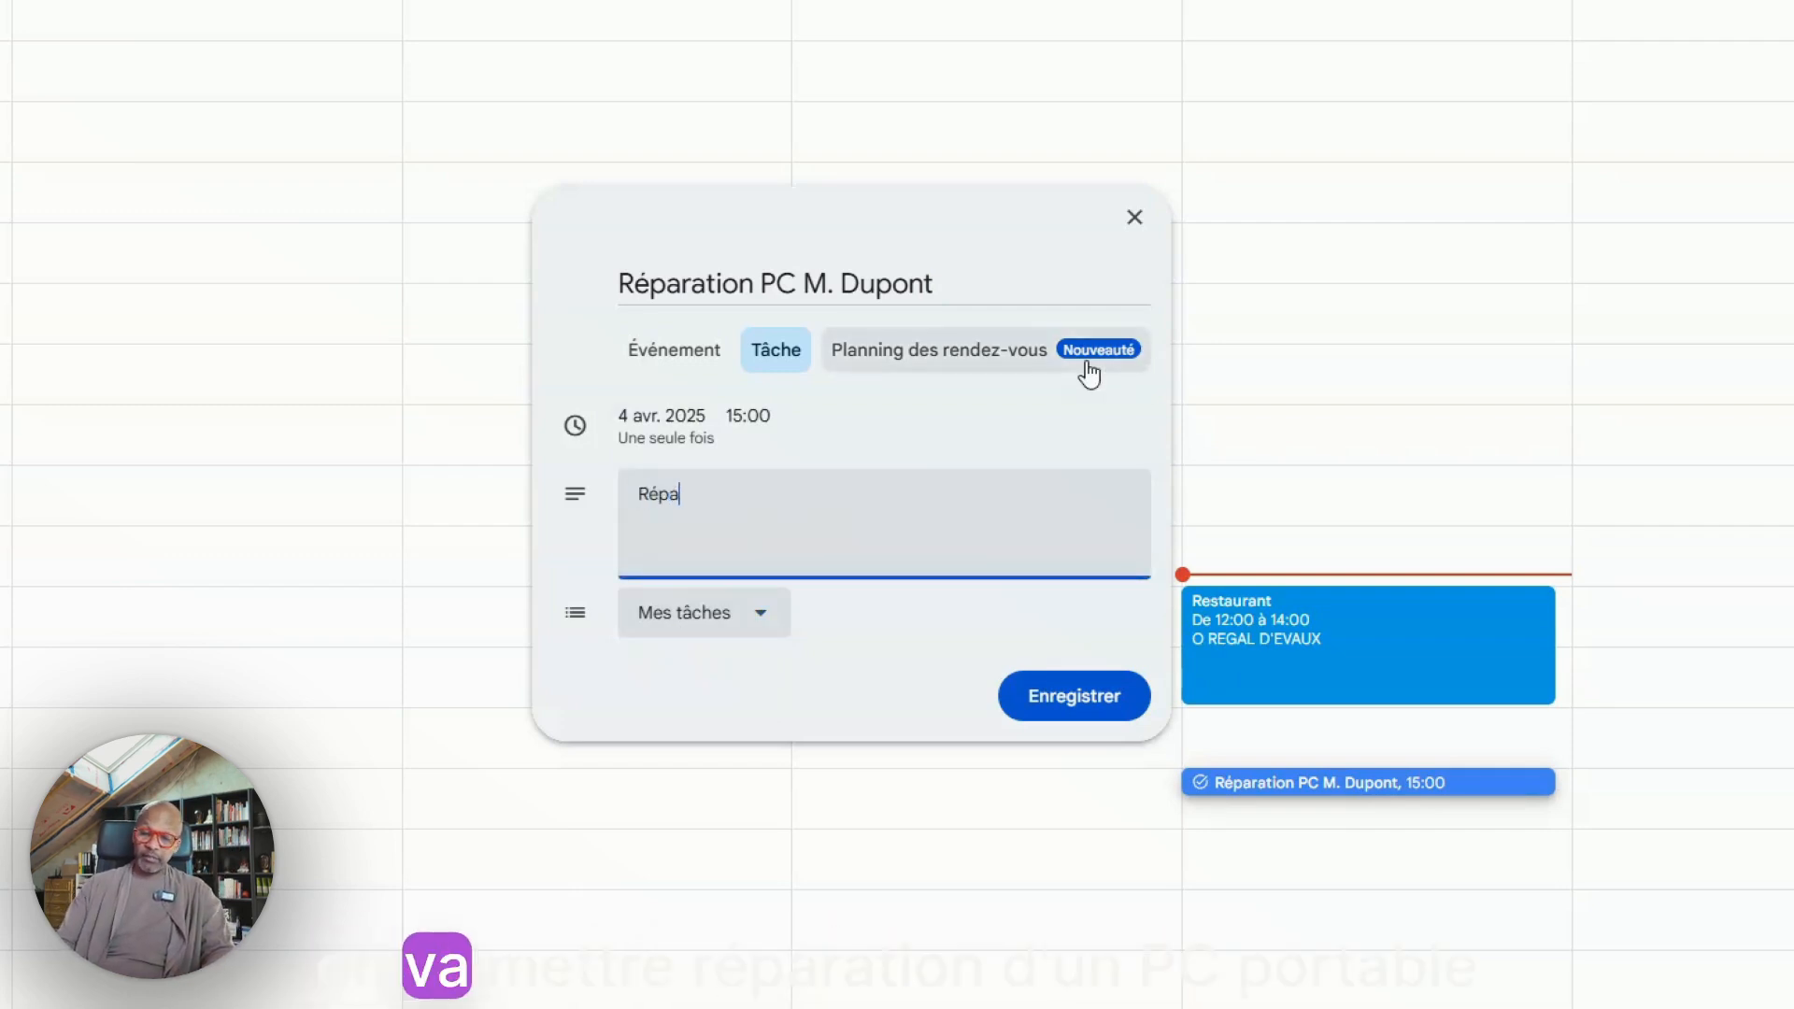
{"action": "type", "text": "ration d'un pc por"}
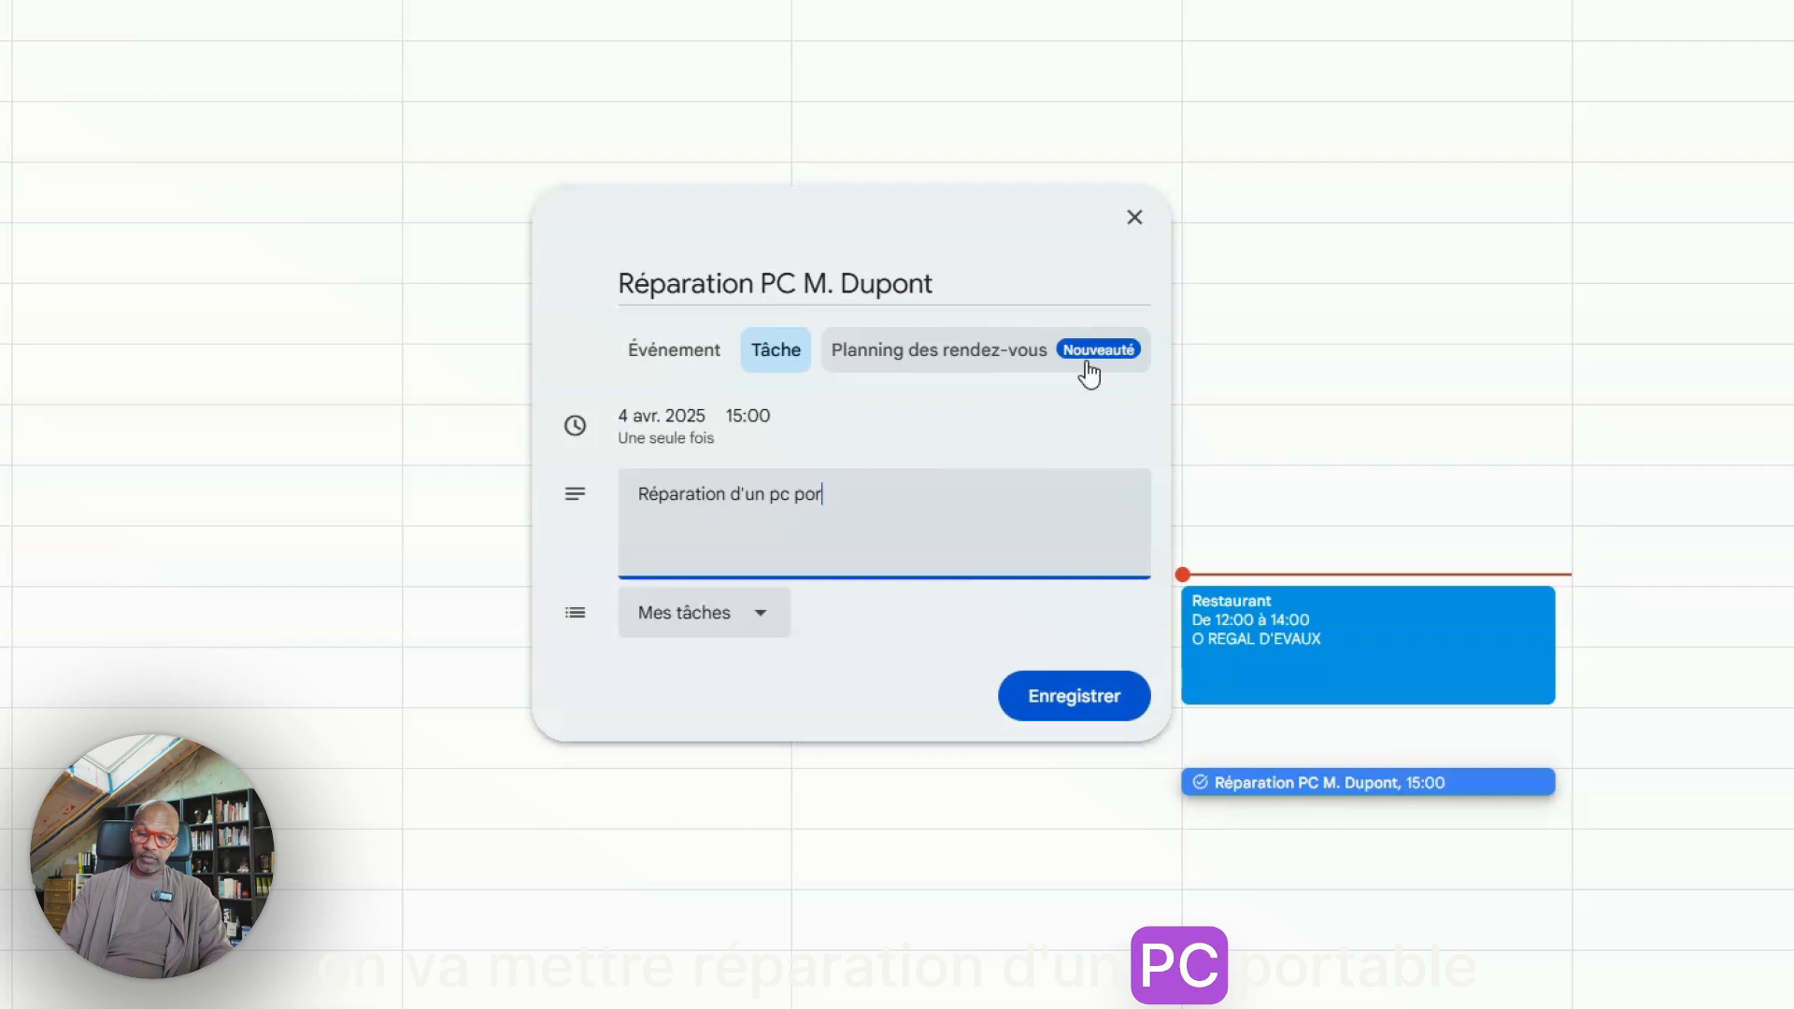
{"action": "type", "text": "table asu"}
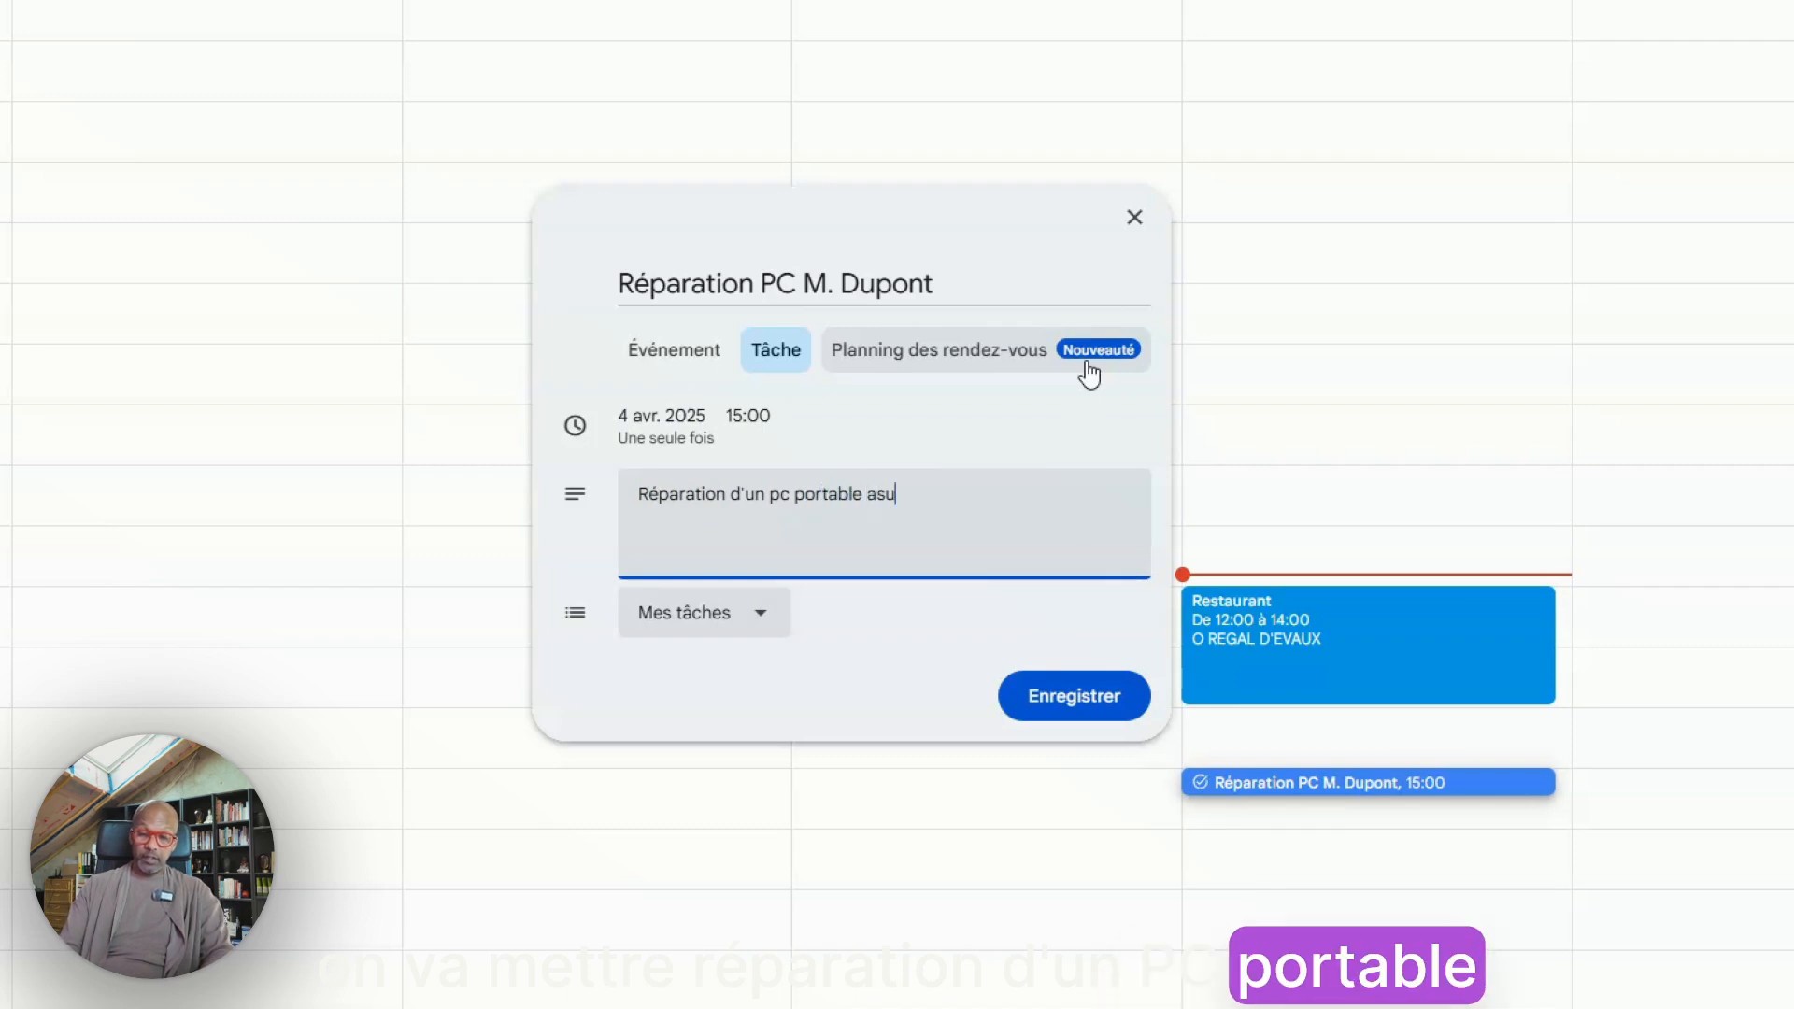
{"action": "type", "text": "s qui ne"}
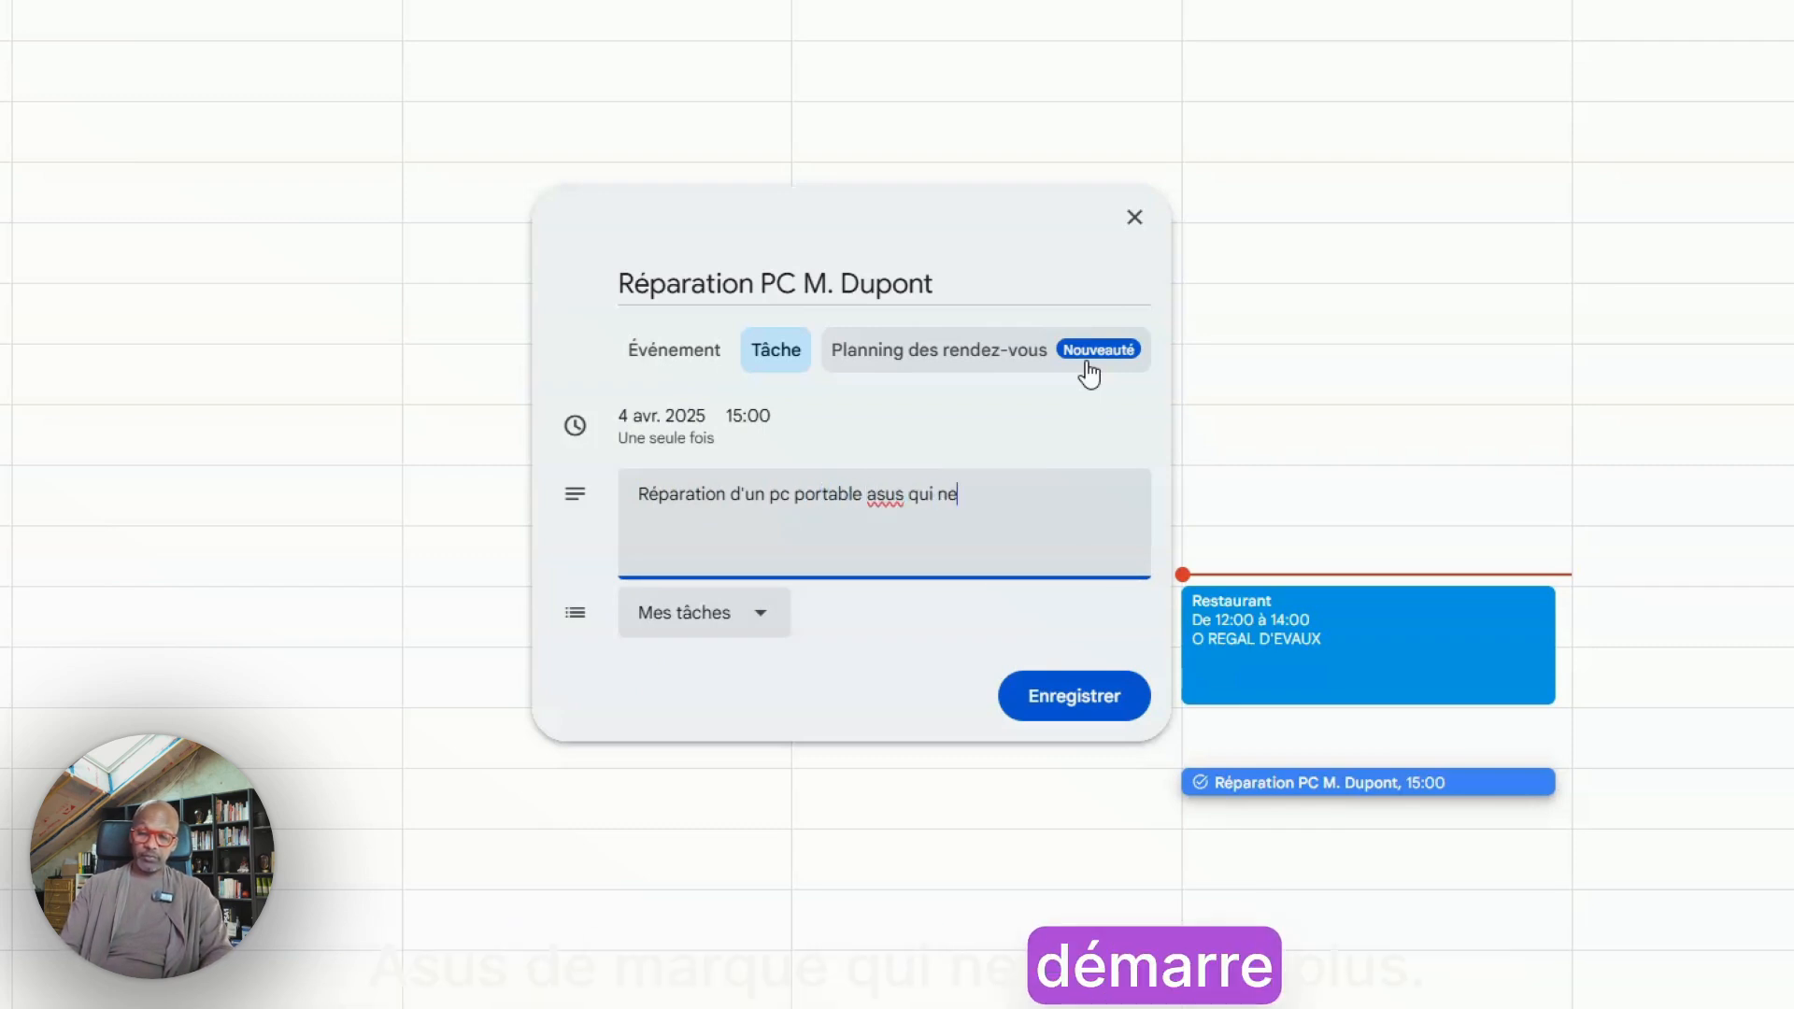
{"action": "type", "text": " démarre"}
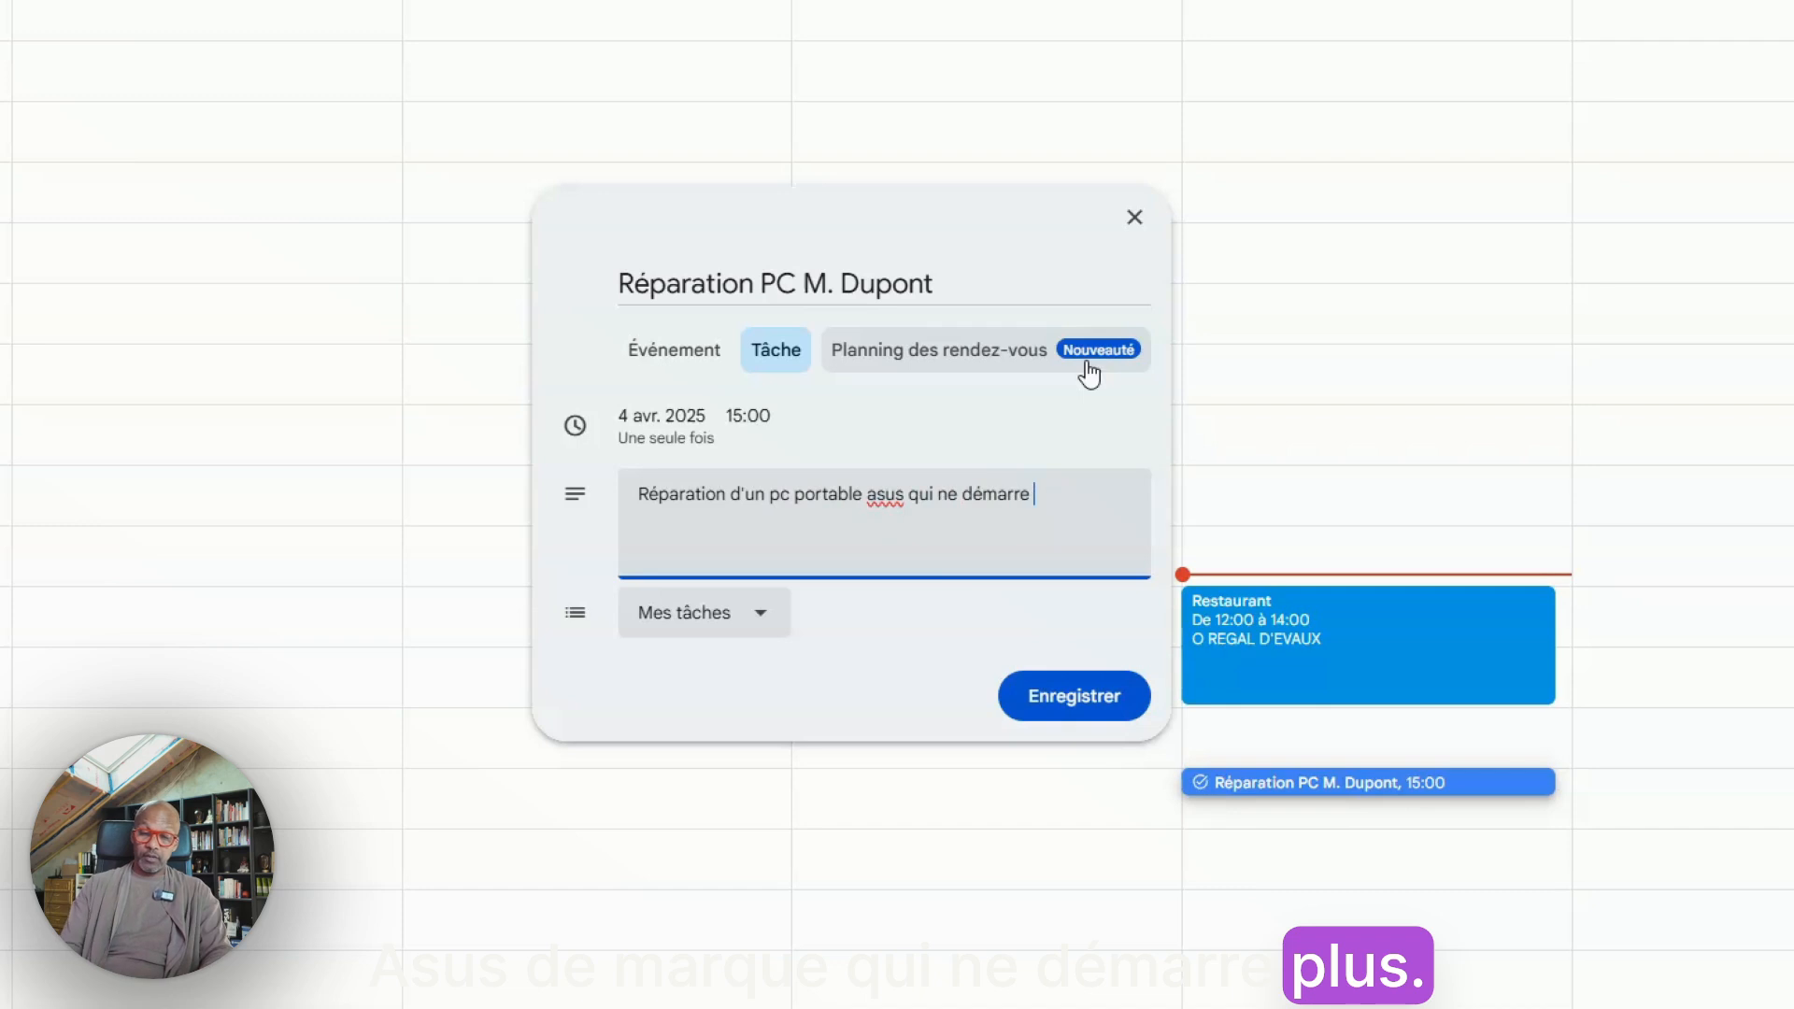
{"action": "left_click", "coordinate": [1098, 714]}
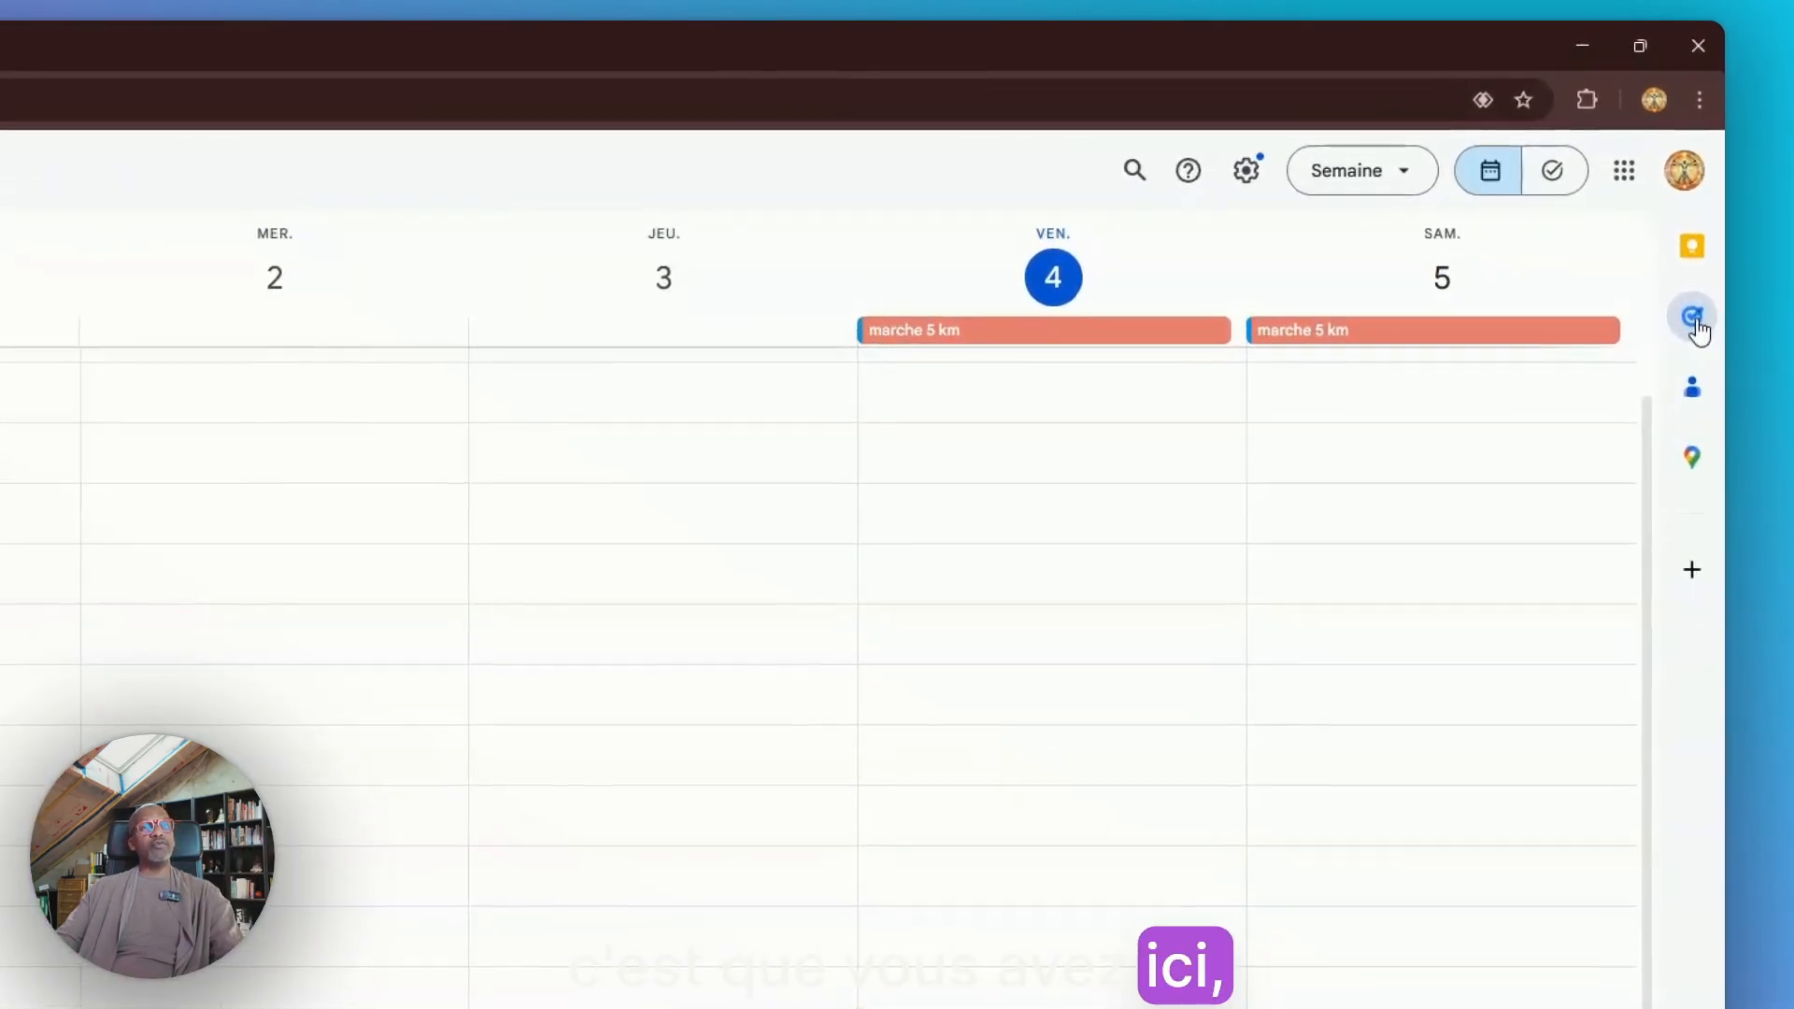
Review the task in the Tasks side panel, then delete the PC repair task from the calendar
{"action": "left_click", "coordinate": [1694, 319]}
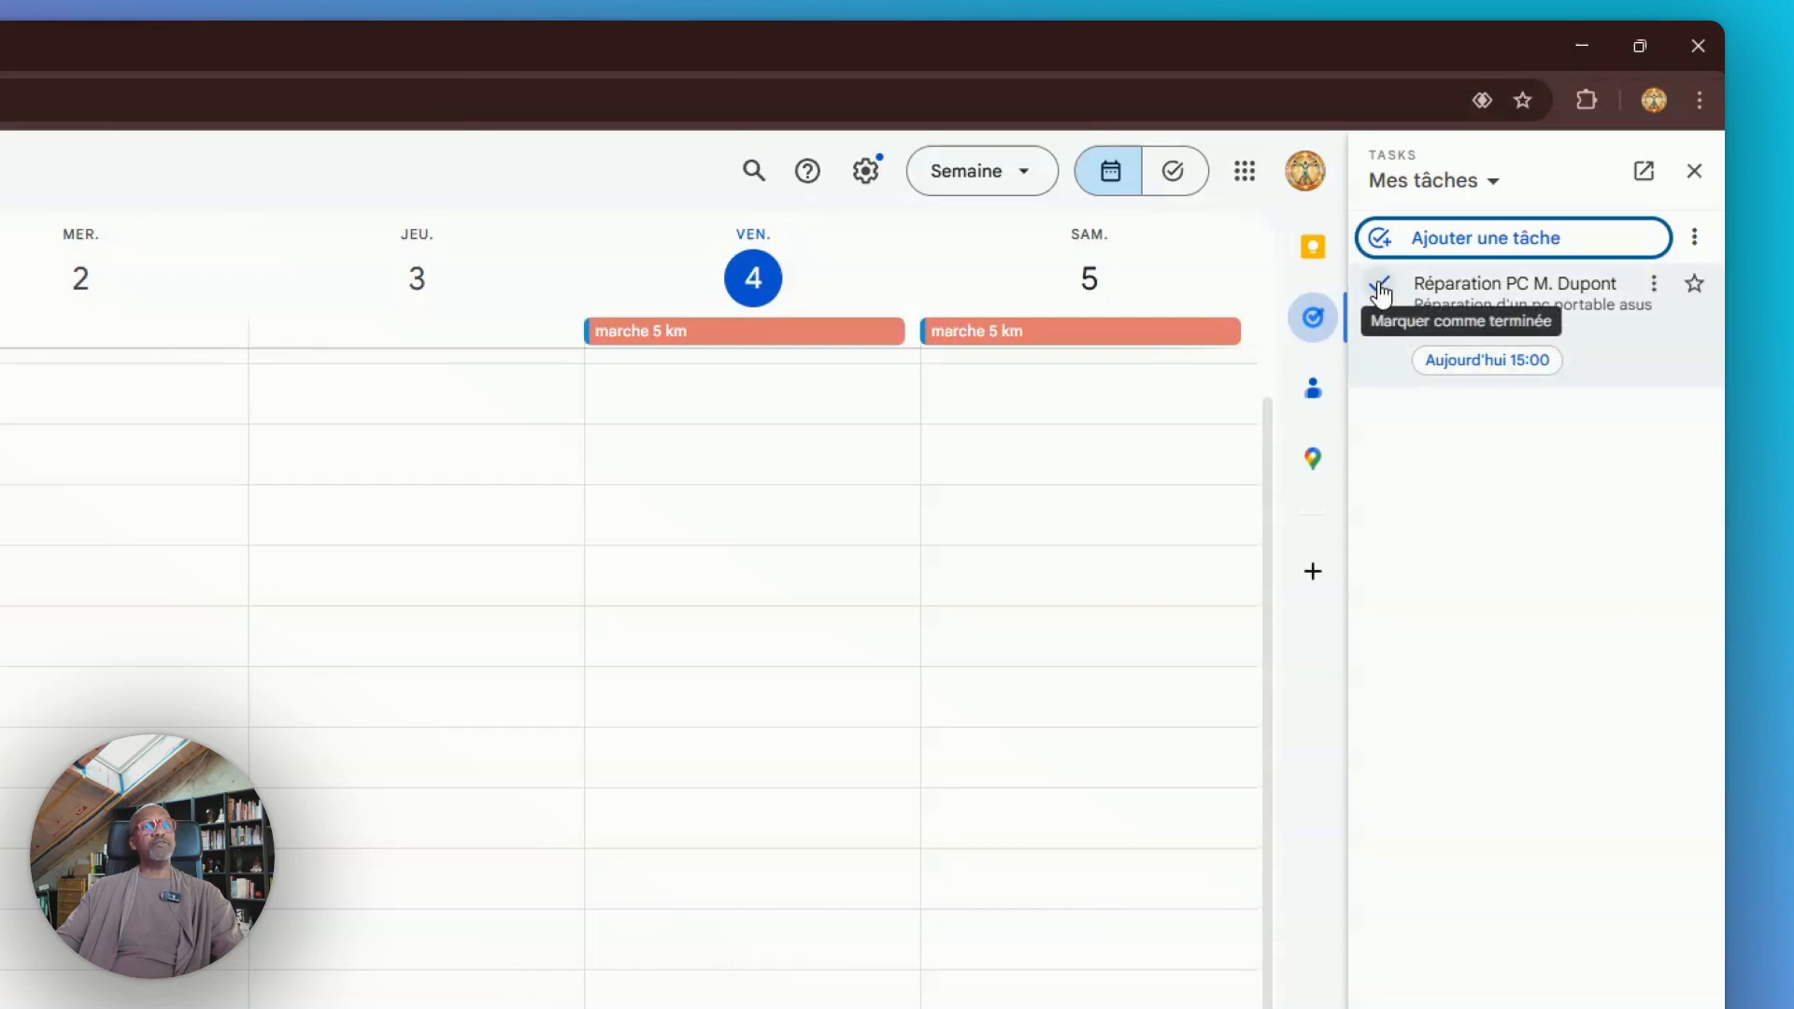
{"action": "left_click", "coordinate": [1698, 172]}
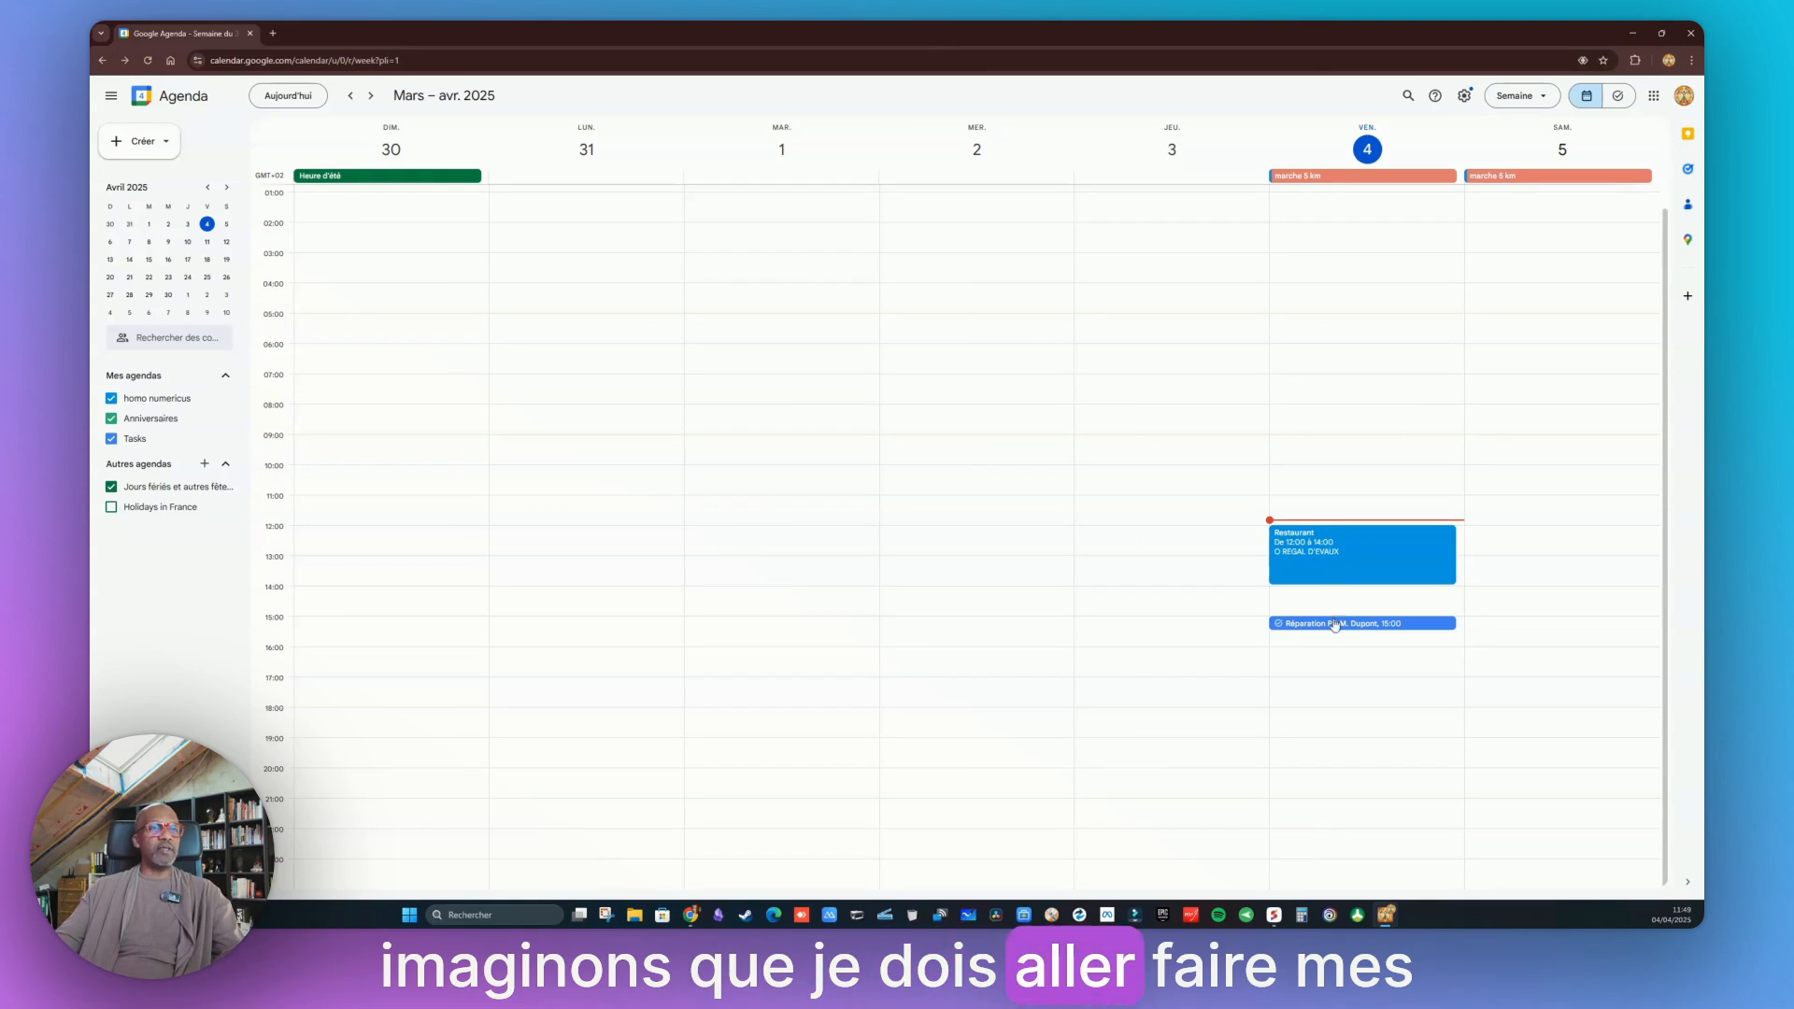
{"action": "left_click", "coordinate": [1334, 623]}
{"action": "left_click", "coordinate": [1212, 448]}
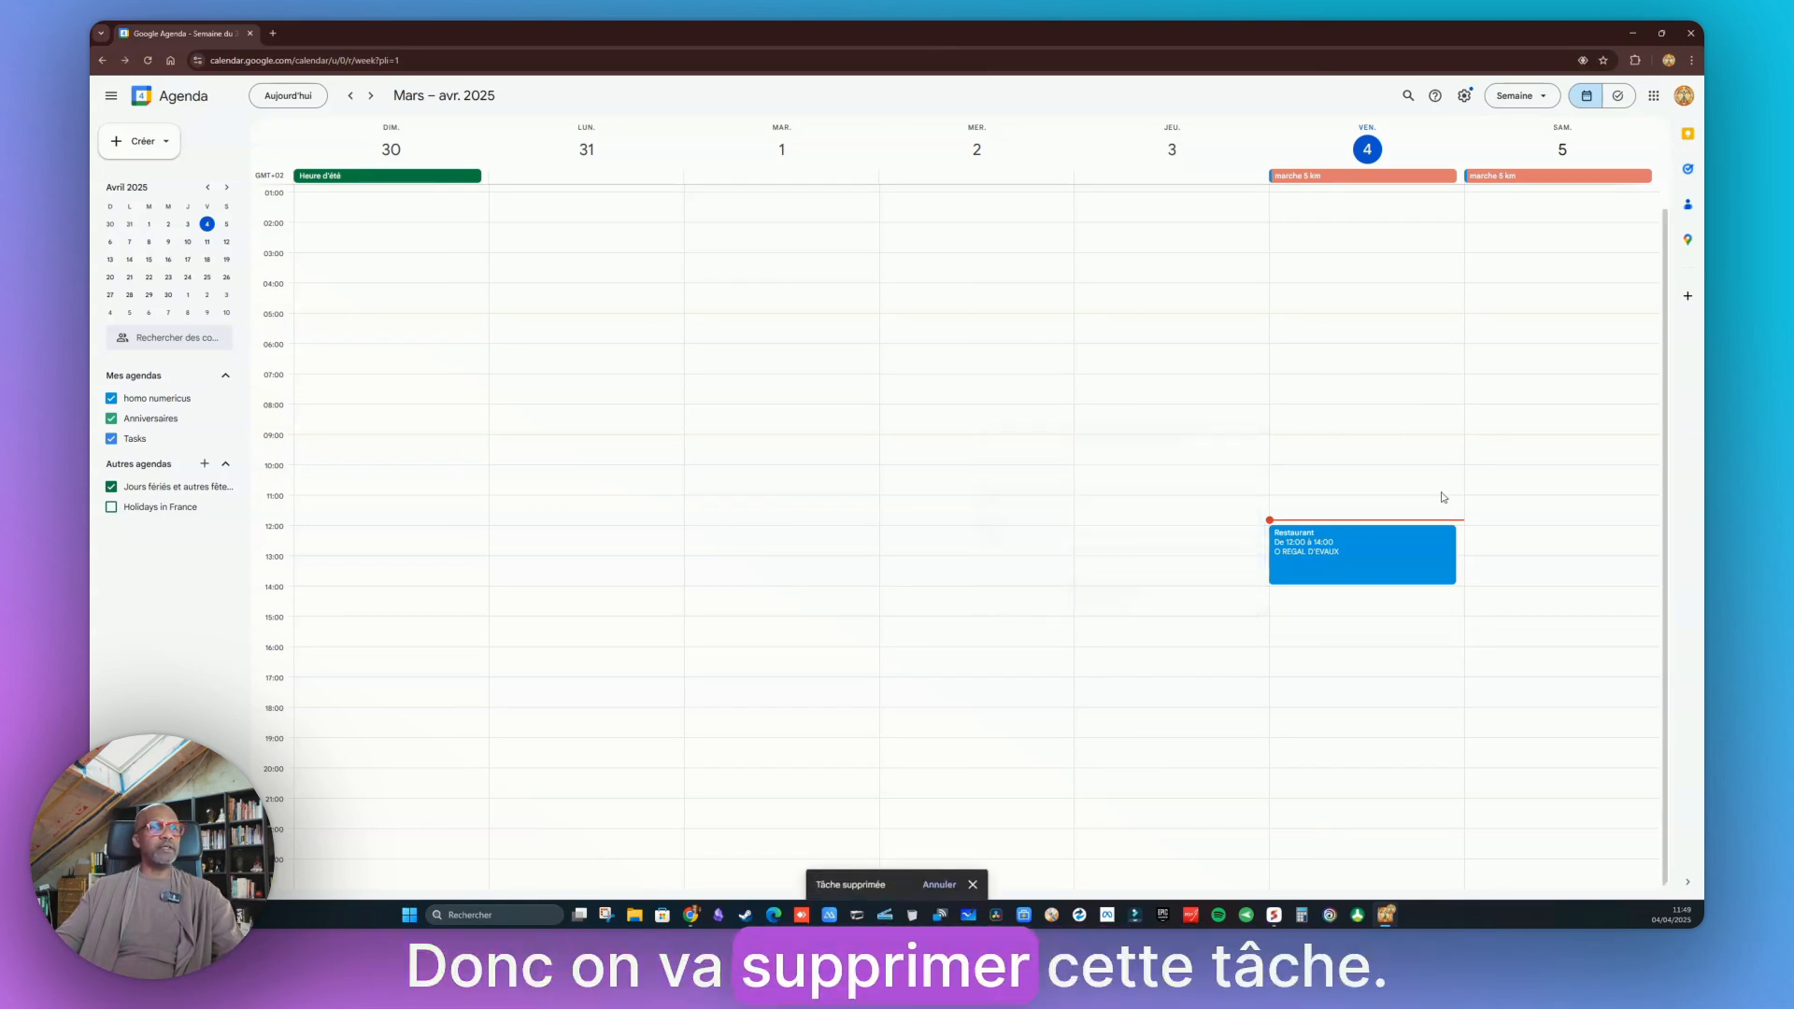
Create a task on Friday 4 April titled Courses Super U
{"action": "left_click", "coordinate": [1346, 296]}
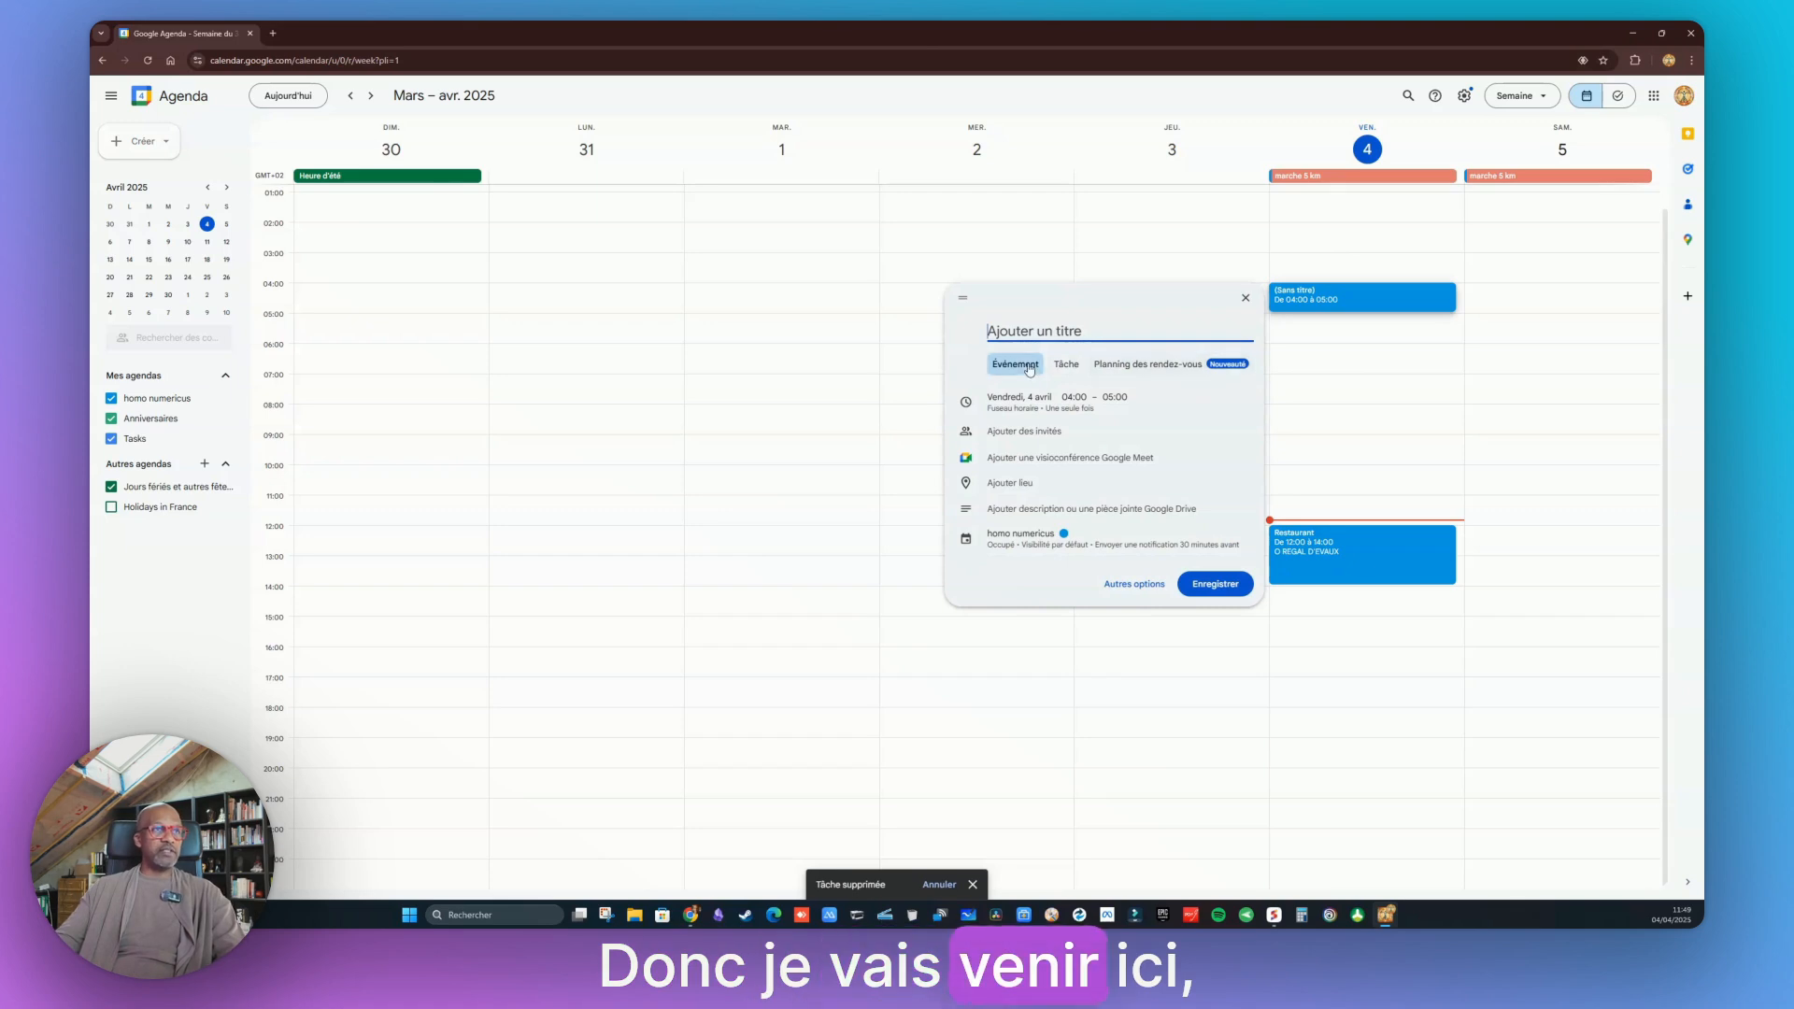
{"action": "left_click", "coordinate": [1066, 365]}
{"action": "type", "text": "C"}
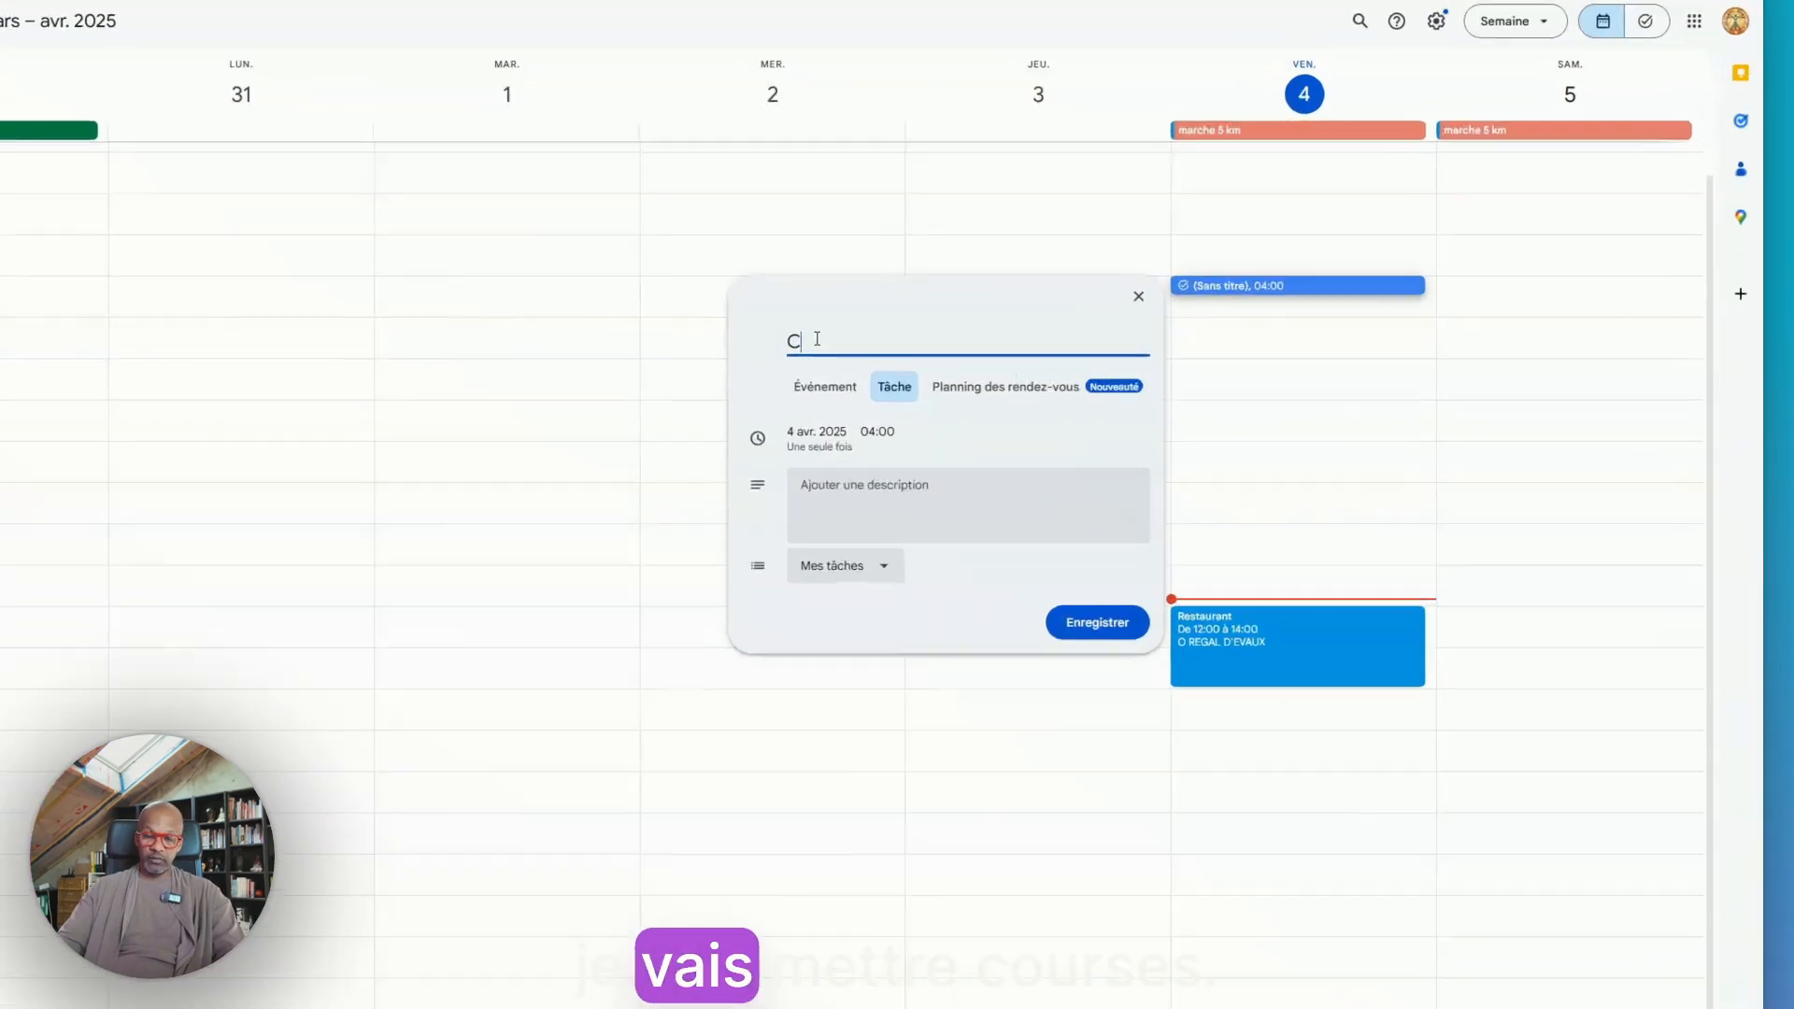
{"action": "type", "text": "ourses"}
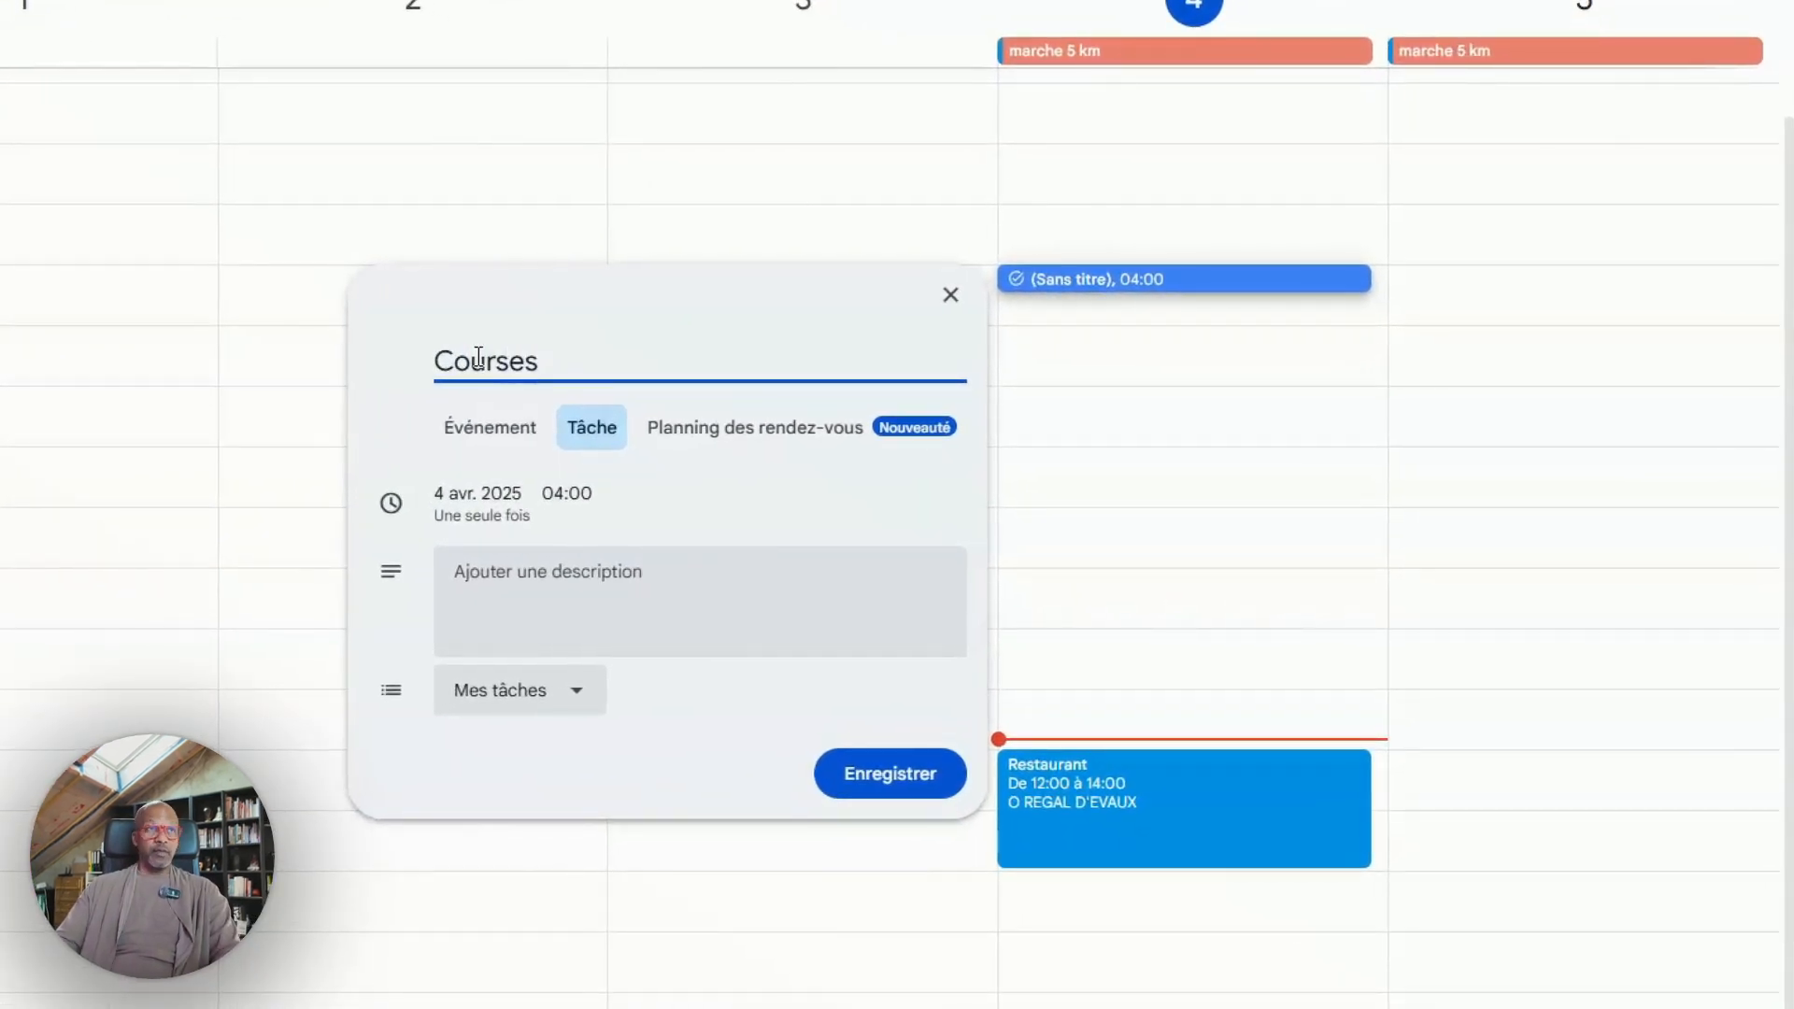
{"action": "type", "text": " Super U"}
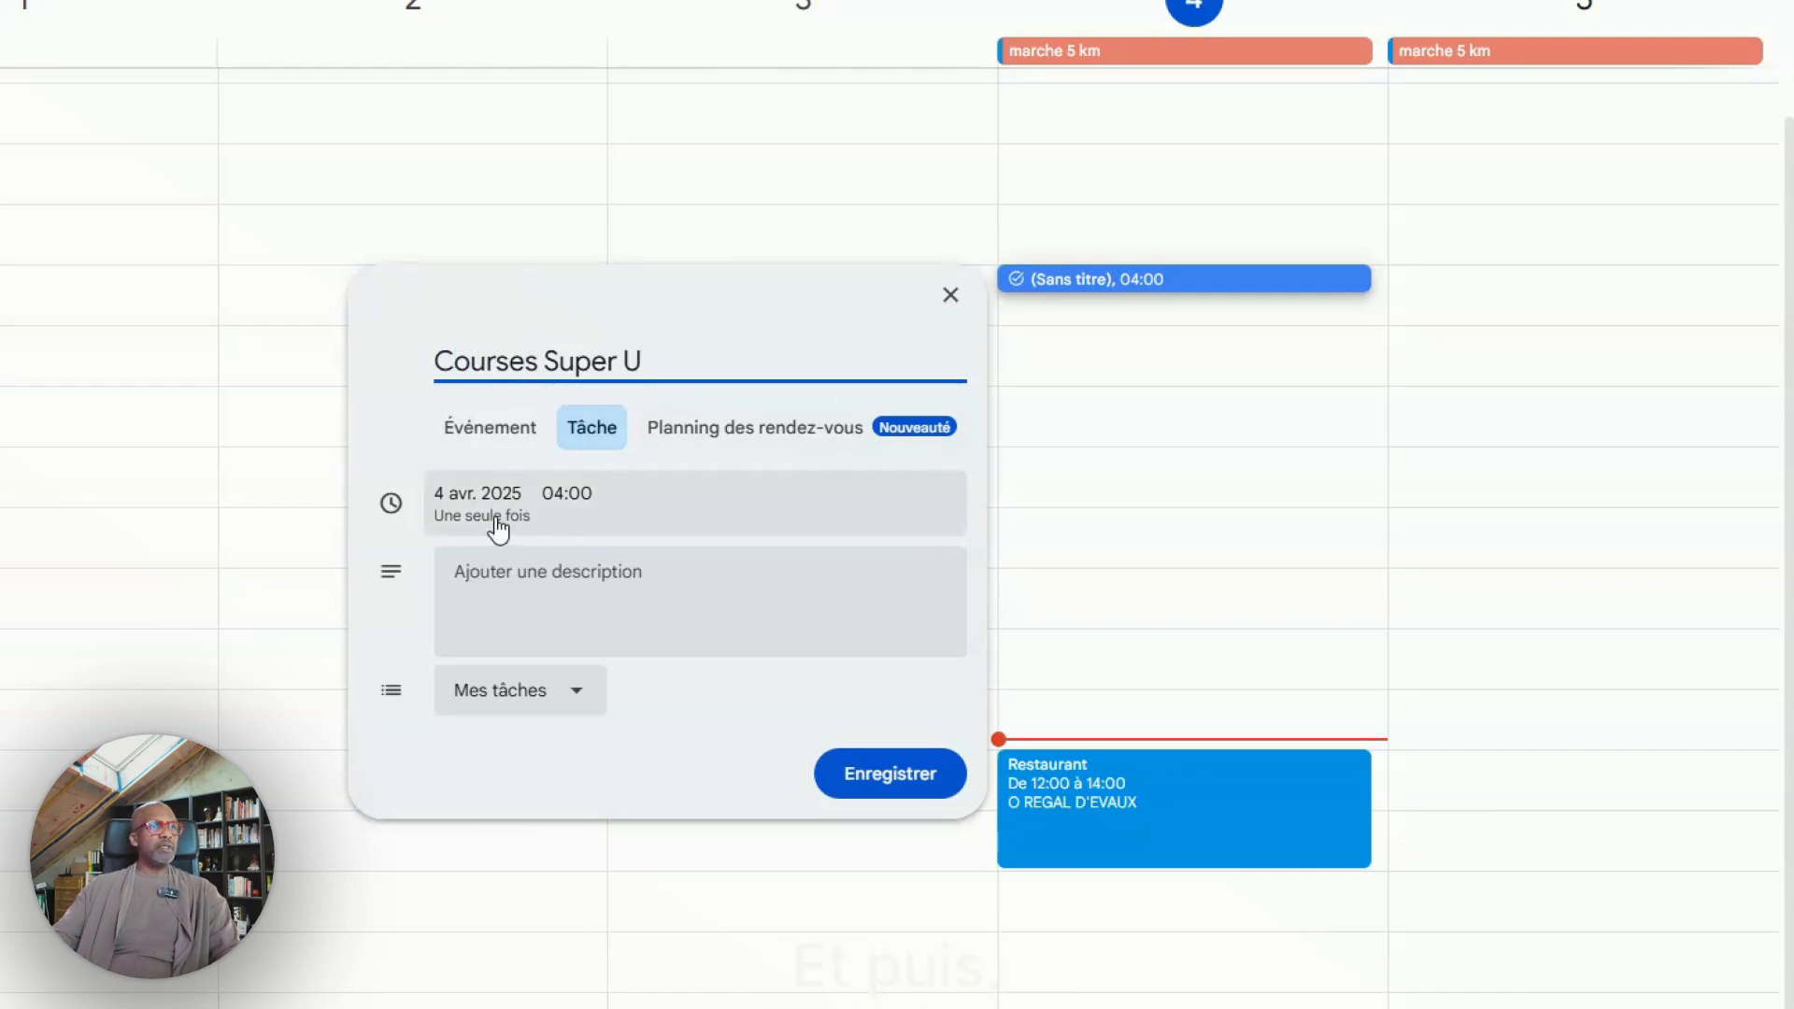
Set the Courses Super U task's time to 19:30 on 4 April
{"action": "left_click", "coordinate": [577, 504]}
{"action": "left_click", "coordinate": [450, 557]}
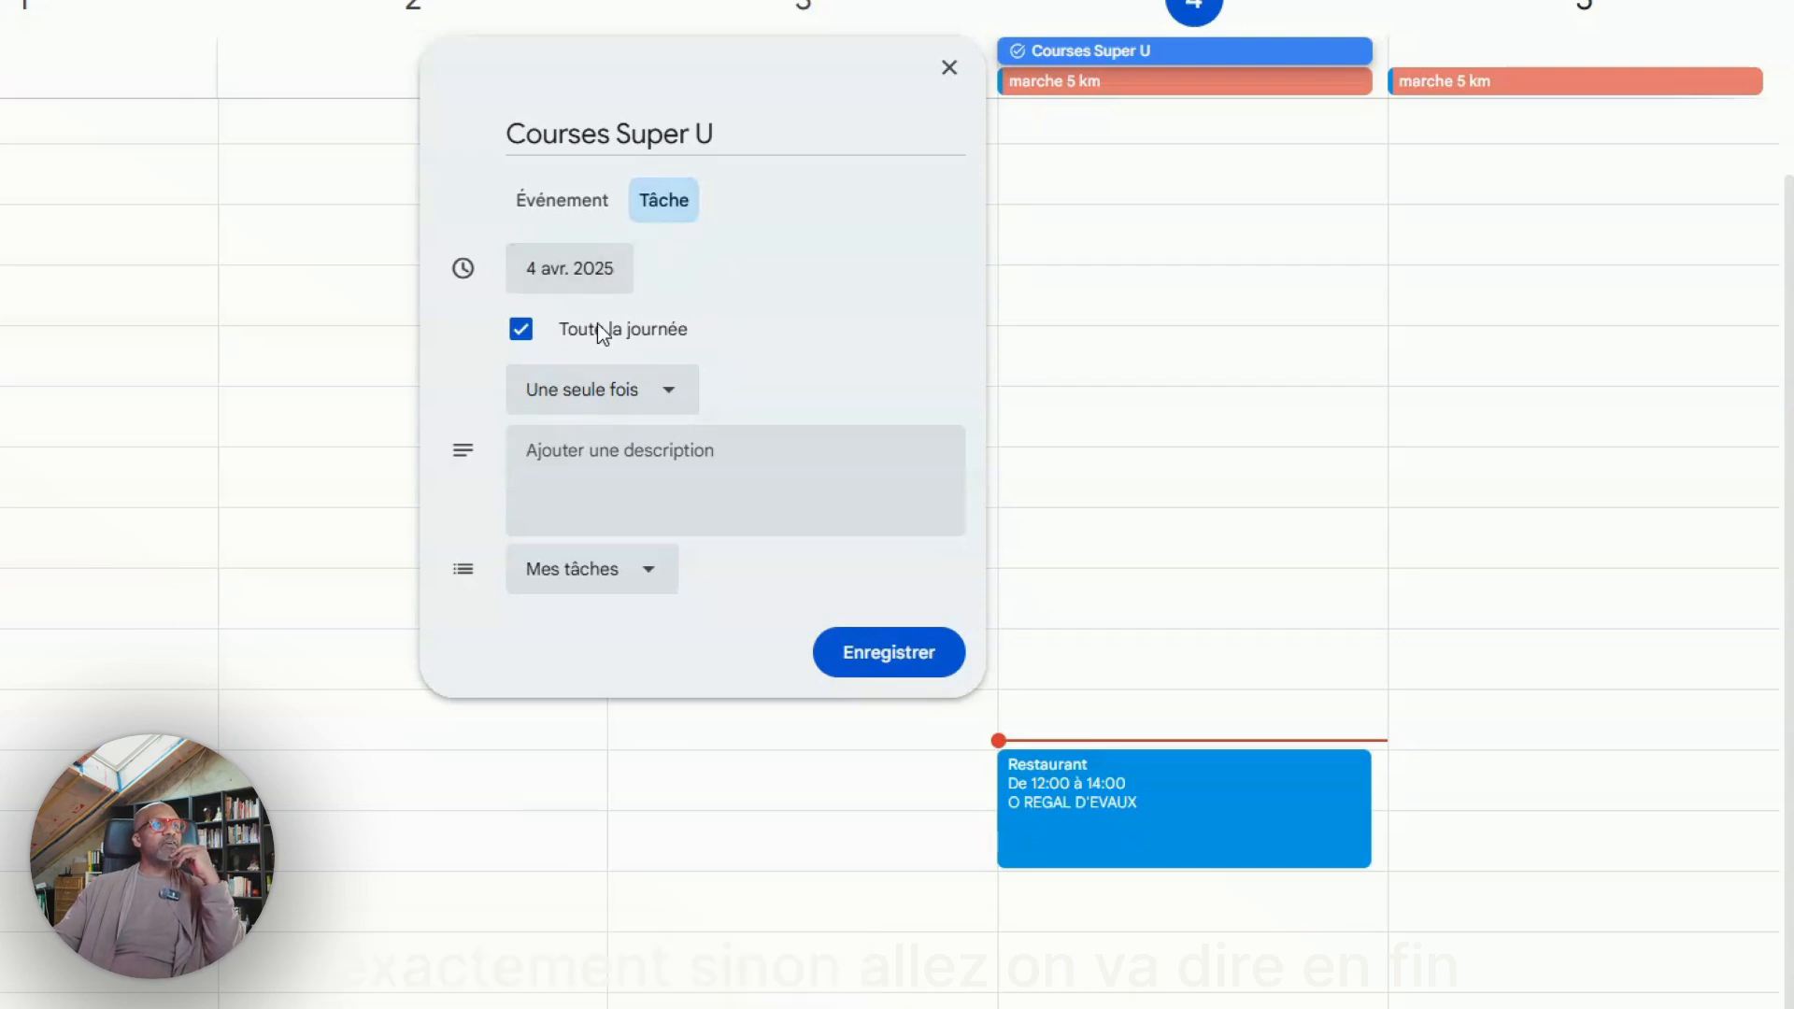
{"action": "left_click", "coordinate": [540, 329]}
{"action": "left_click", "coordinate": [619, 495]}
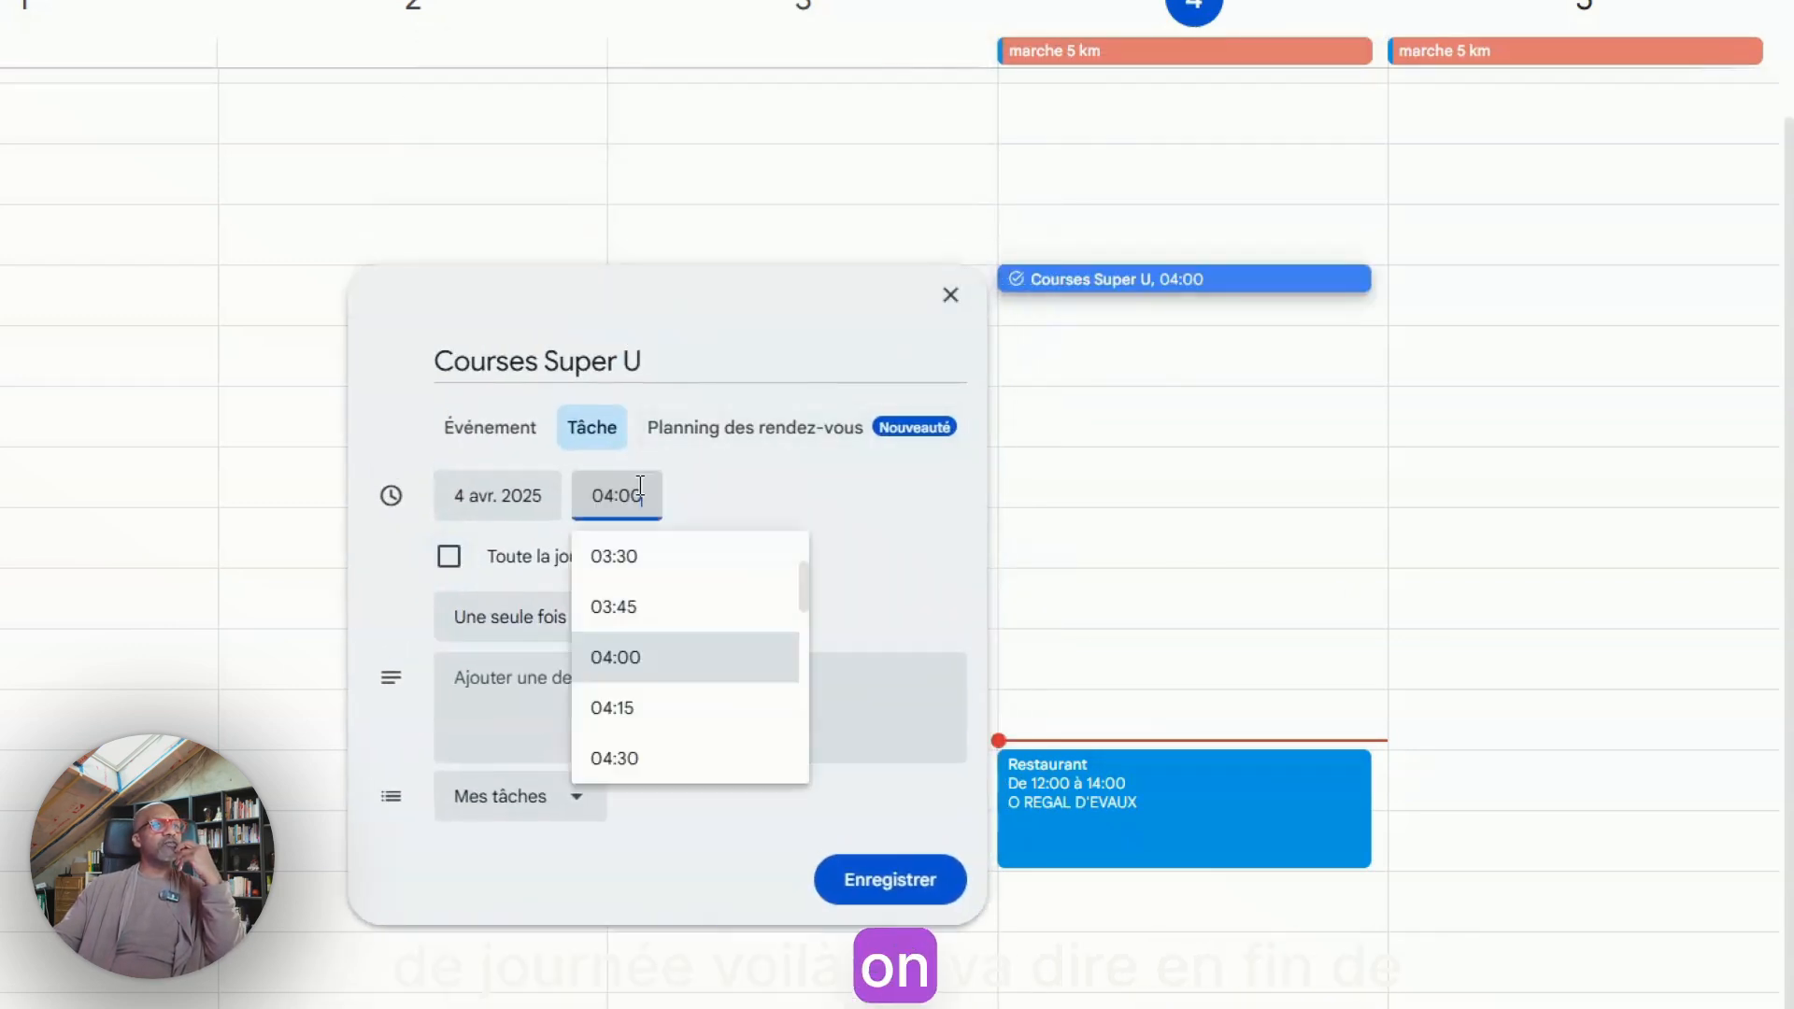
{"action": "scroll", "coordinate": [654, 673], "scroll_direction": "down", "scroll_amount": 8}
{"action": "scroll", "coordinate": [660, 679], "scroll_direction": "down", "scroll_amount": 3}
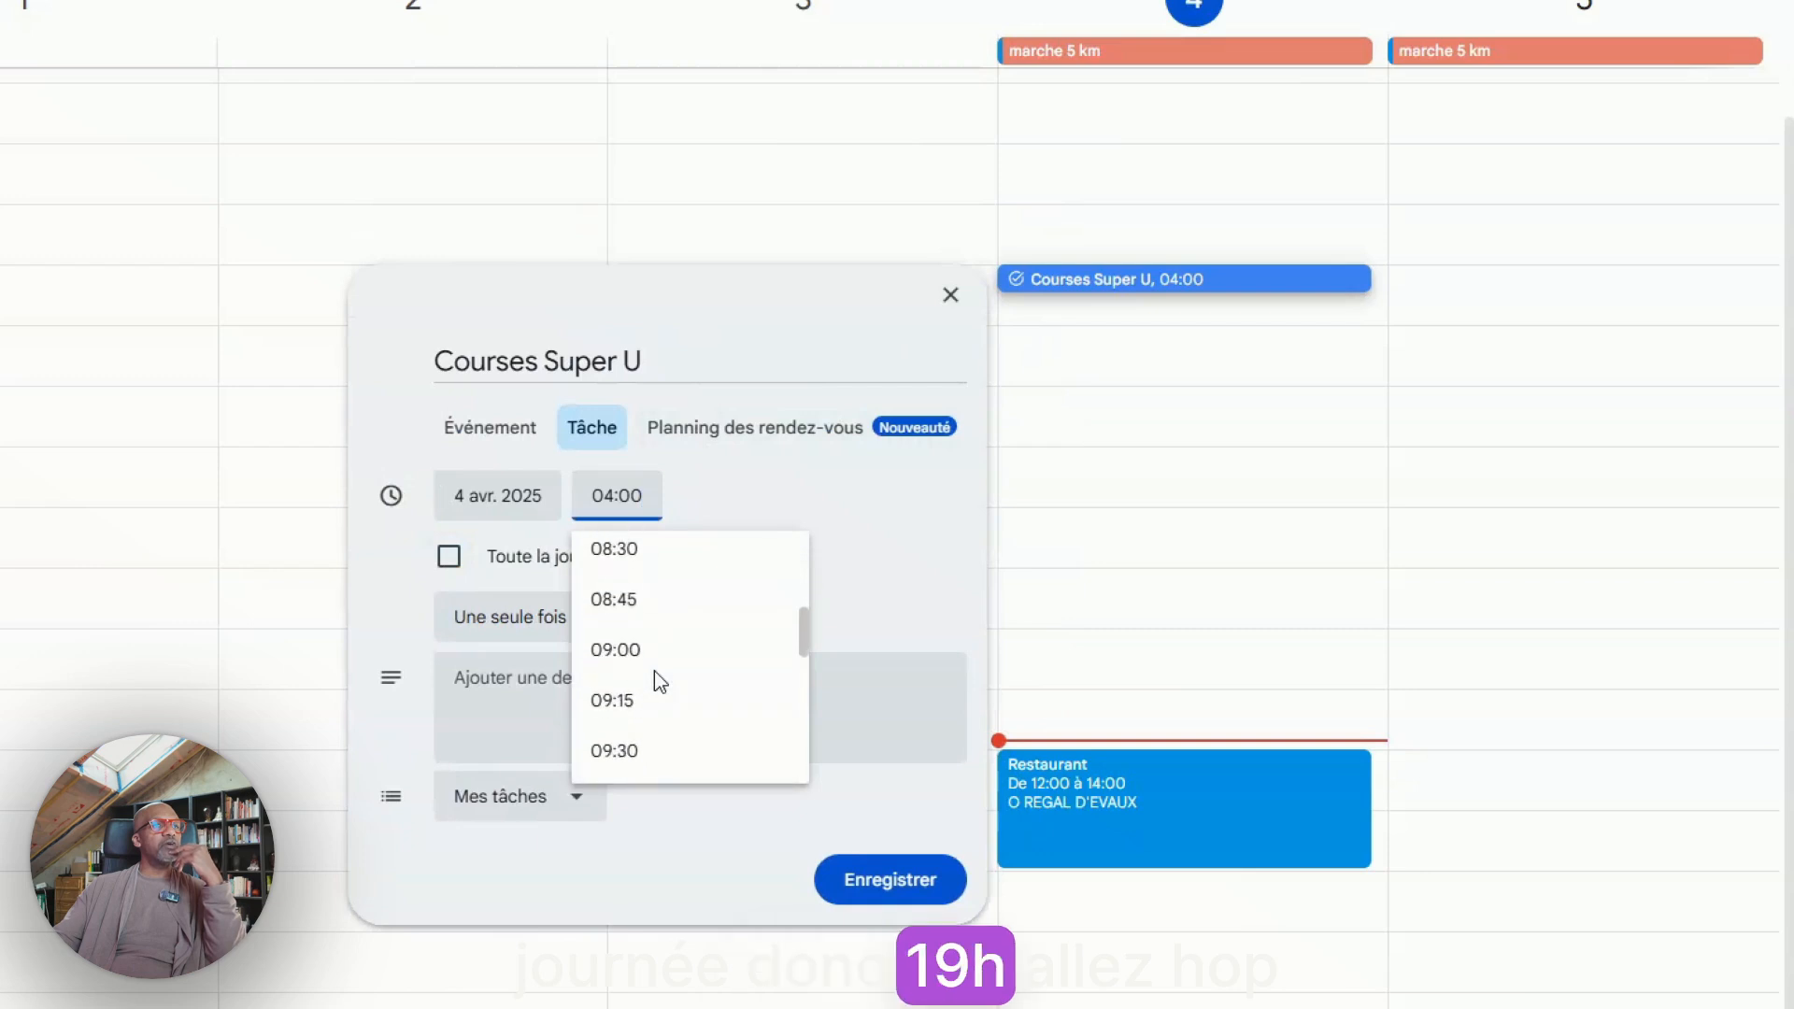
{"action": "scroll", "coordinate": [654, 671], "scroll_direction": "down", "scroll_amount": 18}
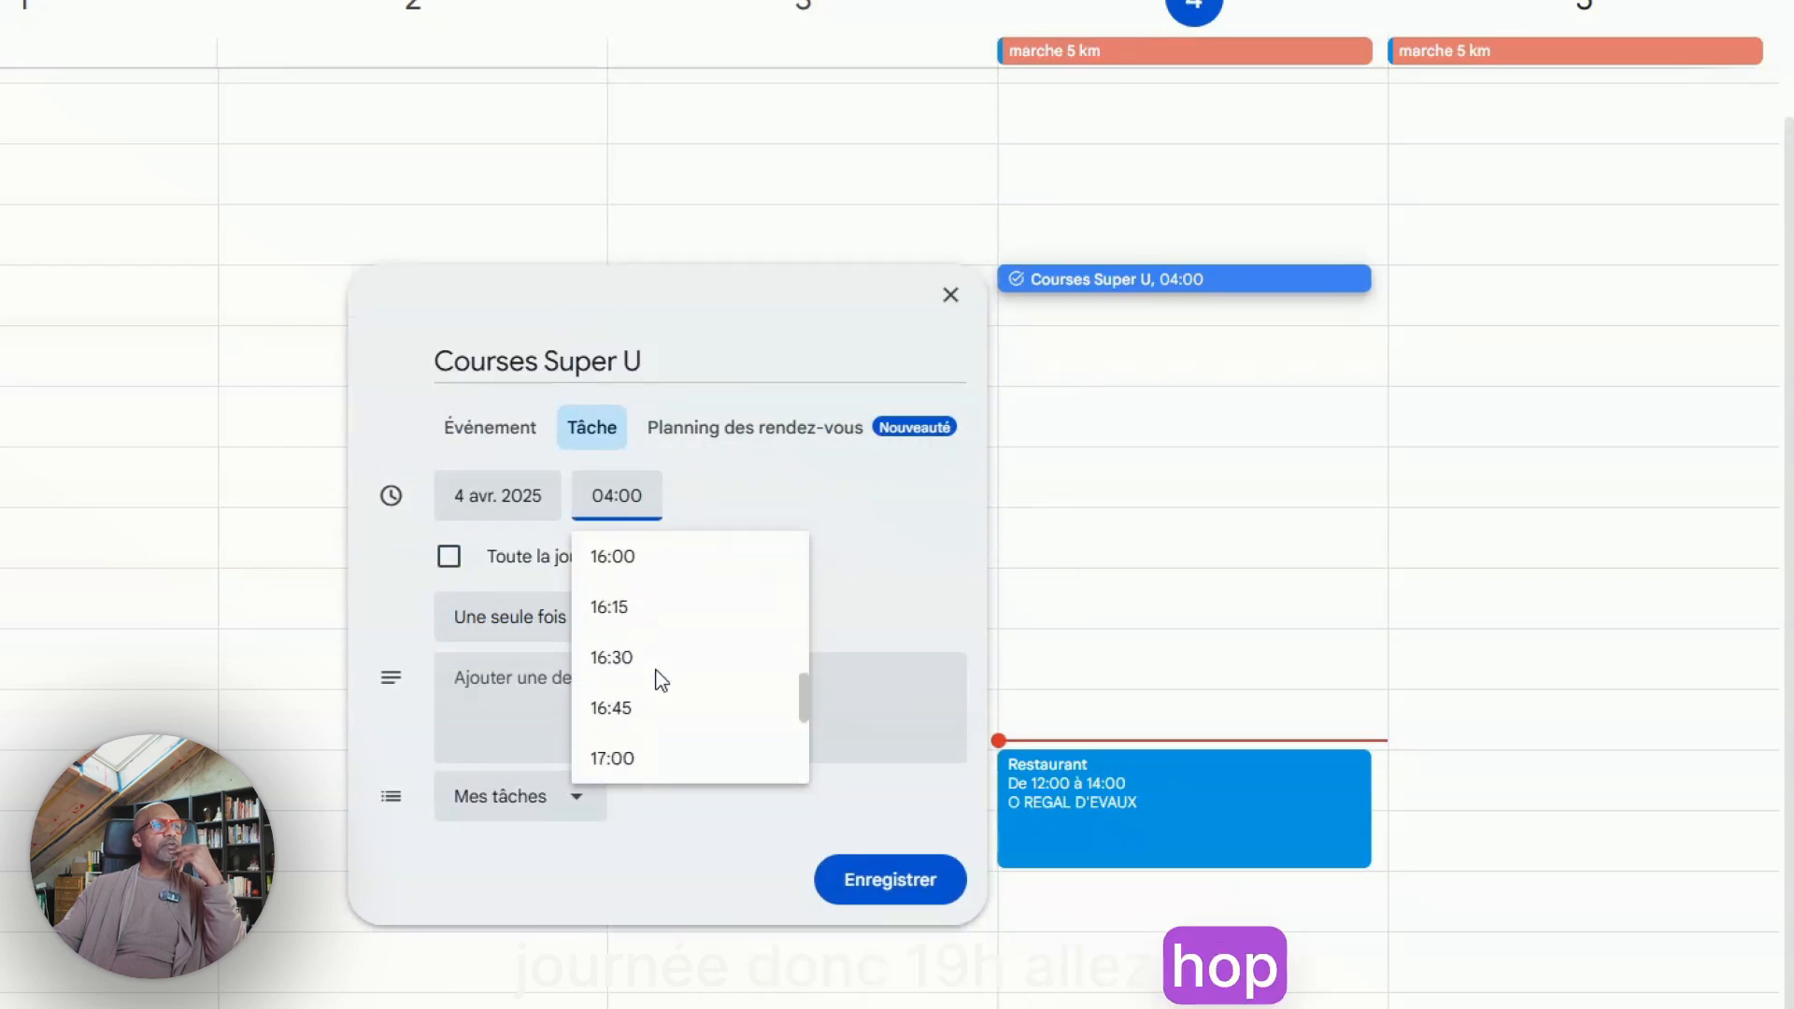
{"action": "scroll", "coordinate": [613, 729], "scroll_direction": "down", "scroll_amount": 4}
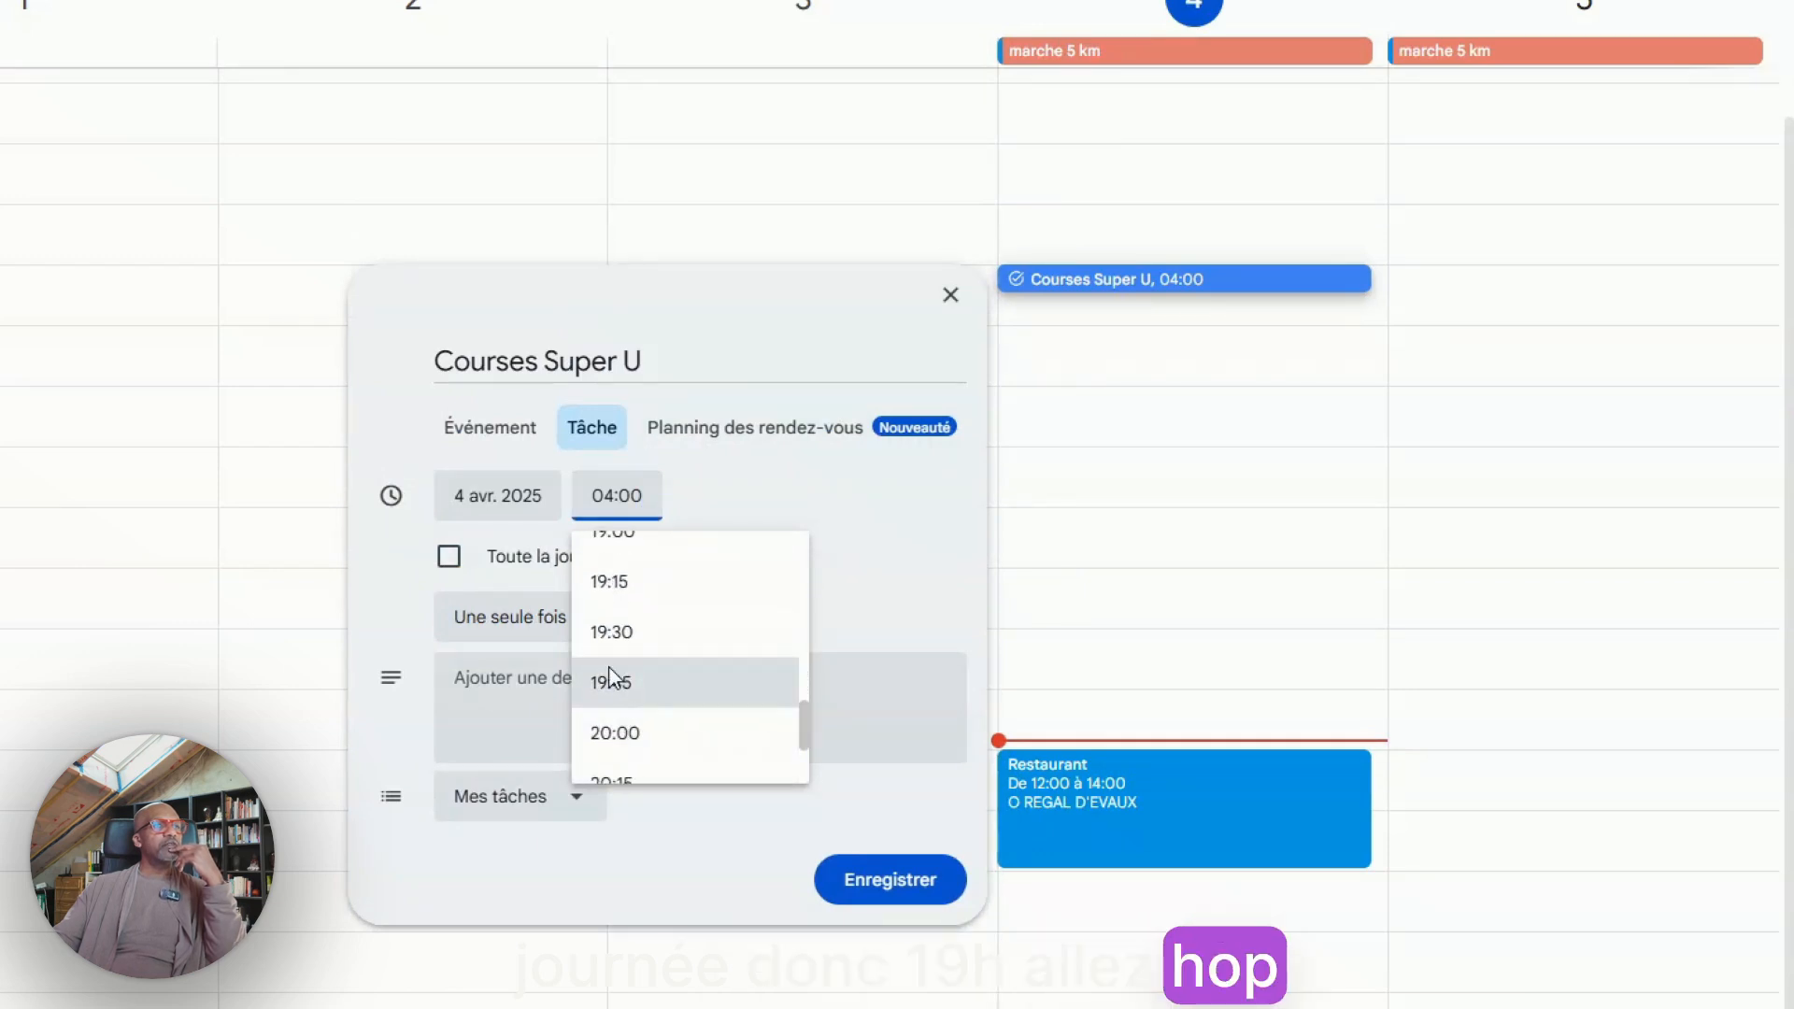
{"action": "left_click", "coordinate": [613, 629]}
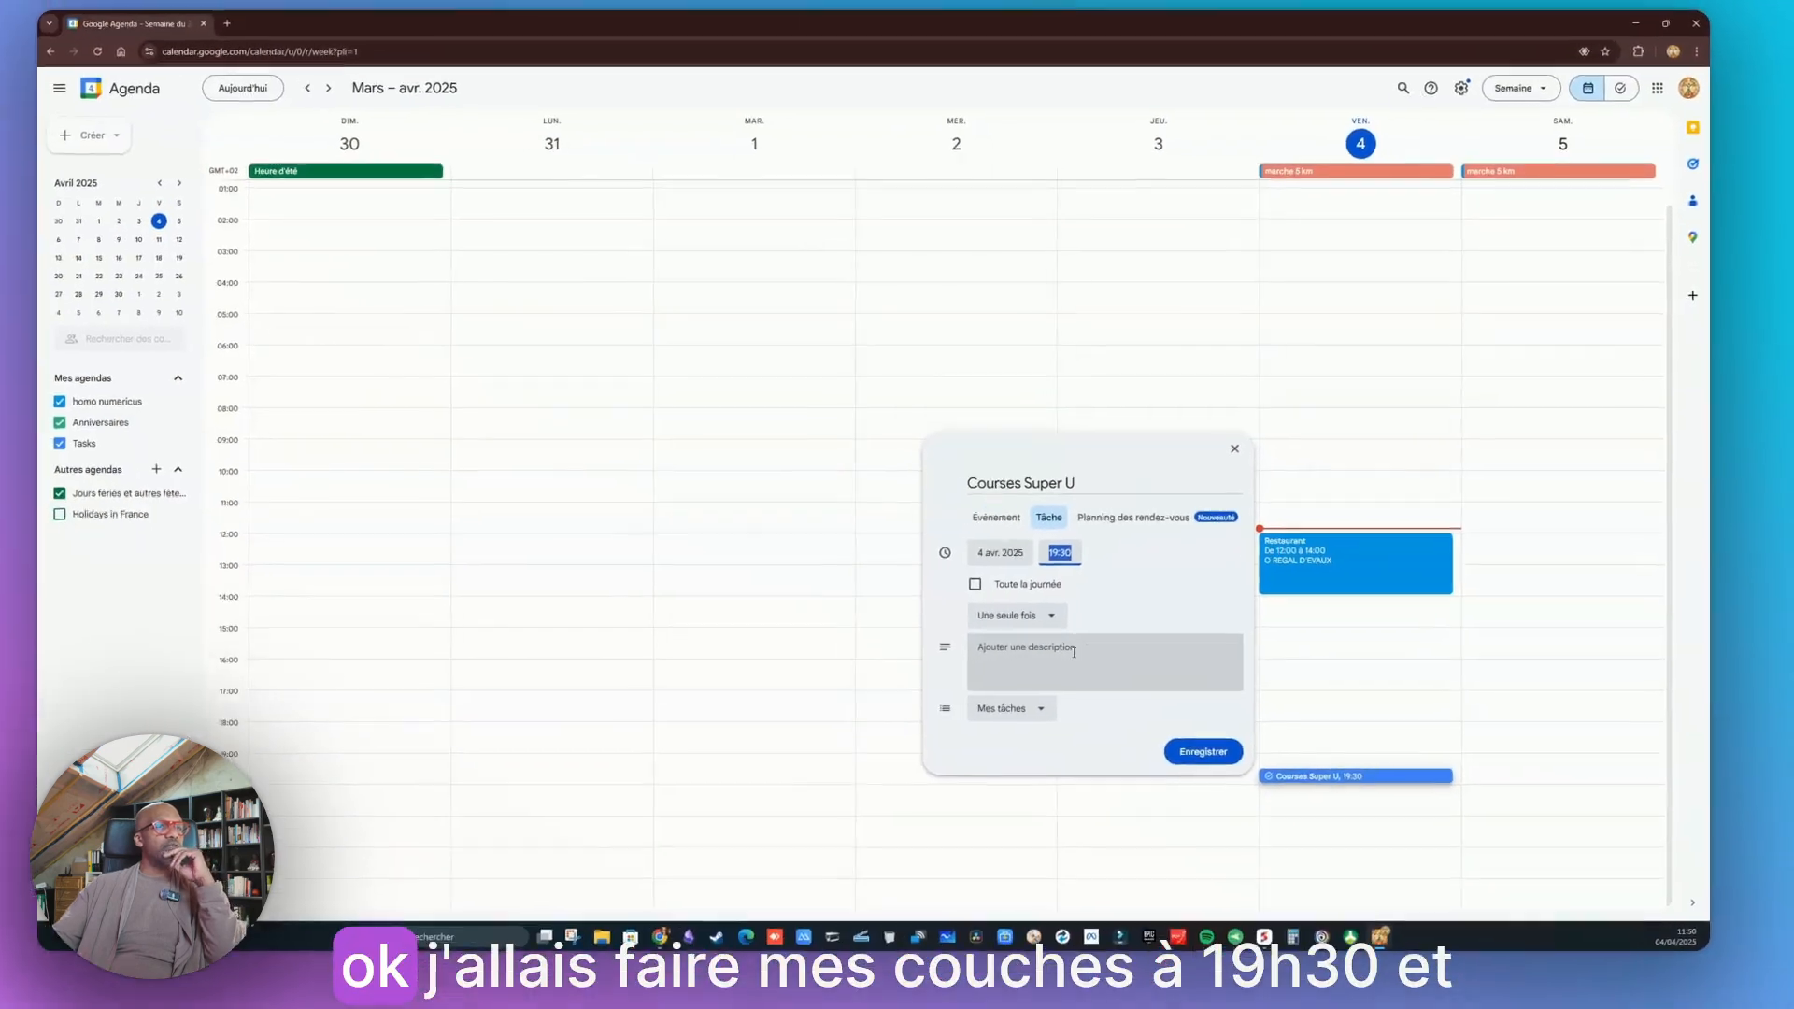
Give the task the description liste courses, Dessert, pizzas, salades, produit vaisselles on separate lines and save it
{"action": "left_click", "coordinate": [605, 868]}
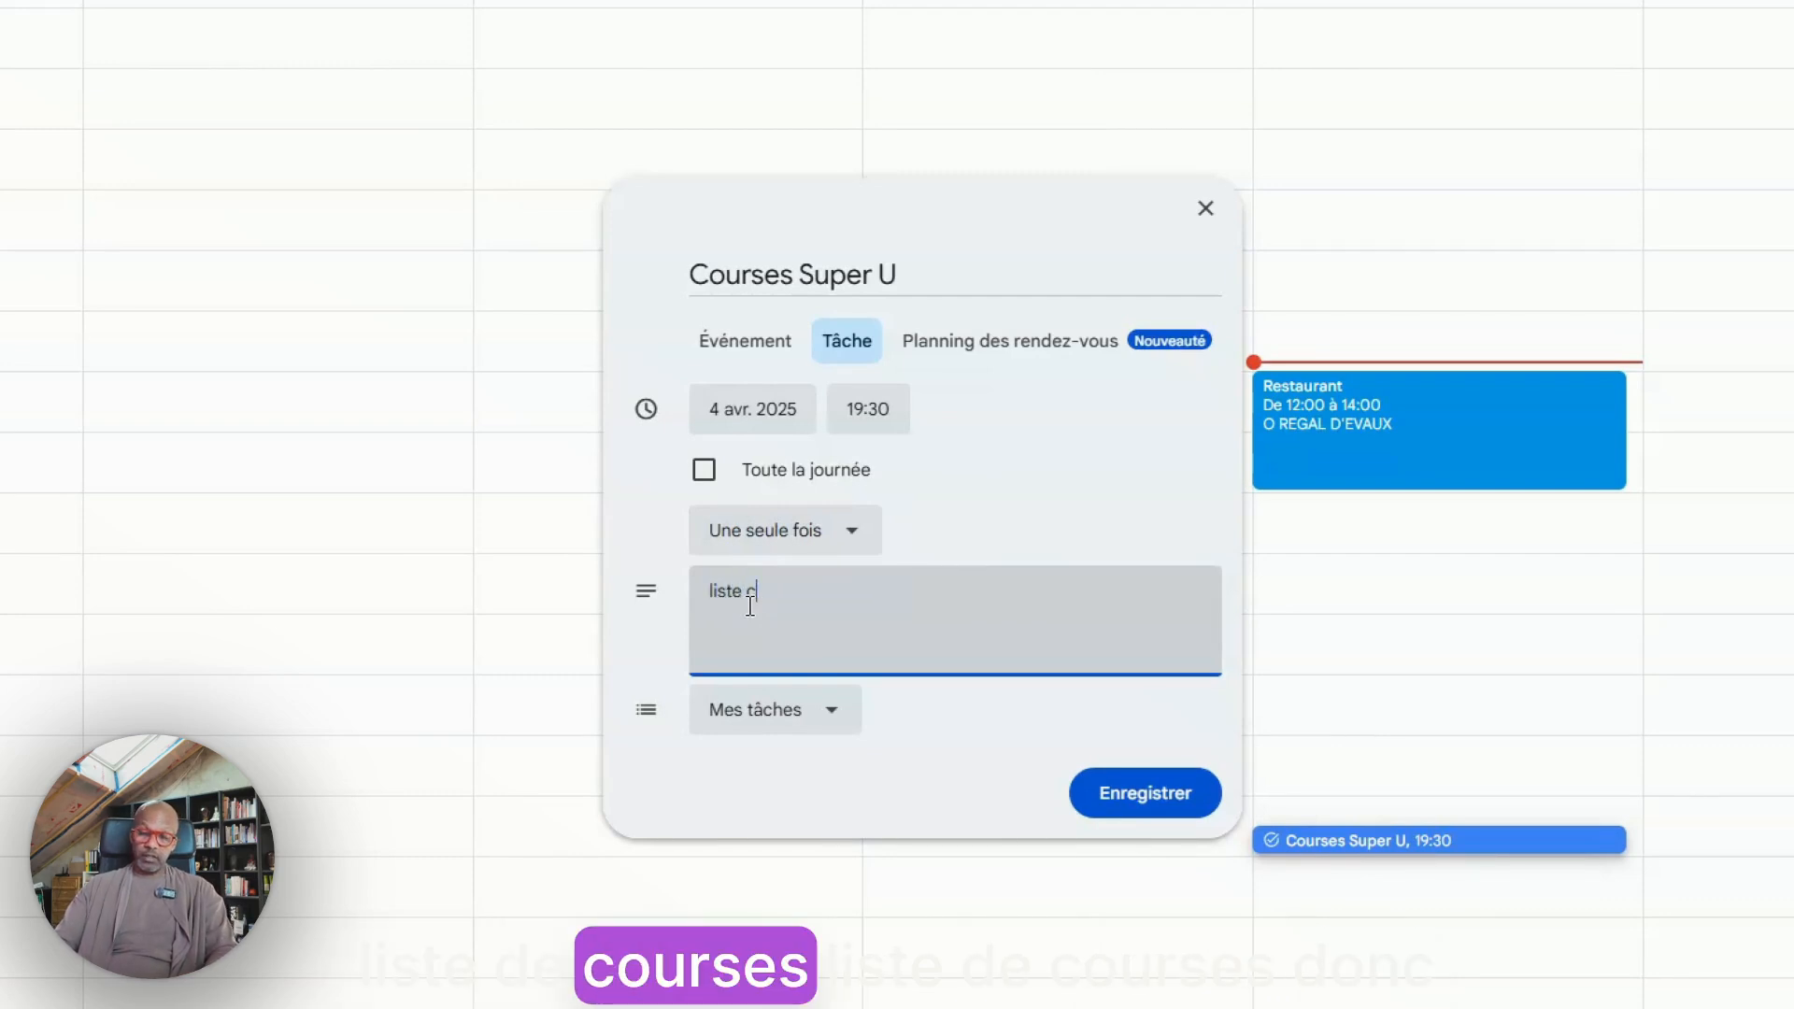
{"action": "type", "text": "ourses "}
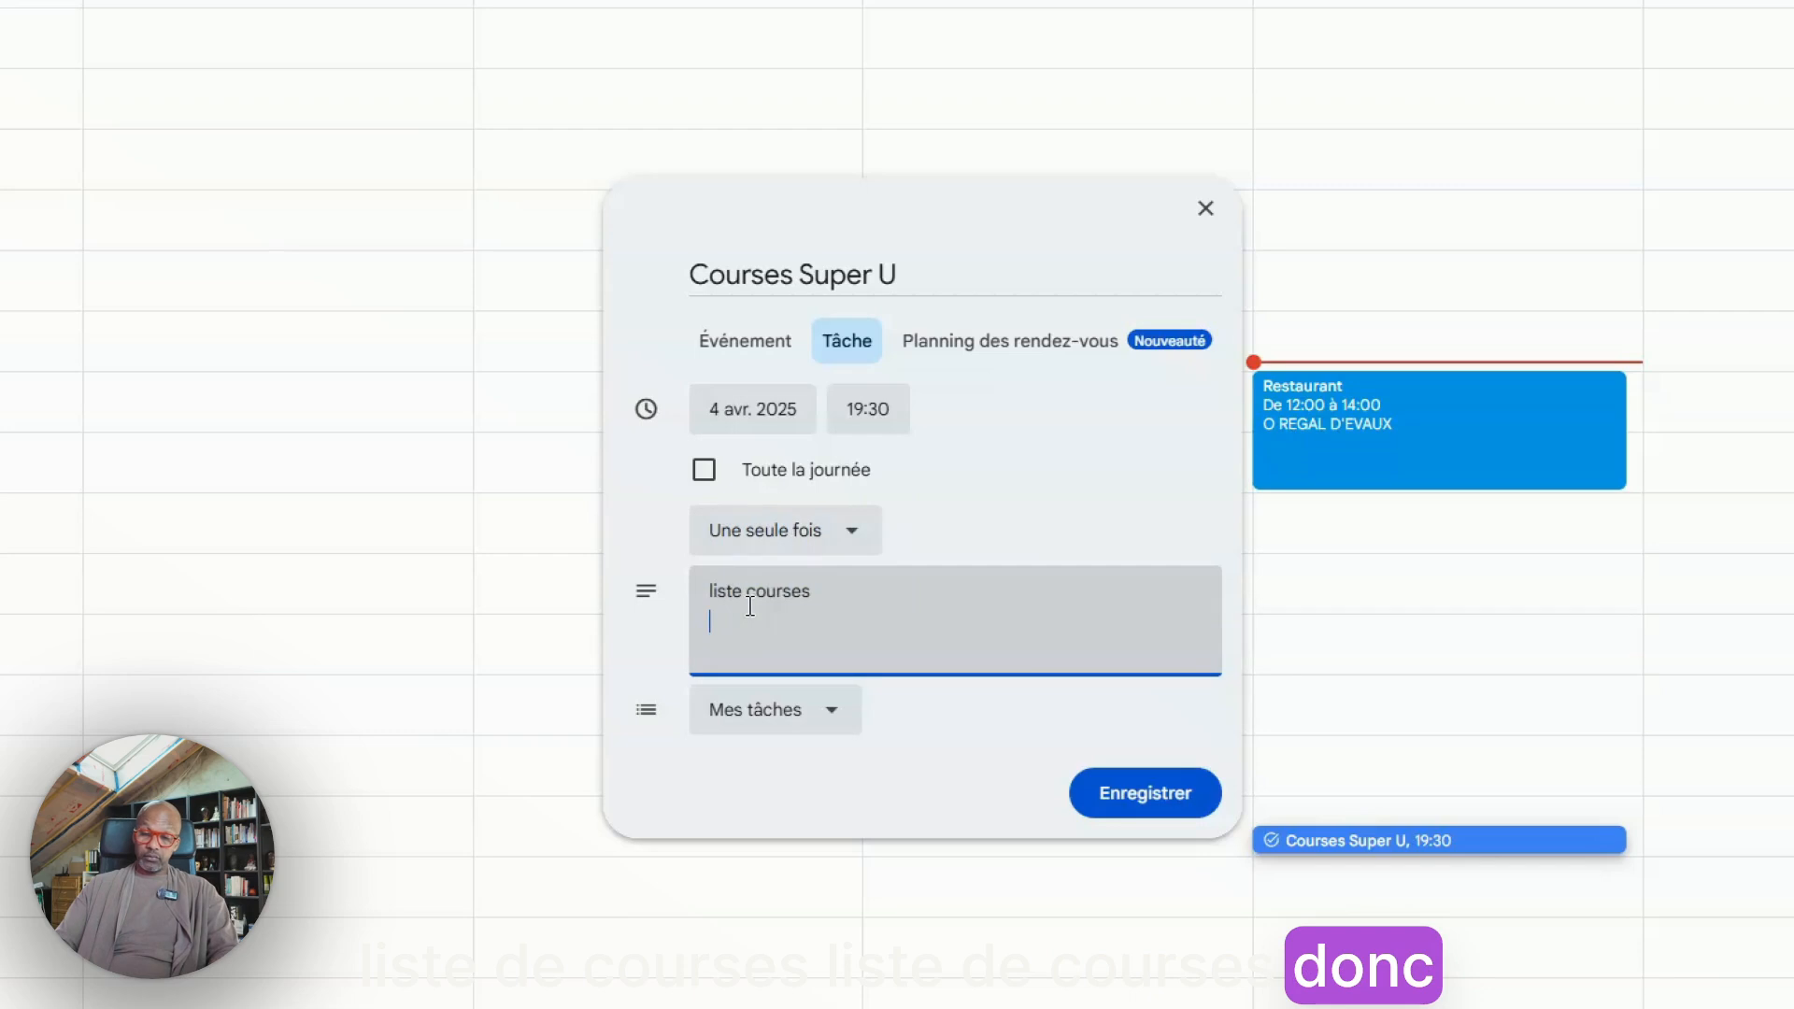
{"action": "type", "text": "Desser"}
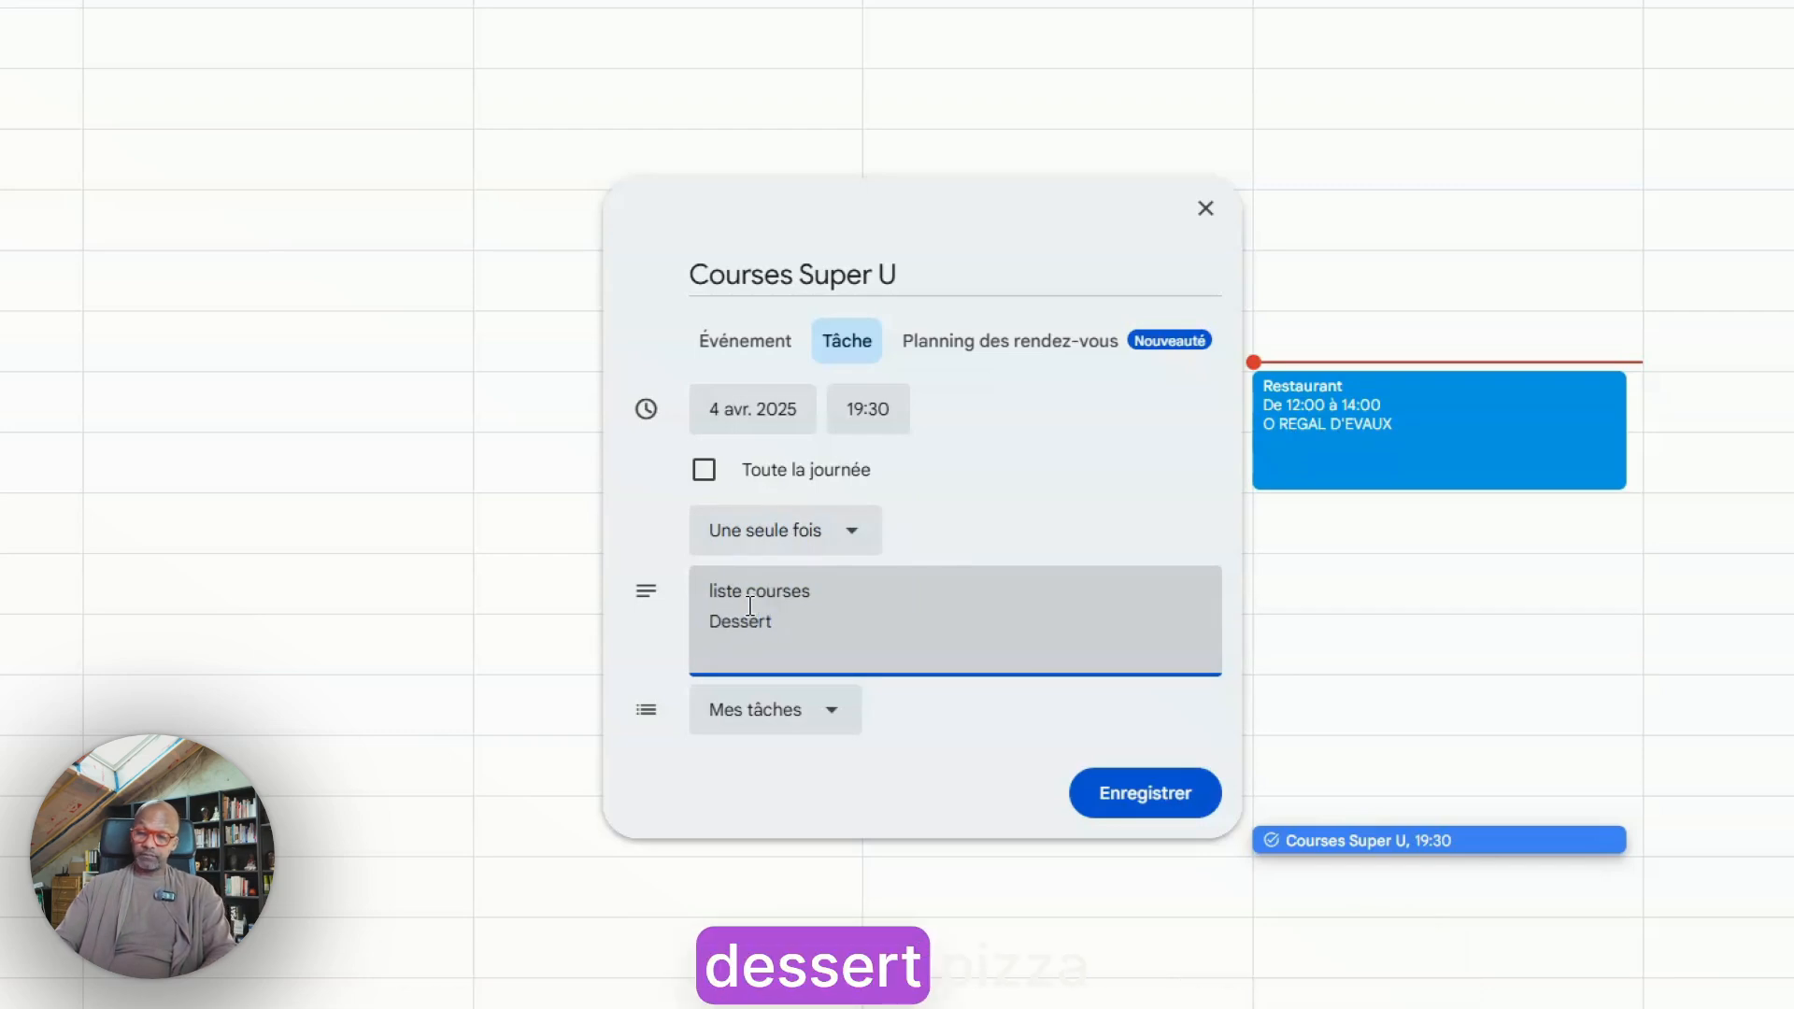
{"action": "type", "text": "t"}
{"action": "key", "text": "Return"}
{"action": "type", "text": "pizzas"}
{"action": "type", "text": "alades"}
{"action": "key", "text": "Return"}
{"action": "type", "text": "produit v"}
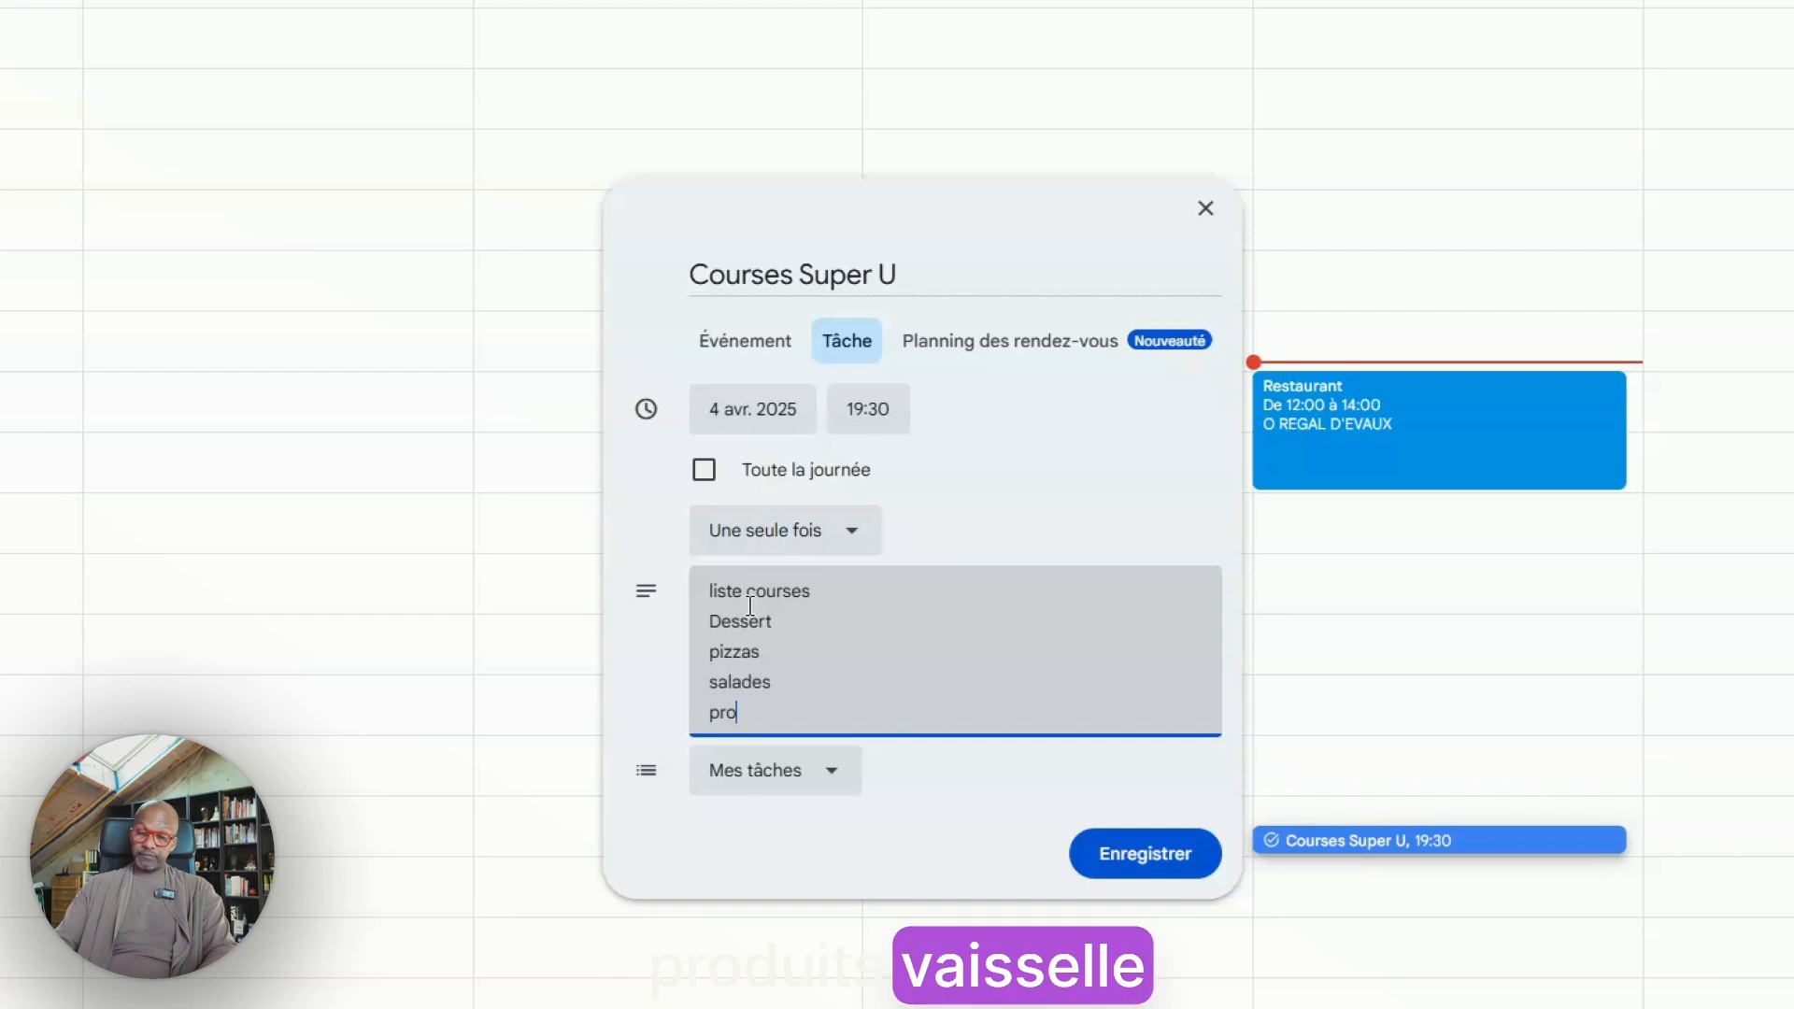
{"action": "type", "text": "aisselles"}
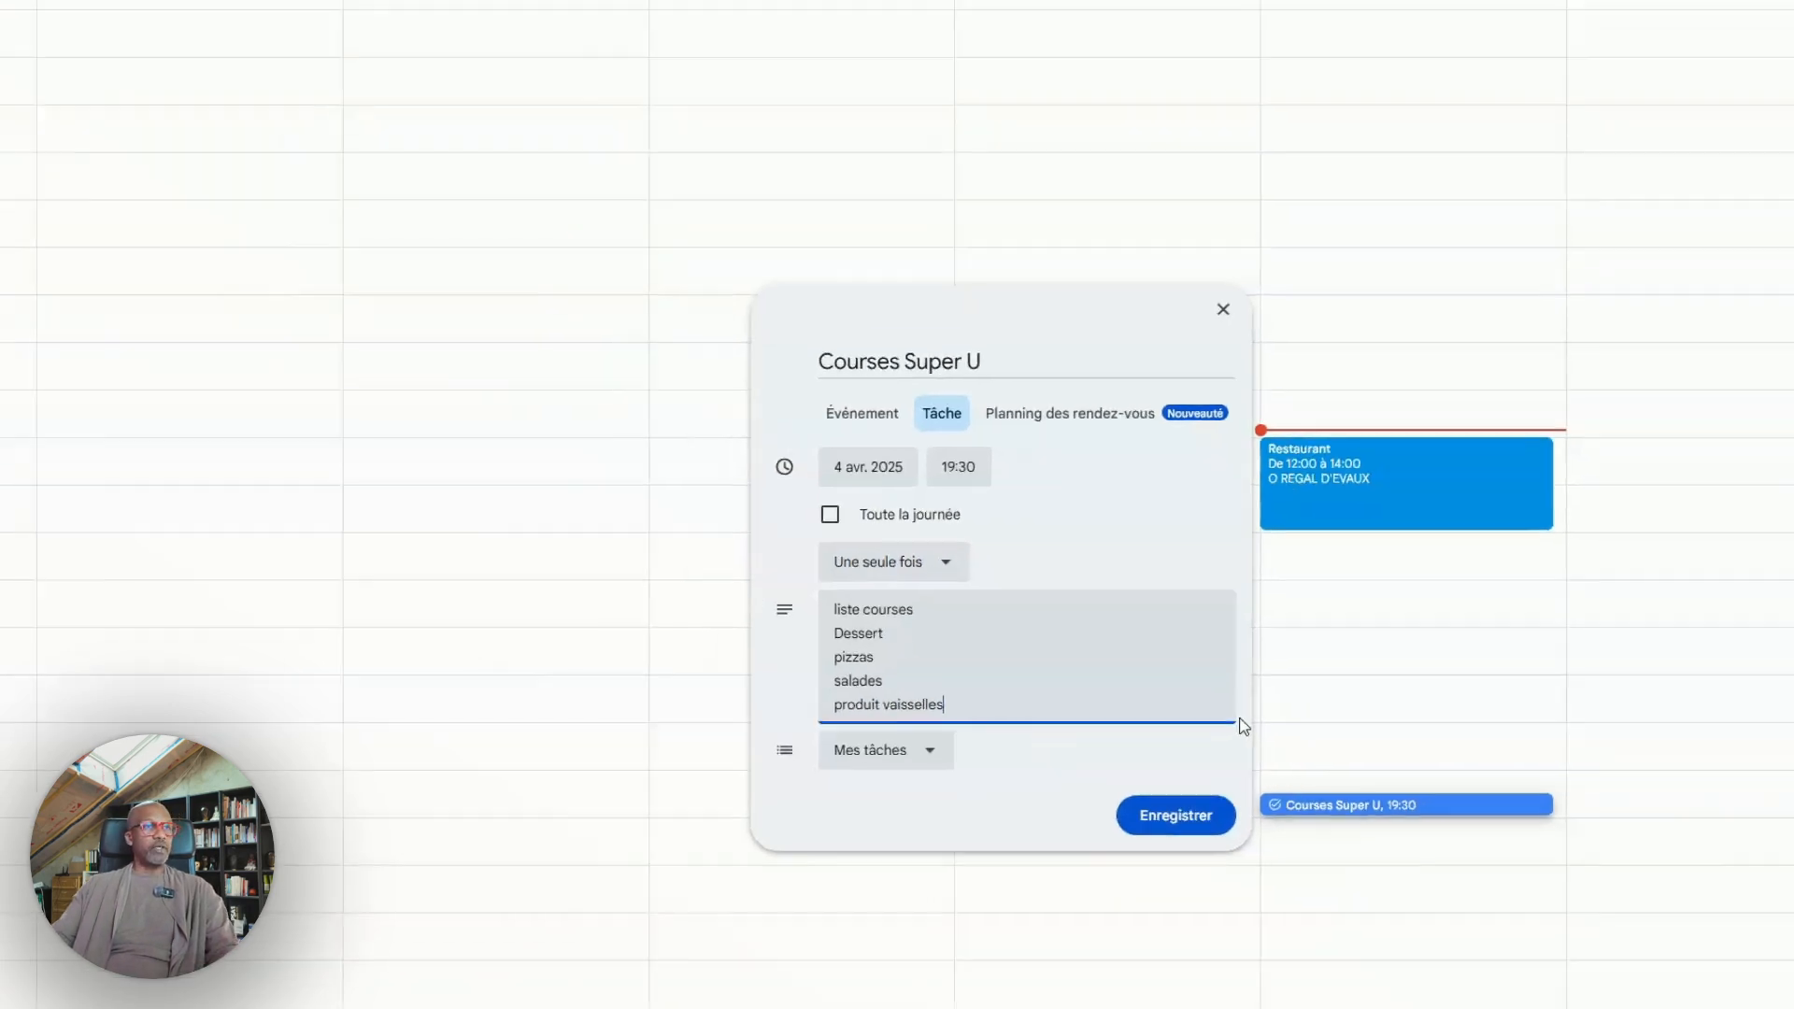
{"action": "left_click", "coordinate": [1215, 767]}
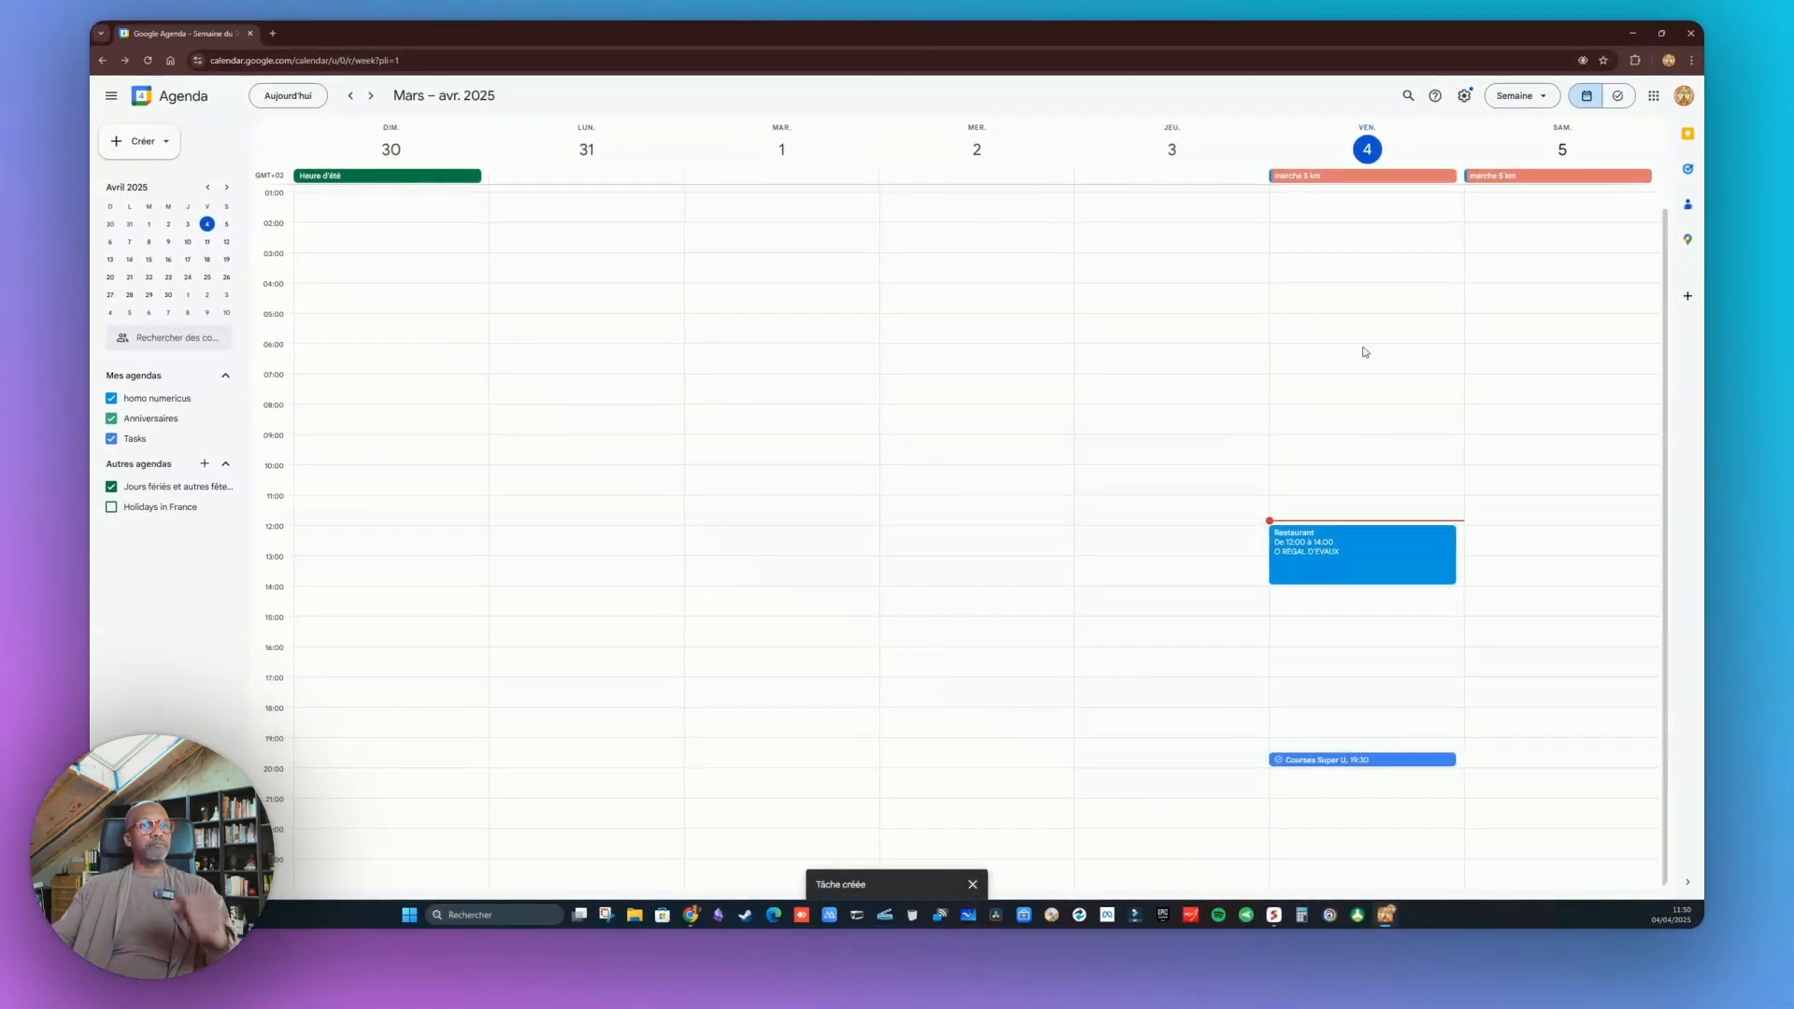
Open the Tasks side panel, expand the Courses Super U task and mark it as completed
{"action": "left_click", "coordinate": [1689, 171]}
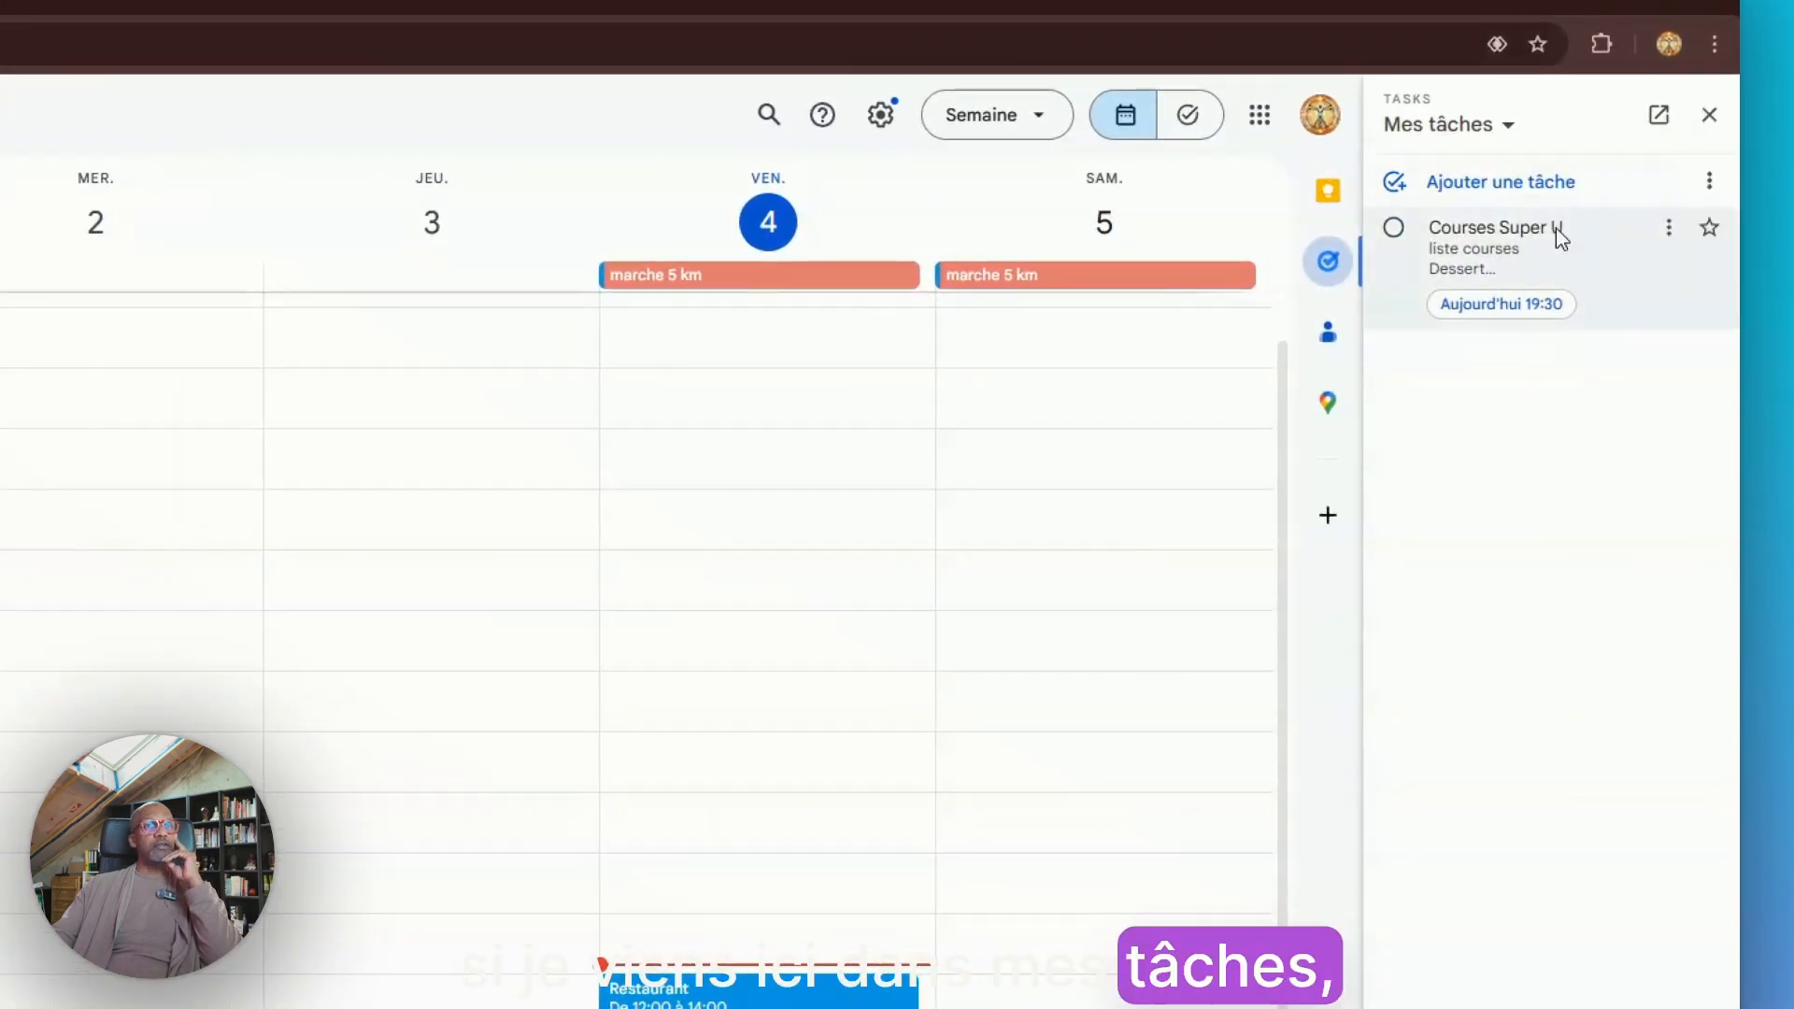
{"action": "left_click", "coordinate": [1556, 228]}
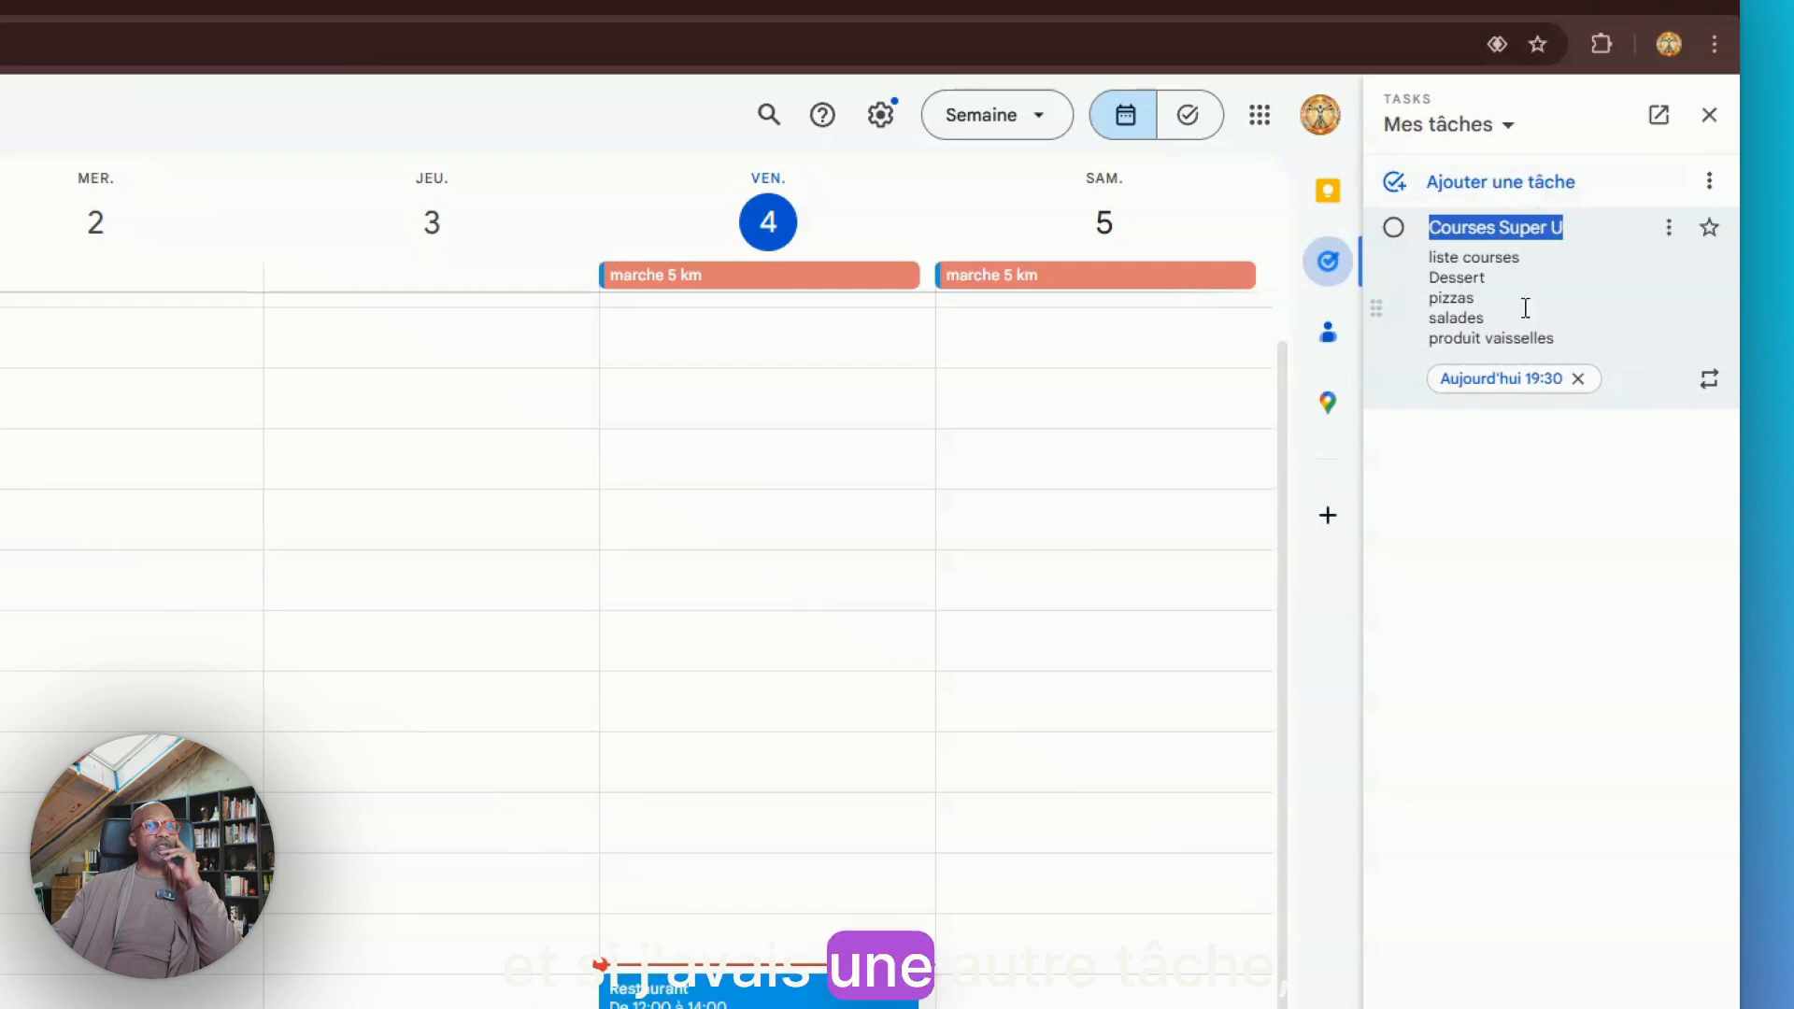
{"action": "left_click", "coordinate": [1668, 232]}
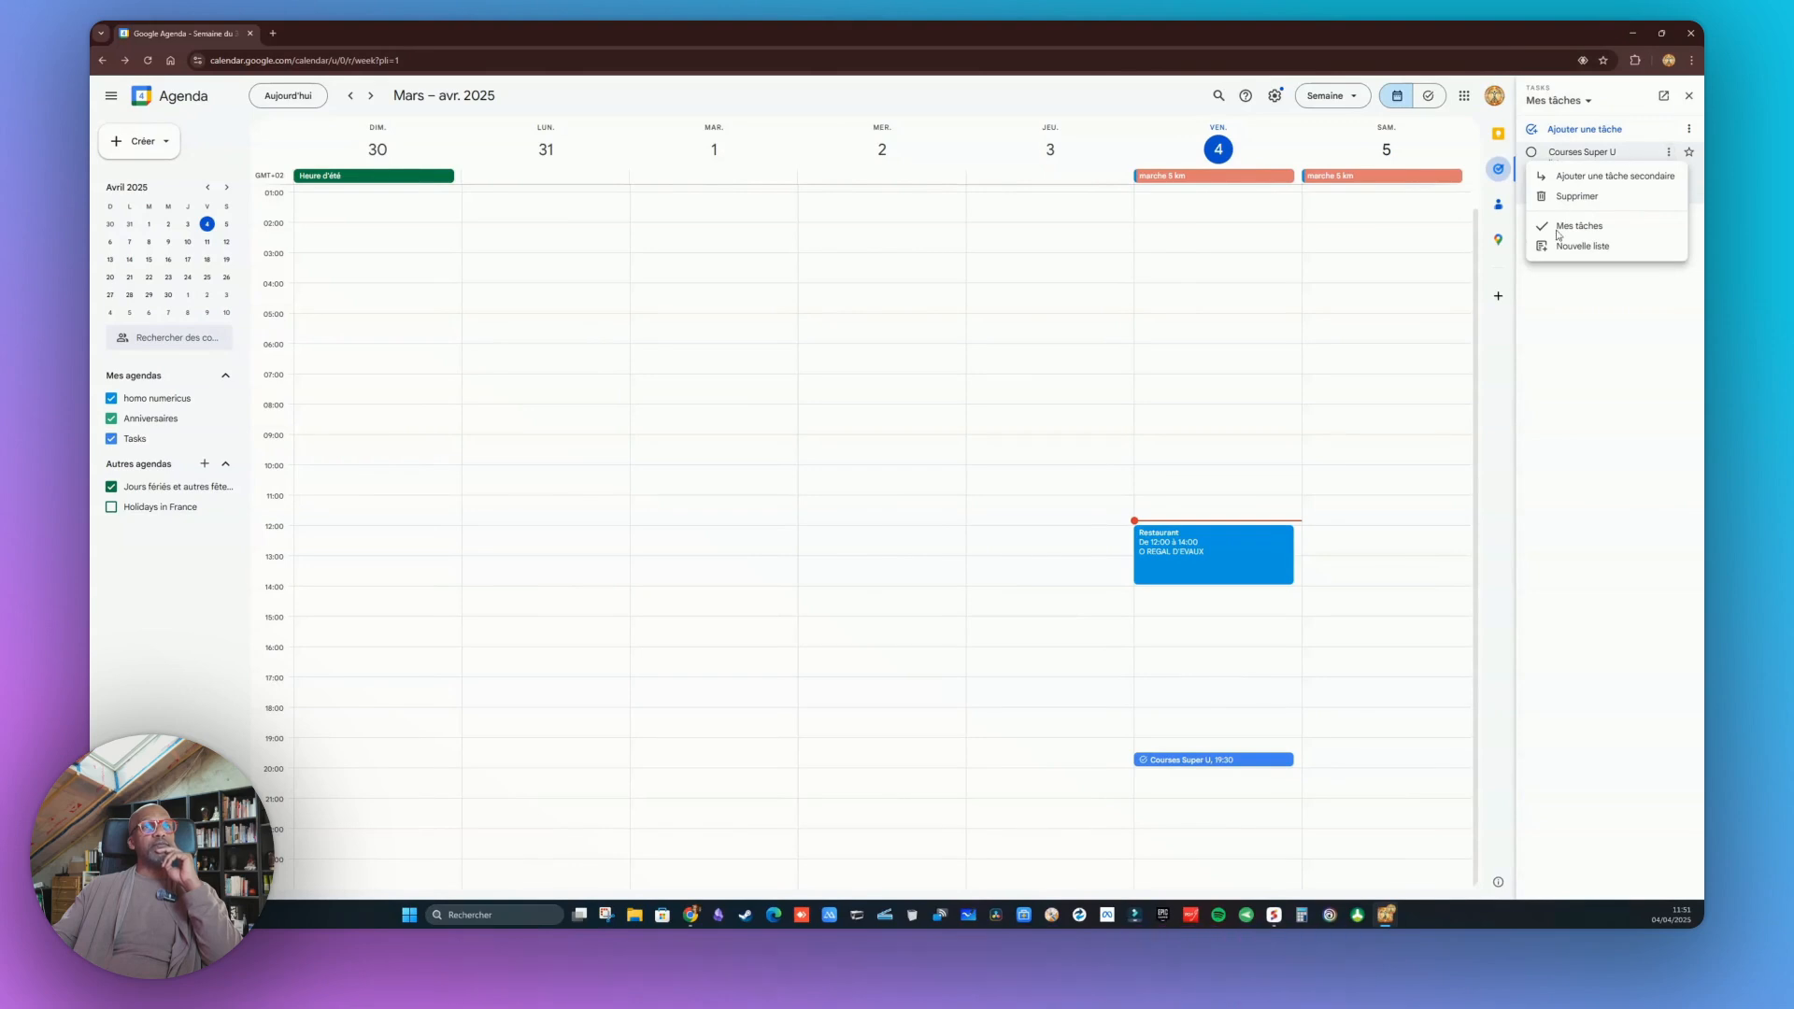
{"action": "left_click", "coordinate": [1530, 152]}
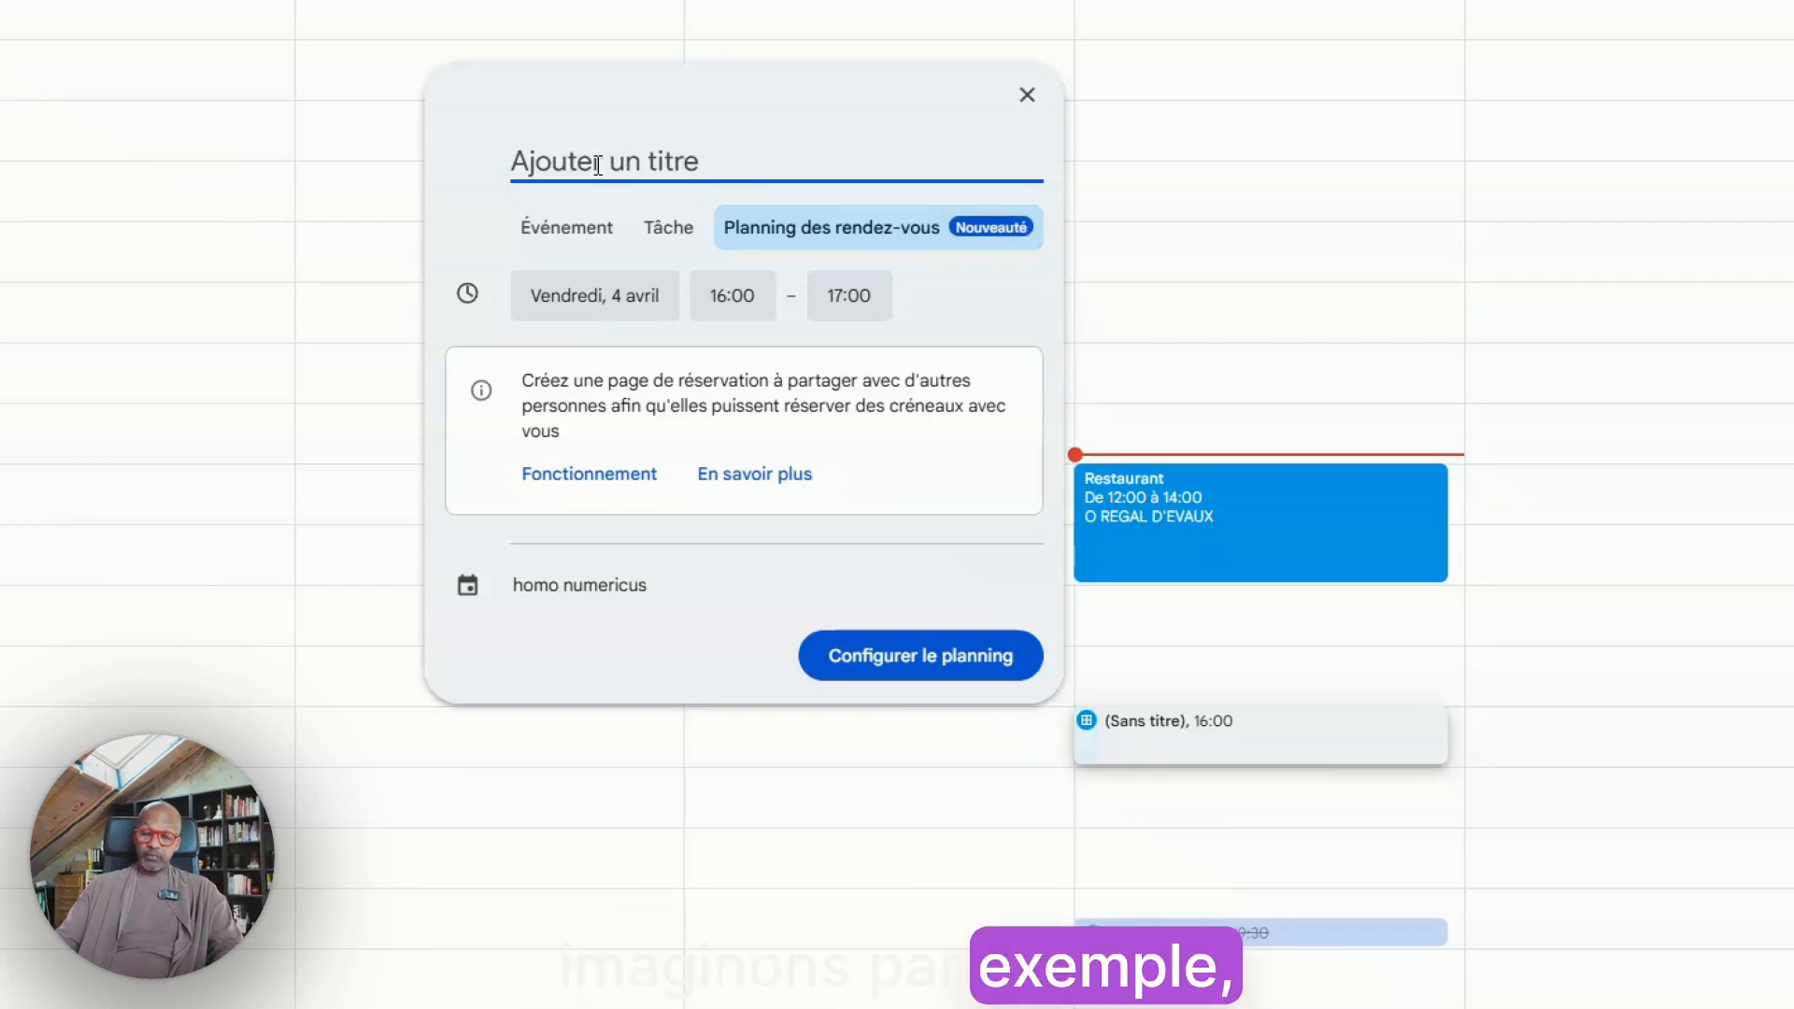
Start an appointment schedule titled Formation ChatGPT followed by the client's name
{"action": "type", "text": "rmation"}
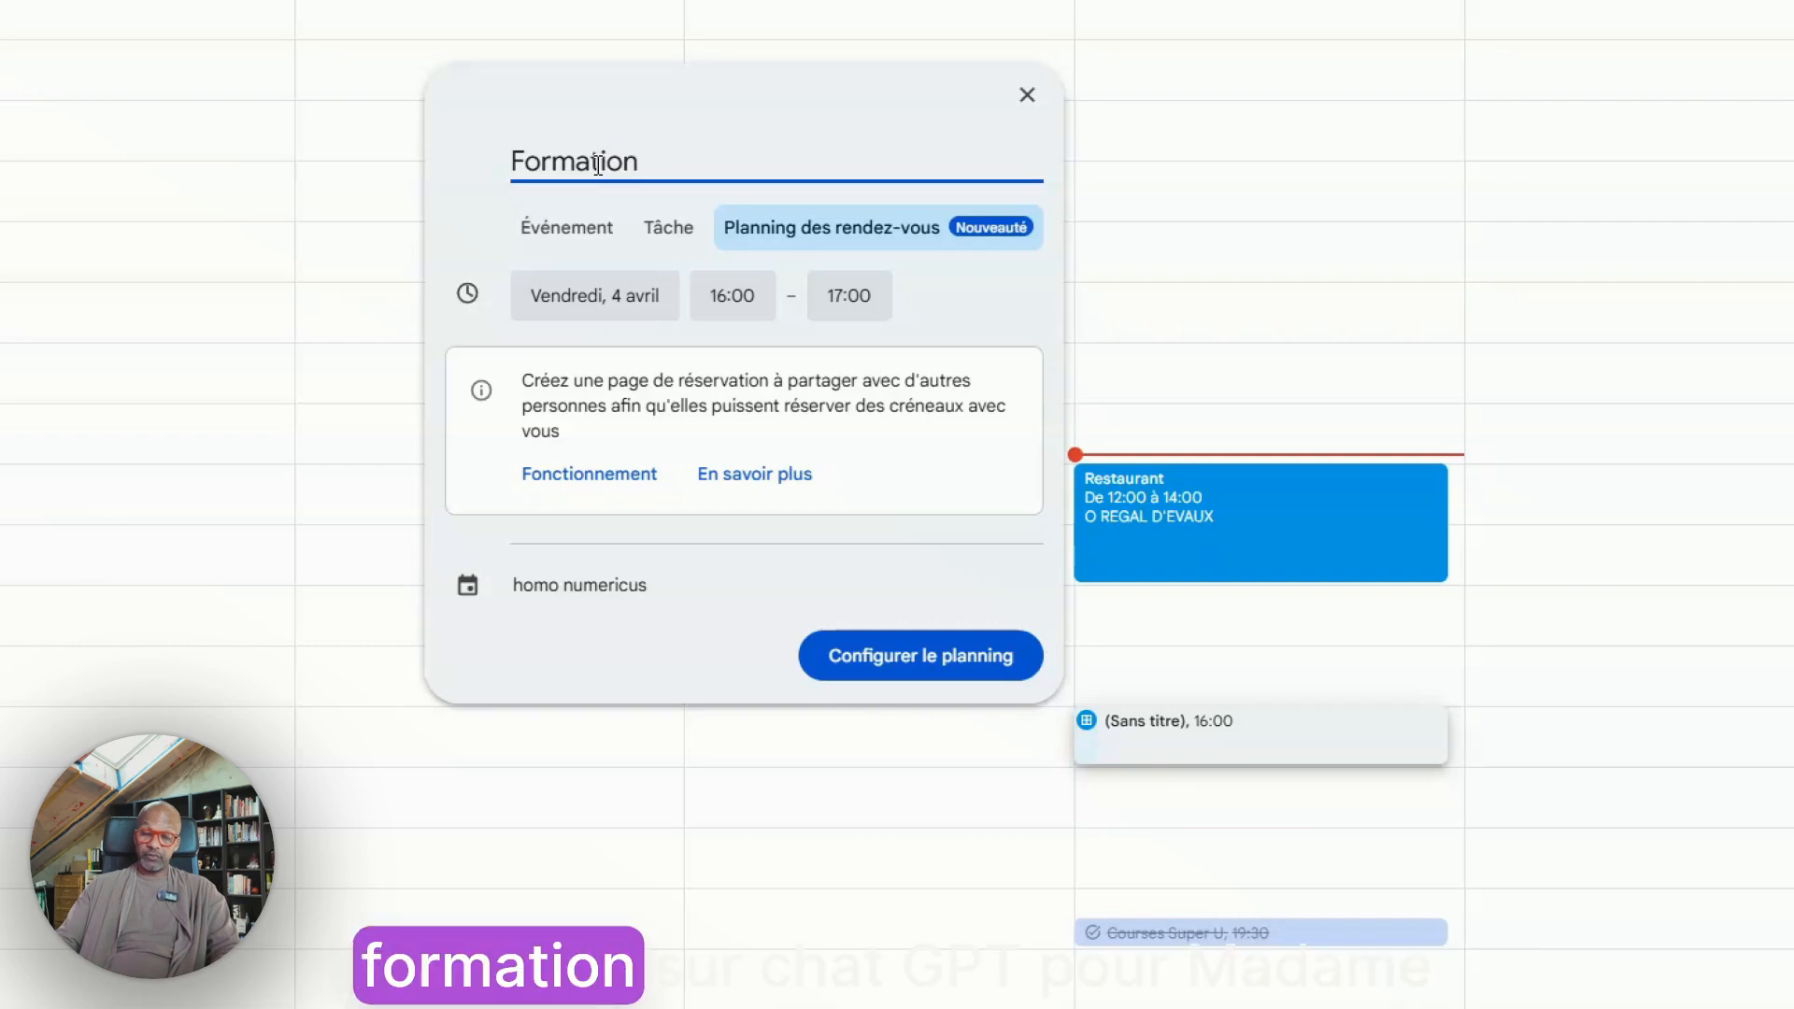
{"action": "type", "text": " Chat"}
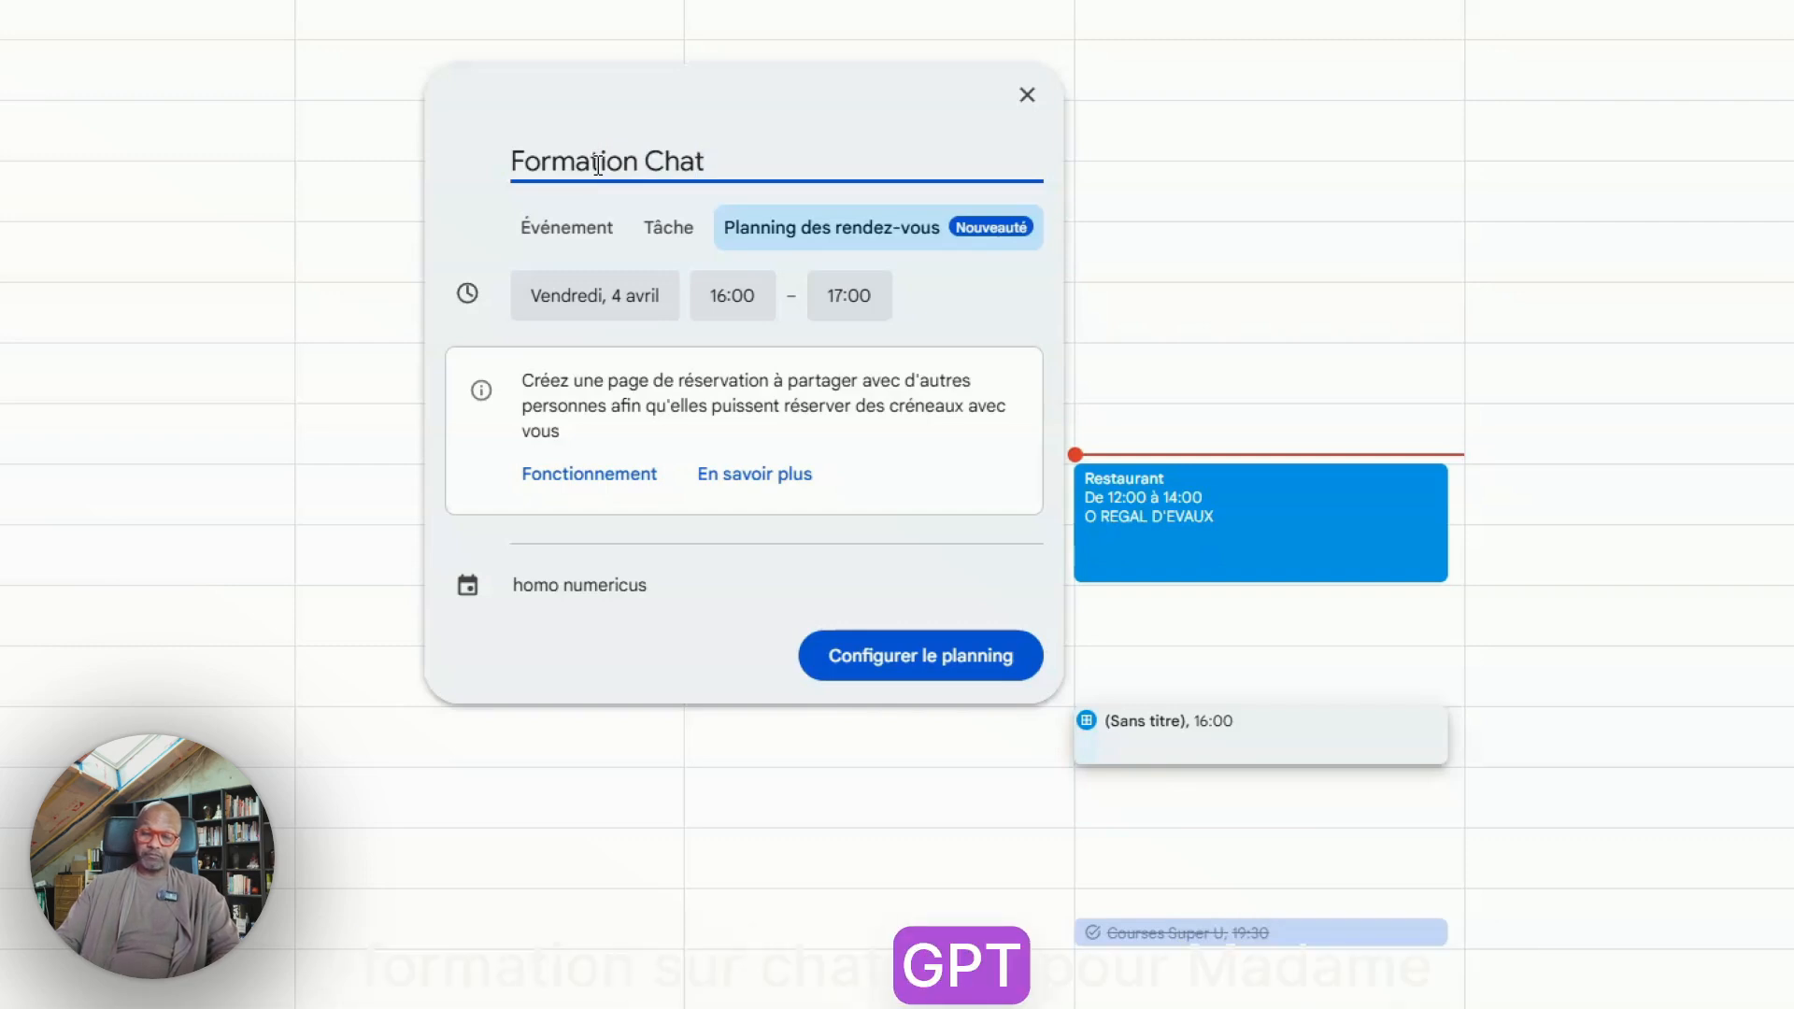
{"action": "type", "text": "GPT Mme Behague"}
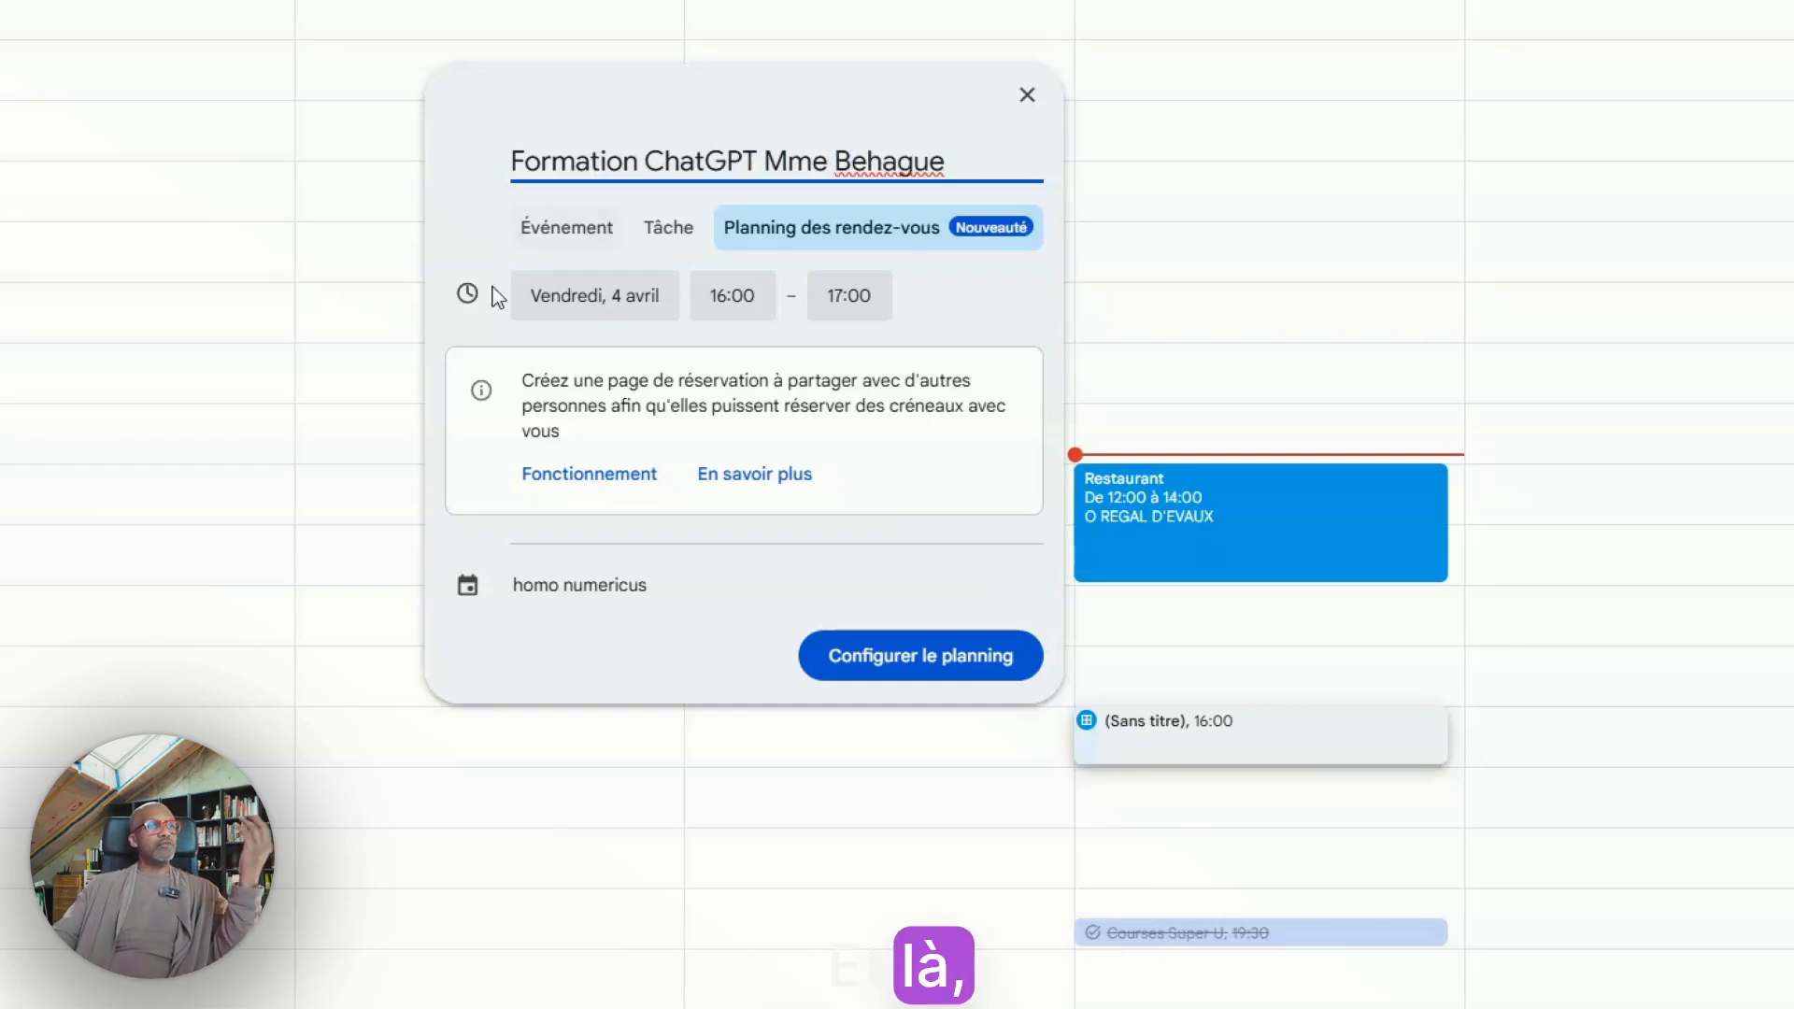
Set the appointment schedule to Monday 7 April from 10:30 to 12:00 and open its configuration
{"action": "left_click", "coordinate": [641, 279]}
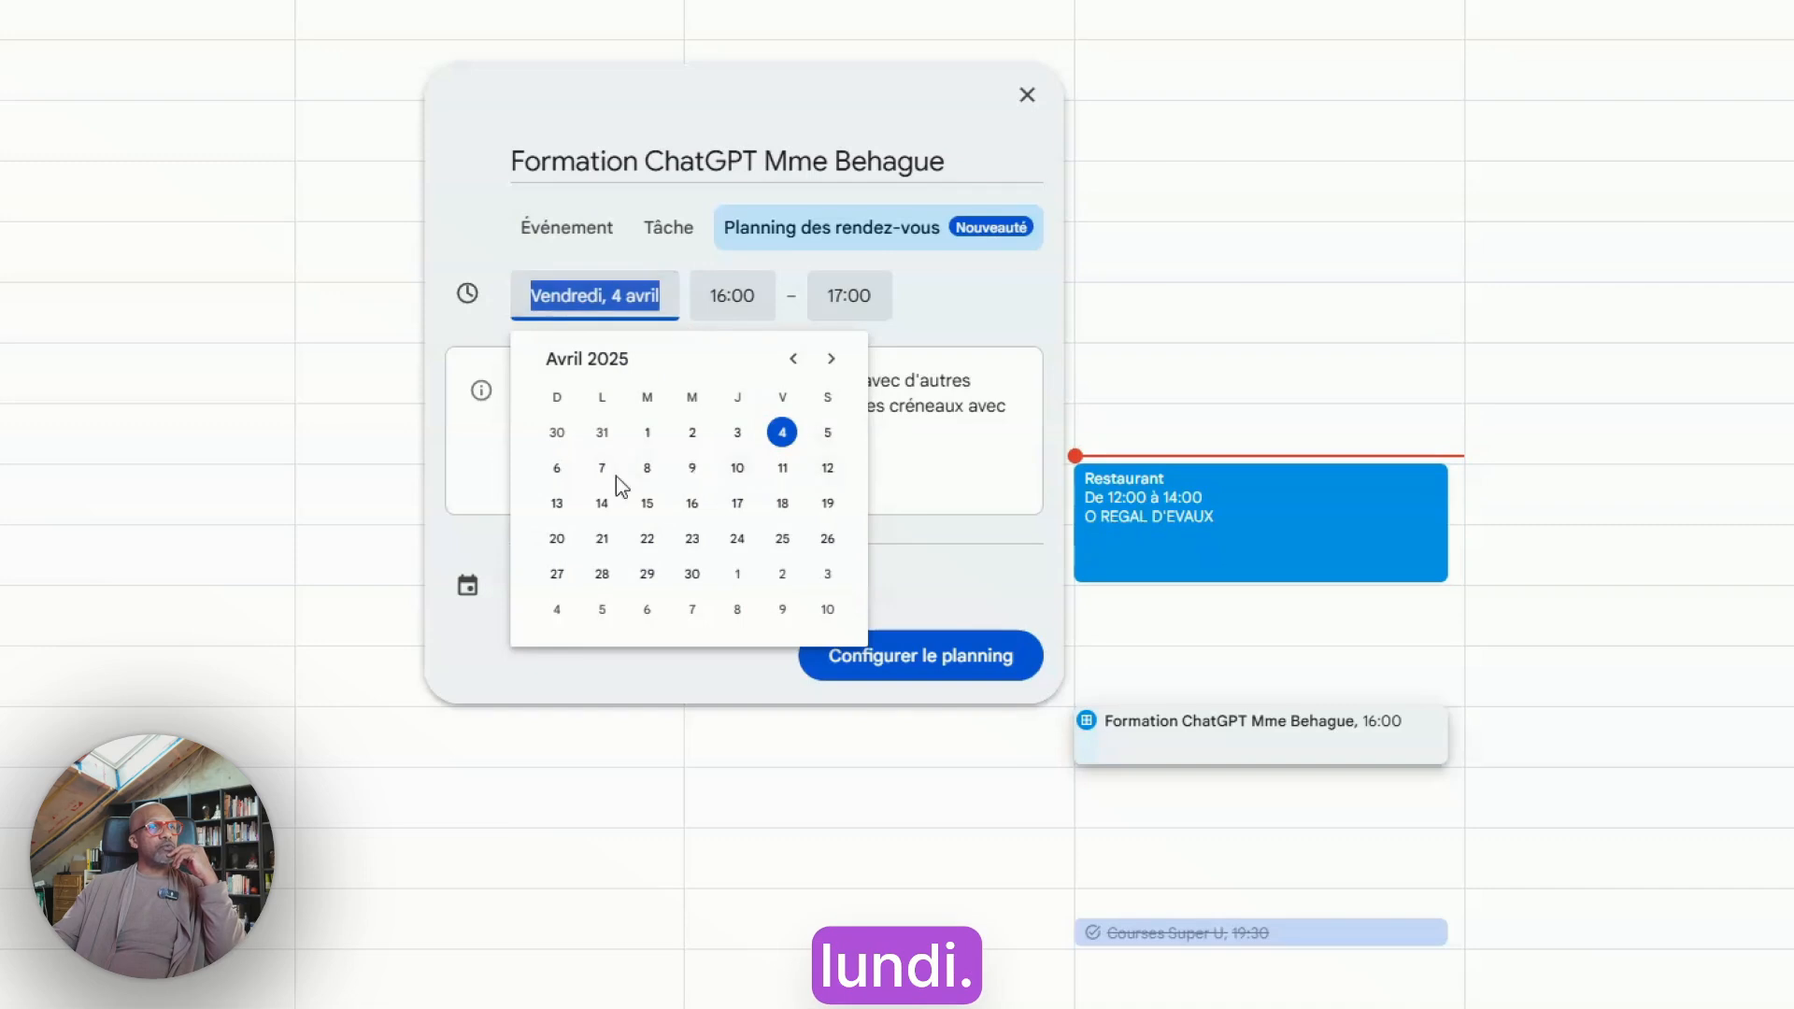
{"action": "left_click", "coordinate": [605, 470]}
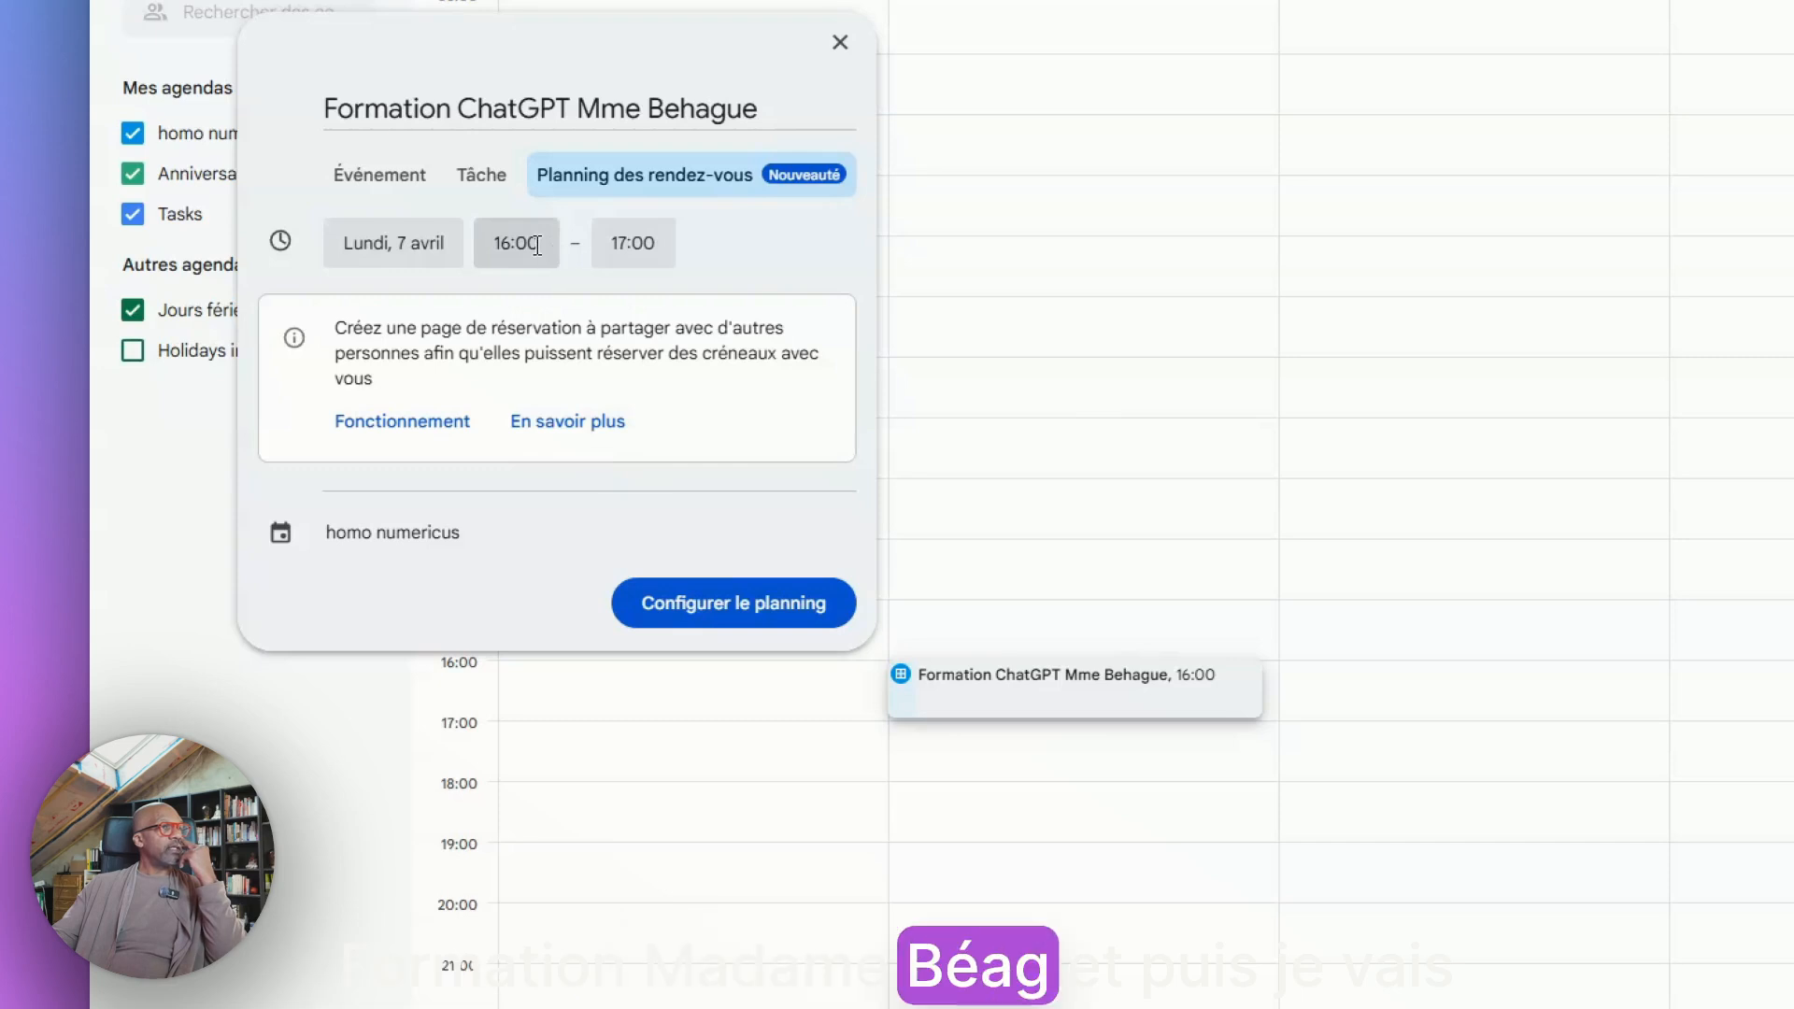
{"action": "left_click", "coordinate": [532, 243]}
{"action": "scroll", "coordinate": [530, 342], "scroll_direction": "up", "scroll_amount": 6}
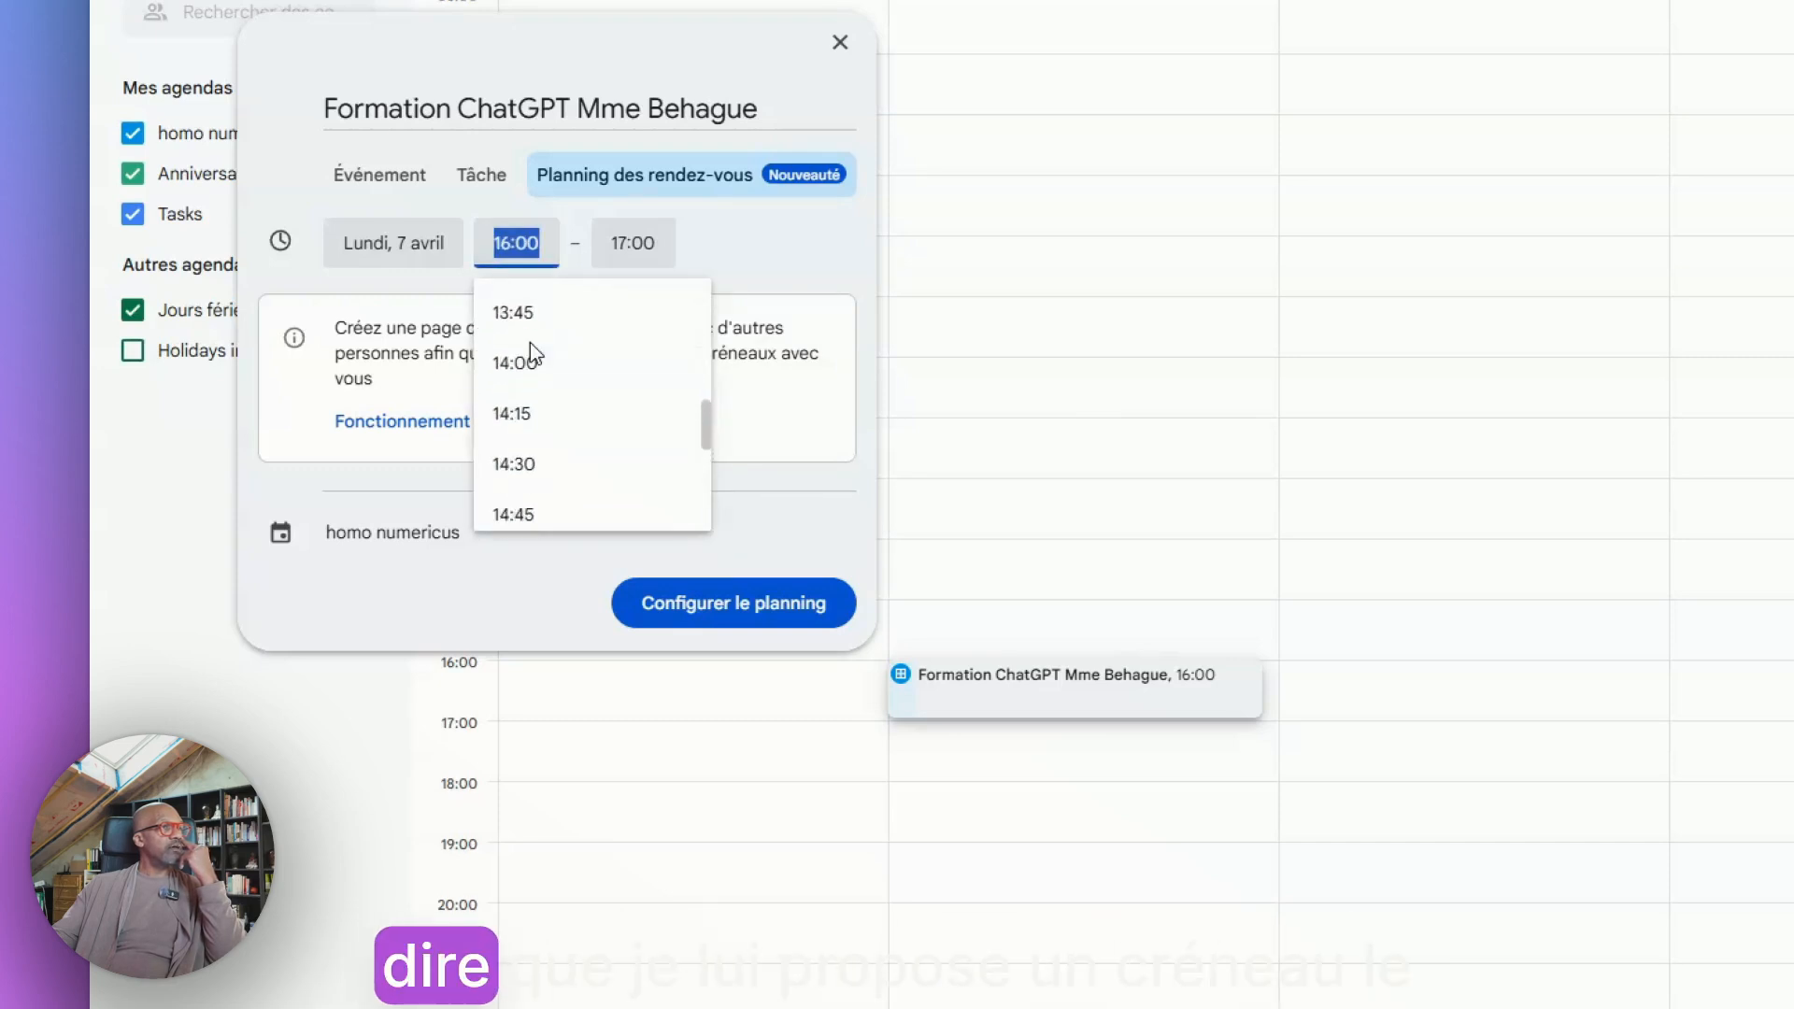
{"action": "scroll", "coordinate": [530, 342], "scroll_direction": "up", "scroll_amount": 4}
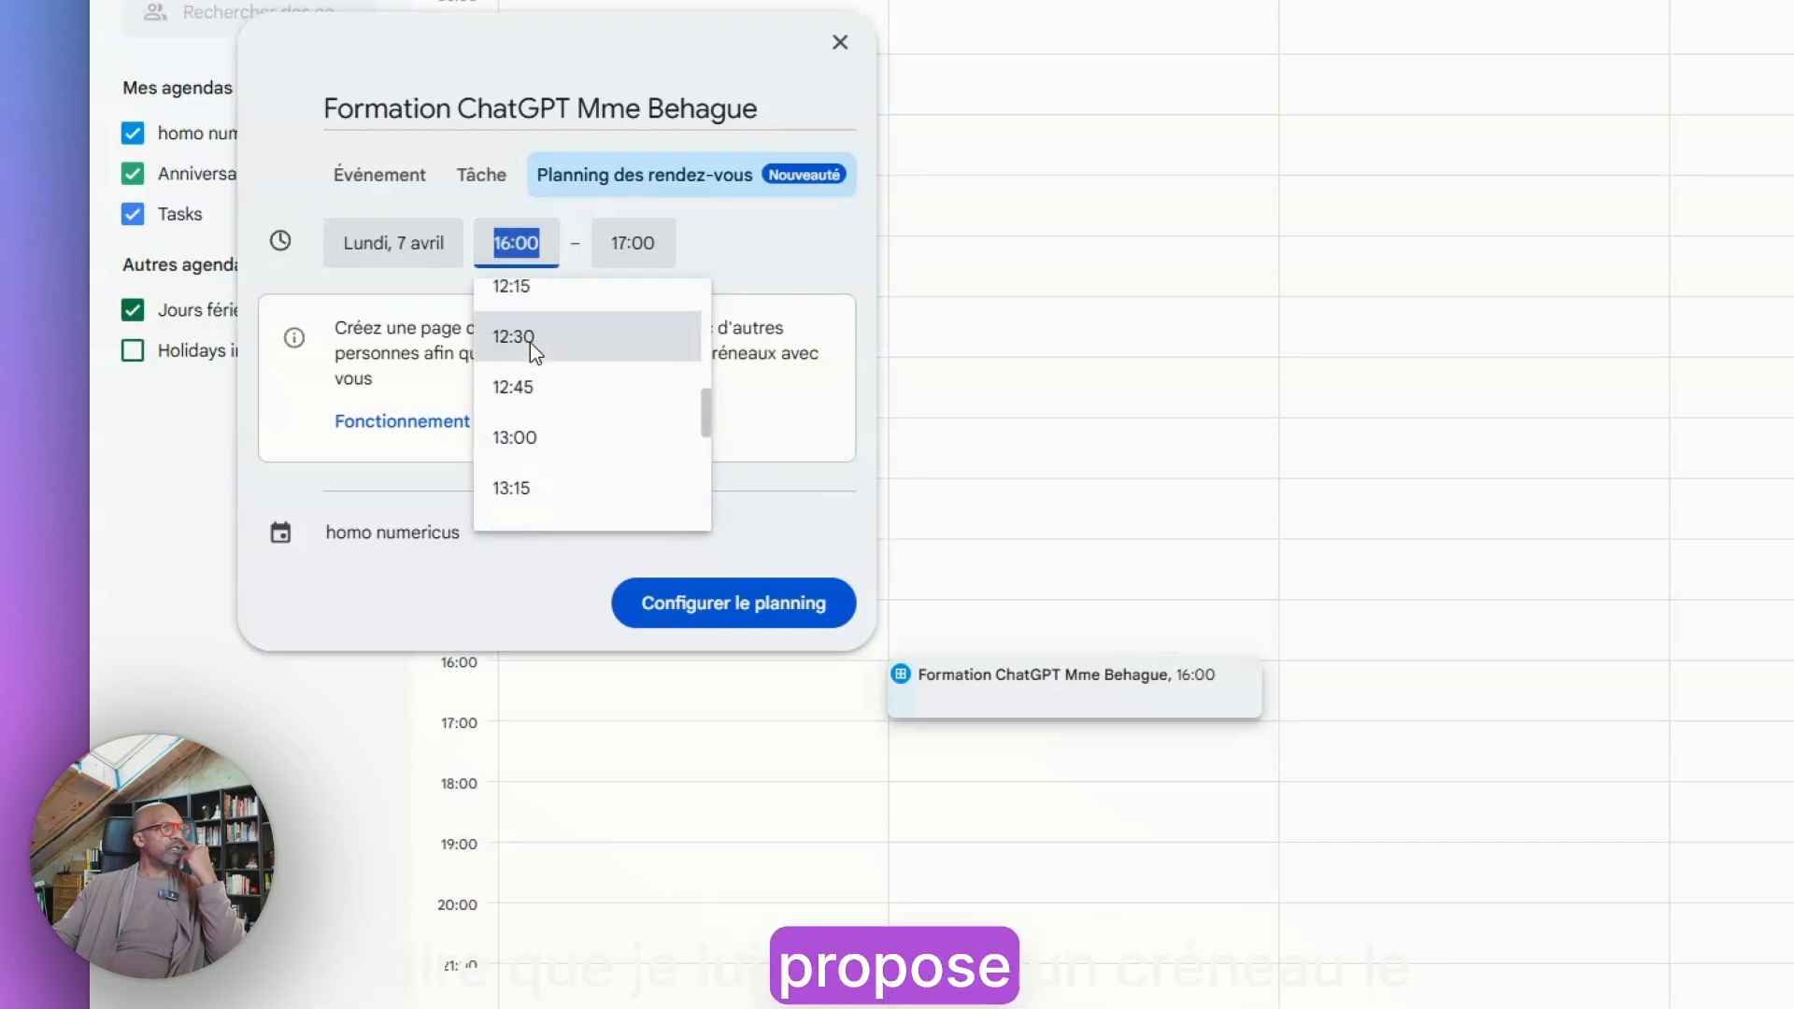
{"action": "left_click", "coordinate": [538, 306]}
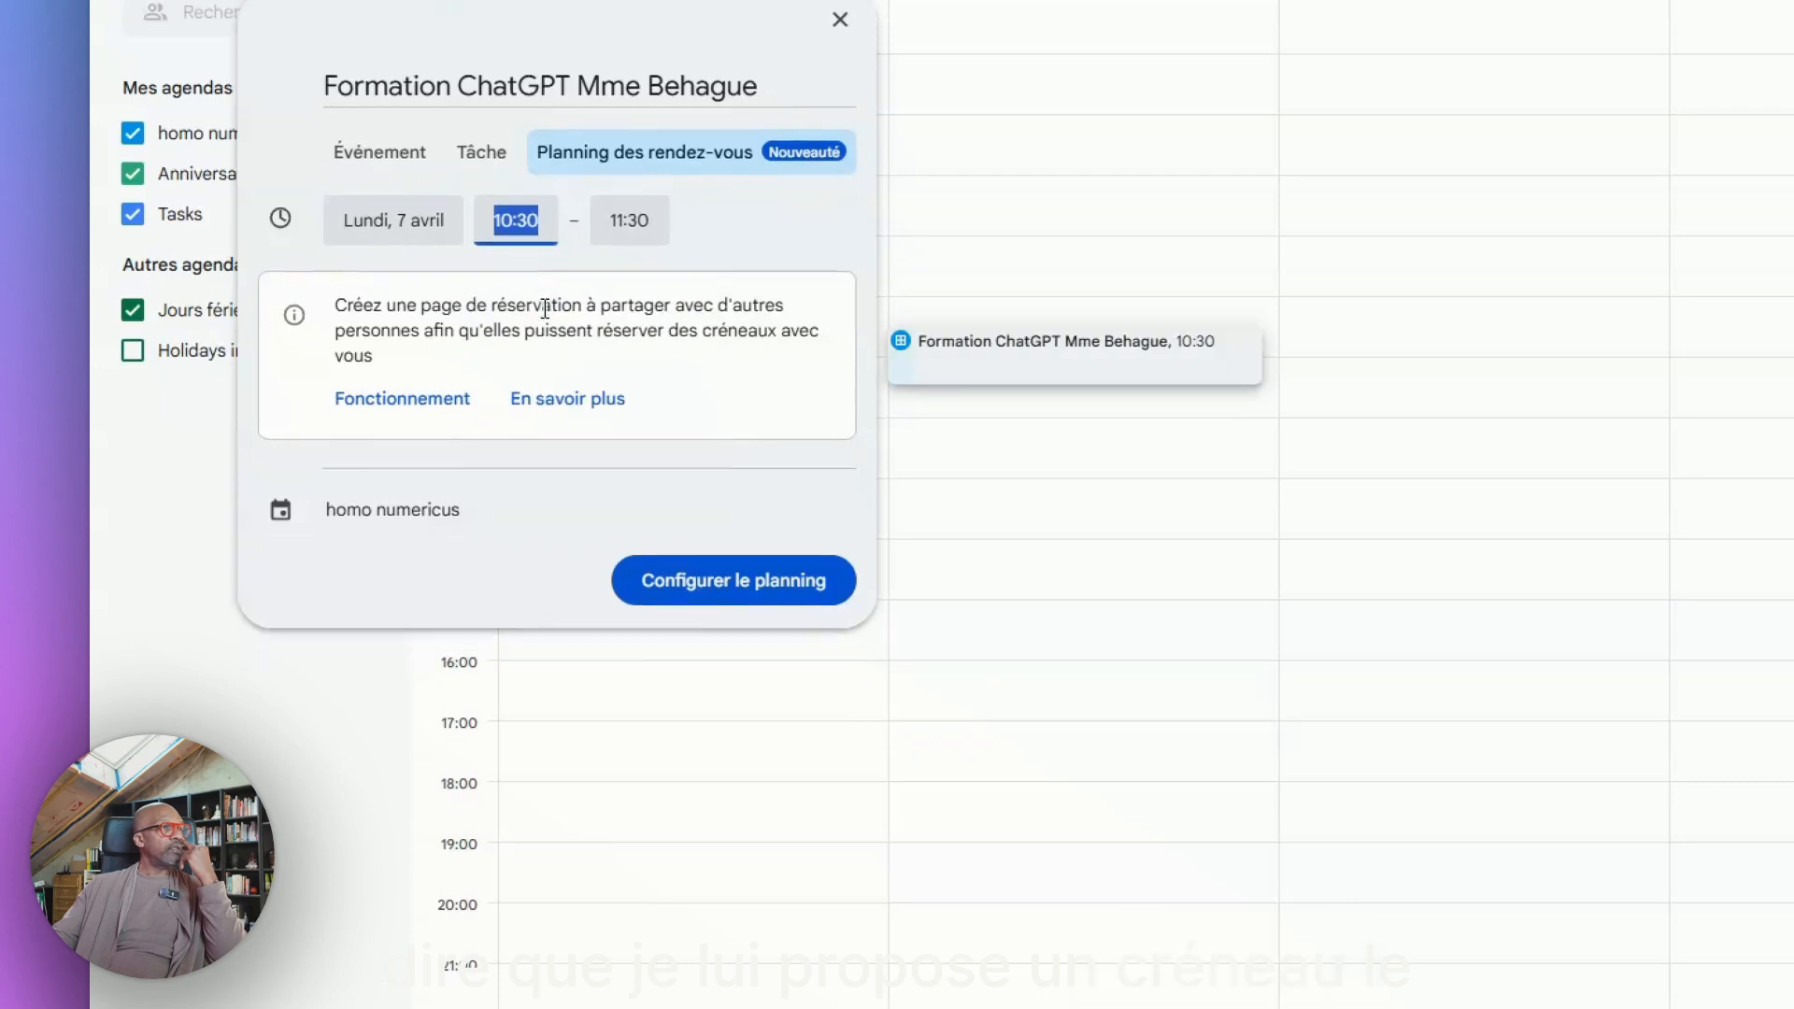
{"action": "left_click", "coordinate": [664, 223]}
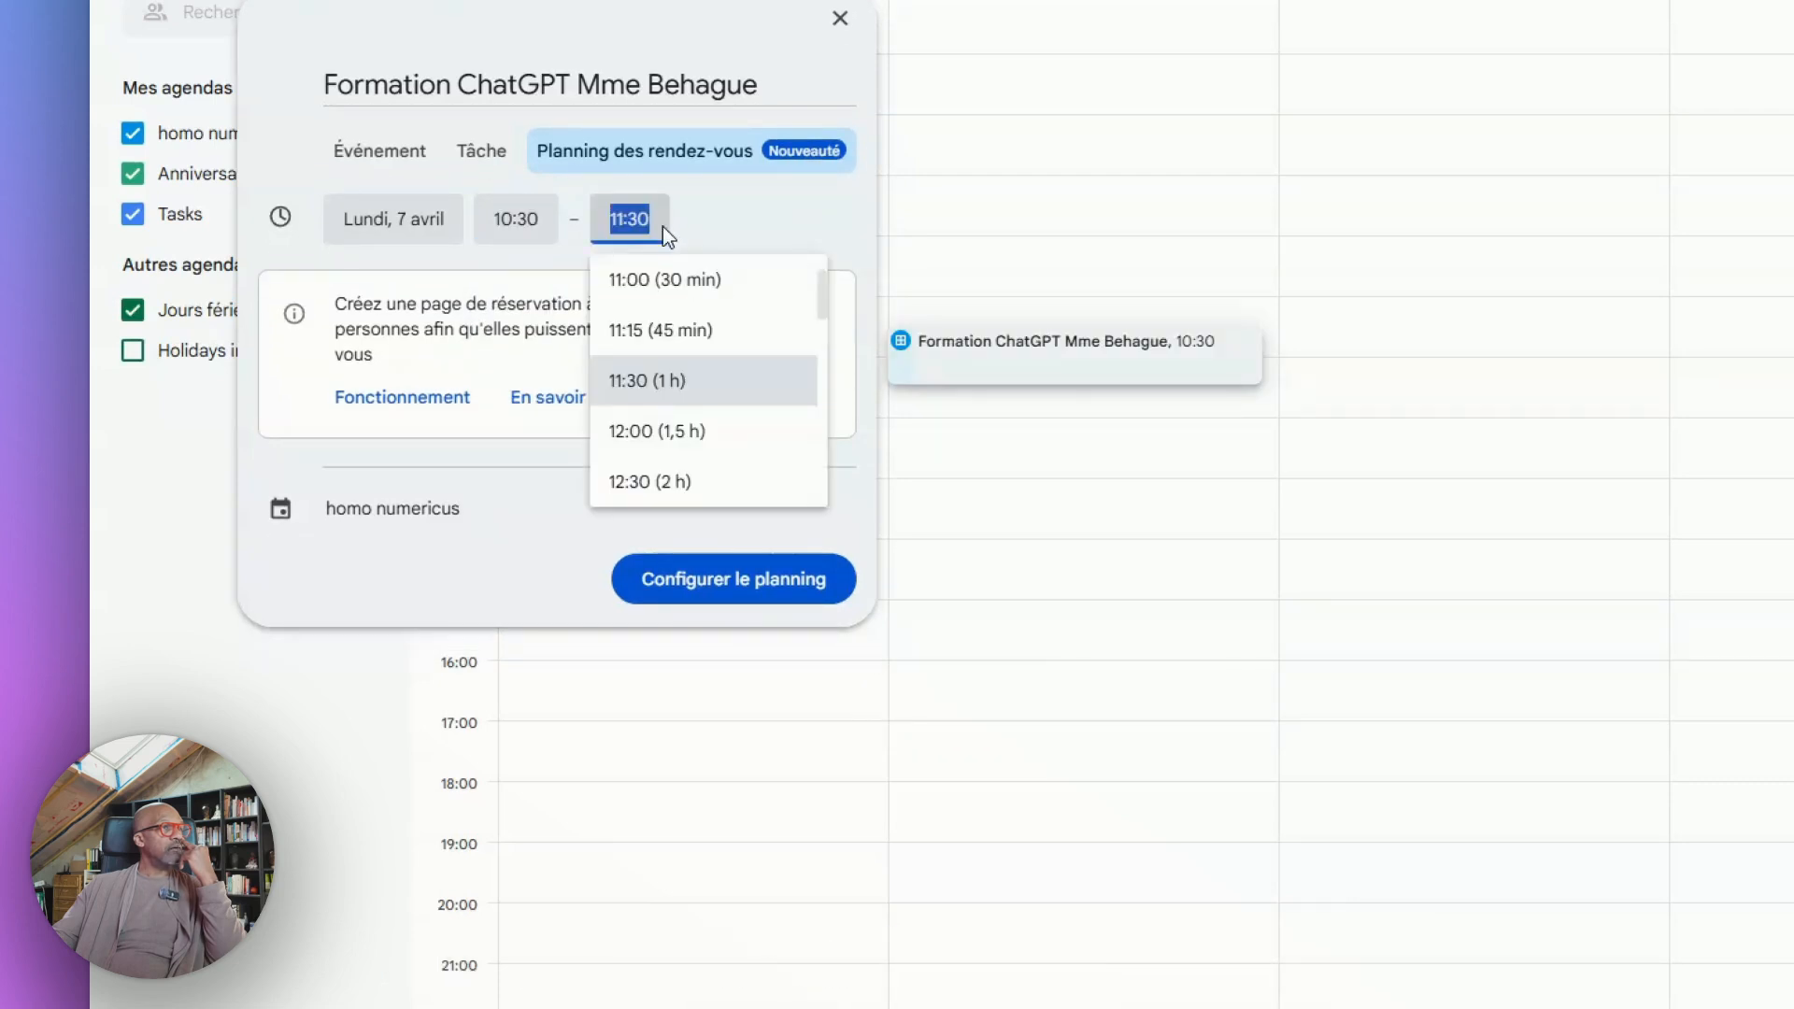
{"action": "left_click", "coordinate": [664, 429]}
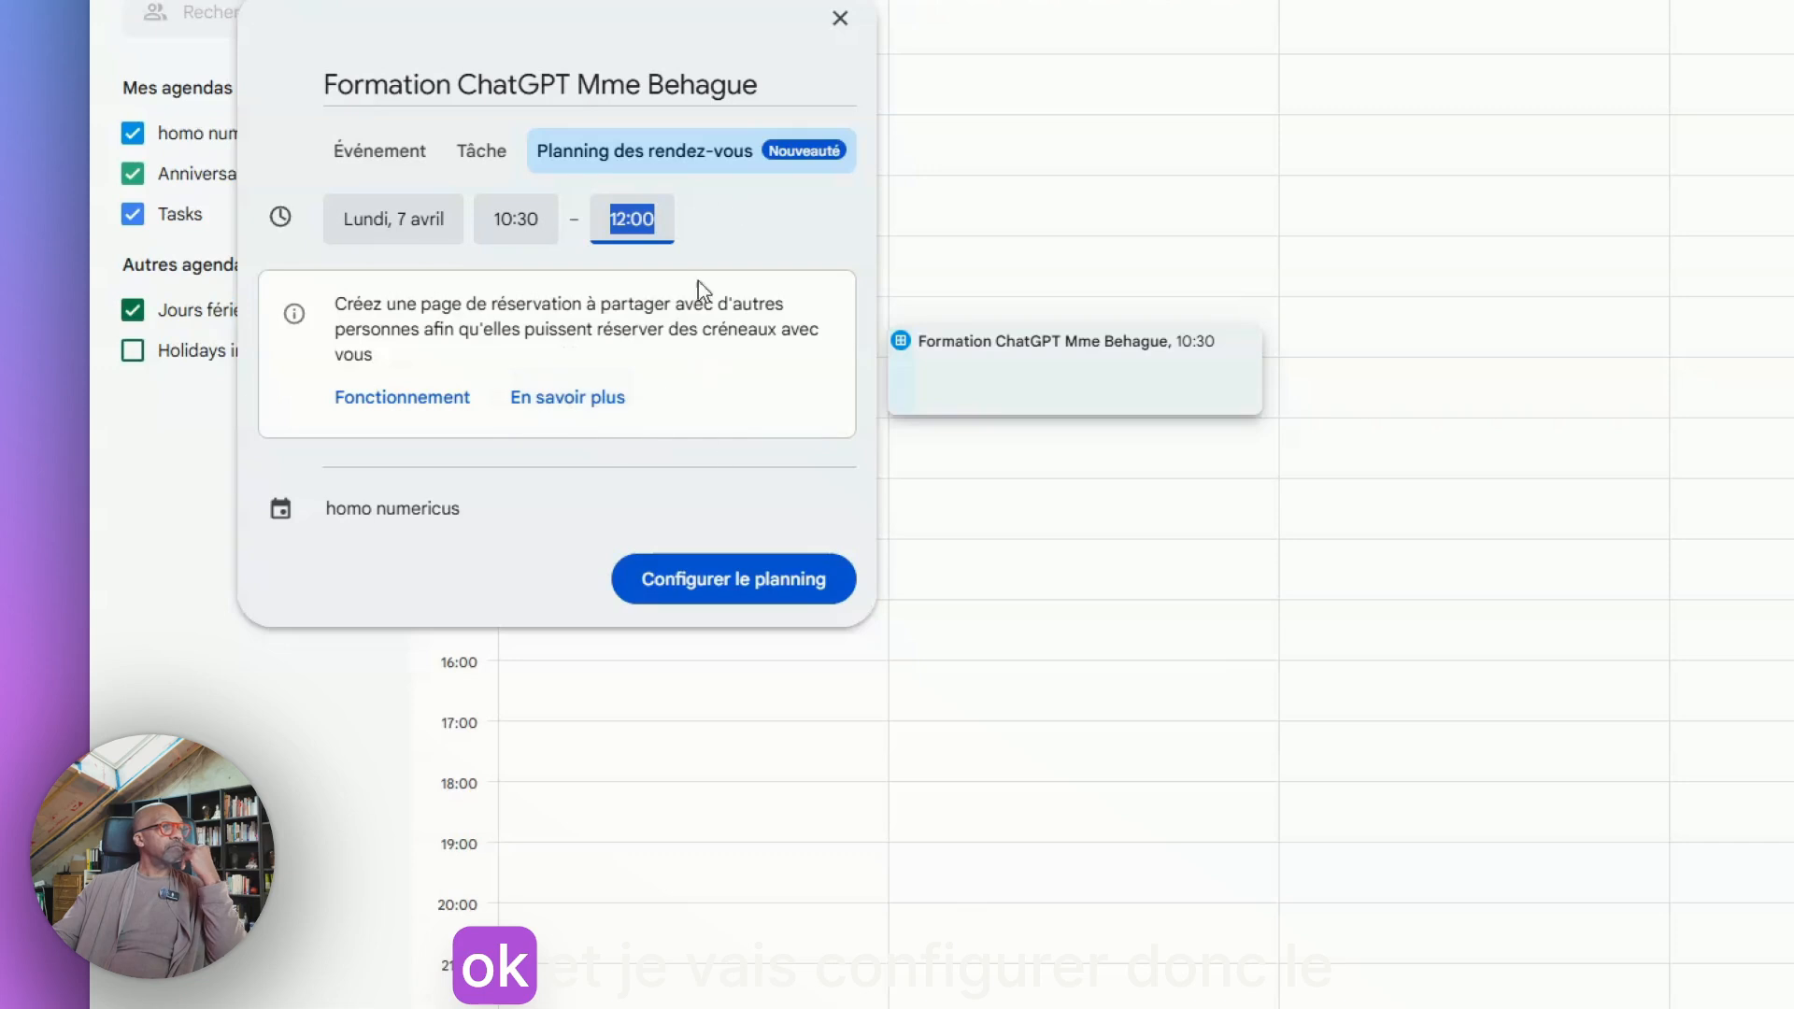
{"action": "left_click", "coordinate": [718, 587]}
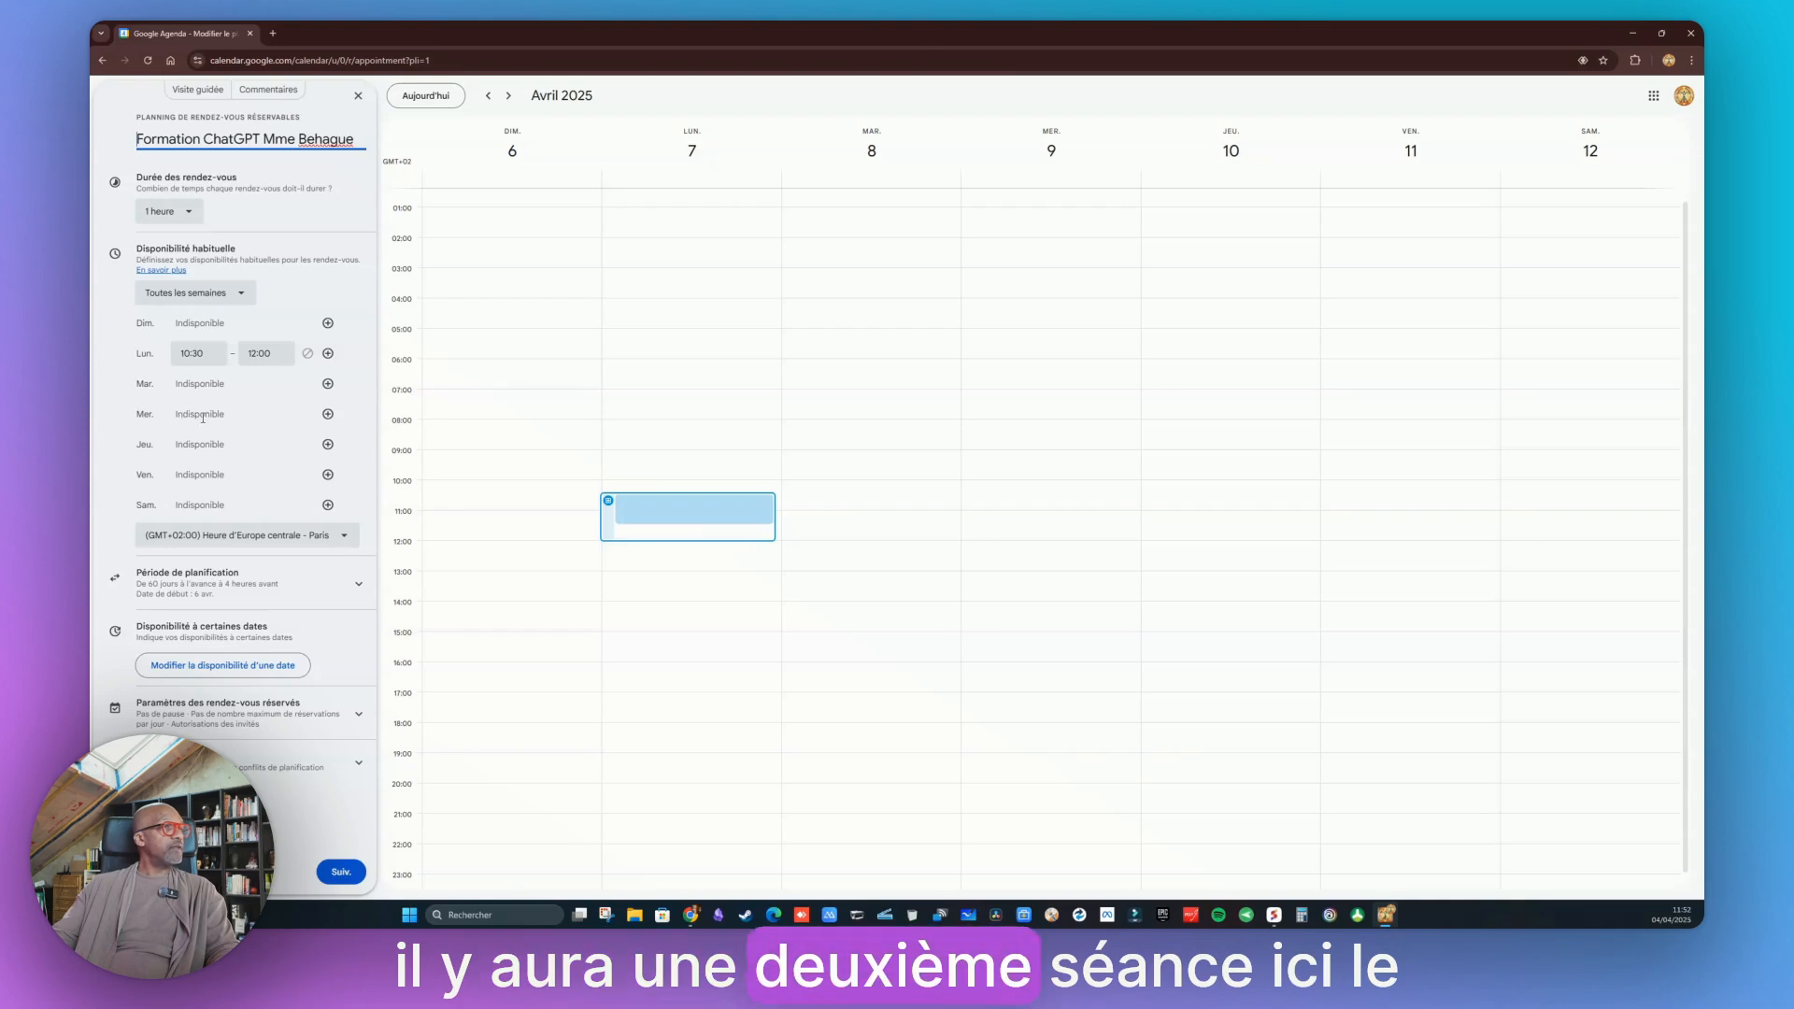
Add a Wednesday availability slot from 10:30 to 12:00 in the weekly availability
{"action": "left_click", "coordinate": [327, 416]}
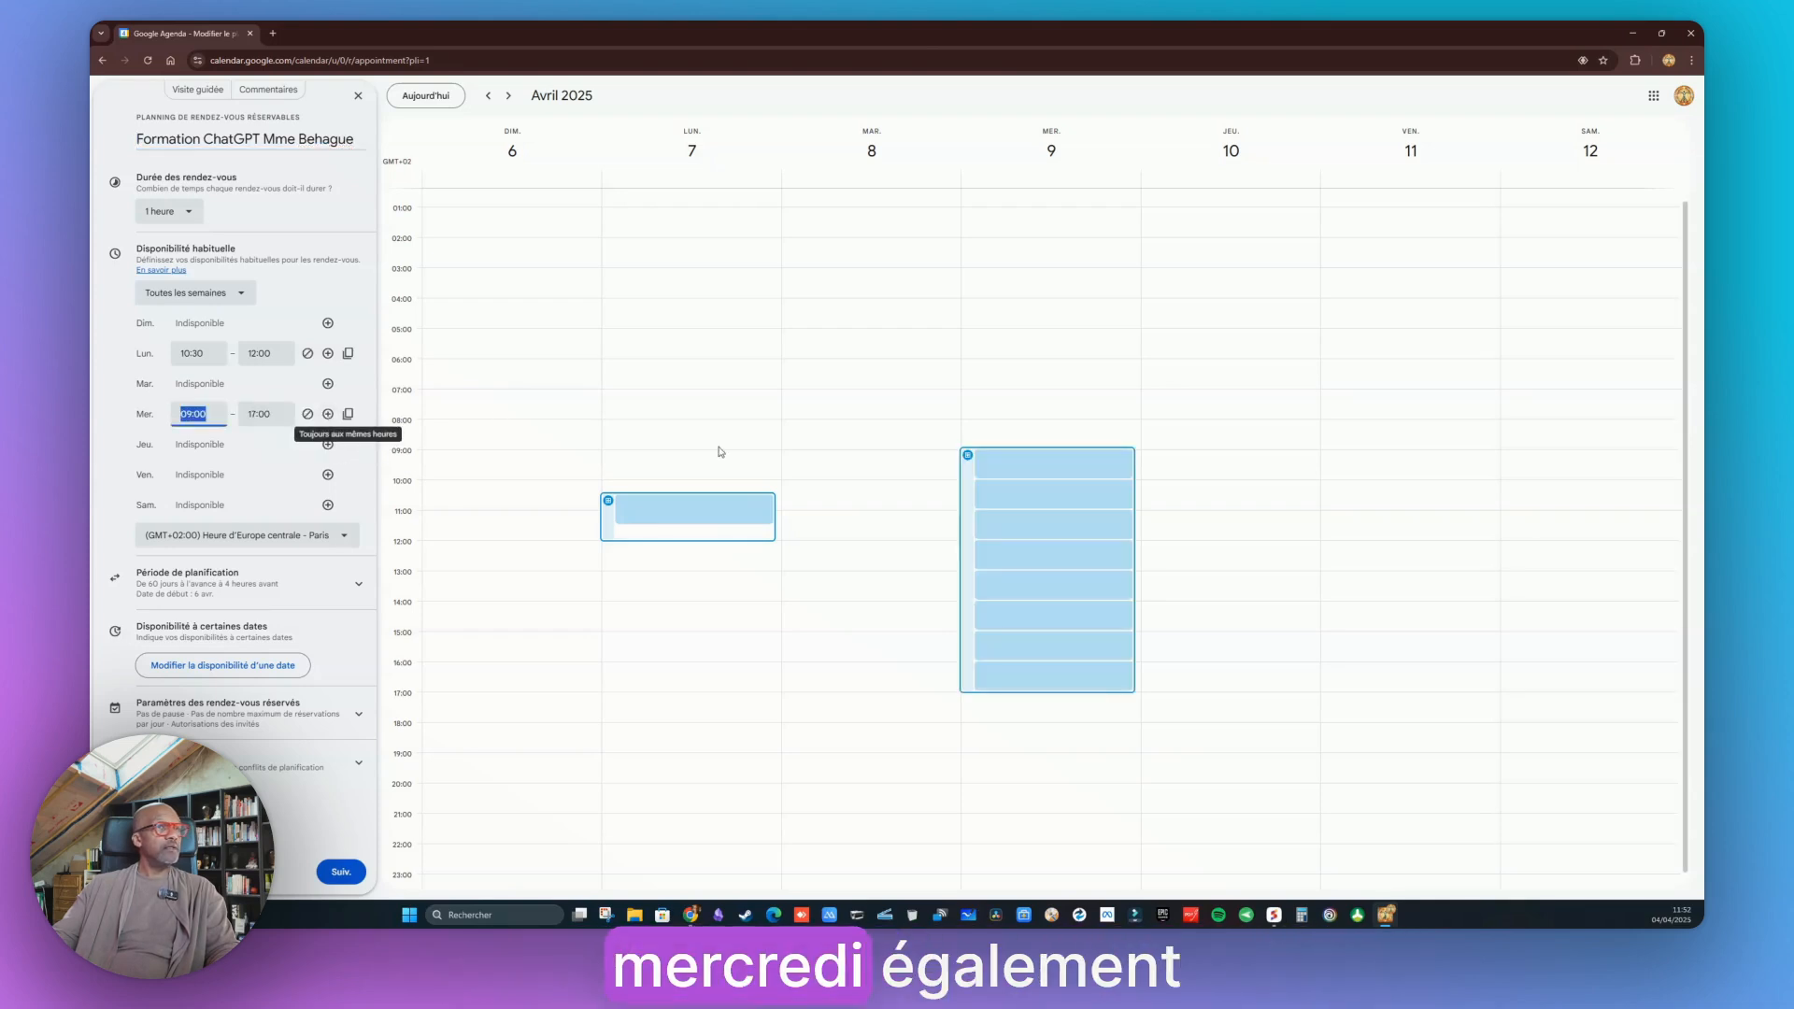
{"action": "type", "text": "10:30"}
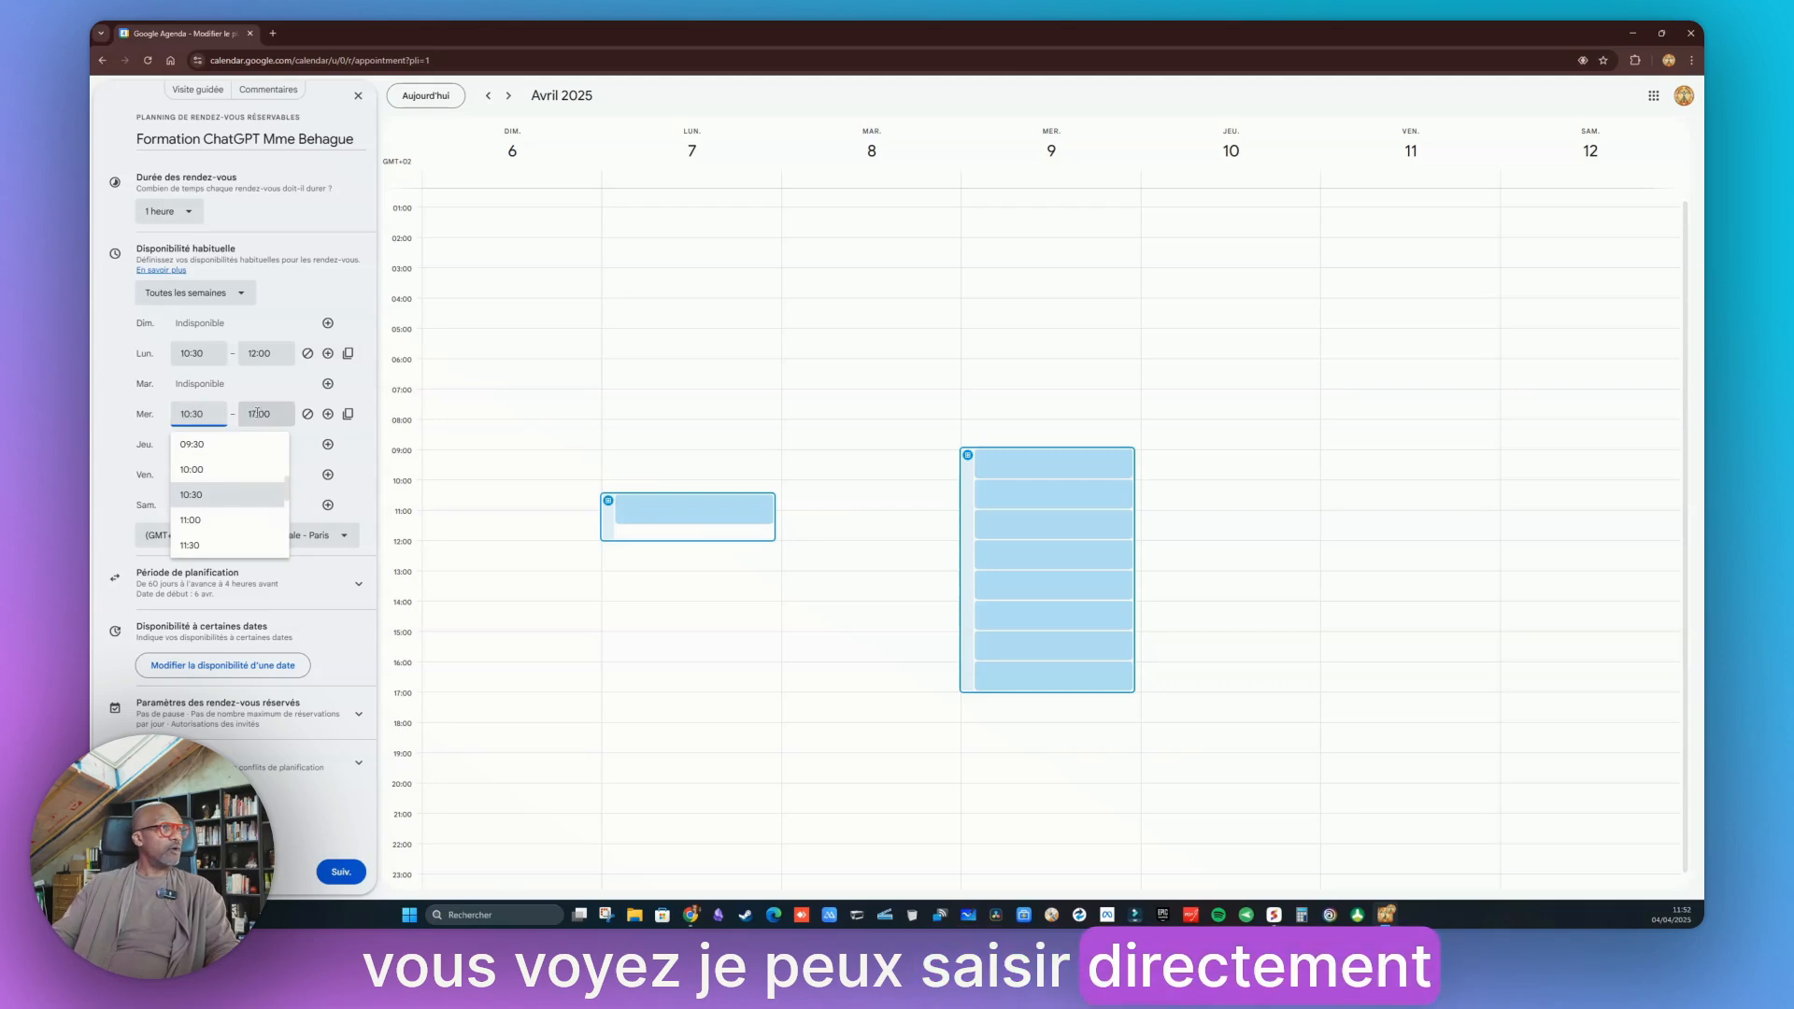
{"action": "left_click", "coordinate": [260, 414]}
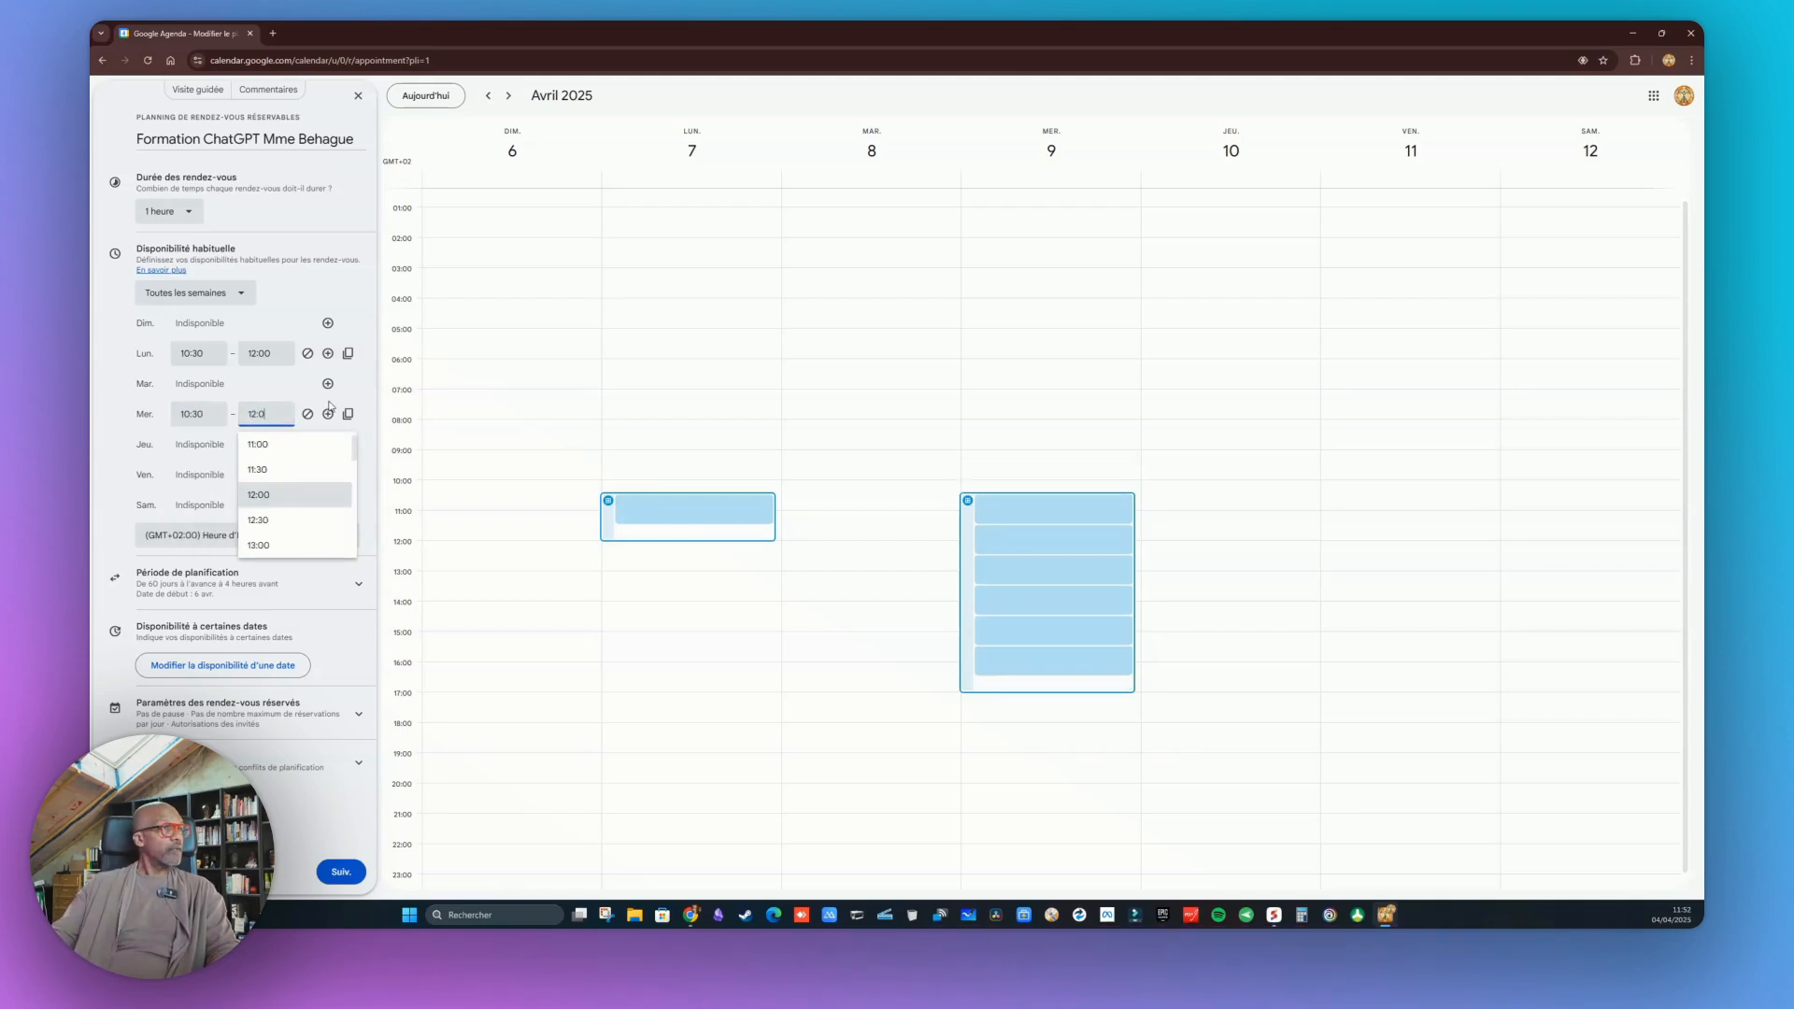
{"action": "left_click", "coordinate": [201, 472]}
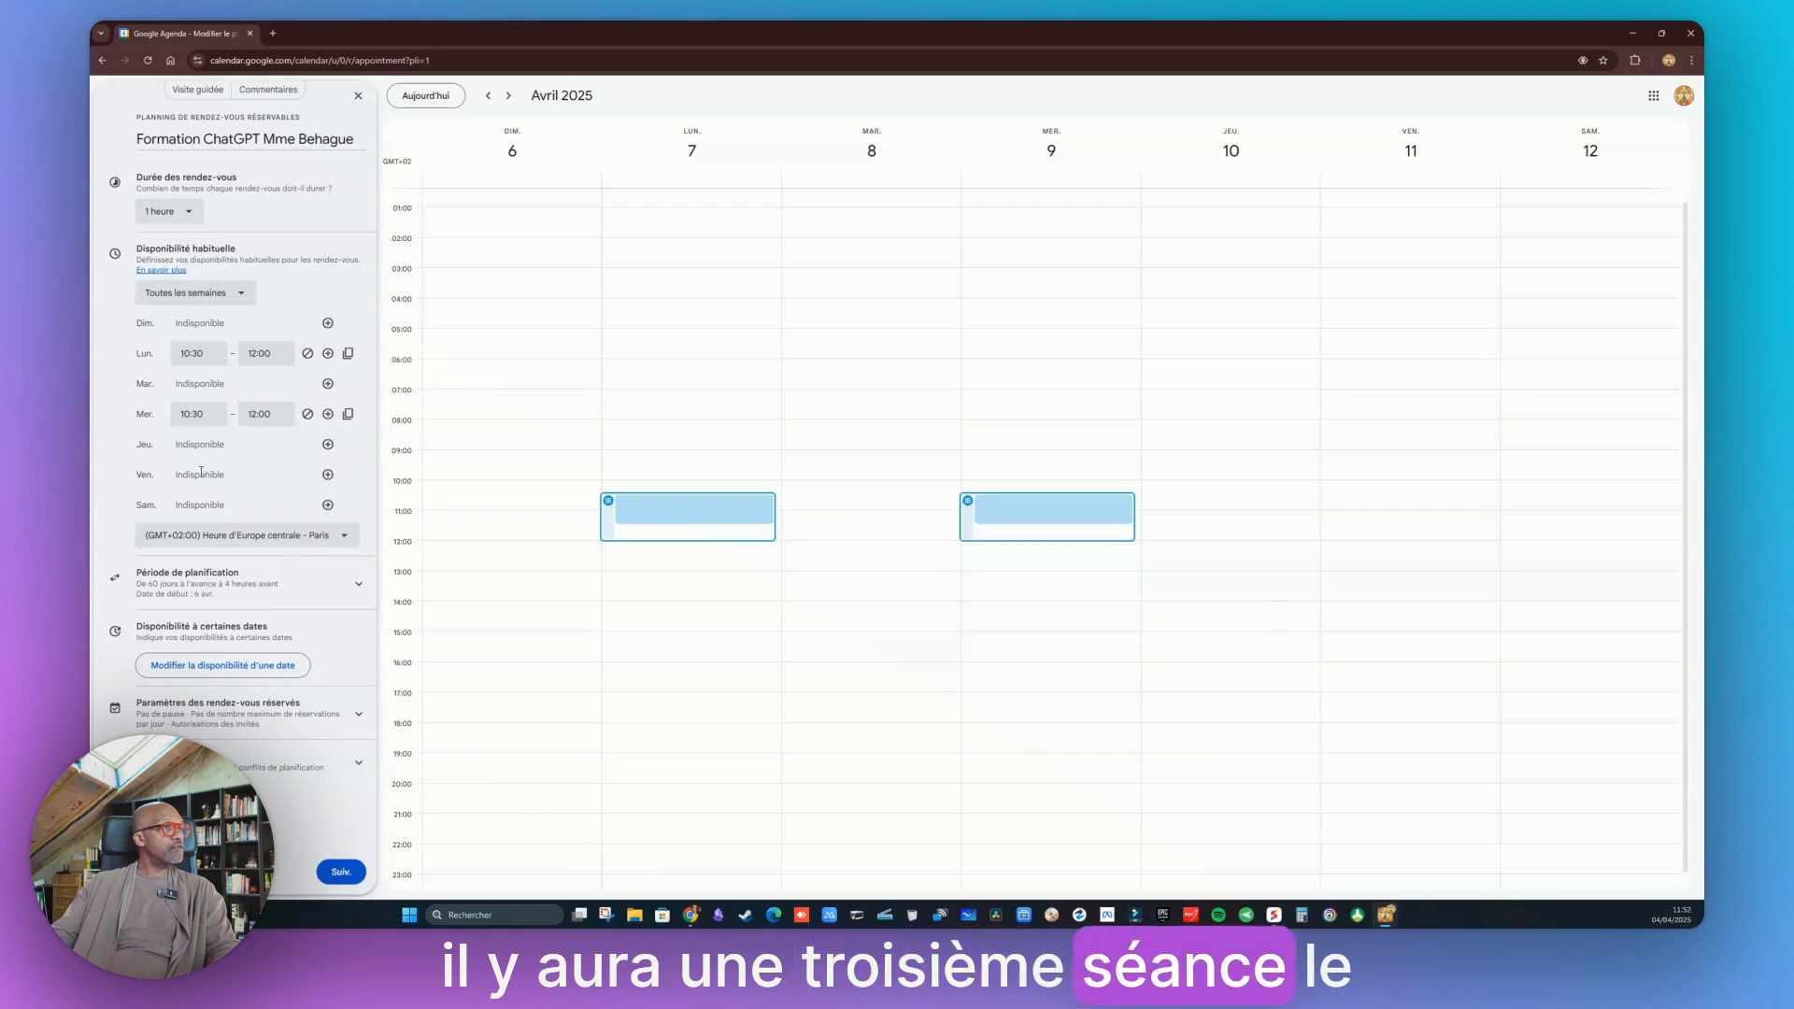
Add a Friday availability slot from 10:30 to 12:00 in the weekly availability
{"action": "left_click", "coordinate": [327, 476]}
{"action": "type", "text": "10:30"}
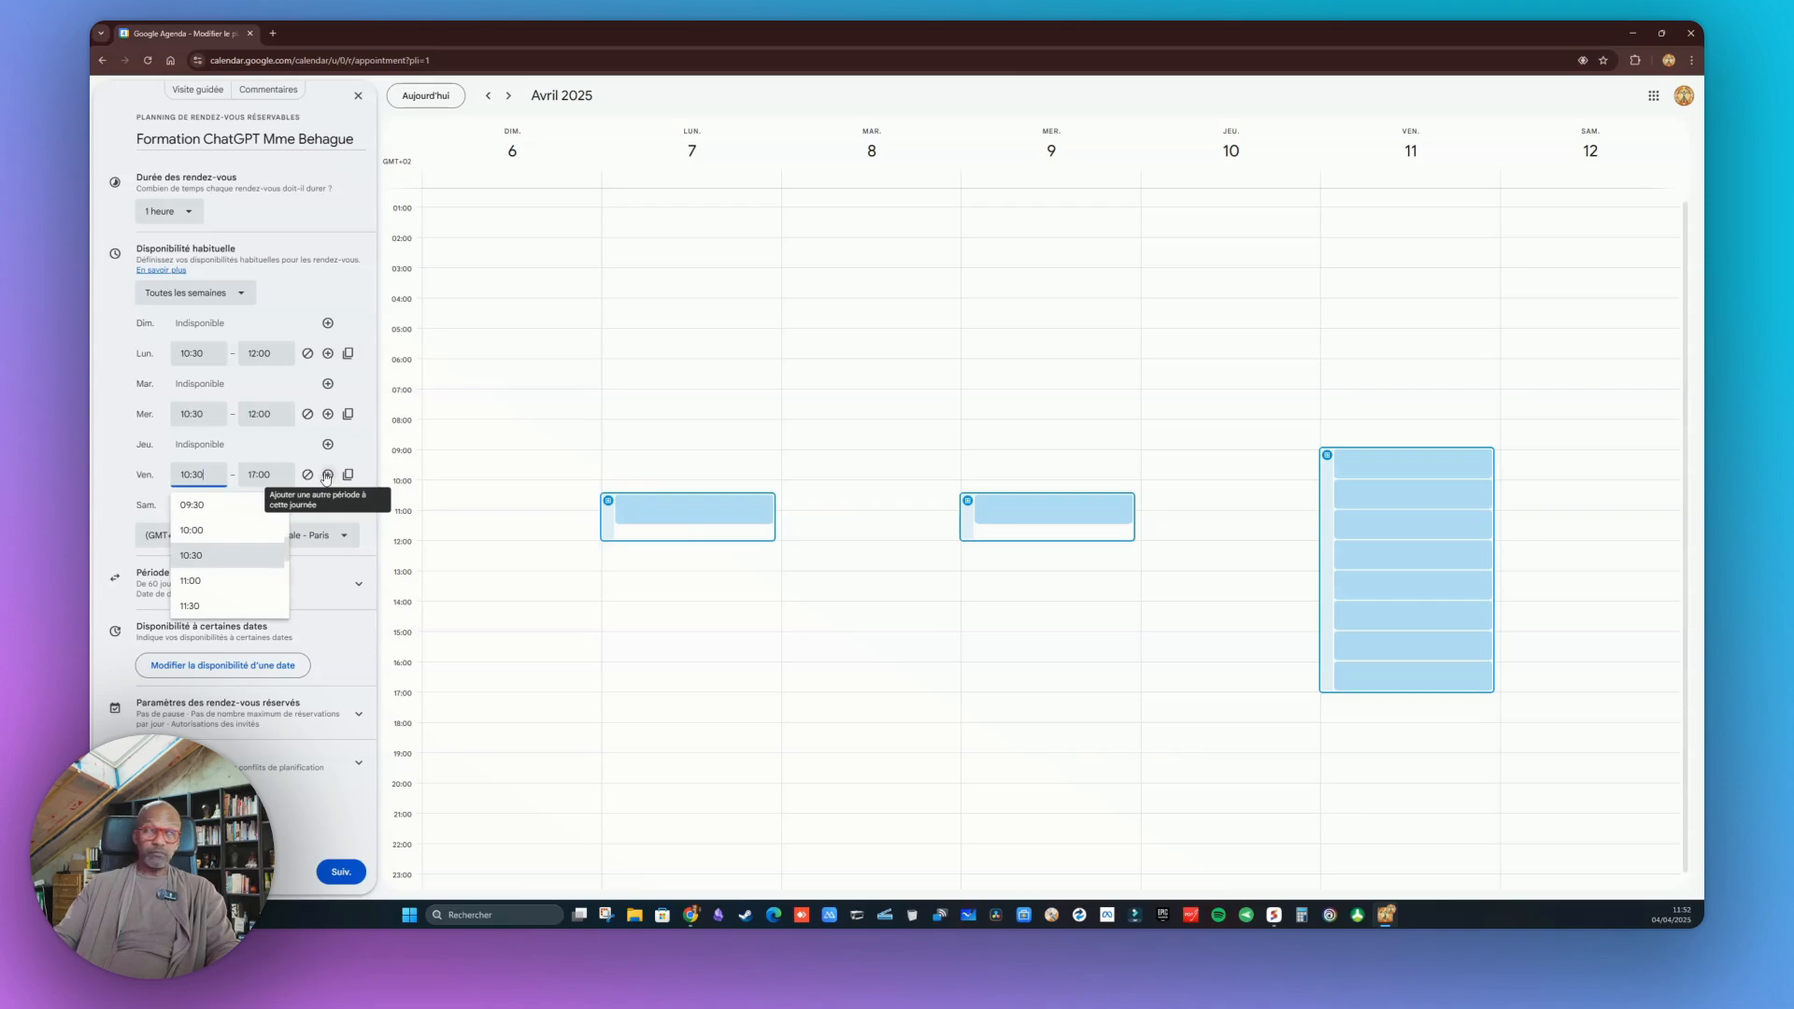
{"action": "left_click", "coordinate": [277, 479]}
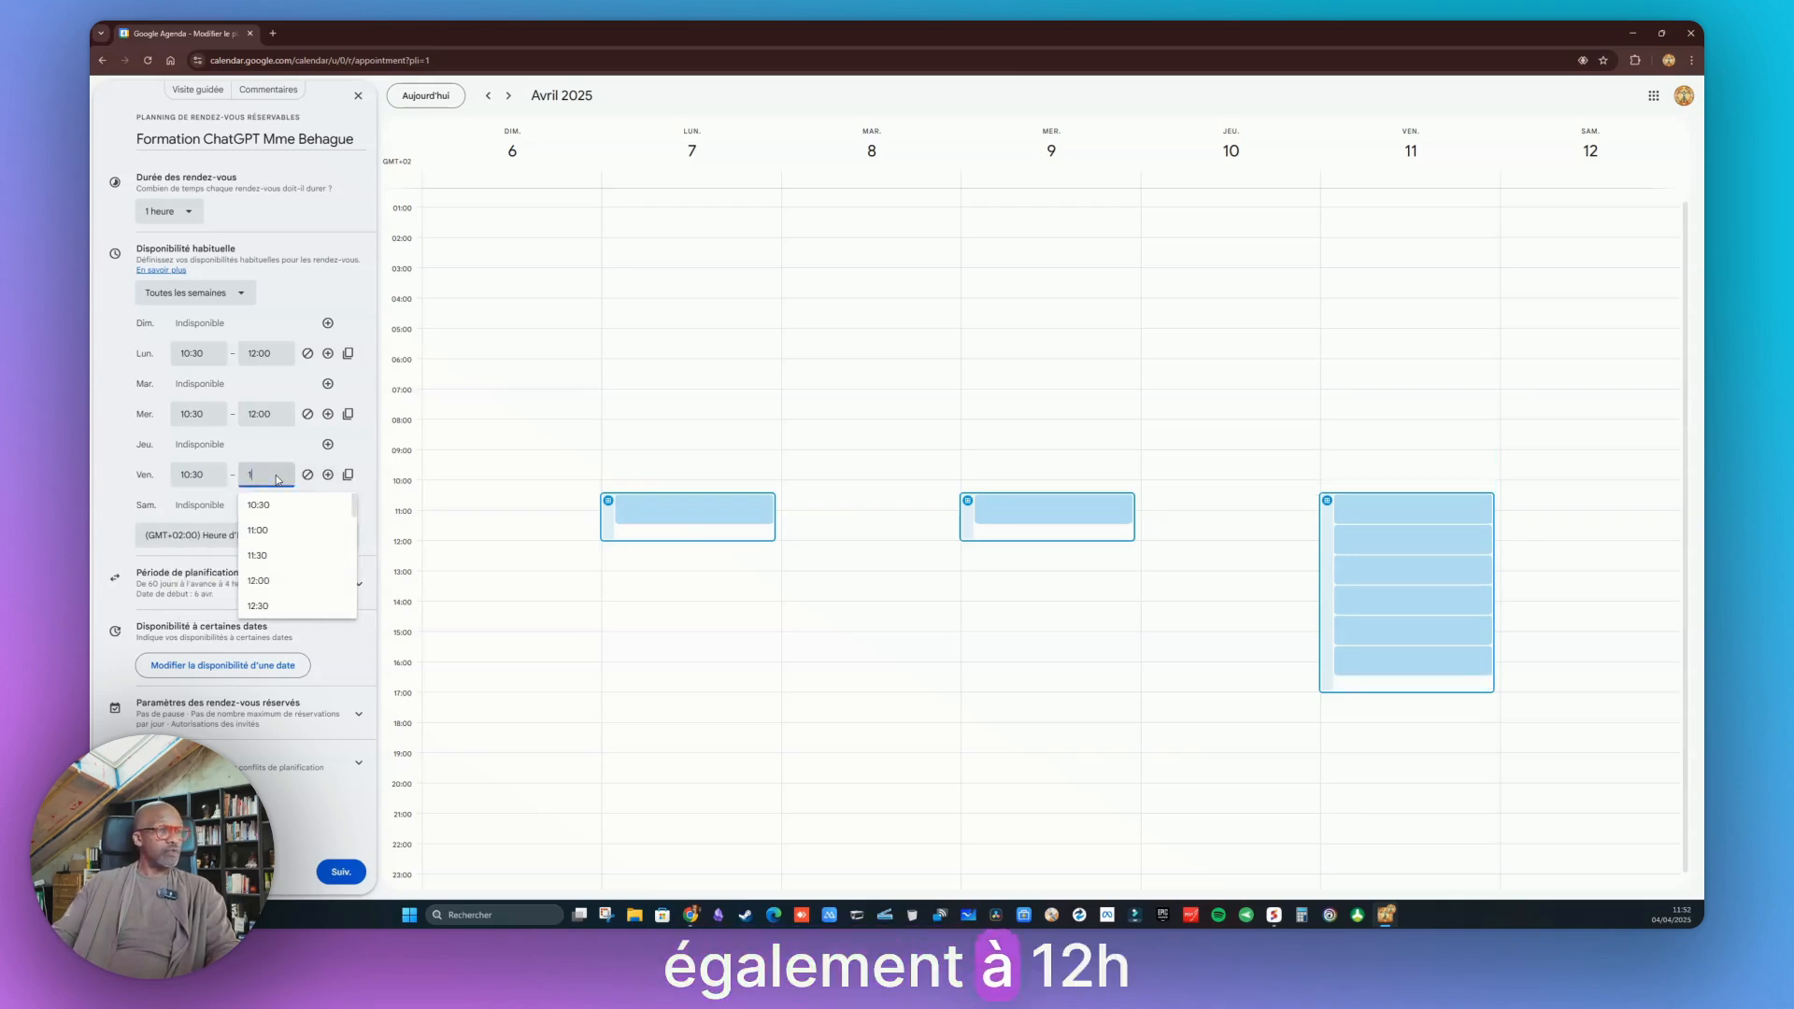
{"action": "type", "text": "12:0"}
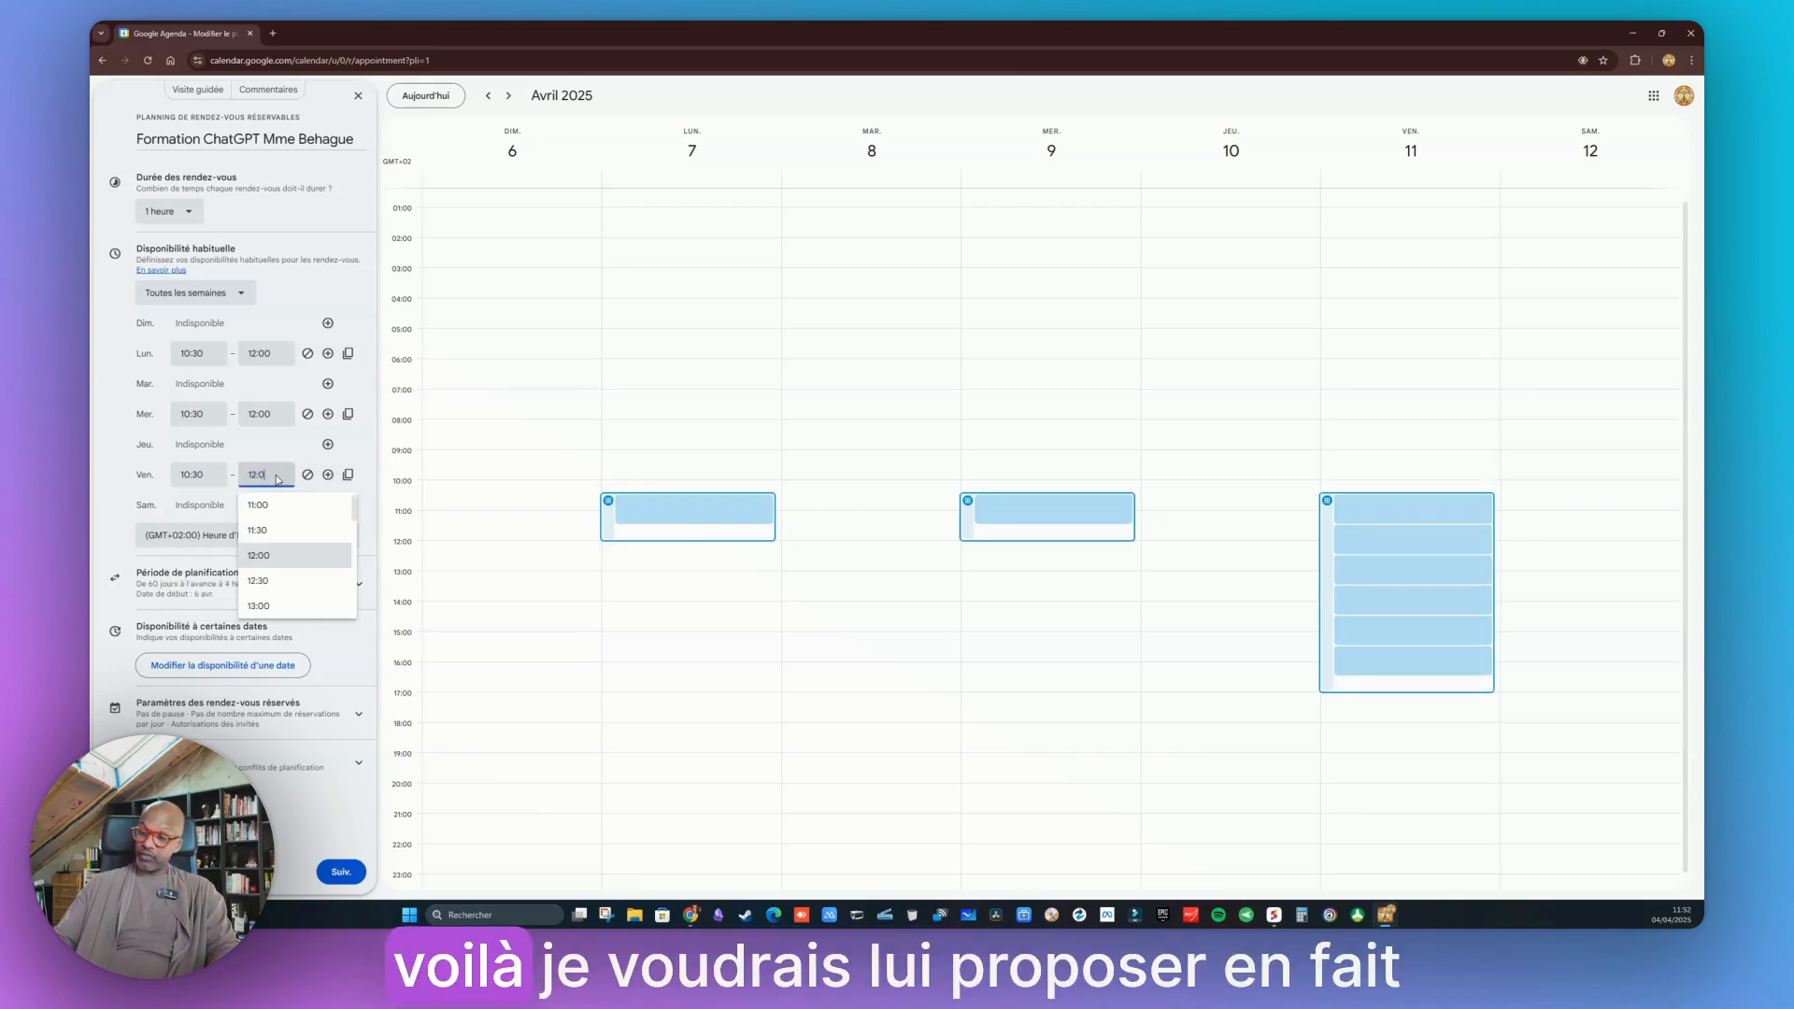
{"action": "type", "text": "0"}
Expand the scheduling period settings, review them, and continue to the booking page settings
{"action": "left_click", "coordinate": [363, 449]}
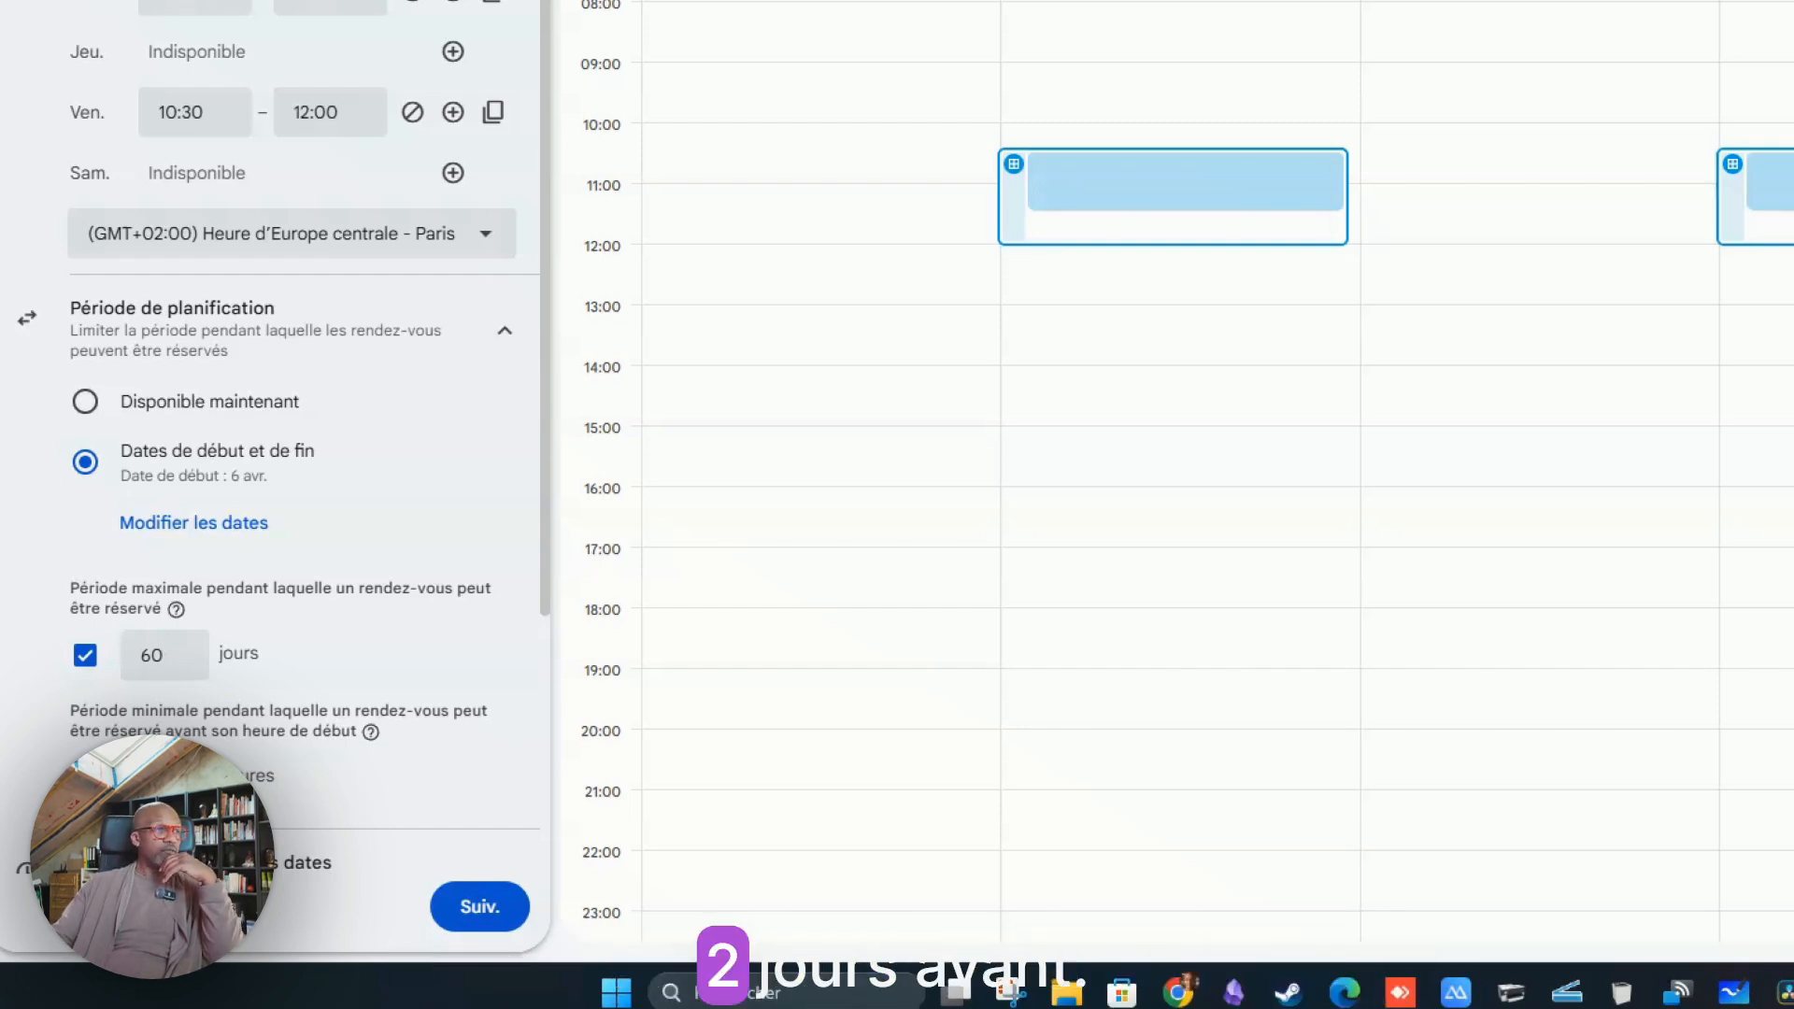
{"action": "scroll", "coordinate": [471, 686], "scroll_direction": "down", "scroll_amount": 3}
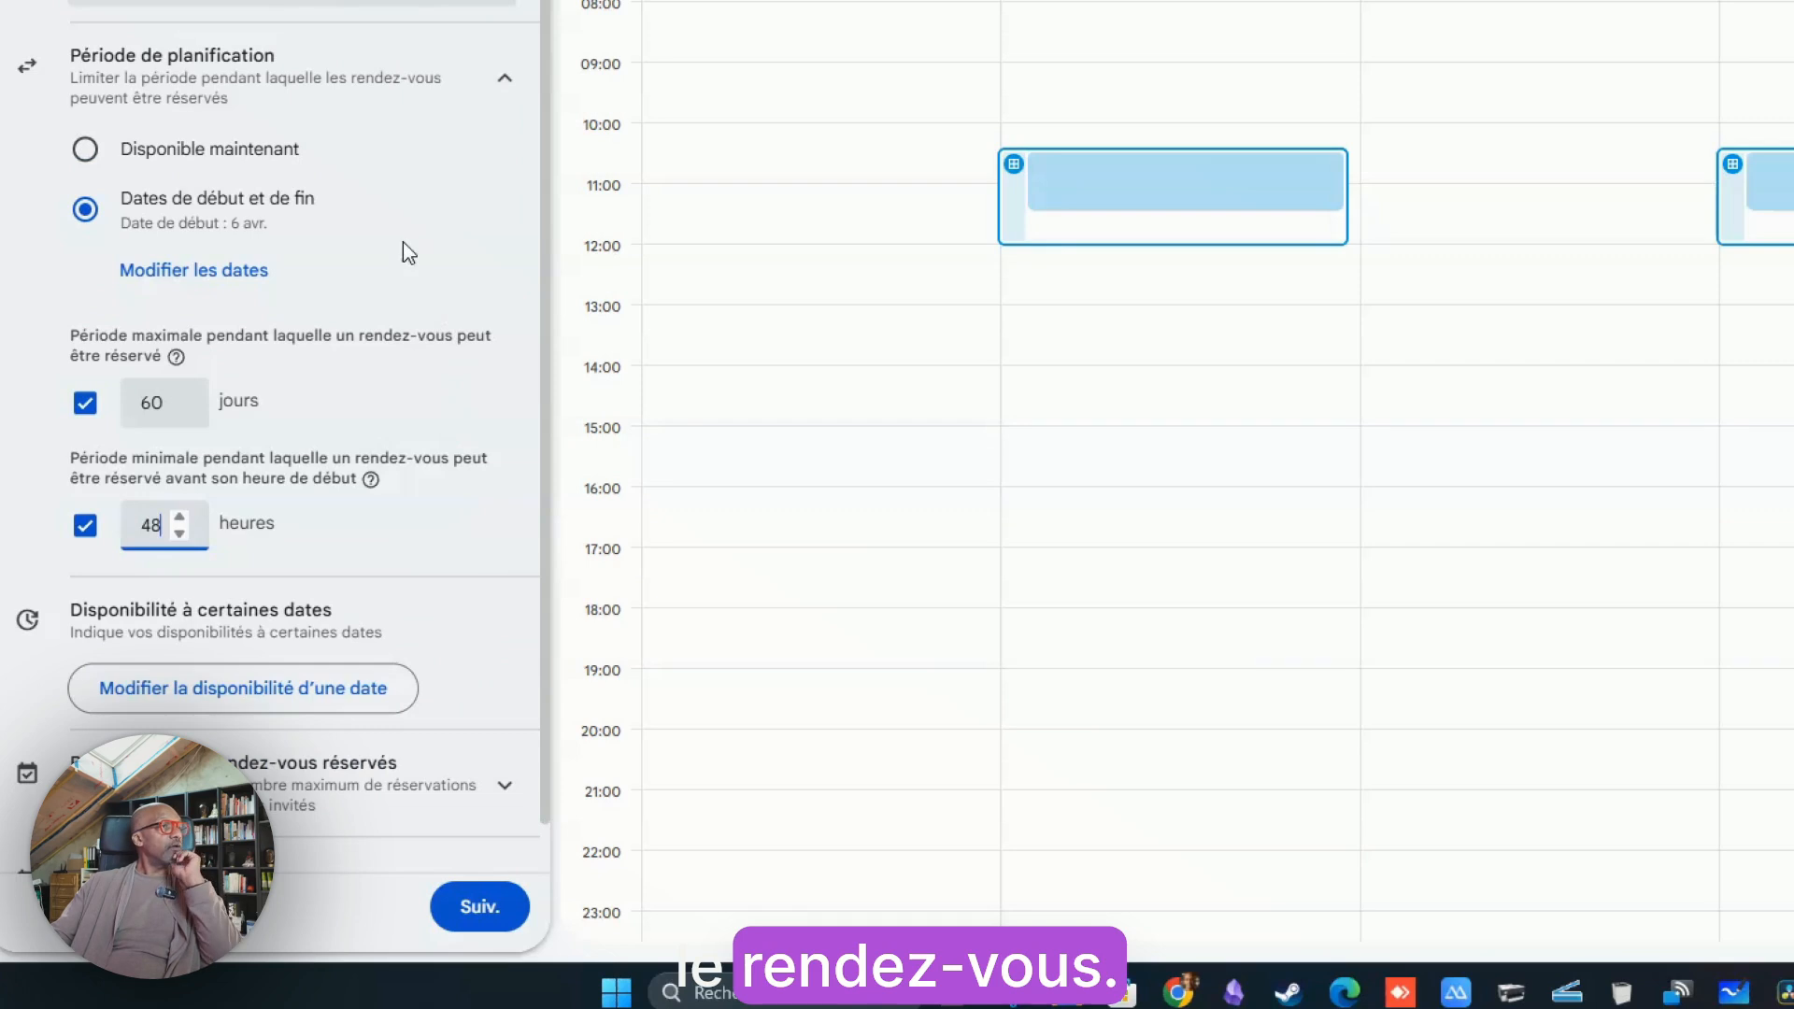
{"action": "scroll", "coordinate": [401, 241], "scroll_direction": "down", "scroll_amount": 1}
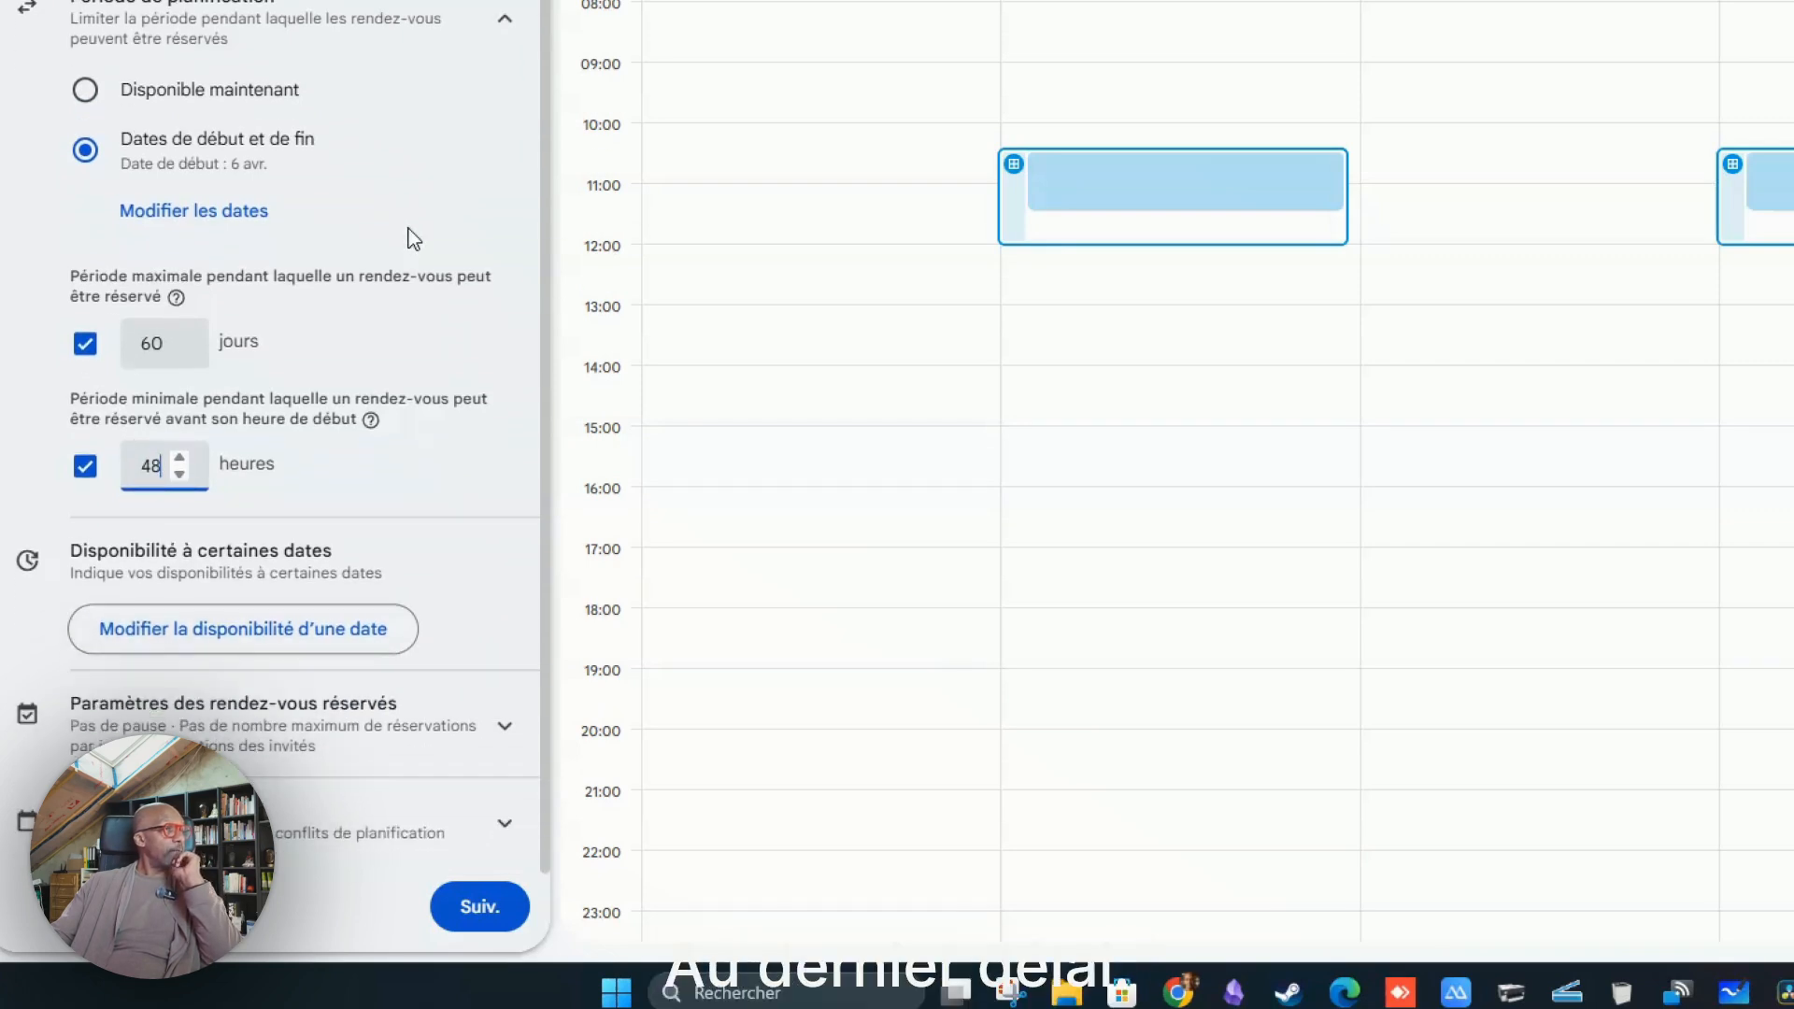
{"action": "scroll", "coordinate": [414, 240], "scroll_direction": "up", "scroll_amount": 5}
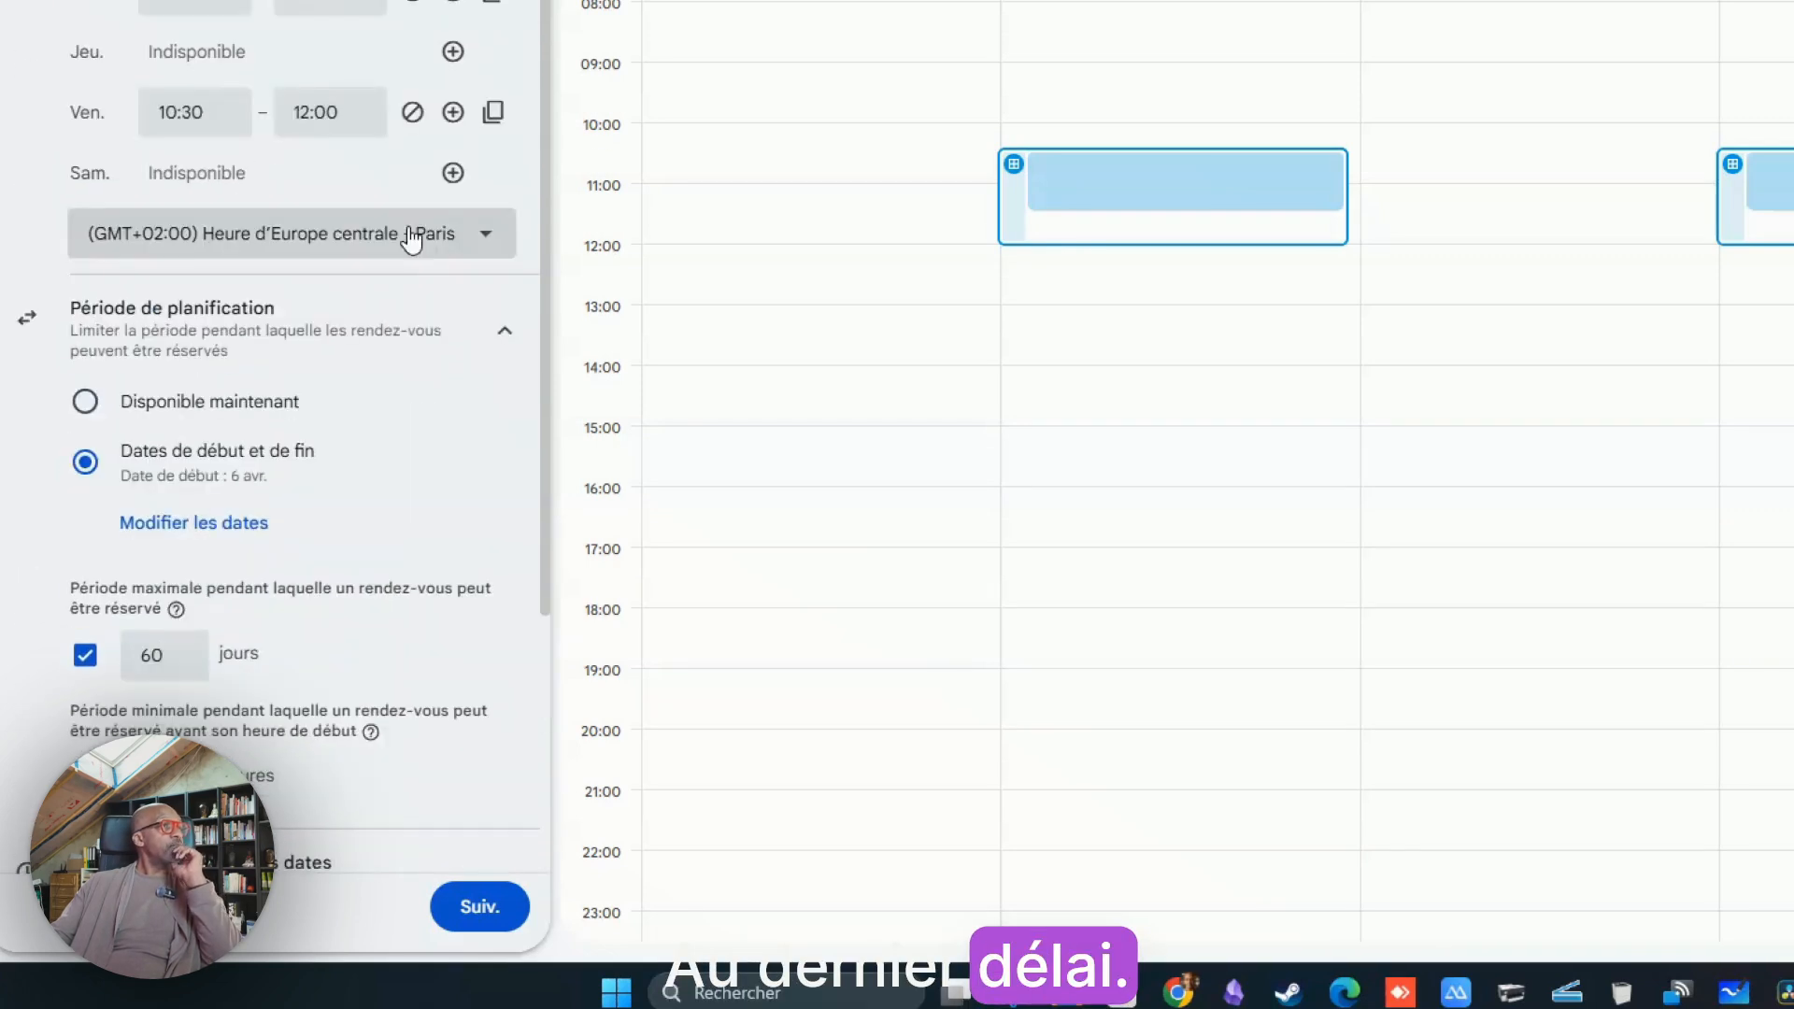
{"action": "left_click", "coordinate": [513, 895]}
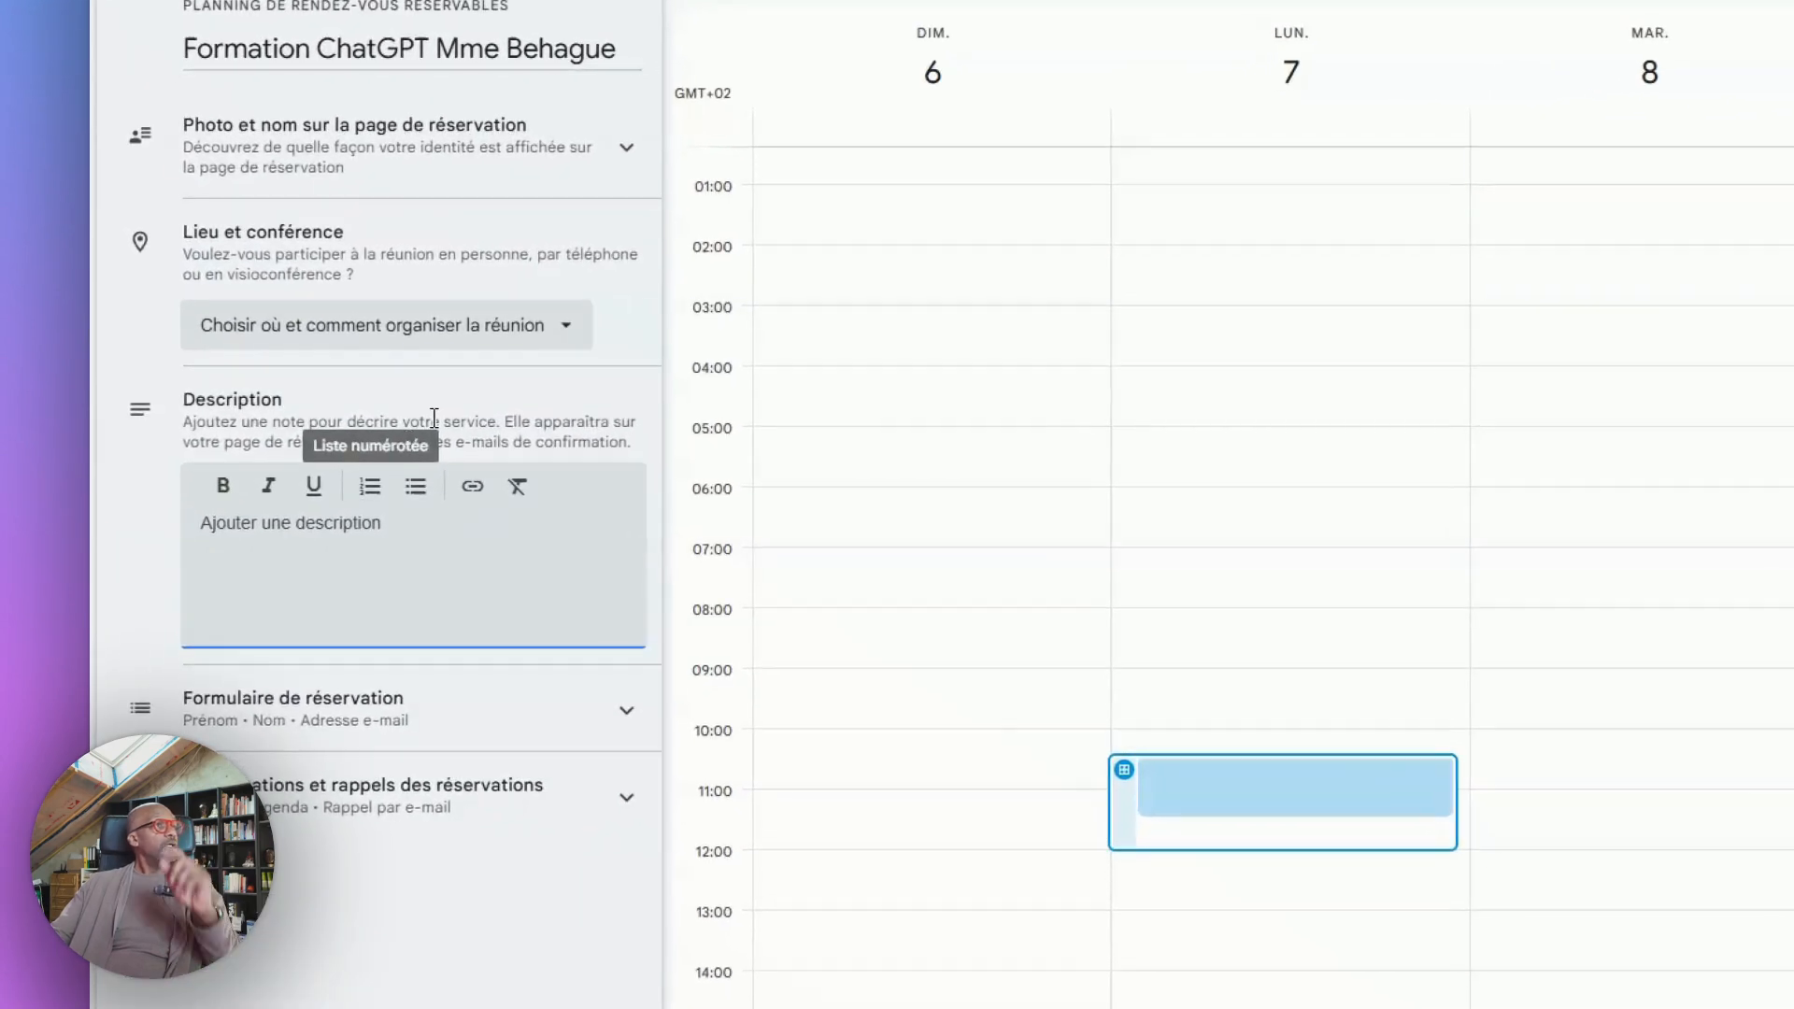
Set the location and conference option to Google Meet video conference and expand the booking page photo and name section
{"action": "left_click", "coordinate": [552, 325]}
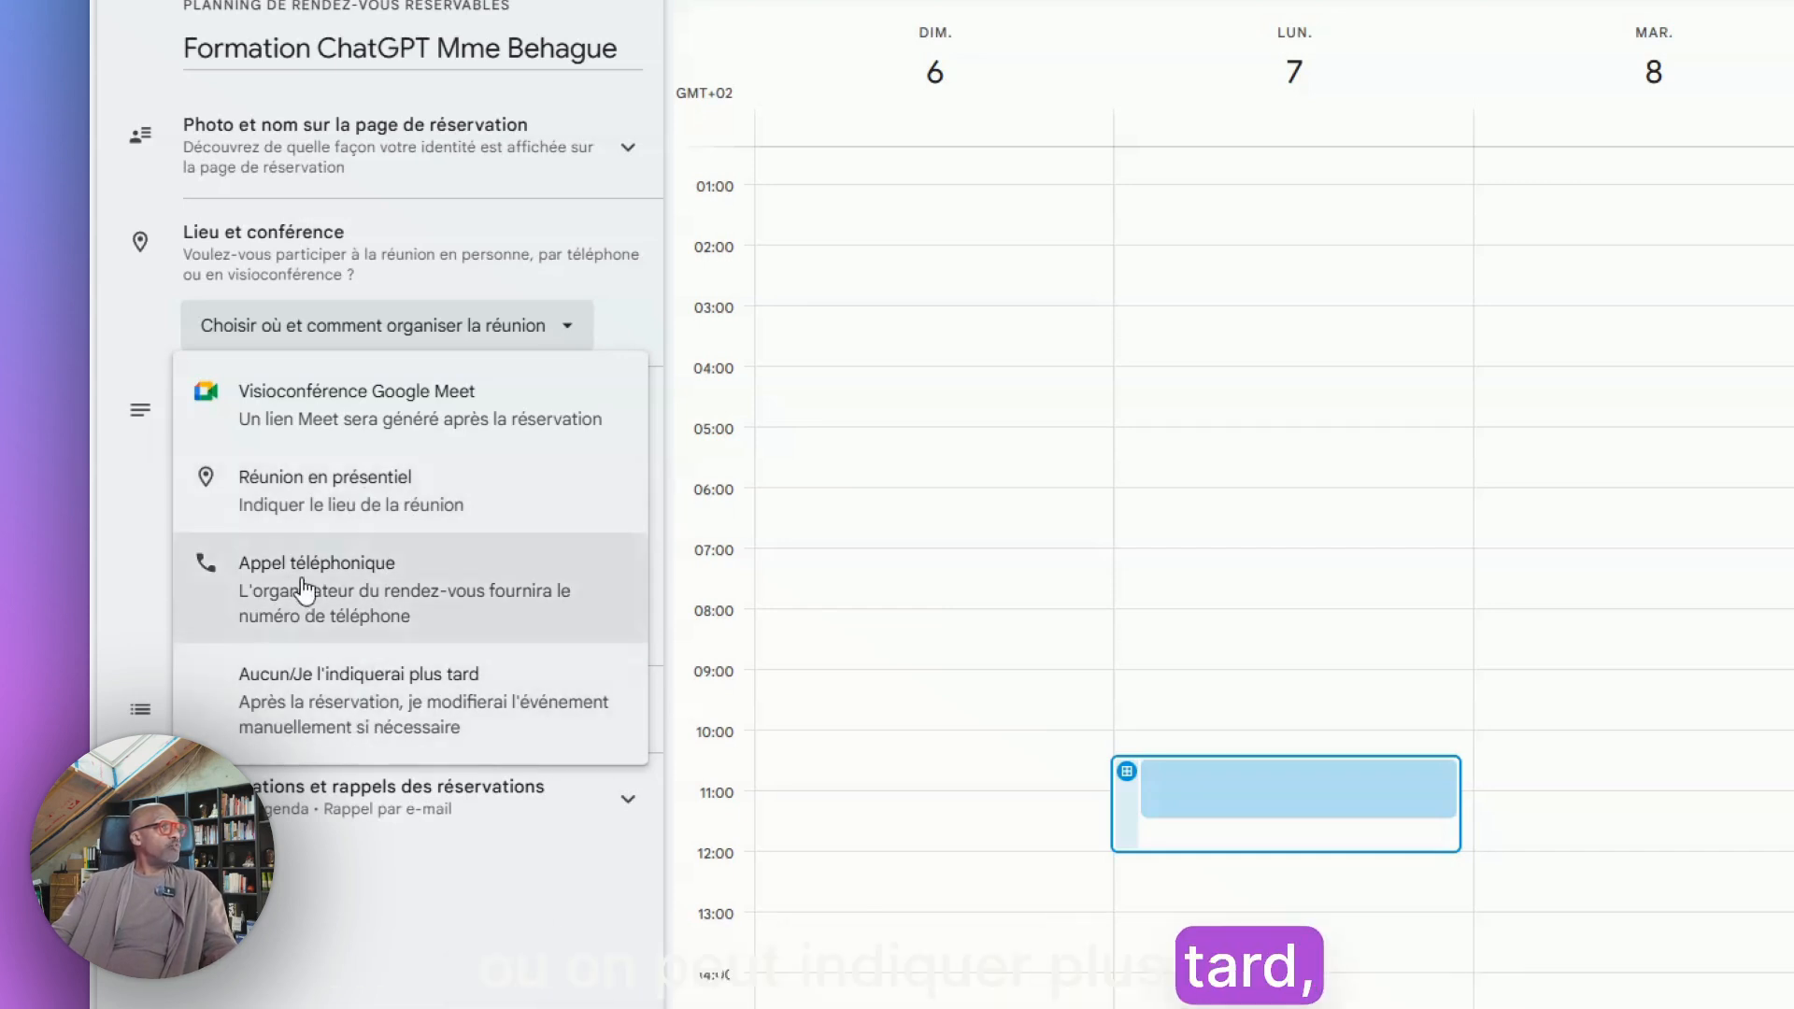
{"action": "left_click", "coordinate": [367, 432]}
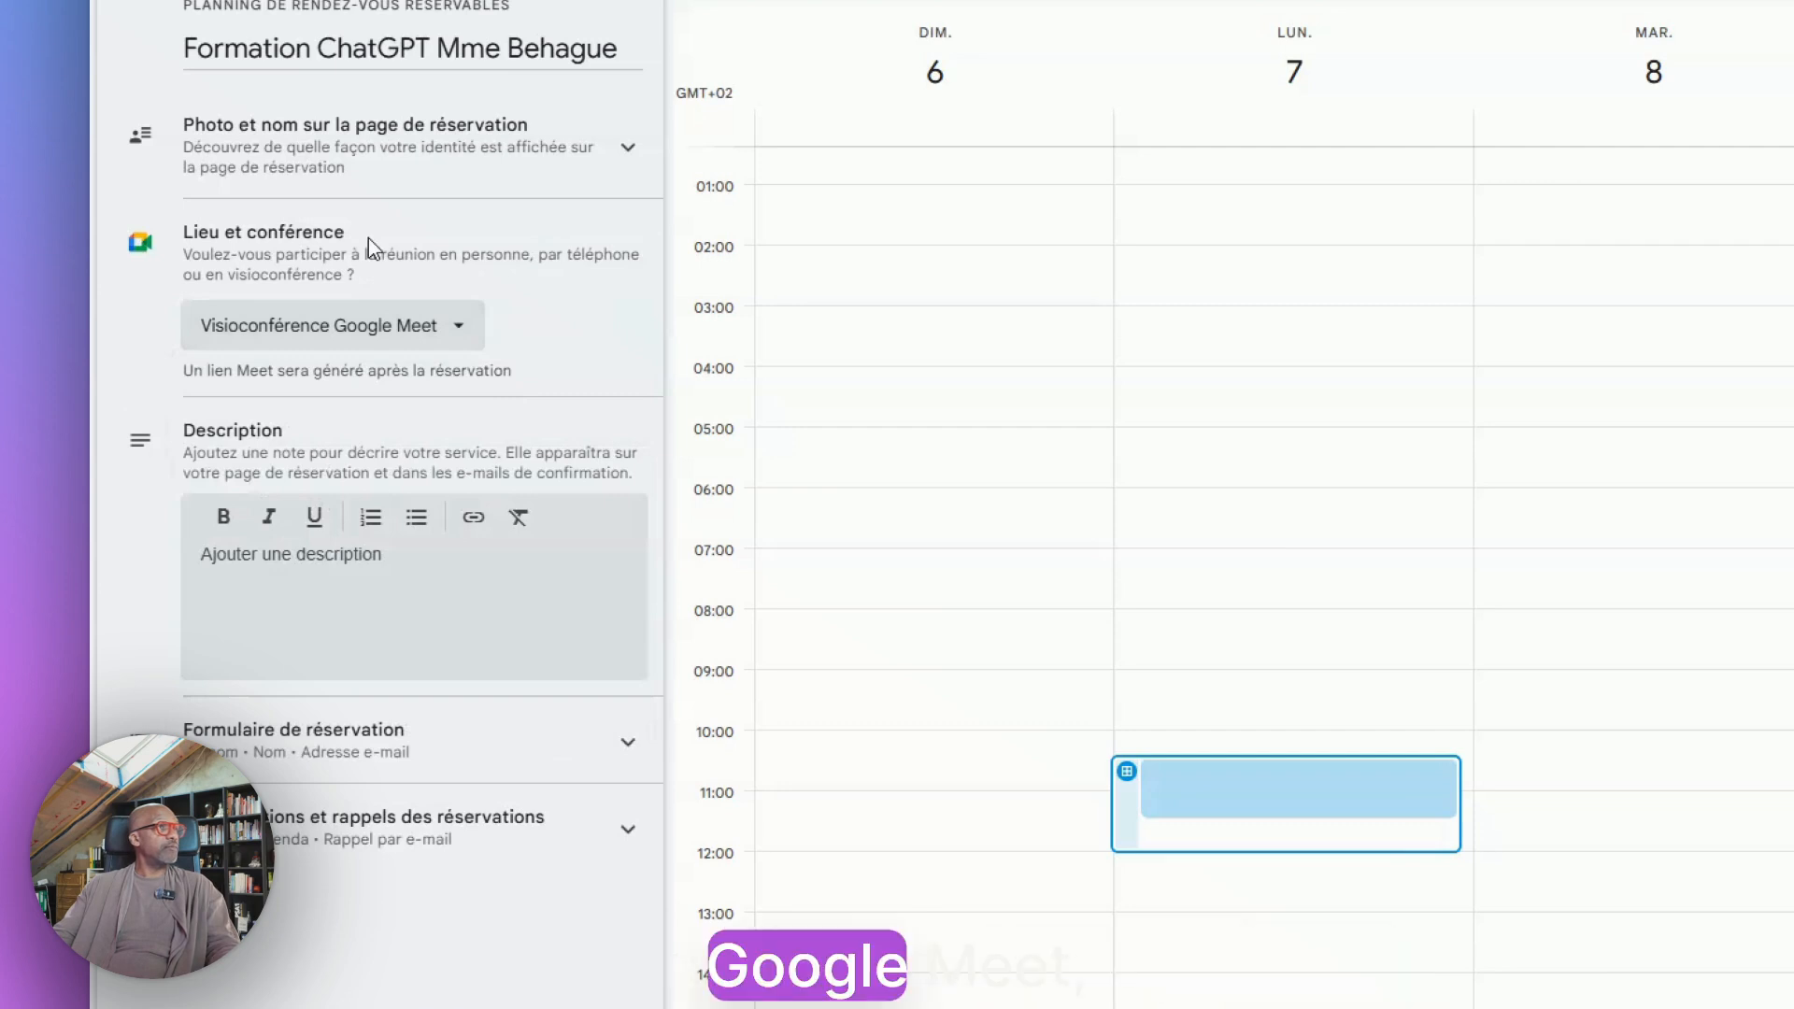
{"action": "left_click", "coordinate": [620, 160]}
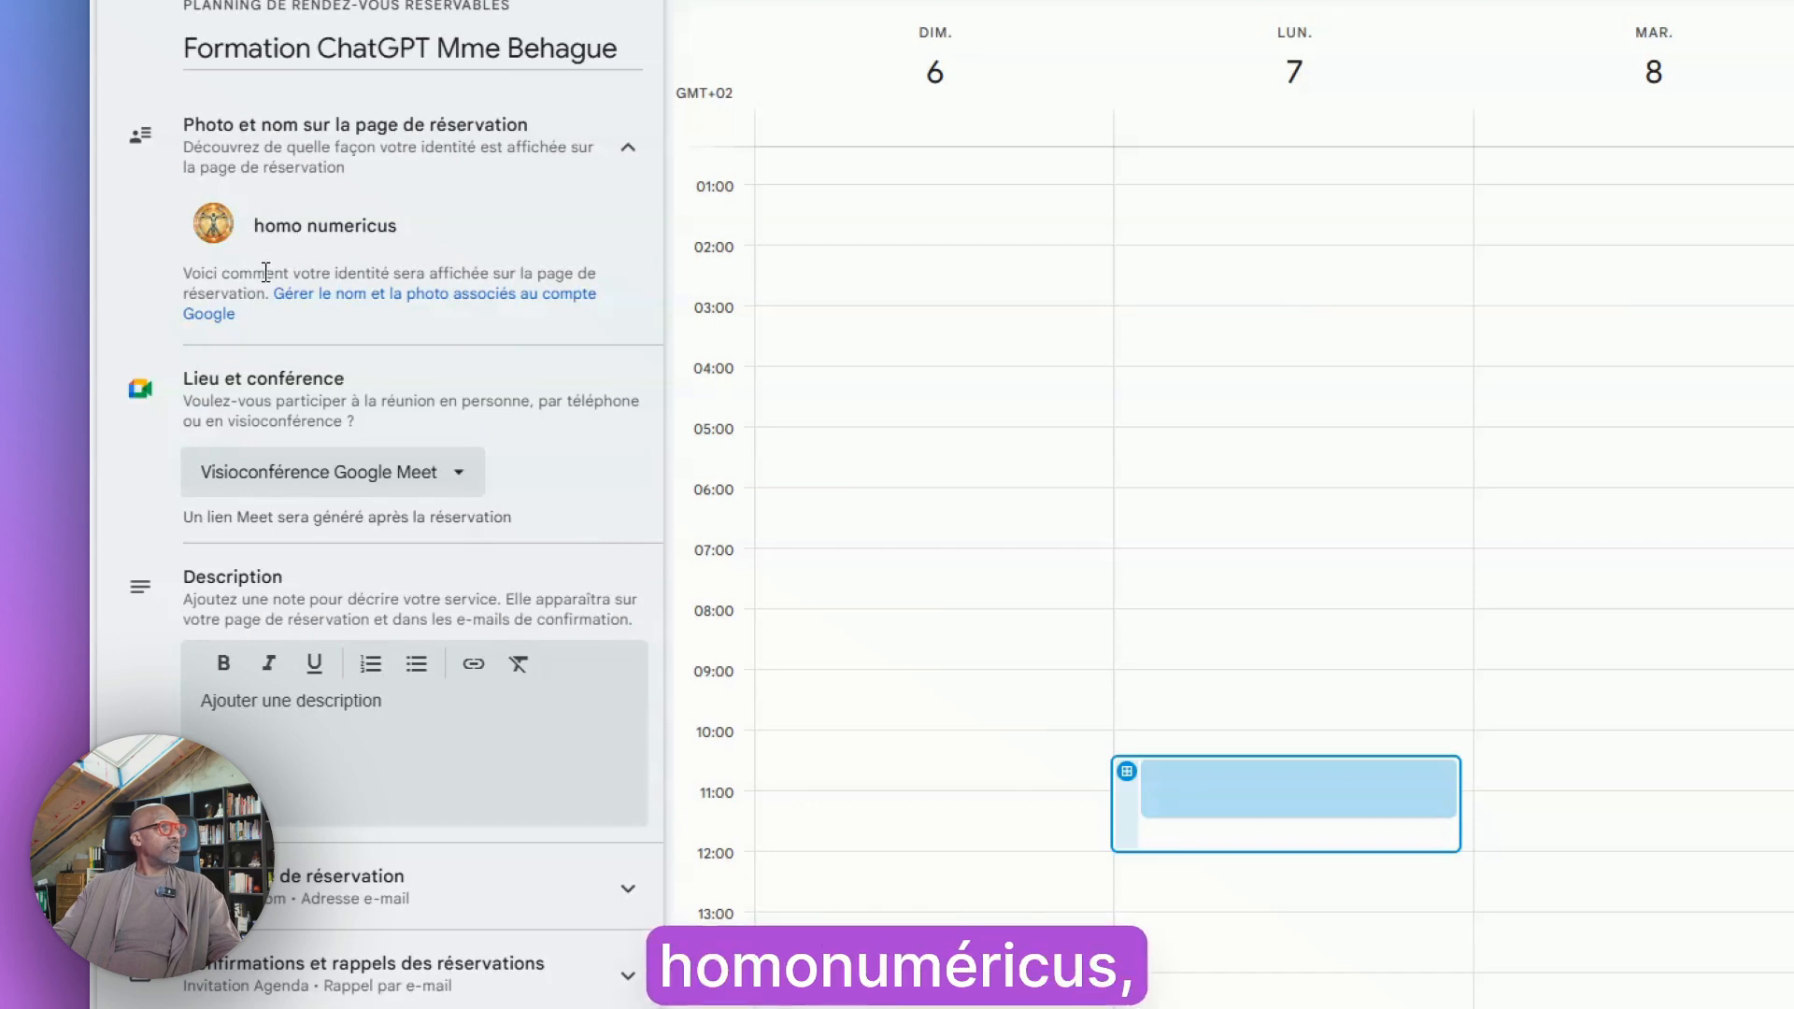
Enter the description "Formation initiation ChatGPT pour son quotidien comme assistant"
{"action": "left_click", "coordinate": [245, 715]}
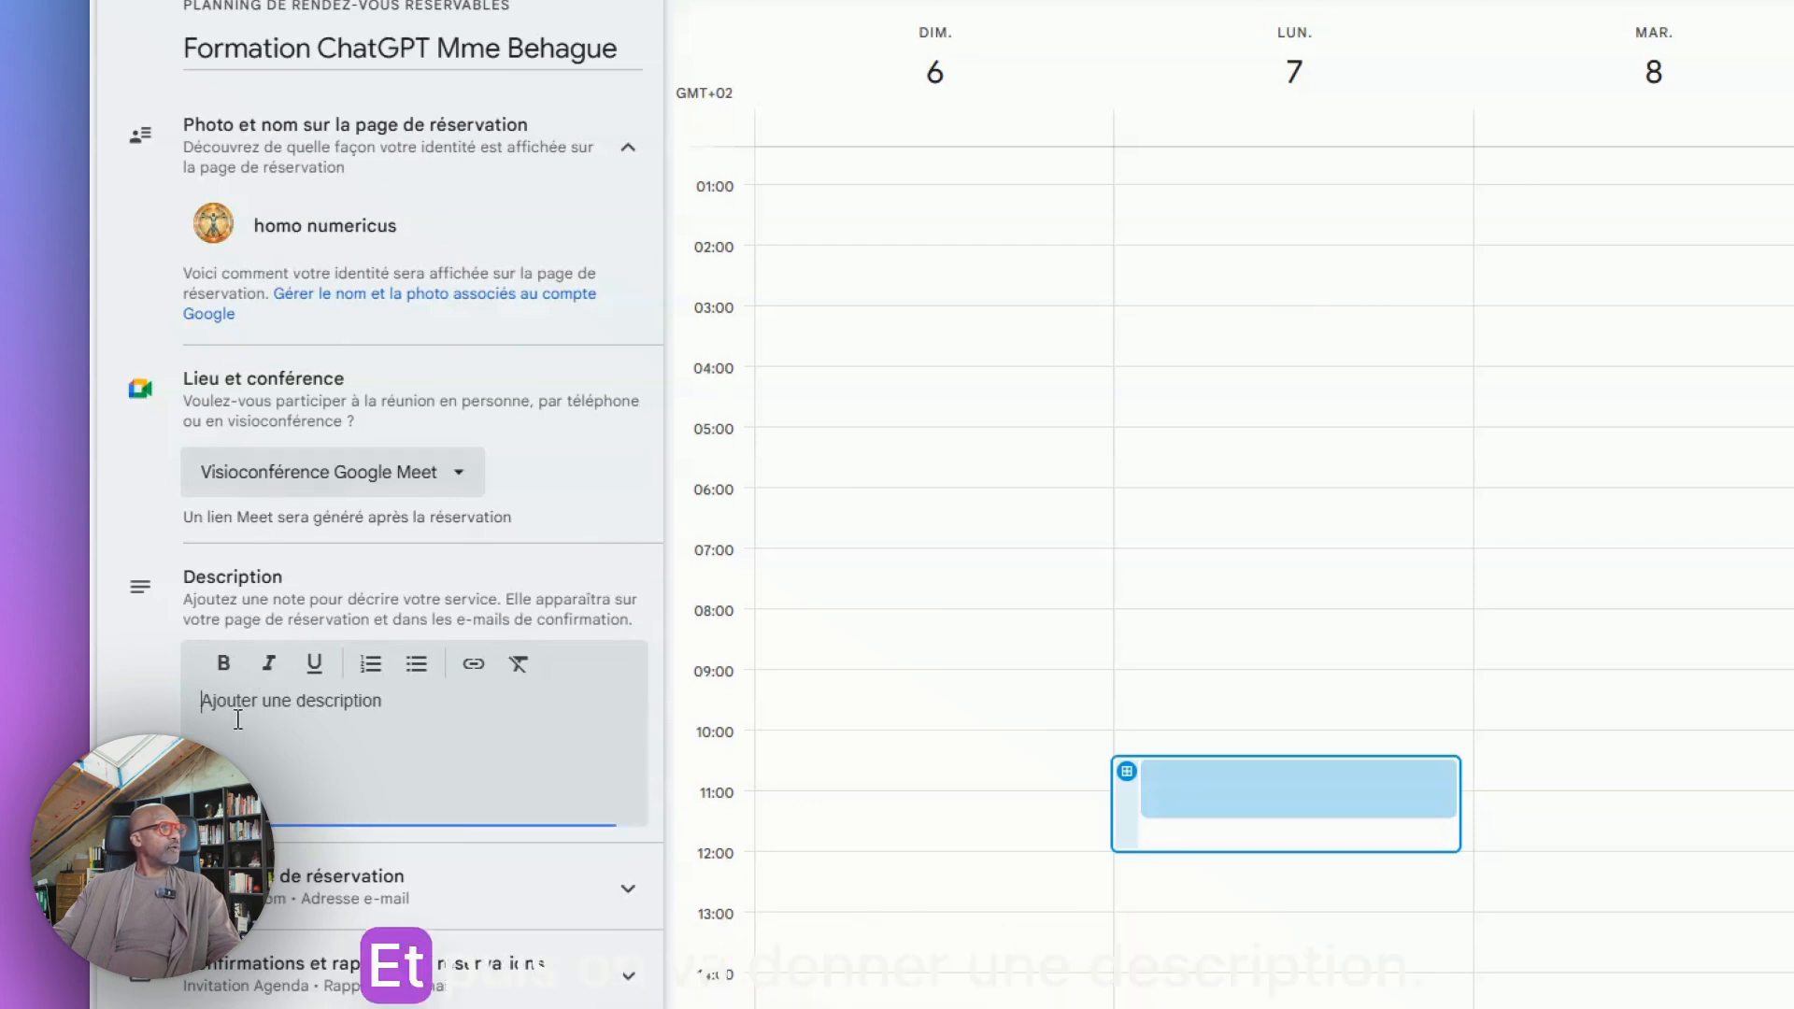
{"action": "type", "text": "Formation initiation Chat"}
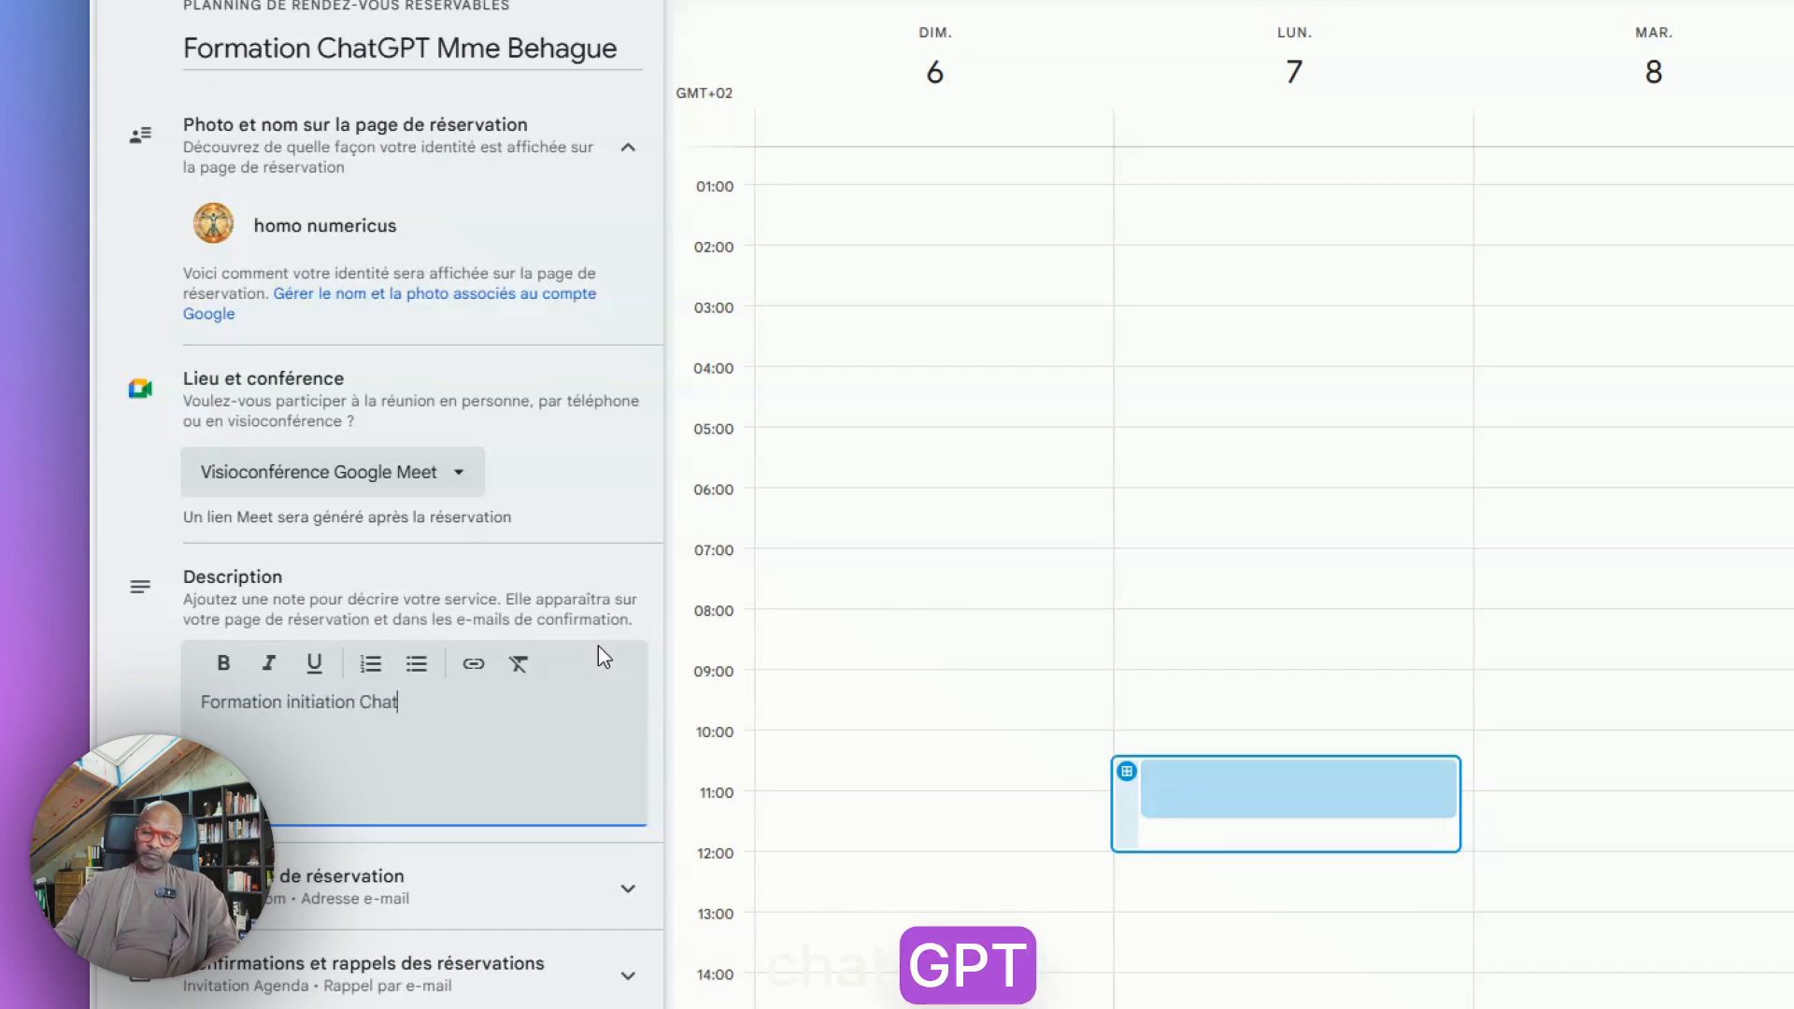
{"action": "type", "text": "GPT pour son"}
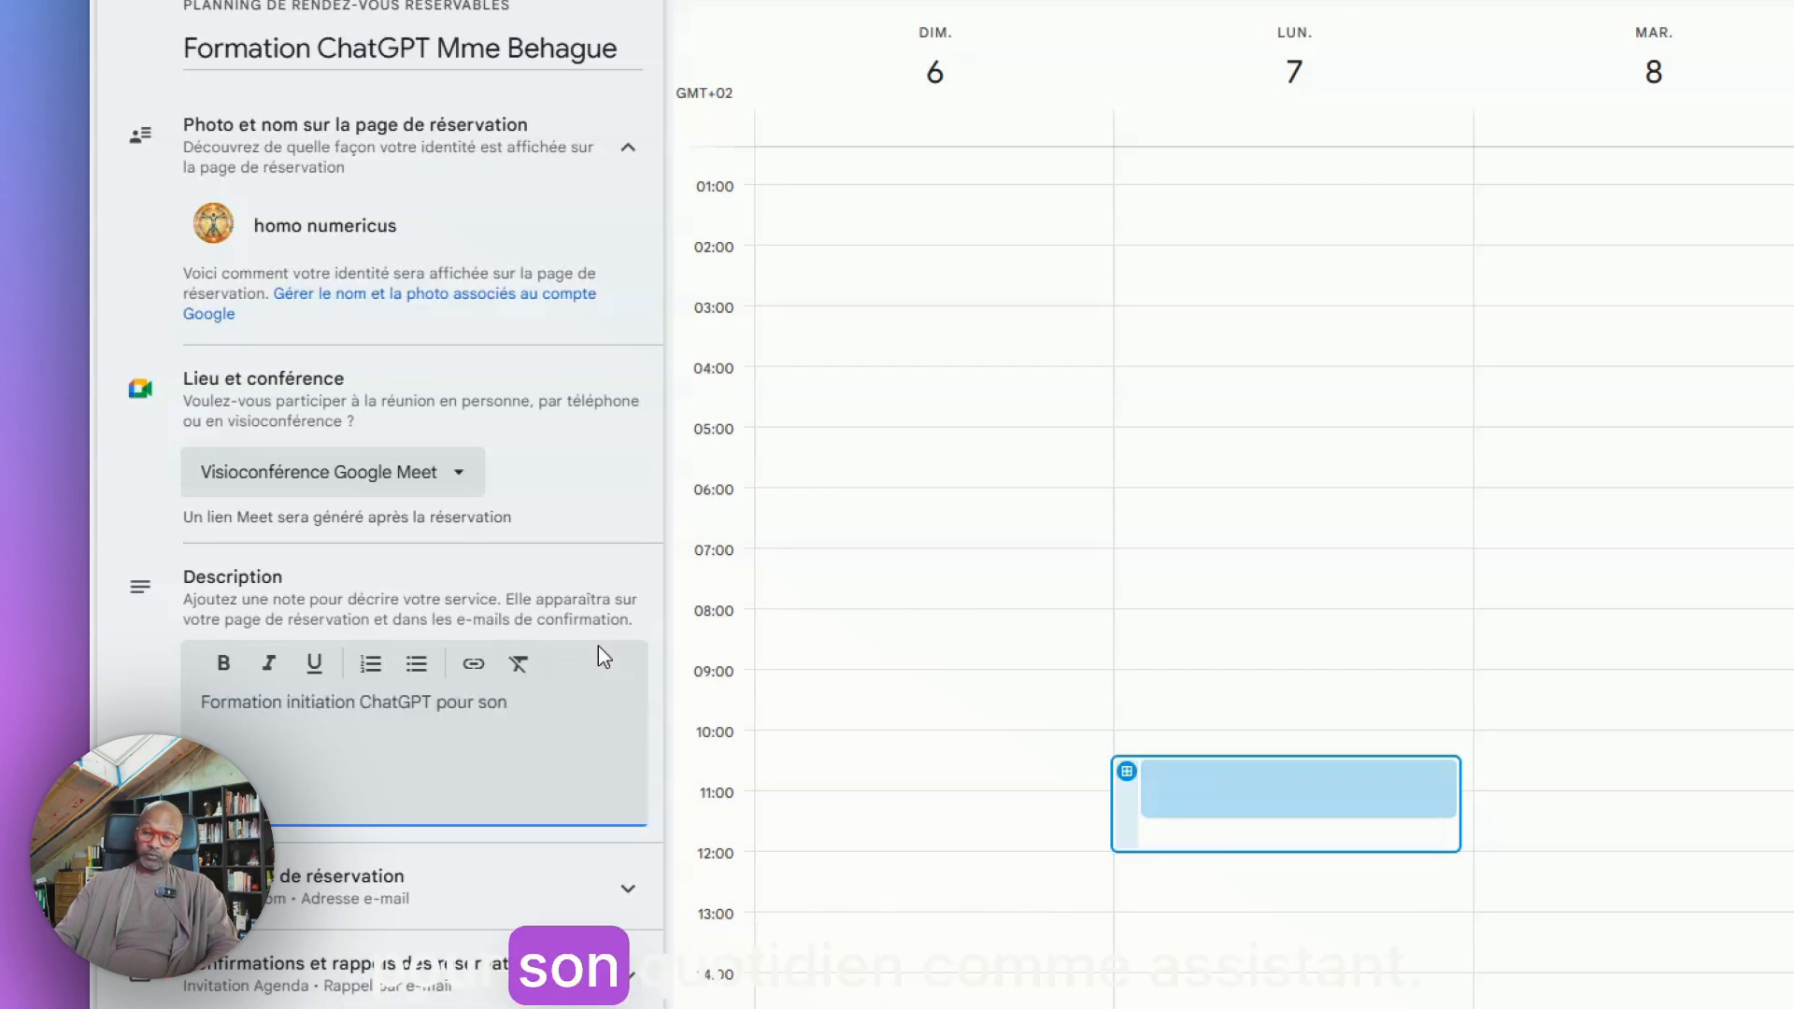
{"action": "type", "text": " quotidi"}
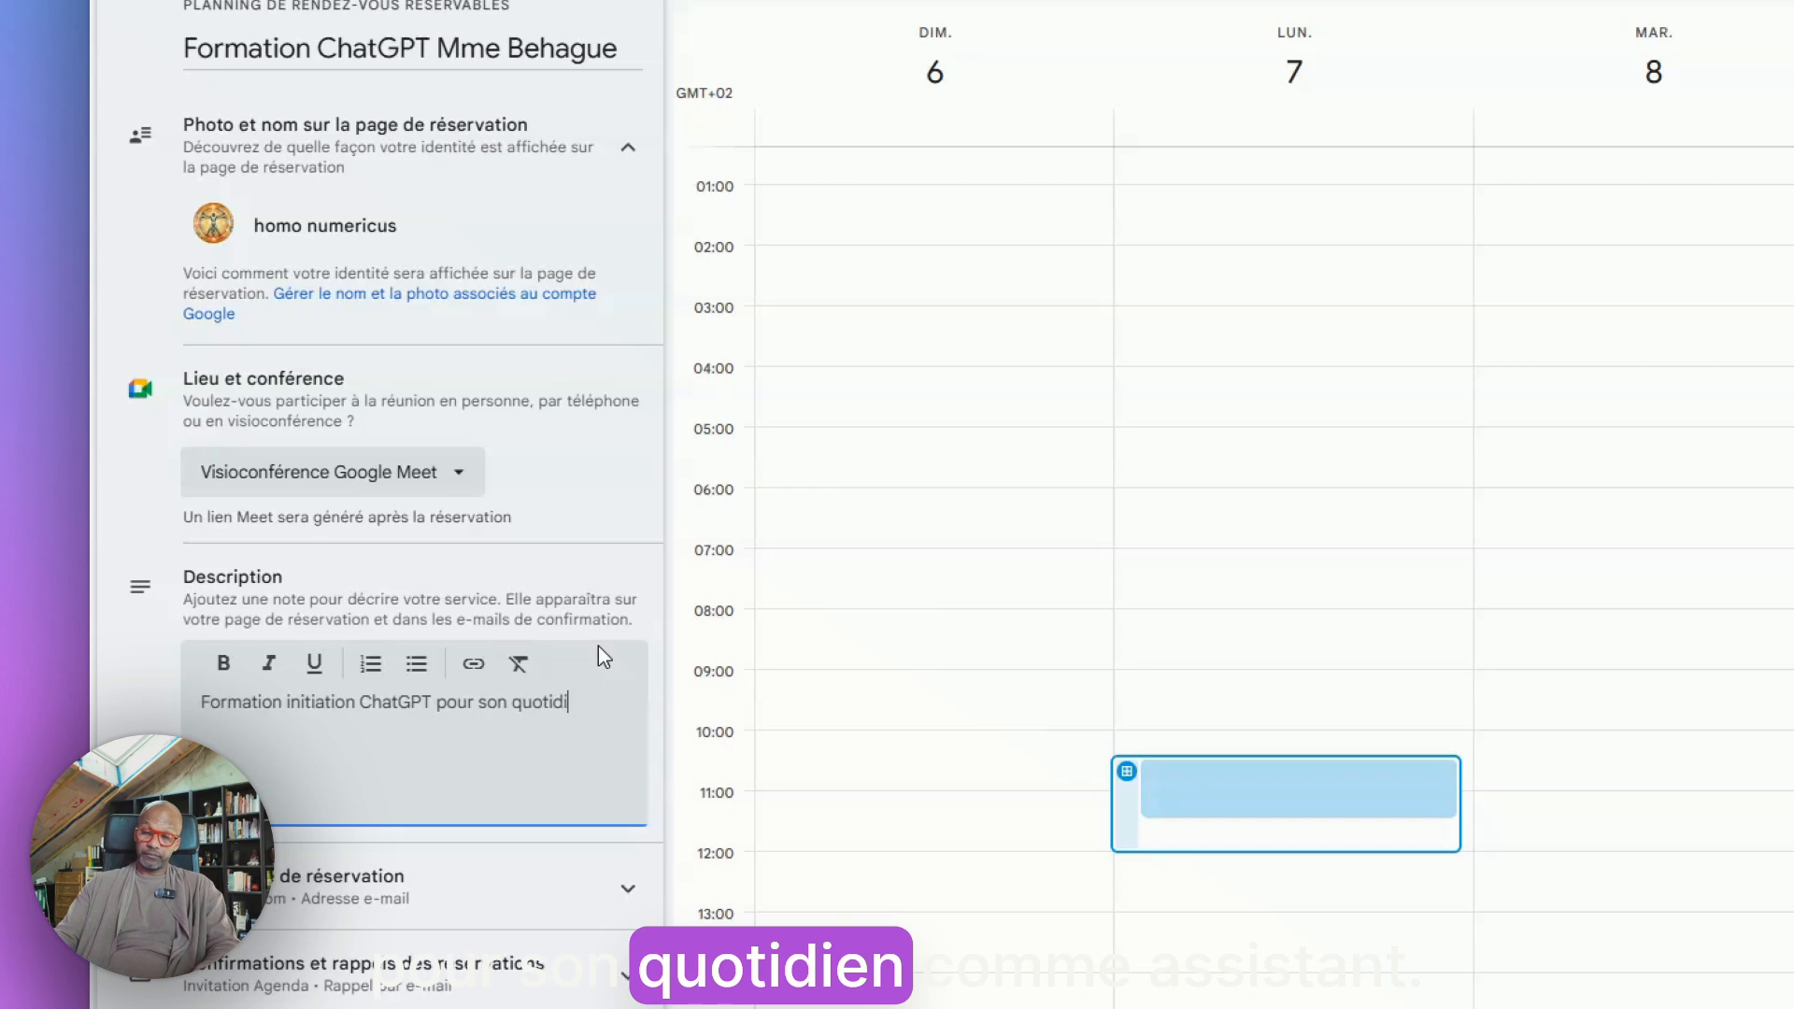
{"action": "type", "text": "en comme assistan"}
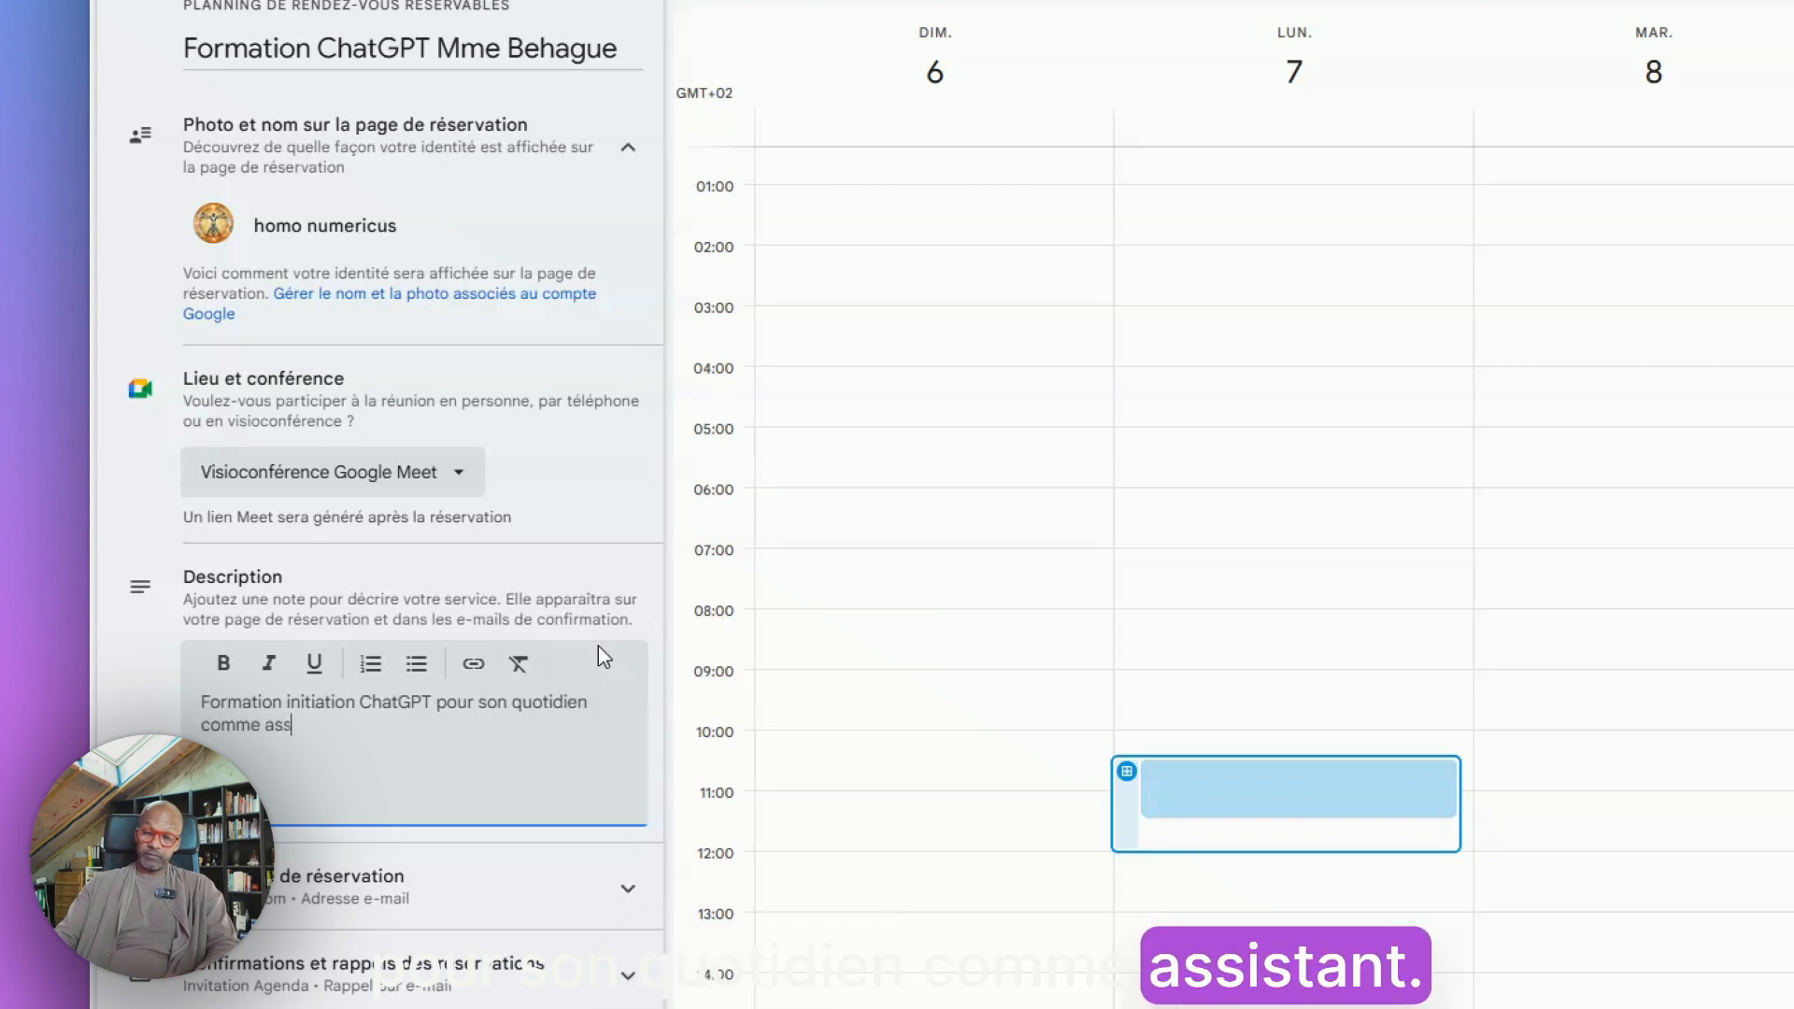
{"action": "type", "text": "t"}
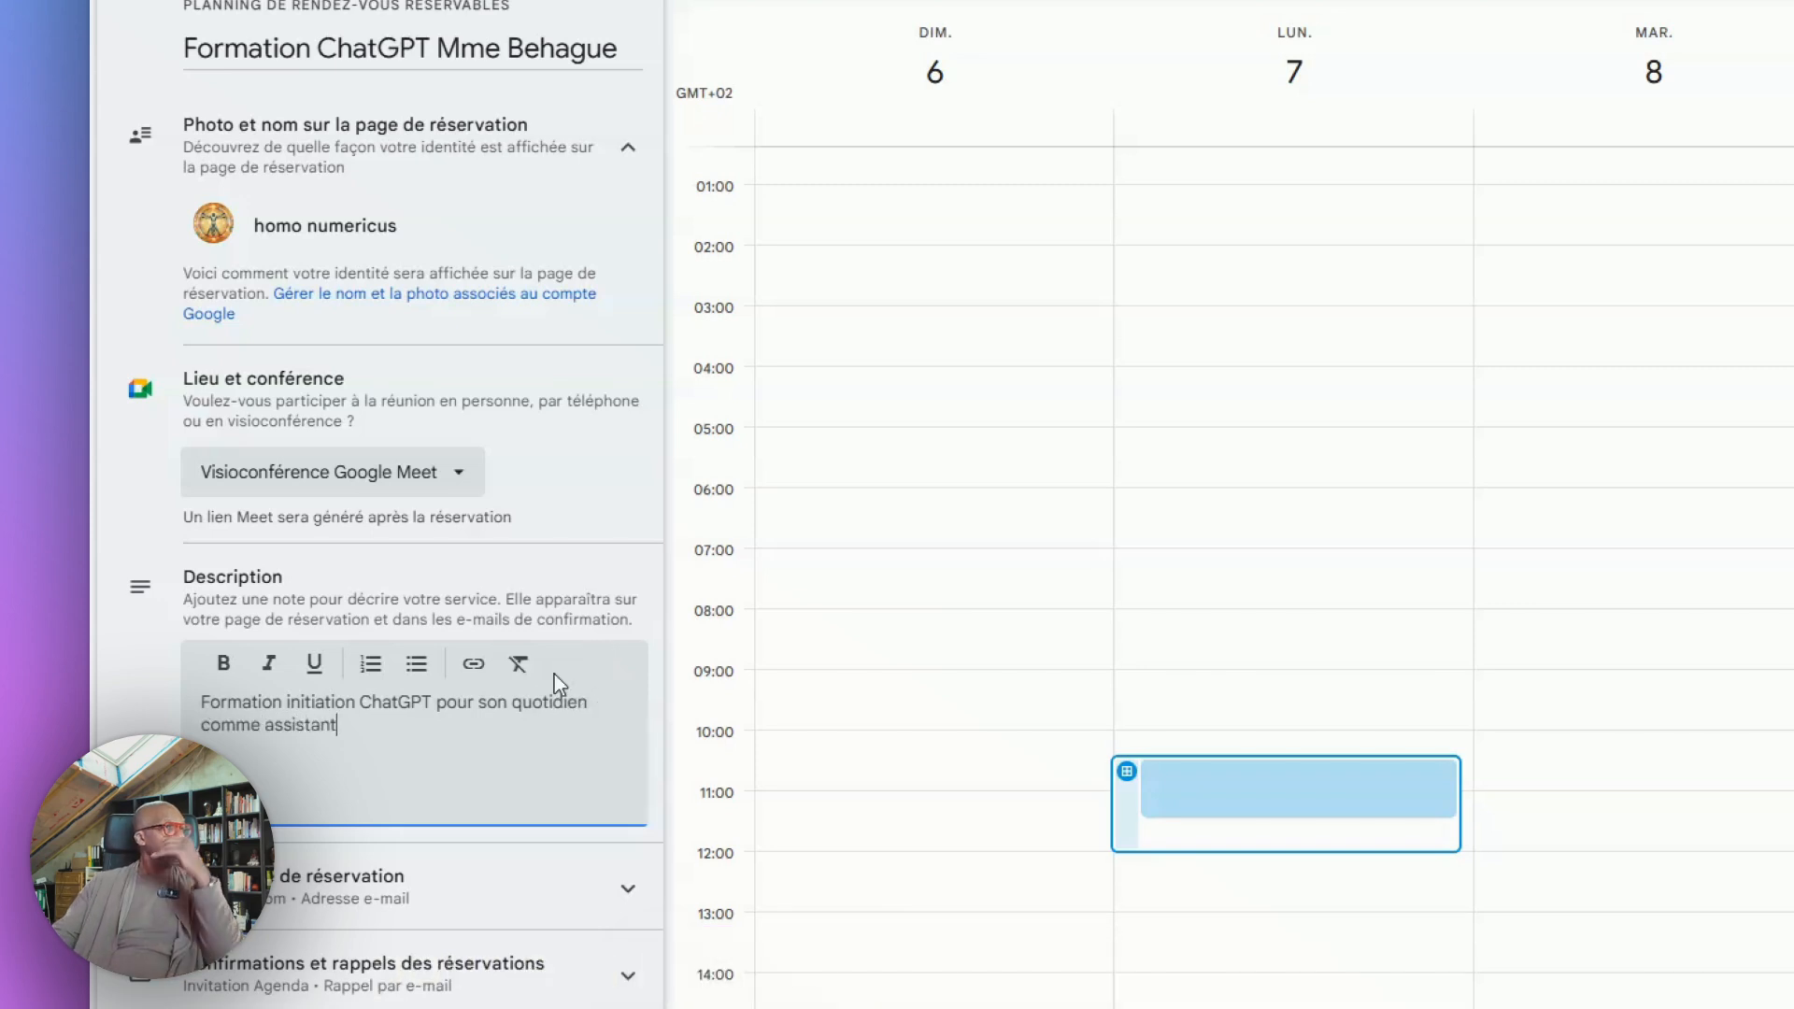
Add a required phone number field to the booking form and save the appointment schedule
{"action": "left_click", "coordinate": [609, 892]}
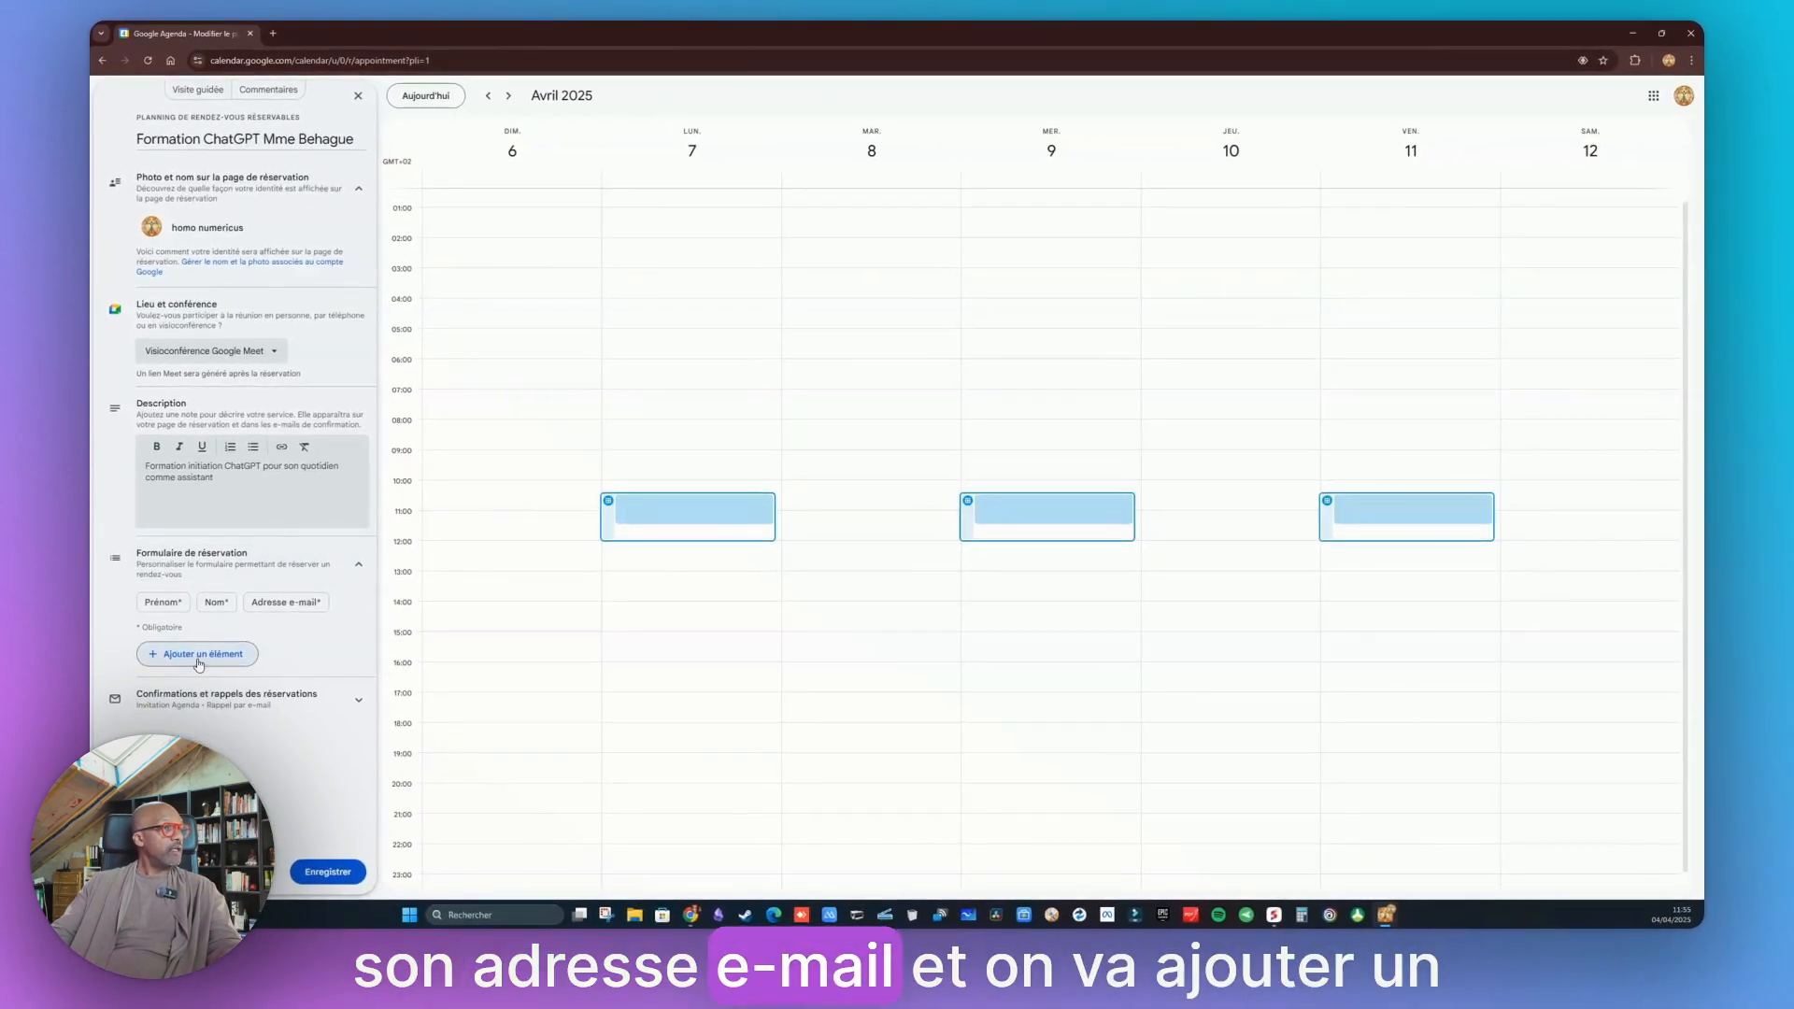
{"action": "left_click", "coordinate": [197, 657]}
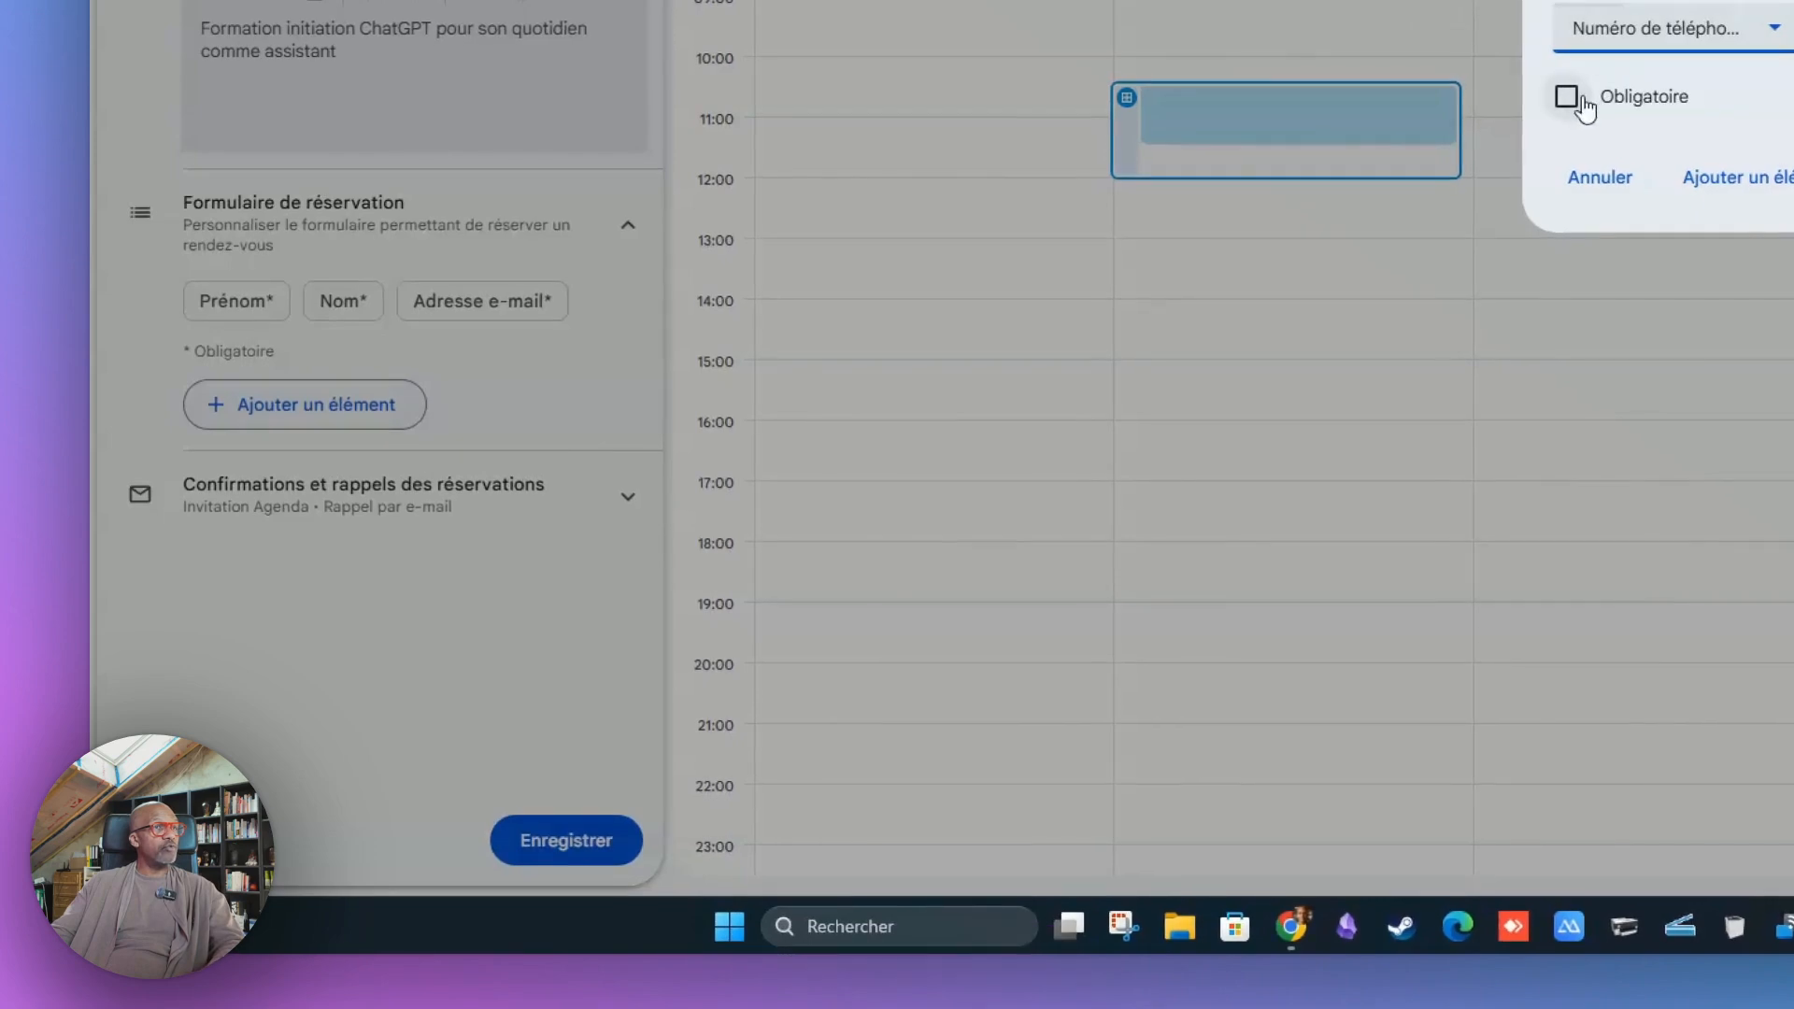
{"action": "left_click", "coordinate": [1579, 99]}
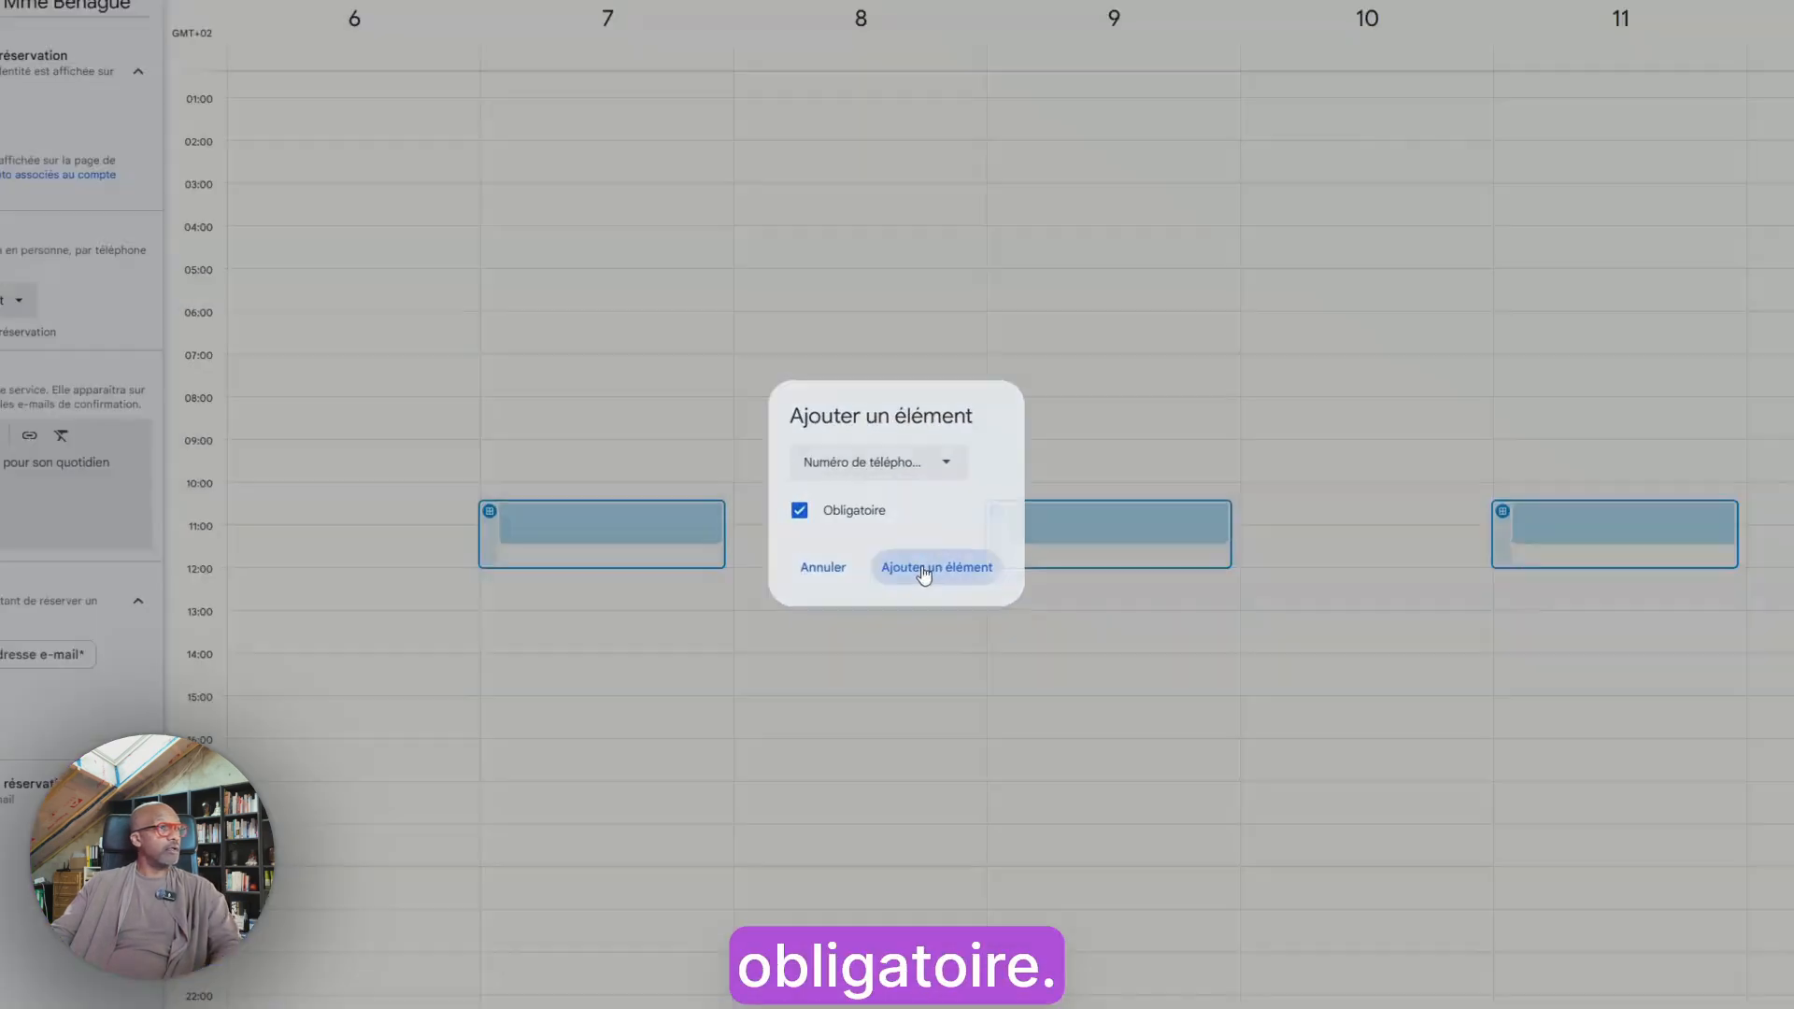
{"action": "left_click", "coordinate": [923, 570]}
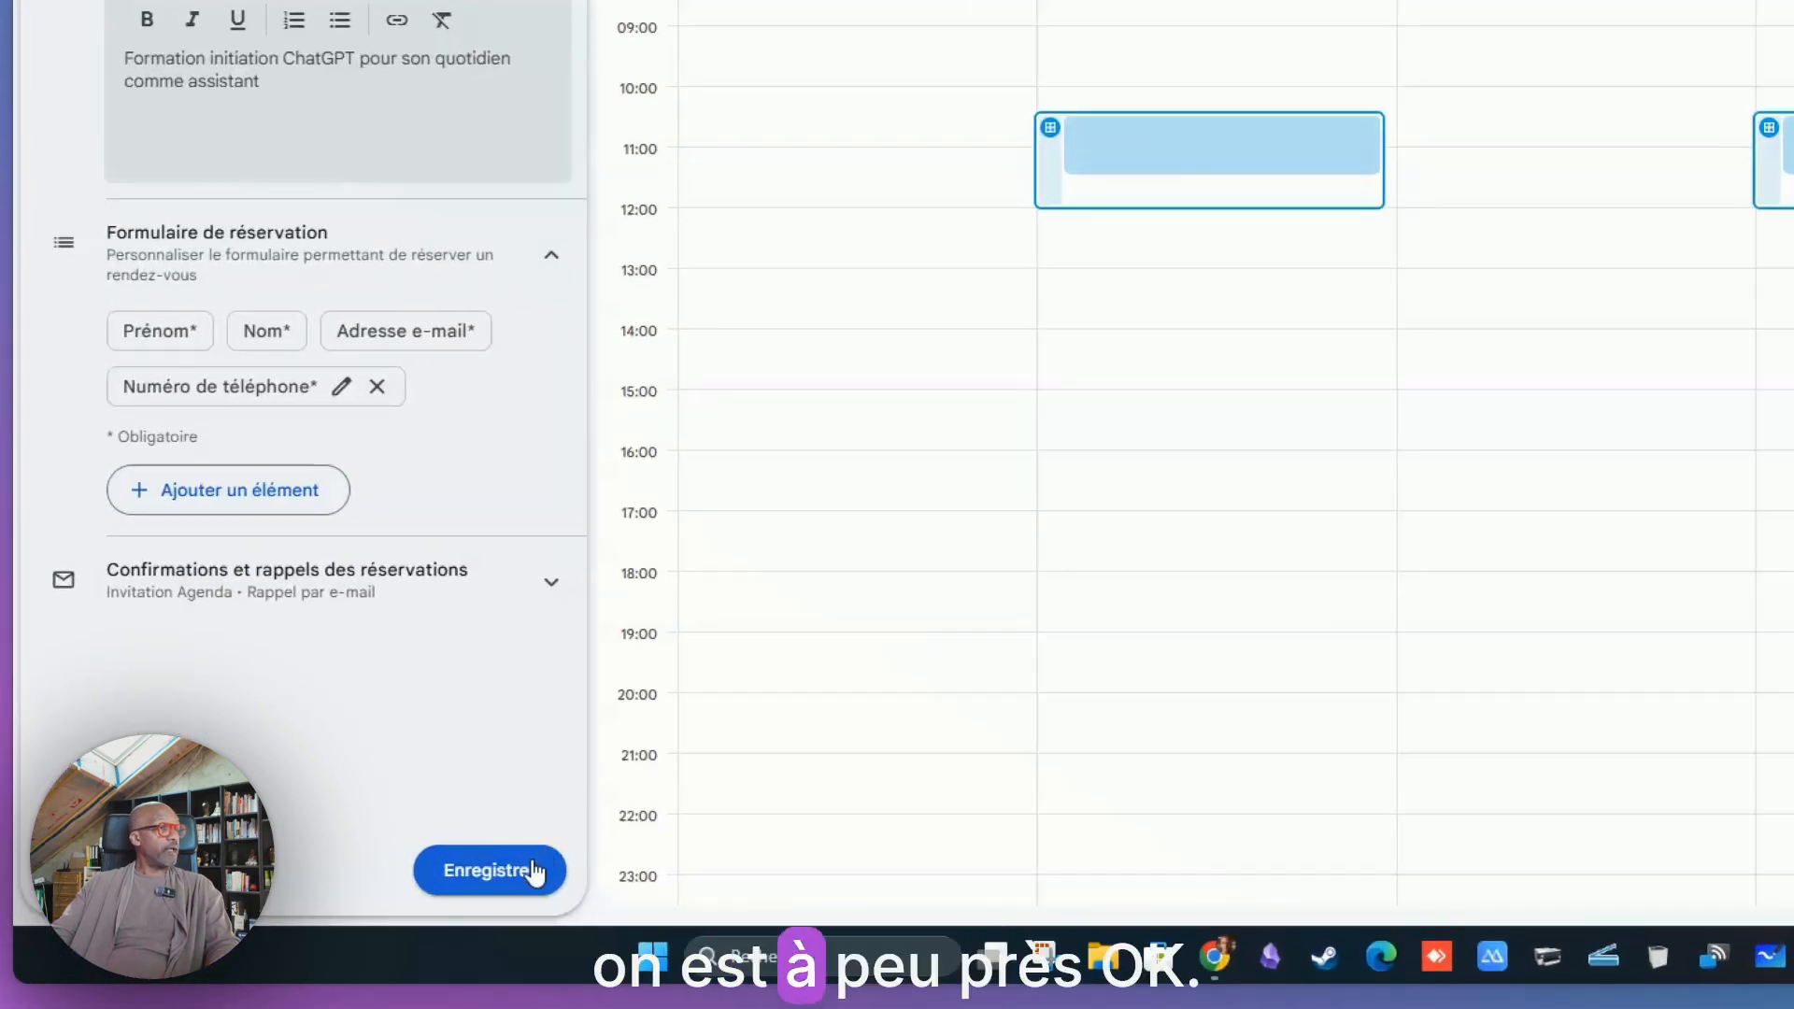
{"action": "left_click", "coordinate": [490, 870]}
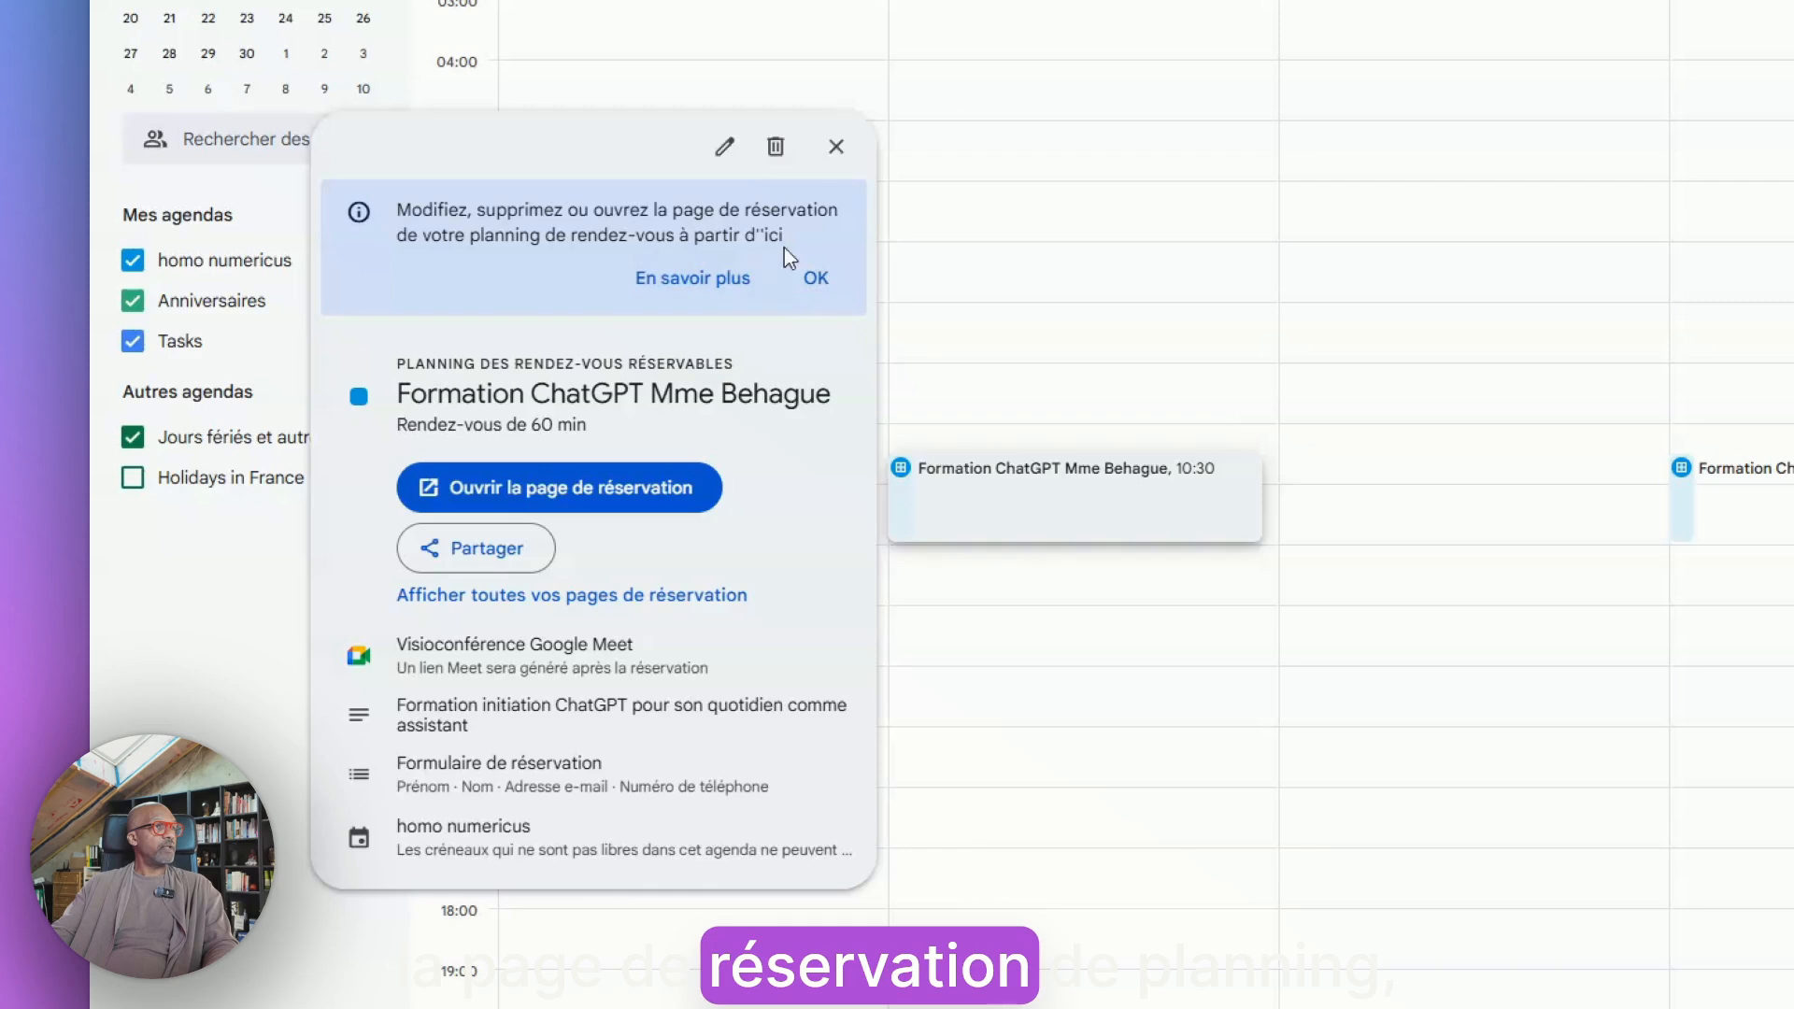
Dismiss the info tip and open the schedule's booking page
{"action": "left_click", "coordinate": [816, 278]}
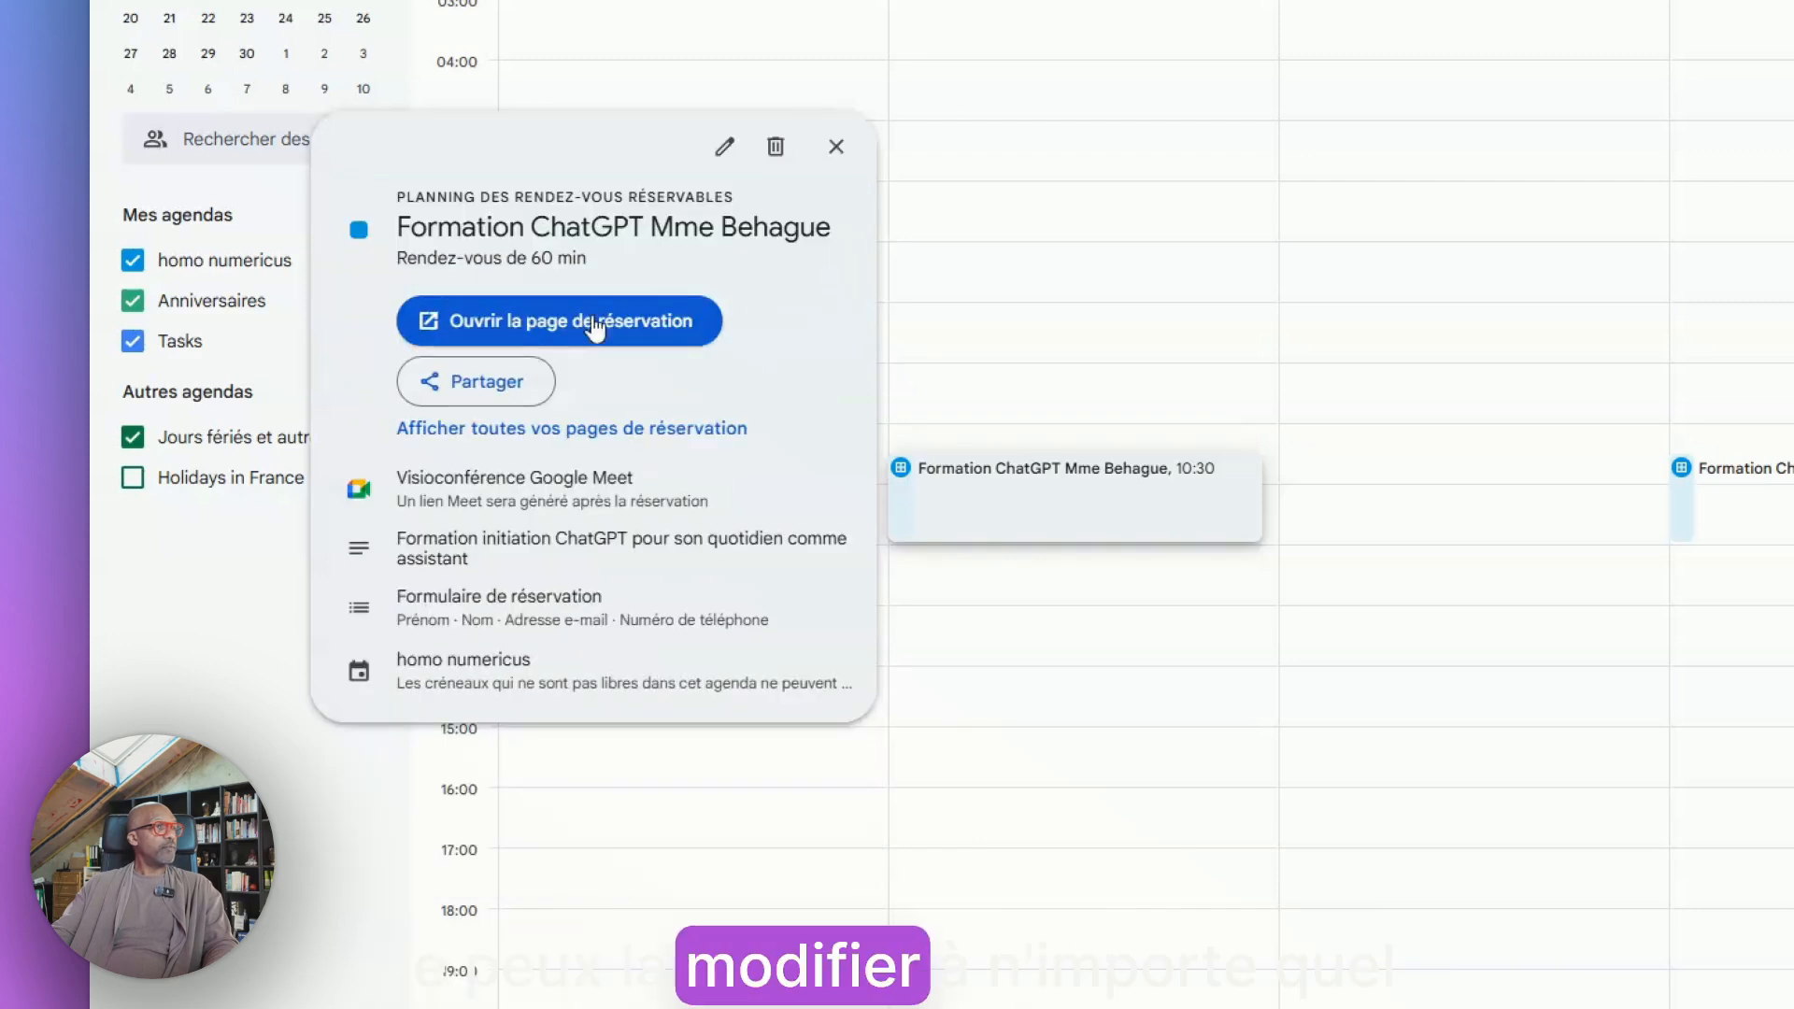
{"action": "left_click", "coordinate": [520, 326]}
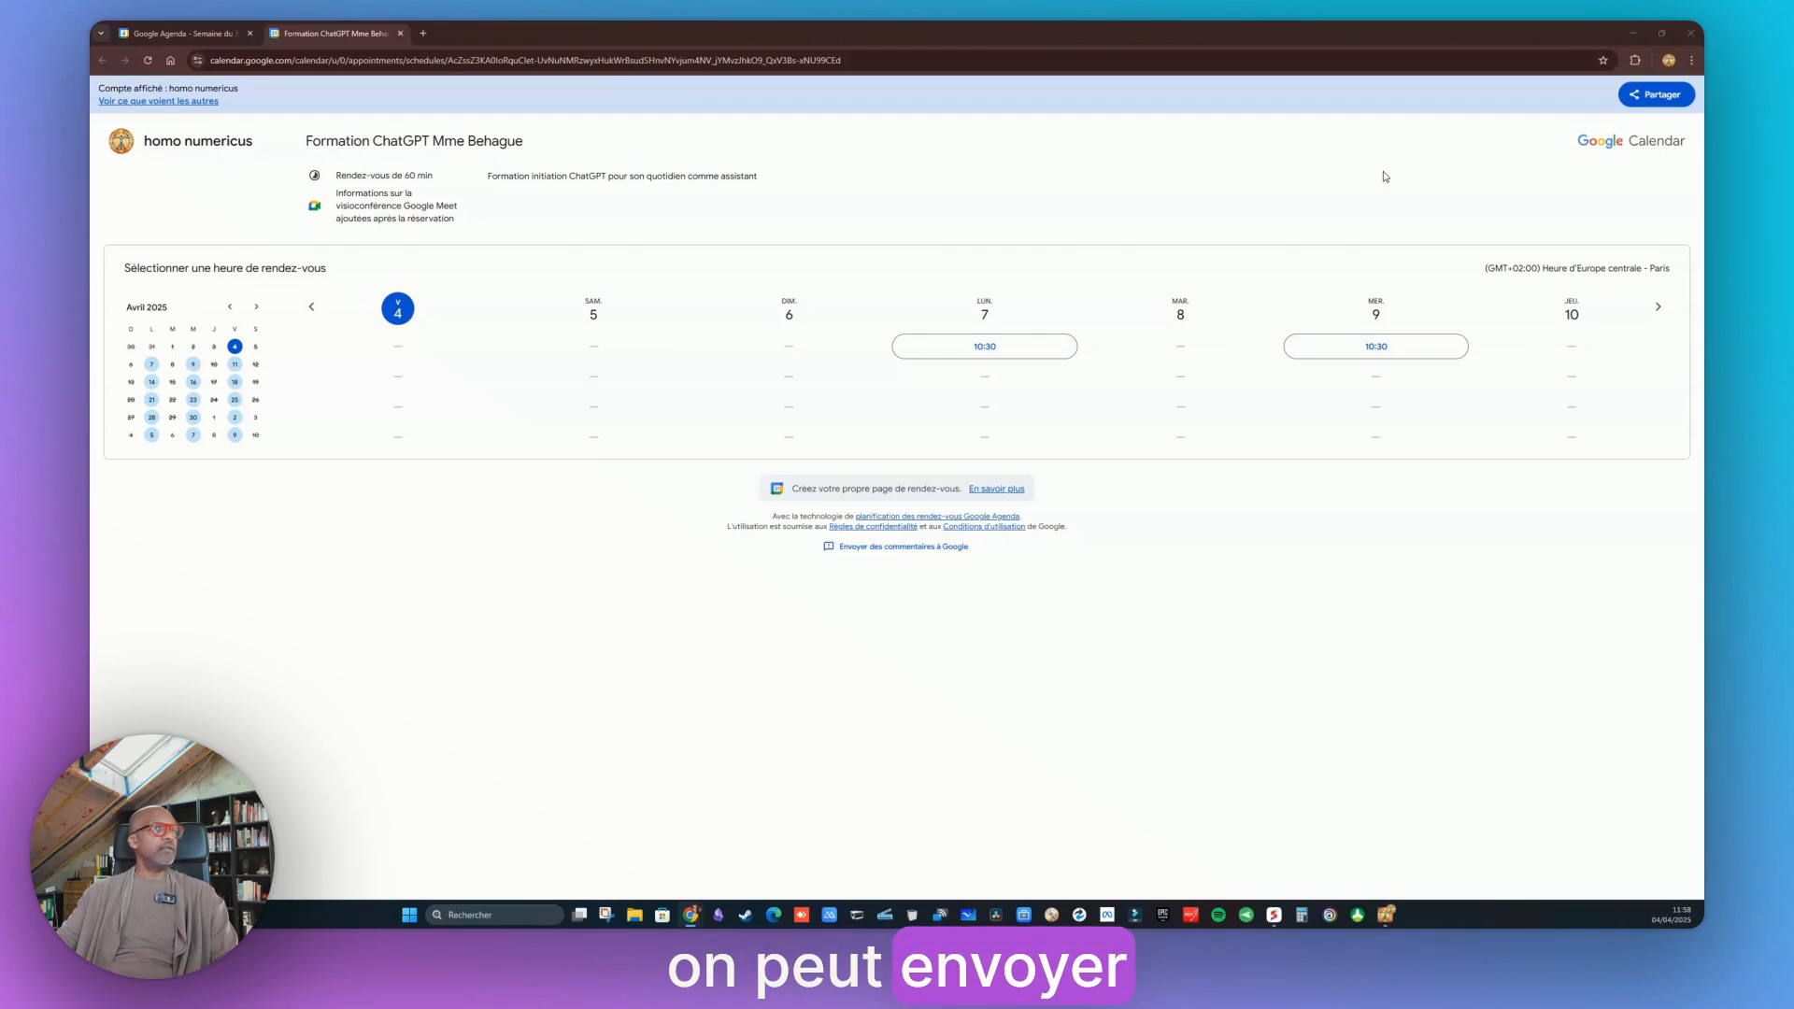
Open the share dialog for the booking page, copy the link, and close the dialog
{"action": "left_click", "coordinate": [1658, 97]}
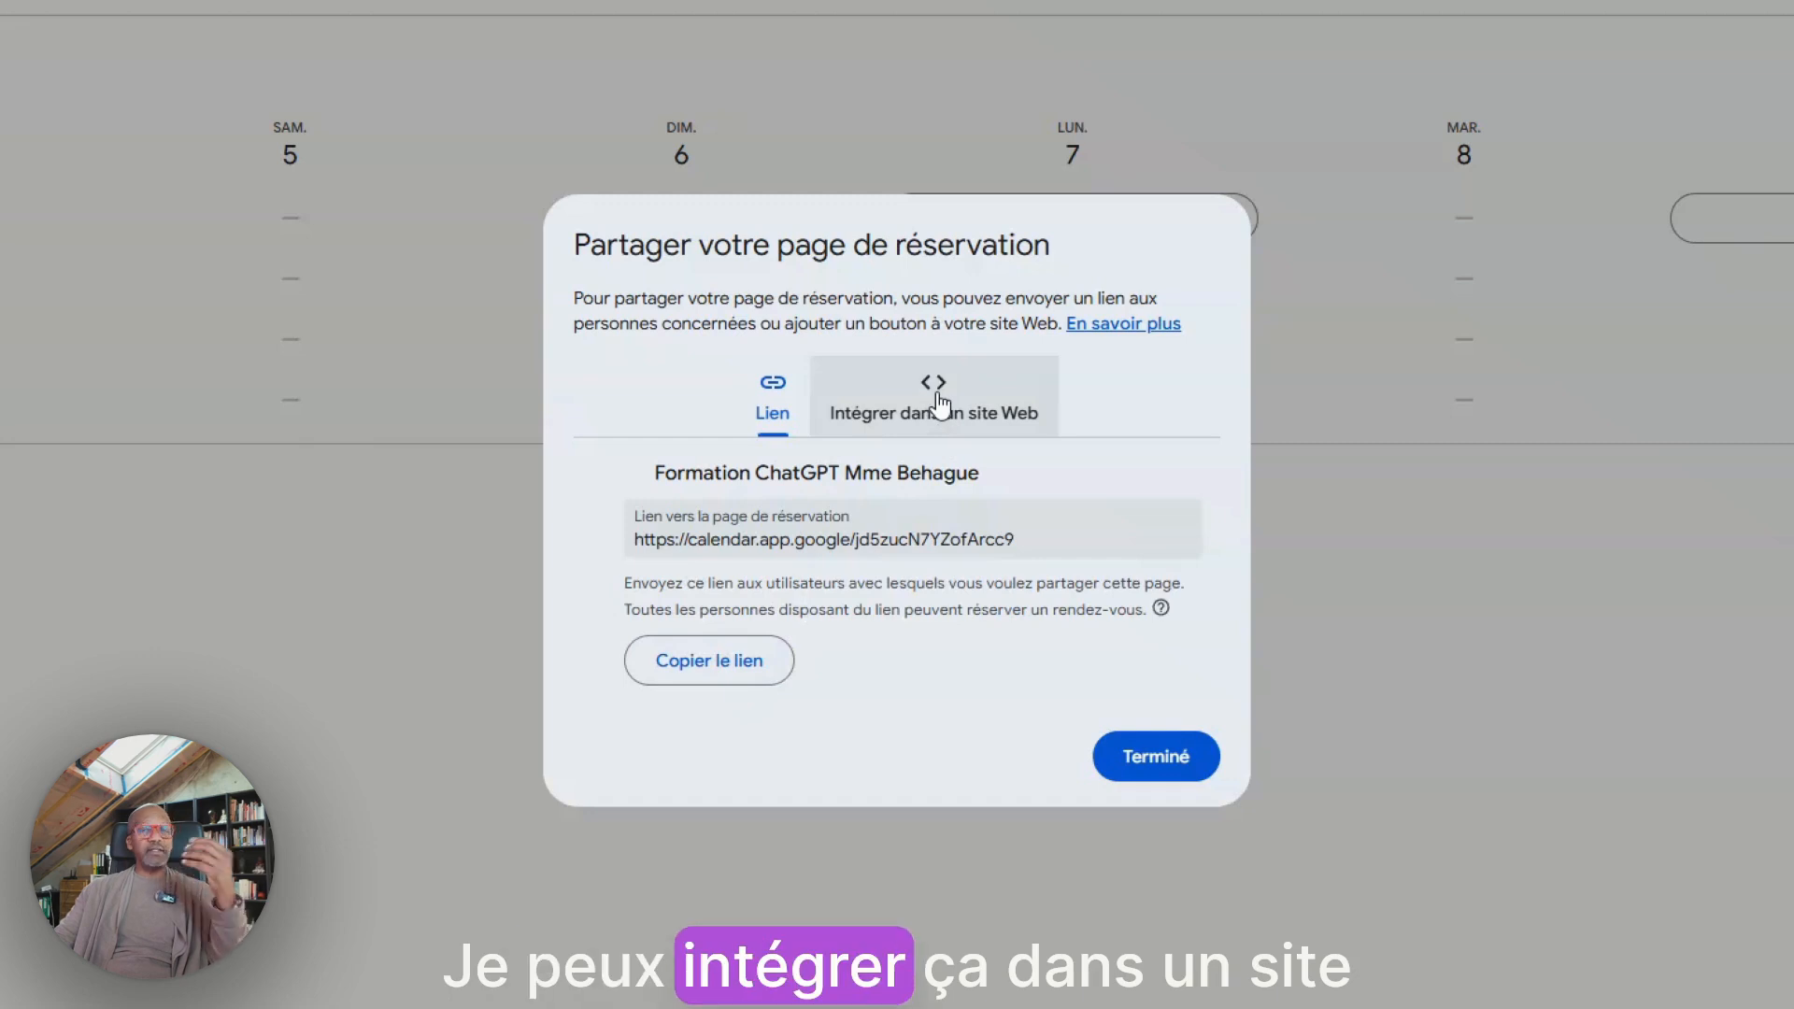
{"action": "left_click", "coordinate": [719, 675]}
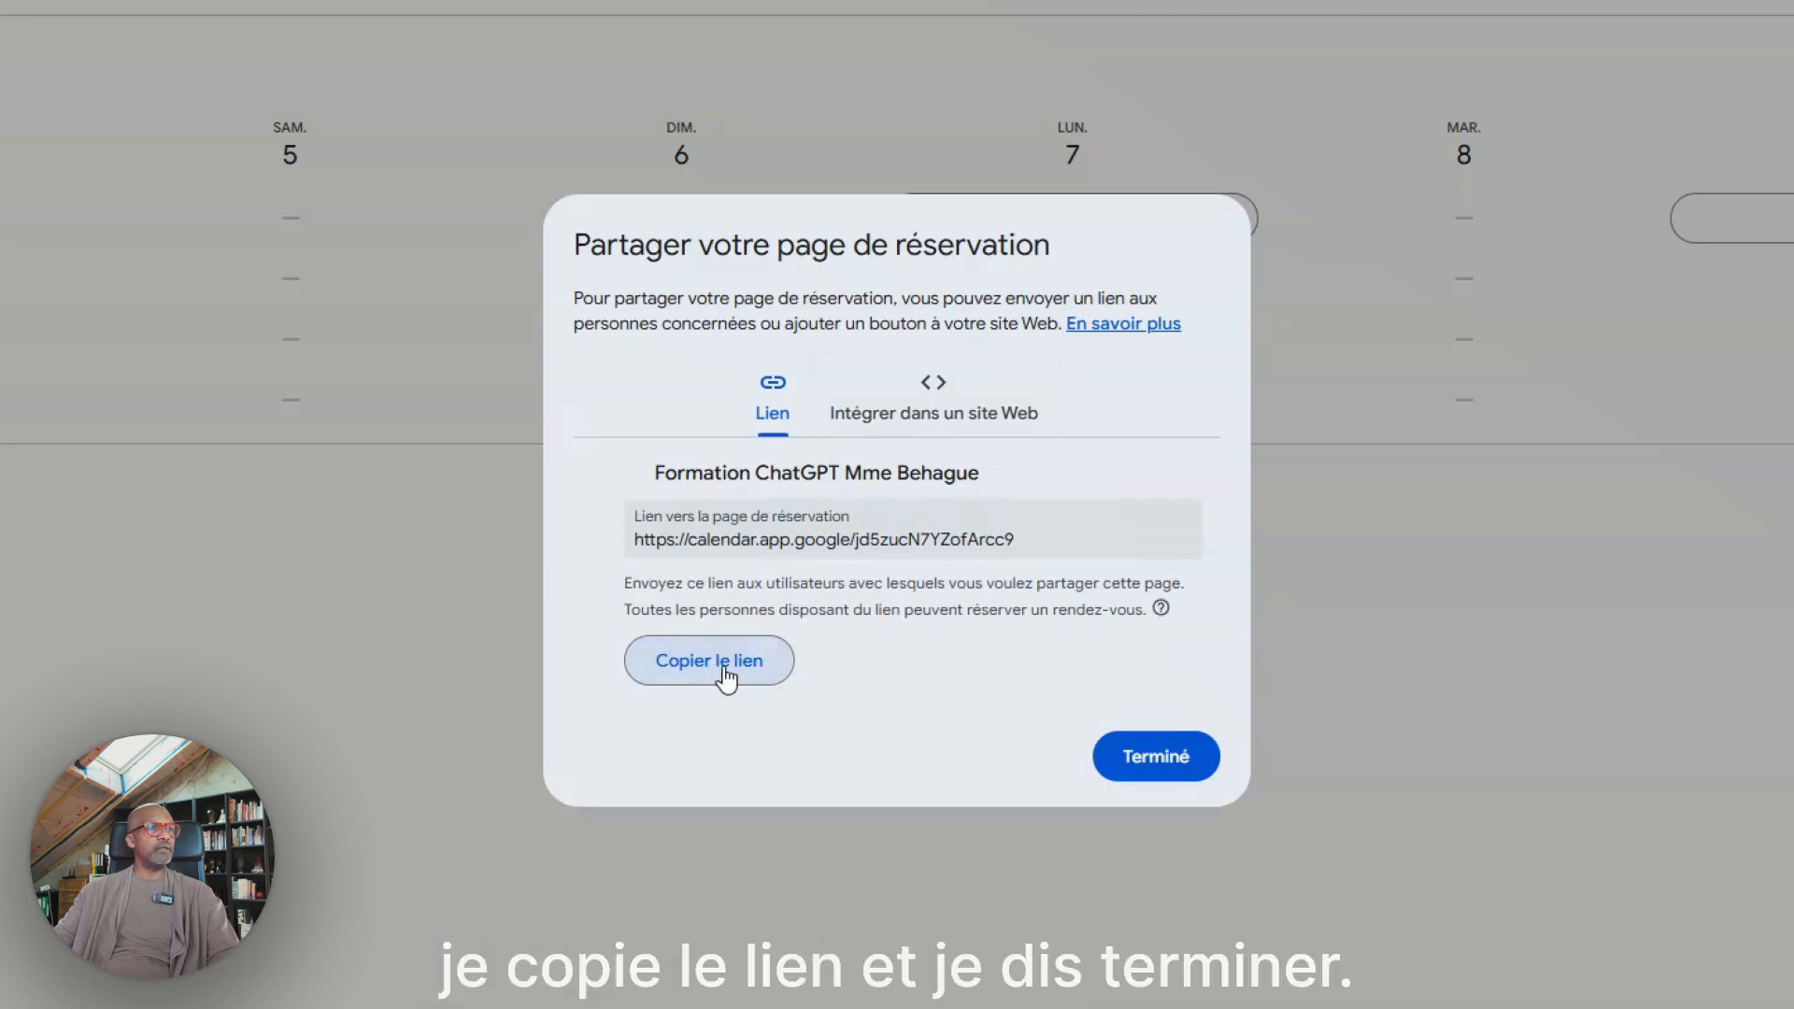
{"action": "left_click", "coordinate": [1189, 748]}
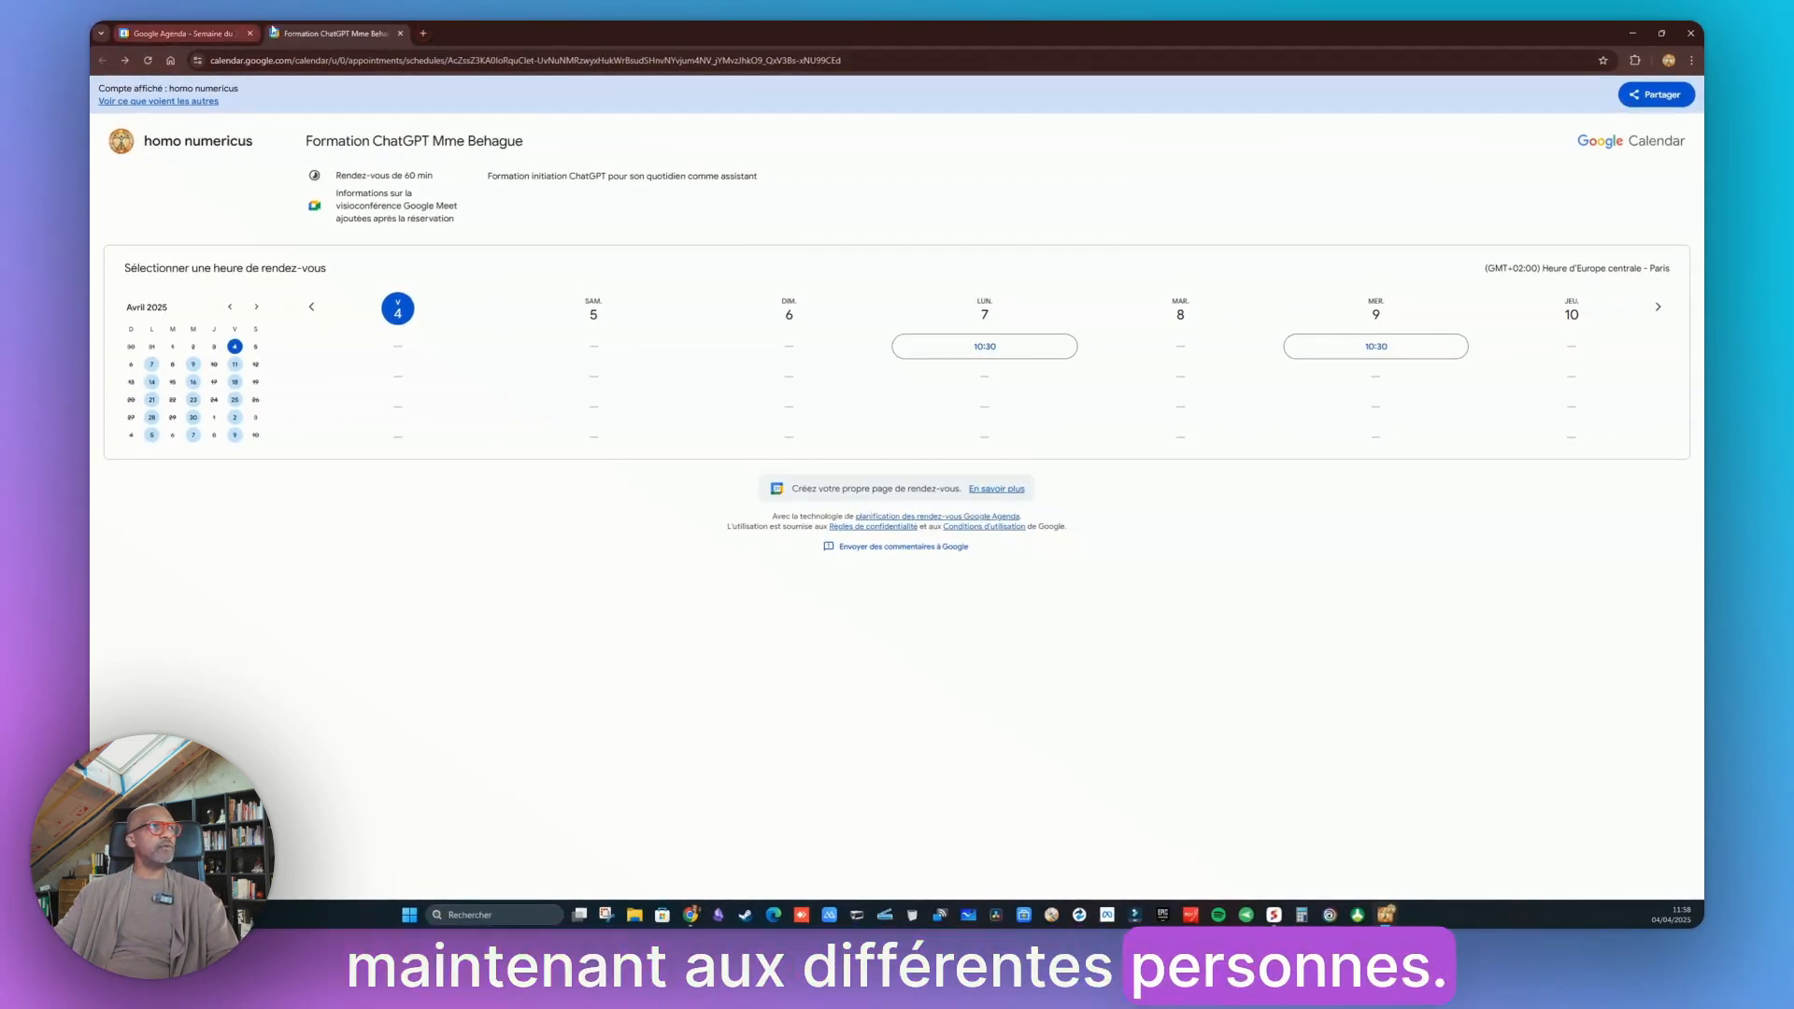
Switch to Gmail in a new tab and start a new message addressed to the client's e-mail address
{"action": "left_click", "coordinate": [423, 34]}
{"action": "left_click", "coordinate": [1586, 118]}
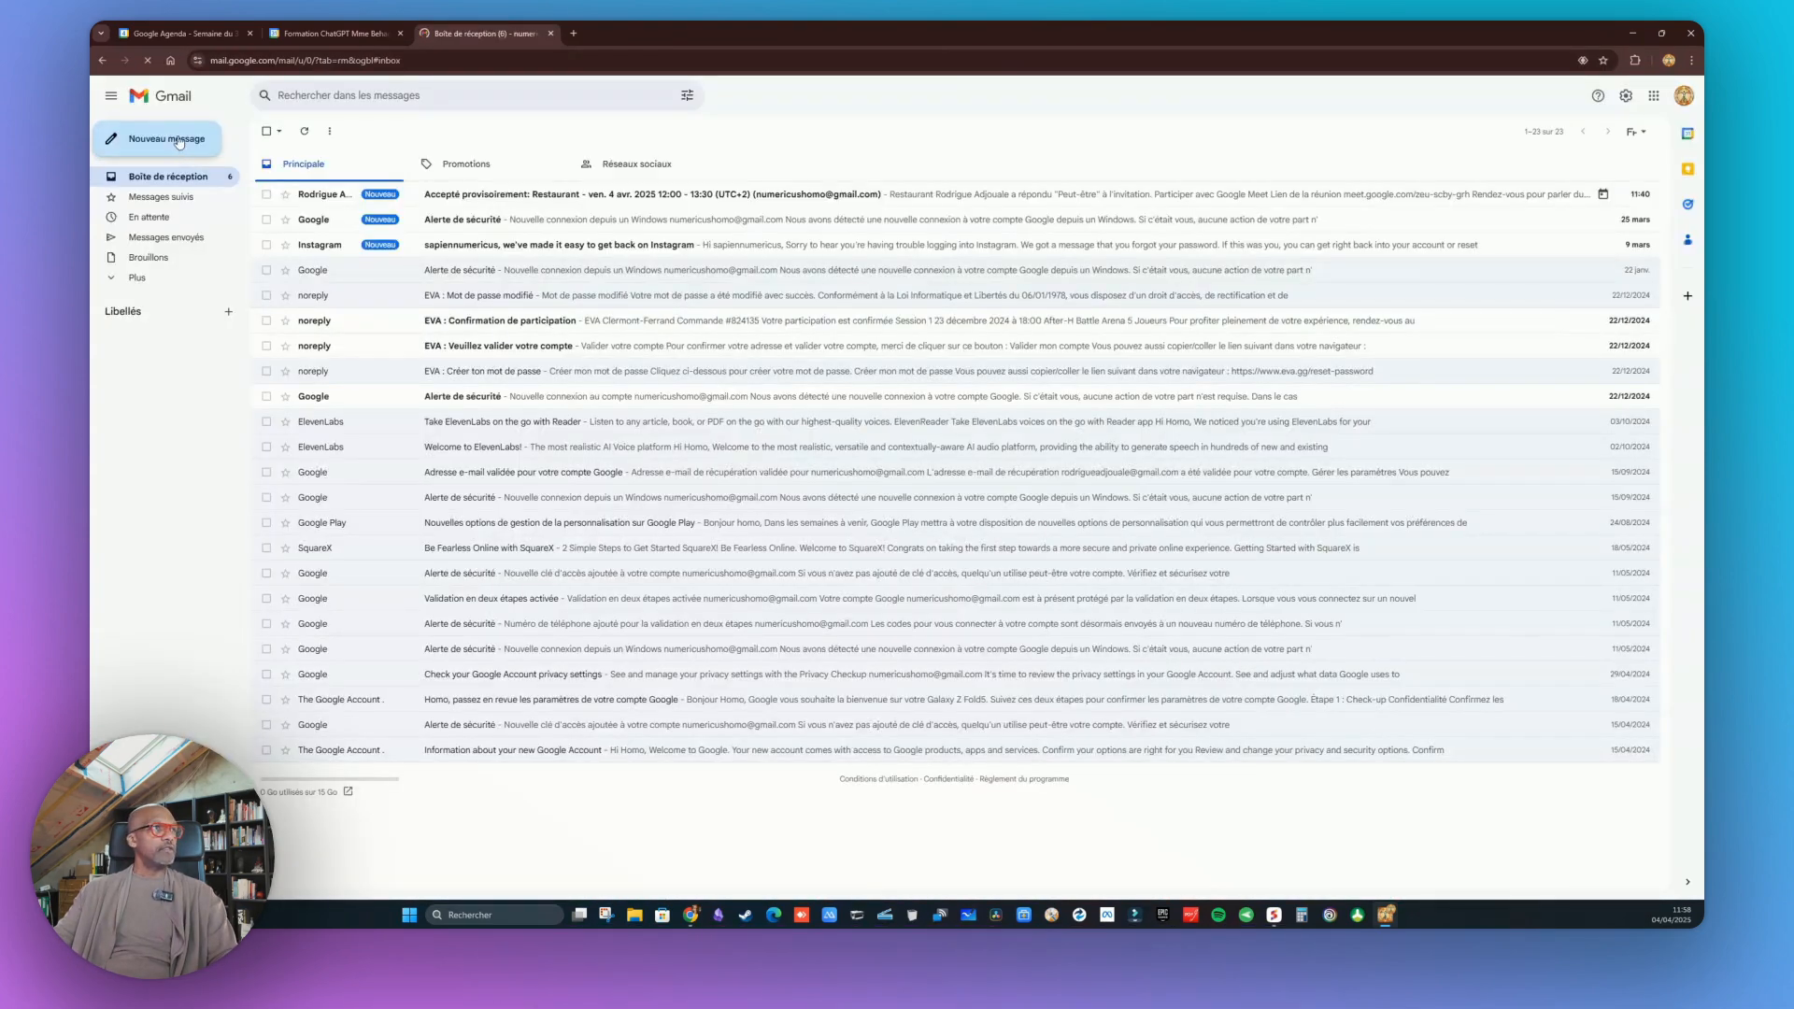
{"action": "left_click", "coordinate": [180, 142]}
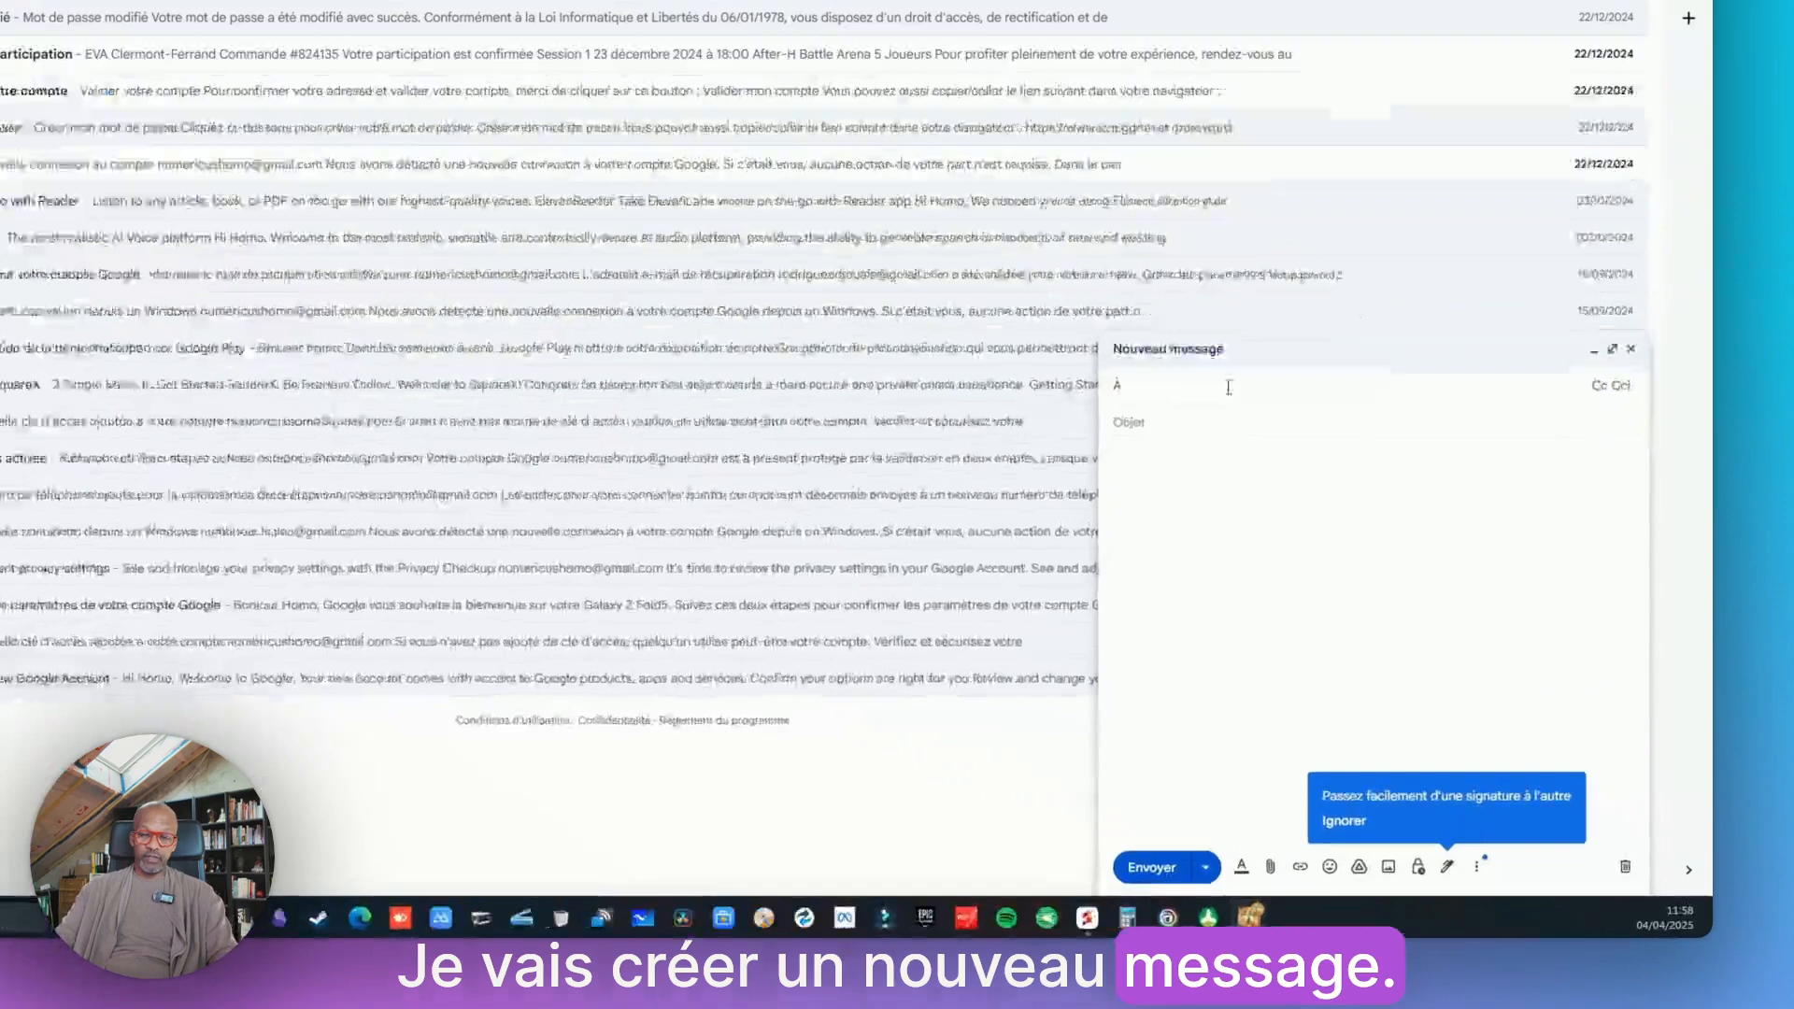
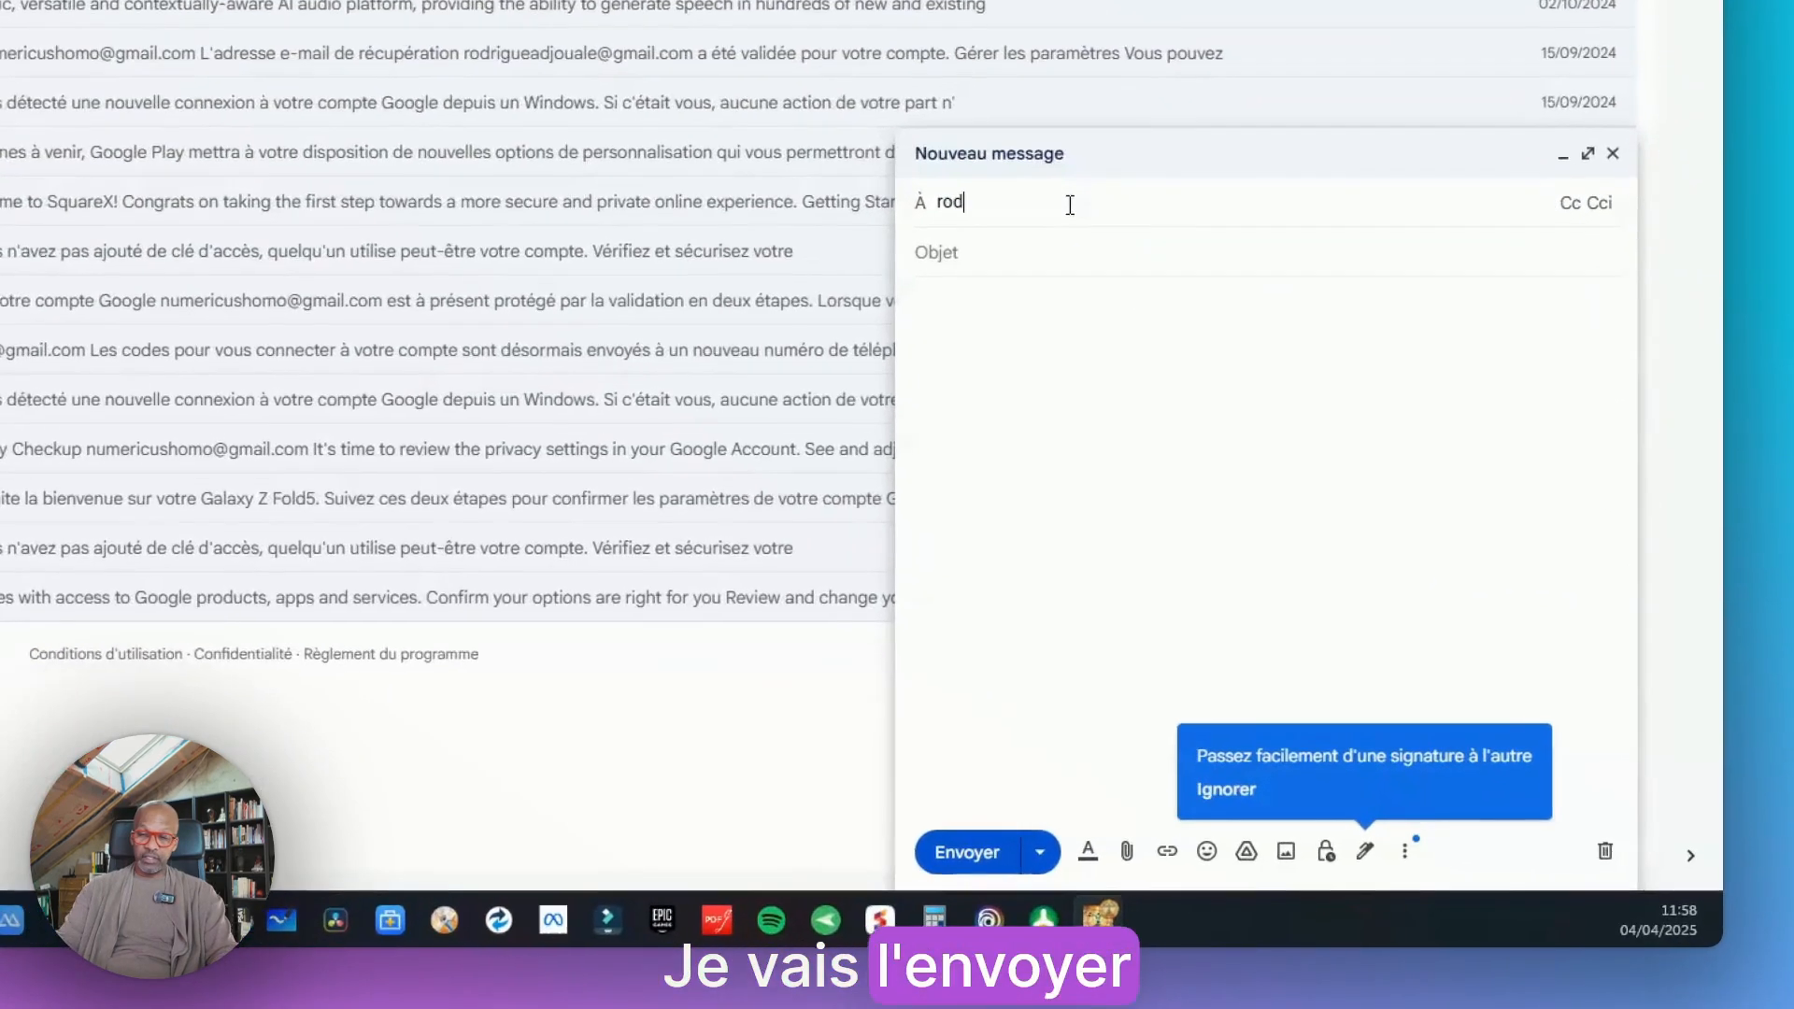
{"action": "left_click", "coordinate": [1213, 447]}
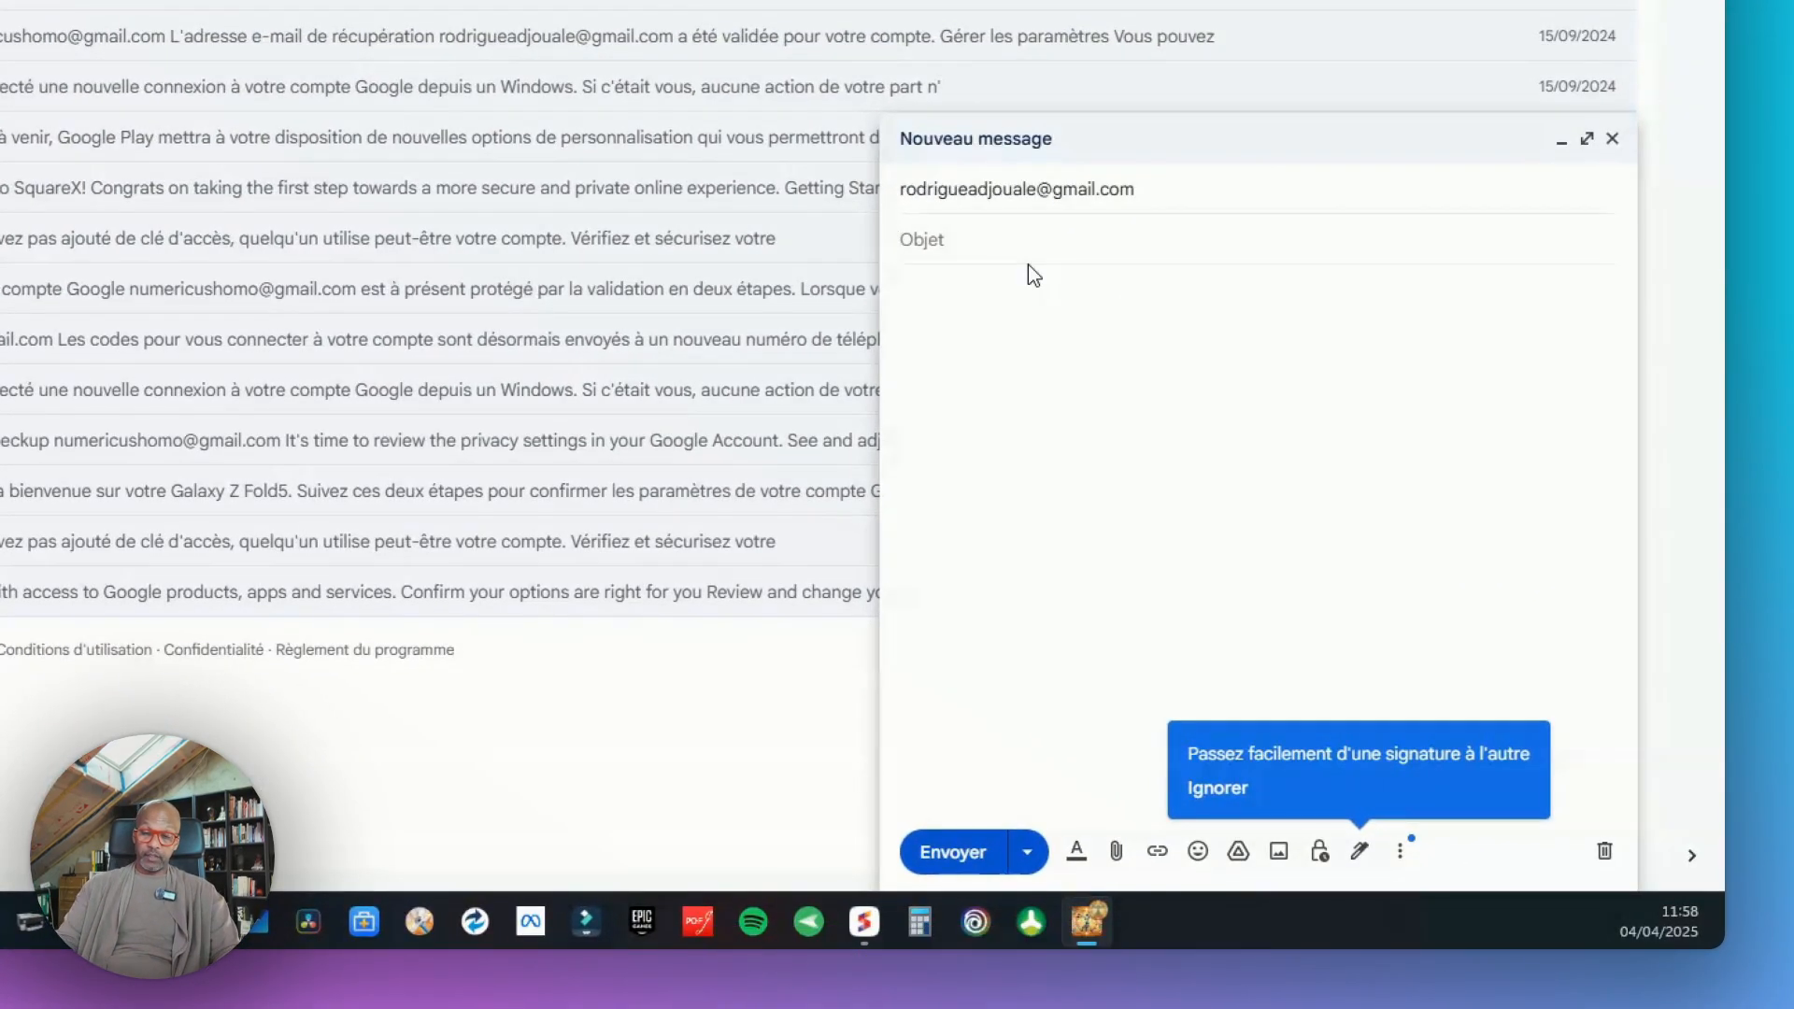
Enter the subject "Créneaux possibles pour votre formation"
{"action": "type", "text": "Créneaux possib"}
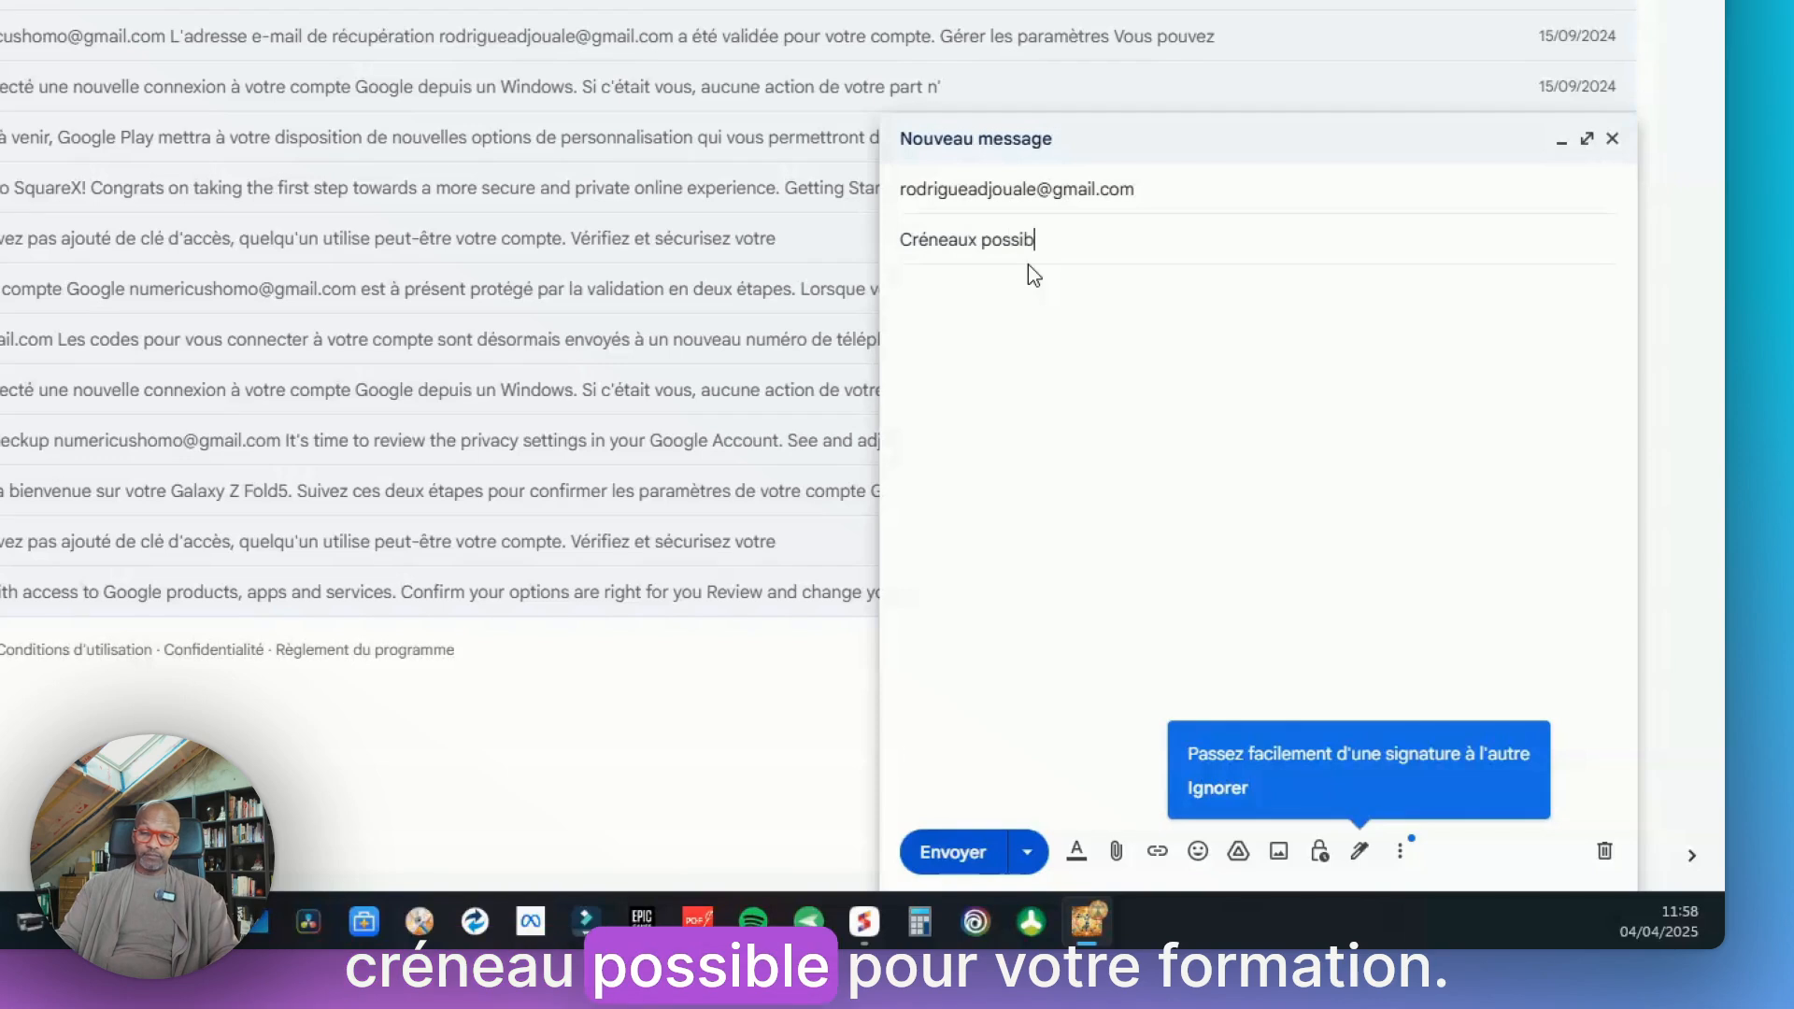
{"action": "type", "text": "les pour vo"}
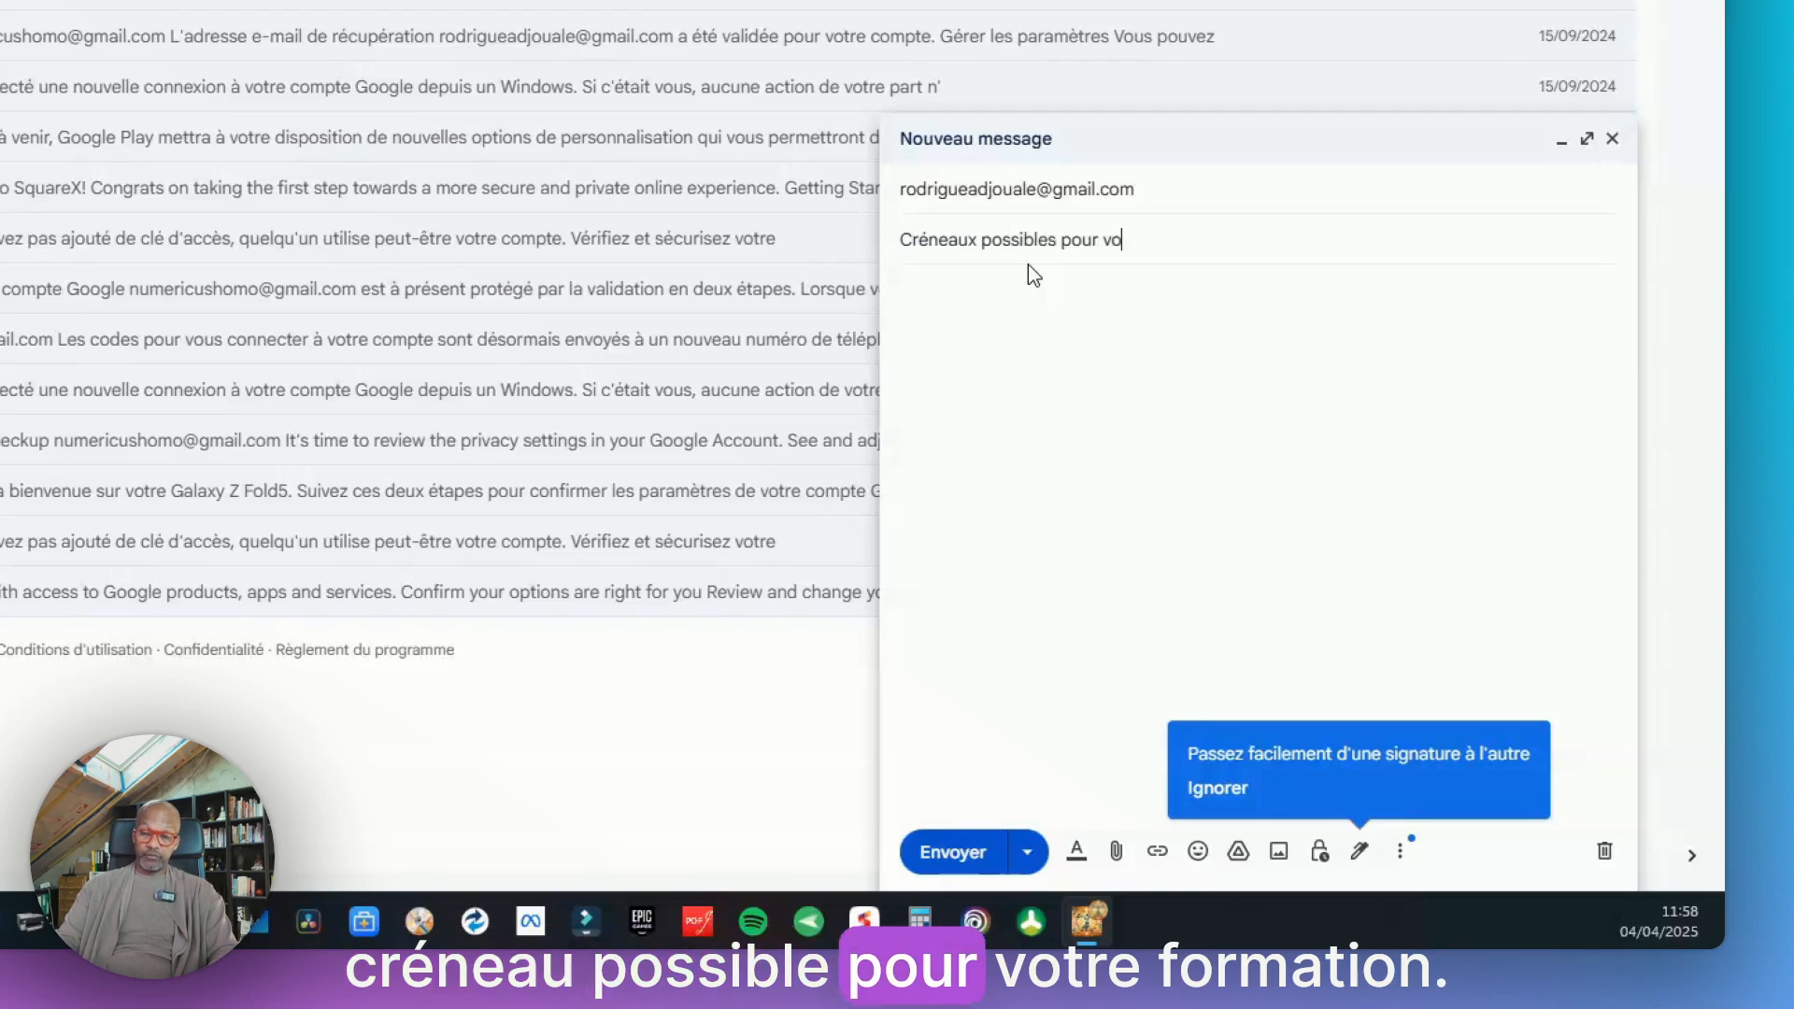
{"action": "type", "text": "tre formation"}
Write the body 'Bonjour,' and 'En cliquant sur ce lien , vous pourrez réserver les créneaux qui vous conviennent pour votre formation :' followed by the pasted booking link
{"action": "left_click", "coordinate": [1001, 337]}
{"action": "type", "text": "Bonjour,"}
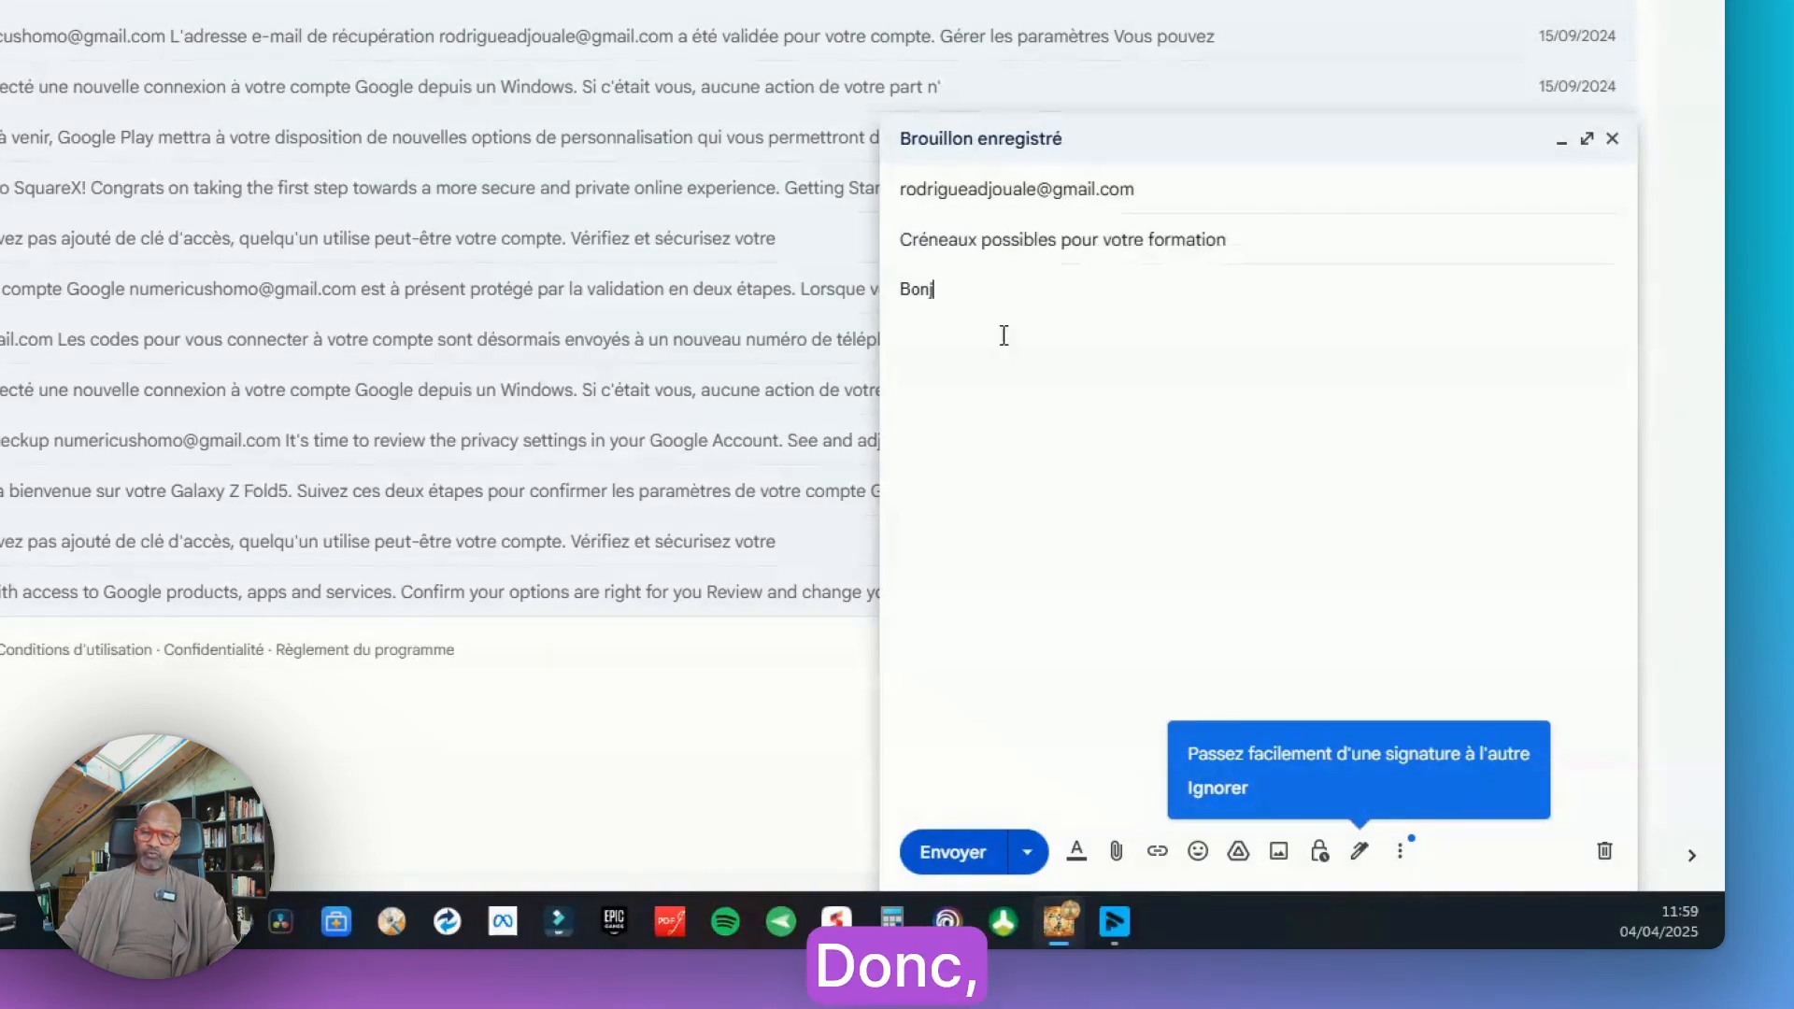
{"action": "key", "text": "Return"}
{"action": "type", "text": "En cliuant sur ce lie"}
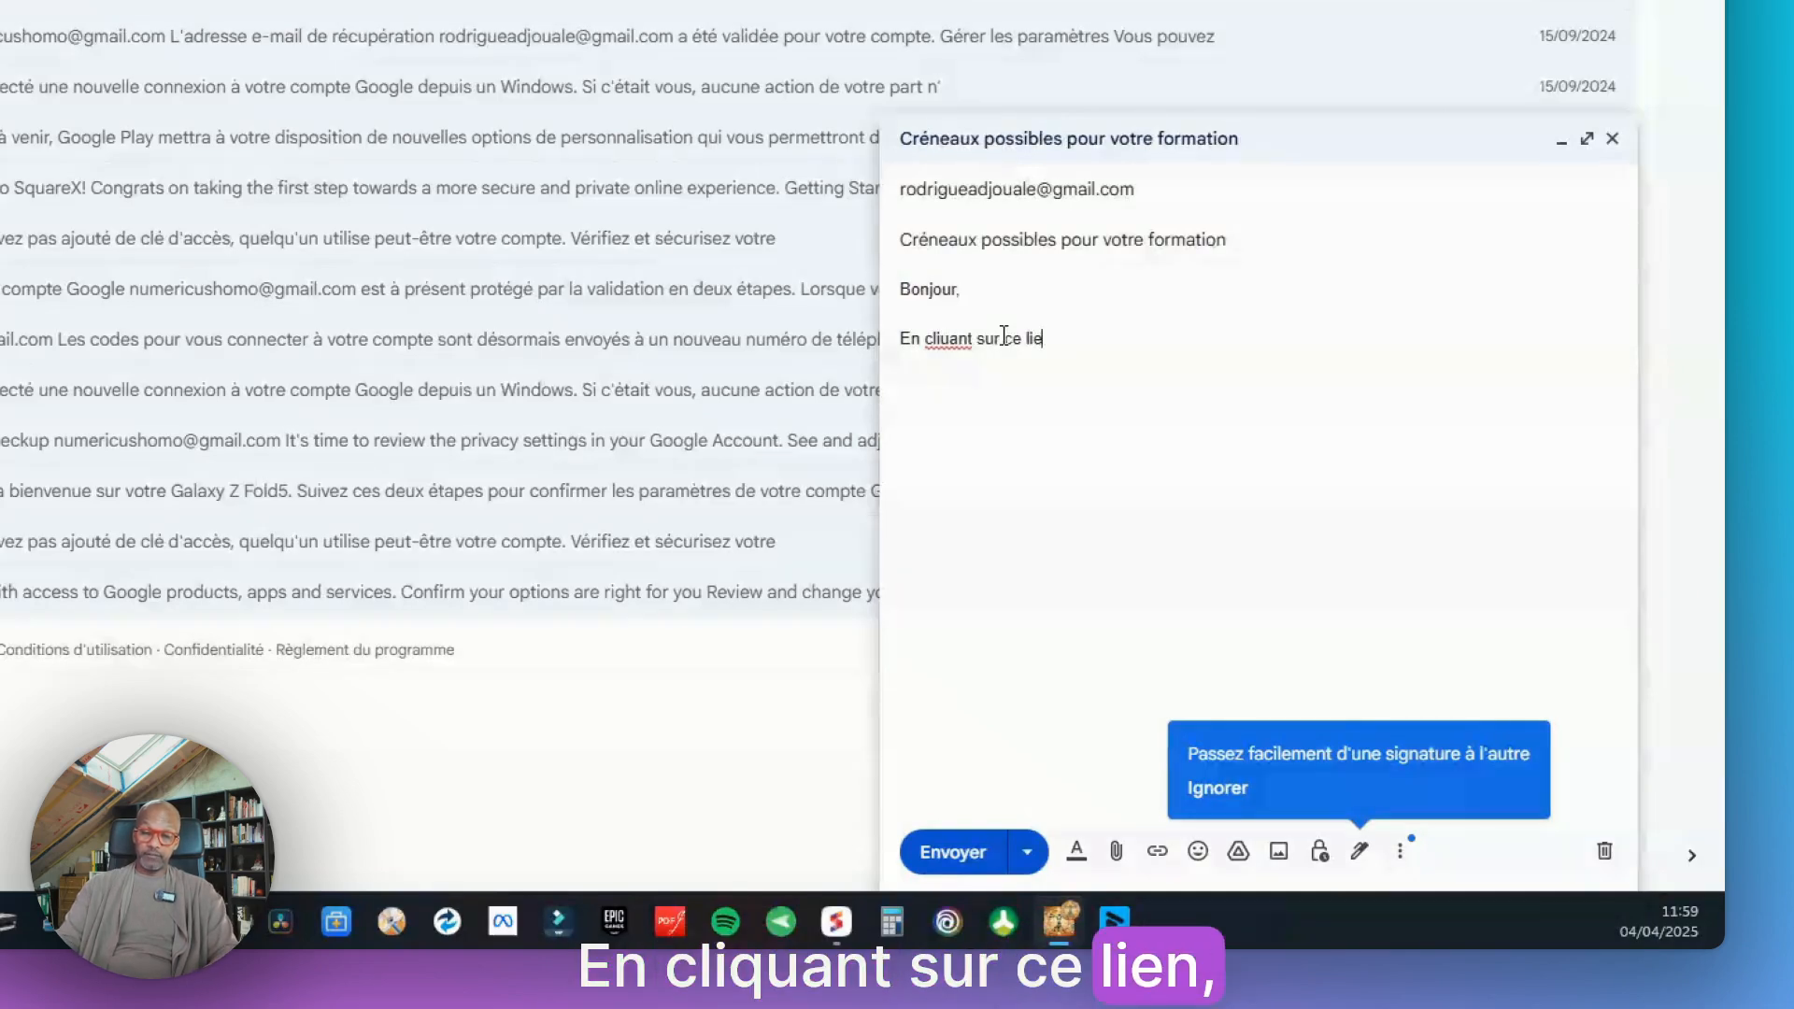
{"action": "type", "text": "n , vous "}
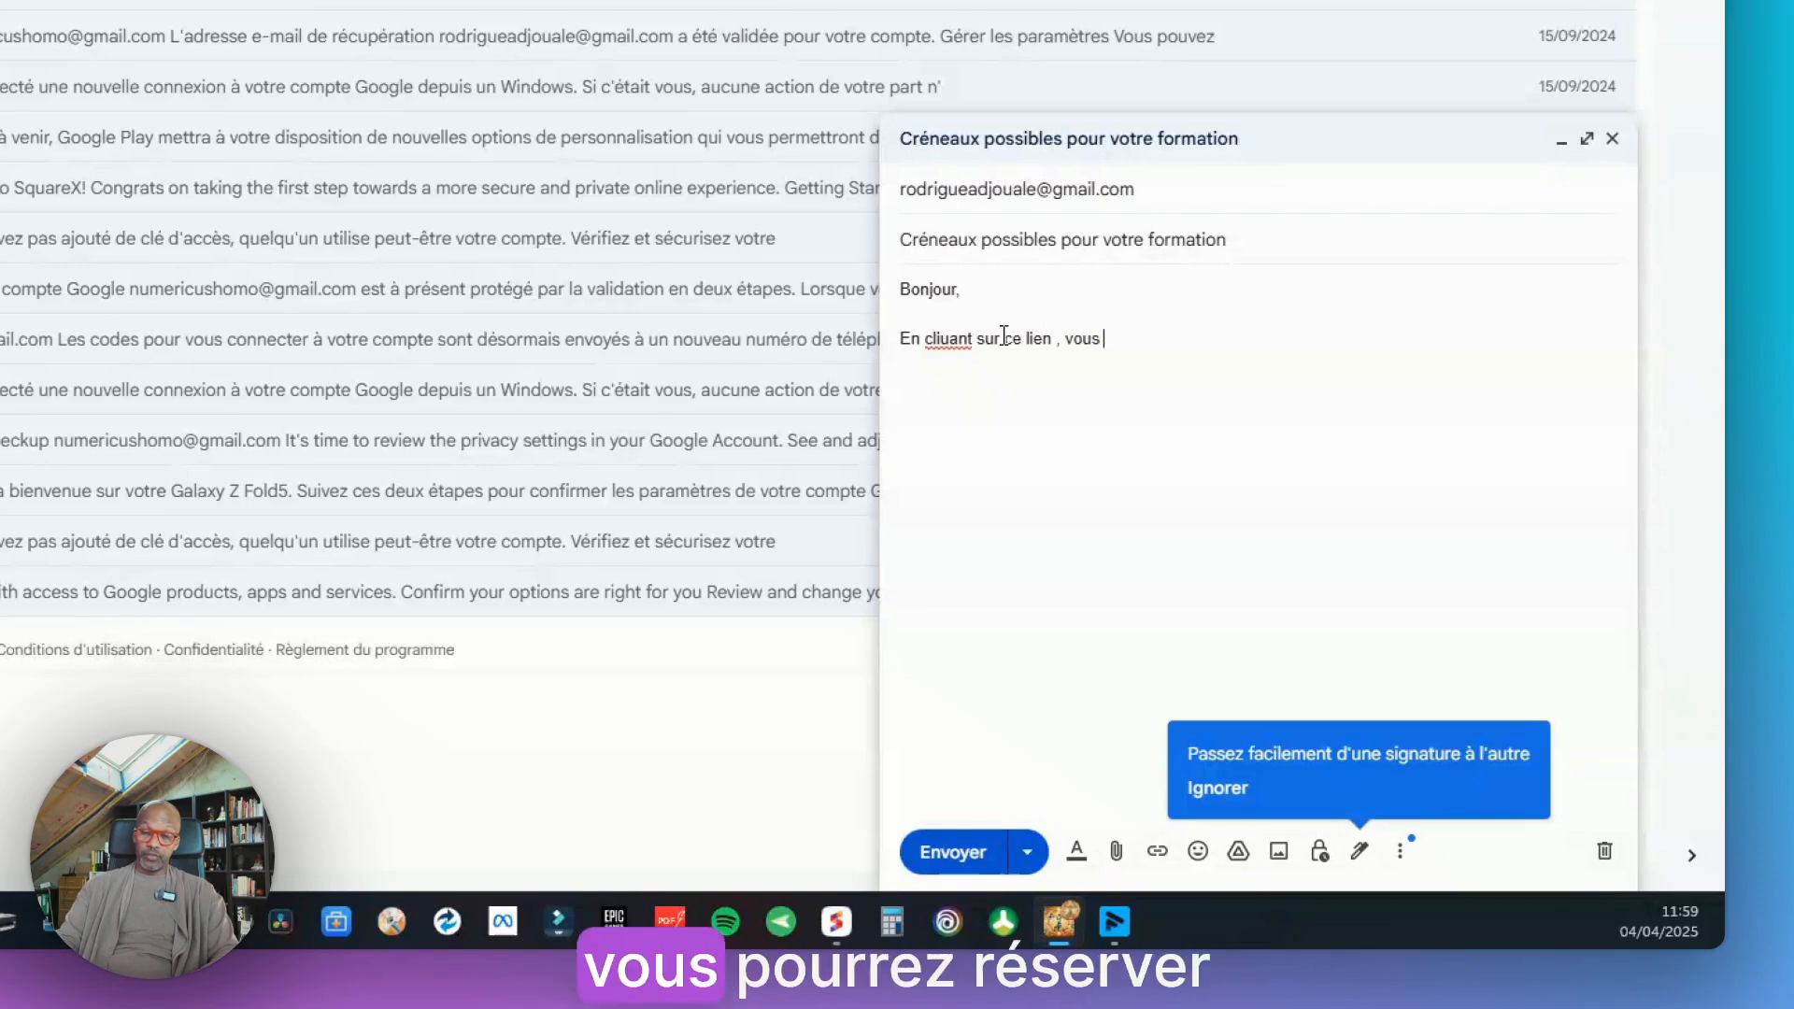
{"action": "type", "text": "pourrez r"}
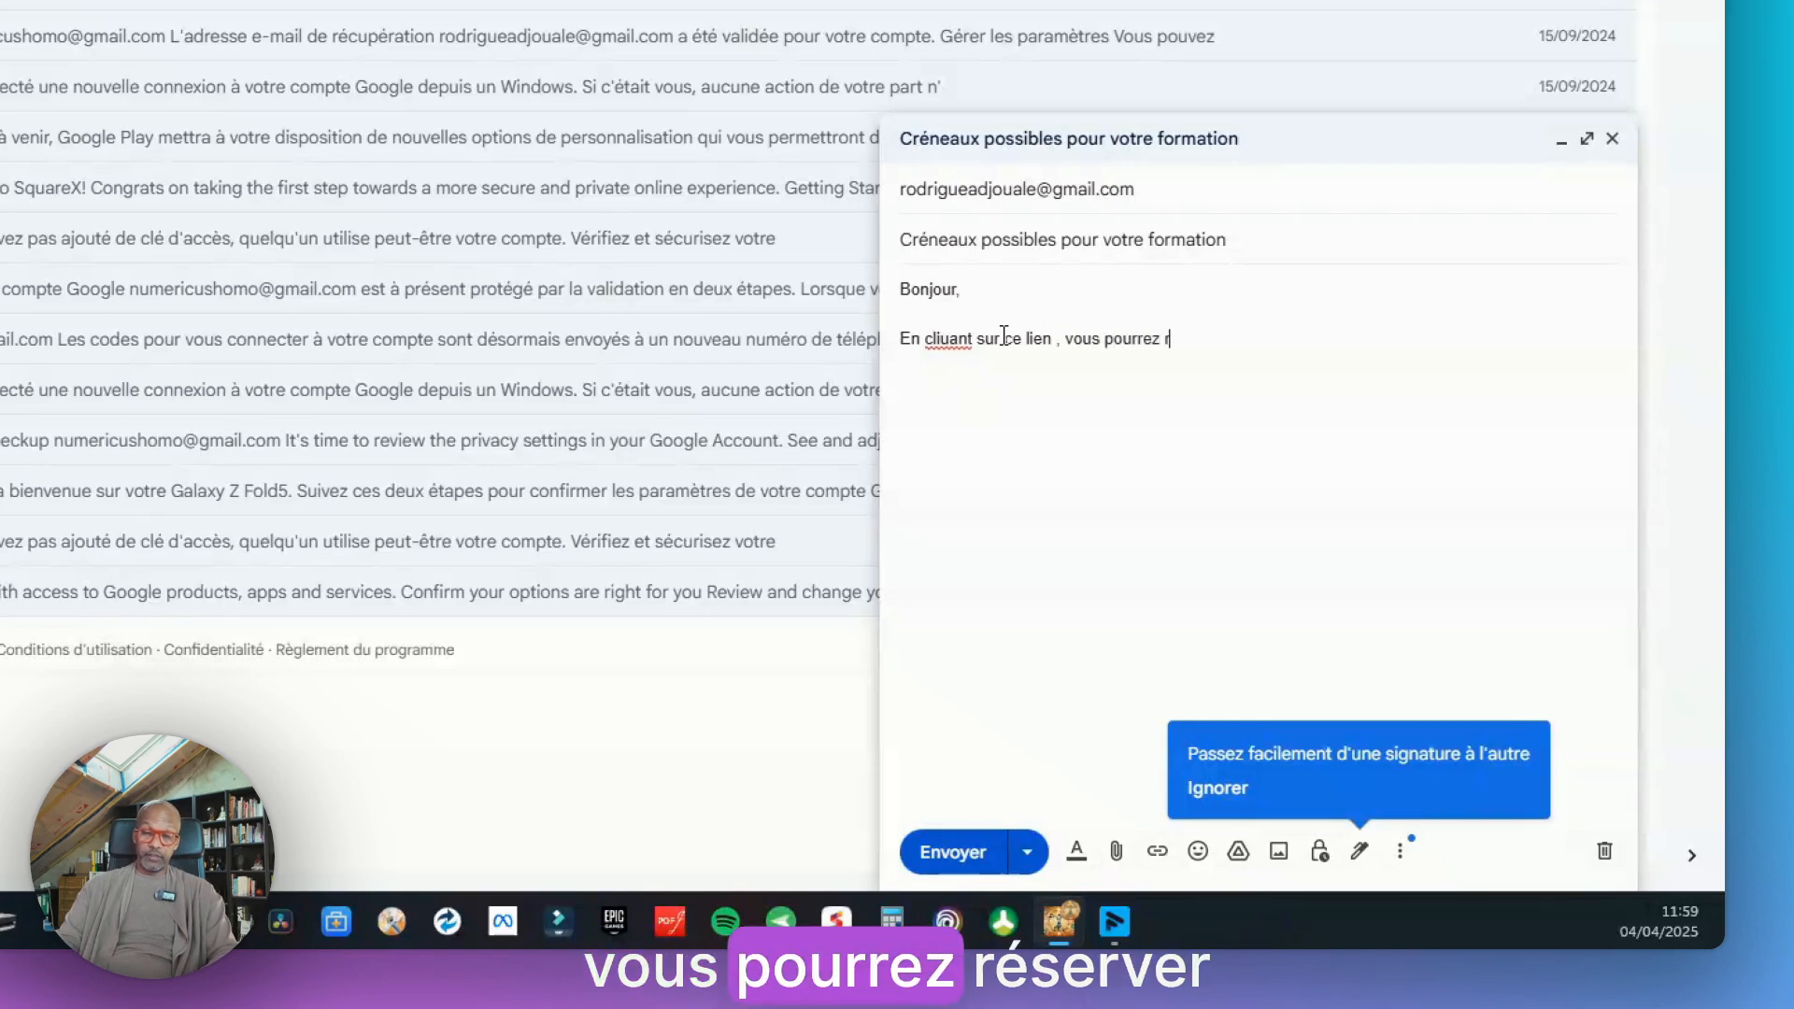
{"action": "type", "text": "éserver les"}
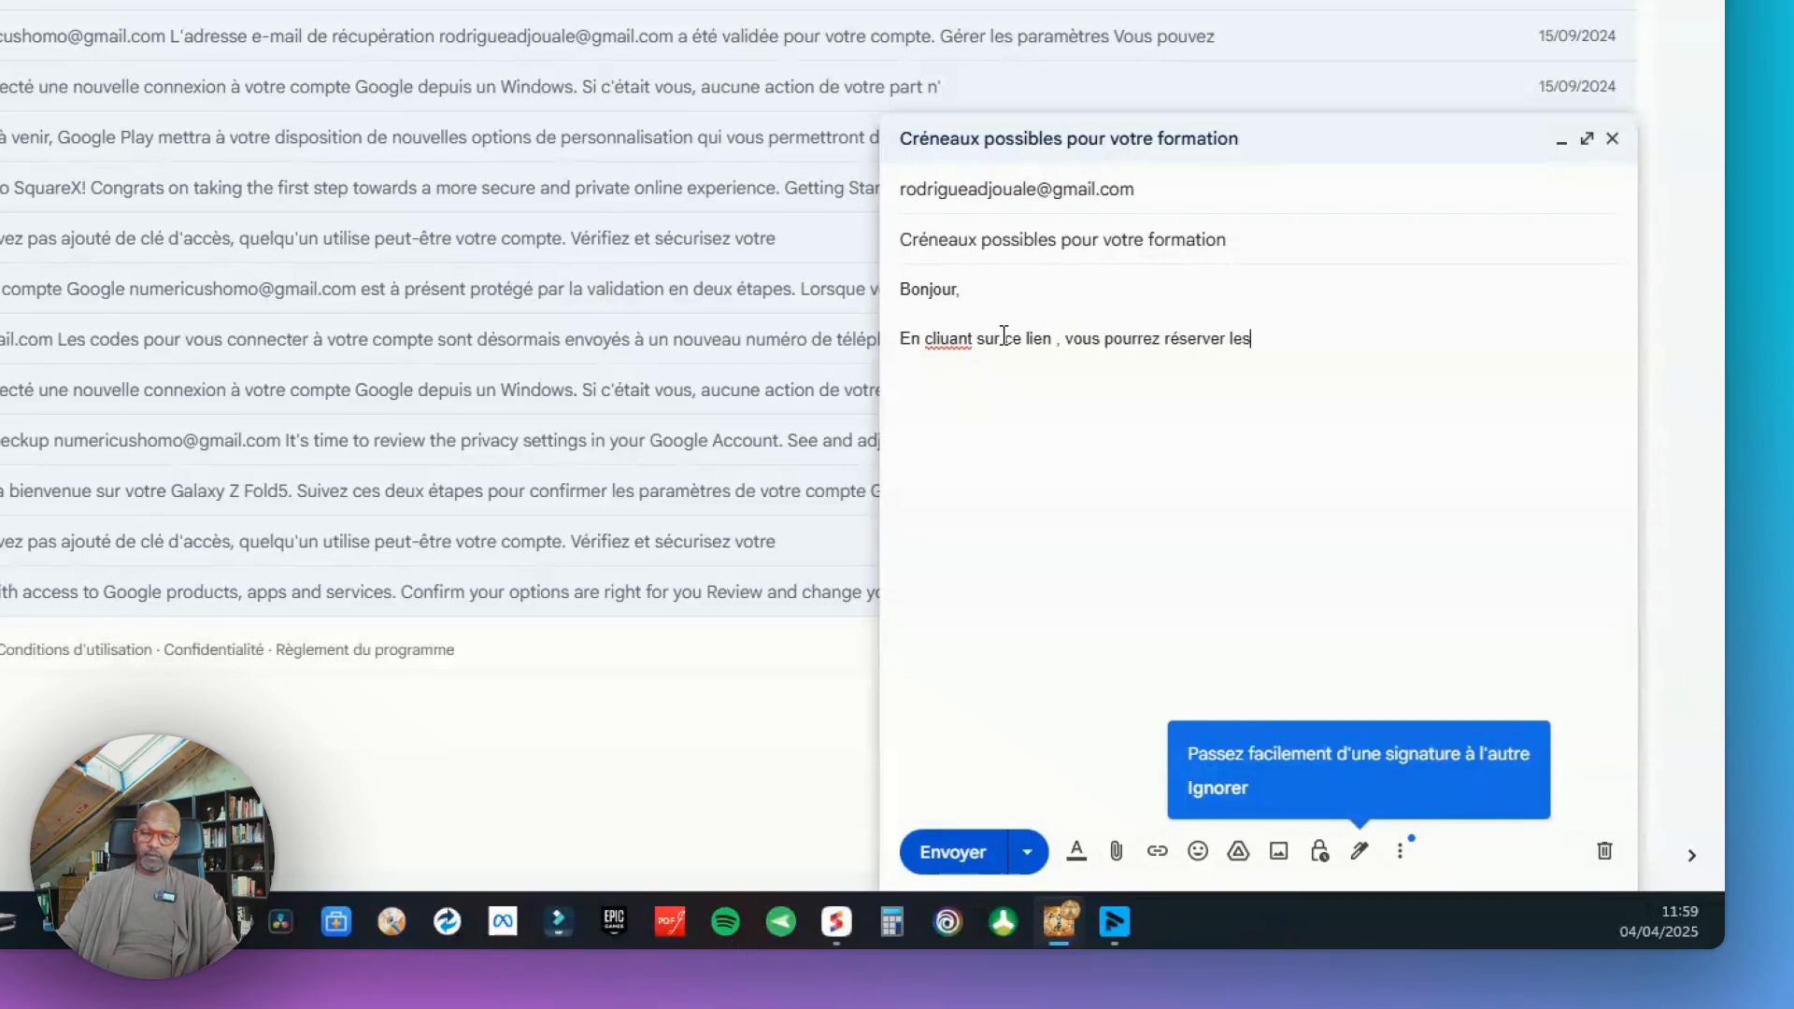
{"action": "type", "text": " créneaux qui "}
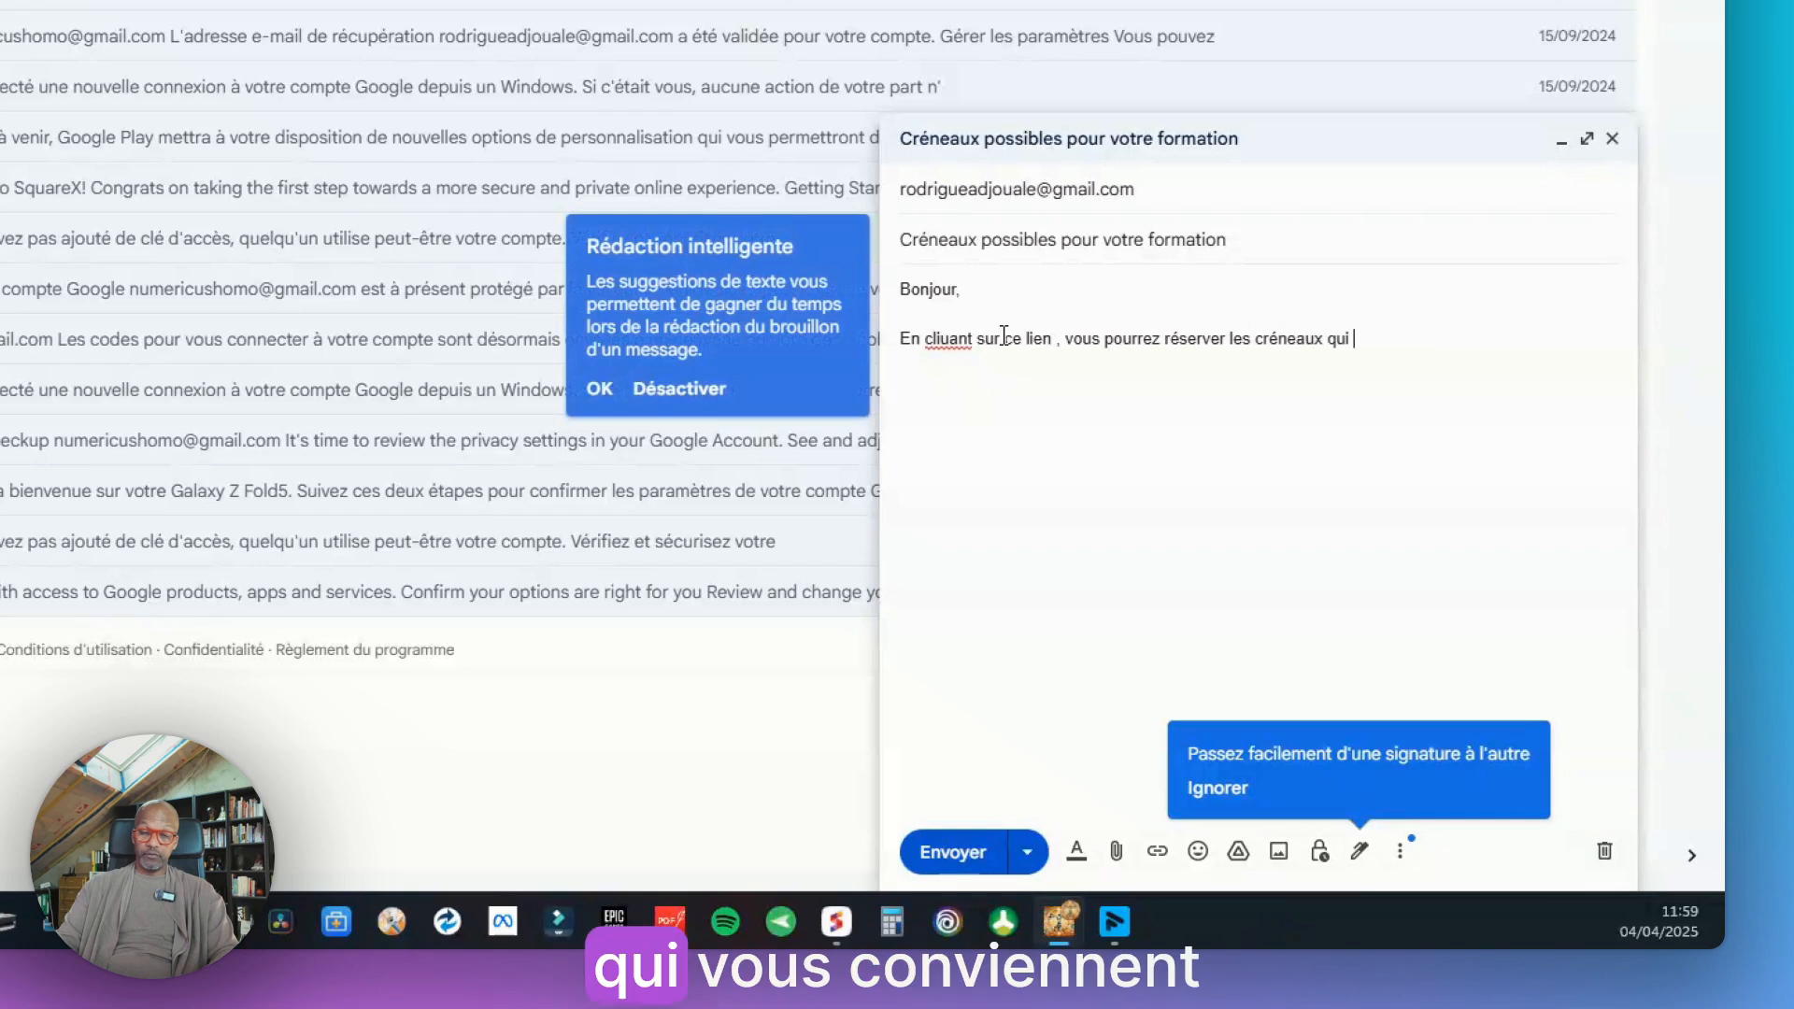
{"action": "type", "text": "vous con"}
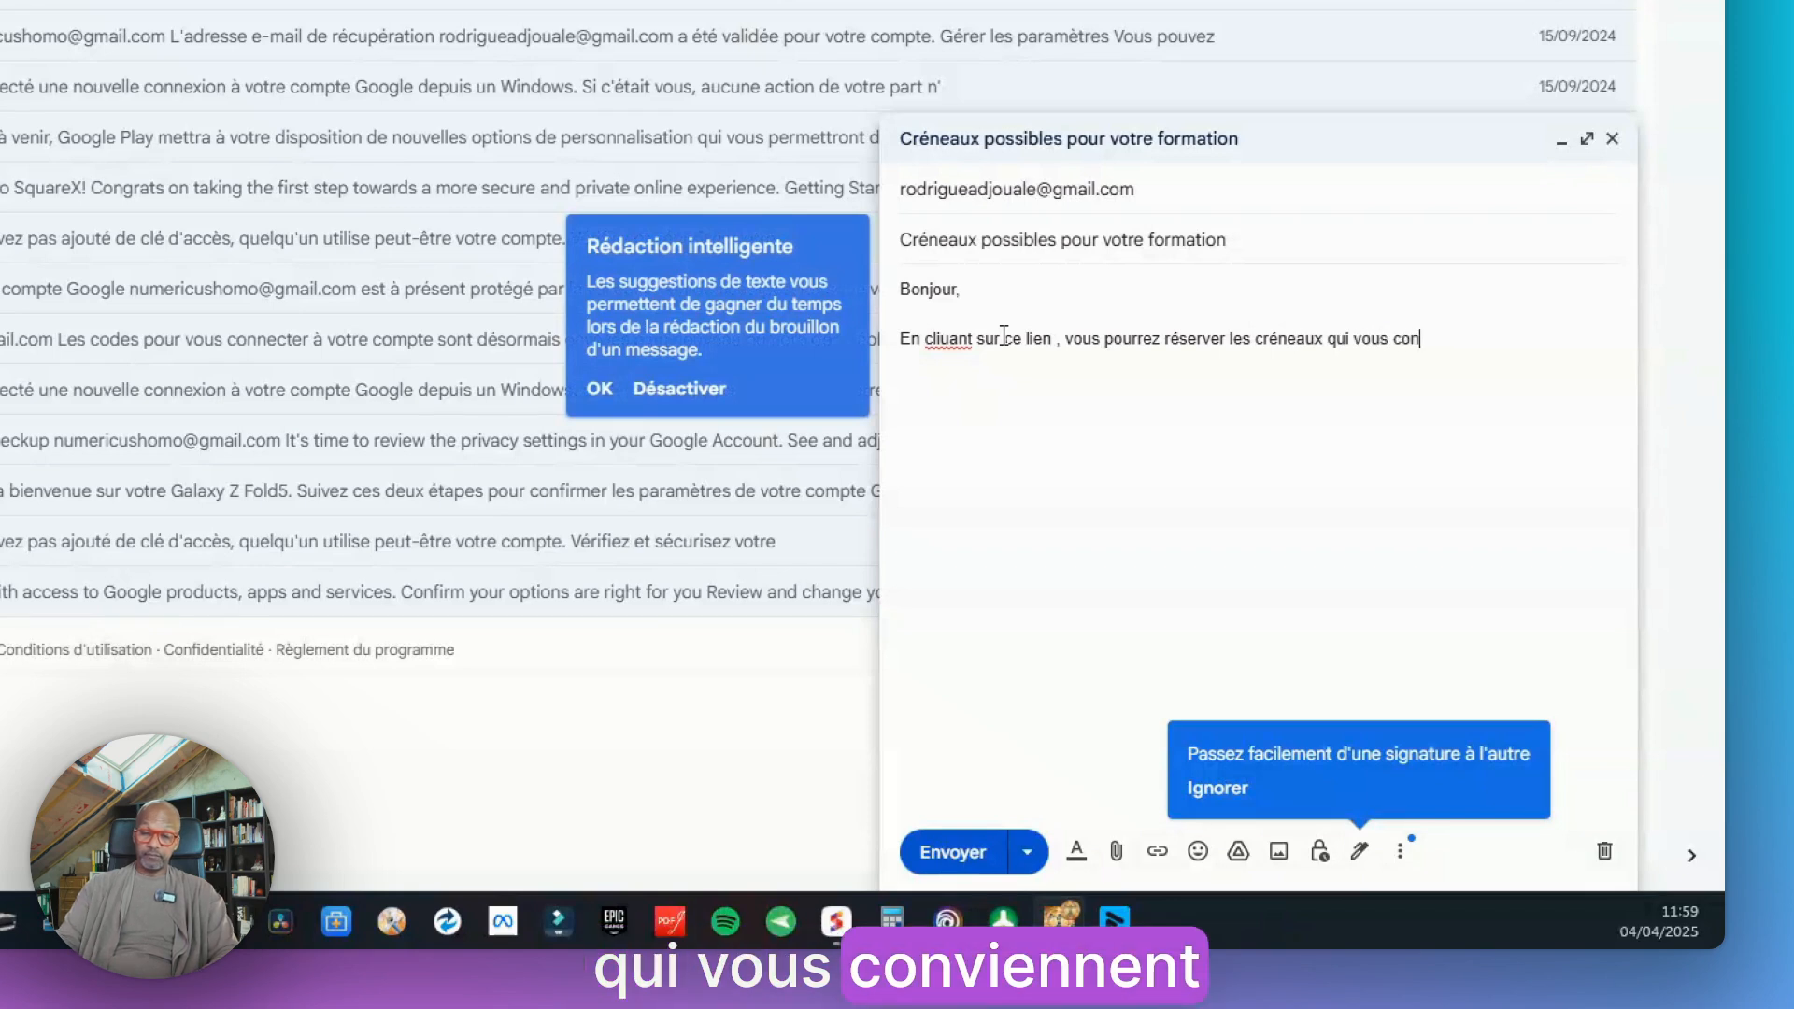
{"action": "type", "text": "viennent pour votre formation"}
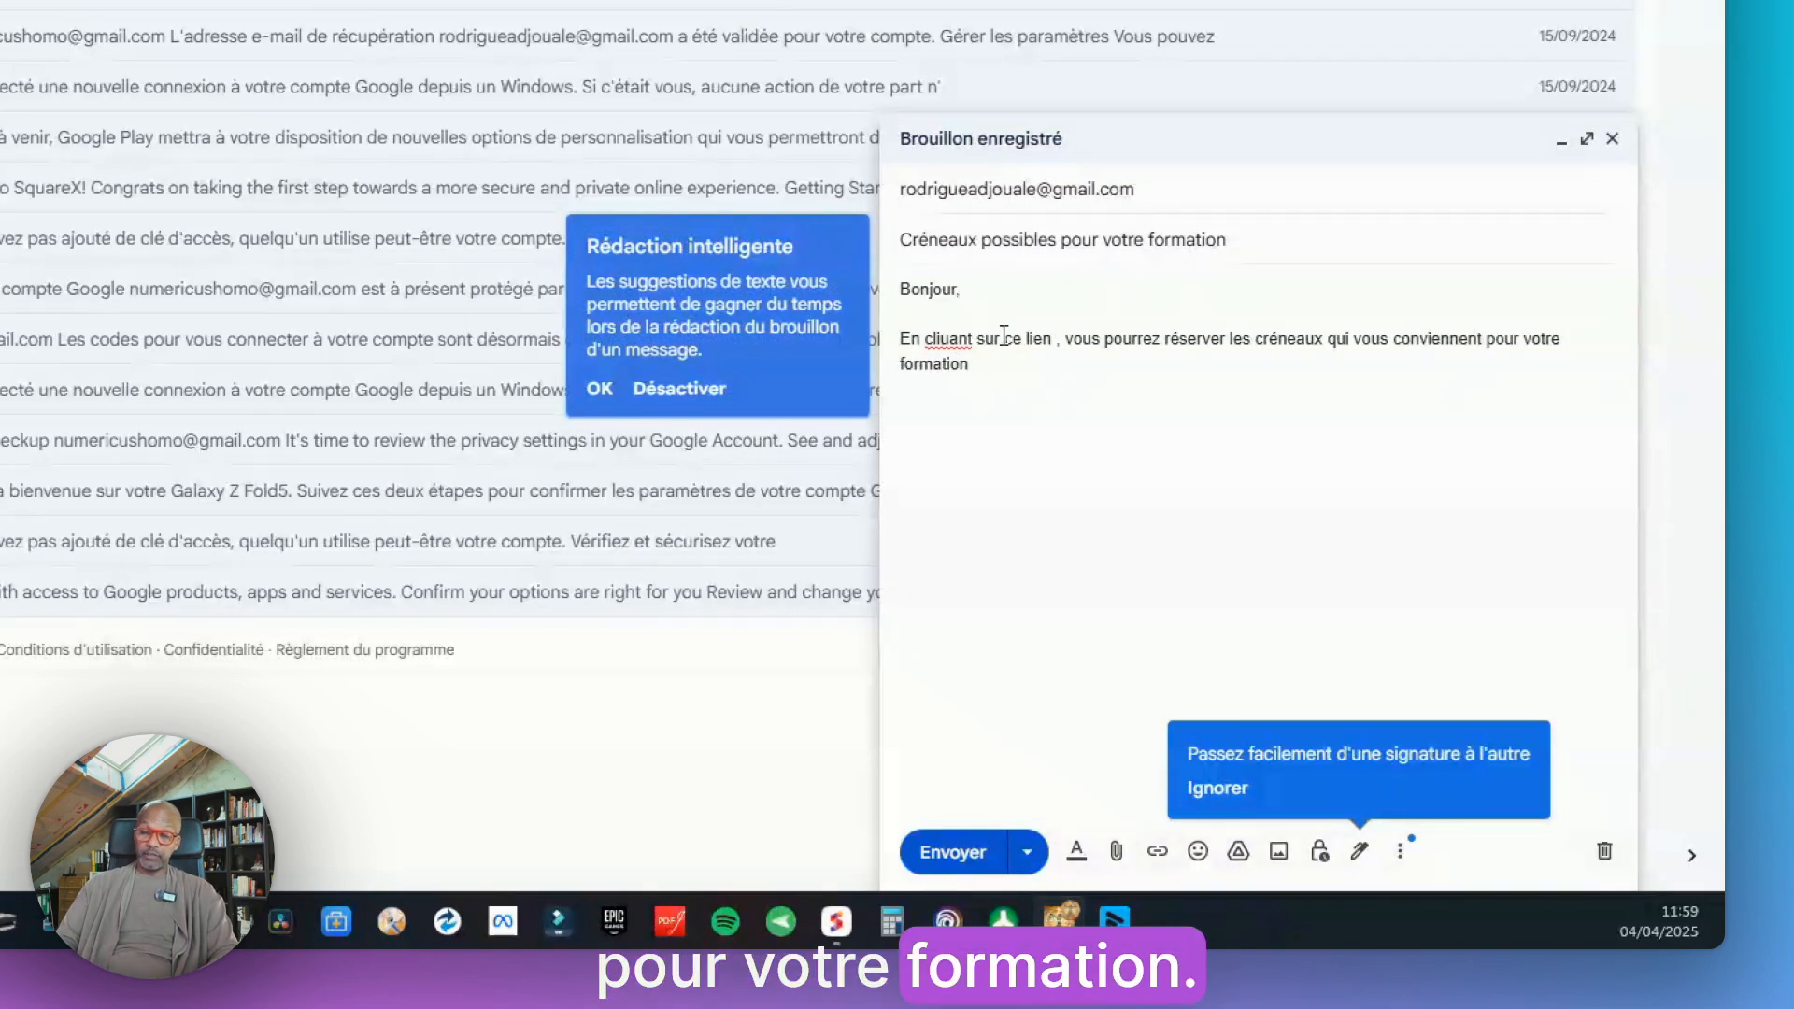
Add the closing 'Cordialement' with the sender's first name below the link, and send the message
{"action": "key", "text": "Return"}
{"action": "key", "text": "Return"}
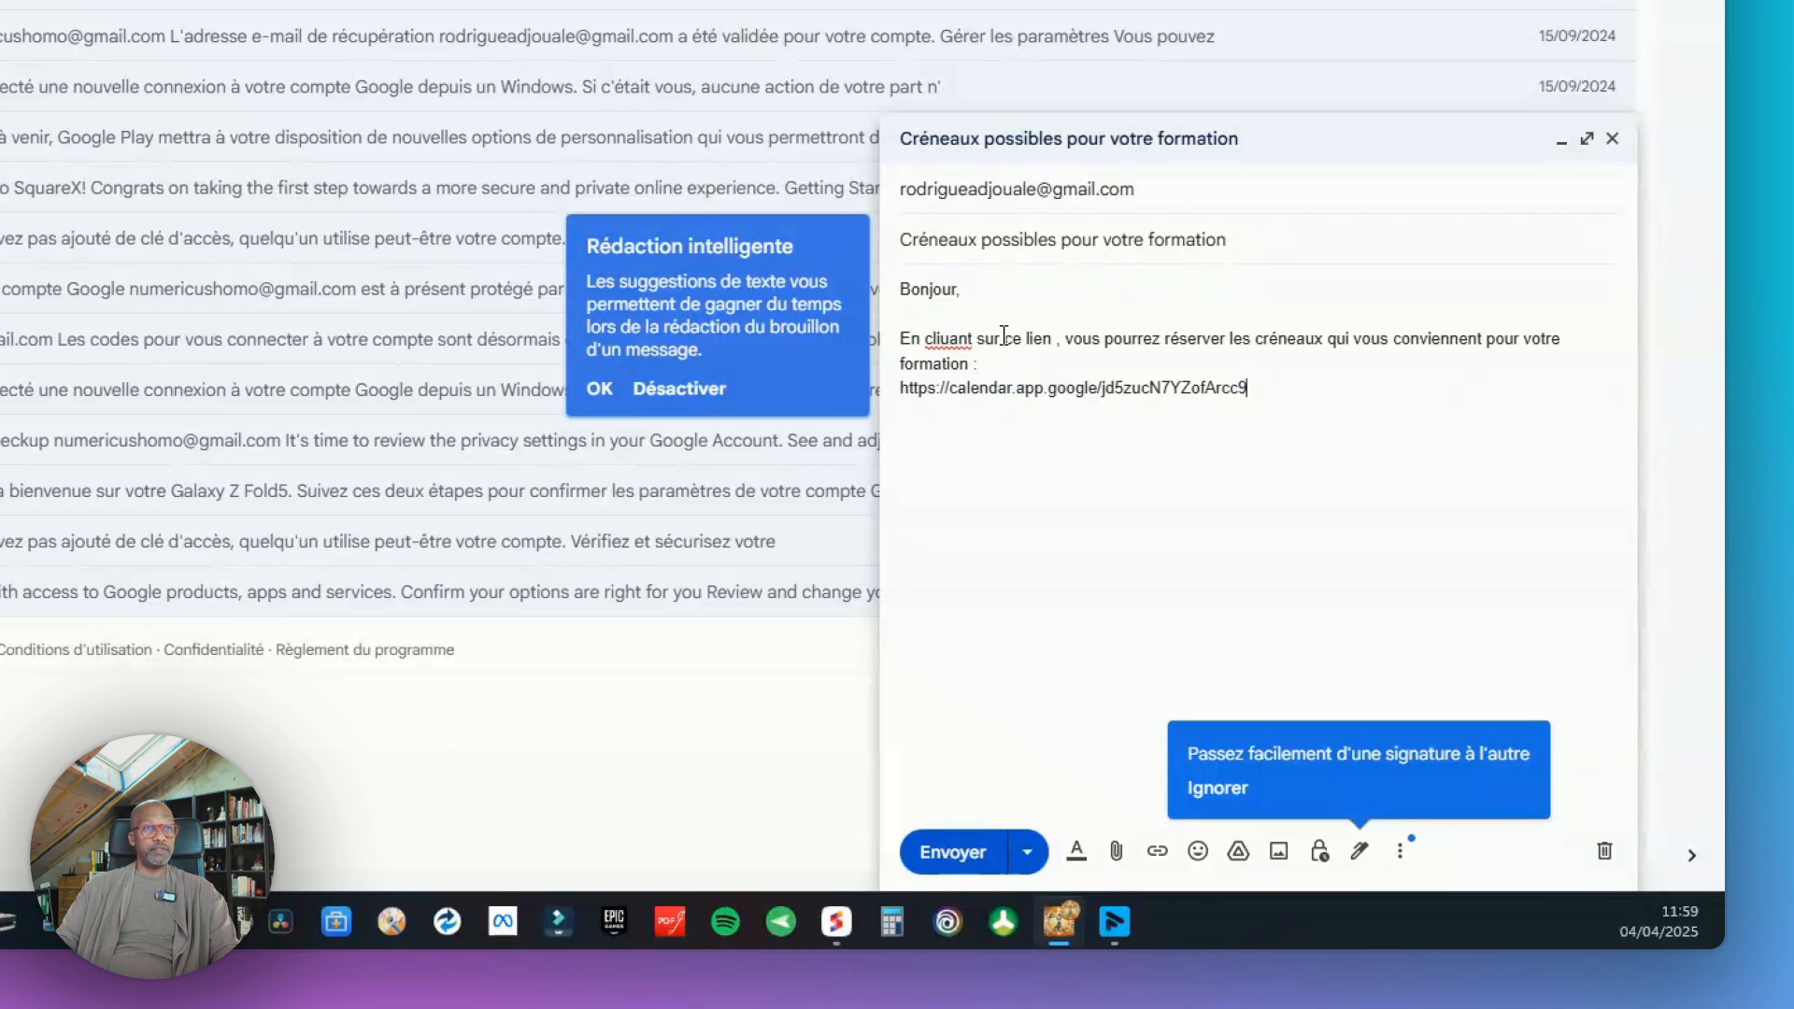
{"action": "type", "text": "Cordialement"}
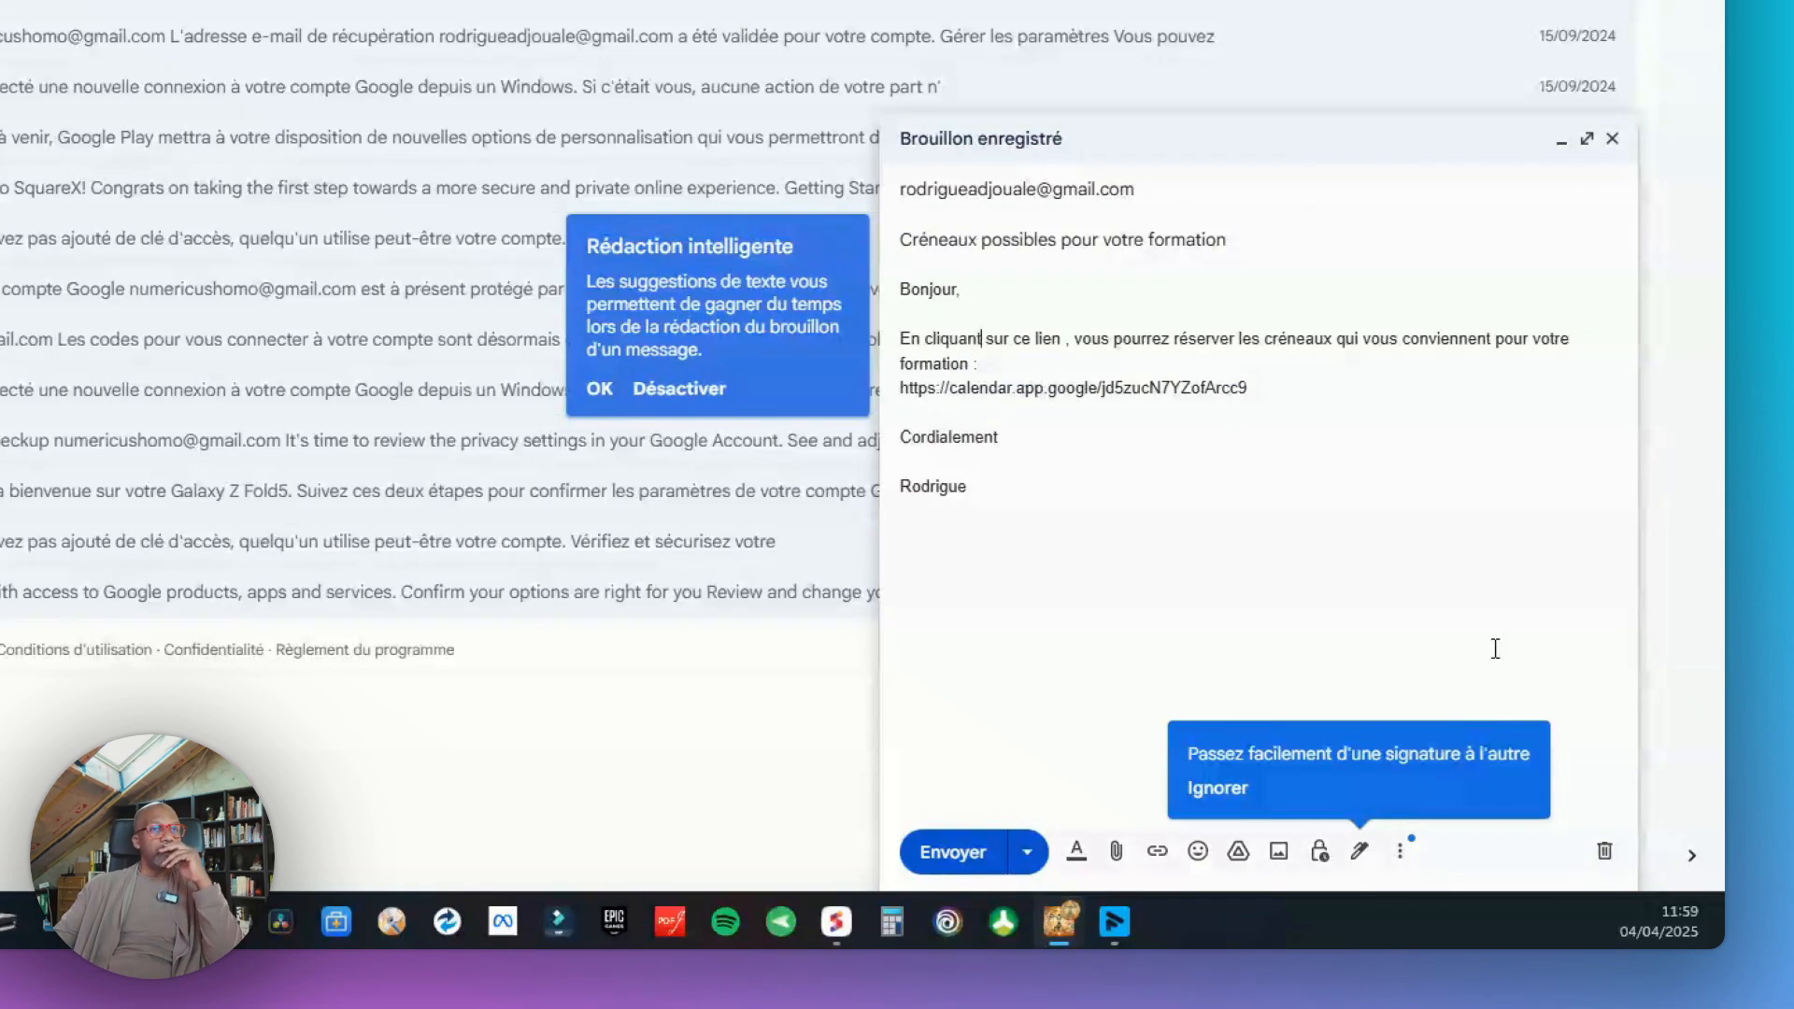
{"action": "left_click", "coordinate": [978, 867]}
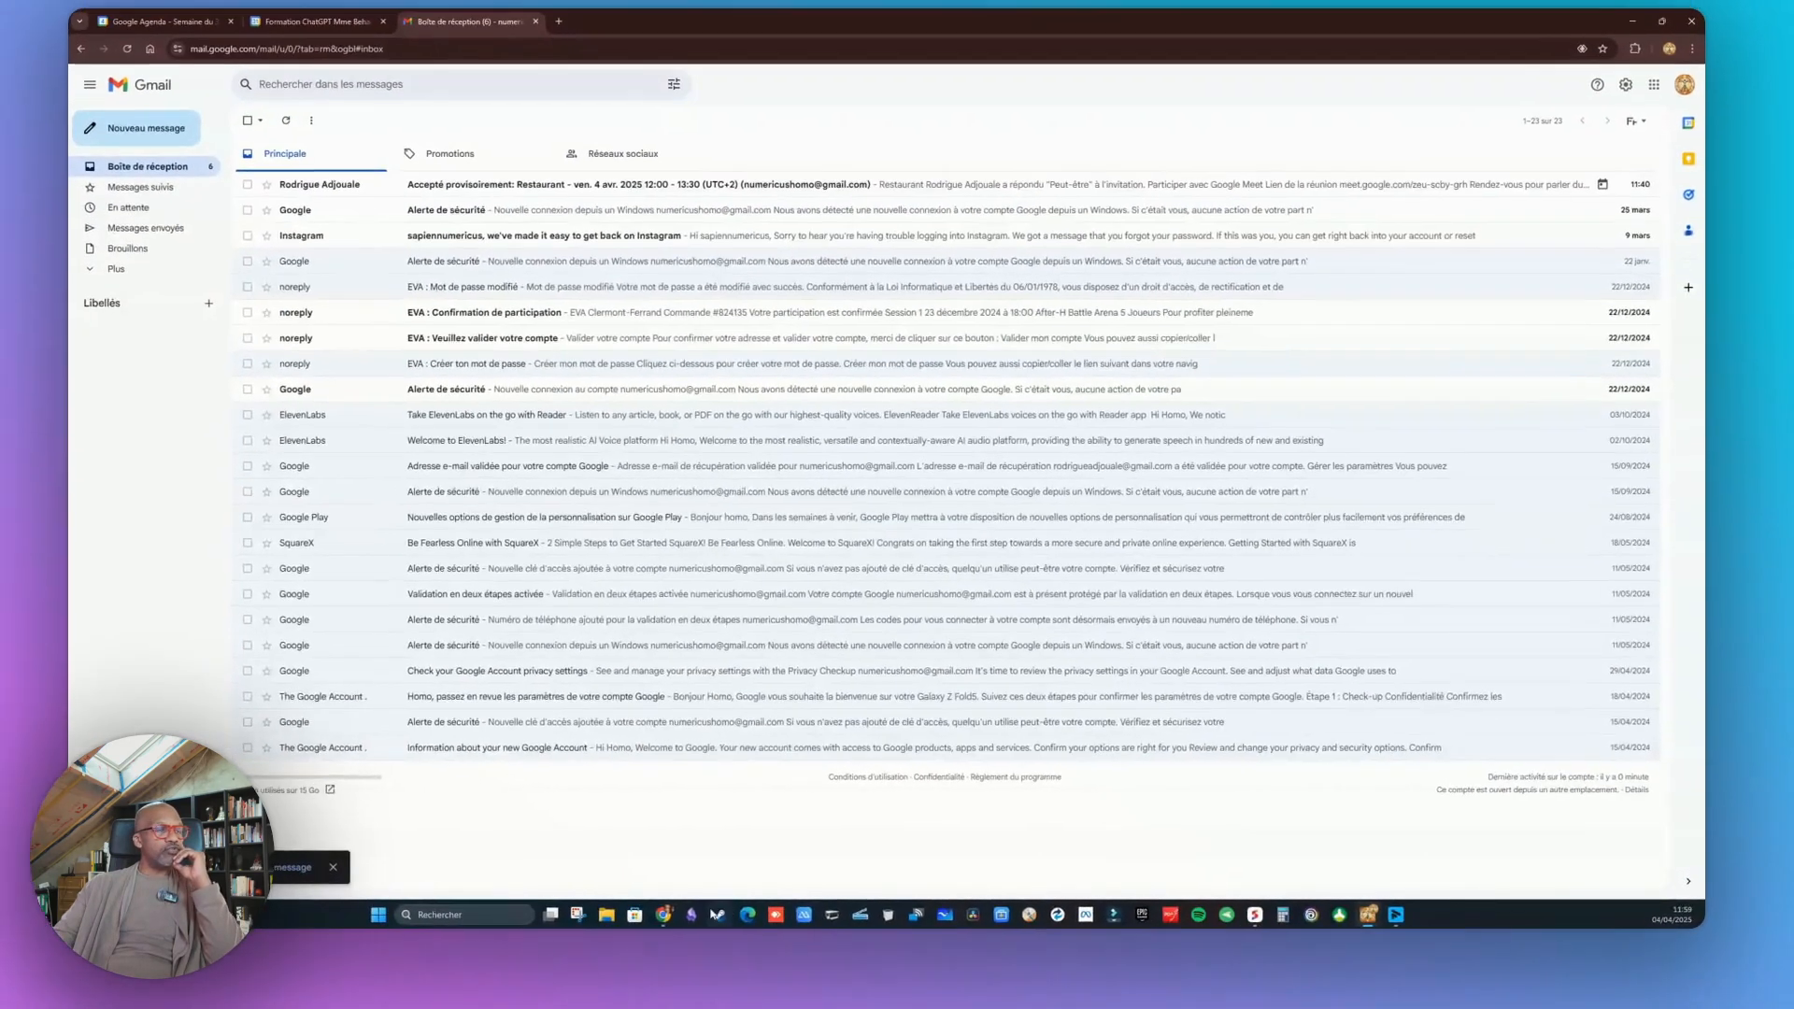
Switch to the client's inbox, open the received training-slots e-mail and follow its booking link
{"action": "mouse_move", "coordinate": [676, 918]}
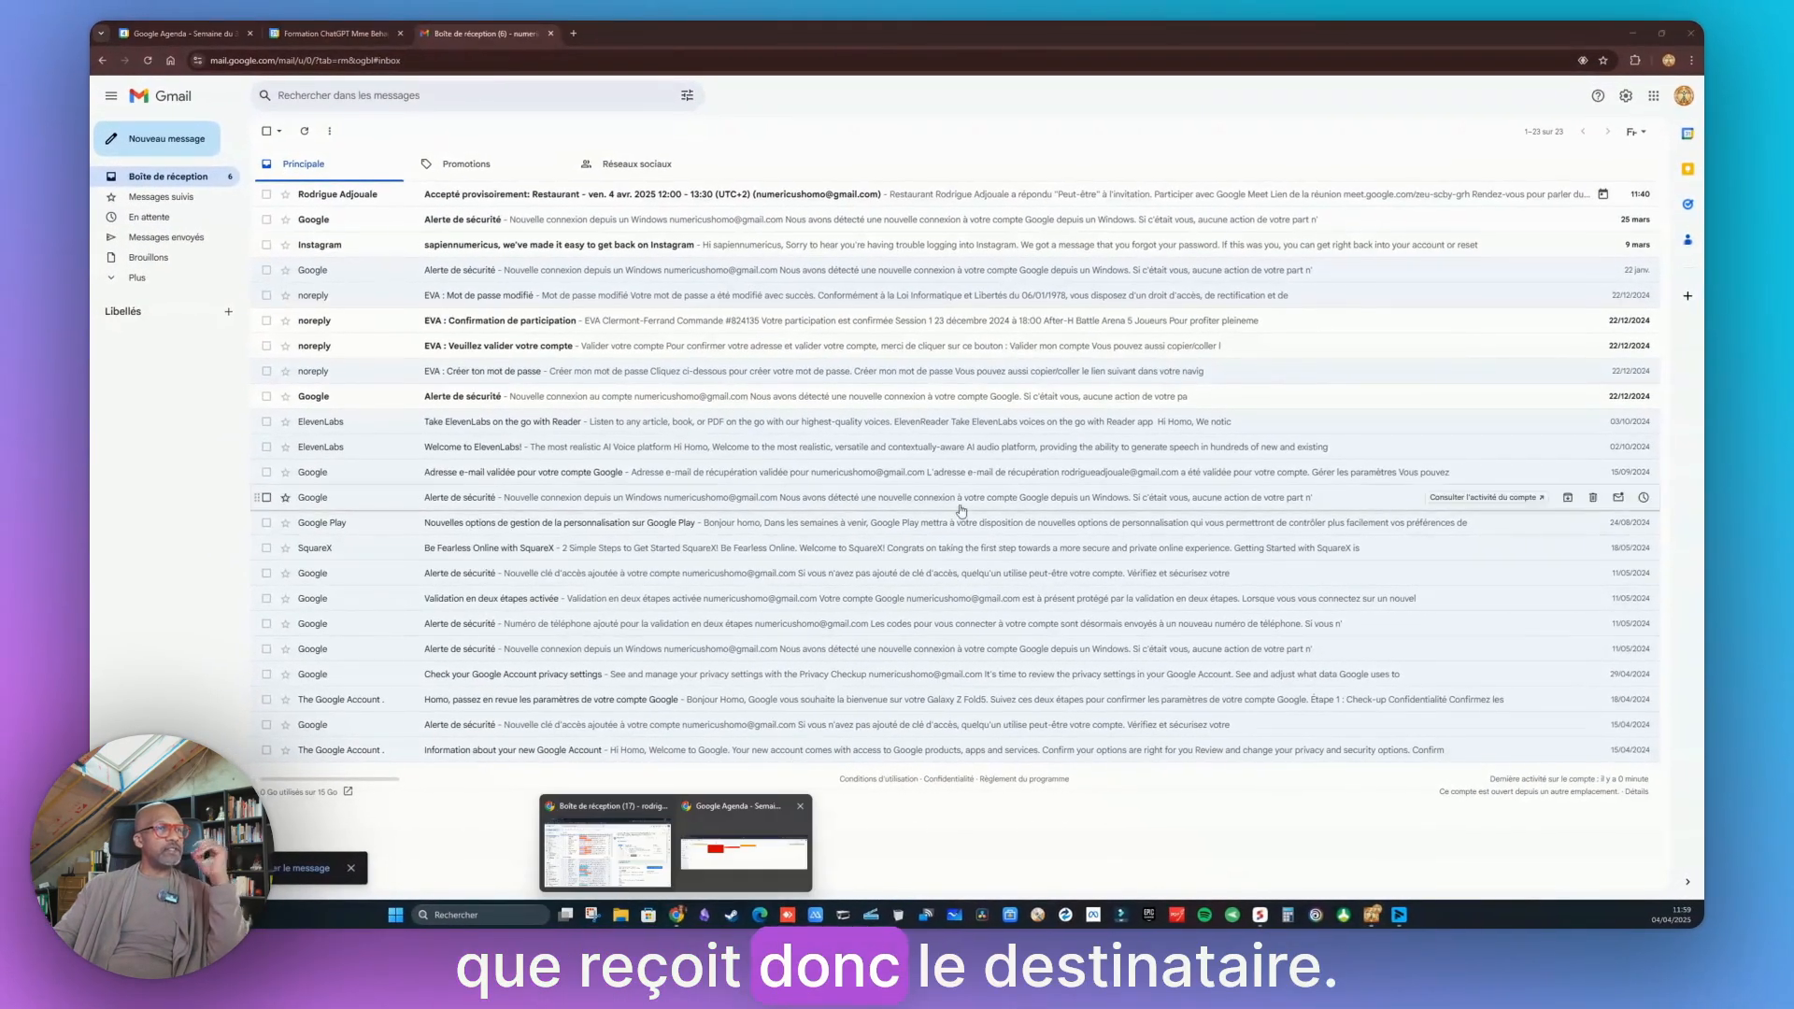
{"action": "left_click", "coordinate": [623, 852]}
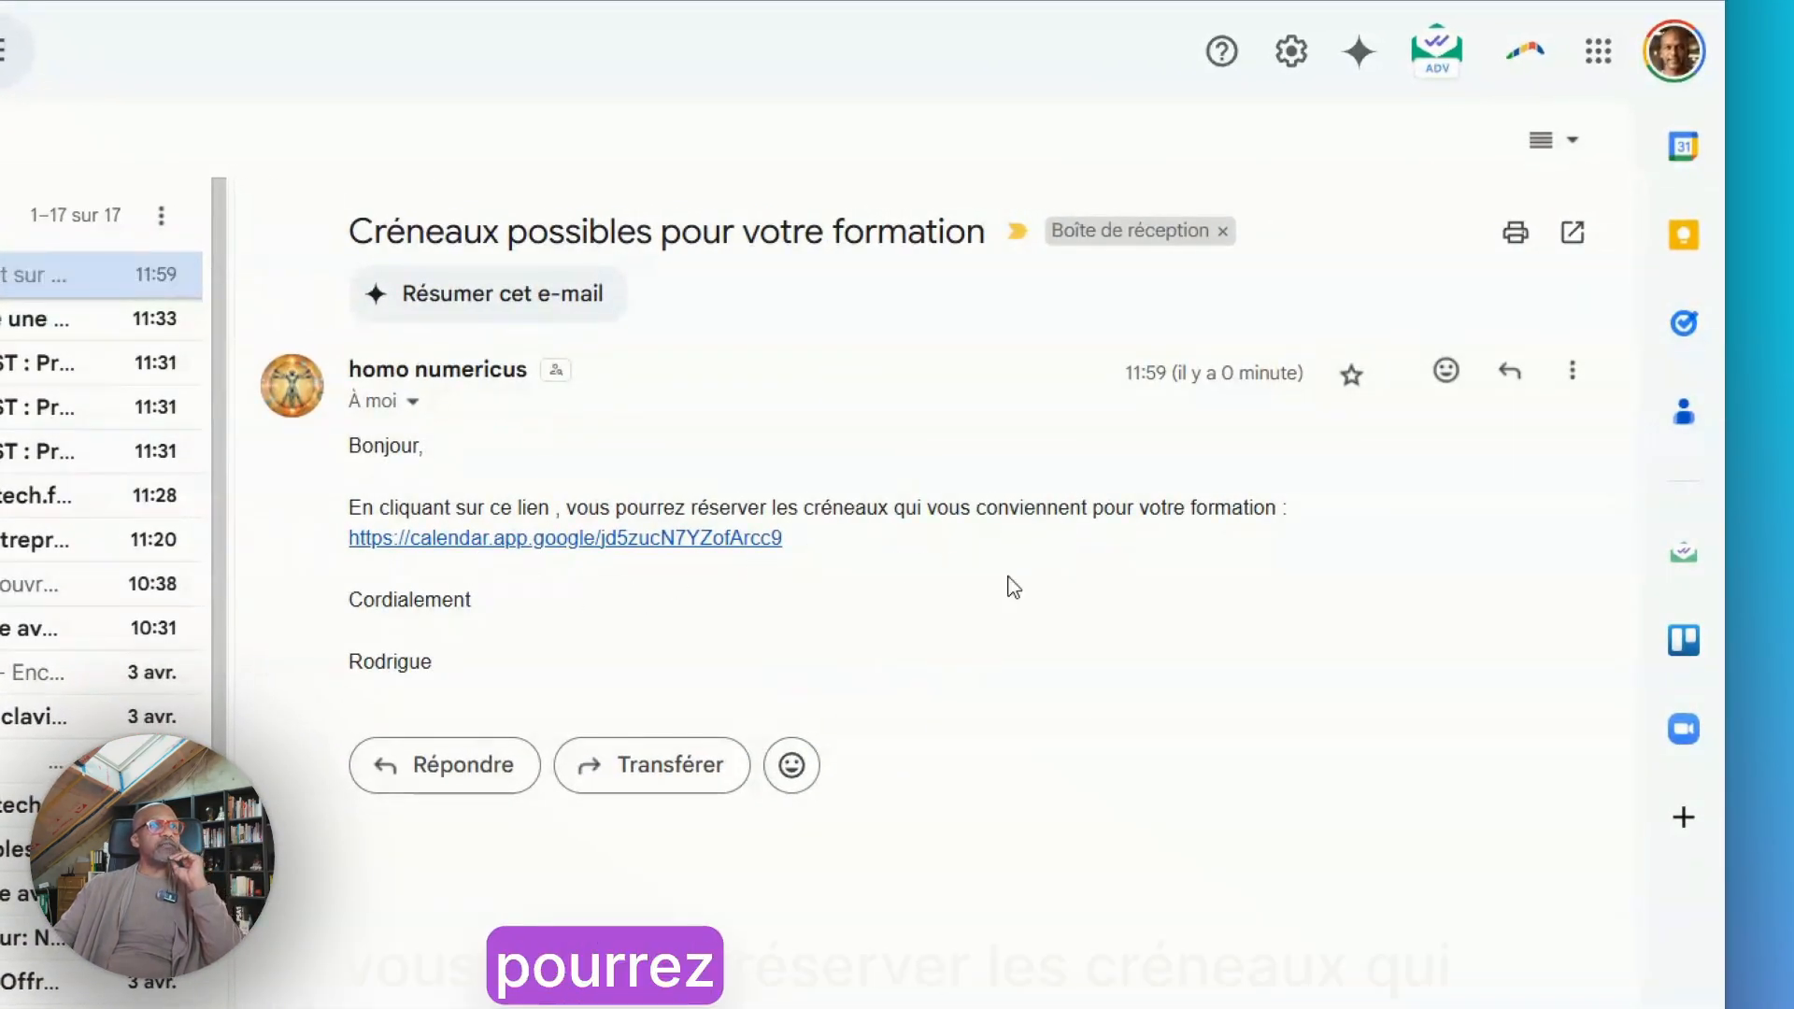
{"action": "left_click", "coordinate": [473, 540]}
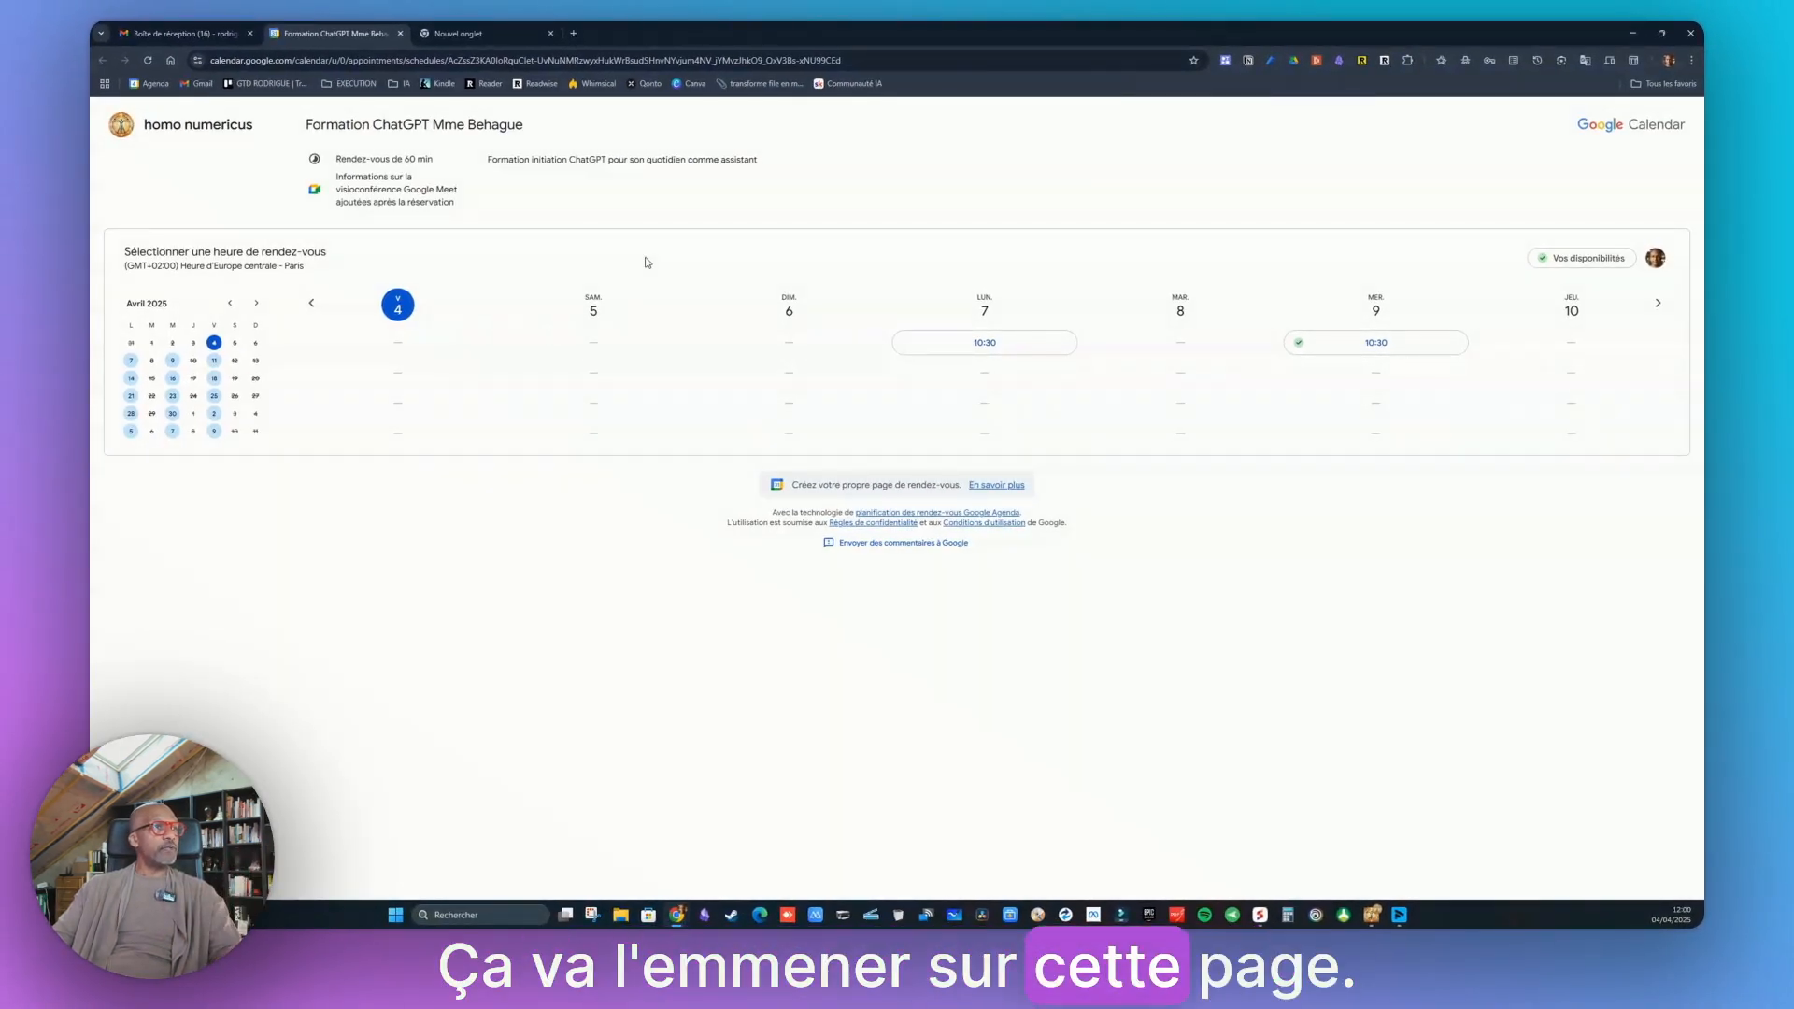
Book the Monday 7 April 10:30 slot, adding the client's phone number, and close the confirmation
{"action": "left_click", "coordinate": [998, 346]}
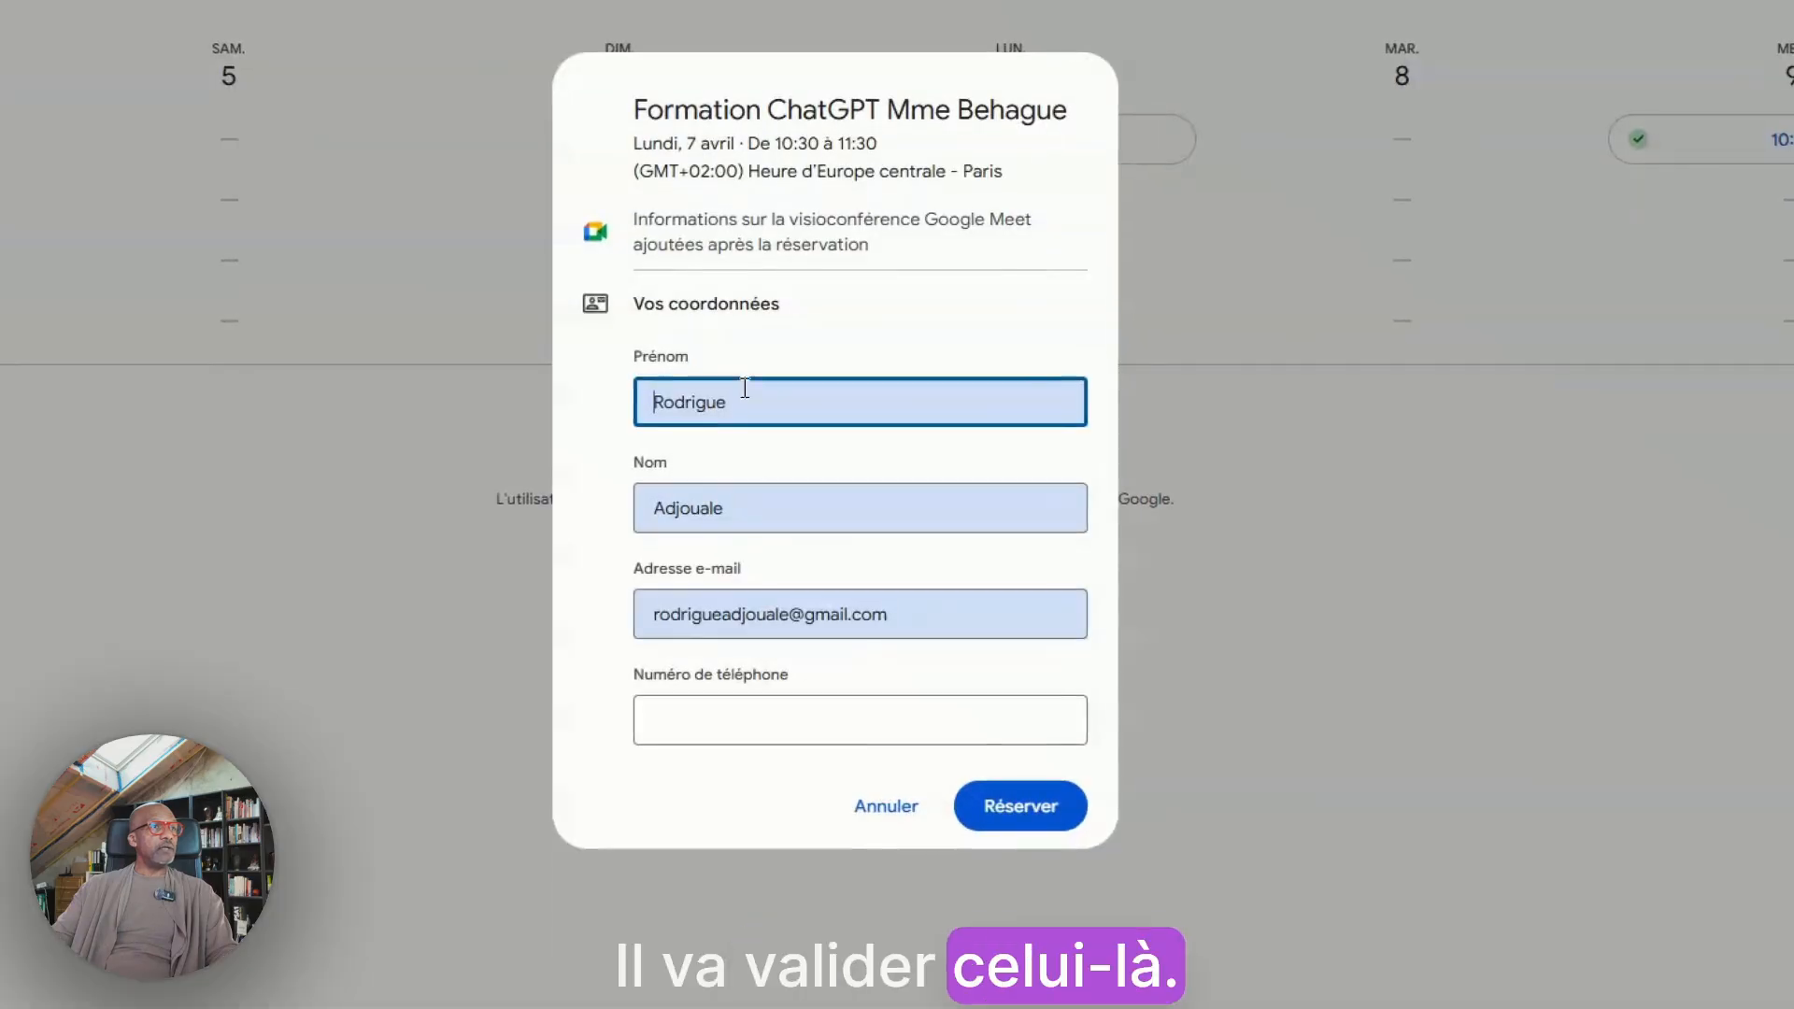
{"action": "left_click", "coordinate": [709, 721]}
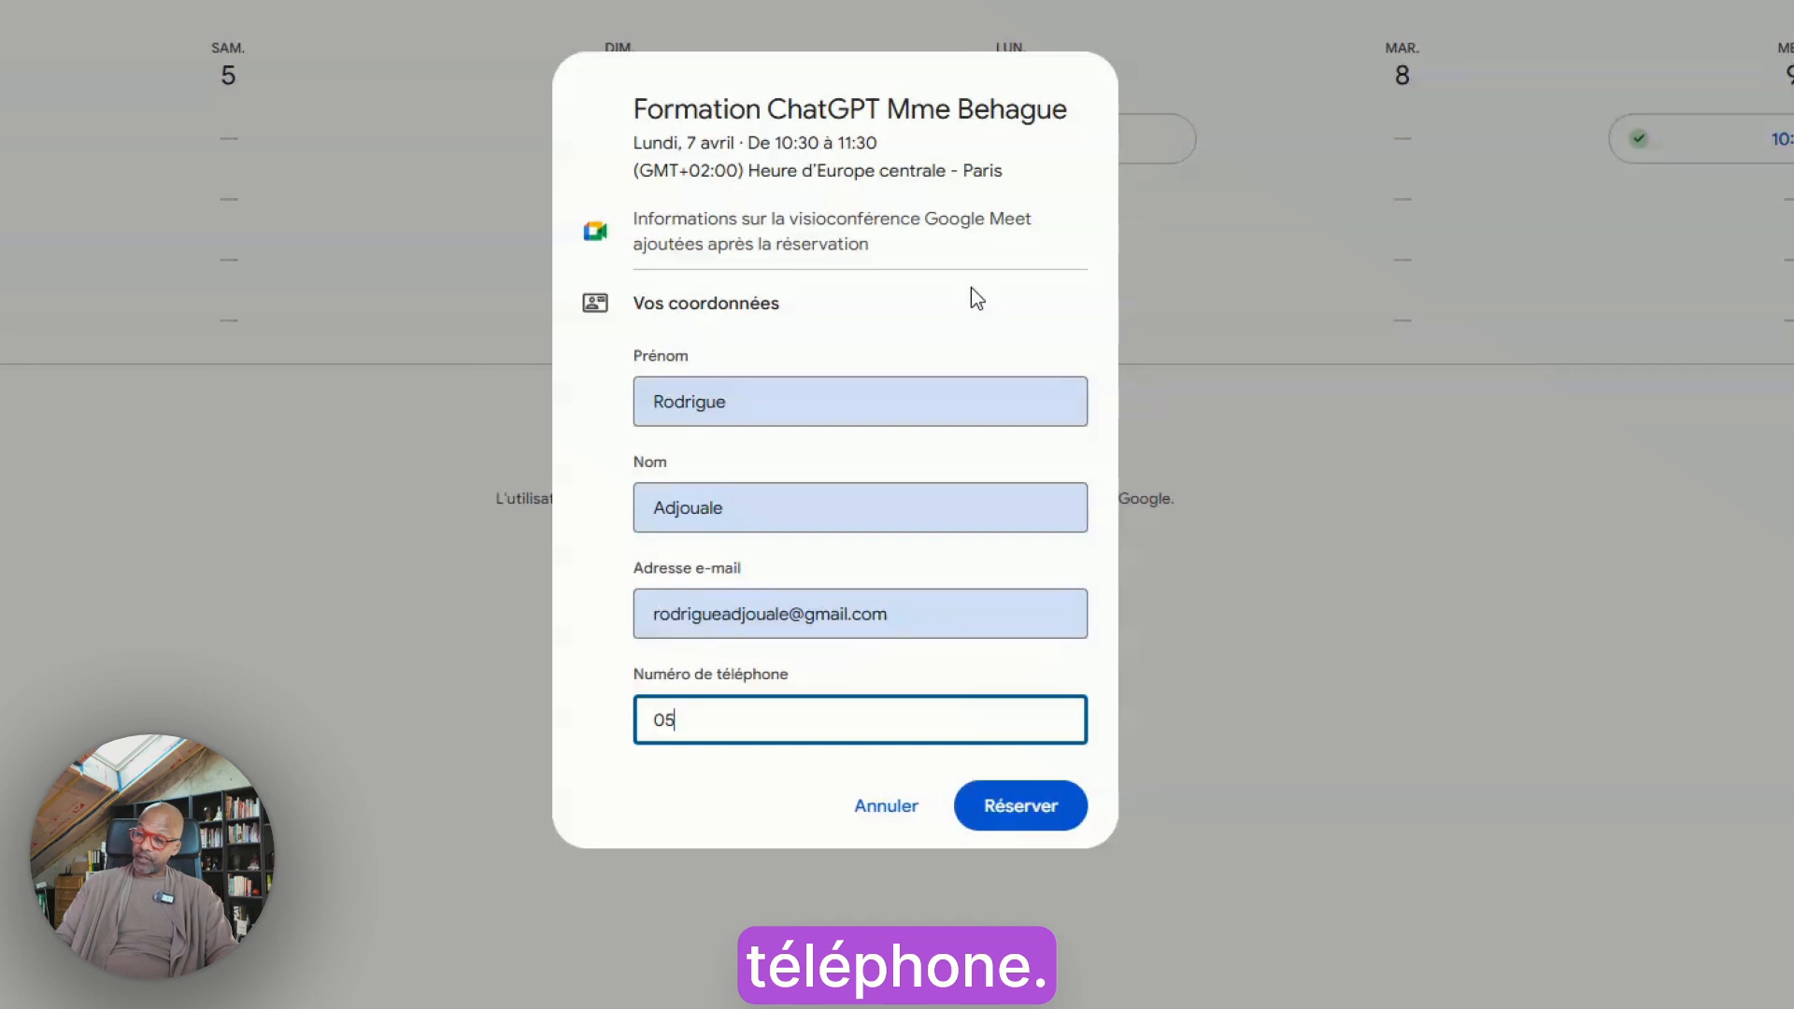
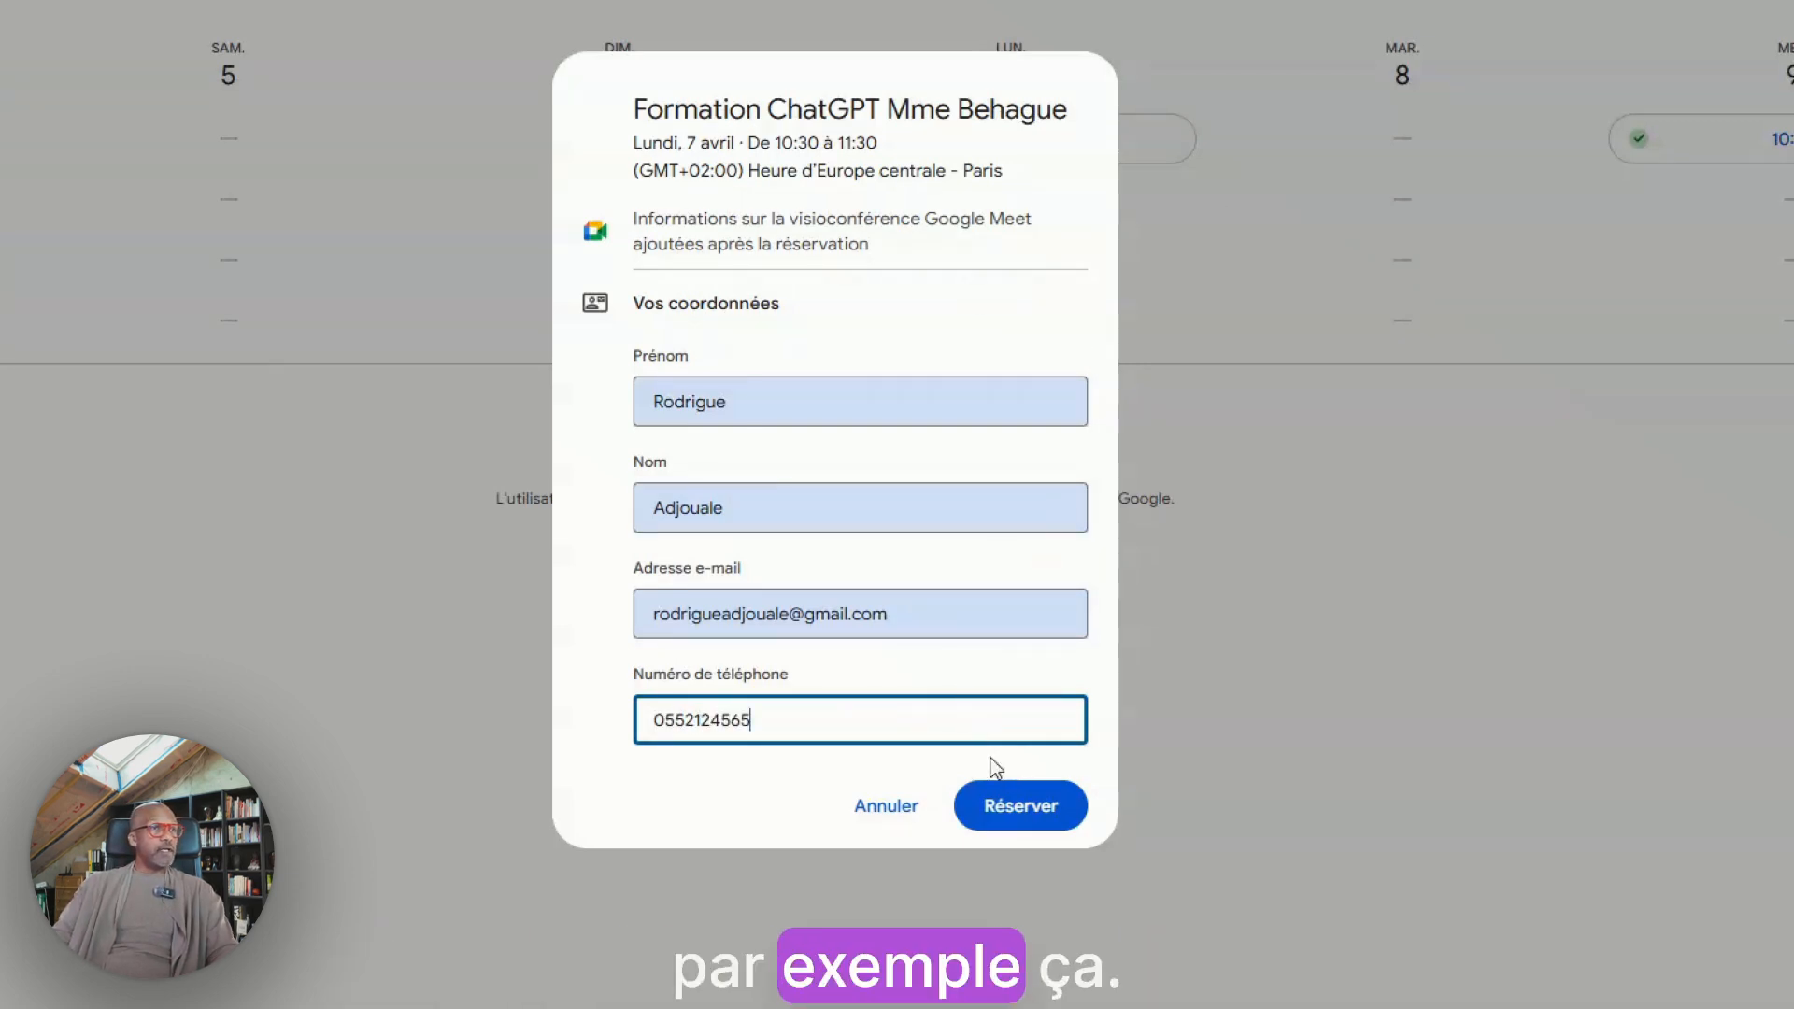
{"action": "left_click", "coordinate": [1022, 809]}
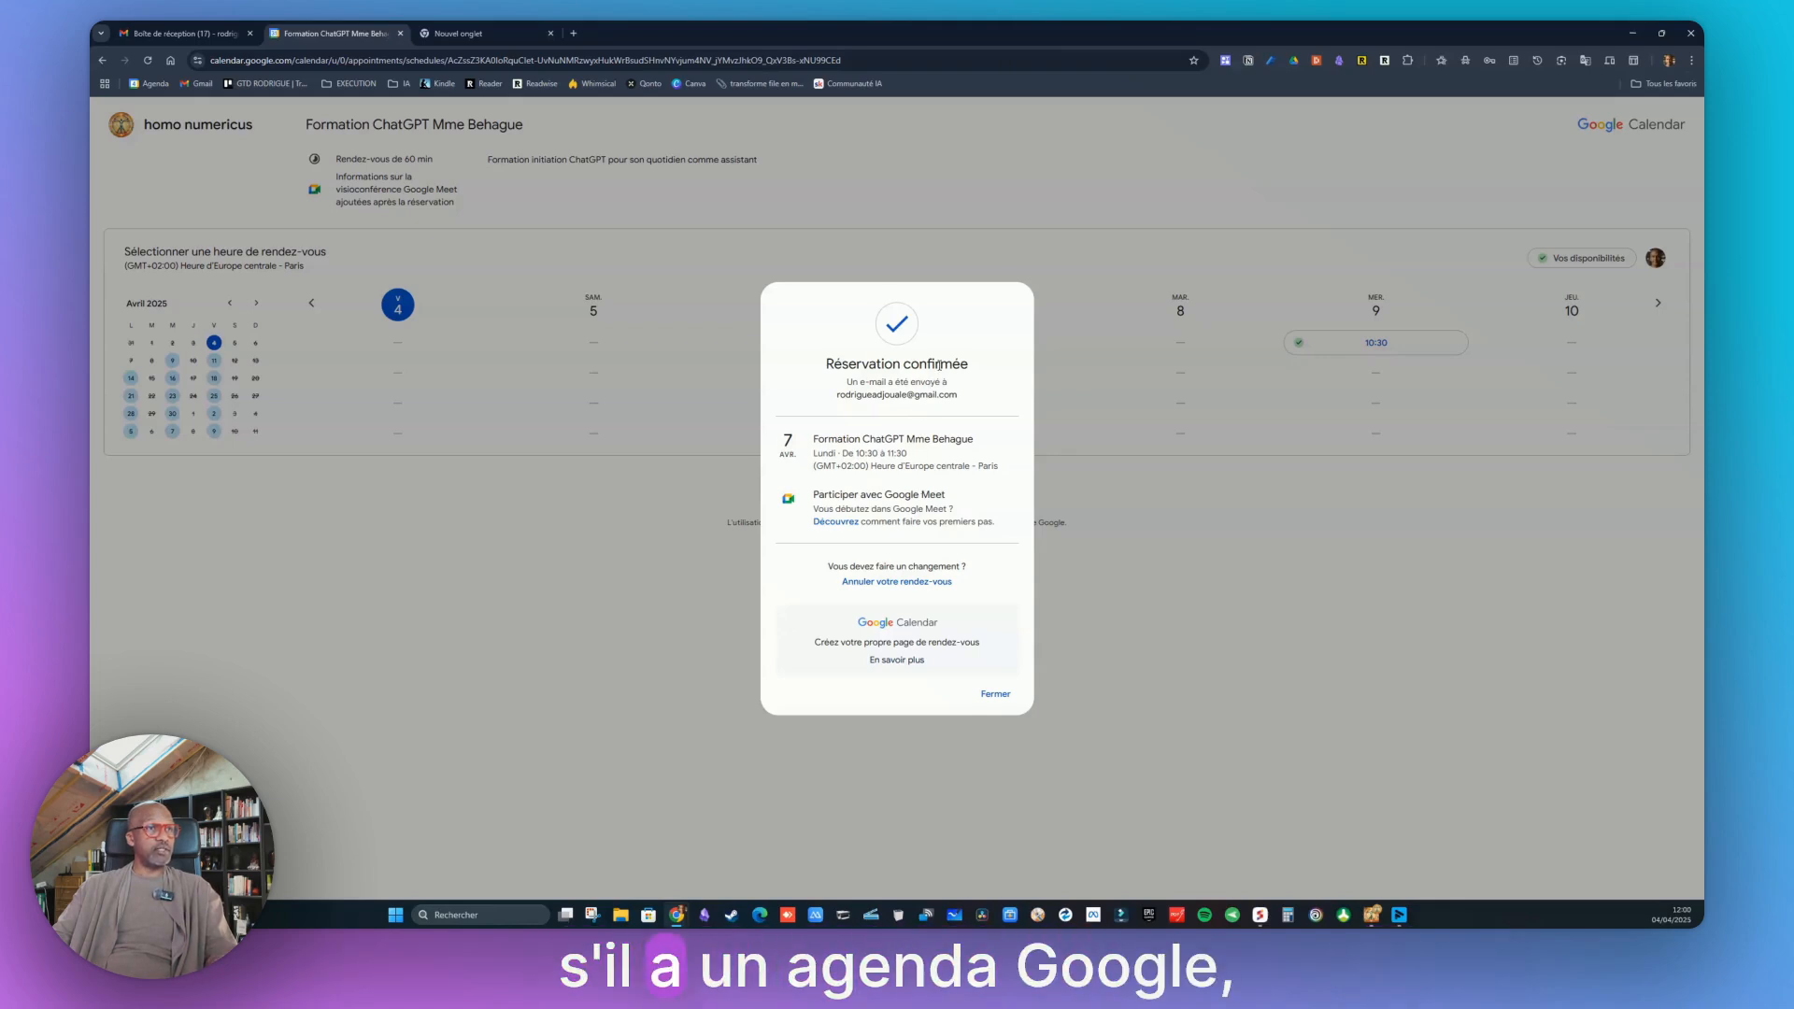
{"action": "left_click", "coordinate": [993, 695]}
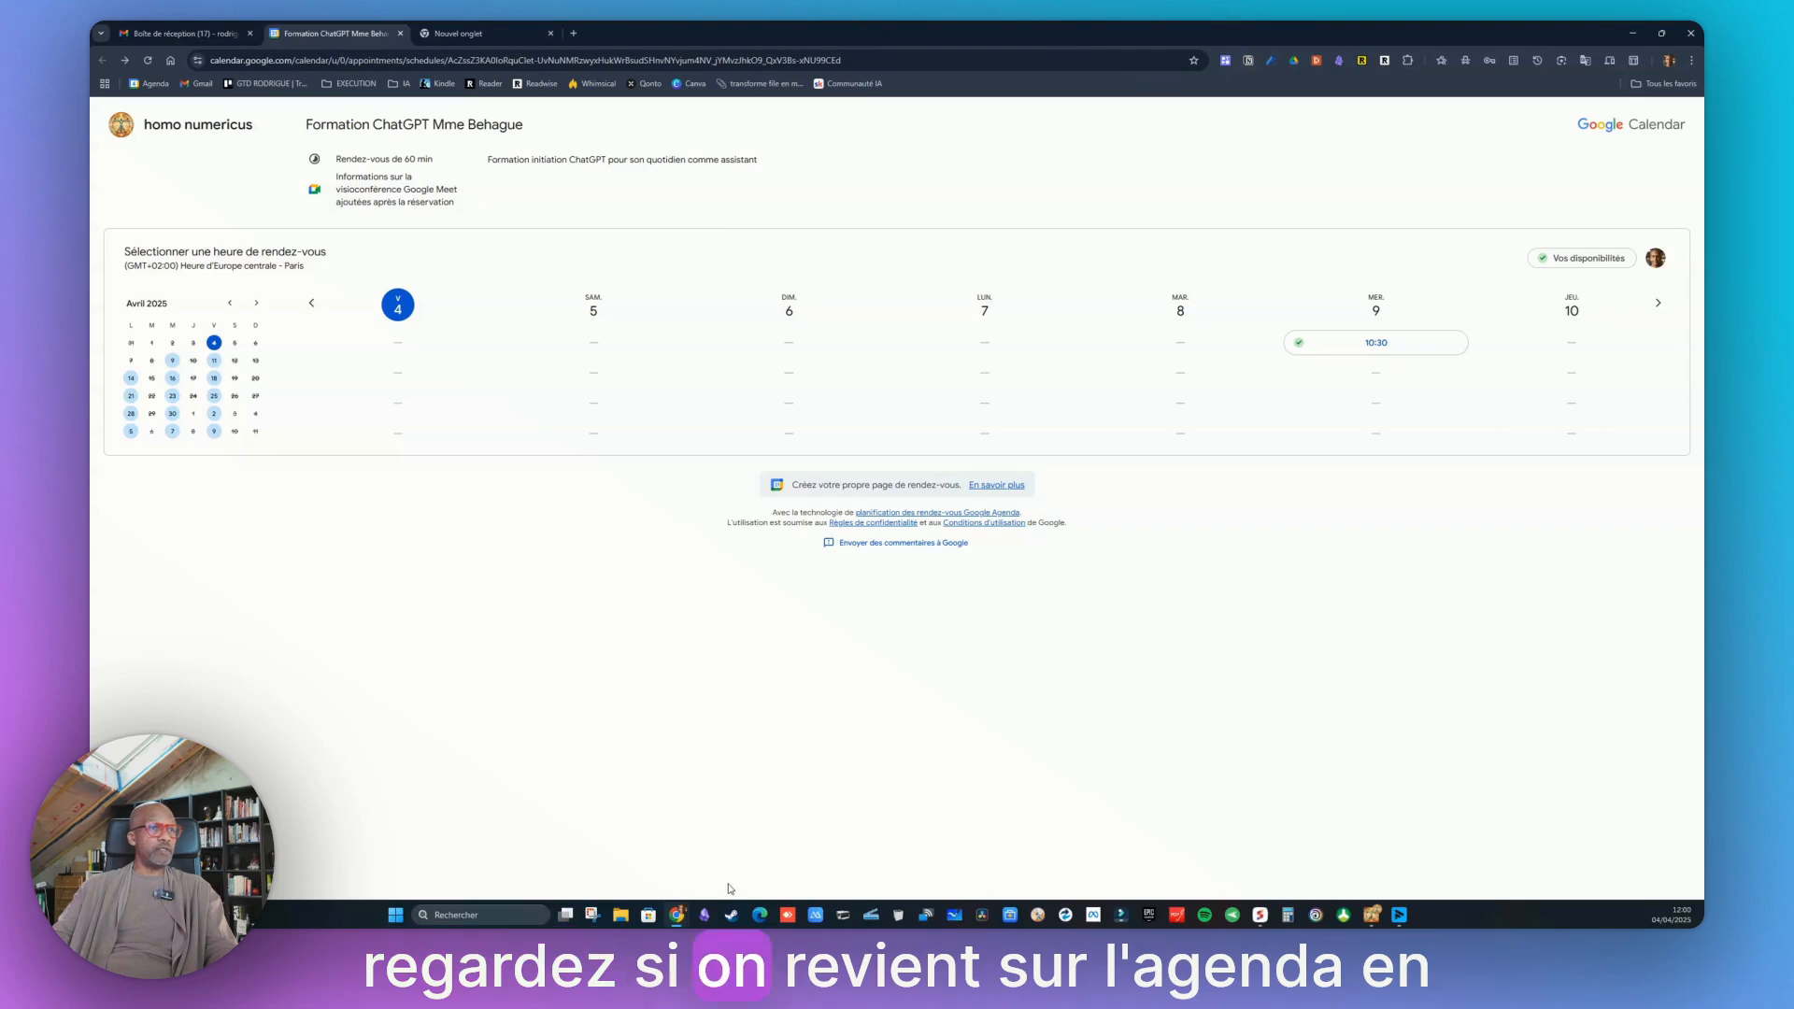
Review the organizer's inbox, booking page and calendar week for the new reservation
{"action": "left_click", "coordinate": [1370, 906]}
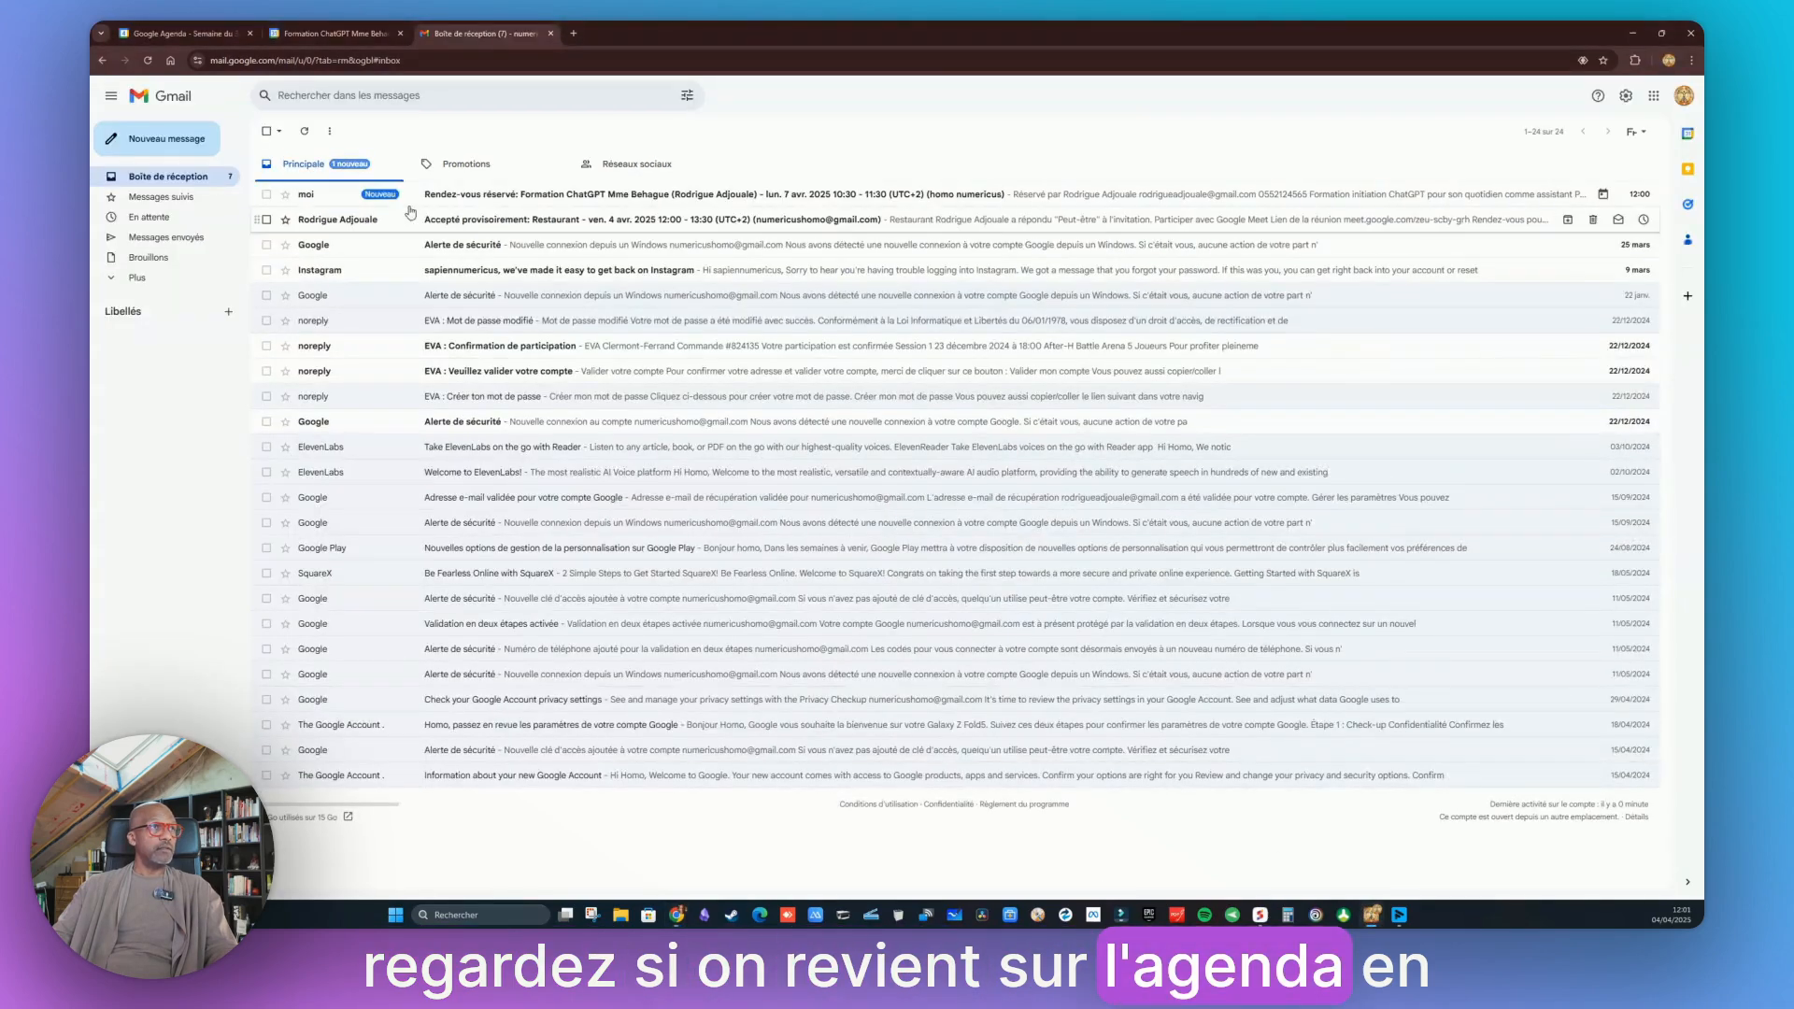
{"action": "left_click", "coordinate": [342, 35]}
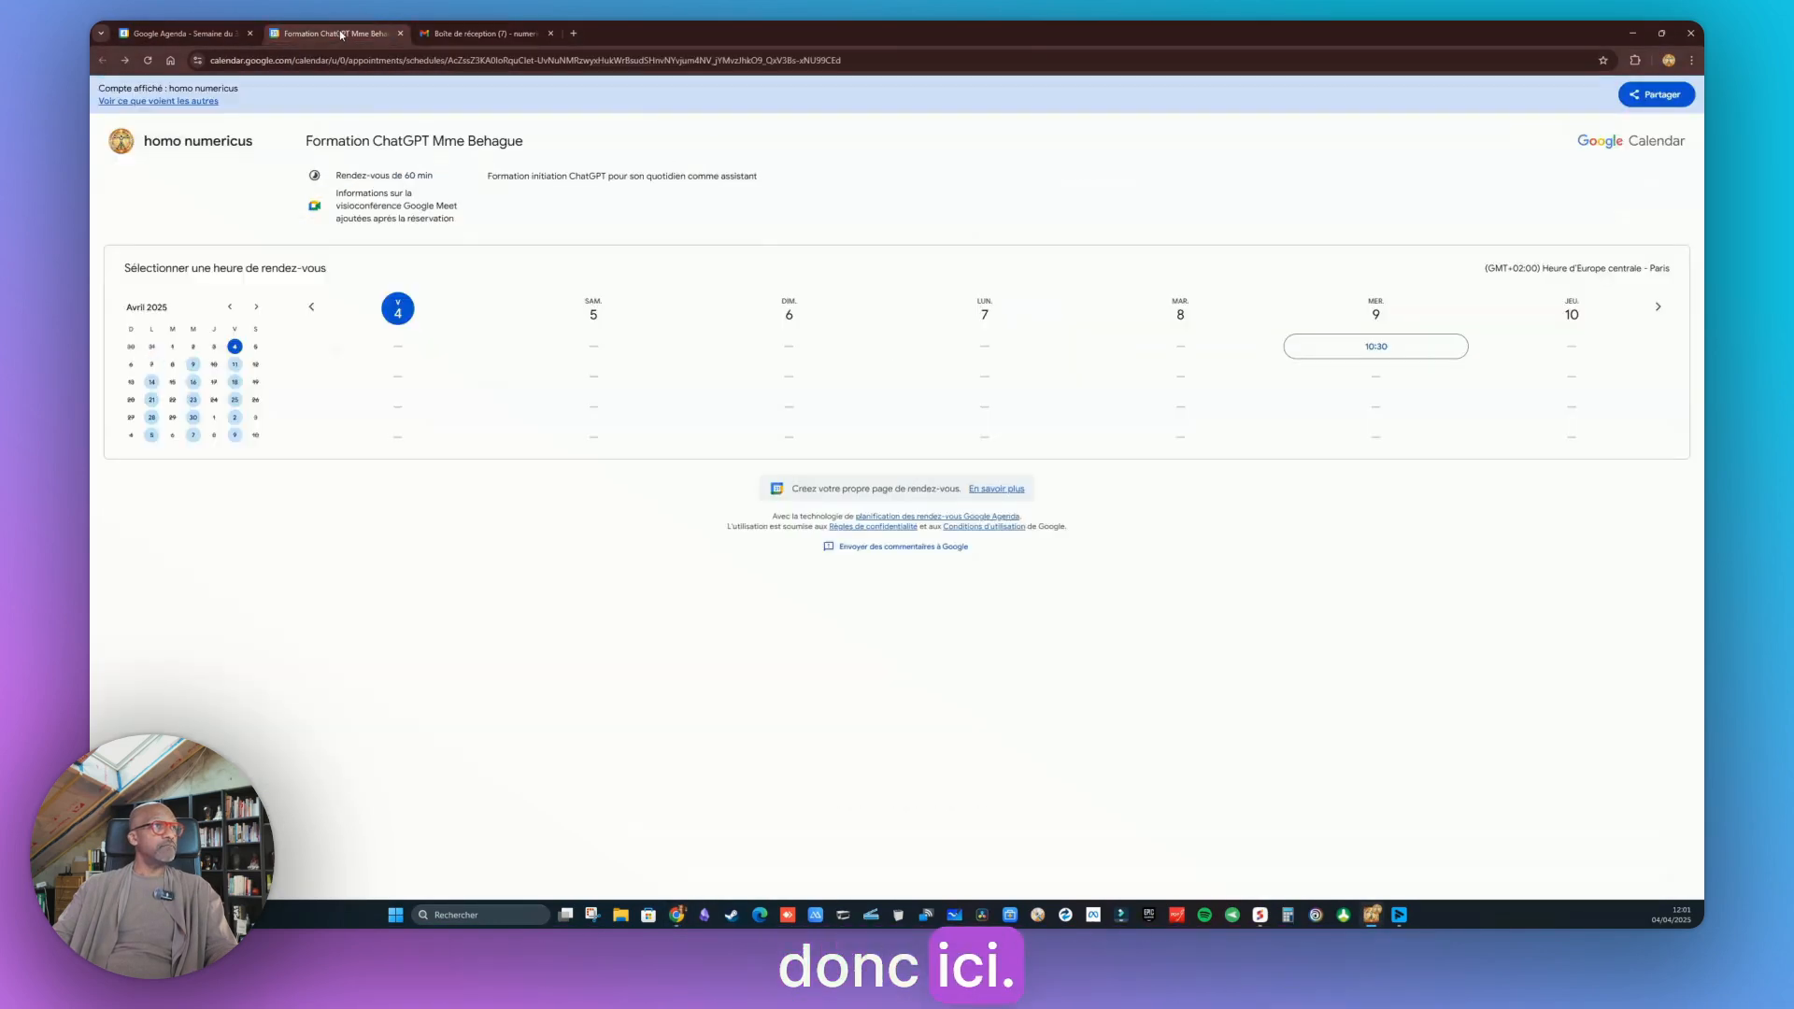
{"action": "left_click", "coordinate": [193, 29]}
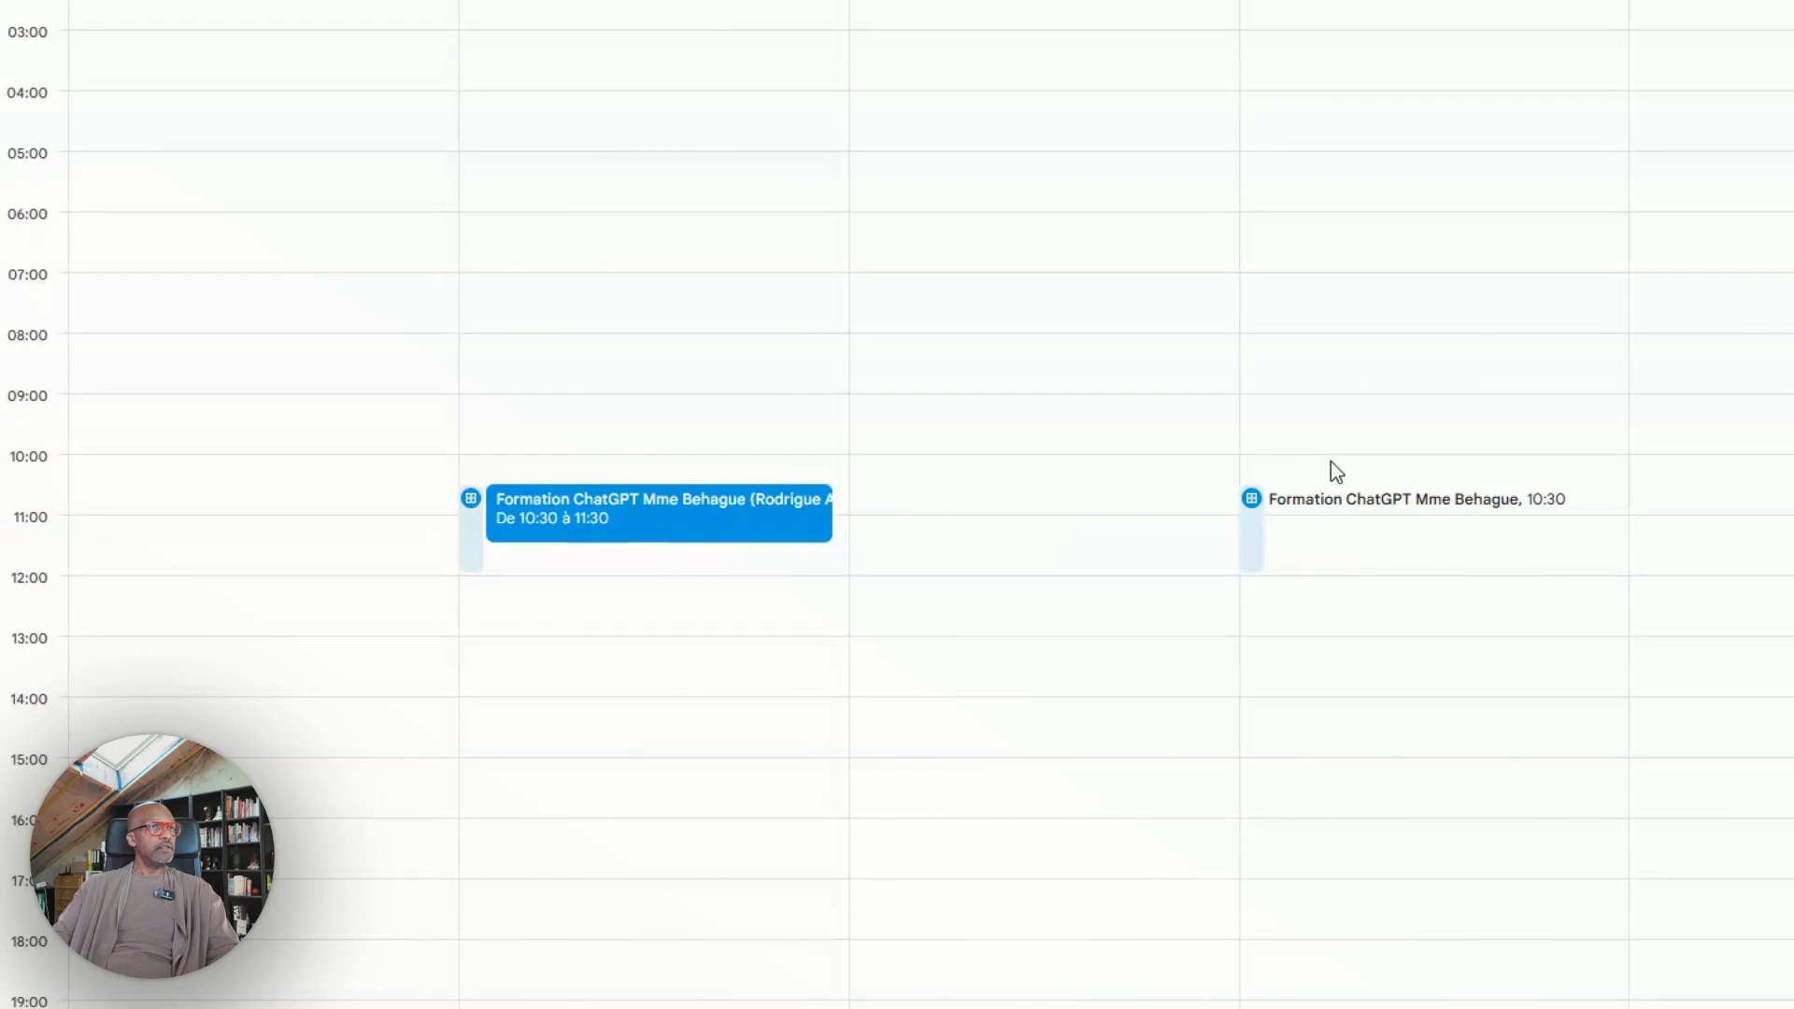
{"action": "left_click", "coordinate": [1502, 509]}
{"action": "left_click", "coordinate": [1416, 248]}
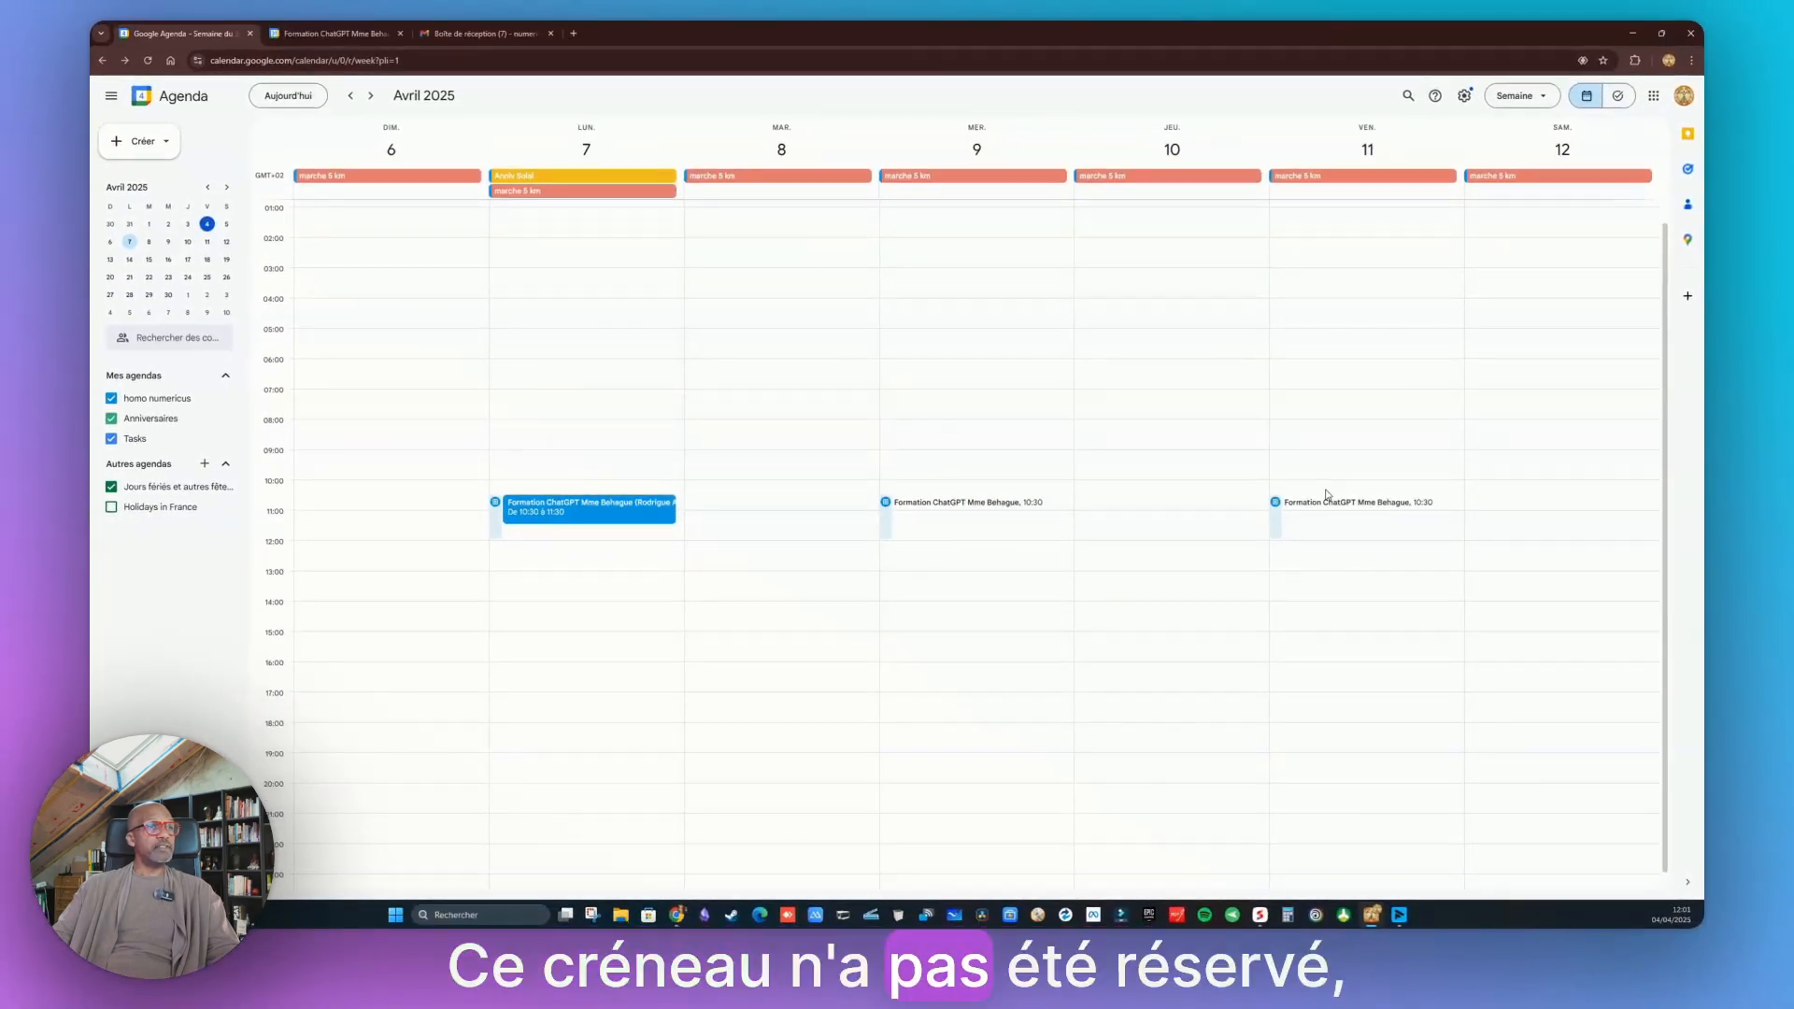
Open the details of the booked 7 April ChatGPT training event, then close them
{"action": "left_click", "coordinate": [566, 515]}
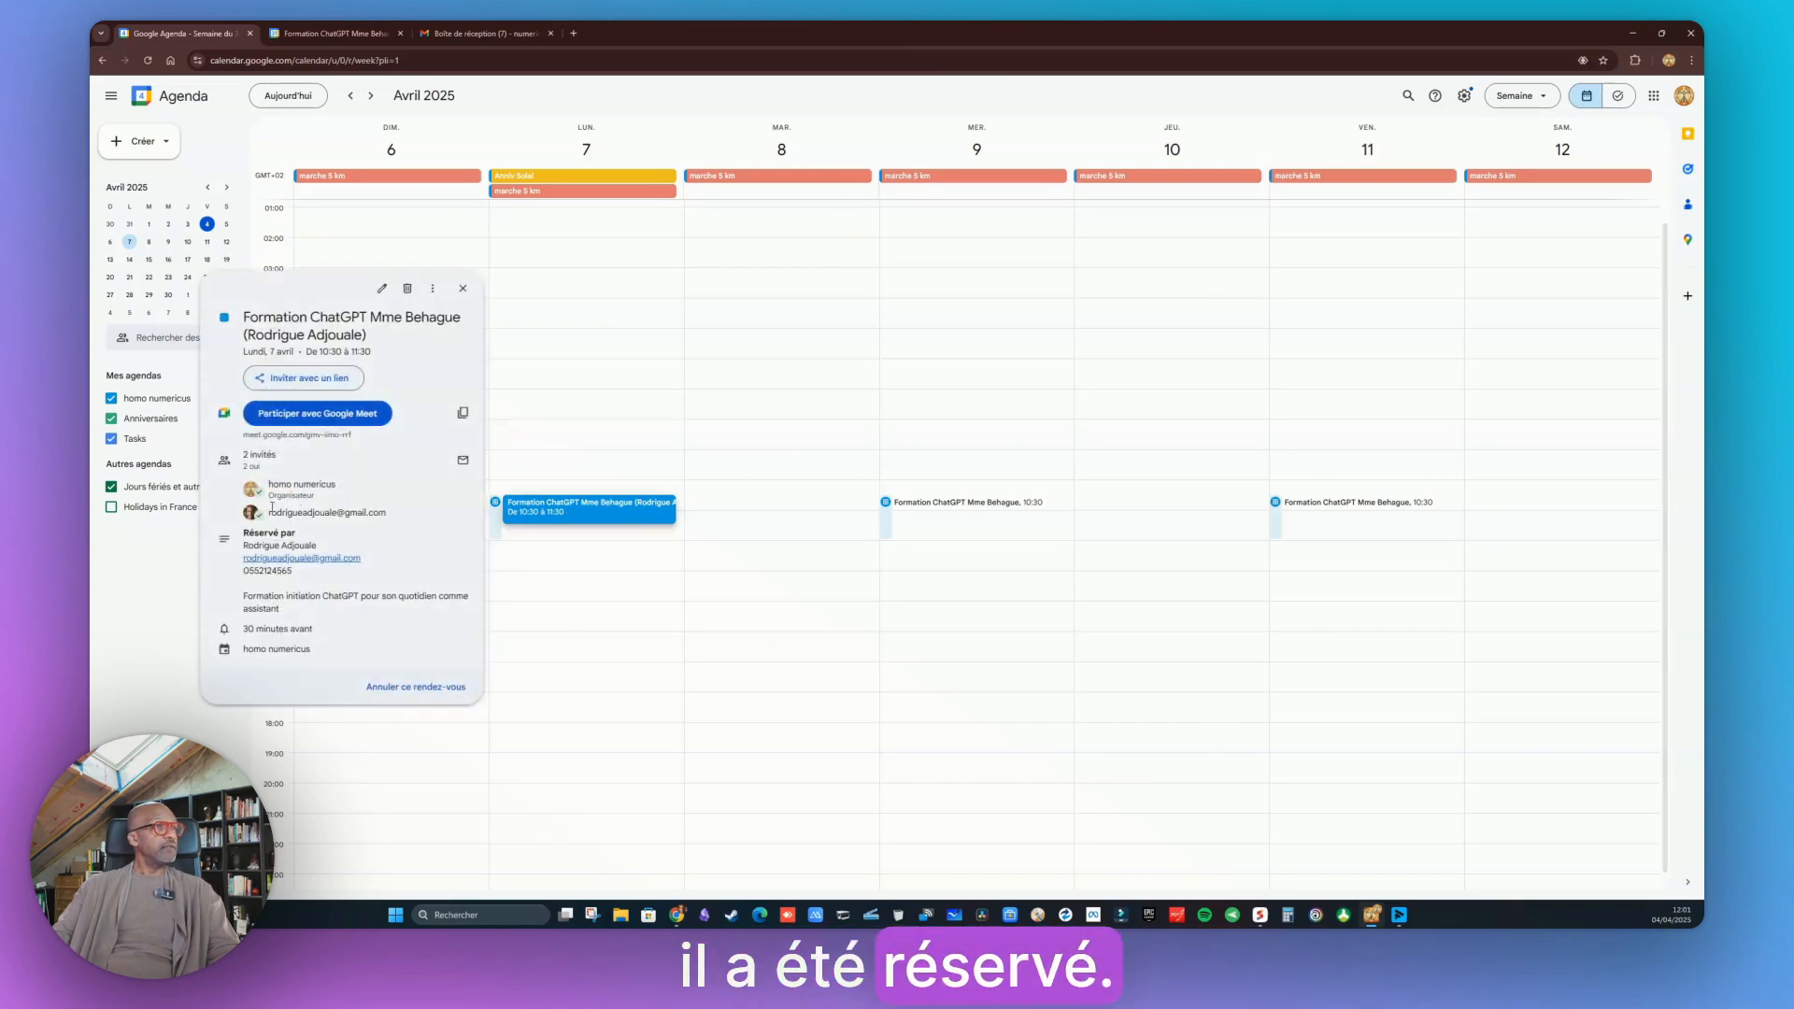
{"action": "mouse_move", "coordinate": [268, 521]}
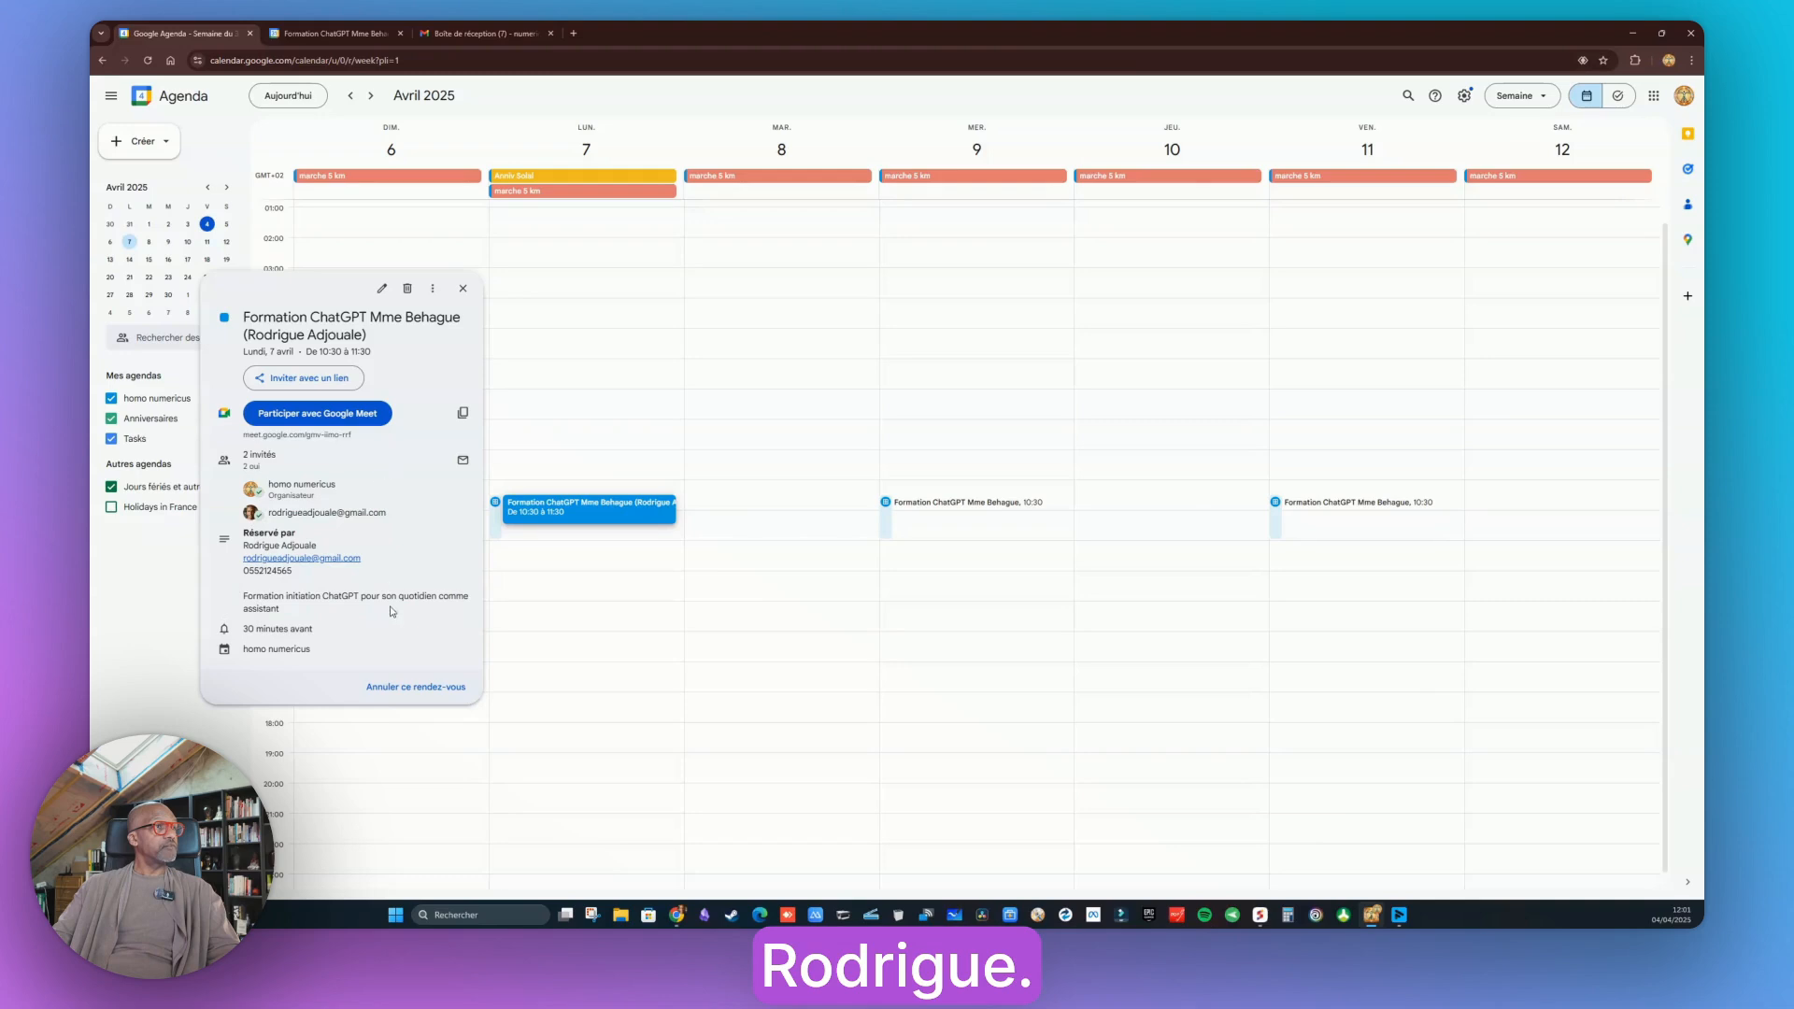
{"action": "left_click", "coordinate": [556, 514]}
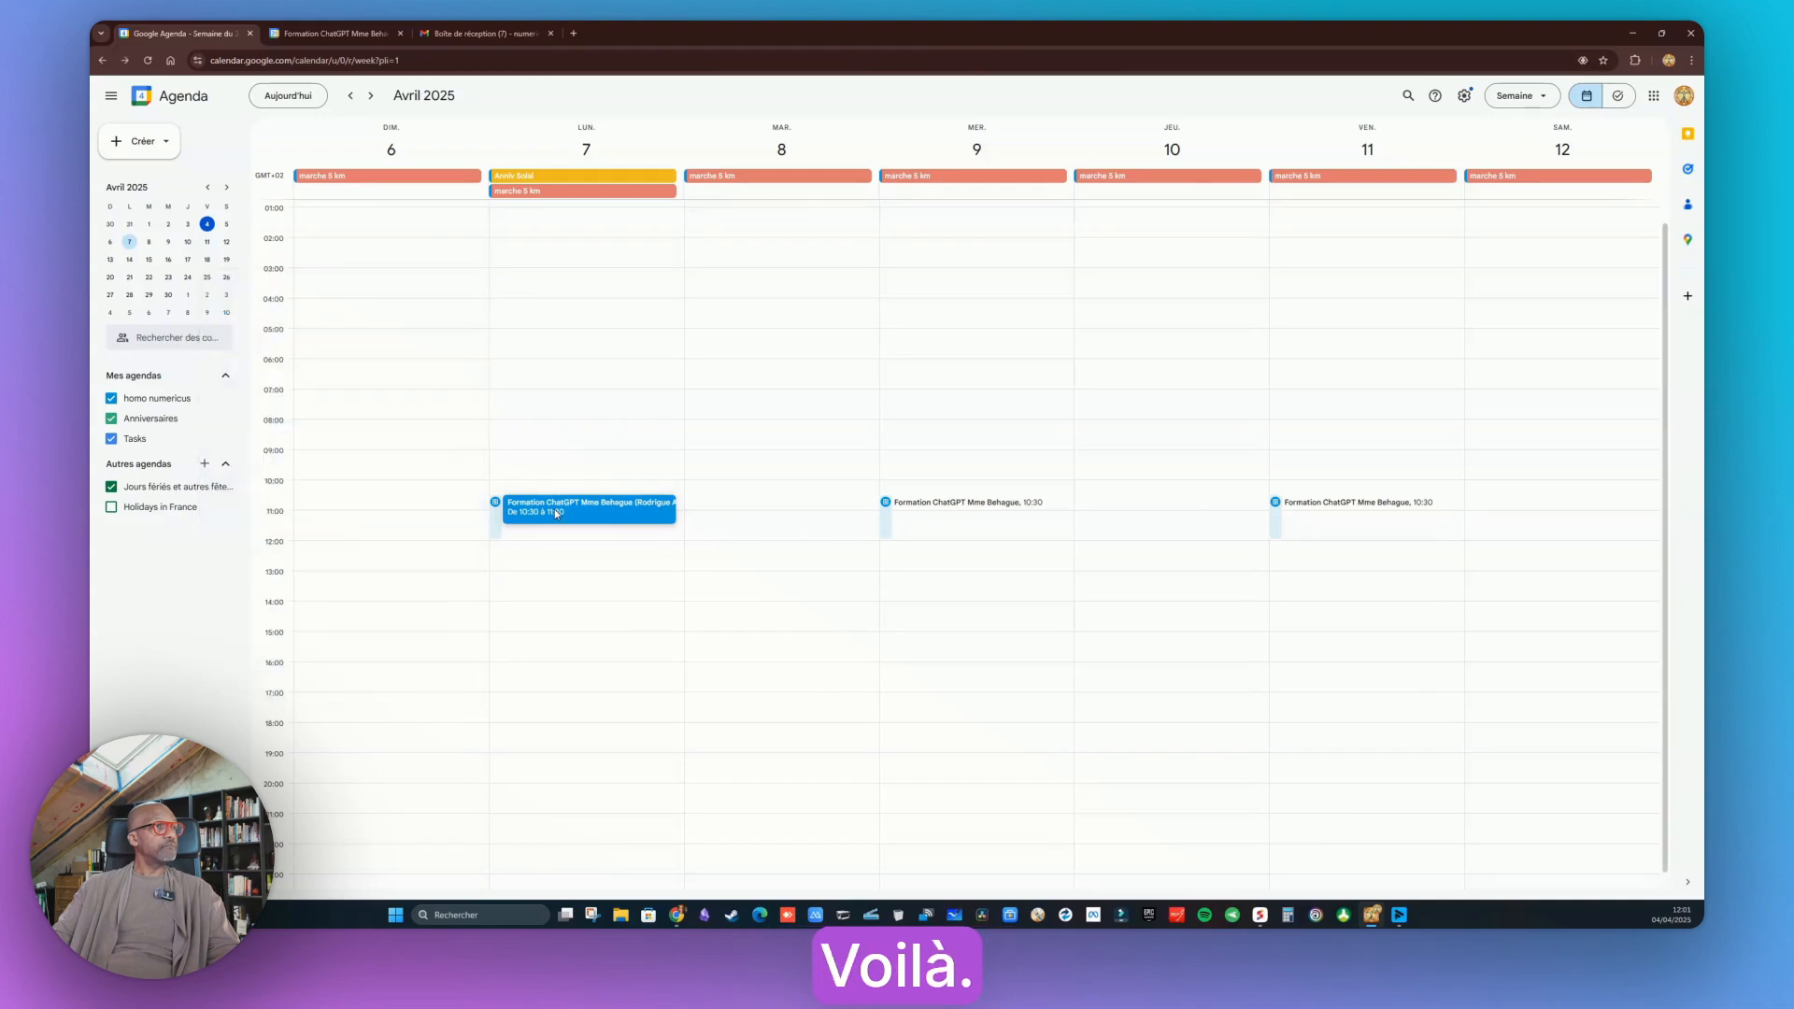
Compare the booking page, inbox and calendar tabs once more
{"action": "left_click", "coordinate": [342, 33]}
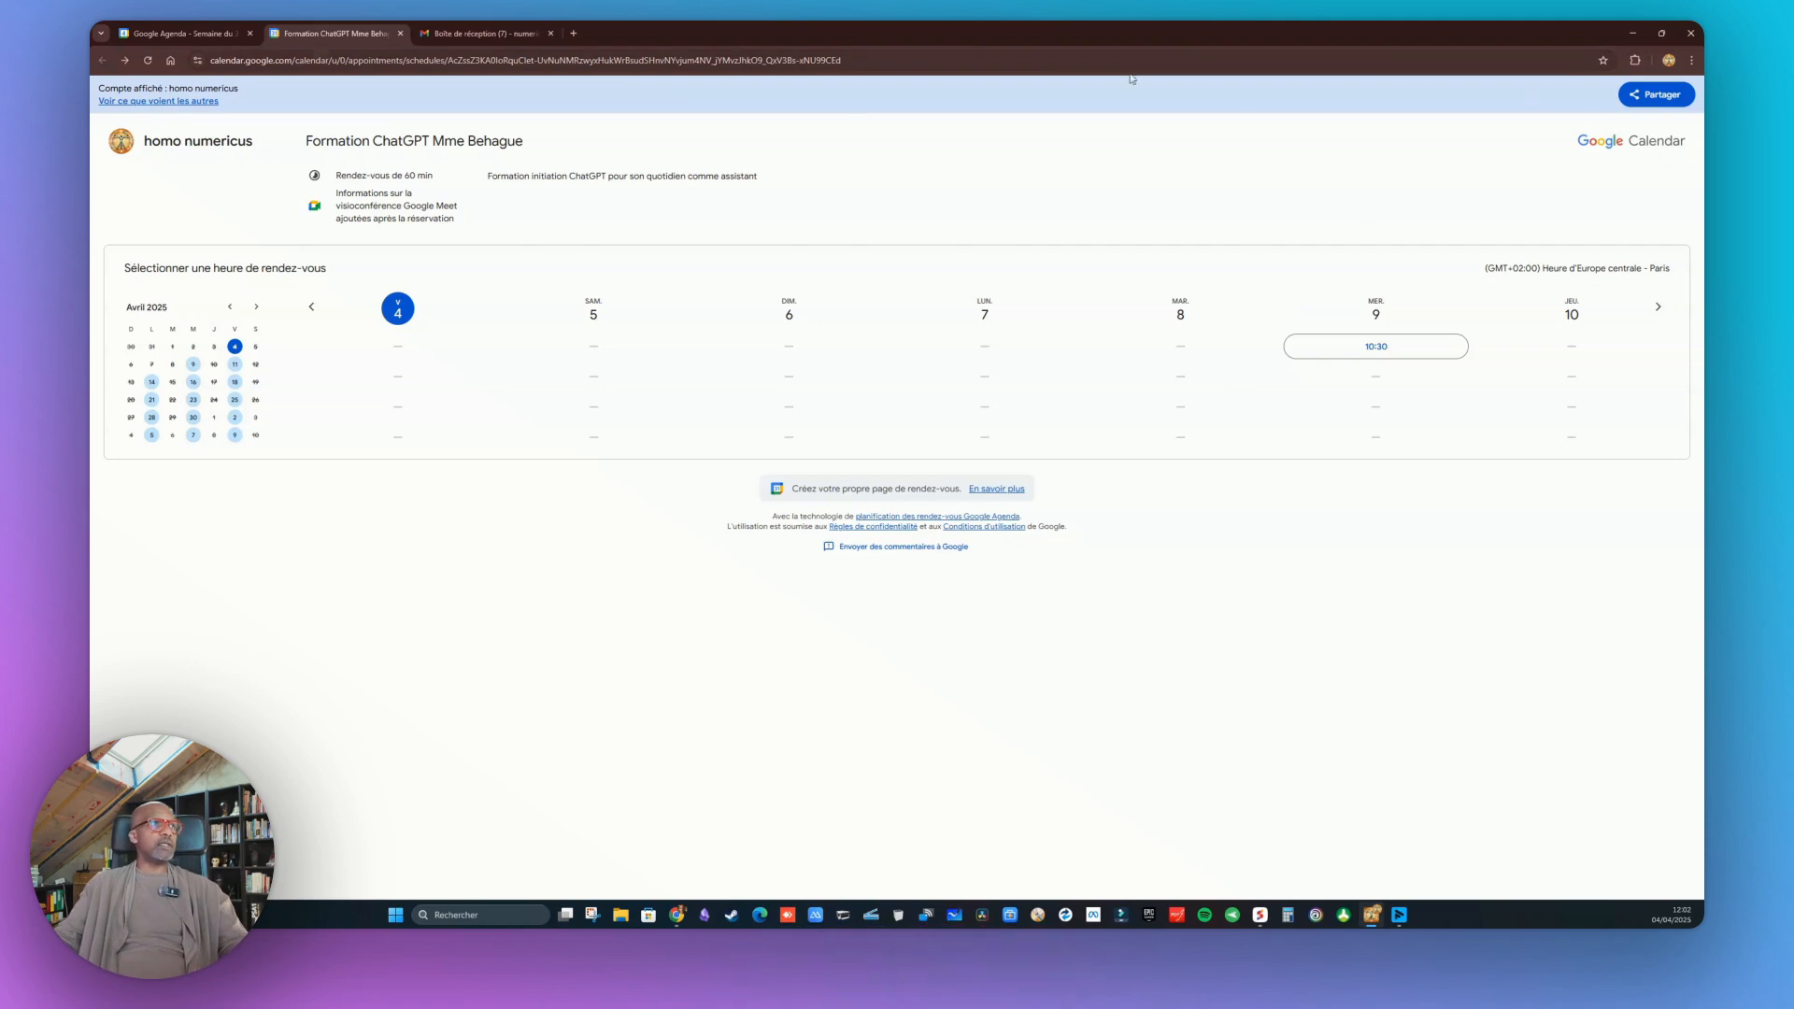
{"action": "left_click", "coordinate": [400, 33]}
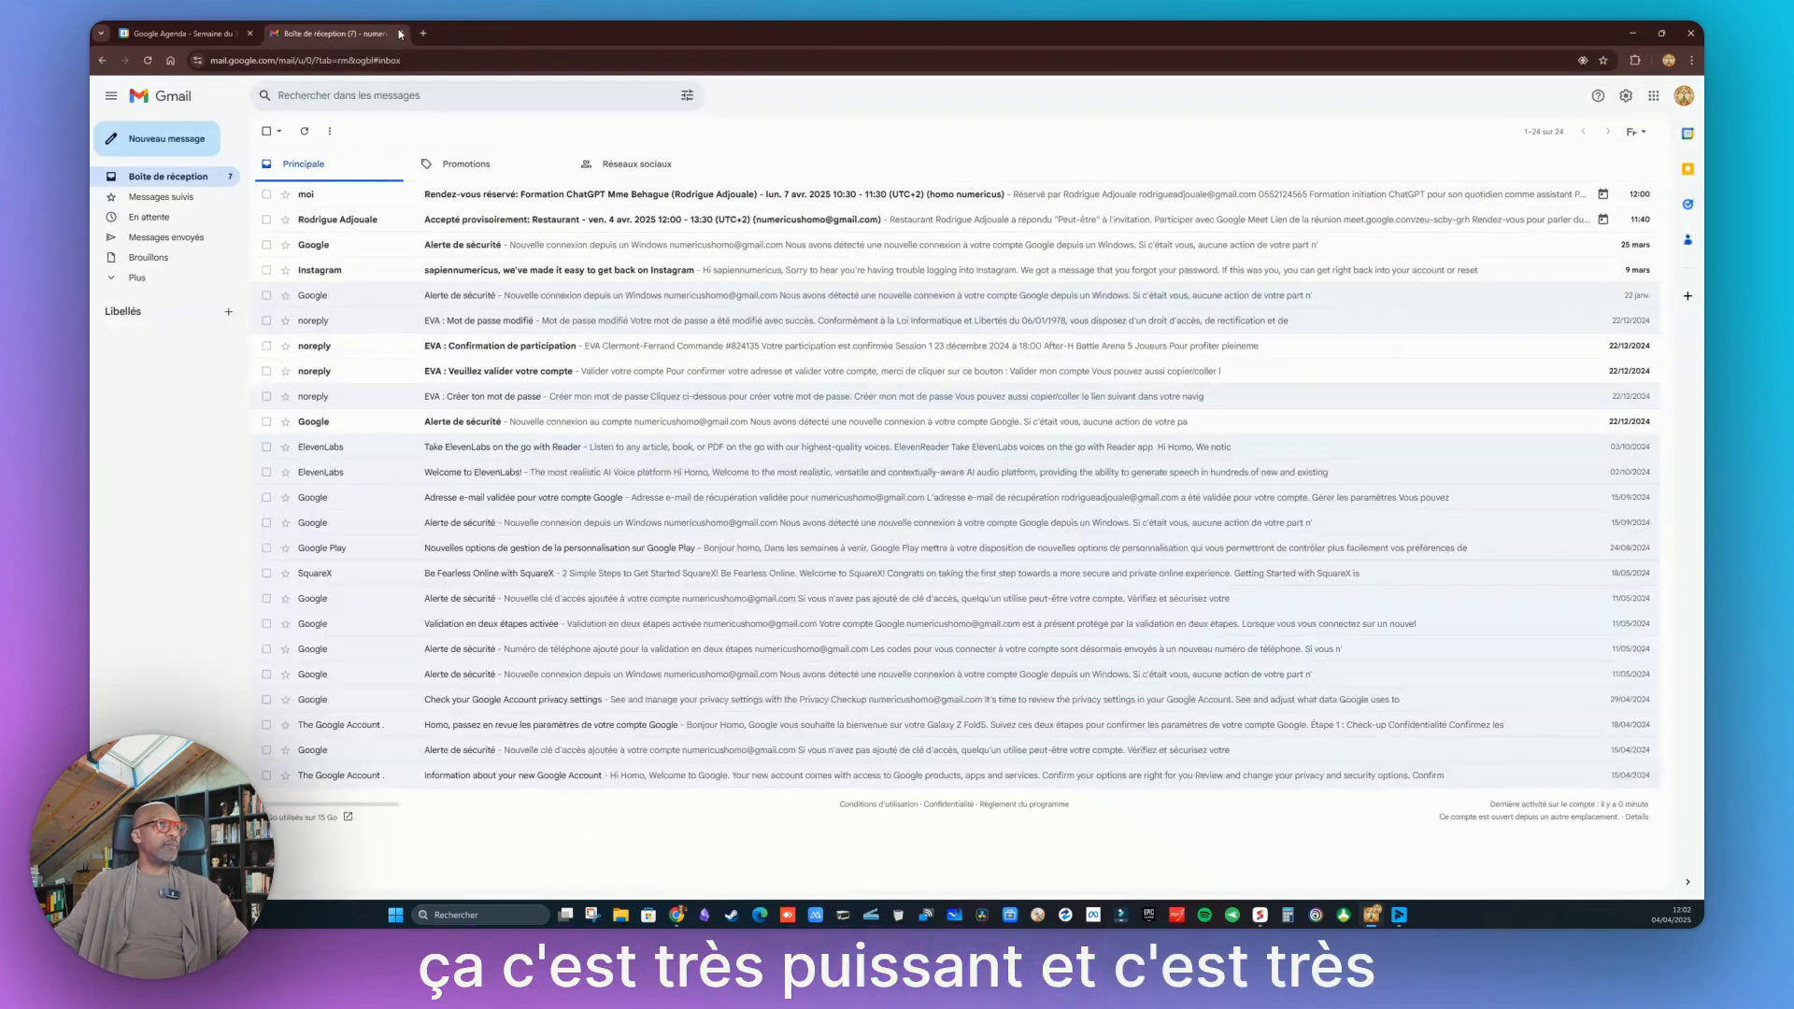
{"action": "left_click", "coordinate": [178, 33]}
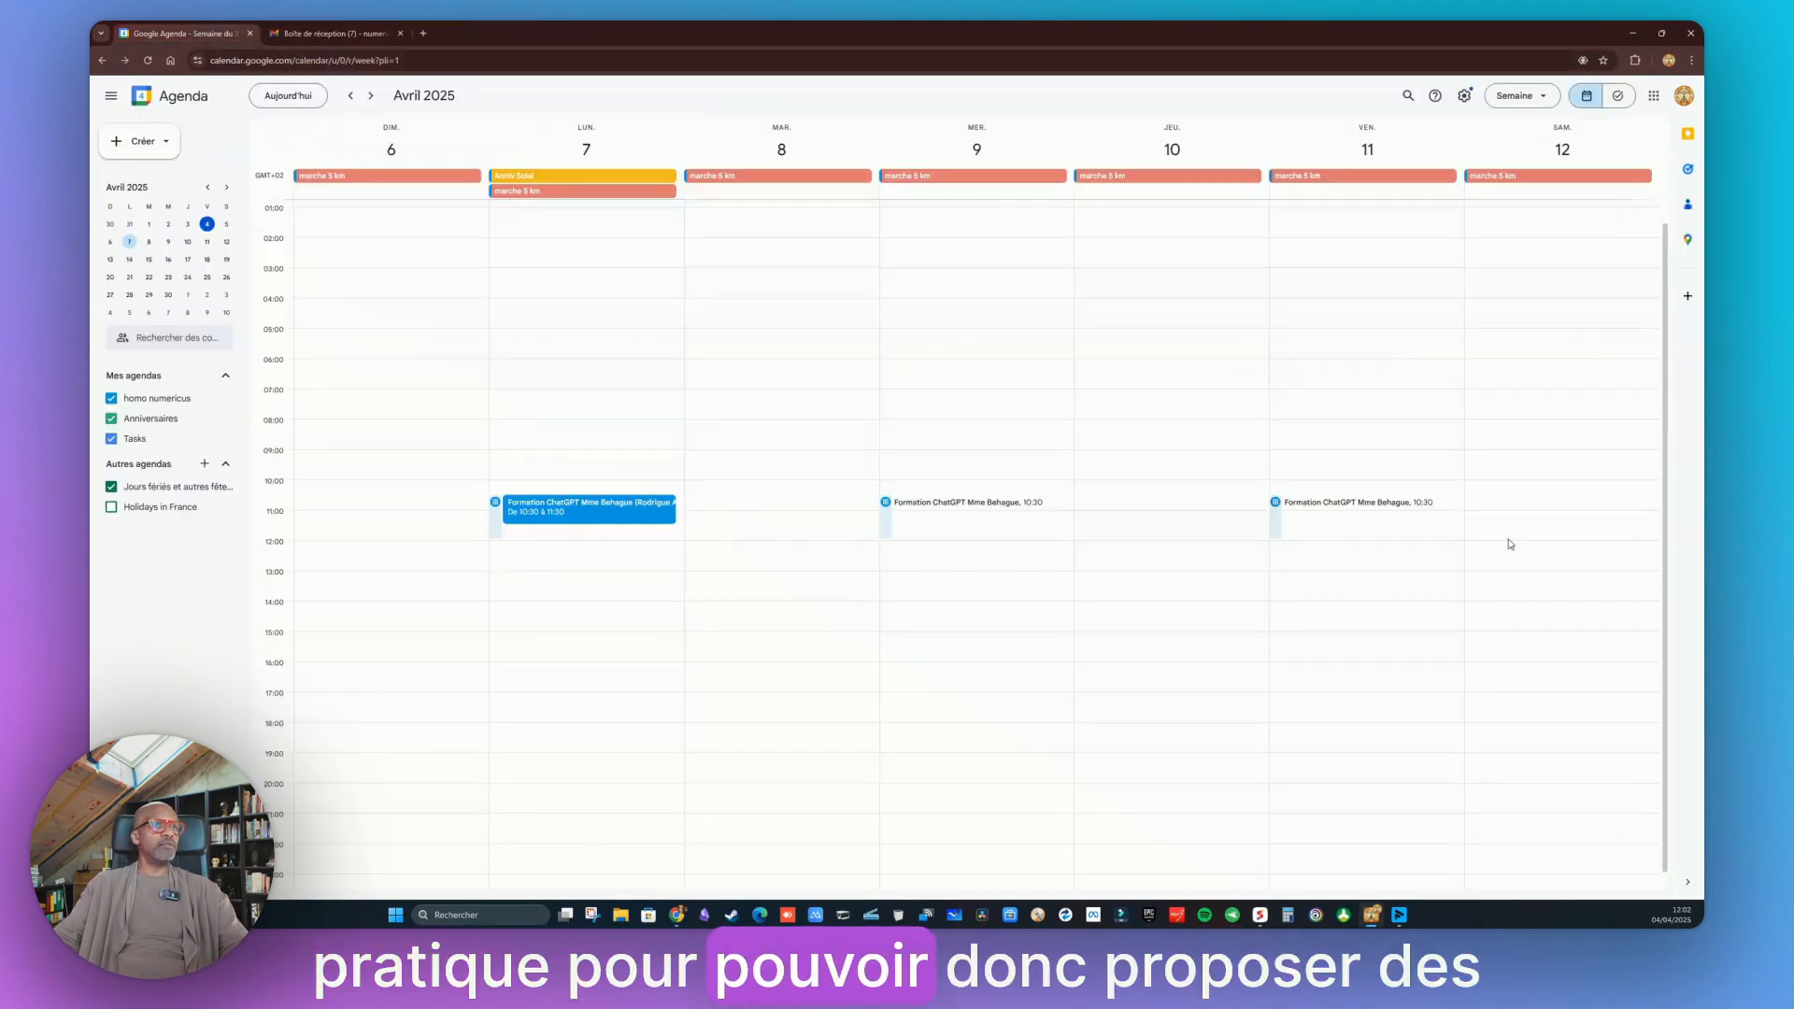